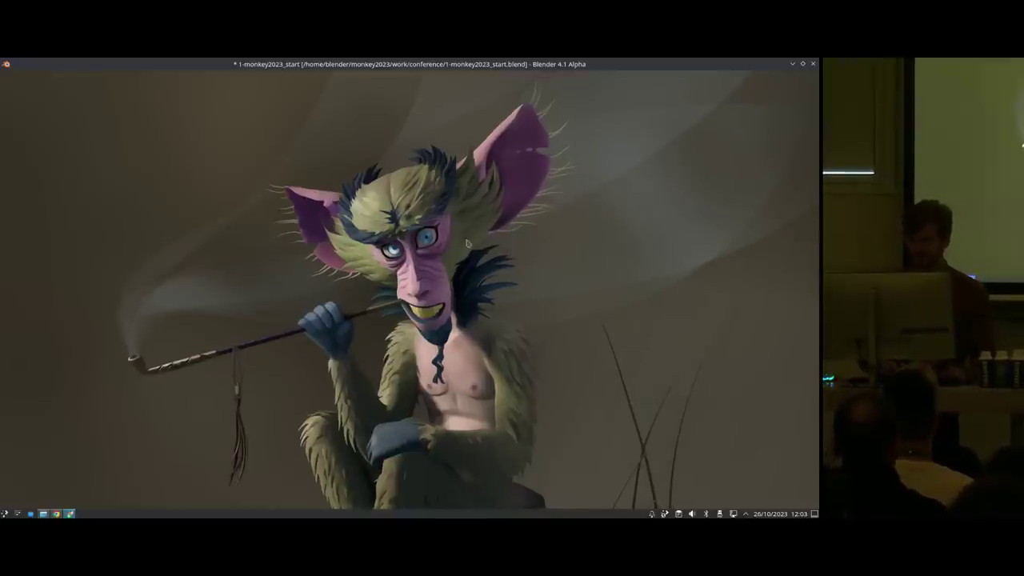
# Compare the finished monkey sculpt in rendered and solid shading, examining the head, arms and body
pyautogui.press('z')
pyautogui.scroll(1, 444, 272)
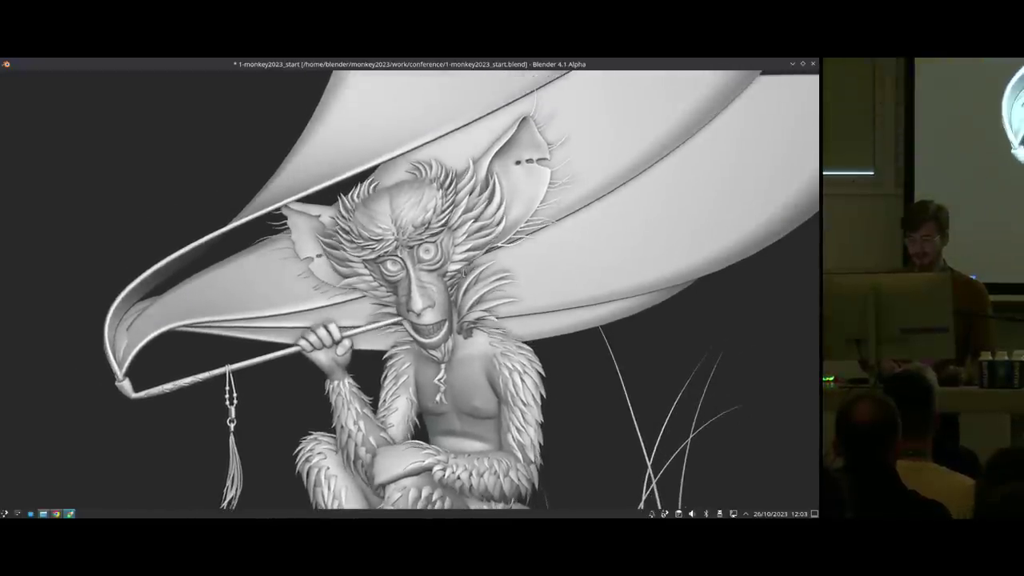
pyautogui.press('z')
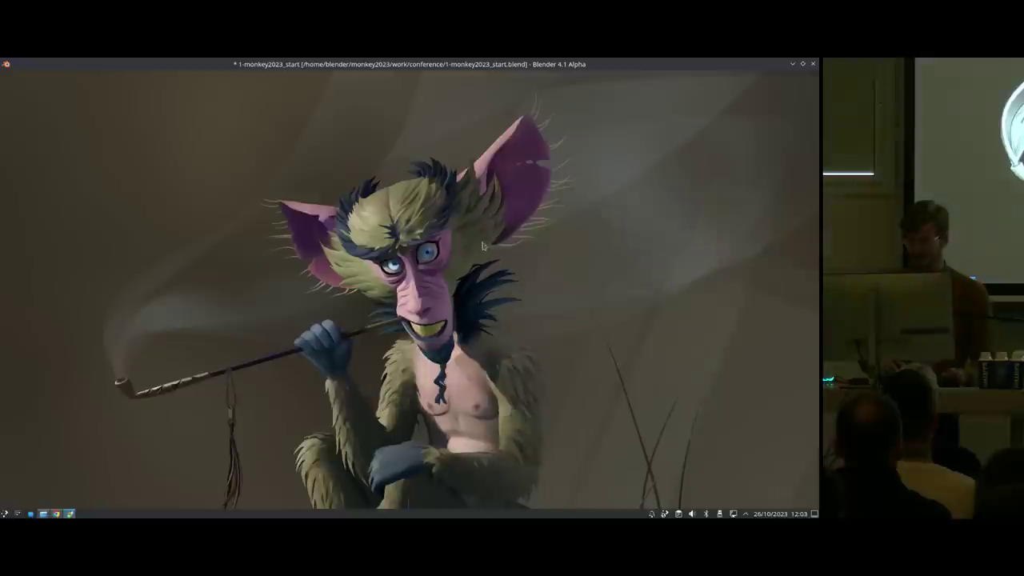
pyautogui.click(471, 264)
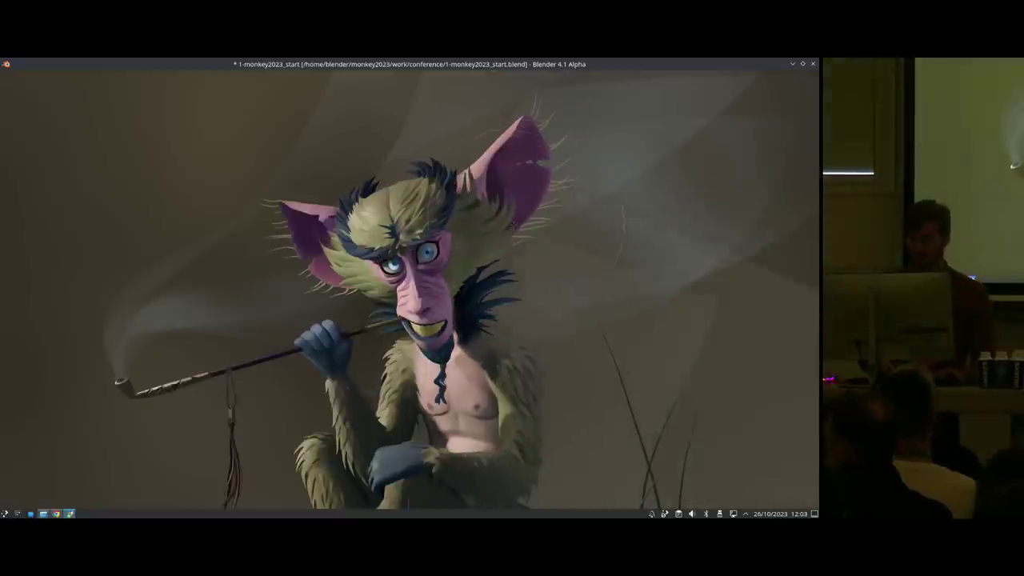
pyautogui.moveTo(519, 218); pyautogui.dragTo(460, 219, button='middle')
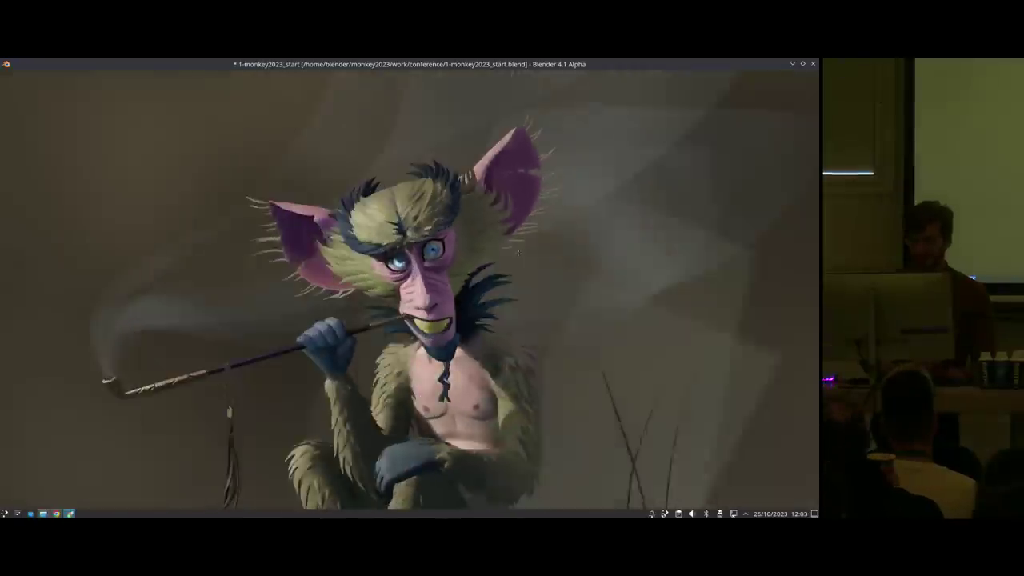
pyautogui.moveTo(406, 259); pyautogui.dragTo(440, 264, button='middle')
pyautogui.keyDown('shift'); pyautogui.moveTo(480, 376); pyautogui.dragTo(476, 266, button='middle'); pyautogui.keyUp('shift')
pyautogui.press('z')
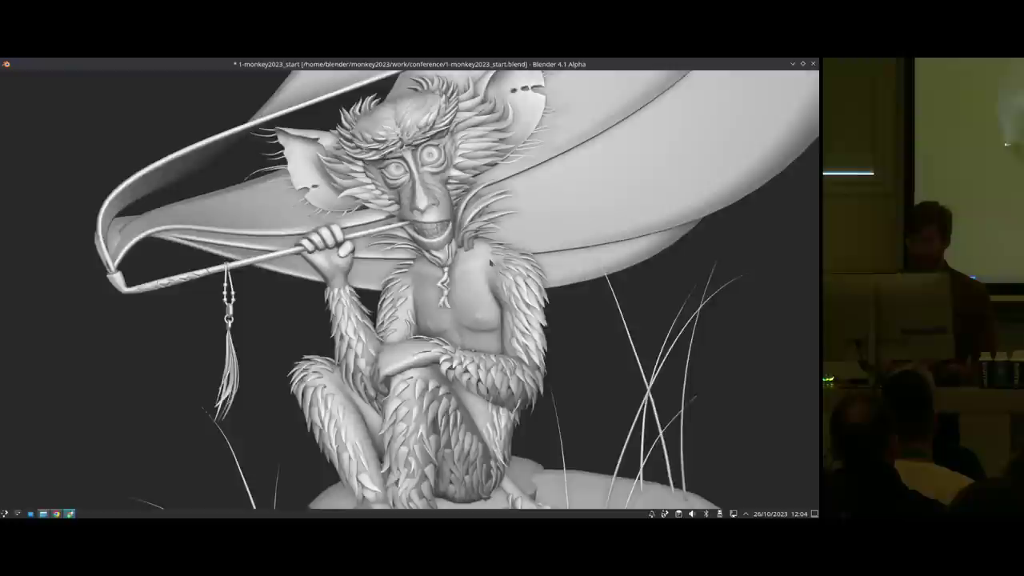
# Frame the whole seated monkey, leave the full-screen viewport and return to rendered shading
pyautogui.keyDown('ctrl'); pyautogui.moveTo(576, 352); pyautogui.dragTo(588, 480, button='middle'); pyautogui.keyUp('ctrl')
pyautogui.moveTo(403, 224)
pyautogui.keyDown('shift'); pyautogui.mouseDown(button='middle')
pyautogui.moveTo(394, 258)
pyautogui.moveTo(400, 243)
pyautogui.mouseUp(button='middle'); pyautogui.keyUp('shift')
pyautogui.hotkey('ctrl', 'alt', 'space')
pyautogui.press('z')
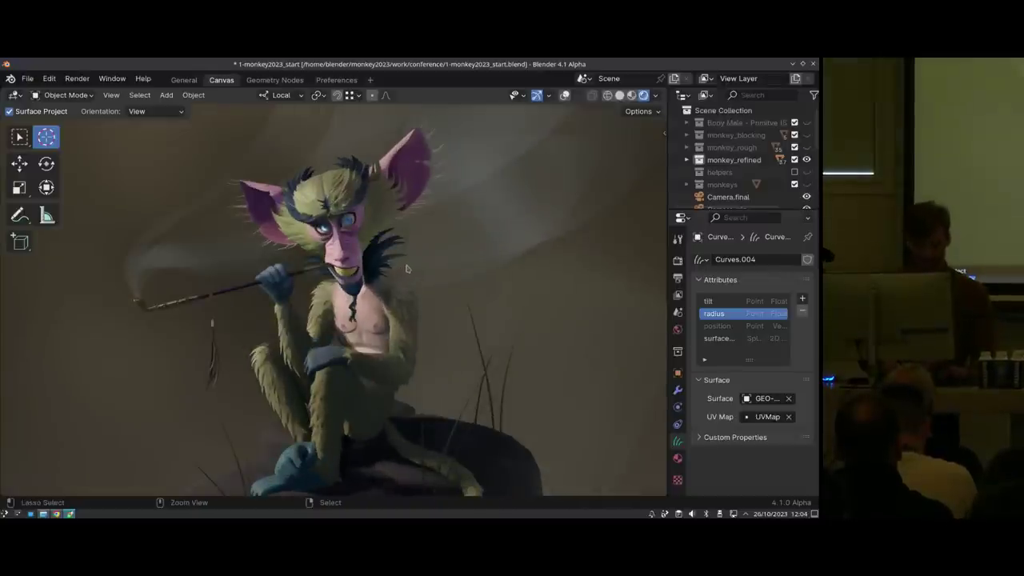
# Show the monkey reference painting in place of the 3D viewport, examine it and return to the sculpt
pyautogui.hotkey('ctrl', 'alt', 's')
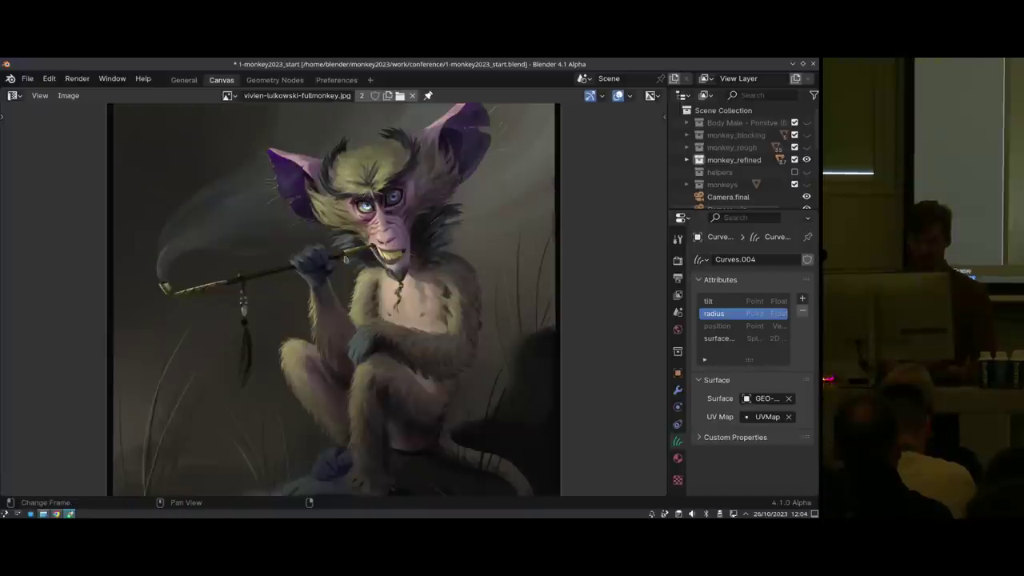
pyautogui.moveTo(360, 261); pyautogui.dragTo(357, 262, button='middle')
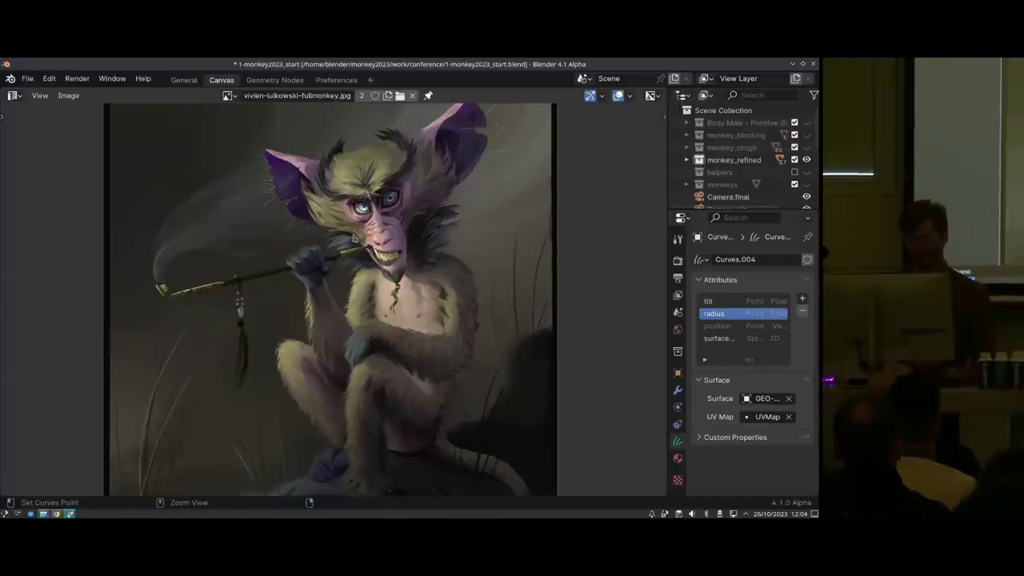
pyautogui.hotkey('ctrl', 'Tab')
pyautogui.click(373, 231)
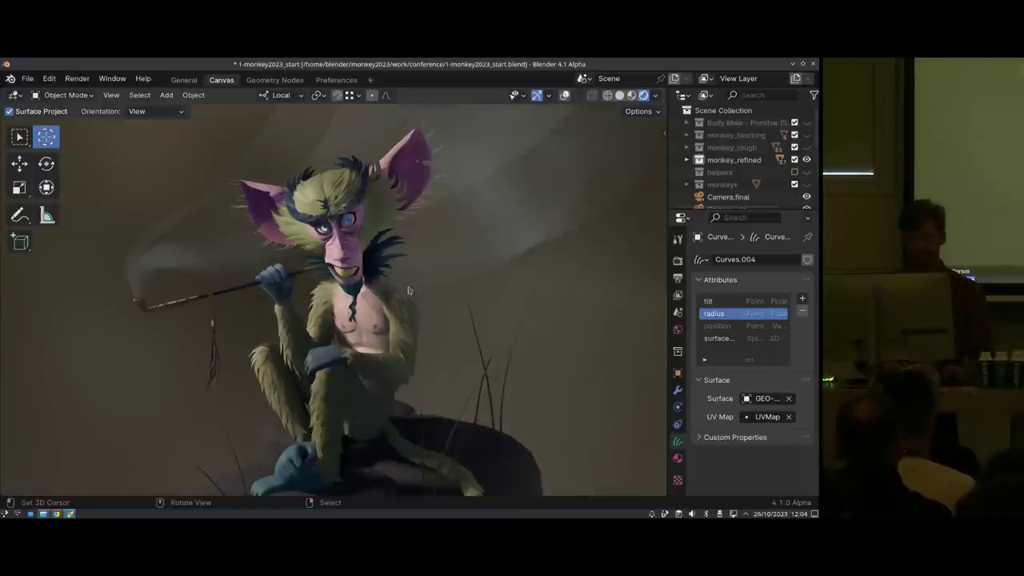
# Switch to the 0-monkey2023_final file and show only the stylized primitive male body collection
pyautogui.moveTo(410, 294); pyautogui.dragTo(398, 320, button='middle')
pyautogui.scroll(1, 397, 328)
pyautogui.keyDown('shift'); pyautogui.moveTo(398, 247); pyautogui.dragTo(393, 271, button='middle'); pyautogui.keyUp('shift')
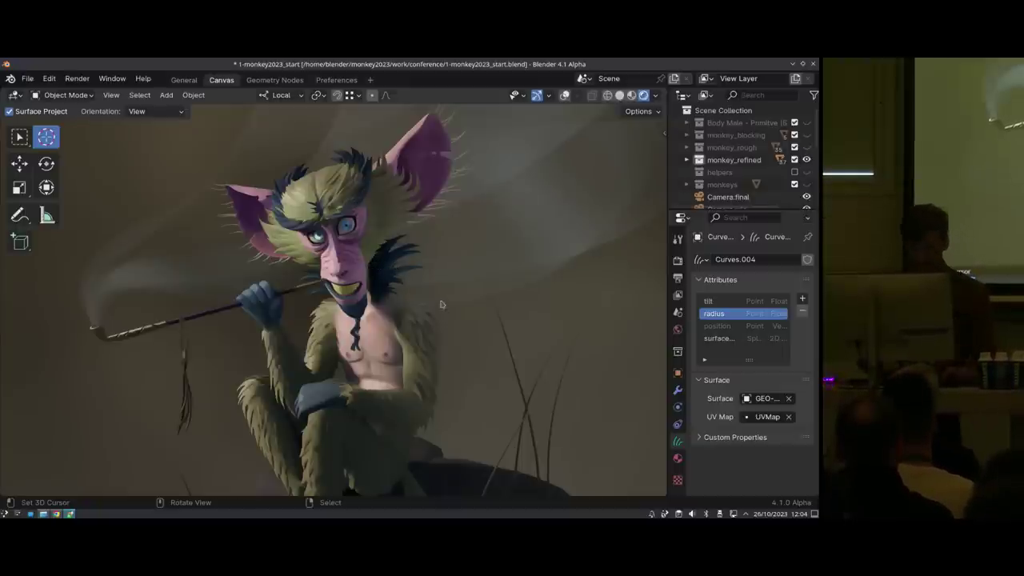
pyautogui.hotkey('alt', 'Tab')
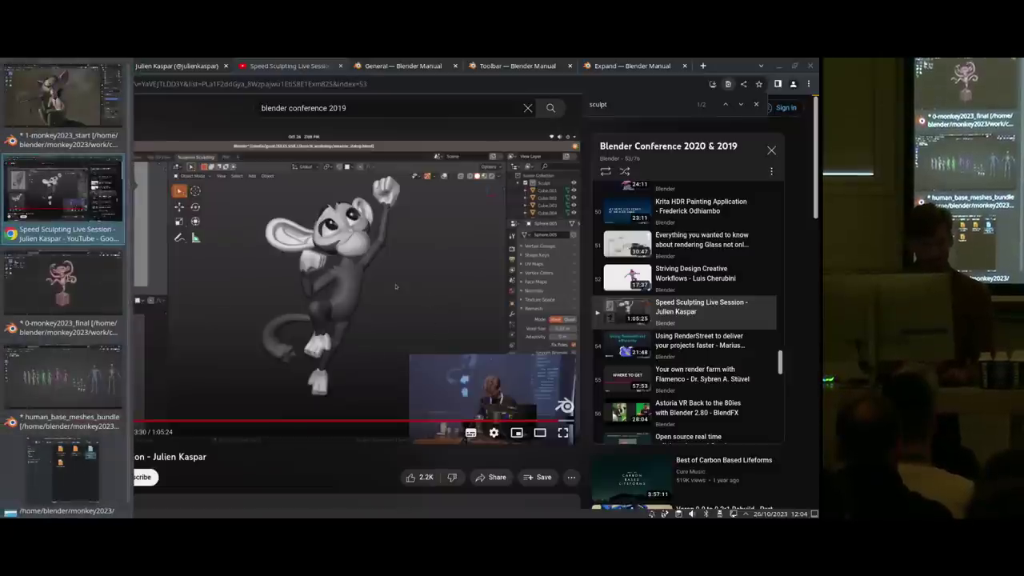
pyautogui.hotkey('alt', 'Tab')
pyautogui.moveTo(461, 242); pyautogui.dragTo(431, 279, button='middle')
pyautogui.press('1')
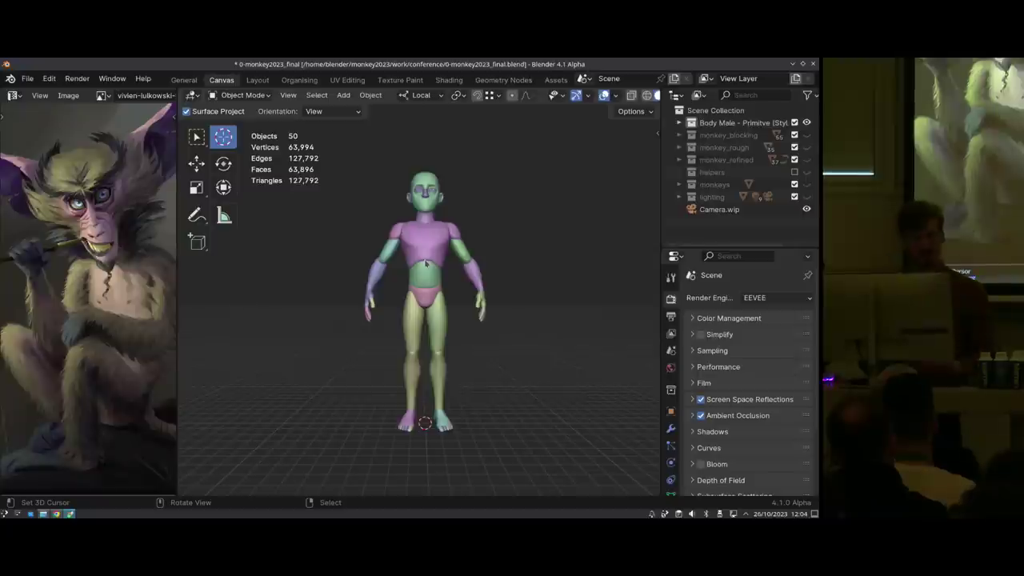
# Switch to the human_base_meshes_bundle file window
pyautogui.moveTo(516, 304); pyautogui.dragTo(430, 253, button='middle')
pyautogui.hotkey('alt', 'Tab')
pyautogui.hotkey('alt', 'Tab')
pyautogui.hotkey('alt', 'Tab')
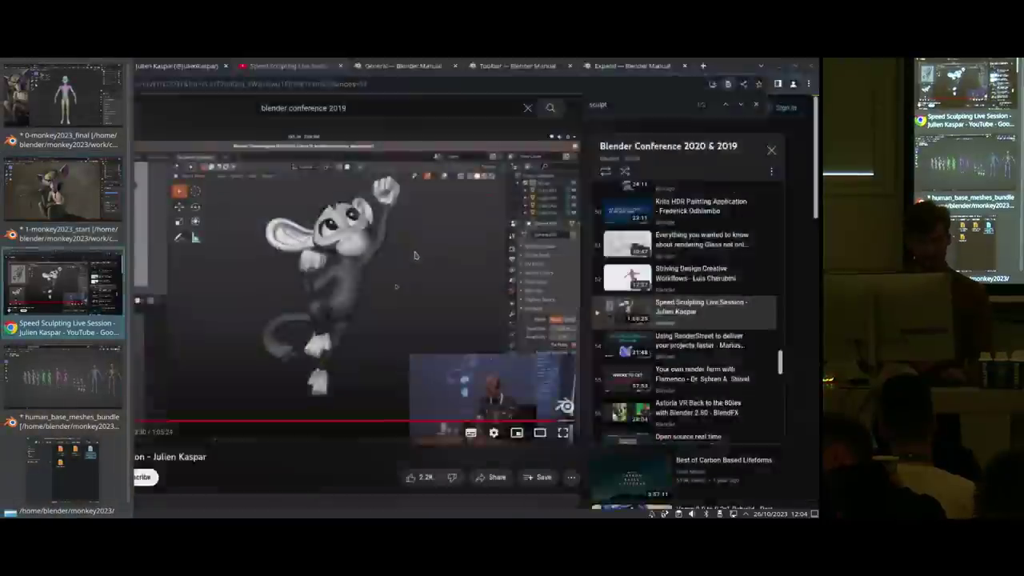
pyautogui.moveTo(491, 283); pyautogui.dragTo(529, 280, button='middle')
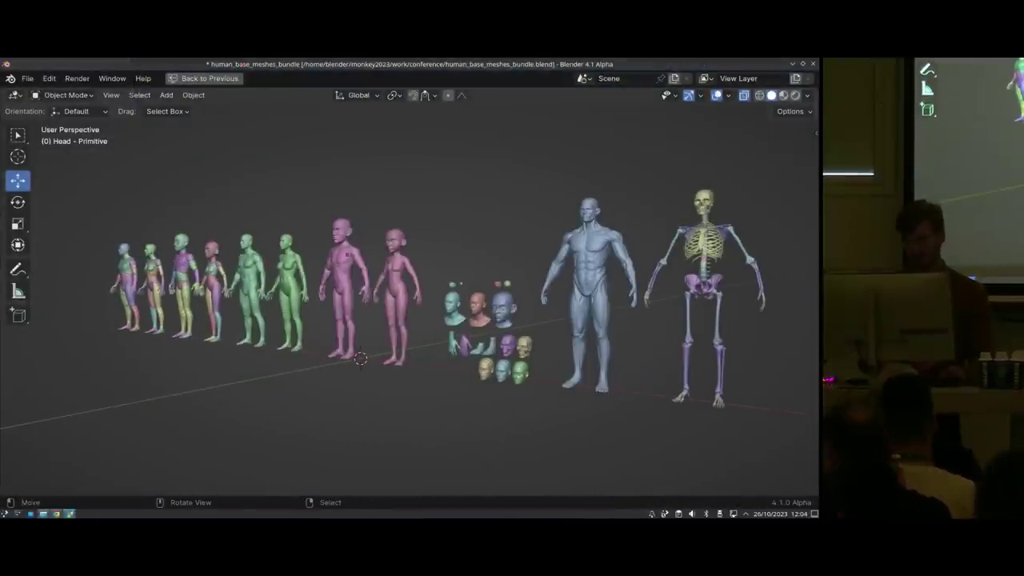
# Examine the row of human base meshes, looking closely at the primitive and stylized male and female bodies
pyautogui.keyDown('ctrl'); pyautogui.moveTo(348, 273); pyautogui.dragTo(580, 272, button='middle'); pyautogui.keyUp('ctrl')
pyautogui.keyDown('ctrl'); pyautogui.moveTo(420, 264); pyautogui.dragTo(425, 280, button='middle'); pyautogui.keyUp('ctrl')
pyautogui.scroll(2, 424, 277)
pyautogui.scroll(3, 480, 273)
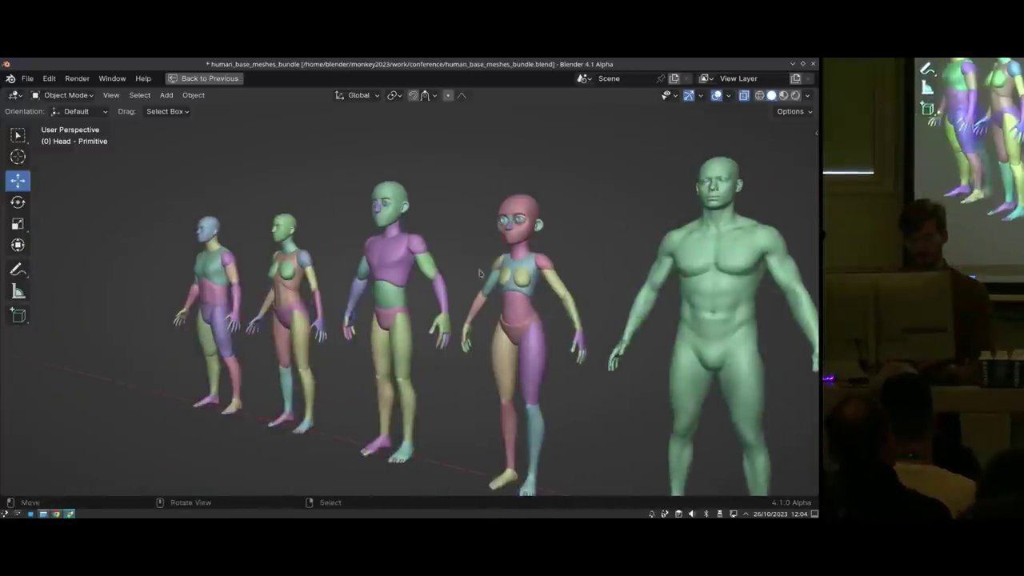
pyautogui.scroll(3, 387, 275)
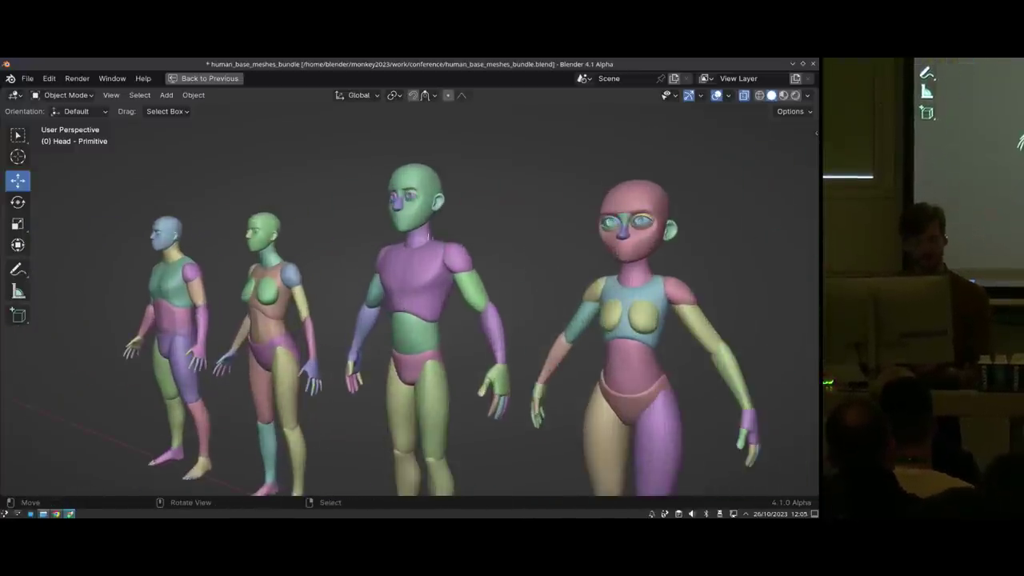
pyautogui.scroll(-8, 413, 291)
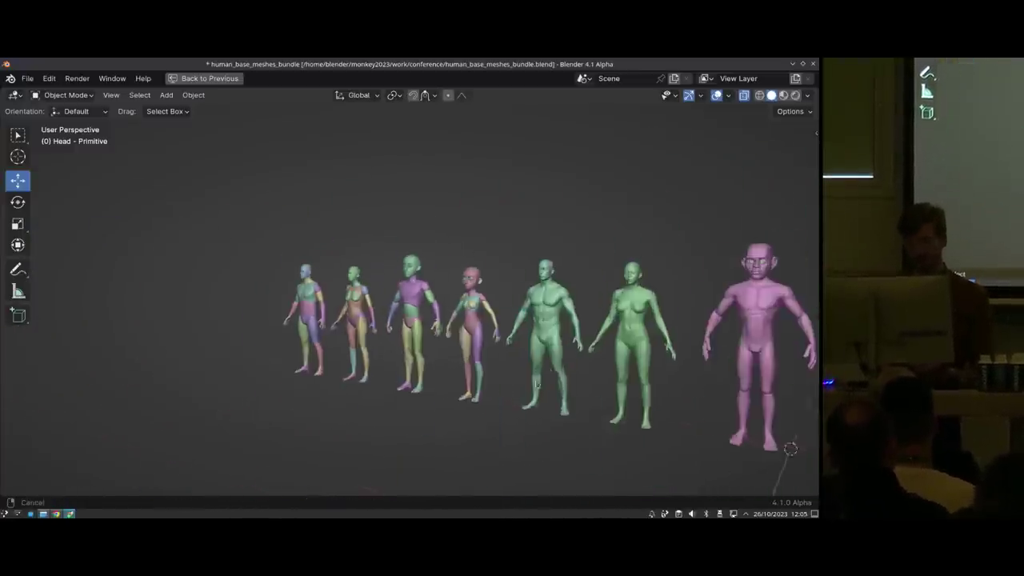
pyautogui.moveTo(448, 280); pyautogui.dragTo(344, 260, button='middle')
pyautogui.keyDown('shift'); pyautogui.moveTo(412, 247); pyautogui.dragTo(460, 280, button='middle'); pyautogui.keyUp('shift')
pyautogui.moveTo(342, 312); pyautogui.dragTo(382, 300, button='middle')
# Return to the 0-monkey2023_final file and select the primitive body's chest
pyautogui.hotkey('alt', 'Tab')
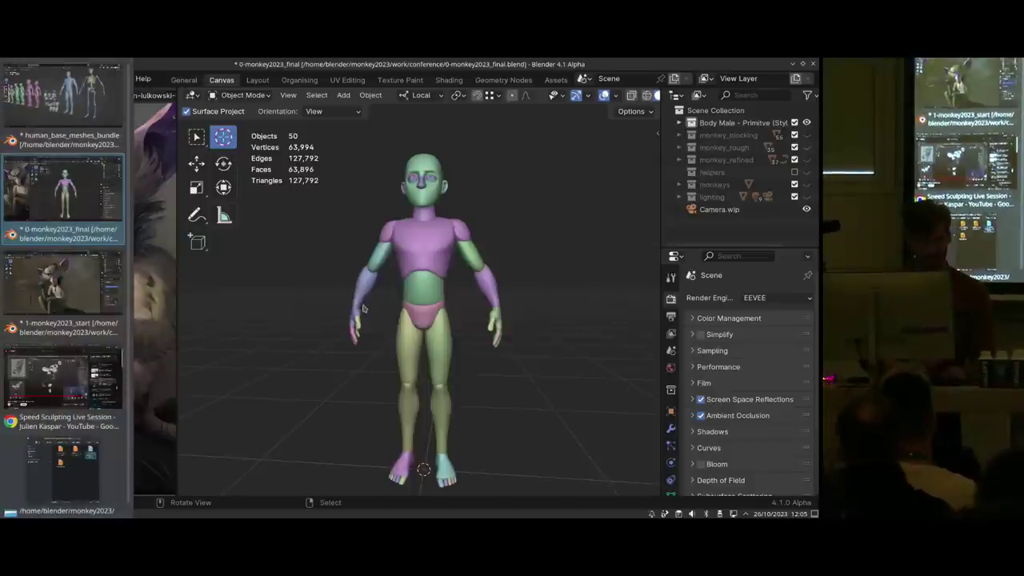
pyautogui.rightClick(436, 259)
pyautogui.moveTo(436, 259); pyautogui.dragTo(461, 240, button='middle')
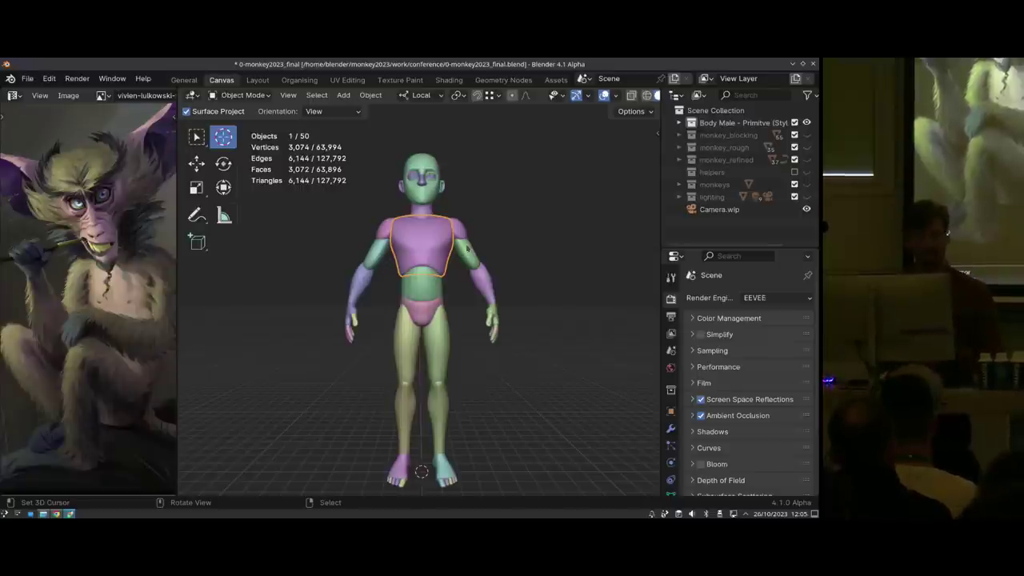
pyautogui.keyDown('shift'); pyautogui.moveTo(483, 261); pyautogui.dragTo(468, 292, button='middle'); pyautogui.keyUp('shift')
pyautogui.keyDown('ctrl'); pyautogui.moveTo(468, 292); pyautogui.dragTo(420, 263, button='middle'); pyautogui.keyUp('ctrl')
pyautogui.scroll(3, 437, 262)
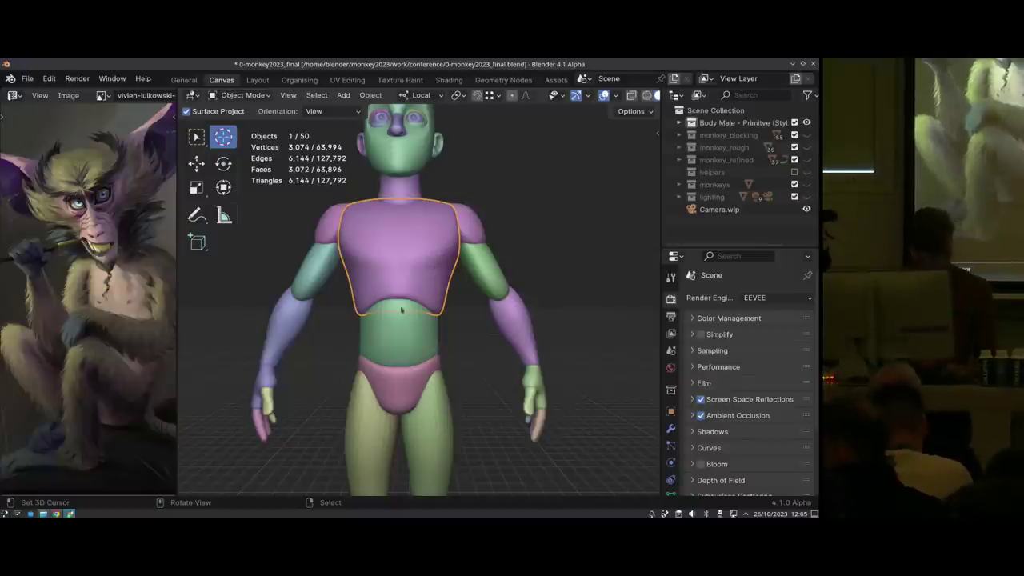
pyautogui.moveTo(458, 315); pyautogui.dragTo(437, 345, button='middle')
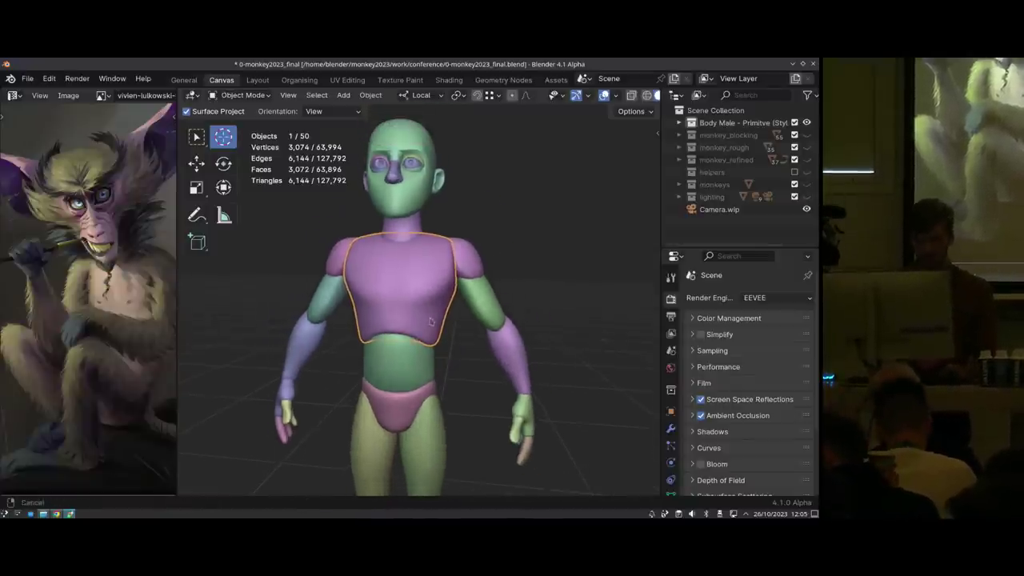
# Widen the reference image area slightly, turn it into a 3D camera view with overlays shown, and deselect everything
pyautogui.moveTo(177, 175)
pyautogui.mouseDown()
pyautogui.moveTo(285, 175)
pyautogui.moveTo(165, 175)
pyautogui.moveTo(183, 174)
pyautogui.mouseUp()
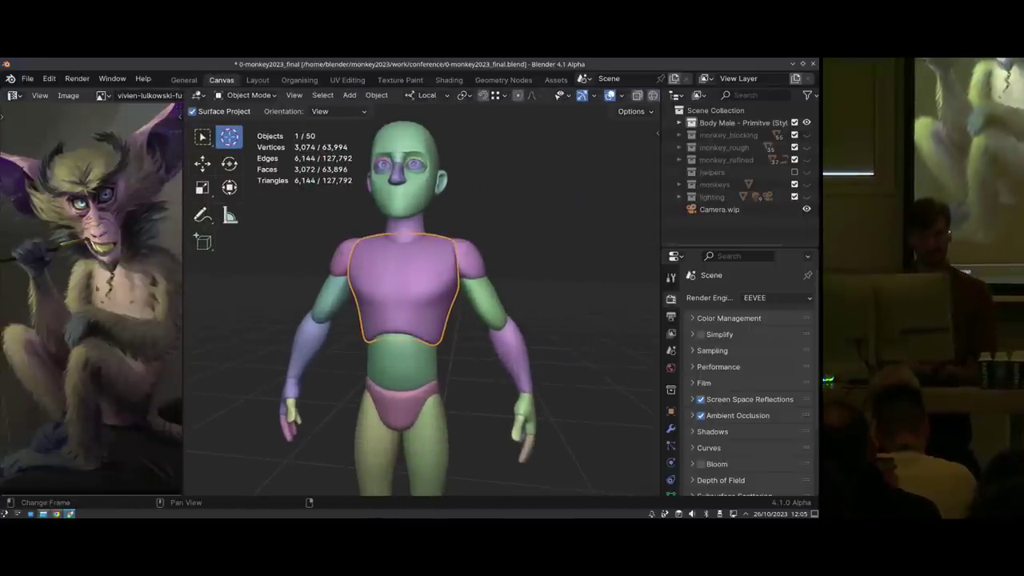
pyautogui.hotkey('ctrl', 'alt', 's')
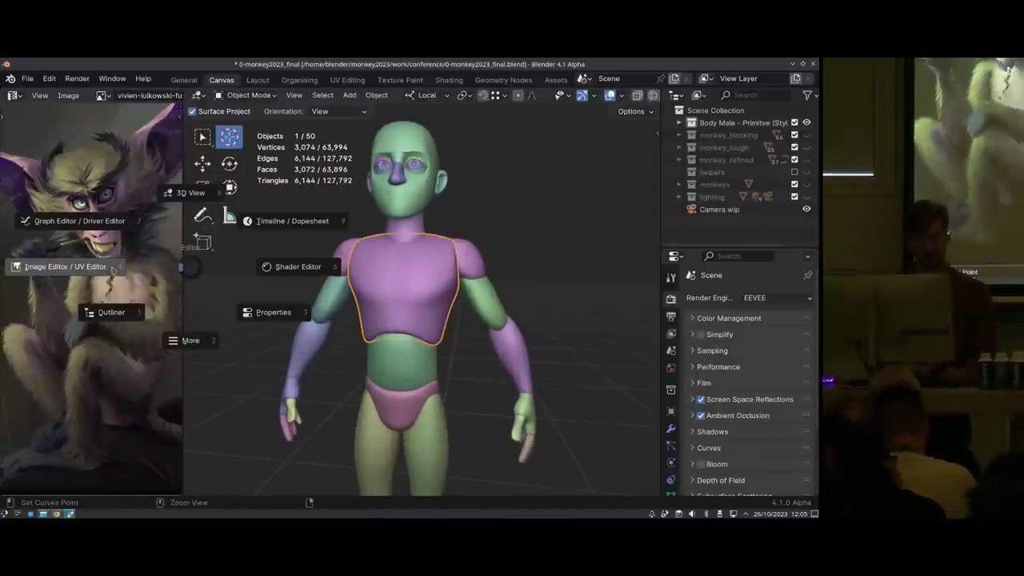
pyautogui.click(188, 172)
pyautogui.keyDown('ctrl'); pyautogui.moveTo(115, 228); pyautogui.dragTo(105, 286, button='middle'); pyautogui.keyUp('ctrl')
pyautogui.moveTo(106, 287)
pyautogui.keyDown('shift'); pyautogui.mouseDown(button='middle')
pyautogui.moveTo(120, 280)
pyautogui.moveTo(122, 261)
pyautogui.mouseUp(button='middle'); pyautogui.keyUp('shift')
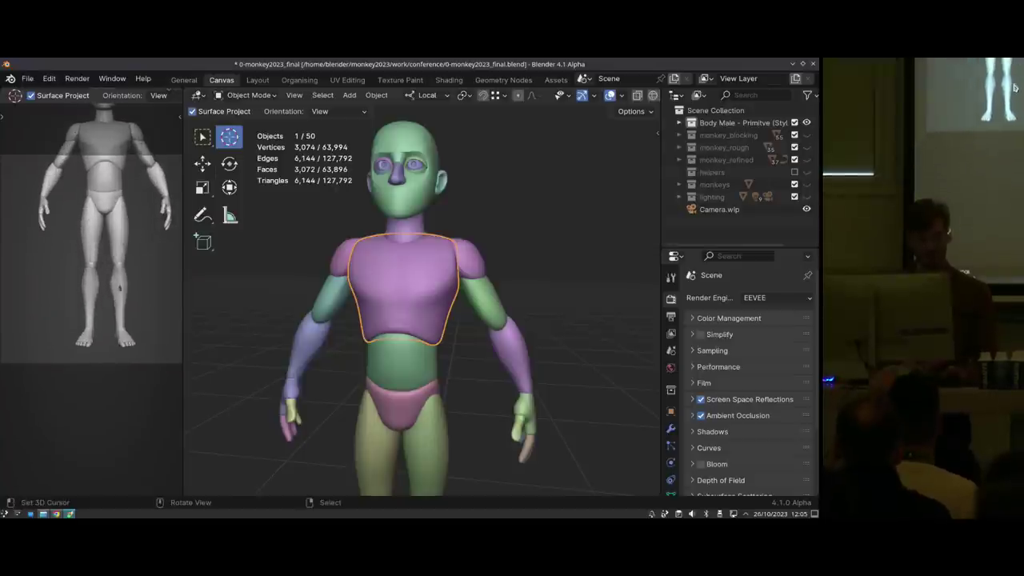
pyautogui.press('z')
pyautogui.click(141, 217)
pyautogui.keyDown('shift'); pyautogui.moveTo(126, 216); pyautogui.dragTo(126, 229, button='middle'); pyautogui.keyUp('shift')
pyautogui.hotkey('alt', 'a')
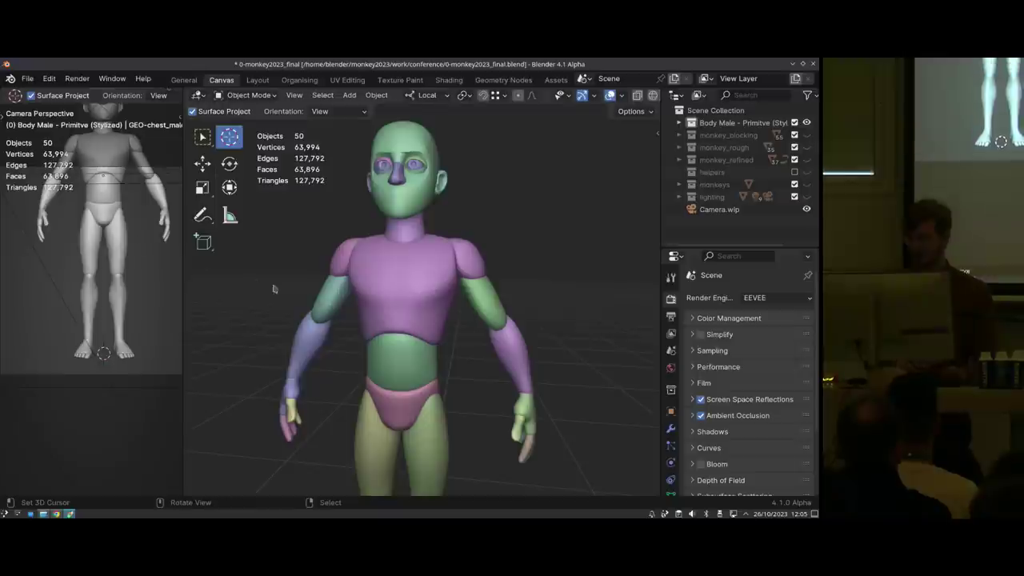
# Select Camera.wip, expand its background image settings and load the monkey reference painting from the refs folder
pyautogui.click(678, 185)
pyautogui.click(719, 221)
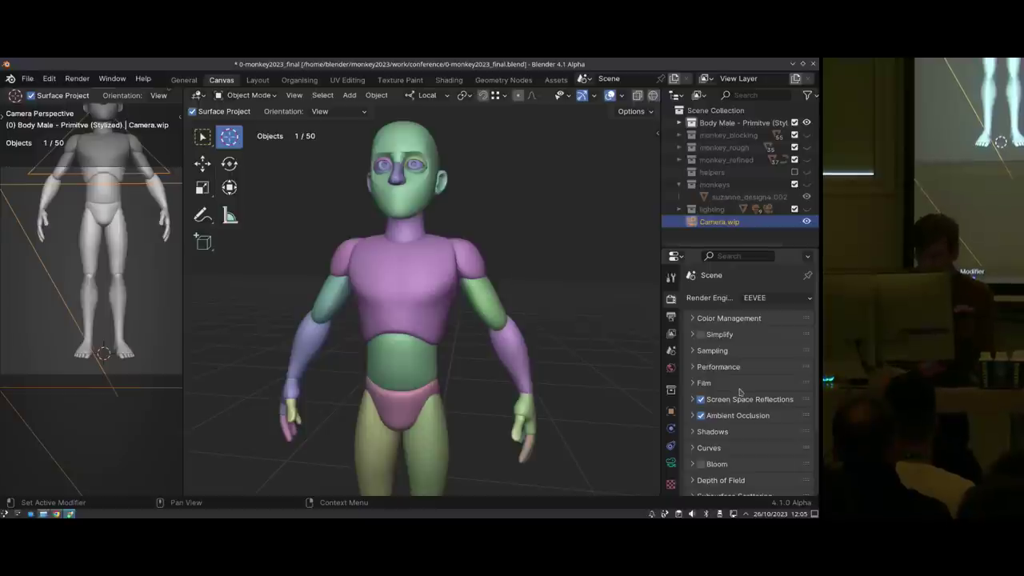
pyautogui.click(677, 462)
pyautogui.scroll(-8, 734, 360)
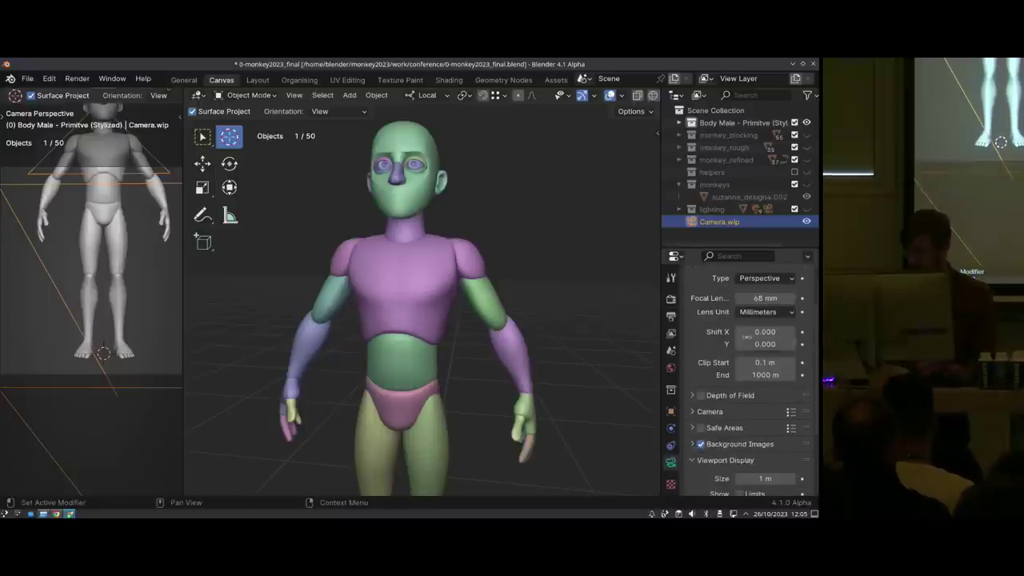
pyautogui.click(734, 359)
pyautogui.scroll(-3, 744, 372)
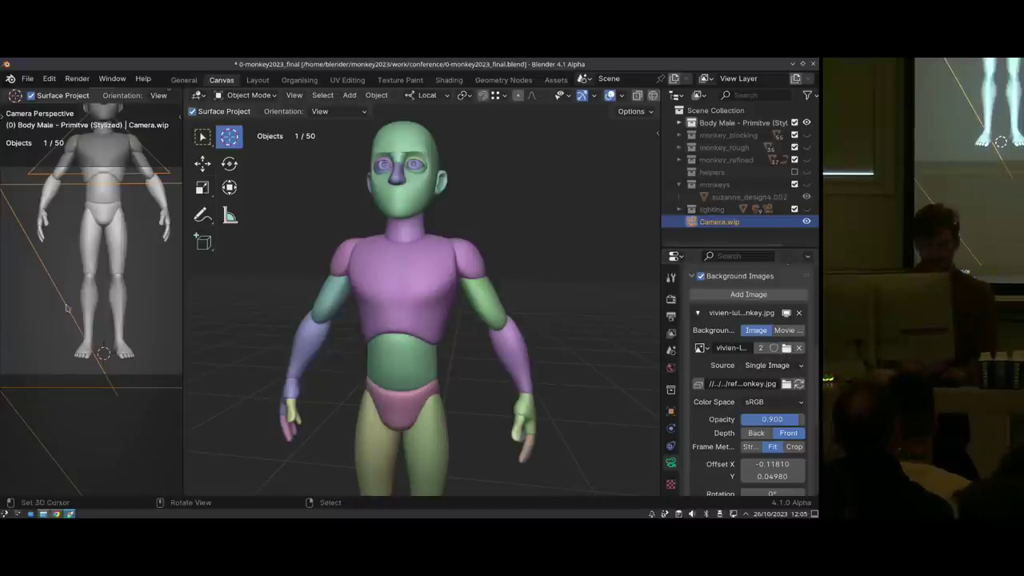
pyautogui.click(785, 348)
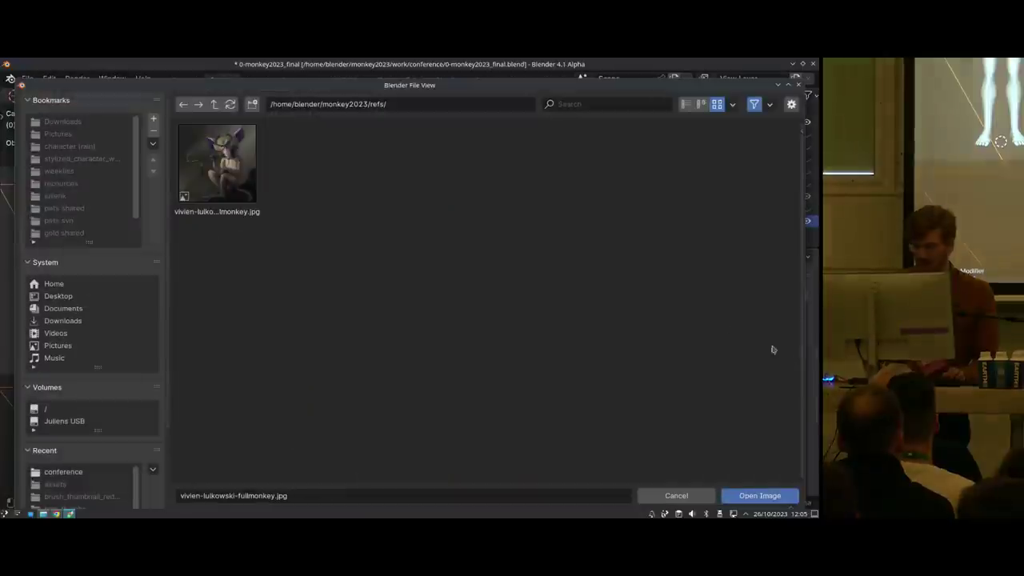
pyautogui.doubleClick(202, 146)
# Toggle the camera view's overlays and switch that area back to the Image Editor with the monkey painting
pyautogui.press('z')
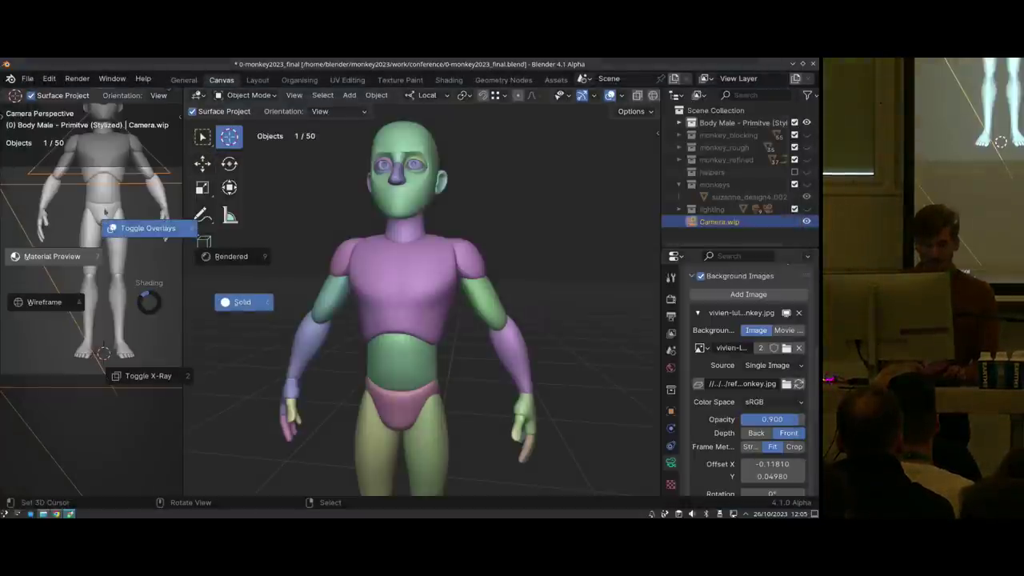
pyautogui.click(76, 255)
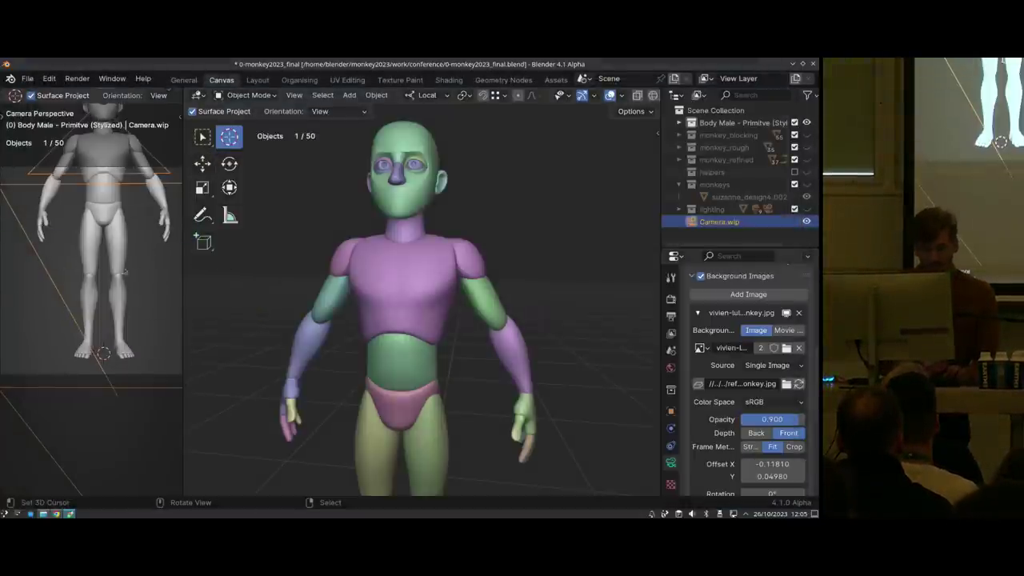
pyautogui.press('z')
pyautogui.click(134, 238)
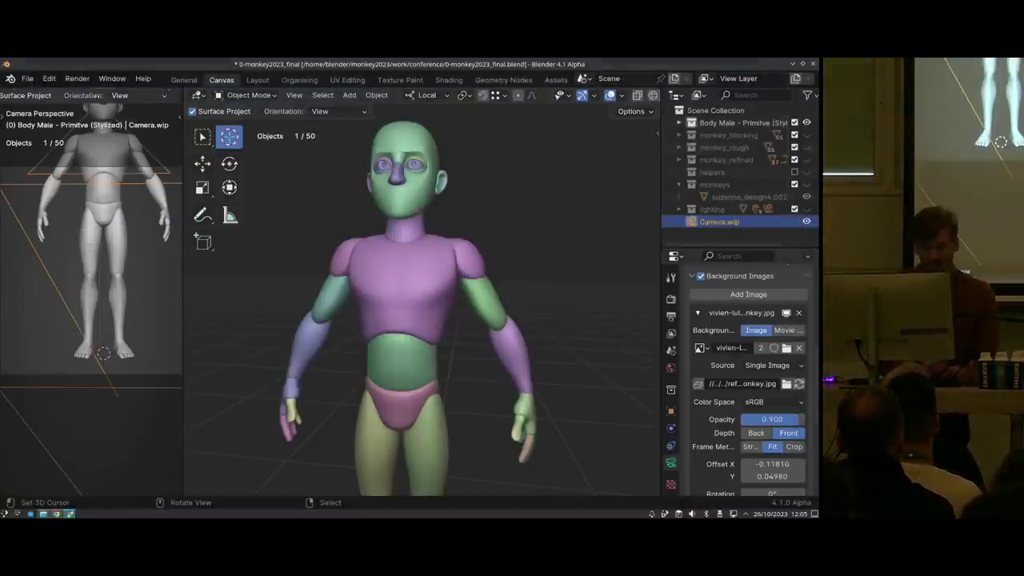
pyautogui.hotkey('ctrl', 'alt', 's')
pyautogui.click(80, 272)
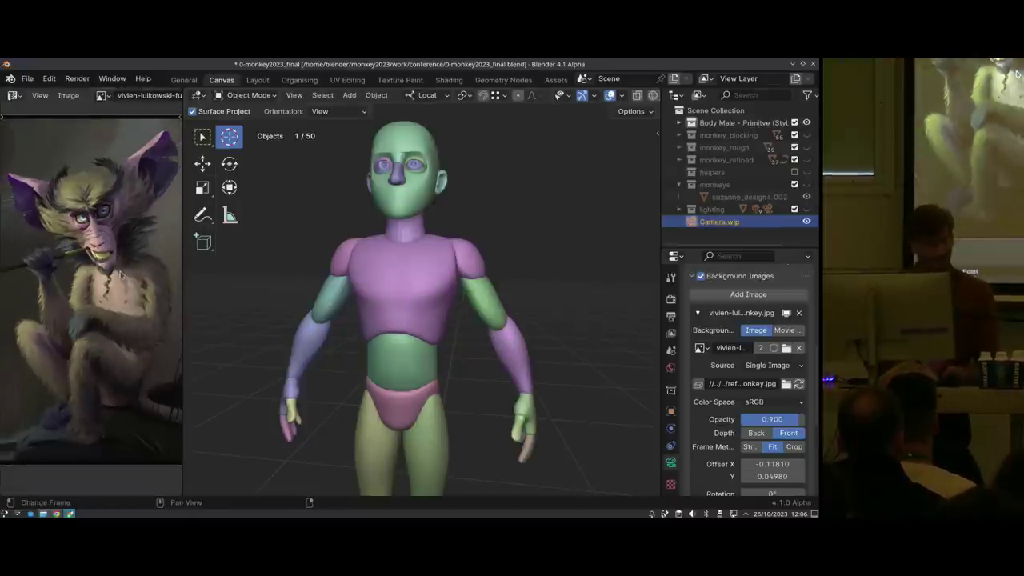
# Lower the primitive figure toward the ground with the Move tool to begin the seated pose
pyautogui.moveTo(82, 276); pyautogui.dragTo(81, 272, button='middle')
pyautogui.moveTo(376, 312); pyautogui.dragTo(447, 272, button='middle')
pyautogui.rightClick(397, 288)
pyautogui.rightClick(424, 291)
pyautogui.keyDown('shift'); pyautogui.moveTo(436, 306); pyautogui.dragTo(431, 272, button='middle'); pyautogui.keyUp('shift')
pyautogui.keyDown('ctrl'); pyautogui.moveTo(431, 273); pyautogui.dragTo(366, 317, button='middle'); pyautogui.keyUp('ctrl')
pyautogui.keyDown('shift'); pyautogui.moveTo(367, 317); pyautogui.dragTo(396, 226, button='middle'); pyautogui.keyUp('shift')
pyautogui.press('g')
pyautogui.moveTo(440, 262); pyautogui.dragTo(479, 381)
# Tilt the figure's hips with the Rotate tool so the legs angle forward
pyautogui.scroll(2, 456, 363)
pyautogui.press('r')
pyautogui.press('g')
pyautogui.rightClick(423, 280)
pyautogui.press('r')
pyautogui.moveTo(502, 305); pyautogui.dragTo(495, 246)
pyautogui.rightClick(432, 231)
# Select both upper legs and rotate them together, raising them in front of the torso
pyautogui.rightClick(412, 340)
pyautogui.keyDown('shift'); pyautogui.moveTo(483, 344); pyautogui.dragTo(507, 302, button='middle'); pyautogui.keyUp('shift')
pyautogui.moveTo(507, 301); pyautogui.dragTo(526, 295, button='middle')
pyautogui.keyDown('shift'); pyautogui.rightClick(401, 323); pyautogui.keyUp('shift')
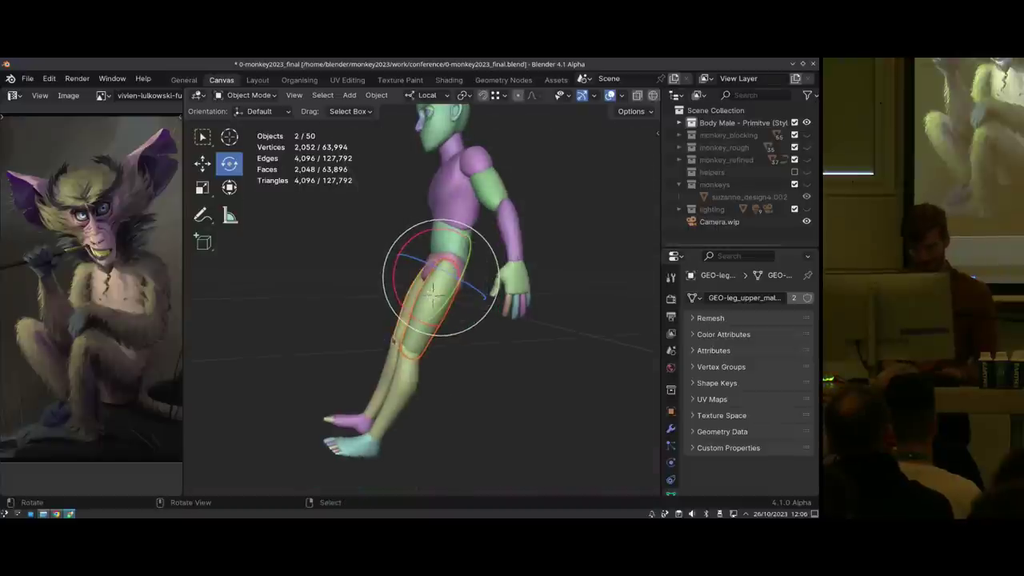
pyautogui.moveTo(506, 343); pyautogui.dragTo(487, 341, button='middle')
pyautogui.moveTo(488, 341); pyautogui.dragTo(390, 322)
pyautogui.keyDown('shift'); pyautogui.moveTo(398, 303); pyautogui.dragTo(437, 273, button='middle'); pyautogui.keyUp('shift')
# Select the figure's left upper leg and enter Sculpt Mode on it with the Grab brush
pyautogui.rightClick(418, 291)
pyautogui.rightClick(380, 290)
pyautogui.hotkey('shift', 'space')
pyautogui.press('space')
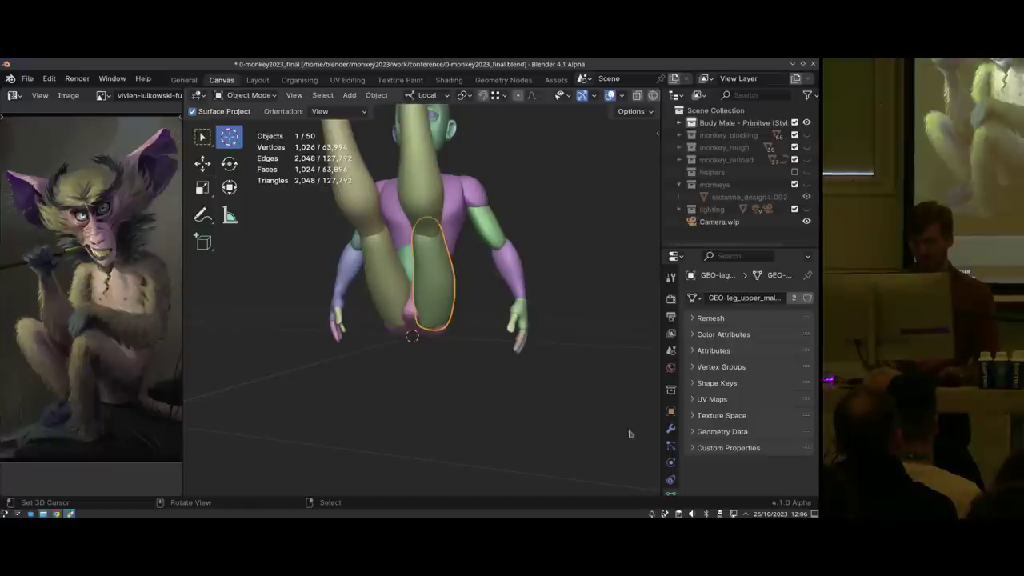
pyautogui.moveTo(450, 249); pyautogui.dragTo(437, 243, button='middle')
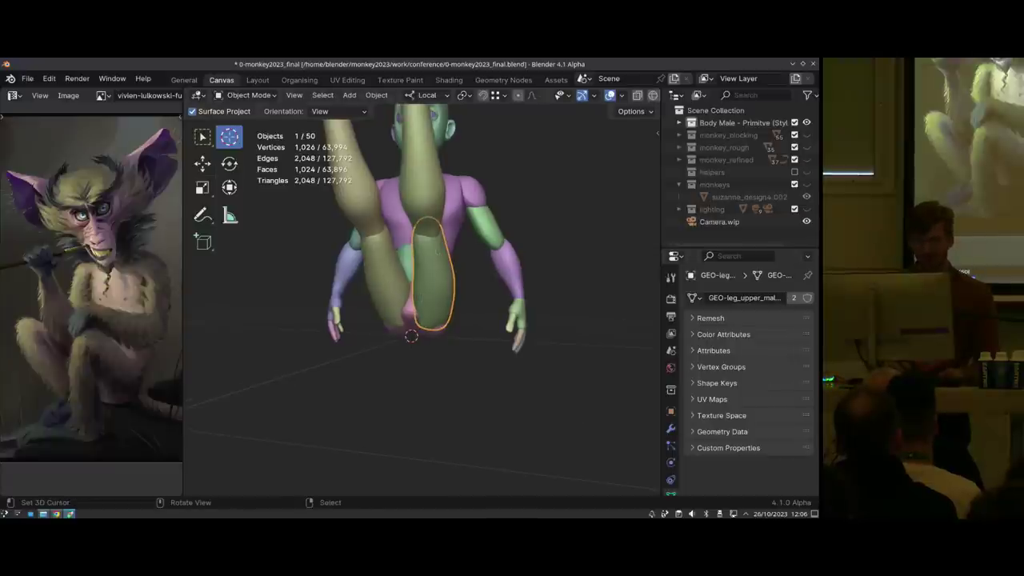
pyautogui.hotkey('ctrl', 'Tab')
pyautogui.moveTo(436, 290); pyautogui.dragTo(462, 297, button='middle')
pyautogui.keyDown('ctrl'); pyautogui.moveTo(463, 297); pyautogui.dragTo(465, 281, button='middle'); pyautogui.keyUp('ctrl')
pyautogui.press('g')
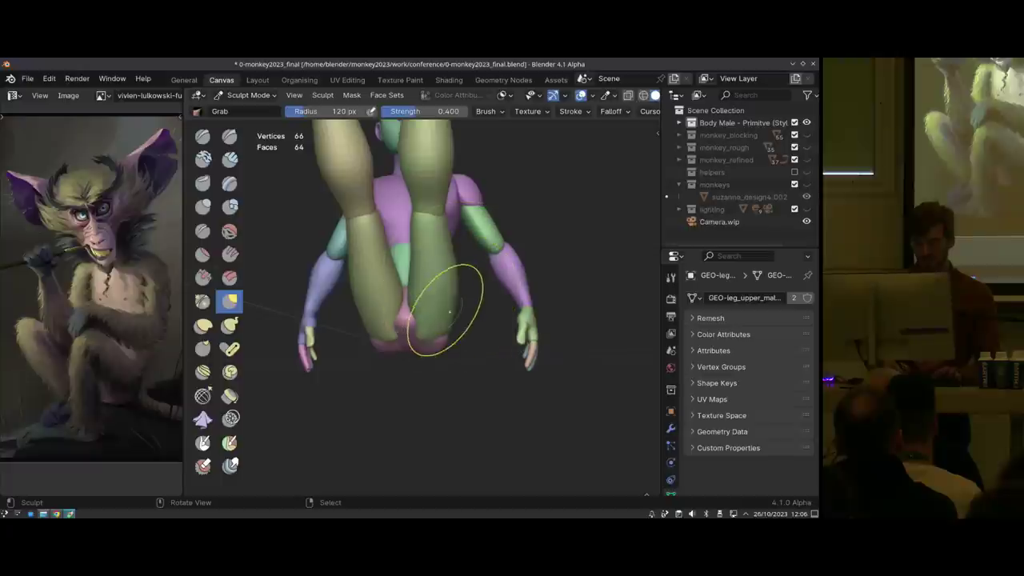
# Resize the Grab brush and pull the underside of the left thigh into shape with short strokes
pyautogui.moveTo(459, 321)
pyautogui.mouseDown(button='middle')
pyautogui.moveTo(430, 297)
pyautogui.moveTo(400, 307)
pyautogui.mouseUp(button='middle')
pyautogui.press('f')
pyautogui.press('f')
pyautogui.moveTo(416, 303); pyautogui.dragTo(425, 281)
pyautogui.moveTo(364, 299); pyautogui.dragTo(387, 295, button='middle')
pyautogui.moveTo(410, 301); pyautogui.dragTo(431, 293)
pyautogui.moveTo(431, 294); pyautogui.dragTo(492, 295, button='middle')
pyautogui.moveTo(390, 298); pyautogui.dragTo(394, 322, button='middle')
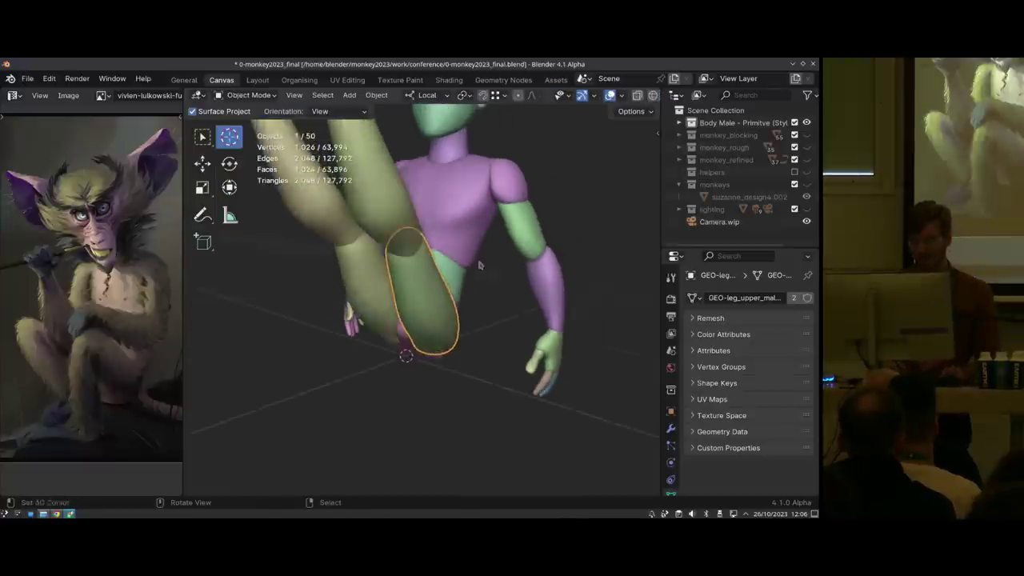
# Rotate the figure's left arm parts so the forearm and hand come up in front of the chest
pyautogui.moveTo(480, 264); pyautogui.dragTo(428, 281, button='middle')
pyautogui.rightClick(458, 221)
pyautogui.moveTo(471, 322); pyautogui.dragTo(445, 337, button='middle')
pyautogui.press('r')
pyautogui.moveTo(445, 337); pyautogui.dragTo(373, 316)
pyautogui.moveTo(488, 323); pyautogui.dragTo(557, 327, button='middle')
pyautogui.rightClick(441, 341)
pyautogui.moveTo(400, 349); pyautogui.dragTo(373, 380, button='middle')
pyautogui.moveTo(373, 379); pyautogui.dragTo(331, 331)
pyautogui.moveTo(332, 332); pyautogui.dragTo(384, 333, button='middle')
# Rotate the lower legs downward at the knees so the feet reach toward the ground
pyautogui.rightClick(398, 330)
pyautogui.rightClick(371, 271)
pyautogui.moveTo(370, 271); pyautogui.dragTo(313, 269, button='middle')
pyautogui.moveTo(311, 255); pyautogui.dragTo(392, 319)
pyautogui.moveTo(366, 263); pyautogui.dragTo(392, 274, button='middle')
pyautogui.press('r')
pyautogui.click(431, 415)
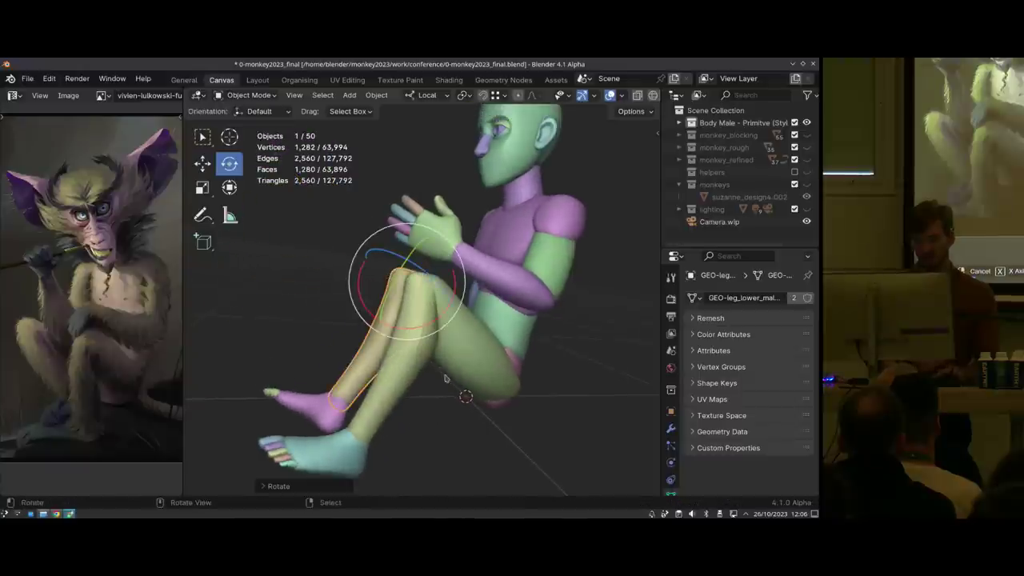
# Select the parts of the figure's right leg and rotate them together from the front view
pyautogui.moveTo(433, 409); pyautogui.dragTo(494, 388, button='middle')
pyautogui.rightClick(494, 387)
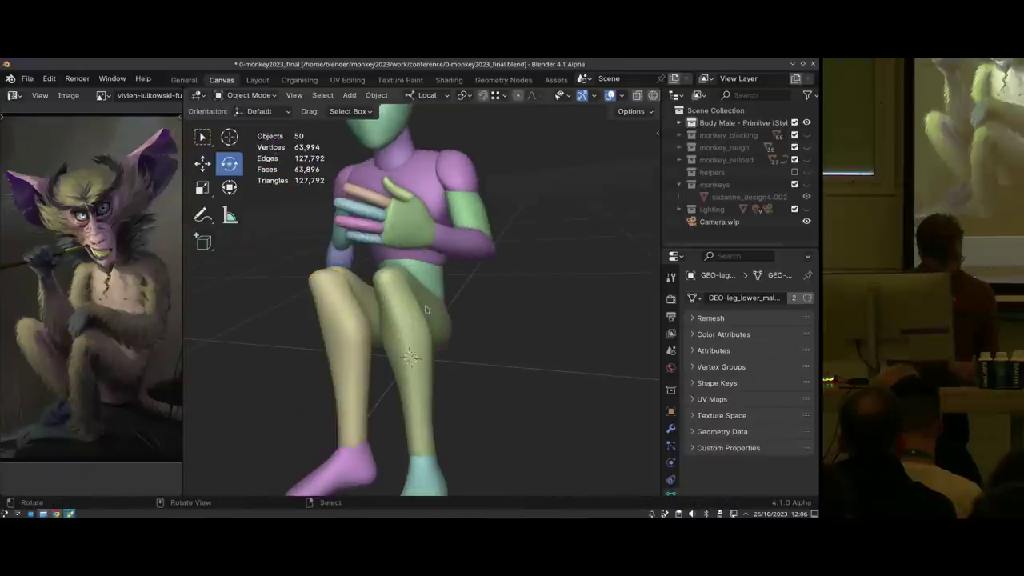
pyautogui.moveTo(360, 307); pyautogui.dragTo(426, 301, button='middle')
pyautogui.moveTo(380, 304); pyautogui.dragTo(358, 324, button='right')
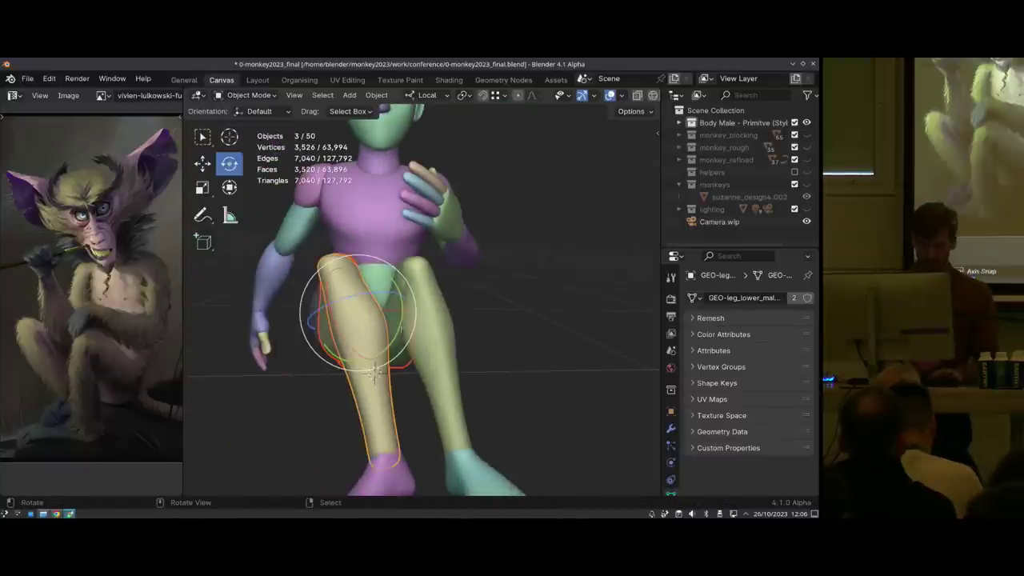
pyautogui.moveTo(432, 344); pyautogui.dragTo(416, 368, button='middle')
pyautogui.press('r')
pyautogui.click(436, 360)
# Rotate the right lower leg outward around the knee, then clear the selection
pyautogui.rightClick(349, 354)
pyautogui.press('r')
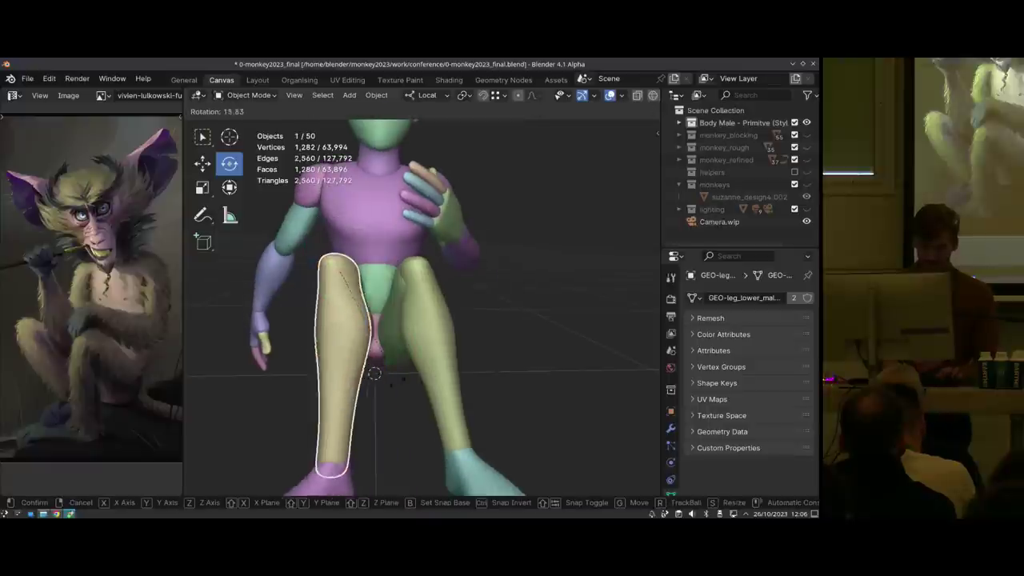
pyautogui.click(321, 352)
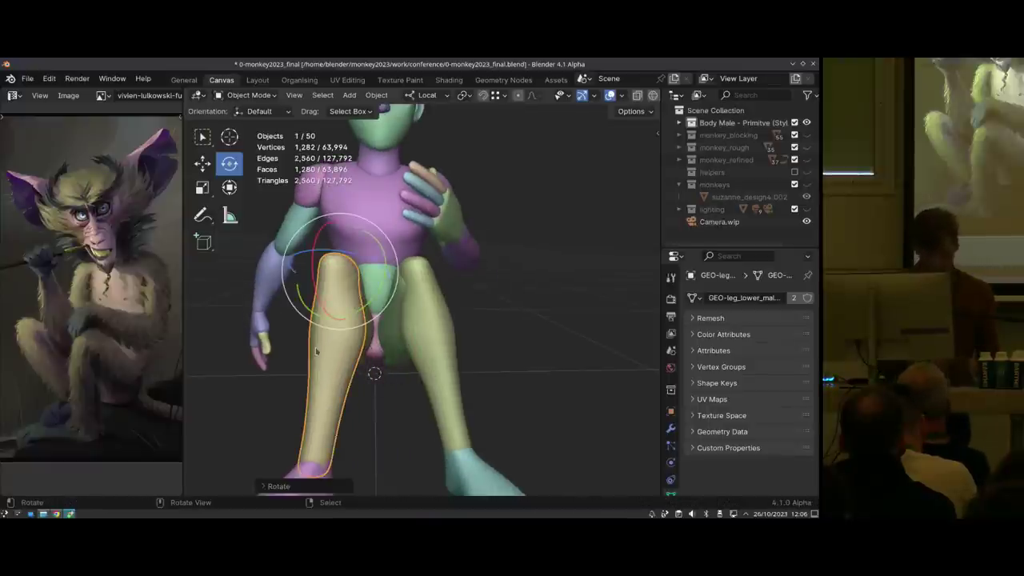
pyautogui.moveTo(510, 292); pyautogui.dragTo(406, 336, button='middle')
pyautogui.hotkey('alt', 'a')
# Adjust the rotation of the eyes in the figure's head with the Rotate tool
pyautogui.moveTo(384, 272); pyautogui.dragTo(433, 280, button='middle')
pyautogui.rightClick(432, 234)
pyautogui.keyDown('ctrl'); pyautogui.moveTo(432, 234); pyautogui.dragTo(435, 207, button='middle'); pyautogui.keyUp('ctrl')
pyautogui.hotkey('shift', 'space')
pyautogui.press('space')
pyautogui.moveTo(433, 284); pyautogui.dragTo(463, 284, button='middle')
pyautogui.keyDown('shift'); pyautogui.moveTo(449, 230); pyautogui.dragTo(408, 307, button='middle'); pyautogui.keyUp('shift')
pyautogui.keyDown('ctrl'); pyautogui.moveTo(408, 307); pyautogui.dragTo(390, 320, button='middle'); pyautogui.keyUp('ctrl')
pyautogui.hotkey('shift', 'space')
pyautogui.press('g')
pyautogui.moveTo(514, 303); pyautogui.dragTo(445, 300, button='middle')
pyautogui.press('r')
pyautogui.moveTo(442, 298); pyautogui.dragTo(462, 299)
pyautogui.click(364, 286)
pyautogui.moveTo(400, 301); pyautogui.dragTo(392, 301)
# Select the figure's left eye, activate the Move tool and set the transform orientation to Parent
pyautogui.rightClick(448, 296)
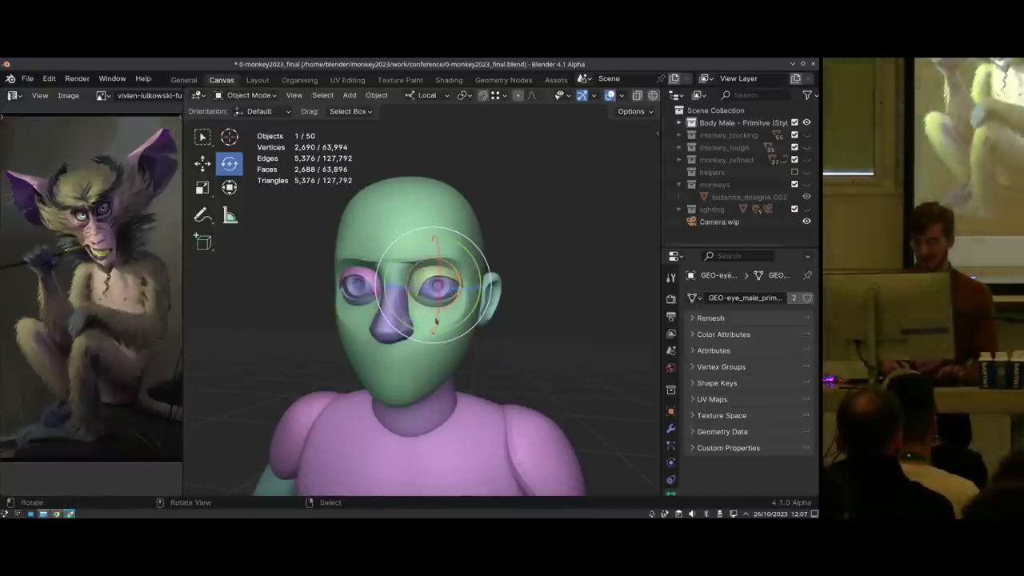
pyautogui.press('g')
pyautogui.moveTo(439, 298); pyautogui.dragTo(465, 290, button='middle')
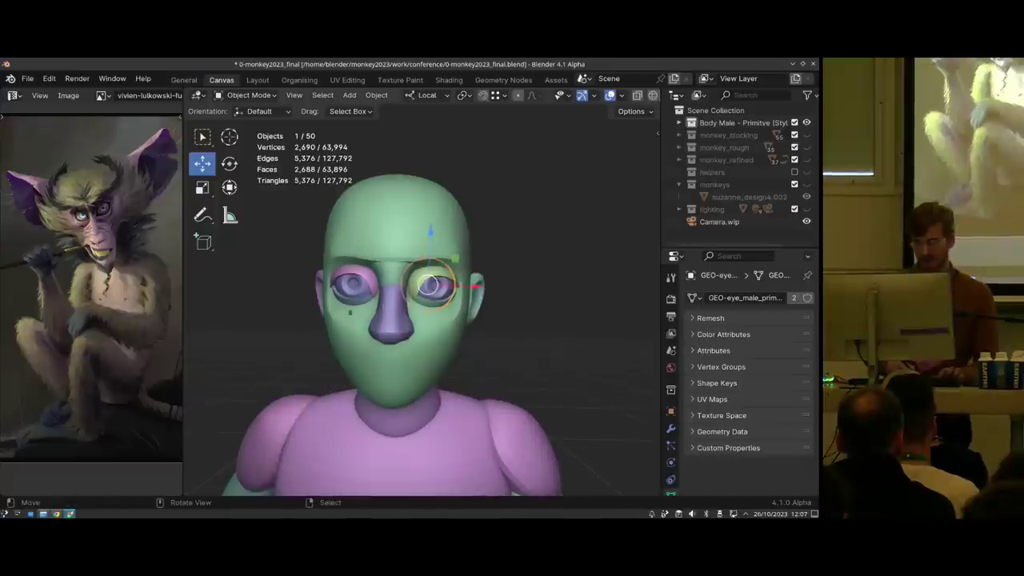
pyautogui.click(432, 97)
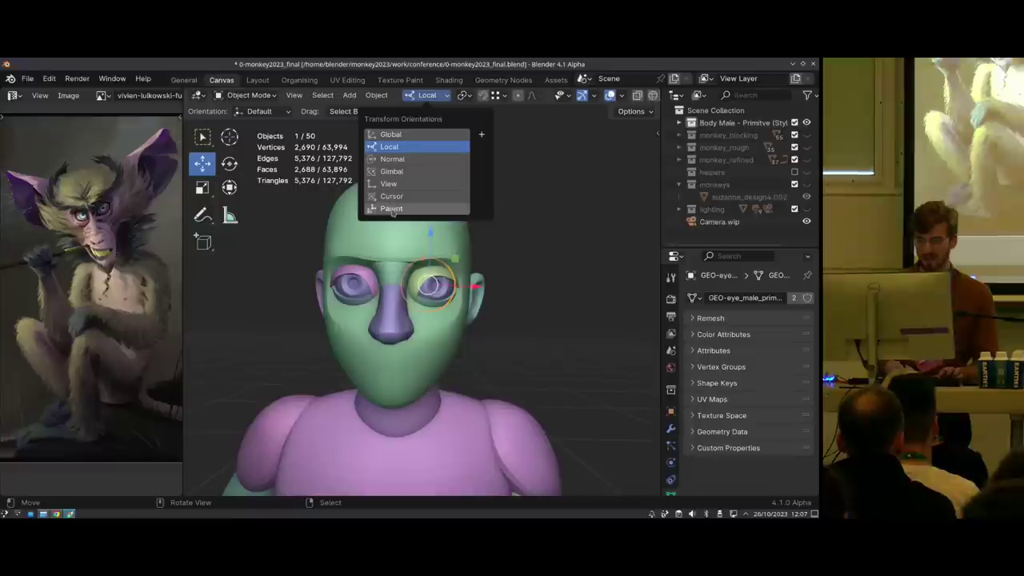
pyautogui.click(391, 209)
pyautogui.moveTo(438, 230); pyautogui.dragTo(433, 228, button='middle')
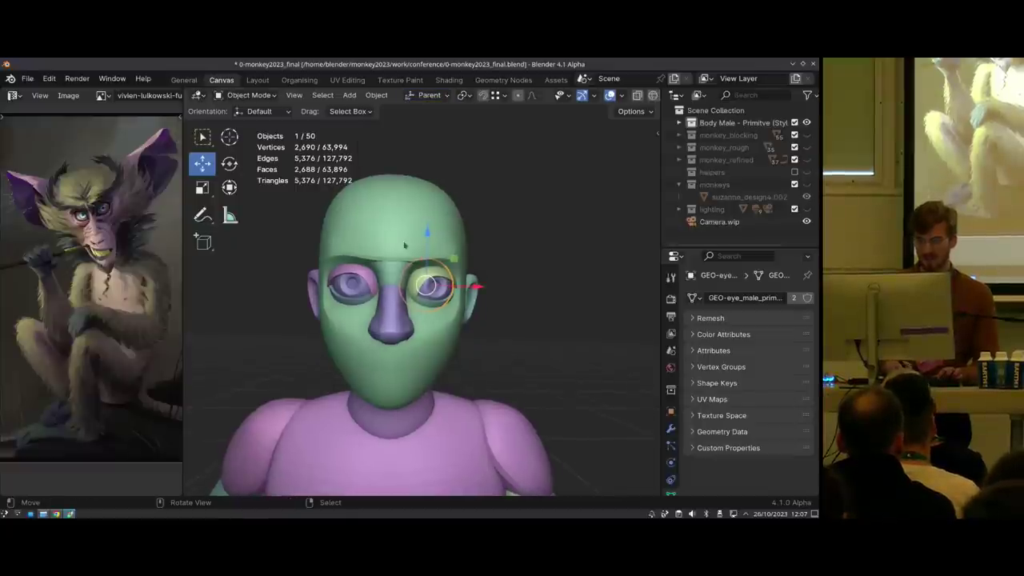
# Check the head's axes by selecting it, then select both eyes together
pyautogui.click(405, 252)
pyautogui.moveTo(394, 249); pyautogui.dragTo(412, 203, button='middle')
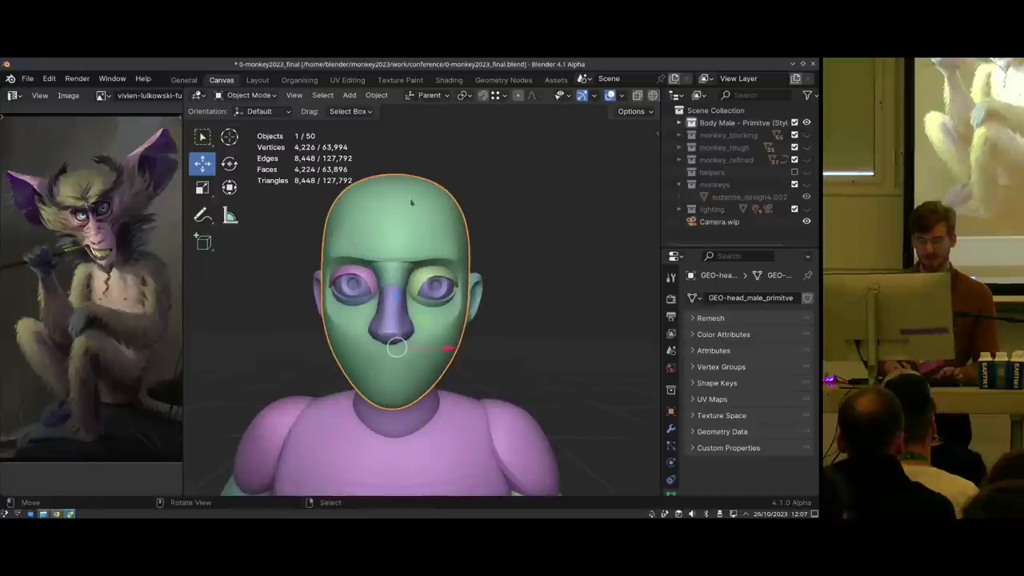
pyautogui.click(436, 294)
pyautogui.keyDown('shift'); pyautogui.click(367, 293); pyautogui.keyUp('shift')
# Try to move both eyes along the axes of the parent head
pyautogui.moveTo(396, 232)
pyautogui.mouseDown()
pyautogui.moveTo(397, 199)
pyautogui.moveTo(396, 225)
pyautogui.mouseUp()
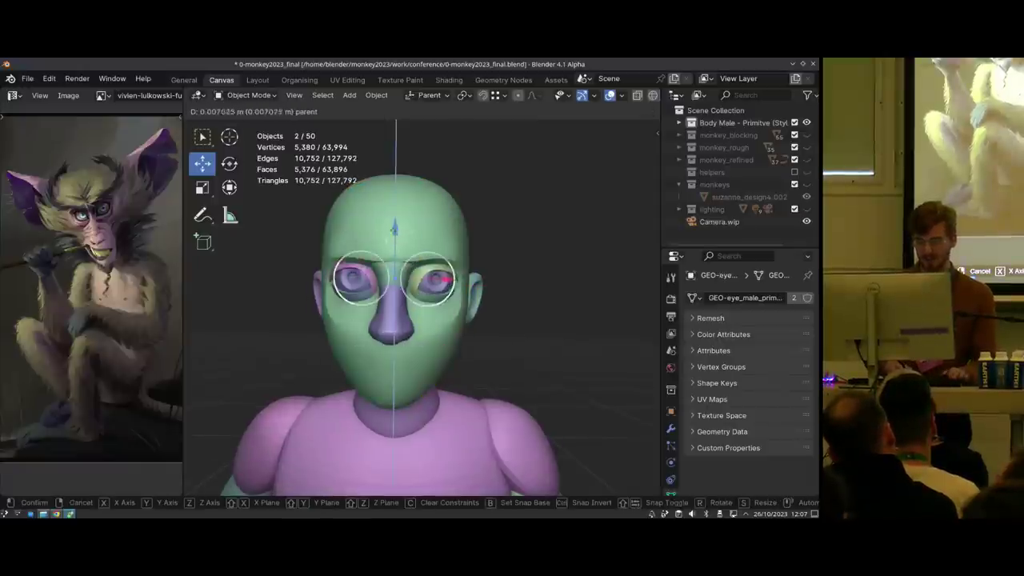
pyautogui.rightClick(396, 225)
pyautogui.moveTo(409, 272); pyautogui.dragTo(358, 276, button='middle')
pyautogui.moveTo(452, 278); pyautogui.dragTo(402, 310)
pyautogui.rightClick(398, 312)
pyautogui.moveTo(398, 311); pyautogui.dragTo(444, 281, button='middle')
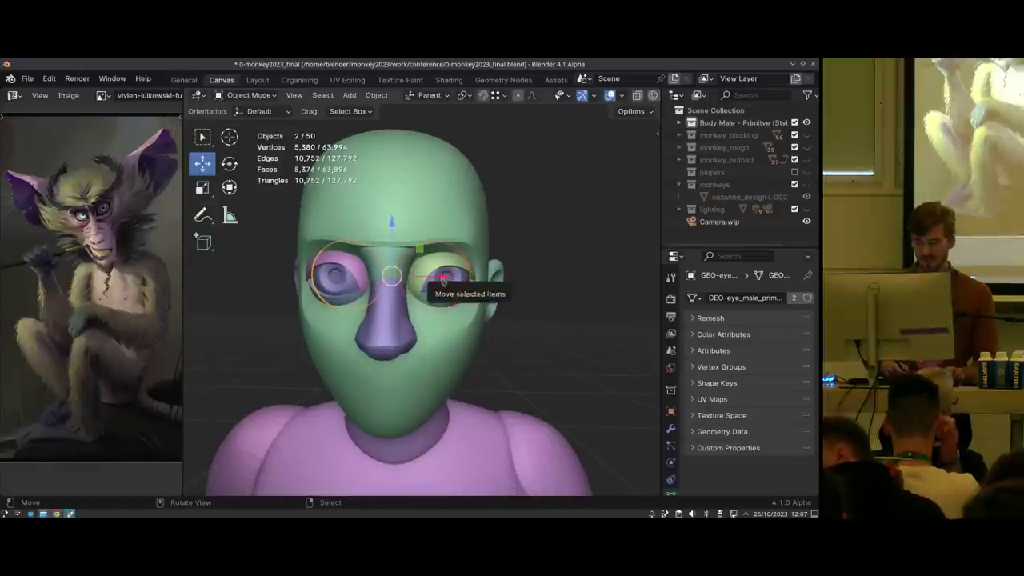
pyautogui.moveTo(443, 279)
pyautogui.mouseDown()
pyautogui.moveTo(454, 277)
pyautogui.moveTo(444, 277)
pyautogui.mouseUp()
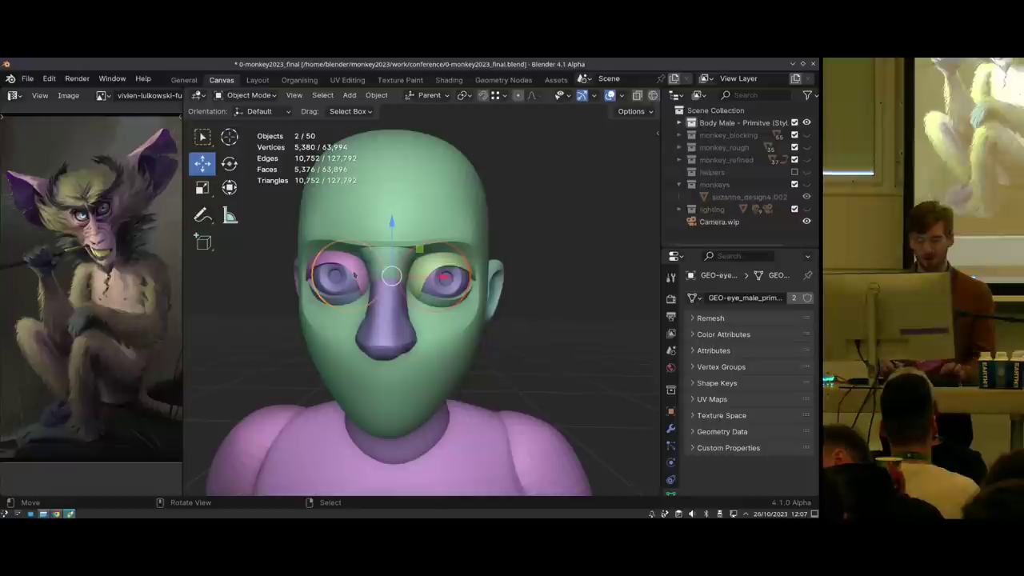
# Open the transform options and scale the pair of eyes along the parent's X axis with the Scale tool
pyautogui.scroll(-2, 632, 96)
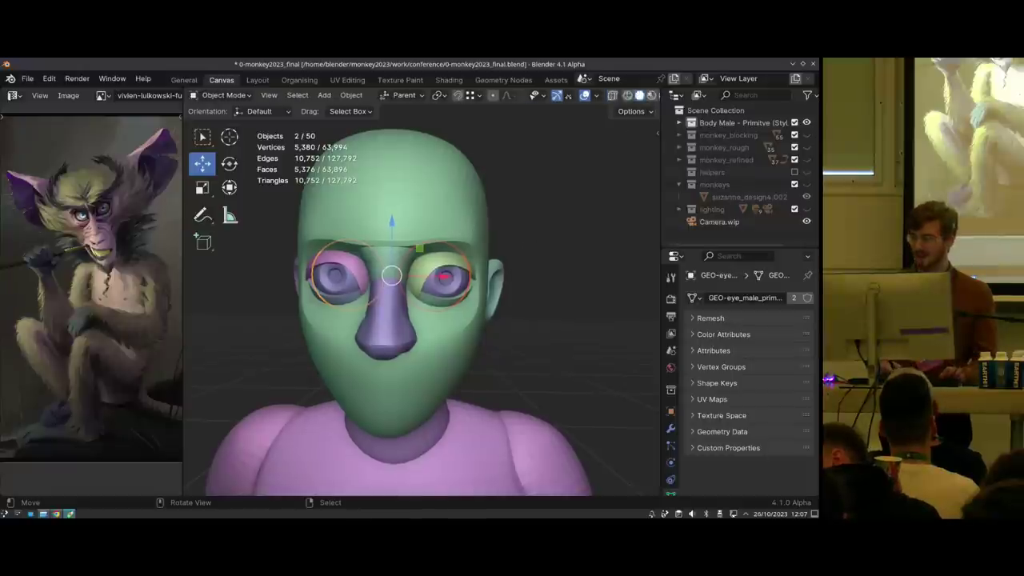
pyautogui.click(634, 112)
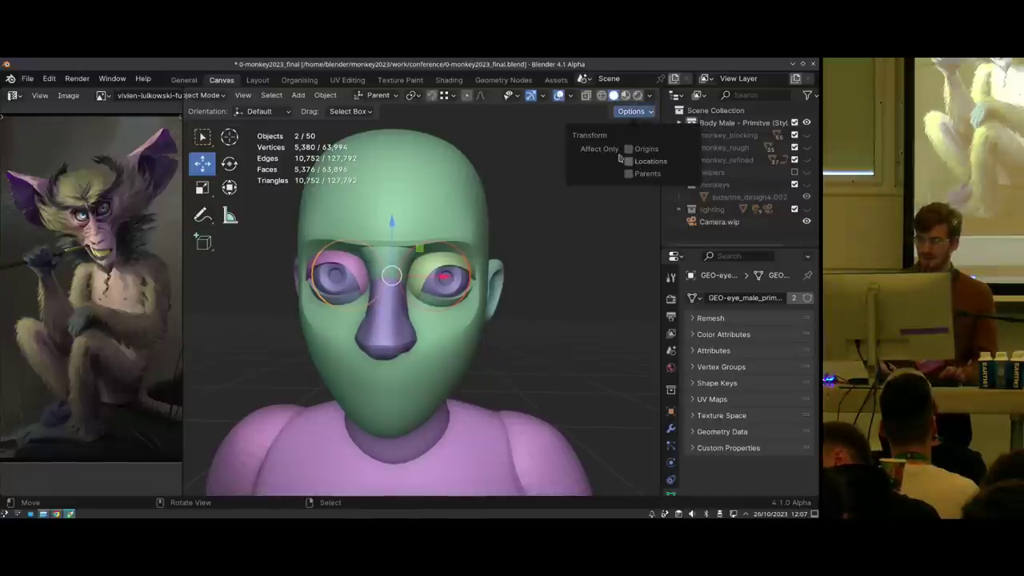
pyautogui.keyDown('shift'); pyautogui.moveTo(420, 290); pyautogui.dragTo(420, 288, button='middle'); pyautogui.keyUp('shift')
pyautogui.hotkey('shift', 'space')
pyautogui.press('s')
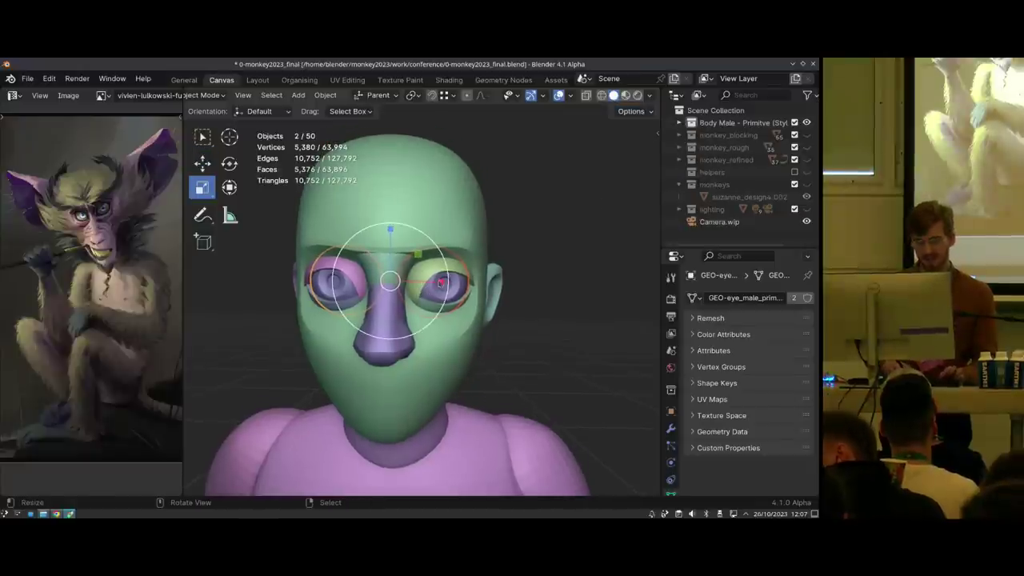
pyautogui.moveTo(441, 284); pyautogui.dragTo(436, 280)
pyautogui.moveTo(405, 309); pyautogui.dragTo(389, 311, button='middle')
pyautogui.moveTo(441, 281); pyautogui.dragTo(414, 217, button='middle')
# Examine the Affect Only transform options and the pivot point choices
pyautogui.click(634, 112)
pyautogui.scroll(-3, 421, 281)
pyautogui.click(638, 113)
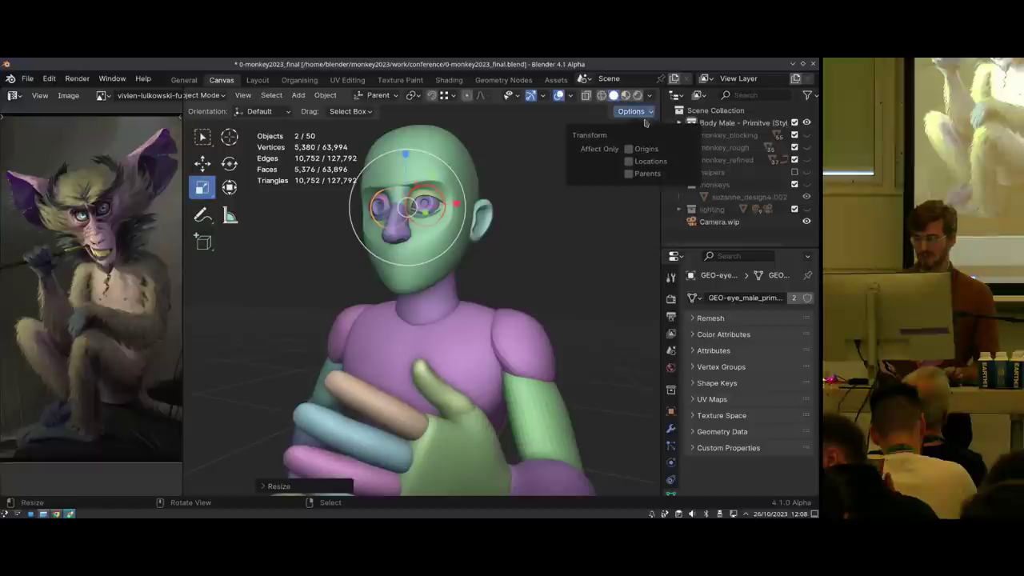
pyautogui.moveTo(445, 272); pyautogui.dragTo(441, 270, button='middle')
pyautogui.press('.')
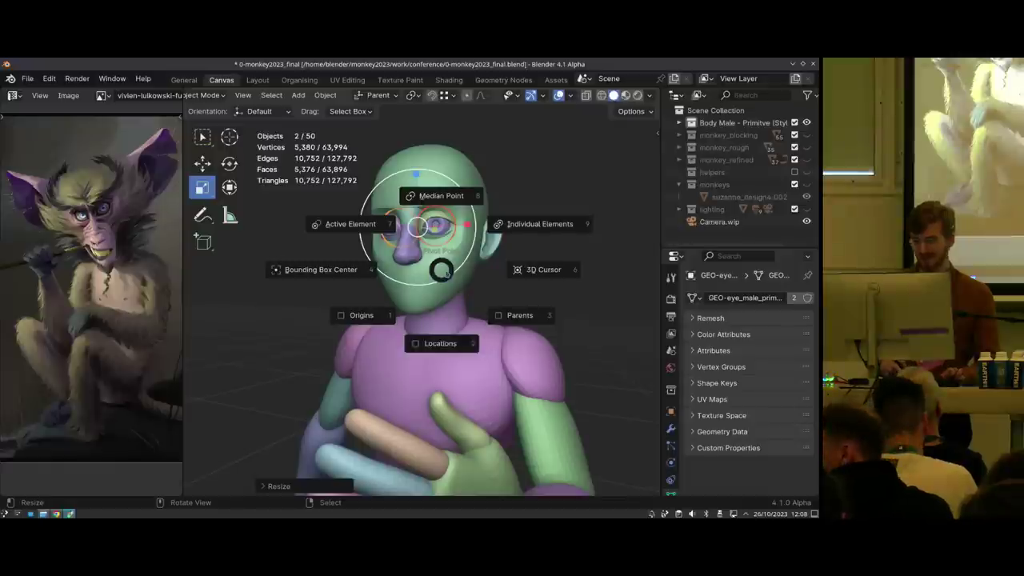
pyautogui.press('Escape')
# Clear the selection and show only the monkey_blocking collection
pyautogui.keyDown('shift'); pyautogui.moveTo(459, 311); pyautogui.dragTo(445, 237, button='middle'); pyautogui.keyUp('shift')
pyautogui.hotkey('alt', 'a')
pyautogui.scroll(-4, 445, 237)
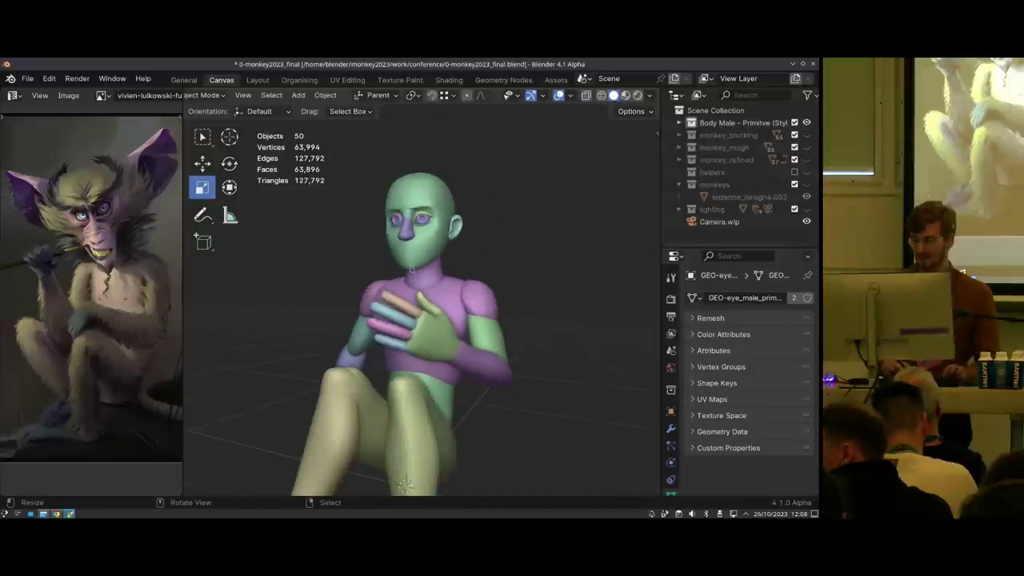
pyautogui.moveTo(484, 338); pyautogui.dragTo(412, 307, button='middle')
pyautogui.press('2')
pyautogui.scroll(-2, 448, 303)
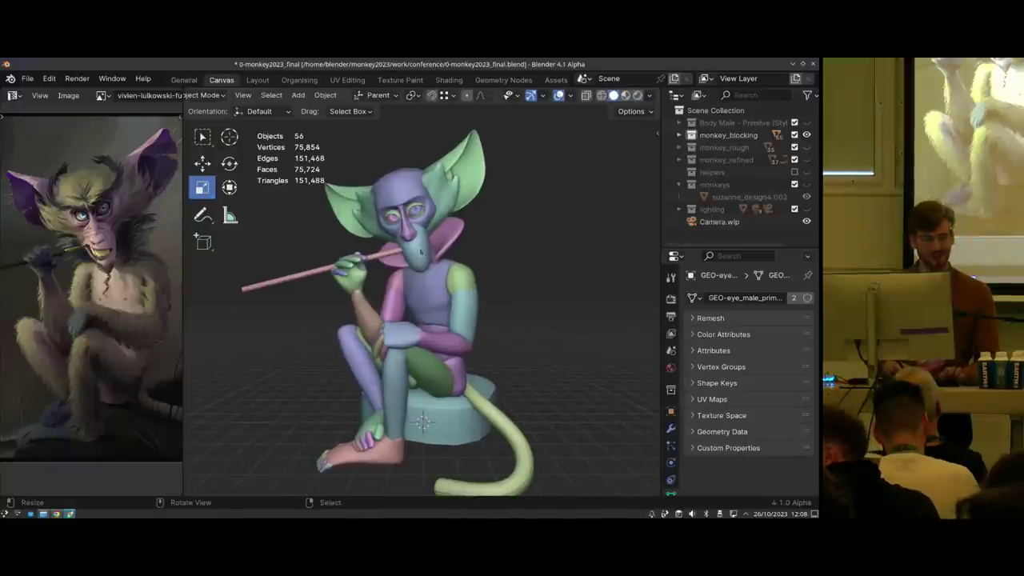
# Select the tufted sphere piece beside the monkey's head and enter Sculpt Mode on it with the Snake Hook brush
pyautogui.moveTo(422, 252)
pyautogui.mouseDown(button='middle')
pyautogui.moveTo(429, 264)
pyautogui.moveTo(392, 311)
pyautogui.moveTo(389, 299)
pyautogui.moveTo(349, 293)
pyautogui.mouseUp(button='middle')
pyautogui.rightClick(437, 228)
pyautogui.hotkey('shift', 'space')
pyautogui.press('space')
pyautogui.hotkey('ctrl', 'Tab')
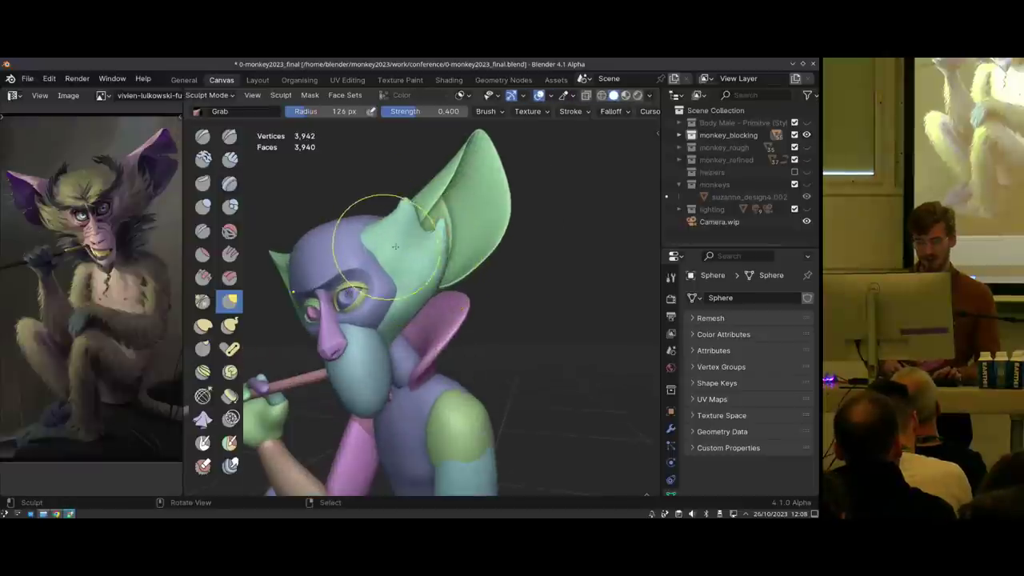
pyautogui.press('k')
pyautogui.moveTo(439, 248); pyautogui.dragTo(410, 254, button='middle')
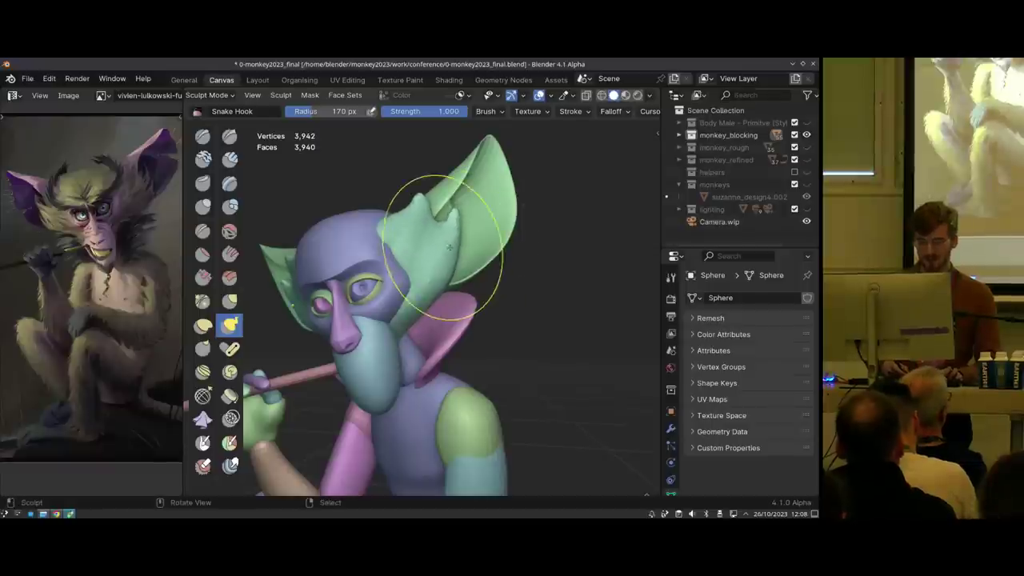
# Preview the voxel size of the tufted side piece, voxel remesh it and return to Object Mode
pyautogui.moveTo(386, 302); pyautogui.dragTo(405, 264, button='middle')
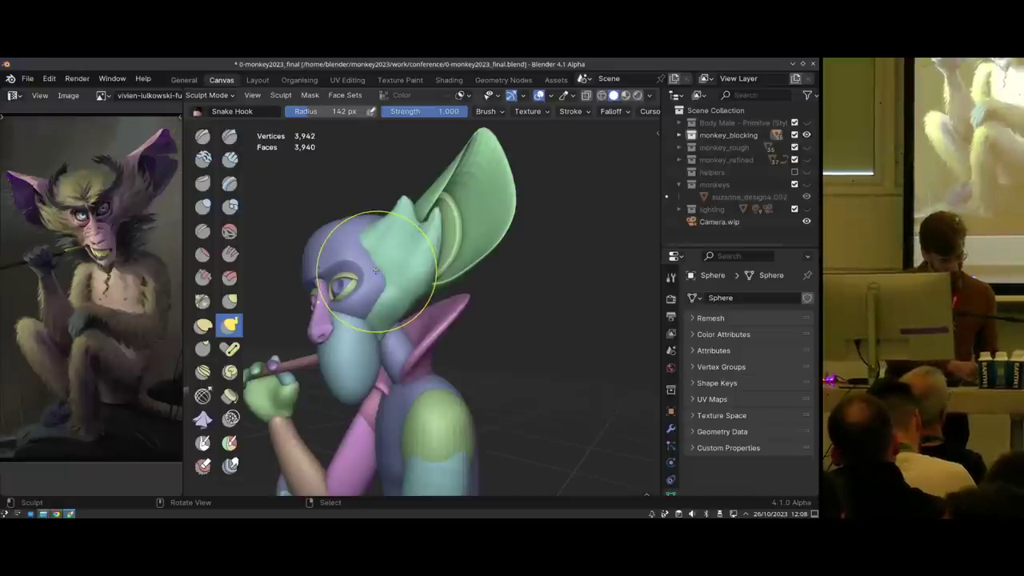
pyautogui.moveTo(398, 299); pyautogui.dragTo(422, 263, button='middle')
pyautogui.press('r')
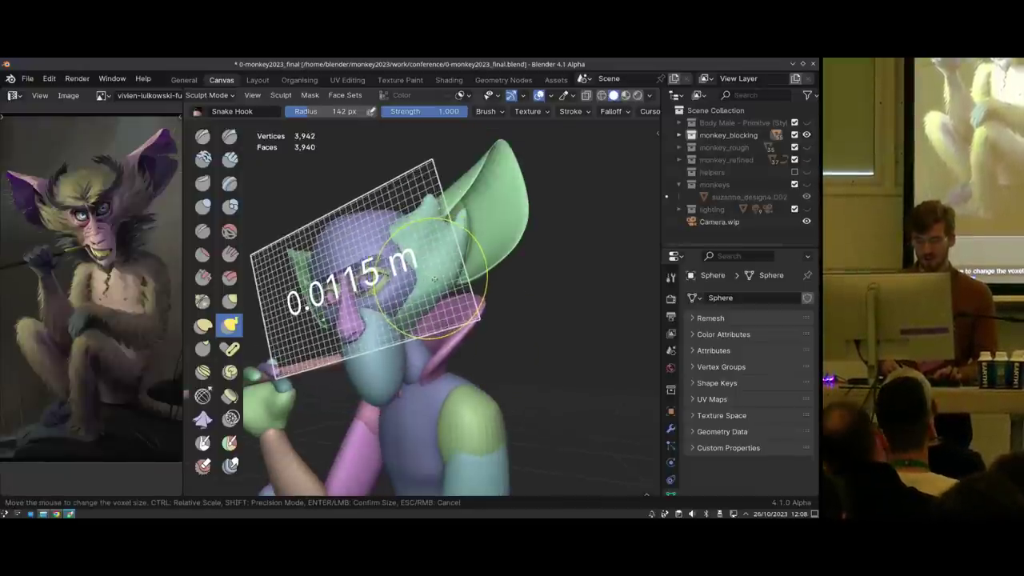
pyautogui.press('Escape')
pyautogui.hotkey('ctrl', 'r')
pyautogui.moveTo(413, 293); pyautogui.dragTo(460, 368, button='middle')
pyautogui.keyDown('shift'); pyautogui.moveTo(410, 267); pyautogui.dragTo(412, 256, button='middle'); pyautogui.keyUp('shift')
pyautogui.moveTo(98, 268)
pyautogui.keyDown('ctrl'); pyautogui.mouseDown(button='middle')
pyautogui.moveTo(94, 302)
pyautogui.moveTo(71, 280)
pyautogui.mouseUp(button='middle'); pyautogui.keyUp('ctrl')
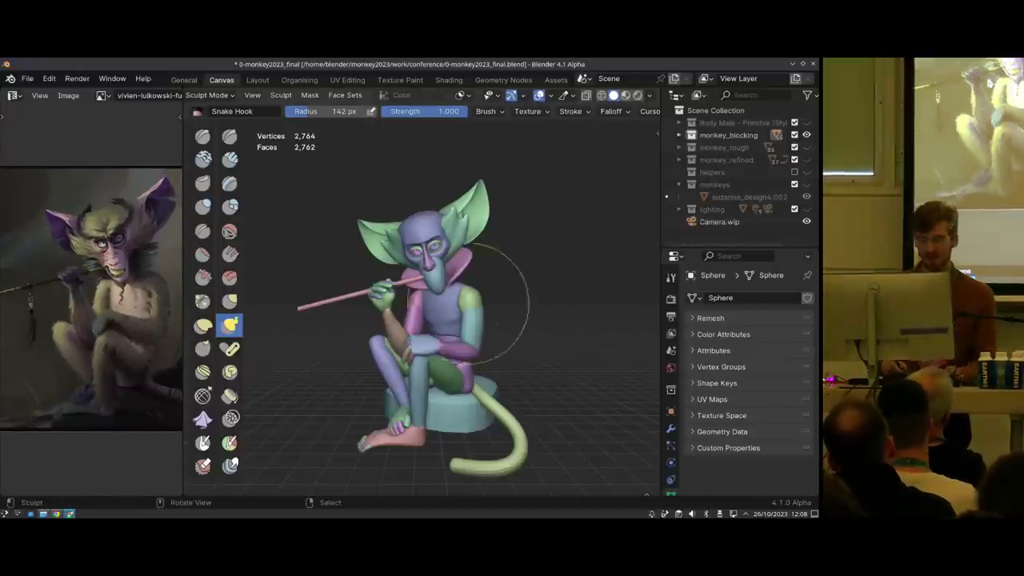
pyautogui.keyDown('shift'); pyautogui.moveTo(477, 302); pyautogui.dragTo(477, 293, button='middle'); pyautogui.keyUp('shift')
pyautogui.hotkey('ctrl', 'Tab')
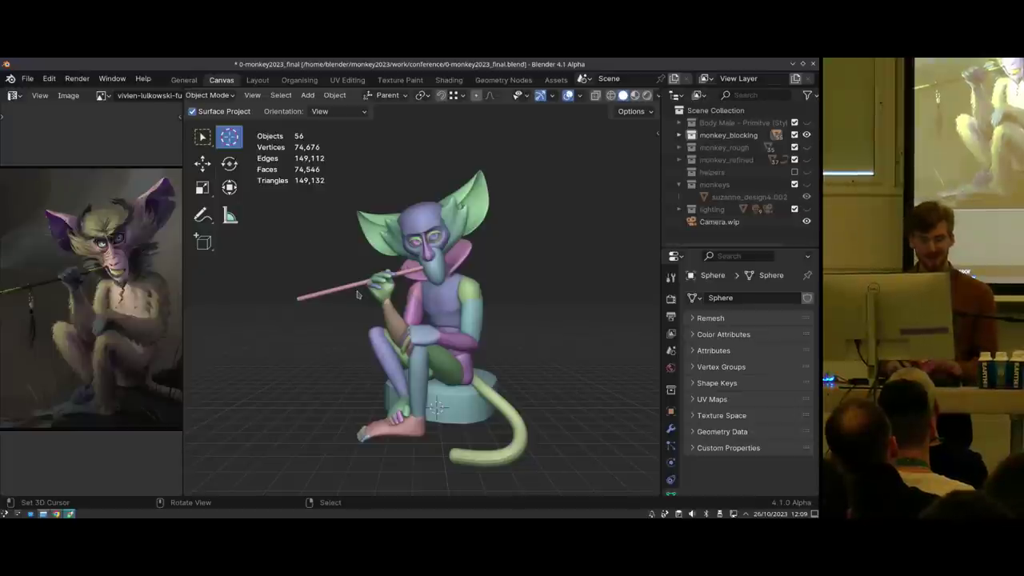
# Reenter Sculpt Mode on the tufted side piece, choose the Grab brush and transfer sculpting to the chest
pyautogui.moveTo(398, 273); pyautogui.dragTo(332, 260, button='middle')
pyautogui.moveTo(451, 296)
pyautogui.keyDown('ctrl'); pyautogui.mouseDown(button='middle')
pyautogui.moveTo(447, 243)
pyautogui.moveTo(416, 308)
pyautogui.moveTo(418, 277)
pyautogui.moveTo(436, 275)
pyautogui.mouseUp(button='middle'); pyautogui.keyUp('ctrl')
pyautogui.rightClick(445, 243)
pyautogui.hotkey('ctrl', 'Tab')
pyautogui.scroll(4, 416, 278)
pyautogui.scroll(-4, 417, 280)
pyautogui.moveTo(436, 276)
pyautogui.mouseDown(button='middle')
pyautogui.moveTo(414, 264)
pyautogui.moveTo(427, 272)
pyautogui.moveTo(418, 276)
pyautogui.mouseUp(button='middle')
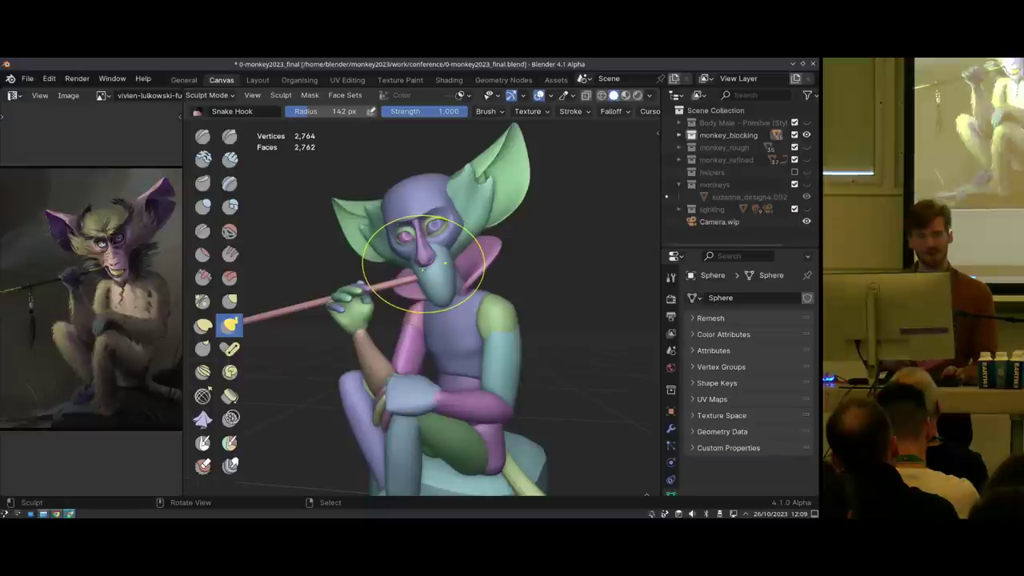
pyautogui.moveTo(423, 262); pyautogui.dragTo(446, 298, button='middle')
pyautogui.press('g')
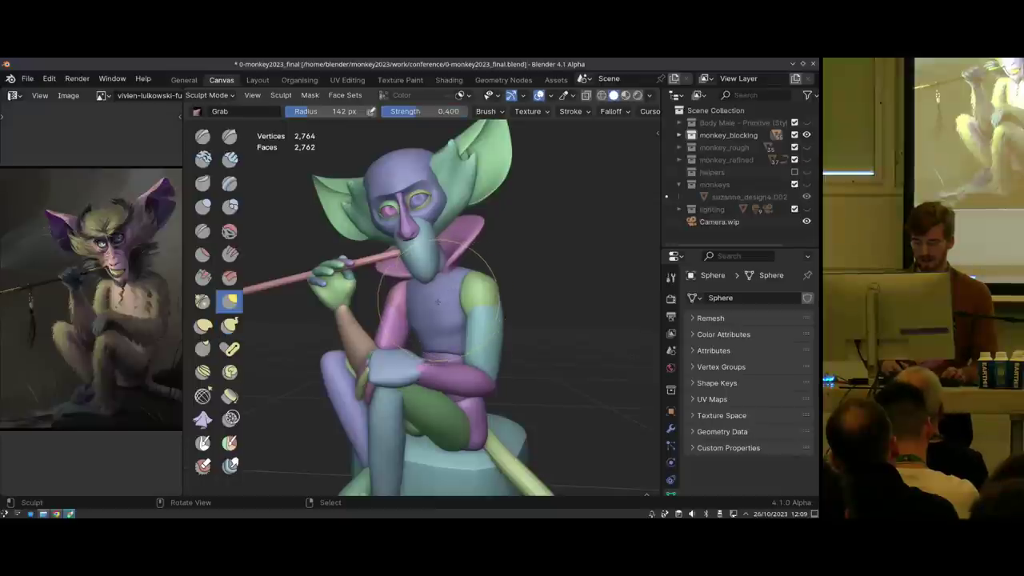
pyautogui.hotkey('alt', 'q')
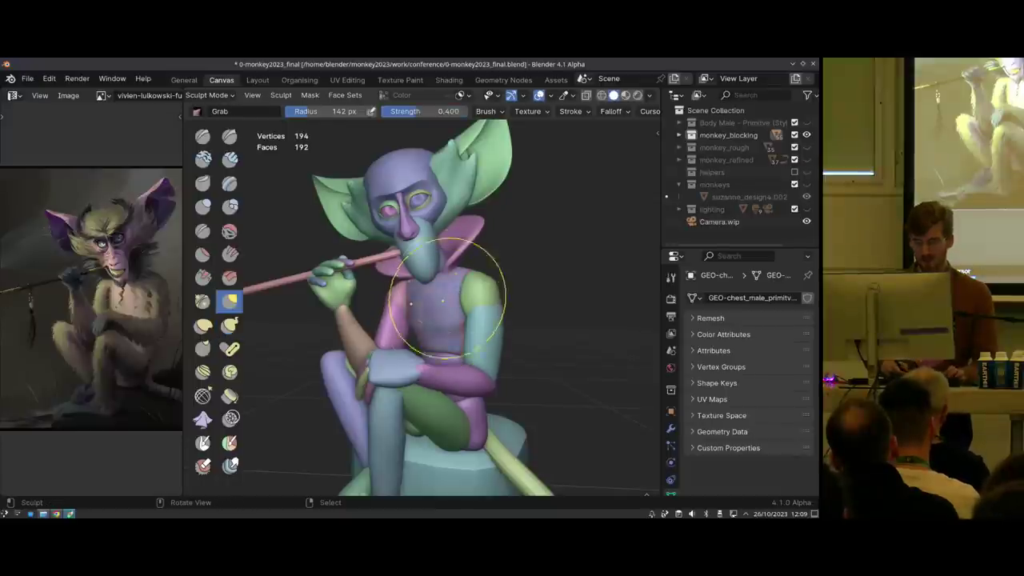
# Return to Object Mode, select the monkey's head and enter Sculpt Mode on it
pyautogui.hotkey('ctrl', 'Tab')
pyautogui.click(371, 291)
pyautogui.click(417, 173)
pyautogui.hotkey('ctrl', 'Tab')
pyautogui.click(412, 229)
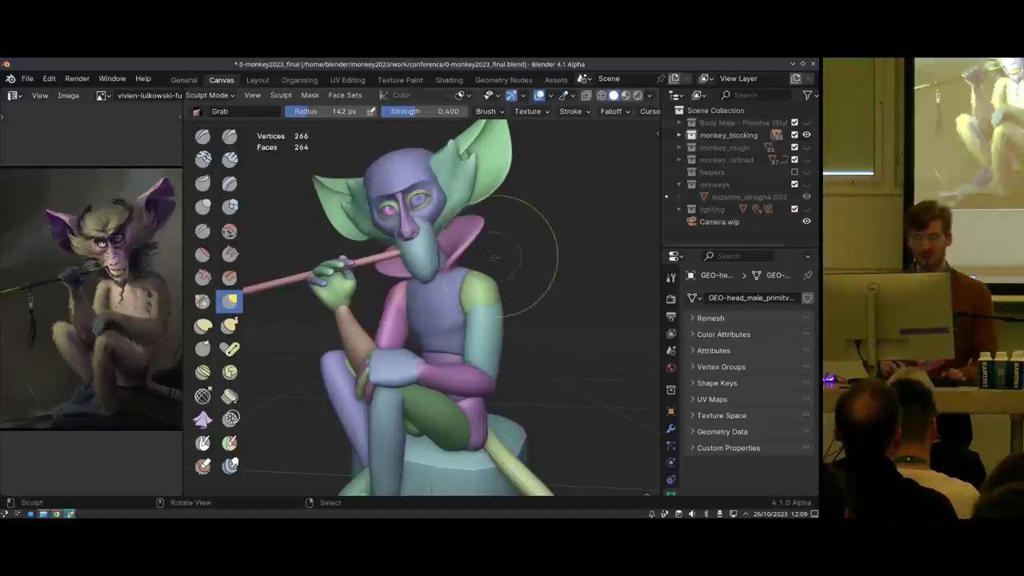
# Return to Object Mode and select the chest, then the monkey's left shoulder
pyautogui.hotkey('ctrl', 'Tab')
pyautogui.click(440, 259)
pyautogui.rightClick(438, 304)
pyautogui.rightClick(483, 297)
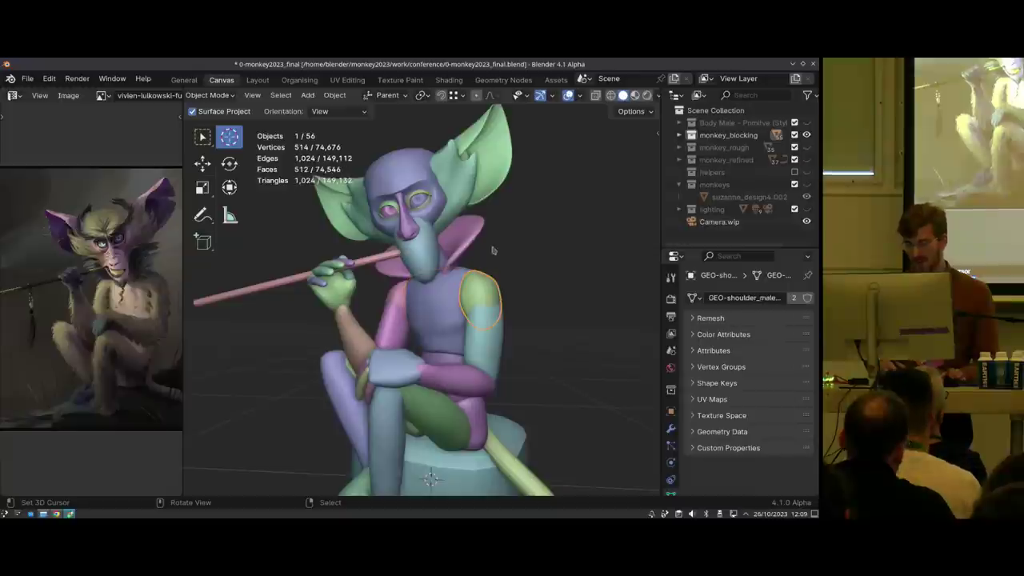
# Enter Sculpt Mode on the monkey's left shoulder, then transfer sculpting to the chest and an upper arm
pyautogui.hotkey('ctrl', 'Tab')
pyautogui.click(487, 286)
pyautogui.keyDown('shift'); pyautogui.moveTo(479, 304); pyautogui.dragTo(469, 300, button='middle'); pyautogui.keyUp('shift')
pyautogui.moveTo(460, 304); pyautogui.dragTo(439, 300)
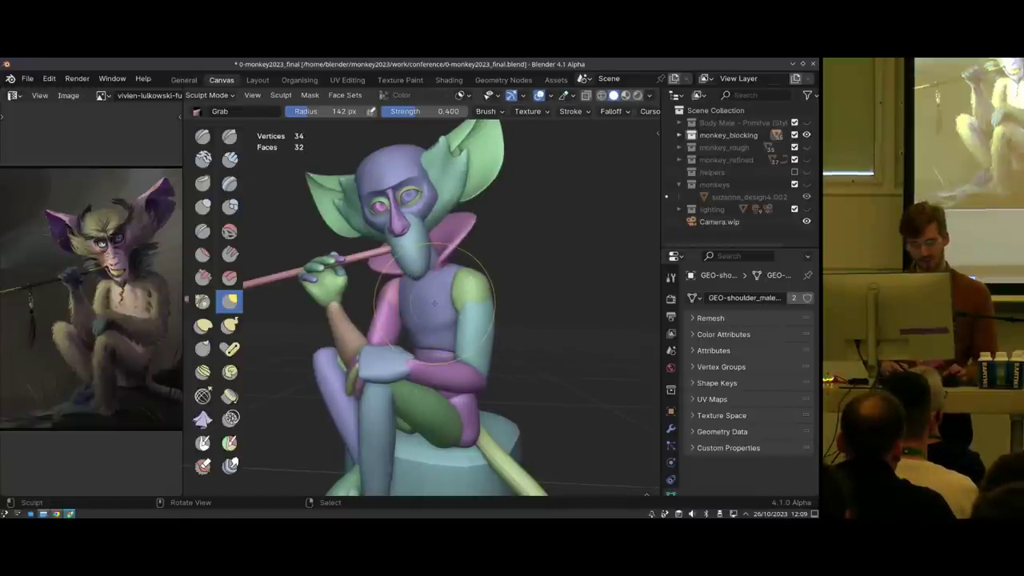
pyautogui.hotkey('alt', 'q')
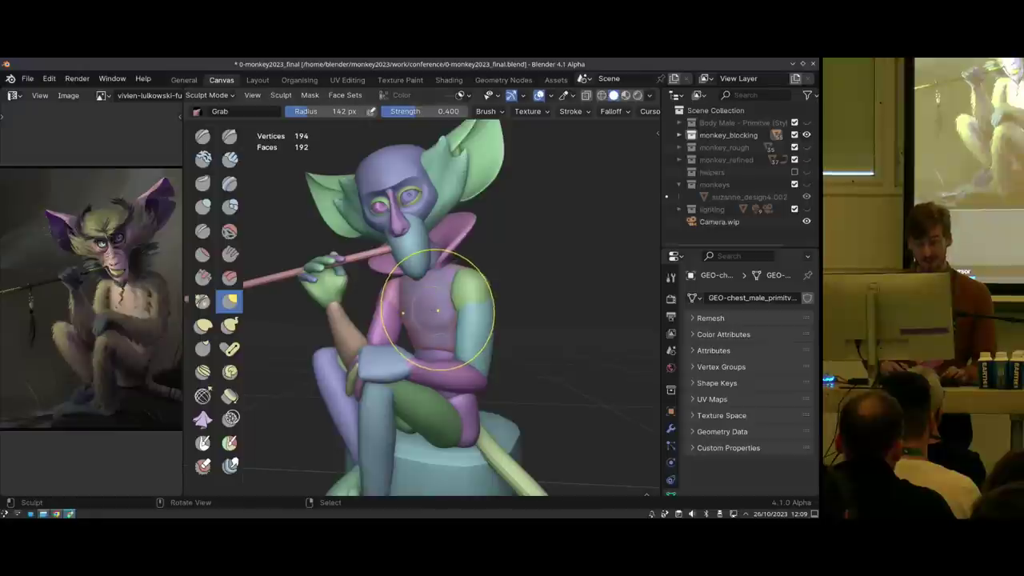
pyautogui.hotkey('alt', 'q')
pyautogui.hotkey('alt', 'q')
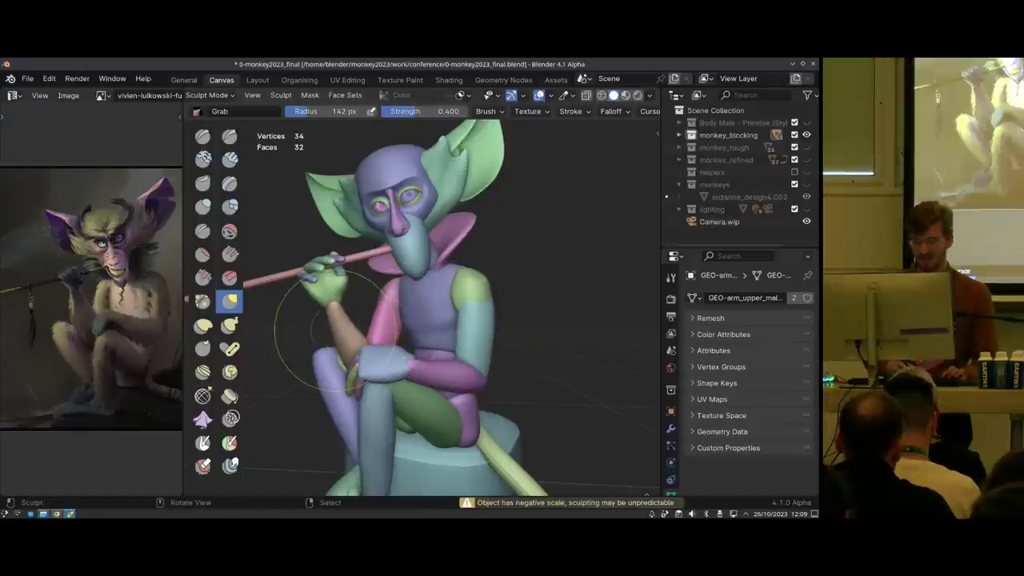
pyautogui.hotkey('alt', 'q')
# Transfer sculpting between the monkey's face parts, including the nose, and finish on the head
pyautogui.moveTo(400, 240); pyautogui.dragTo(417, 292, button='middle')
pyautogui.hotkey('alt', 'q')
pyautogui.hotkey('alt', 'q')
pyautogui.moveTo(378, 230); pyautogui.dragTo(393, 269, button='middle')
pyautogui.hotkey('alt', 'q')
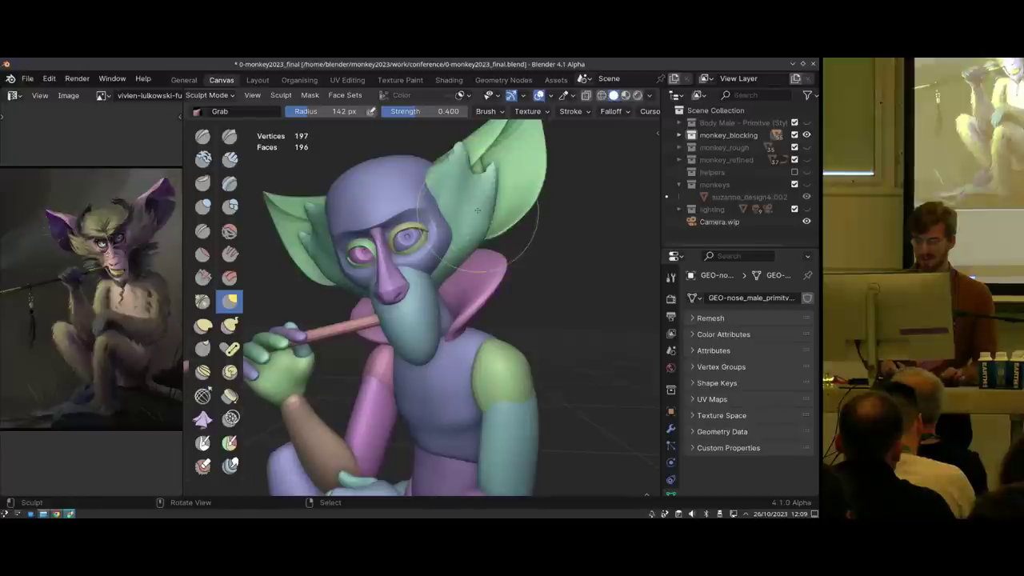
pyautogui.hotkey('alt', 'q')
pyautogui.moveTo(396, 272)
pyautogui.mouseDown(button='middle')
pyautogui.moveTo(364, 232)
pyautogui.moveTo(454, 260)
pyautogui.mouseUp(button='middle')
pyautogui.hotkey('alt', 'q')
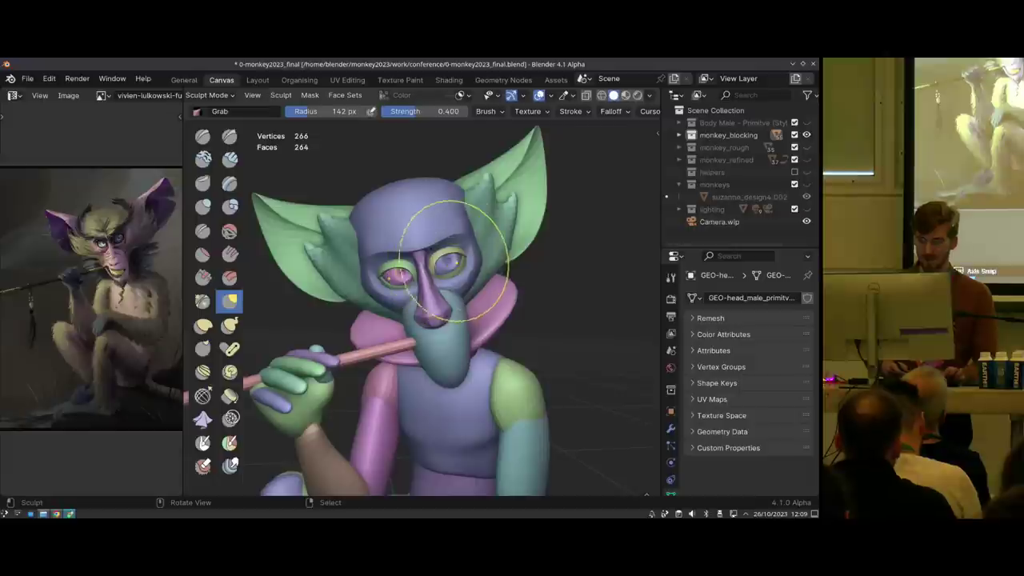
pyautogui.moveTo(383, 271); pyautogui.dragTo(416, 255, button='middle')
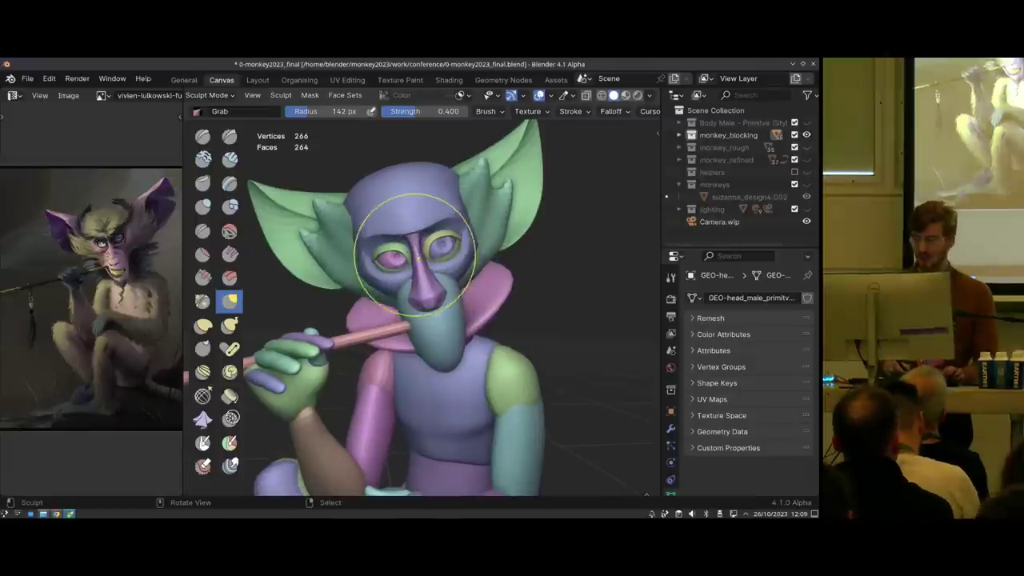
# Enable the Fade Inactive Geometry overlay at 0.584 and set the viewport shading color to Single
pyautogui.click(552, 96)
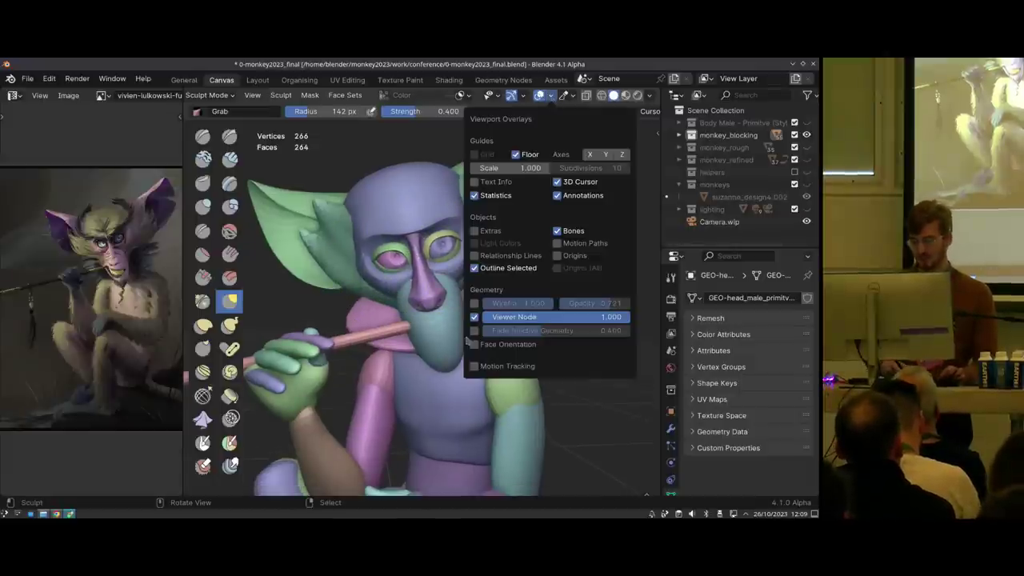
pyautogui.click(475, 330)
pyautogui.moveTo(520, 333); pyautogui.dragTo(554, 334)
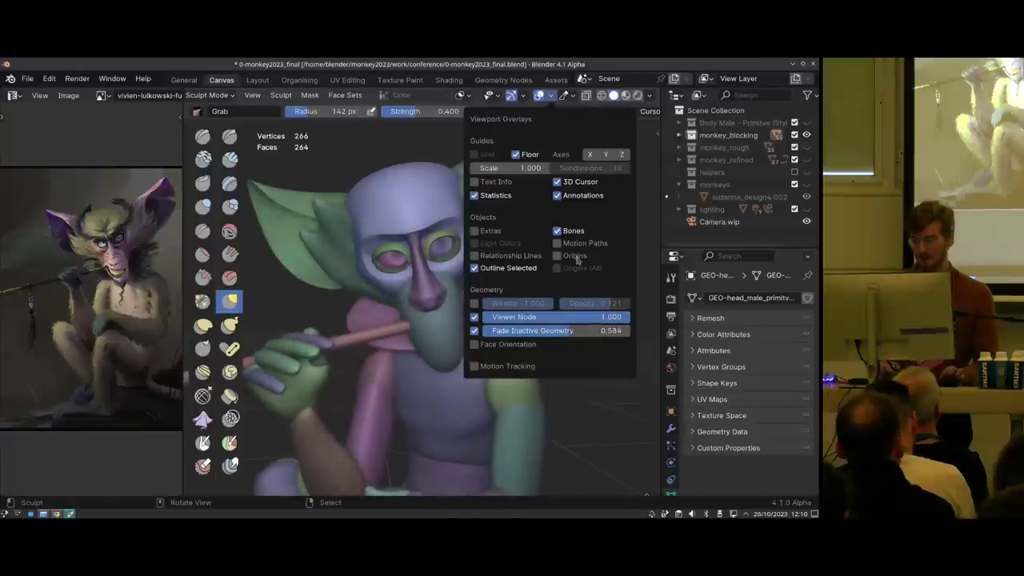
pyautogui.click(649, 96)
pyautogui.click(590, 281)
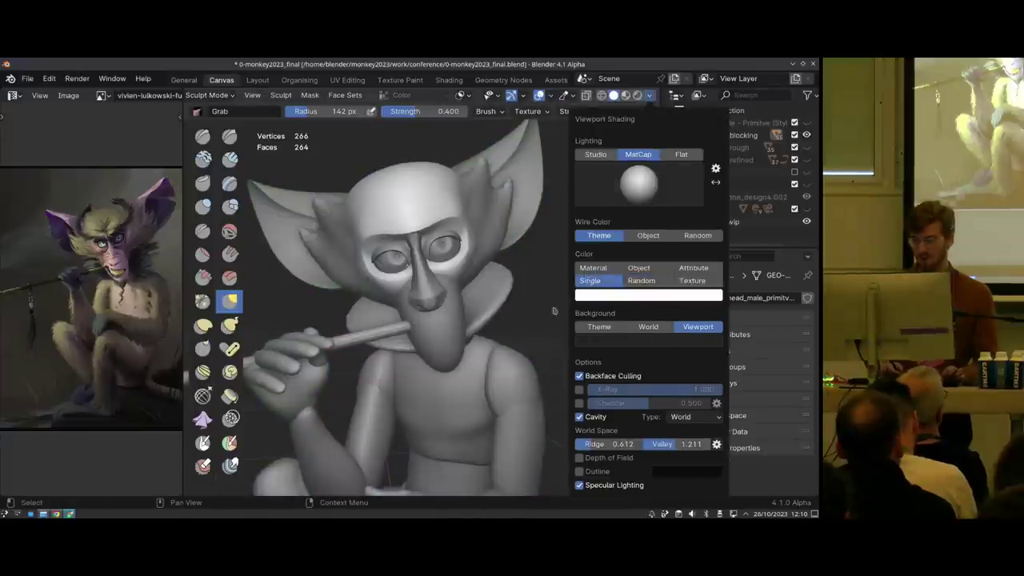
# Transfer sculpting to the tufted side piece beside the head, then to the muzzle
pyautogui.moveTo(474, 276); pyautogui.dragTo(446, 264, button='middle')
pyautogui.hotkey('alt', 'q')
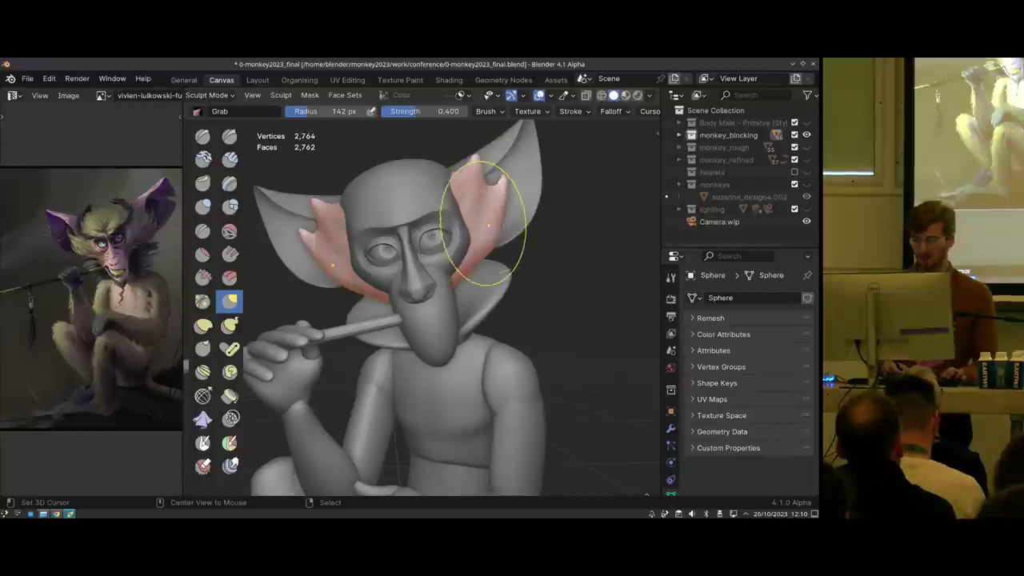
pyautogui.hotkey('alt', 'q')
pyautogui.moveTo(430, 318); pyautogui.dragTo(388, 304, button='middle')
# Disable the Fade Inactive Geometry overlay and set the viewport shading color to Attribute
pyautogui.click(551, 96)
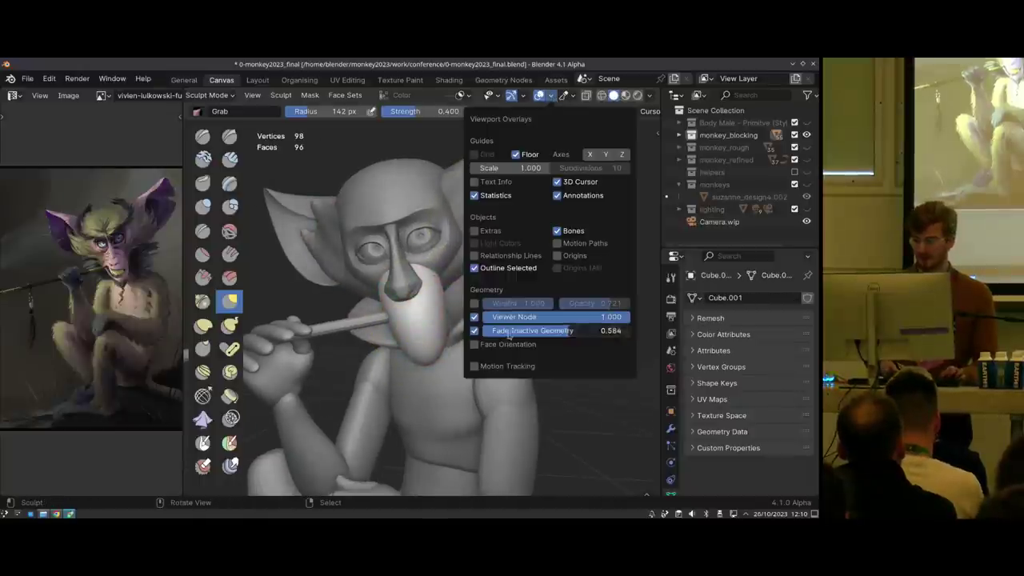
pyautogui.click(474, 332)
pyautogui.moveTo(369, 329); pyautogui.dragTo(388, 322, button='middle')
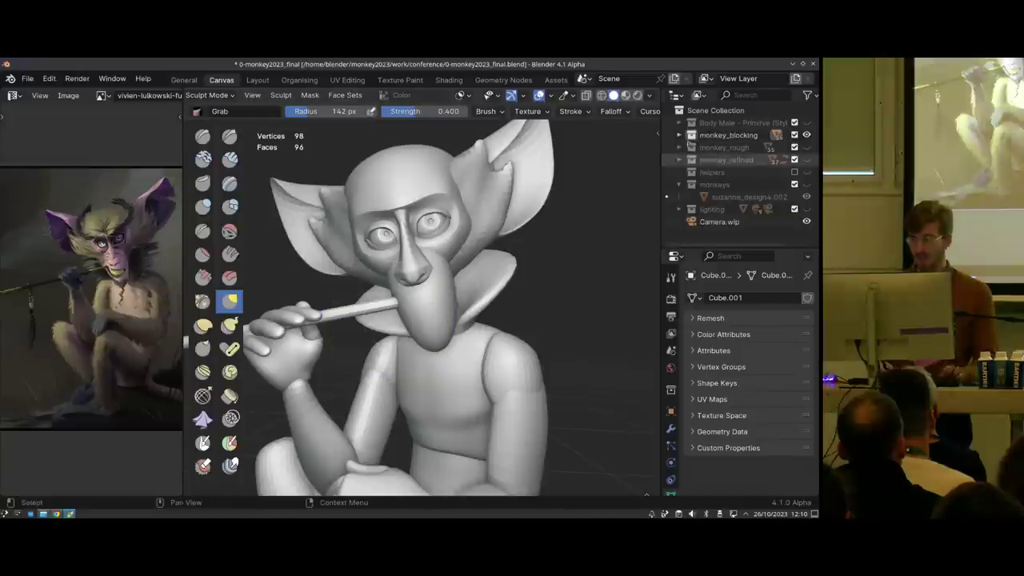
pyautogui.click(649, 96)
pyautogui.click(681, 268)
pyautogui.moveTo(512, 240)
pyautogui.mouseDown(button='middle')
pyautogui.moveTo(434, 229)
pyautogui.moveTo(338, 315)
pyautogui.moveTo(410, 264)
pyautogui.mouseUp(button='middle')
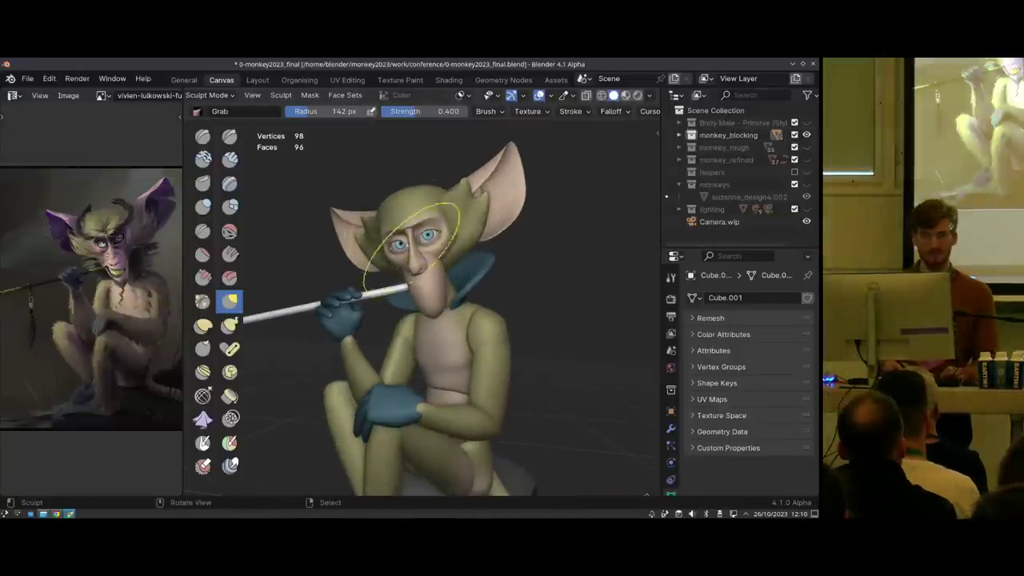
# Choose the Wet Paint brush, sample a peach skin color from the monkey, and set the radius to 46 px and strength to 1.000
pyautogui.moveTo(209, 385); pyautogui.dragTo(209, 384, button='middle')
pyautogui.scroll(-6, 235, 460)
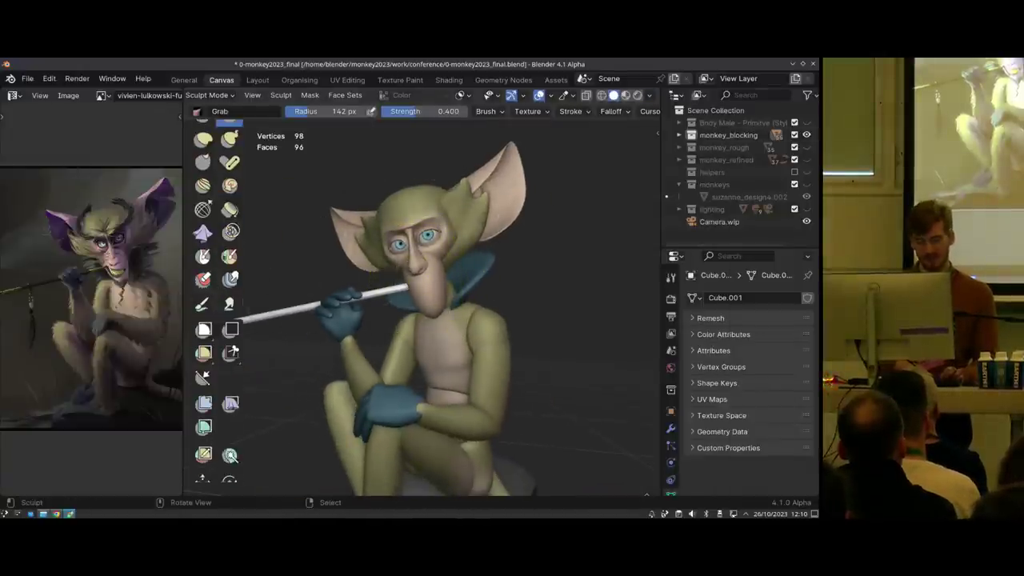
pyautogui.click(203, 304)
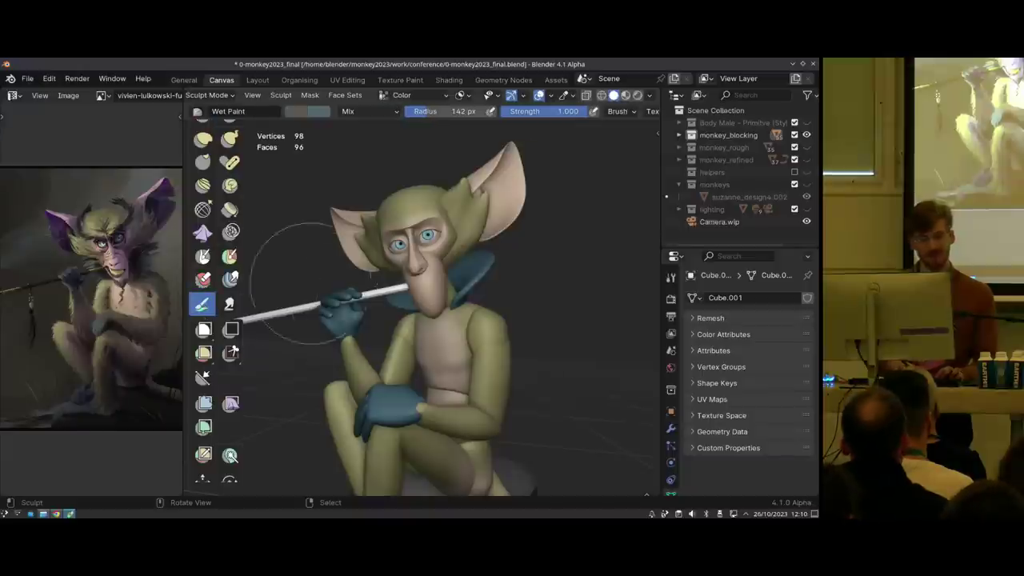
pyautogui.moveTo(342, 275)
pyautogui.mouseDown(button='middle')
pyautogui.moveTo(392, 273)
pyautogui.moveTo(389, 309)
pyautogui.mouseUp(button='middle')
pyautogui.press('f')
pyautogui.click(376, 272)
pyautogui.moveTo(351, 277); pyautogui.dragTo(434, 241, button='middle')
pyautogui.hotkey('shift', 'x')
pyautogui.press('f')
pyautogui.hotkey('shift', 'f')
pyautogui.click(549, 256)
pyautogui.keyDown('ctrl'); pyautogui.moveTo(531, 311); pyautogui.dragTo(519, 271, button='middle'); pyautogui.keyUp('ctrl')
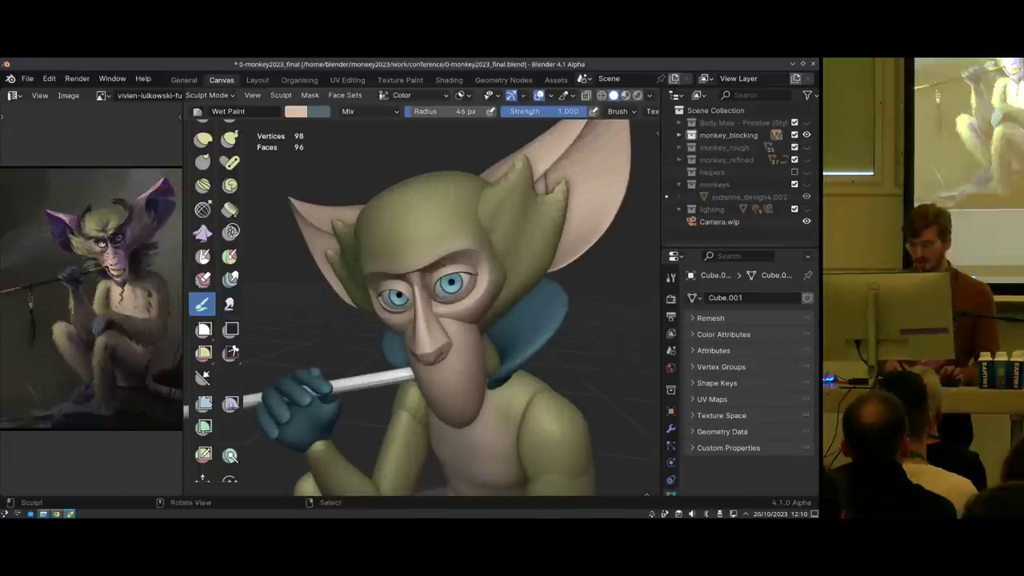
# Transfer sculpting to the head, sample its green, swap the brush colors and switch to the regular Paint brush
pyautogui.hotkey('alt', 'q')
pyautogui.press('s')
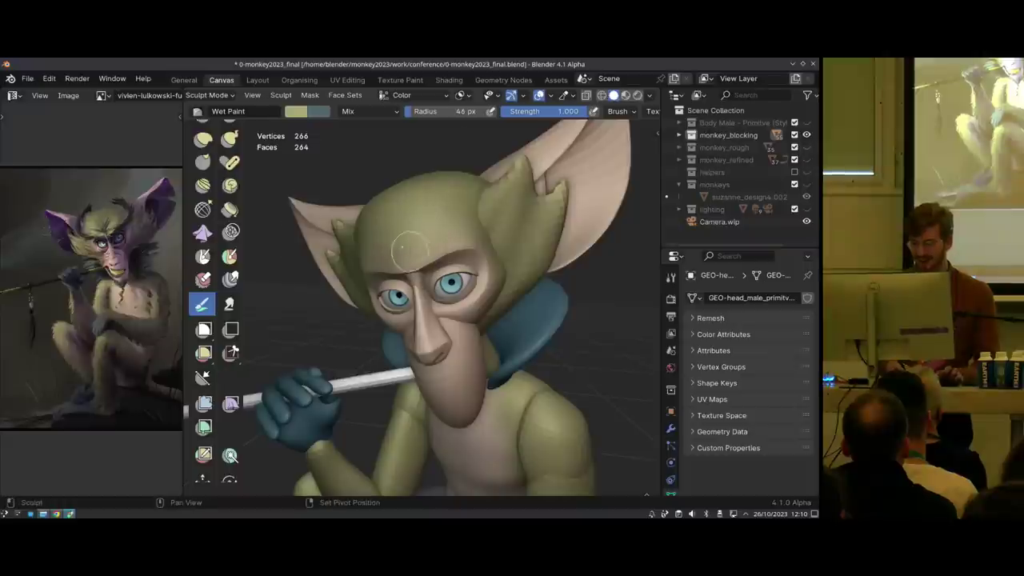
pyautogui.press('x')
pyautogui.press('1')
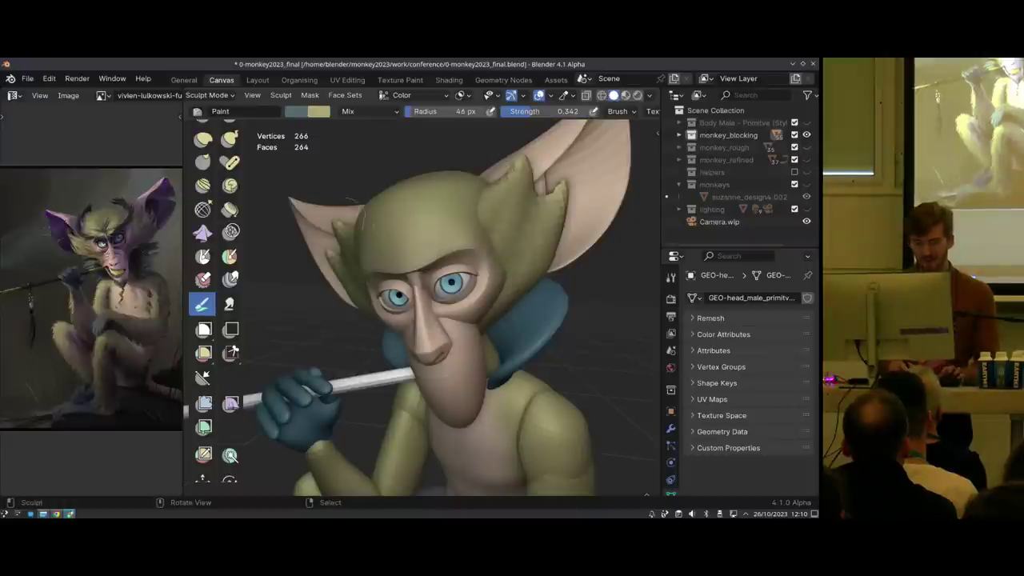
# Try painting on the forehead, raise the brush strength to 0.993 and undo the painting
pyautogui.moveTo(434, 240)
pyautogui.mouseDown()
pyautogui.moveTo(402, 259)
pyautogui.moveTo(425, 257)
pyautogui.moveTo(380, 261)
pyautogui.mouseUp()
pyautogui.hotkey('shift', 'f')
pyautogui.click(471, 232)
pyautogui.hotkey('ctrl', 'z')
pyautogui.hotkey('ctrl', 'z')
# Sample the head's green as the primary paint color
pyautogui.keyDown('shift'); pyautogui.moveTo(381, 249); pyautogui.dragTo(391, 261, button='middle'); pyautogui.keyUp('shift')
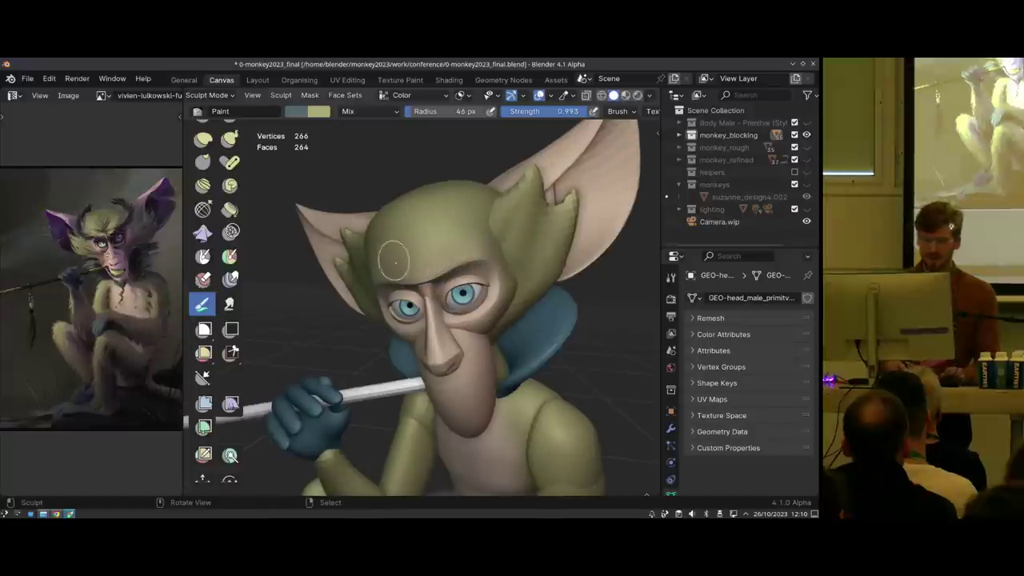
pyautogui.moveTo(456, 222)
pyautogui.keyDown('shift'); pyautogui.mouseDown(button='middle')
pyautogui.moveTo(429, 236)
pyautogui.moveTo(423, 253)
pyautogui.mouseUp(button='middle'); pyautogui.keyUp('shift')
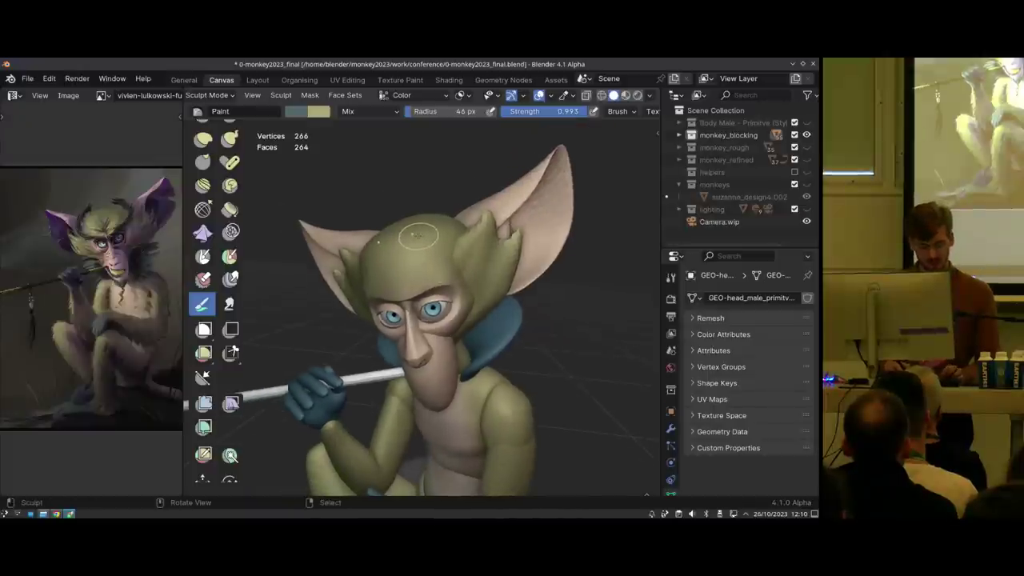
pyautogui.press('s')
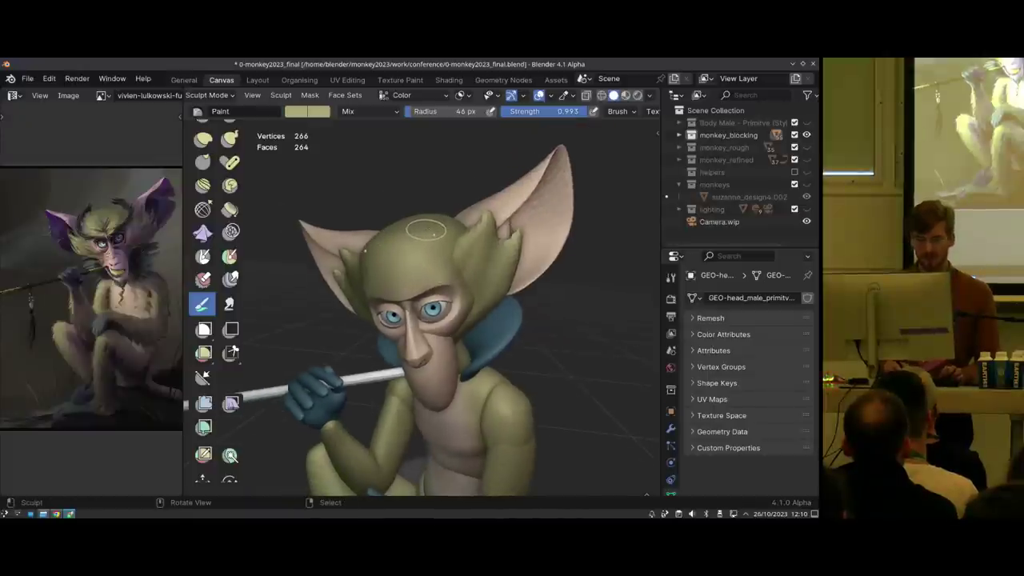
pyautogui.moveTo(441, 298); pyautogui.dragTo(430, 307, button='middle')
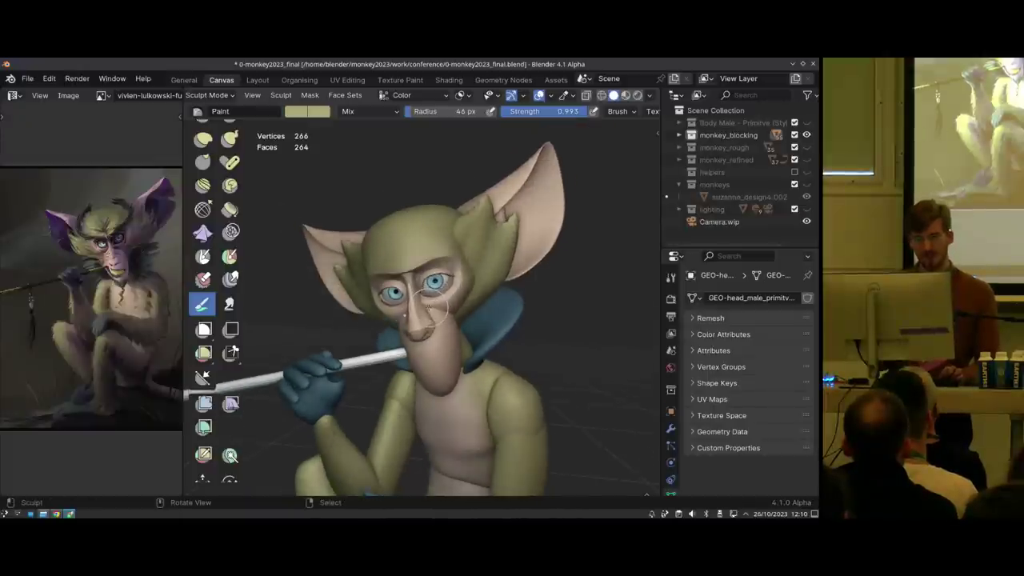
pyautogui.moveTo(435, 240); pyautogui.dragTo(414, 234, button='middle')
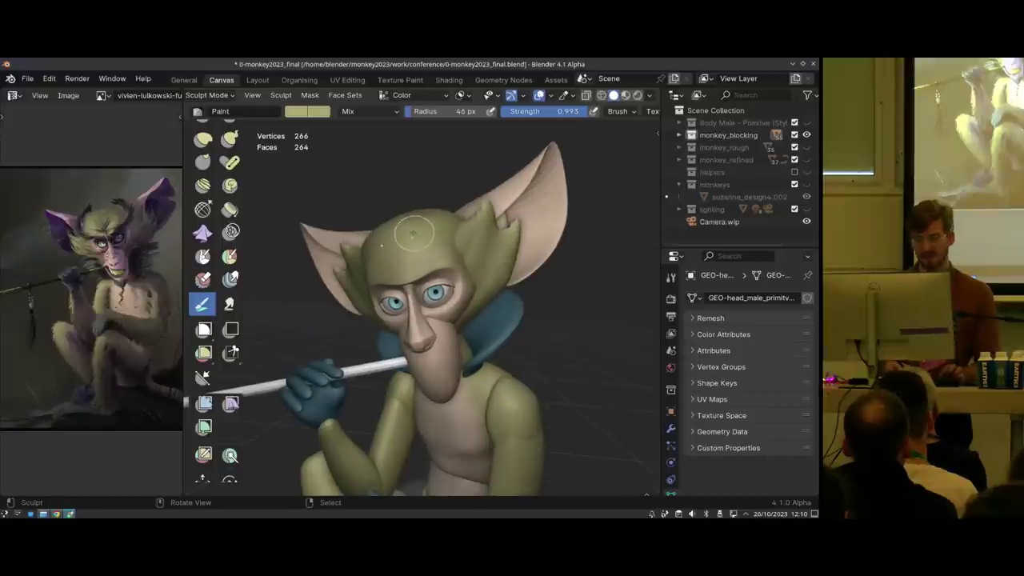
# Change the primary paint color to a darker olive green and swap it repeatedly with the secondary color
pyautogui.click(294, 110)
pyautogui.click(379, 198)
pyautogui.press('x')
pyautogui.press('x')
pyautogui.press('x')
pyautogui.press('x')
pyautogui.press('x')
pyautogui.press('x')
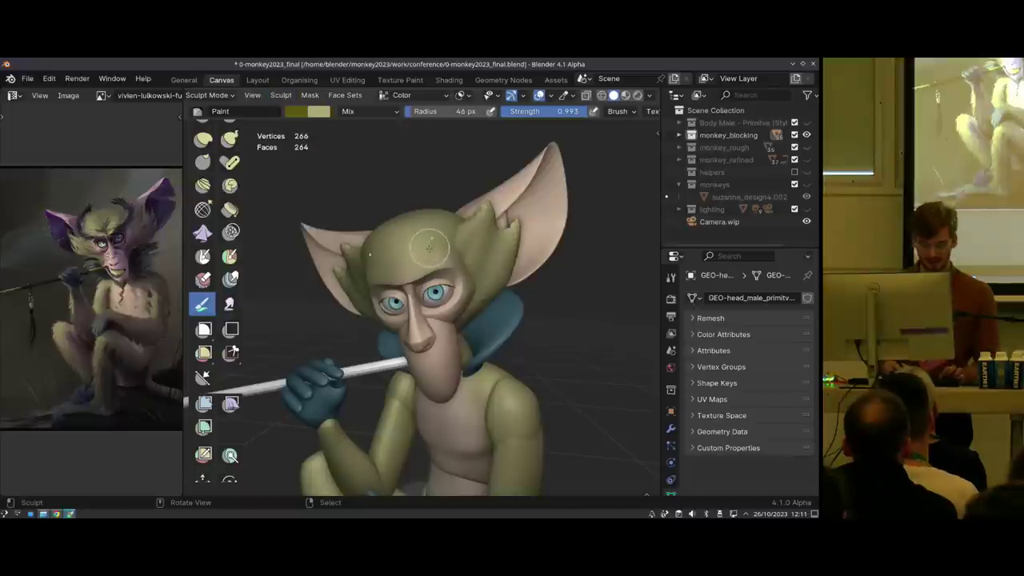
# Try filling the whole head with the olive color in Vertex Paint mode, undo the fill and return to Sculpt Mode
pyautogui.hotkey('ctrl', 'Tab')
pyautogui.click(423, 231)
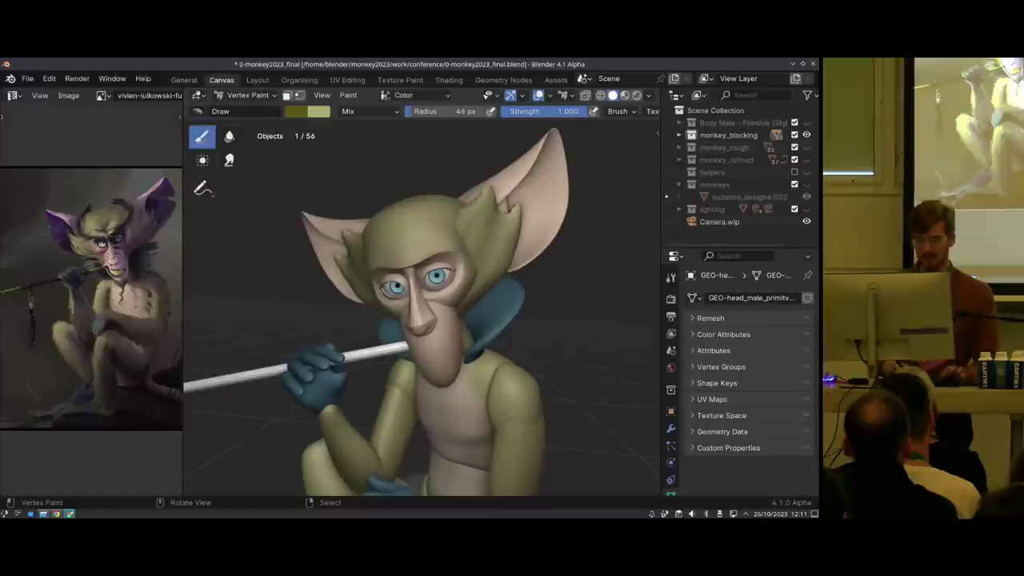
pyautogui.hotkey('shift', 'k')
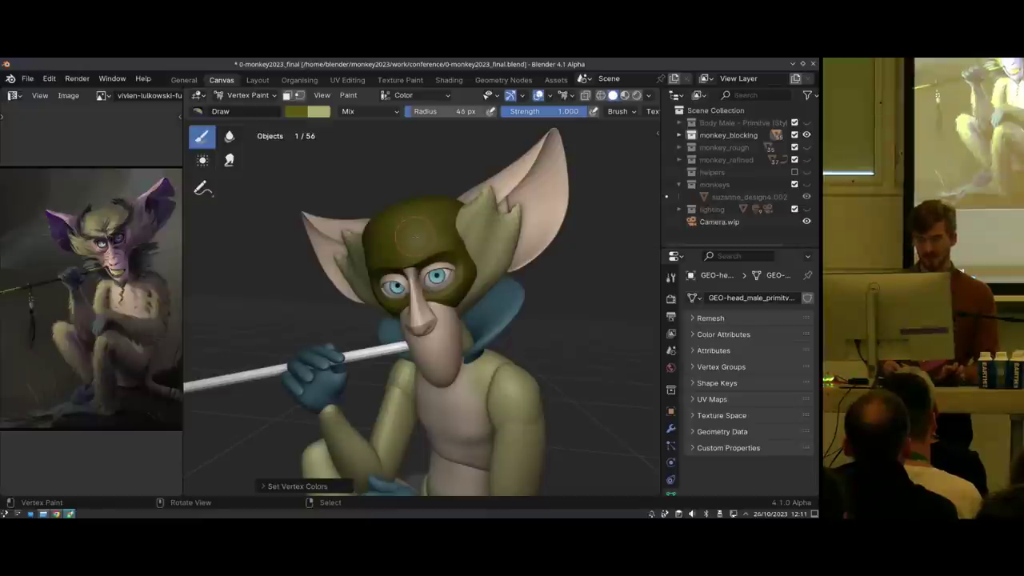
pyautogui.hotkey('ctrl', 'z')
pyautogui.hotkey('ctrl', 'Tab')
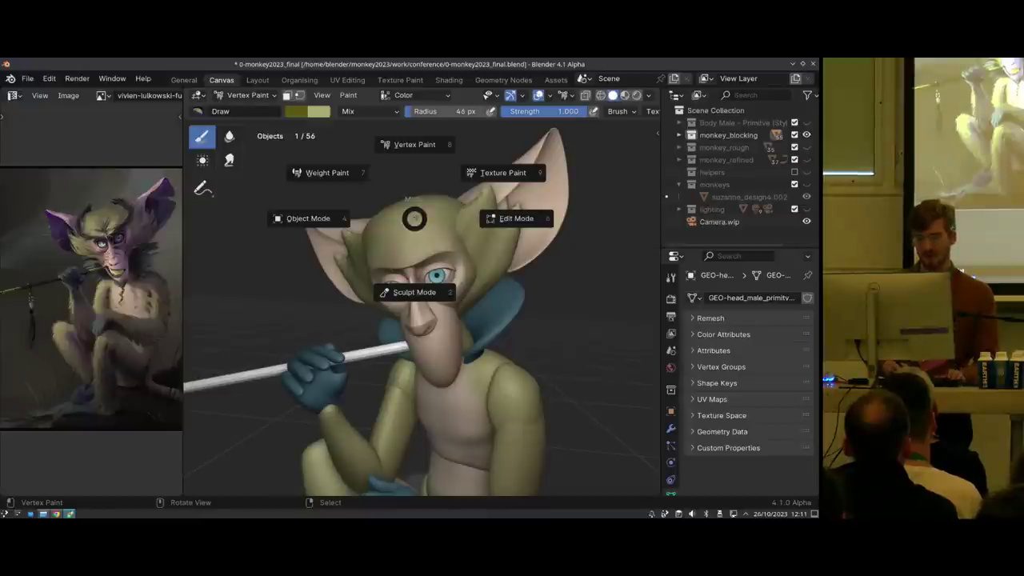
pyautogui.click(415, 292)
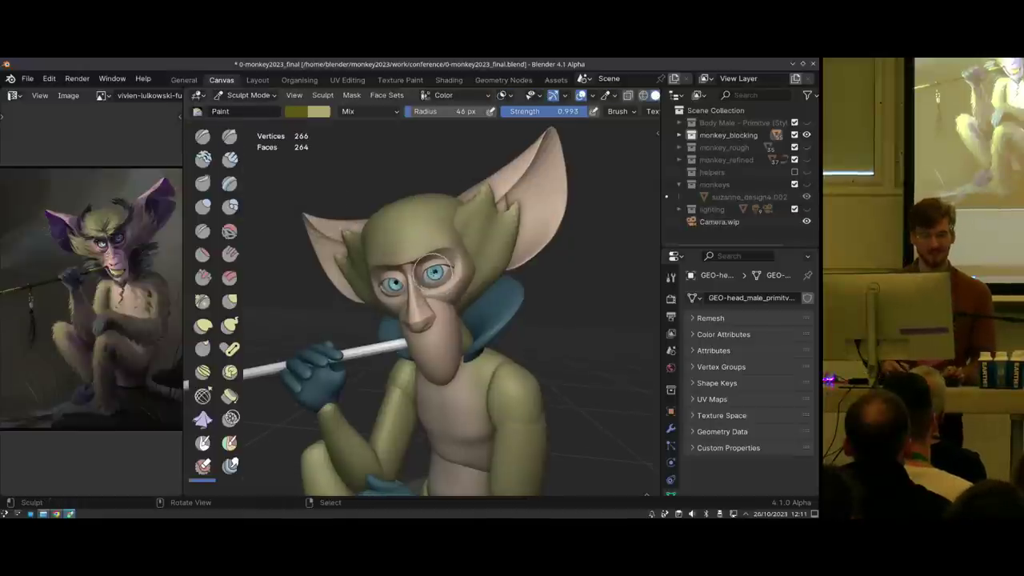
# Return to Object Mode and select the monkey's left upper arm
pyautogui.moveTo(412, 281); pyautogui.dragTo(398, 269)
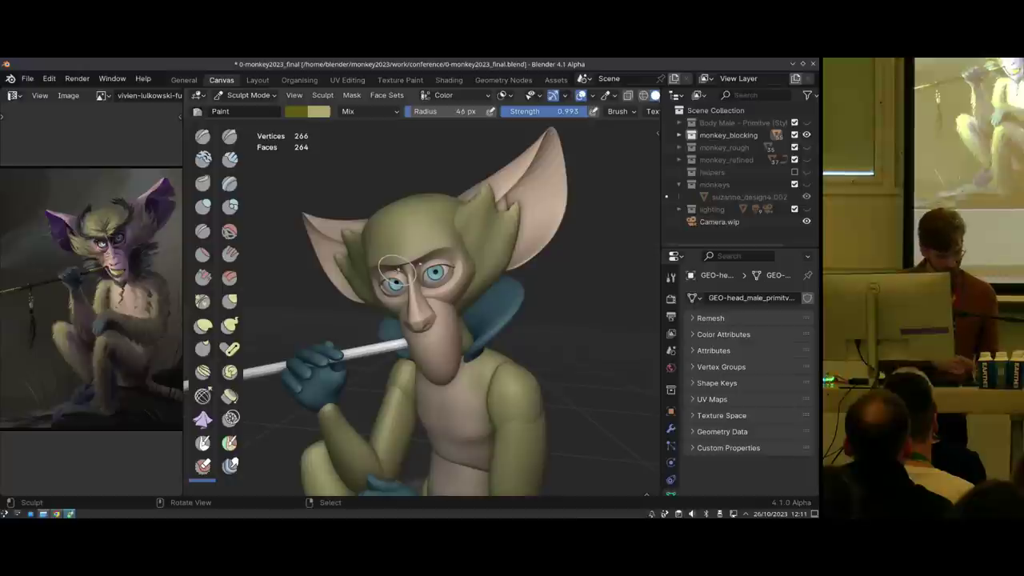
pyautogui.keyDown('shift'); pyautogui.moveTo(454, 291); pyautogui.dragTo(461, 240, button='middle'); pyautogui.keyUp('shift')
pyautogui.moveTo(408, 218)
pyautogui.keyDown('shift'); pyautogui.mouseDown(button='middle')
pyautogui.moveTo(444, 240)
pyautogui.moveTo(468, 302)
pyautogui.moveTo(440, 307)
pyautogui.mouseUp(button='middle'); pyautogui.keyUp('shift')
pyautogui.moveTo(440, 308); pyautogui.dragTo(424, 309, button='middle')
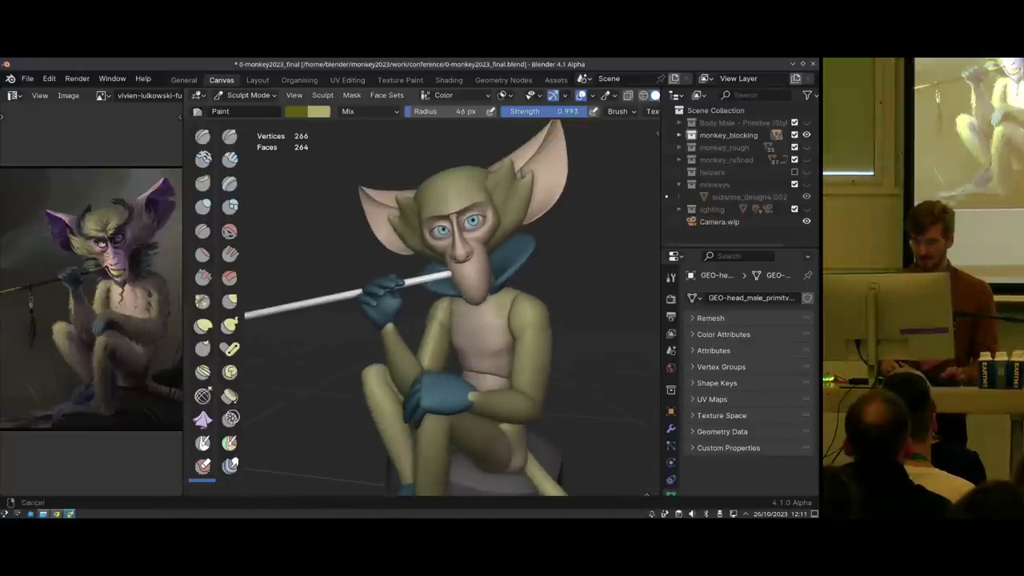
pyautogui.hotkey('ctrl', 'Tab')
pyautogui.rightClick(476, 342)
pyautogui.moveTo(529, 370)
pyautogui.keyDown('shift'); pyautogui.mouseDown(button='middle')
pyautogui.moveTo(475, 342)
pyautogui.moveTo(456, 345)
pyautogui.mouseUp(button='middle'); pyautogui.keyUp('shift')
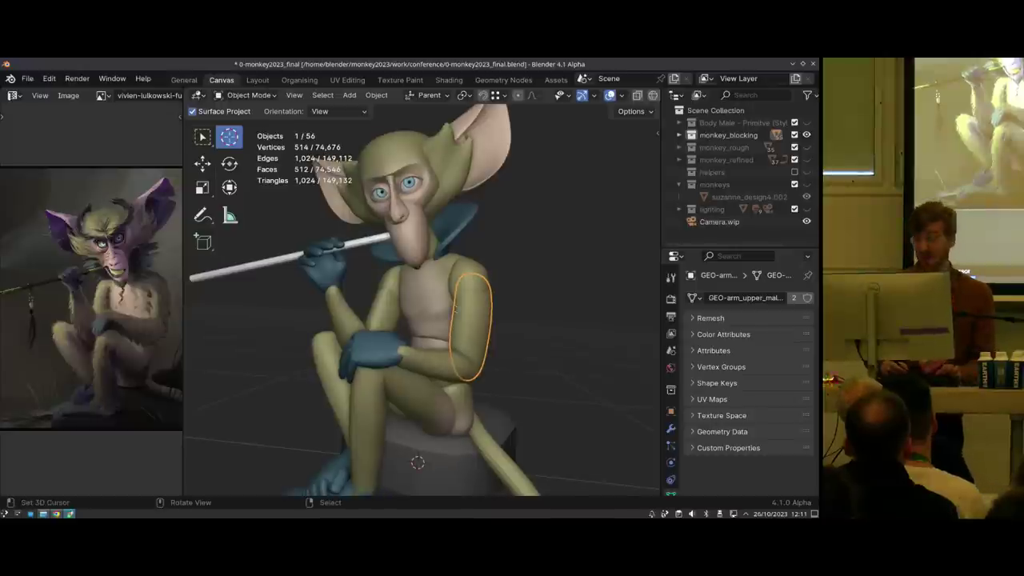
# Compare the pose with the reference image and select the monkey's right upper arm
pyautogui.moveTo(449, 282); pyautogui.dragTo(413, 315, button='middle')
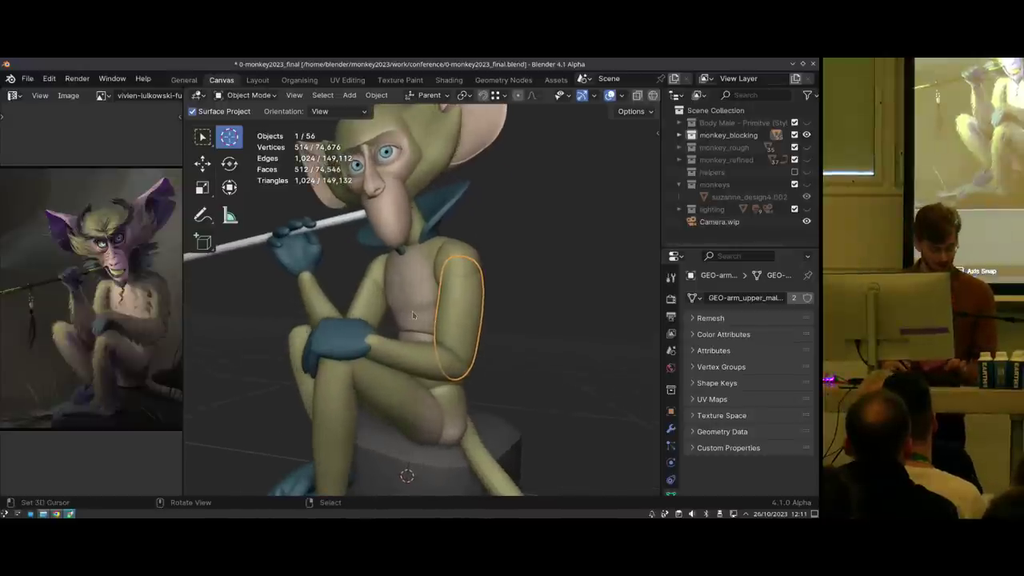
pyautogui.scroll(3, 91, 296)
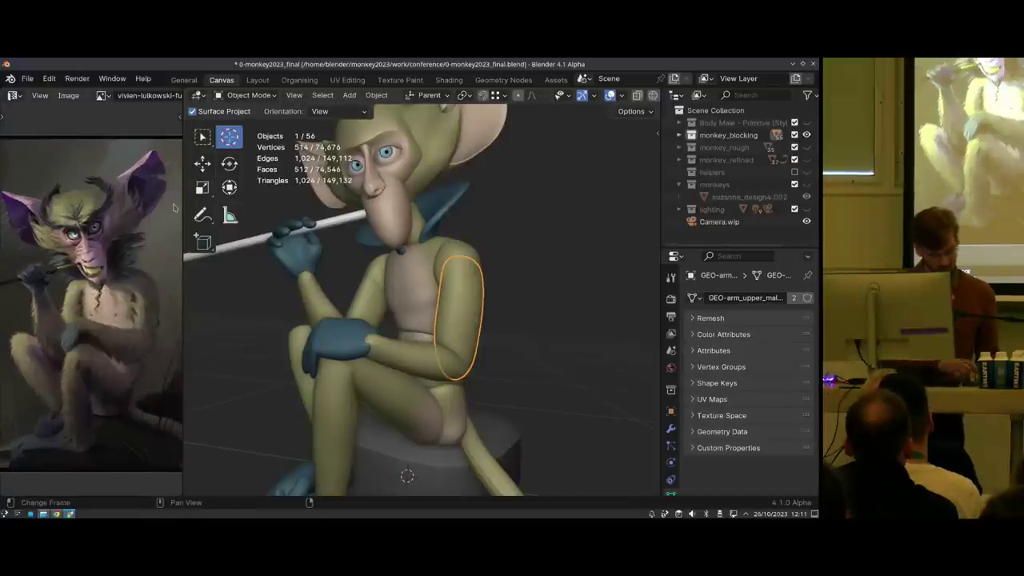
pyautogui.moveTo(394, 280); pyautogui.dragTo(438, 300, button='middle')
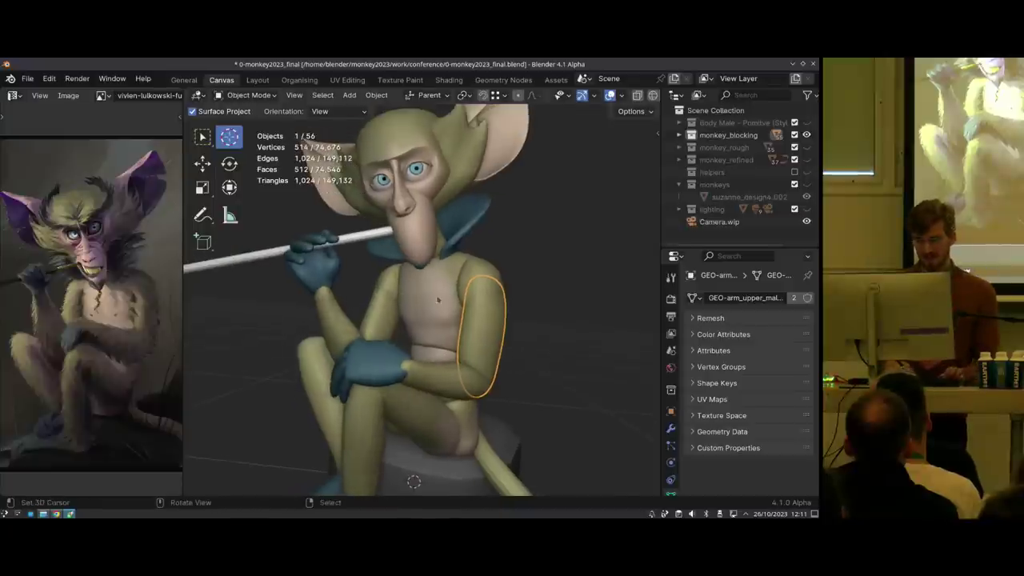
pyautogui.click(373, 285)
pyautogui.moveTo(413, 195); pyautogui.dragTo(401, 301, button='middle')
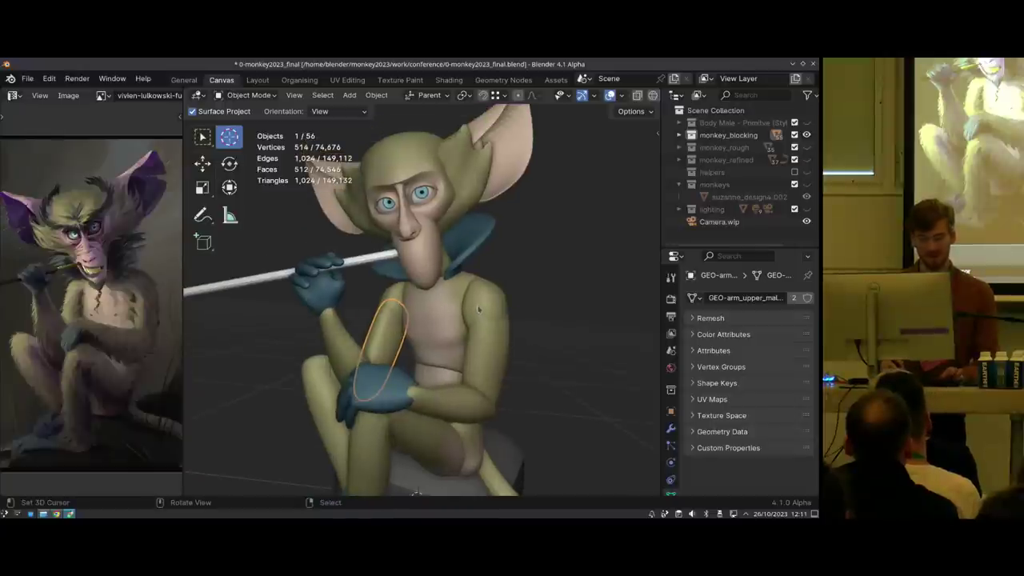
# Select the monkey's left upper arm and activate the Scale tool for it
pyautogui.click(482, 337)
pyautogui.moveTo(483, 337); pyautogui.dragTo(455, 289, button='middle')
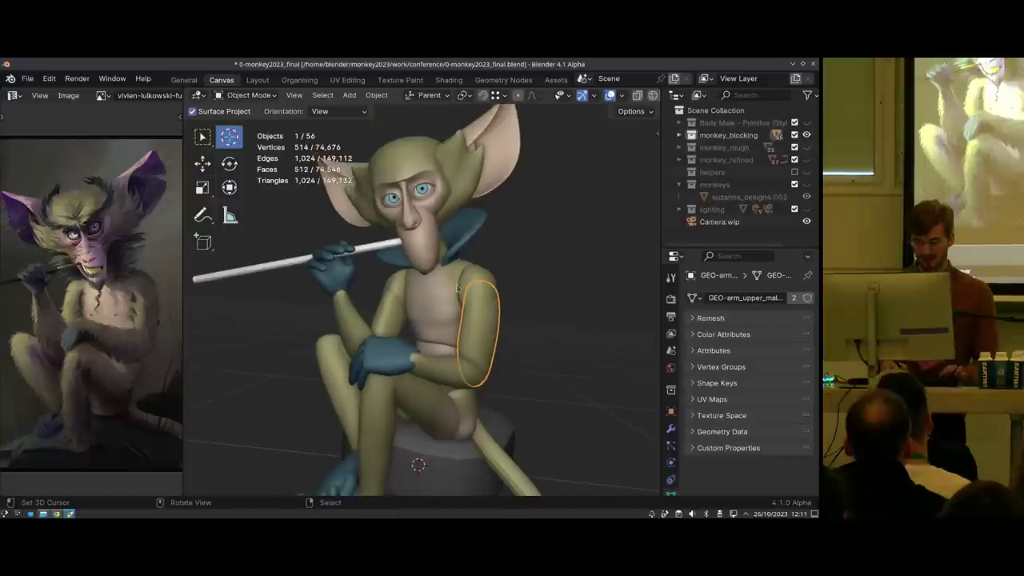
pyautogui.press('s')
pyautogui.moveTo(501, 242); pyautogui.dragTo(503, 234)
pyautogui.rightClick(504, 233)
pyautogui.moveTo(480, 274); pyautogui.dragTo(415, 308, button='middle')
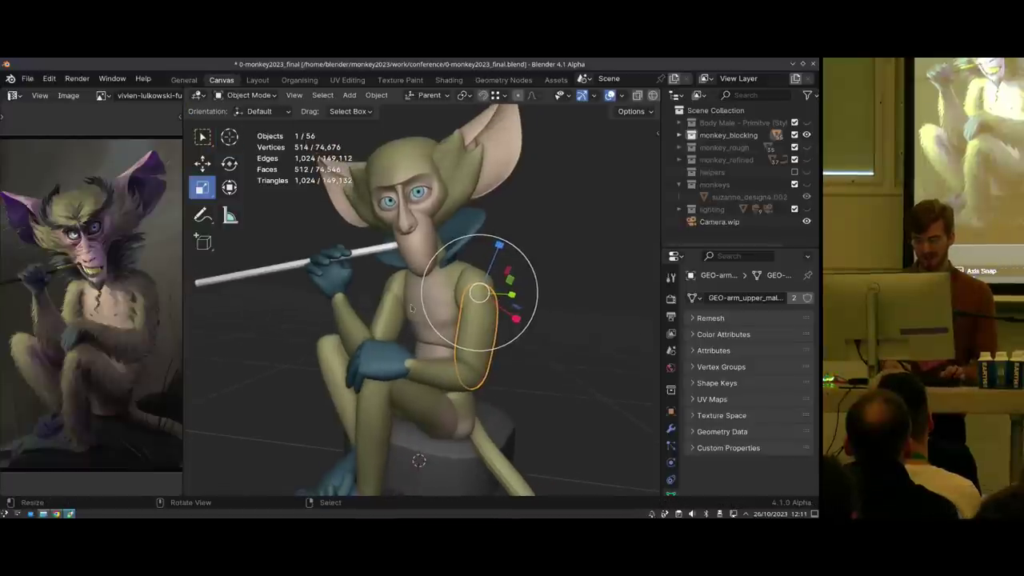
# Try to apply the scale to all objects at once, and select the monkey's right upper arm
pyautogui.press('a')
pyautogui.hotkey('ctrl', 'a')
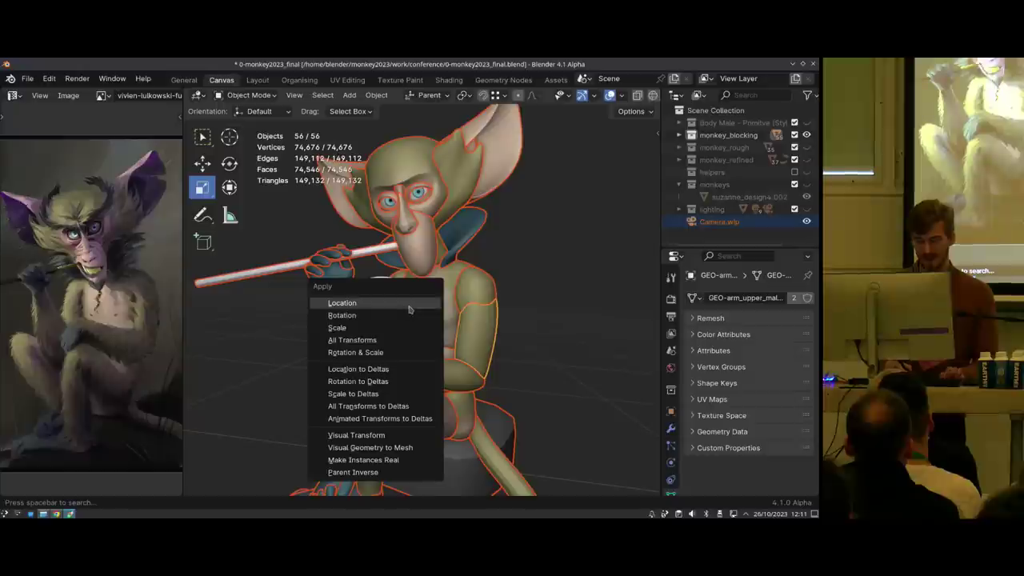
pyautogui.click(371, 328)
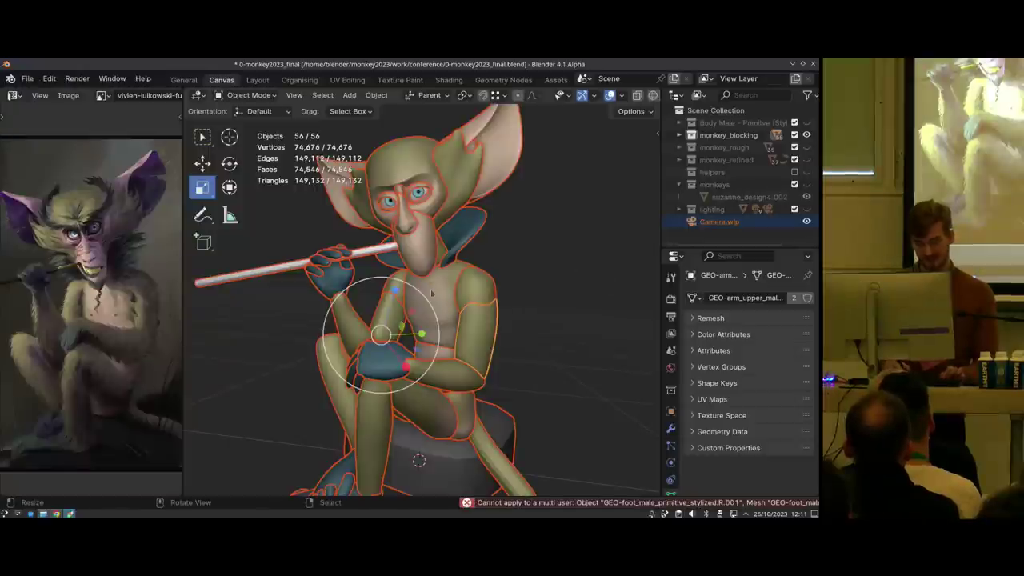
pyautogui.moveTo(432, 293); pyautogui.dragTo(435, 290, button='middle')
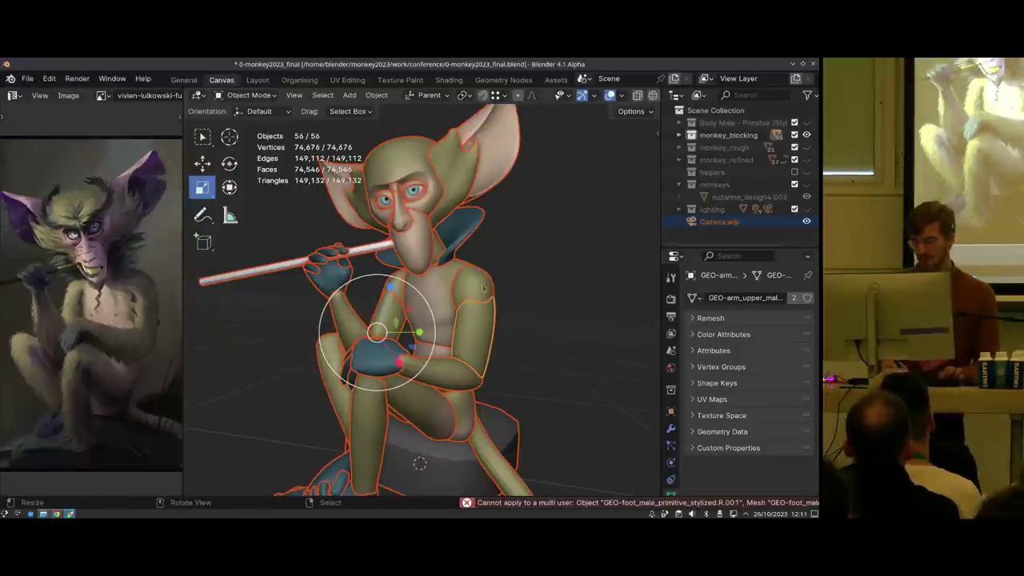
pyautogui.click(378, 323)
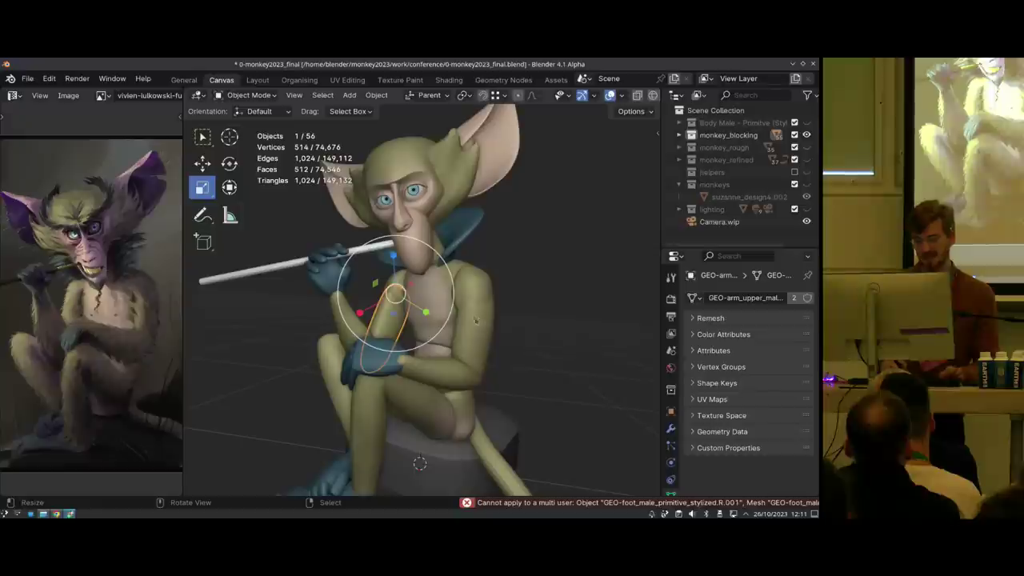
# Select all objects and make their object and data single-user
pyautogui.press('a')
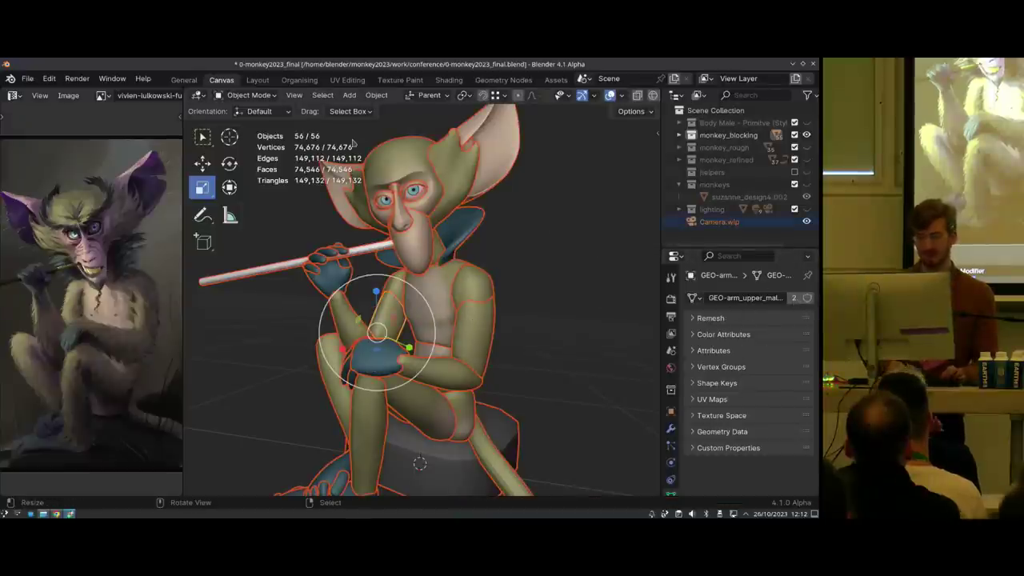
pyautogui.click(376, 95)
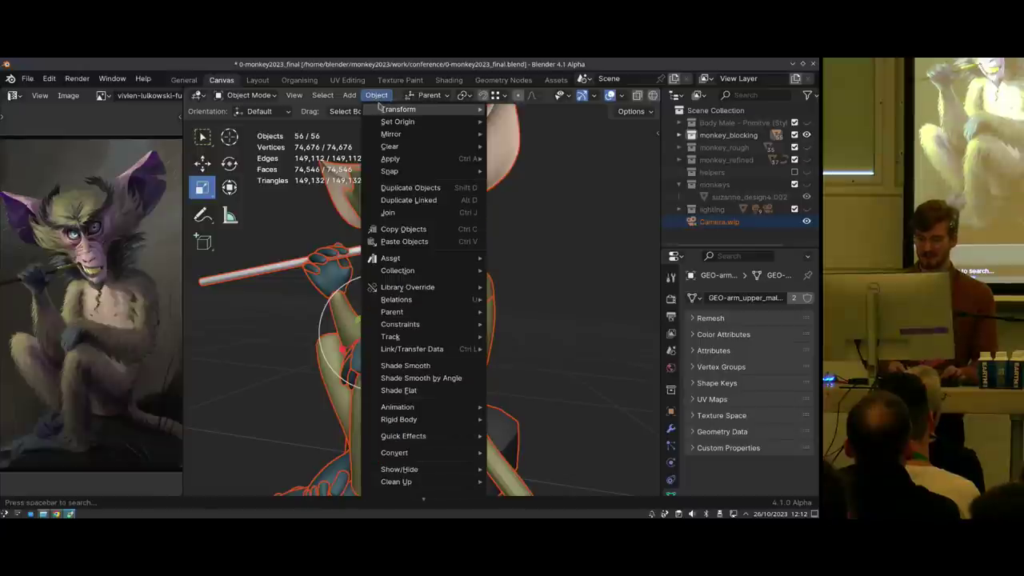
pyautogui.moveTo(415, 301)
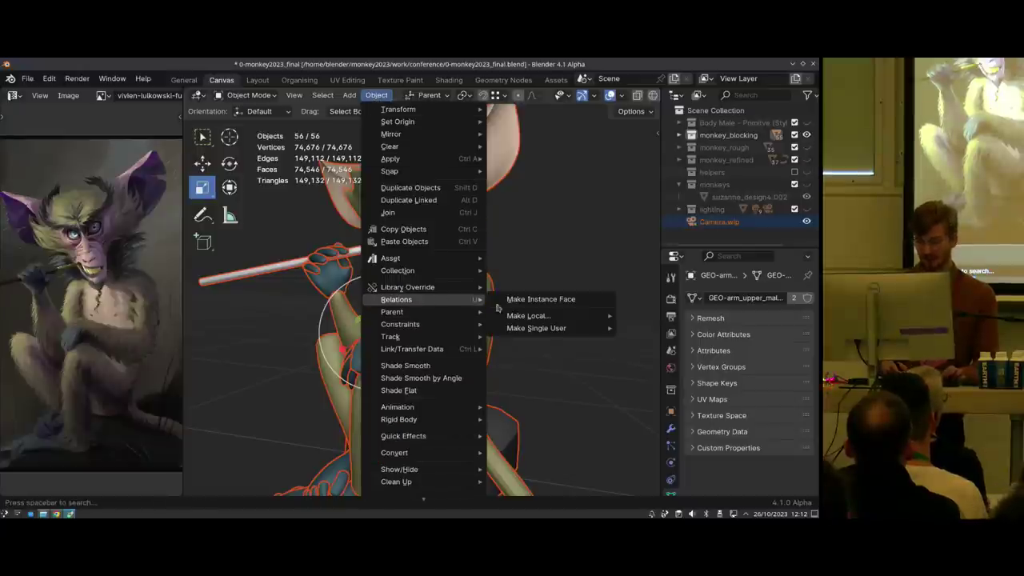
pyautogui.moveTo(561, 320)
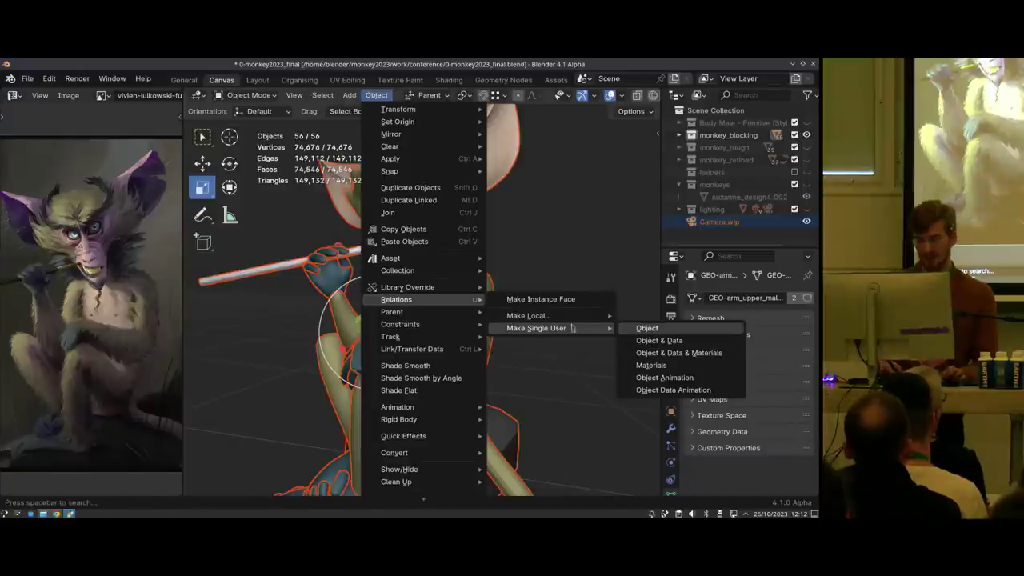
pyautogui.click(662, 344)
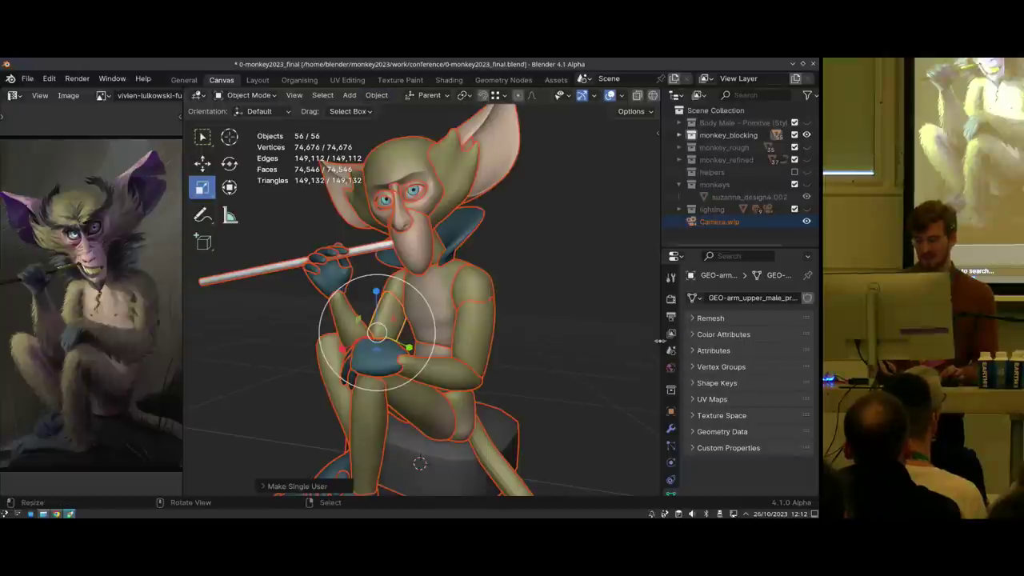
# Sculpt the monkey's left upper arm with the Grab brush, adjusting the brush size, and return to Object Mode
pyautogui.rightClick(462, 291)
pyautogui.hotkey('ctrl', 'Tab')
pyautogui.press('f')
pyautogui.click(528, 310)
pyautogui.press('g')
pyautogui.press('f')
pyautogui.click(531, 315)
pyautogui.moveTo(474, 319)
pyautogui.mouseDown()
pyautogui.moveTo(455, 321)
pyautogui.moveTo(485, 315)
pyautogui.mouseUp()
pyautogui.scroll(1, 487, 313)
pyautogui.hotkey('ctrl', 'Tab')
pyautogui.click(439, 308)
# Select all objects and apply their object transform
pyautogui.scroll(-2, 465, 318)
pyautogui.press('a')
pyautogui.scroll(1, 464, 317)
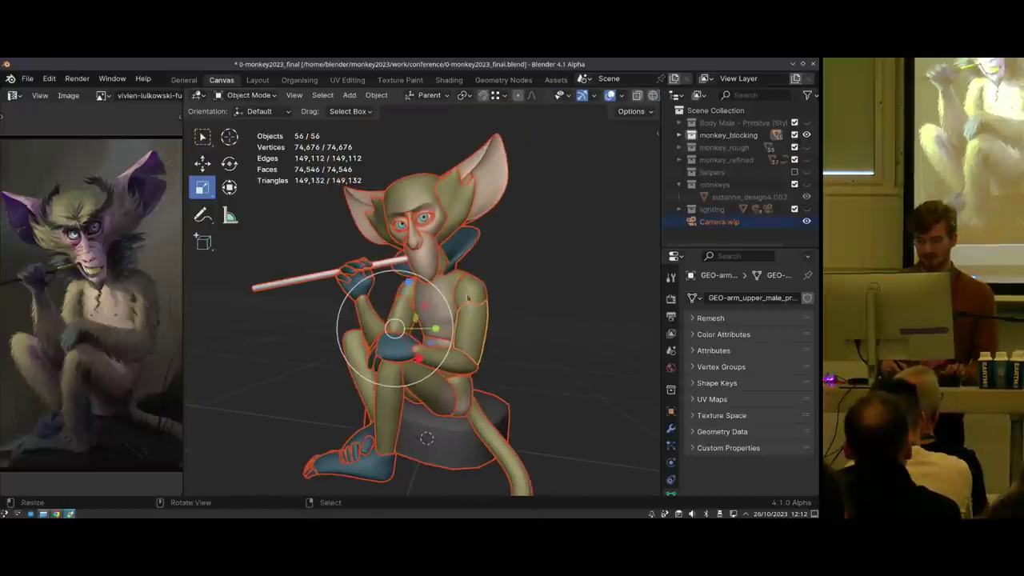
pyautogui.hotkey('ctrl', 'a')
pyautogui.click(453, 296)
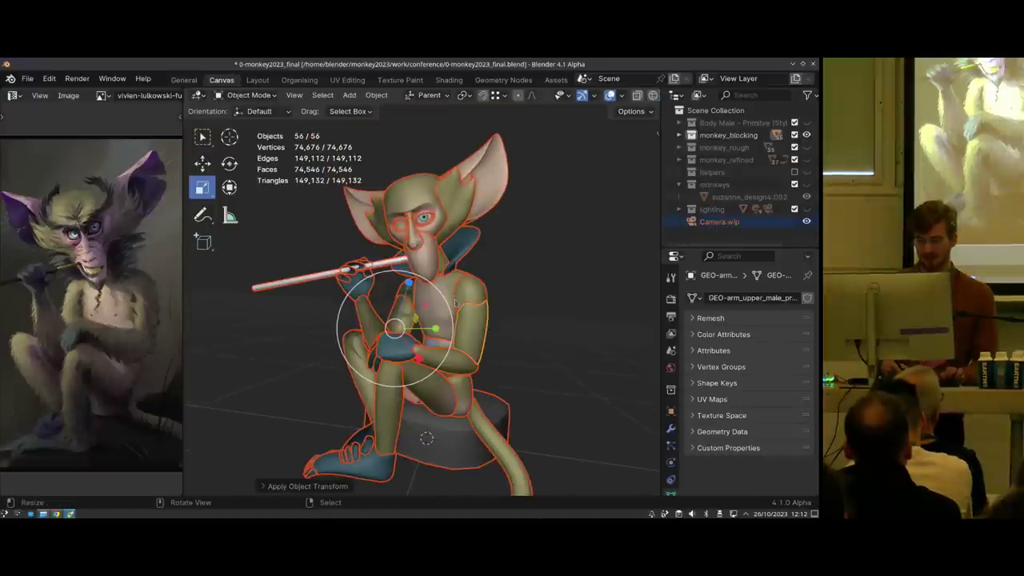
# Deselect everything, turn off Backface Culling in the viewport shading, and select the monkey's right eyelid
pyautogui.scroll(1, 455, 303)
pyautogui.moveTo(455, 302)
pyautogui.keyDown('shift'); pyautogui.mouseDown(button='middle')
pyautogui.moveTo(466, 340)
pyautogui.moveTo(419, 292)
pyautogui.moveTo(463, 228)
pyautogui.mouseUp(button='middle'); pyautogui.keyUp('shift')
pyautogui.hotkey('alt', 'a')
pyautogui.scroll(-3, 560, 95)
pyautogui.click(650, 96)
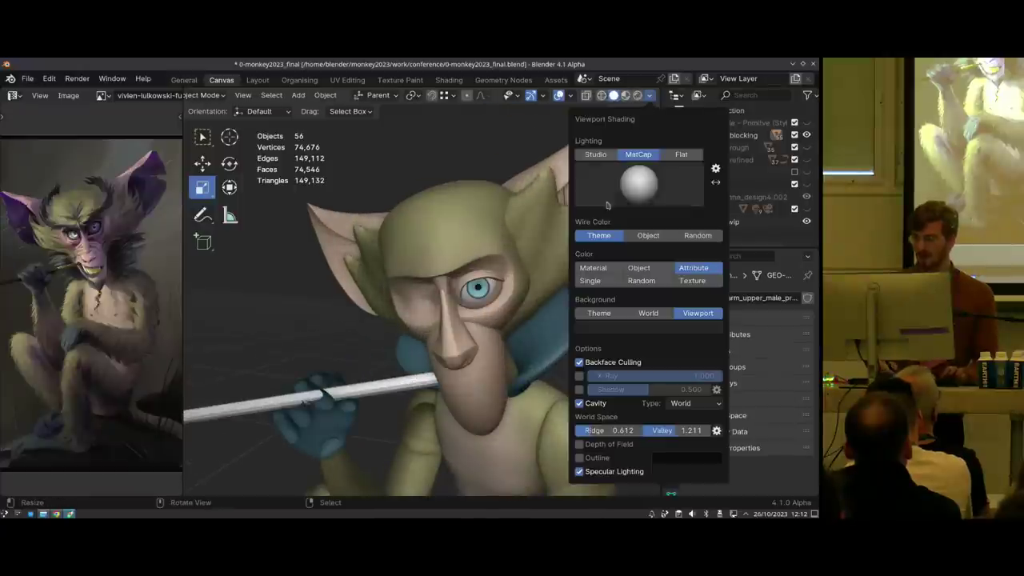
pyautogui.click(580, 363)
pyautogui.rightClick(433, 302)
pyautogui.moveTo(433, 303); pyautogui.dragTo(370, 352, button='middle')
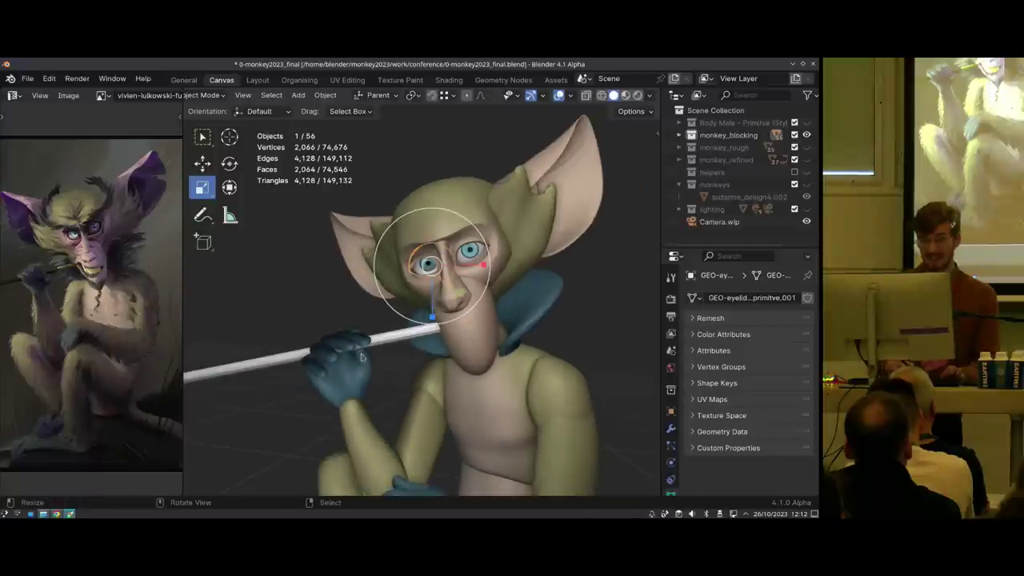
# Recalculate the normals of all objects together in Edit Mode, return to Object Mode and clear the selection
pyautogui.press('a')
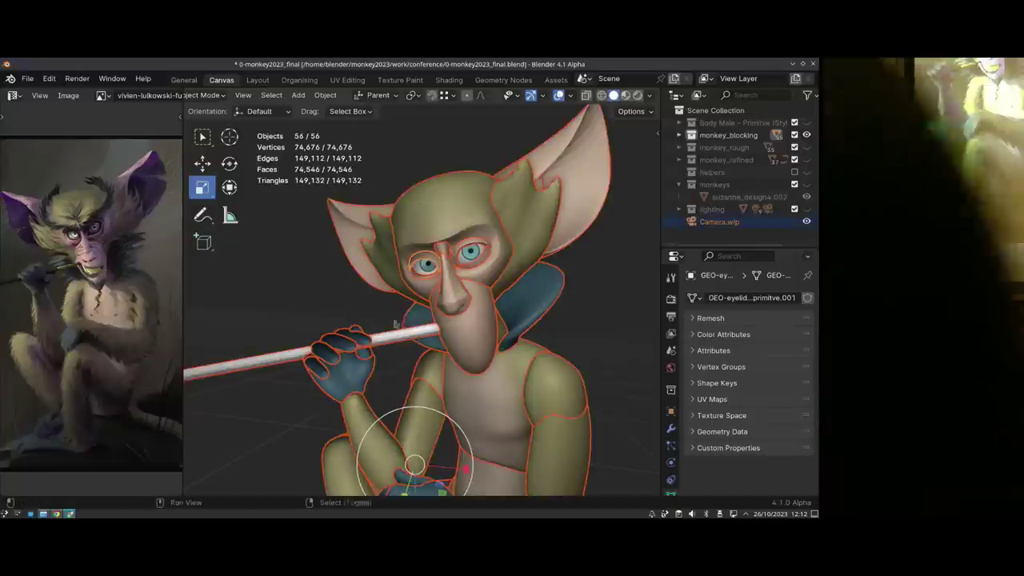
pyautogui.hotkey('ctrl', 'Tab')
pyautogui.click(462, 283)
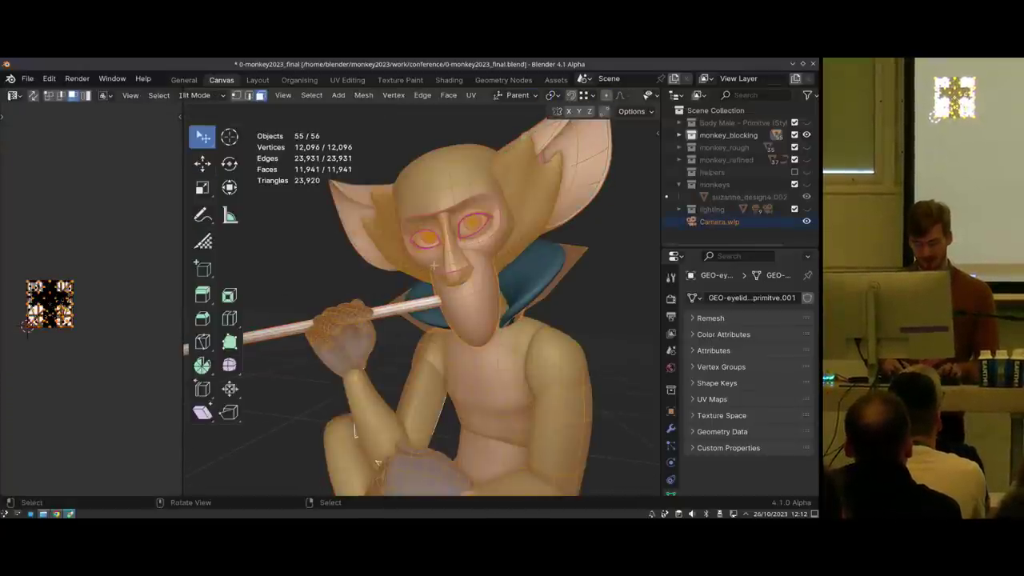
pyautogui.hotkey('shift', 'n')
pyautogui.hotkey('ctrl', 'Tab')
pyautogui.click(390, 281)
pyautogui.keyDown('ctrl'); pyautogui.moveTo(383, 225); pyautogui.dragTo(384, 285, button='middle'); pyautogui.keyUp('ctrl')
pyautogui.hotkey('alt', 'a')
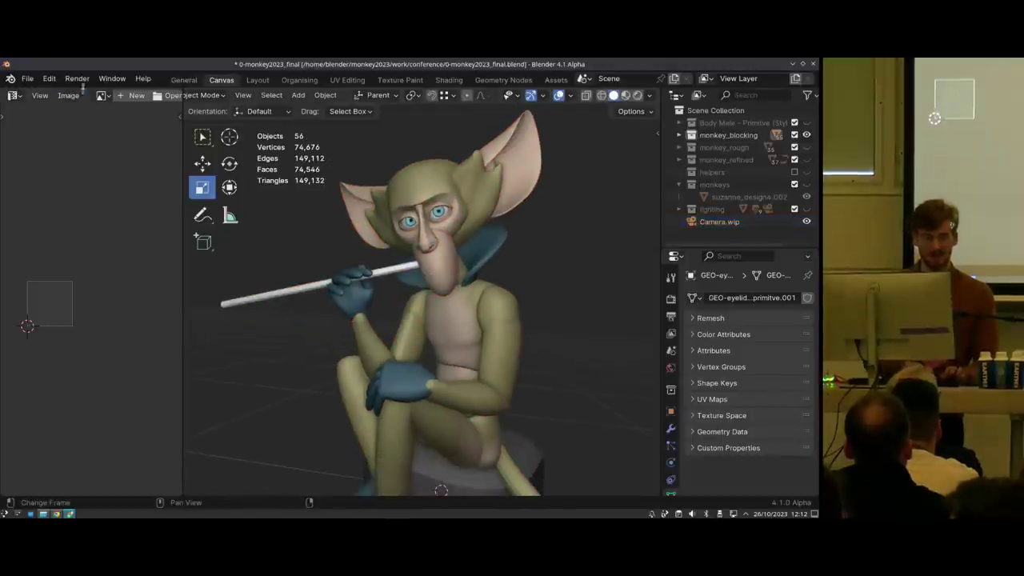
# Show the monkey reference image in the image editor again
pyautogui.click(102, 95)
pyautogui.click(128, 128)
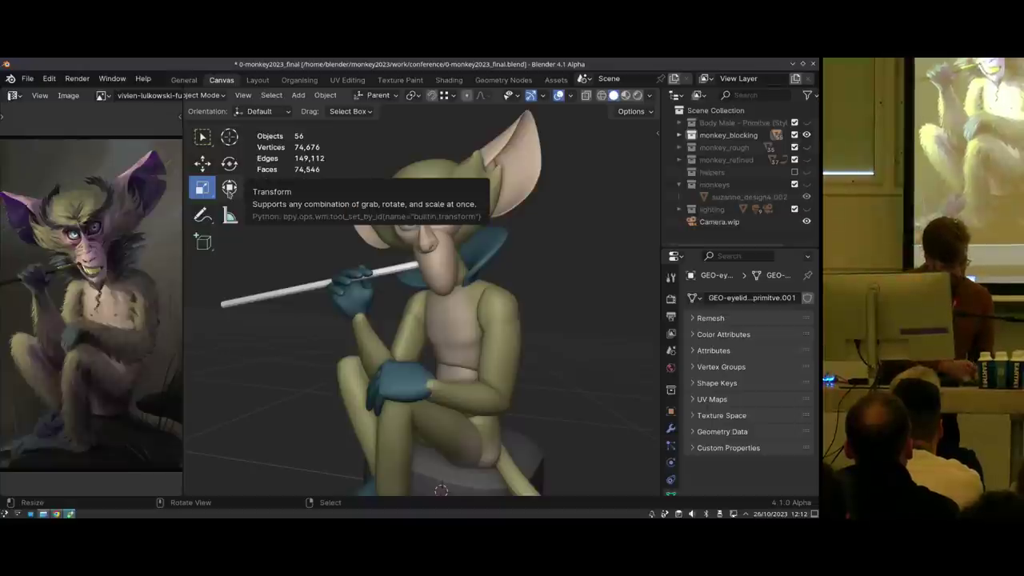
pyautogui.moveTo(457, 327); pyautogui.dragTo(392, 308, button='middle')
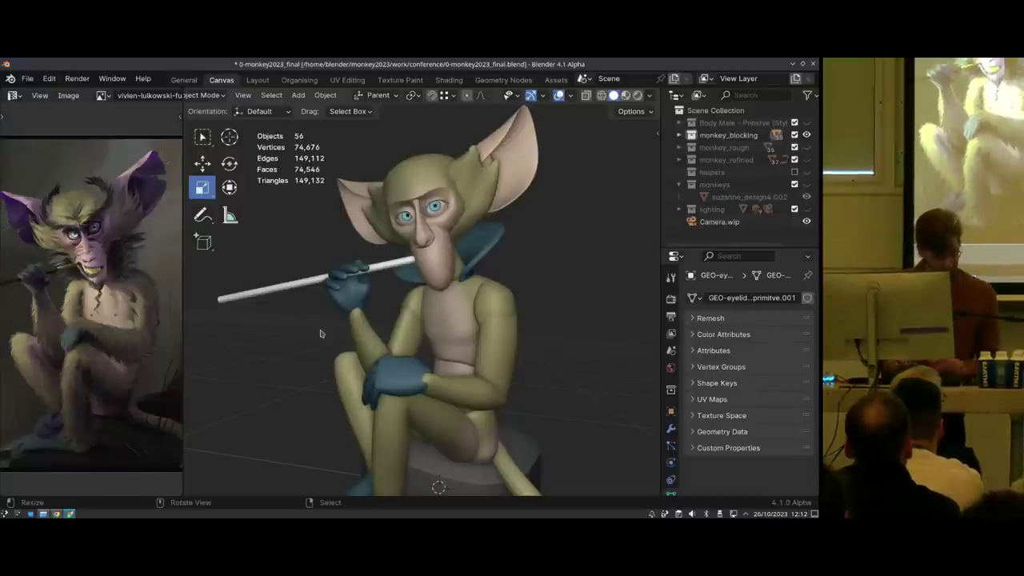
# Select the shoulders and upper arms together with the chest and join them into the chest object
pyautogui.keyDown('shift'); pyautogui.moveTo(412, 333); pyautogui.dragTo(451, 303, button='middle'); pyautogui.keyUp('shift')
pyautogui.rightClick(464, 272)
pyautogui.hotkey('shift', 'space')
pyautogui.keyDown('shift'); pyautogui.click(451, 303); pyautogui.keyUp('shift')
pyautogui.keyDown('shift'); pyautogui.click(310, 253); pyautogui.keyUp('shift')
pyautogui.keyDown('shift'); pyautogui.click(395, 258); pyautogui.keyUp('shift')
pyautogui.hotkey('ctrl', 'j')
# Try a voxel remesh of the joined torso in Sculpt Mode with a finer voxel size, and undo it
pyautogui.moveTo(422, 302)
pyautogui.mouseDown(button='middle')
pyautogui.moveTo(416, 264)
pyautogui.moveTo(414, 285)
pyautogui.moveTo(450, 291)
pyautogui.mouseUp(button='middle')
pyautogui.hotkey('ctrl', 'Tab')
pyautogui.press('r')
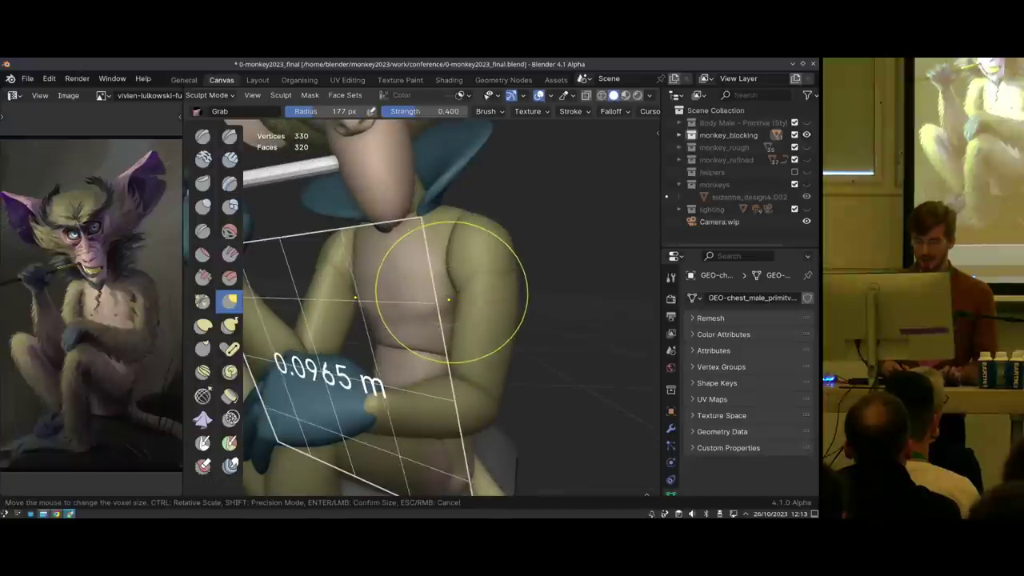
pyautogui.click(522, 304)
pyautogui.moveTo(522, 304); pyautogui.dragTo(560, 299, button='middle')
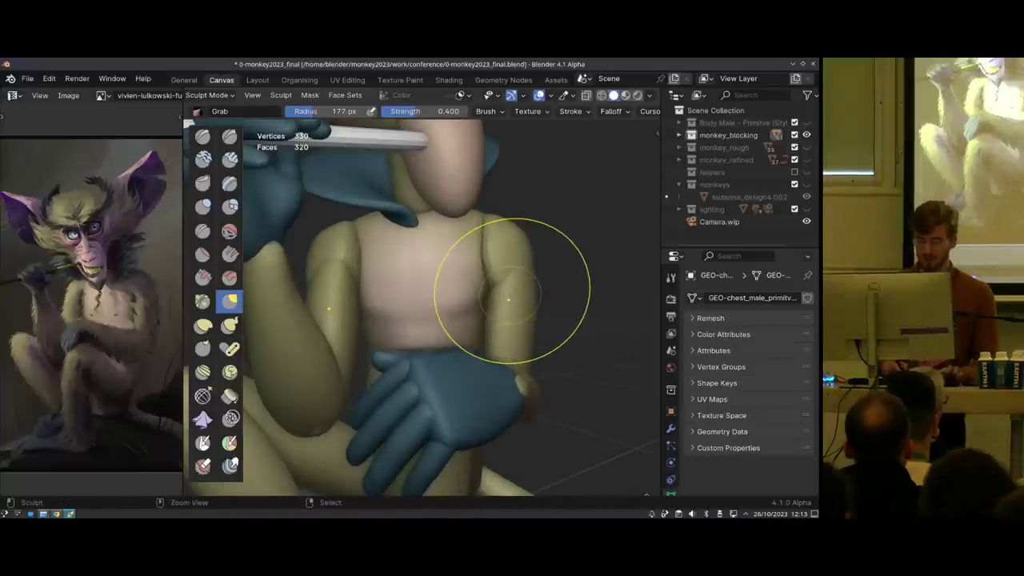
pyautogui.hotkey('ctrl', 'r')
pyautogui.moveTo(360, 261); pyautogui.dragTo(357, 286, button='middle')
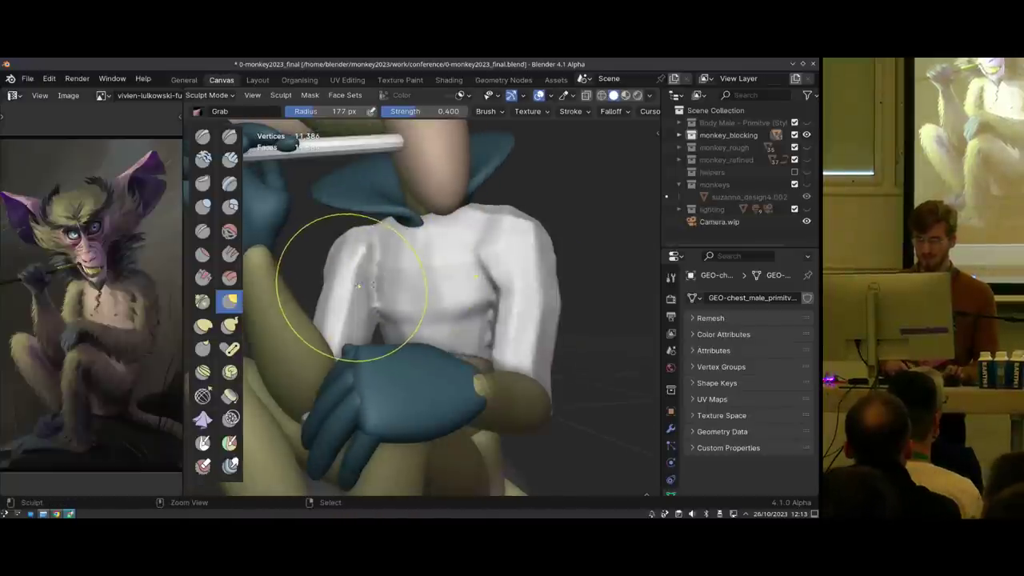
pyautogui.hotkey('ctrl', 'z')
# Convert the visual geometry of all objects to mesh in Object Mode, applying their modifiers, and clear the selection
pyautogui.scroll(-3, 482, 328)
pyautogui.hotkey('ctrl', 'Tab')
pyautogui.scroll(-2, 521, 320)
pyautogui.press('a')
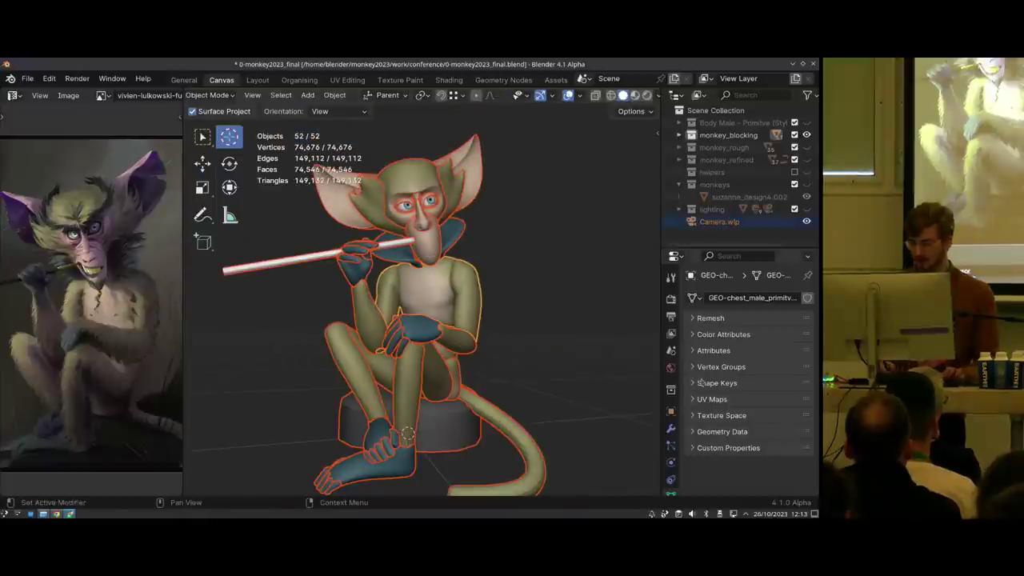
pyautogui.click(671, 428)
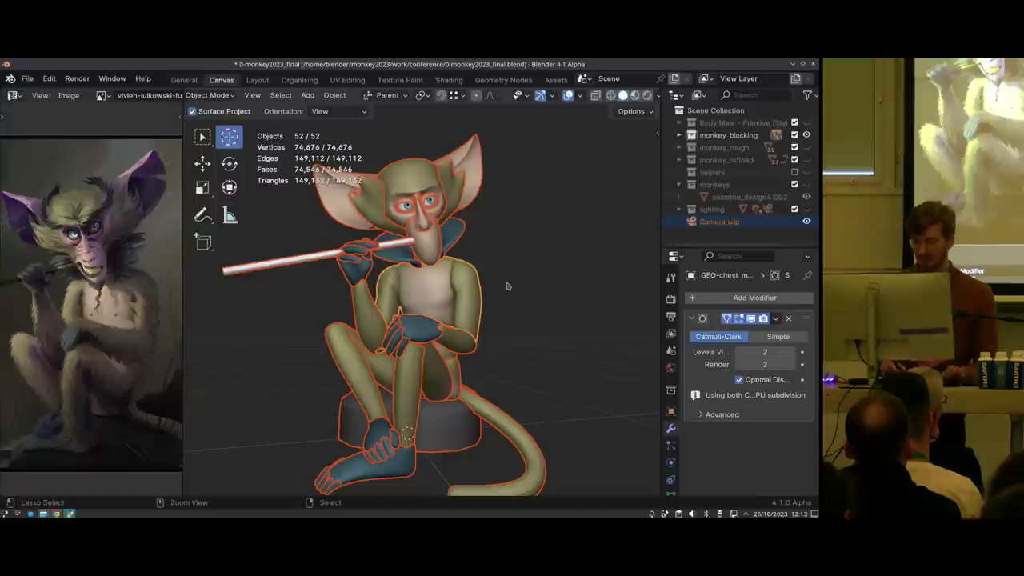
pyautogui.moveTo(496, 305); pyautogui.dragTo(439, 279, button='middle')
pyautogui.hotkey('ctrl', 'a')
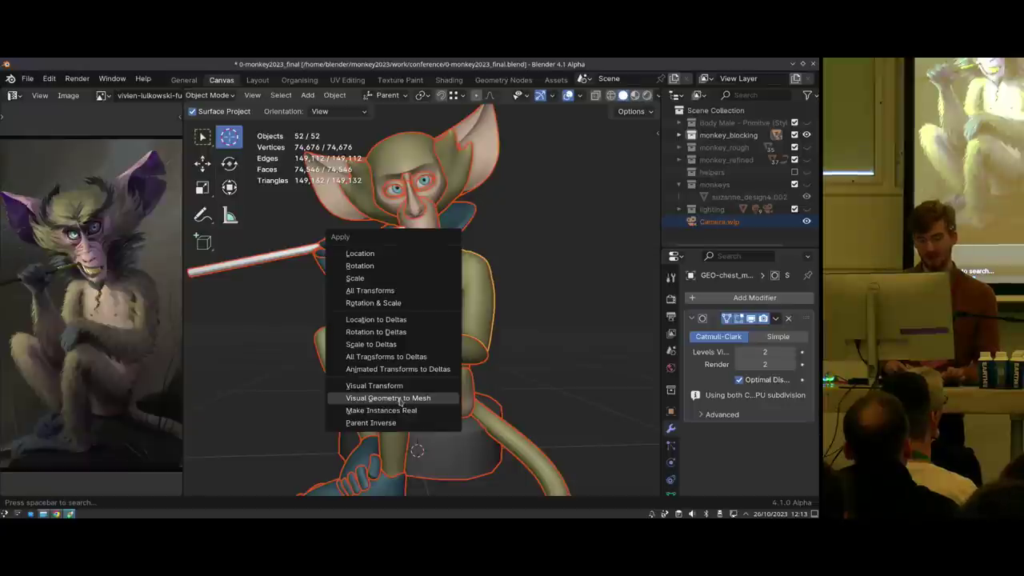
pyautogui.click(403, 403)
pyautogui.moveTo(632, 375); pyautogui.dragTo(687, 356, button='middle')
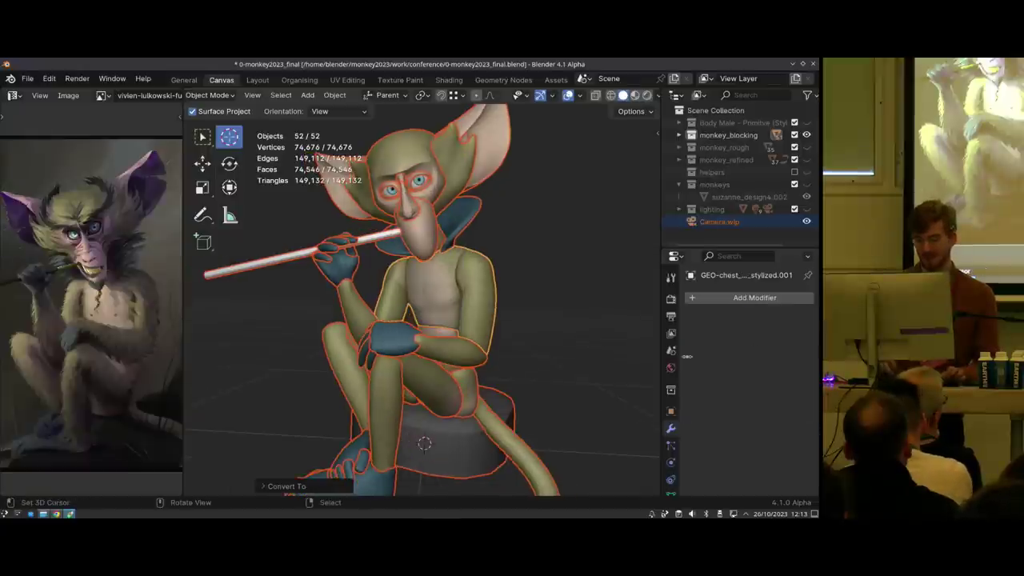
pyautogui.hotkey('alt', 'a')
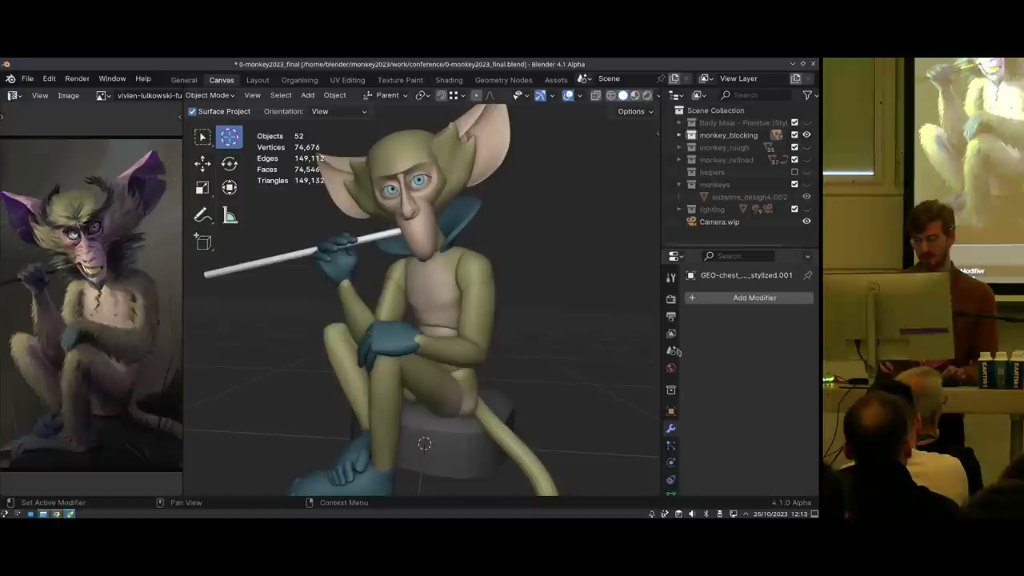
# Select the joined torso, enter Sculpt Mode and set its remesh voxel size to 0.004225 m
pyautogui.rightClick(438, 308)
pyautogui.moveTo(438, 308)
pyautogui.keyDown('ctrl'); pyautogui.mouseDown(button='middle')
pyautogui.moveTo(440, 296)
pyautogui.moveTo(435, 322)
pyautogui.moveTo(437, 283)
pyautogui.mouseUp(button='middle'); pyautogui.keyUp('ctrl')
pyautogui.hotkey('ctrl', 'Tab')
pyautogui.click(436, 355)
pyautogui.moveTo(435, 354)
pyautogui.keyDown('ctrl'); pyautogui.mouseDown(button='middle')
pyautogui.moveTo(441, 320)
pyautogui.moveTo(468, 321)
pyautogui.mouseUp(button='middle'); pyautogui.keyUp('ctrl')
pyautogui.press('r')
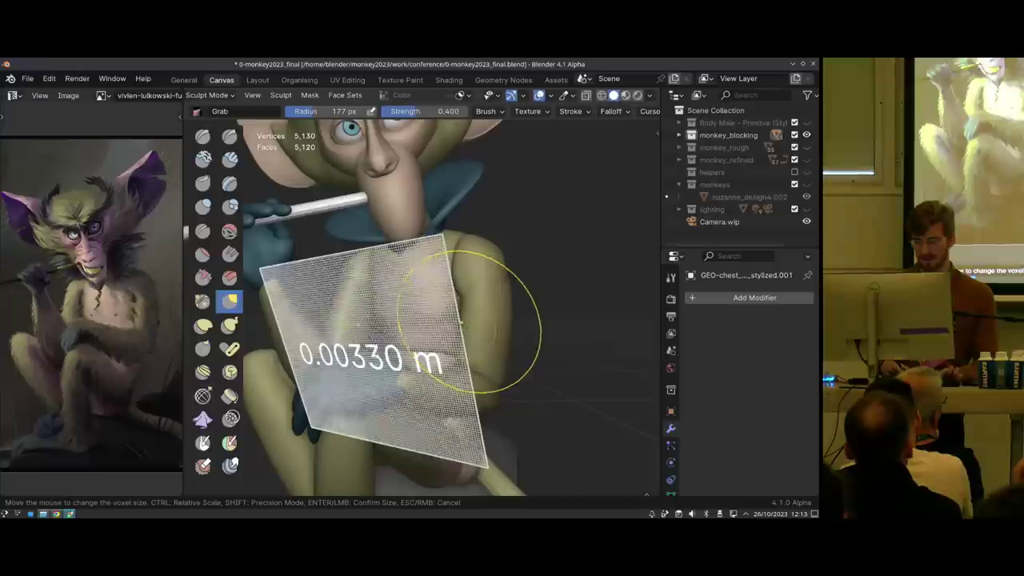
pyautogui.click(458, 325)
# Voxel remesh the torso, undo it, and remesh it with Volume, Paint Mask, Face Sets and Color Attributes preserved
pyautogui.hotkey('ctrl', 'r')
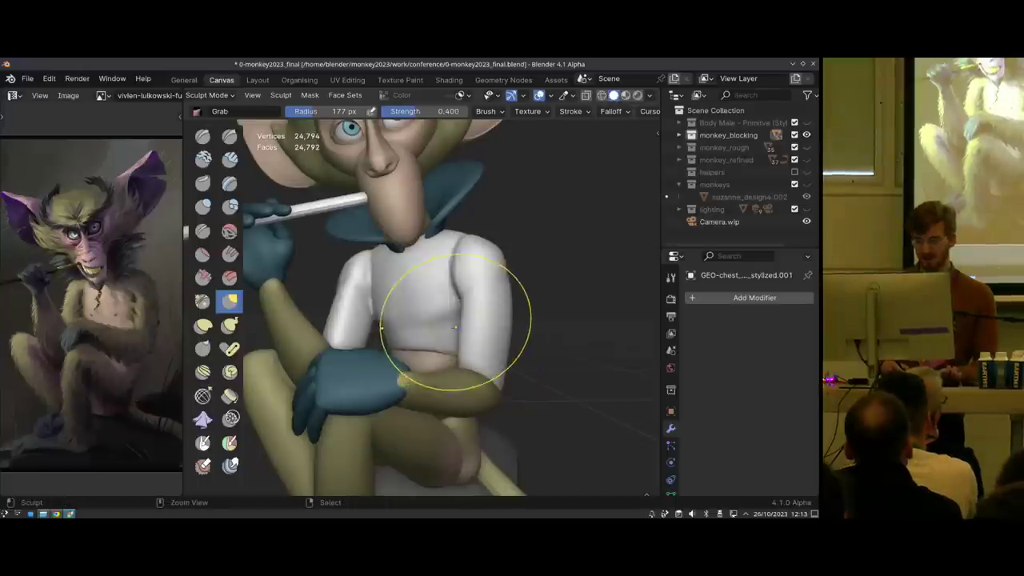
pyautogui.hotkey('ctrl', 'z')
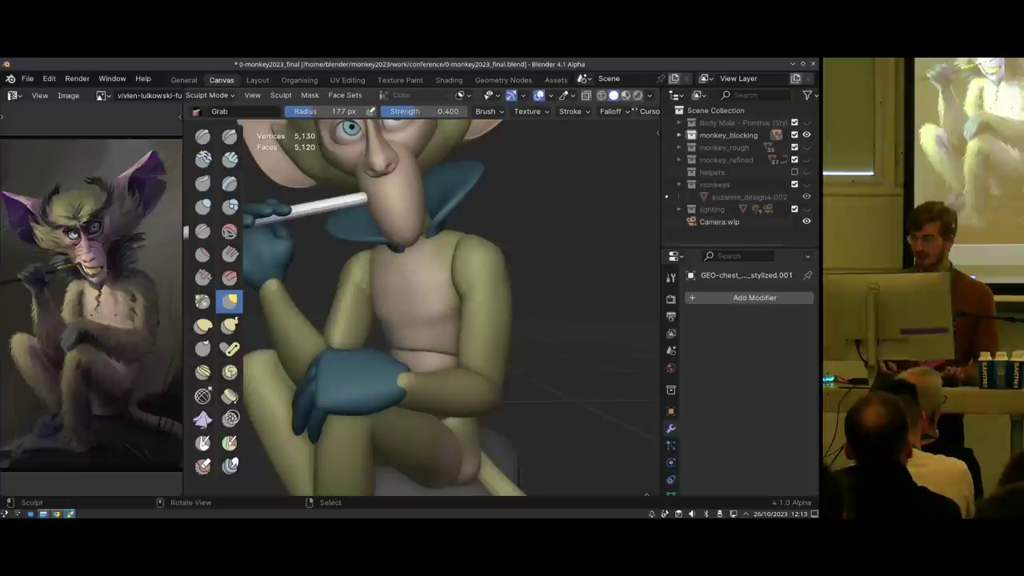
pyautogui.hscroll(5, 481, 115)
pyautogui.click(585, 112)
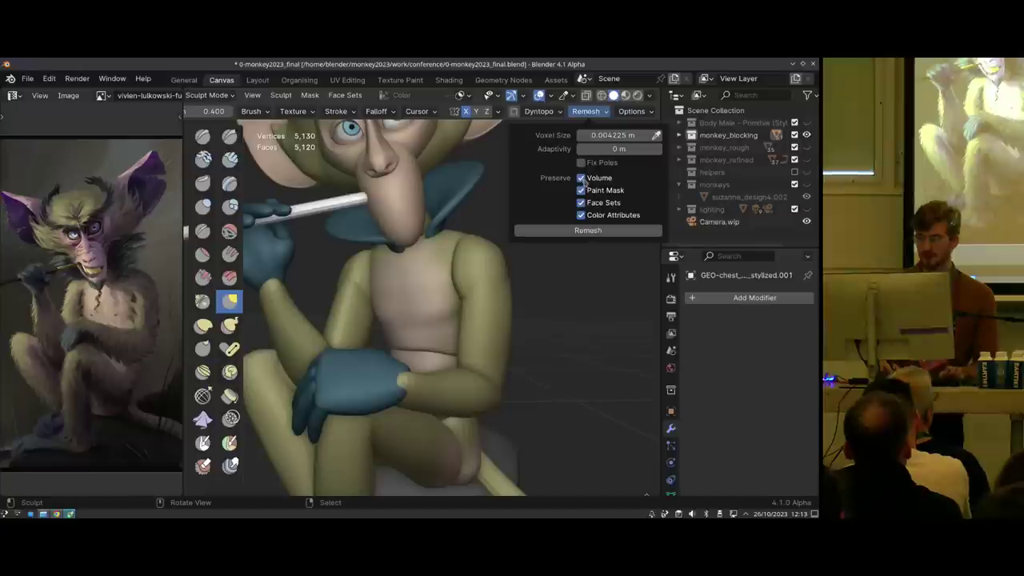
pyautogui.click(588, 231)
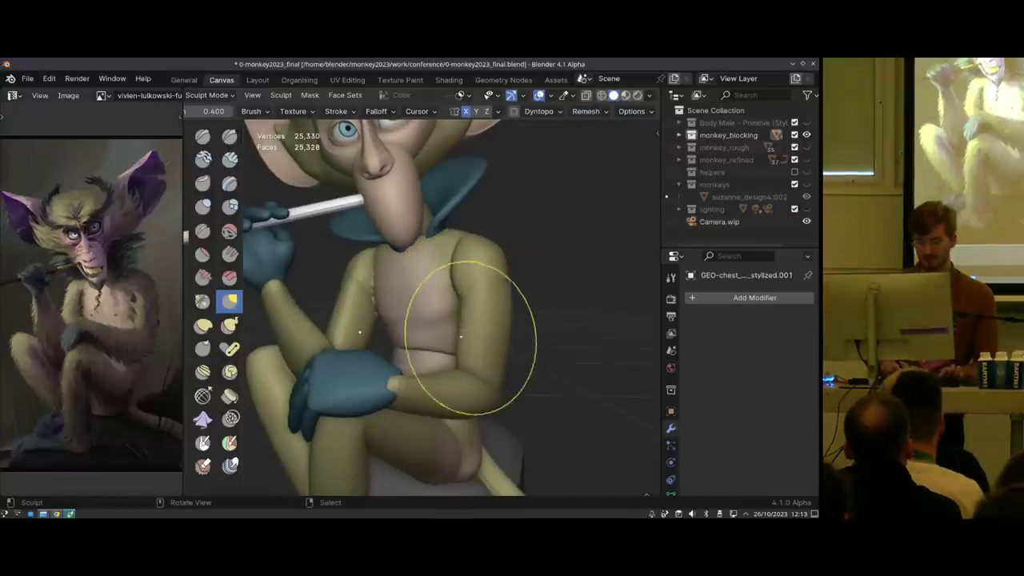
# Smooth the seams between the chest and both arms and reduce the Grab brush radius to about 140 px
pyautogui.scroll(1, 470, 338)
pyautogui.keyDown('shift'); pyautogui.moveTo(453, 288); pyautogui.dragTo(459, 255); pyautogui.keyUp('shift')
pyautogui.keyDown('shift'); pyautogui.moveTo(373, 285); pyautogui.dragTo(375, 272); pyautogui.keyUp('shift')
pyautogui.press('f')
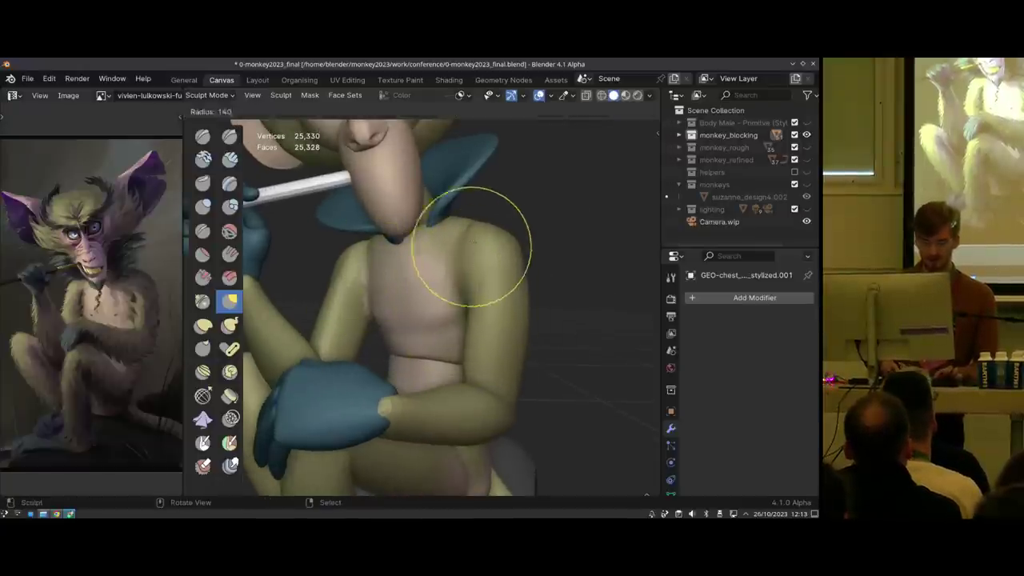
pyautogui.click(474, 241)
pyautogui.moveTo(499, 268); pyautogui.dragTo(475, 286, button='middle')
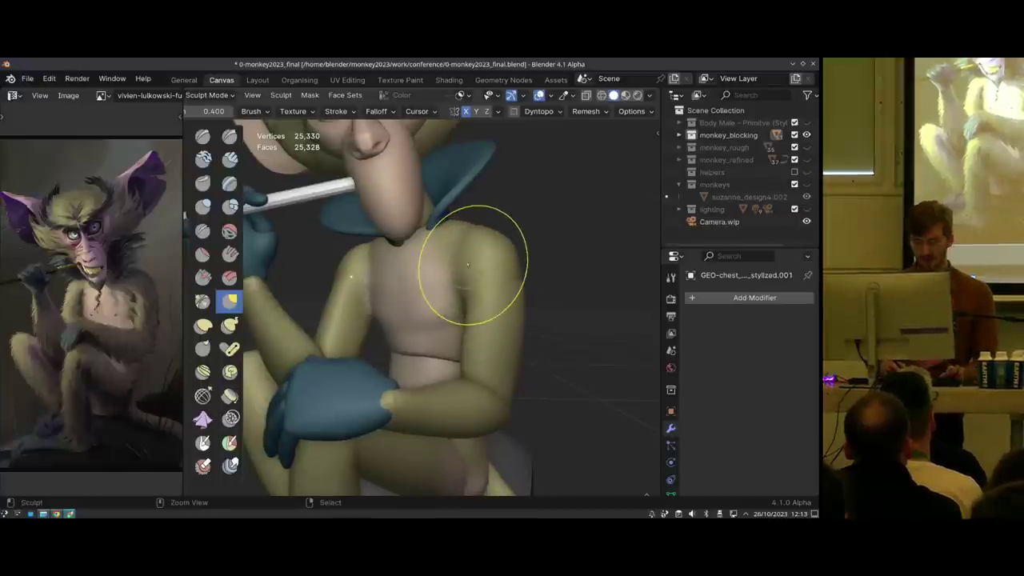
# Undo the torso's voxel remesh and mesh conversion, returning to Object Mode with its Subdivision modifier unapplied
pyautogui.hotkey('ctrl', 'z')
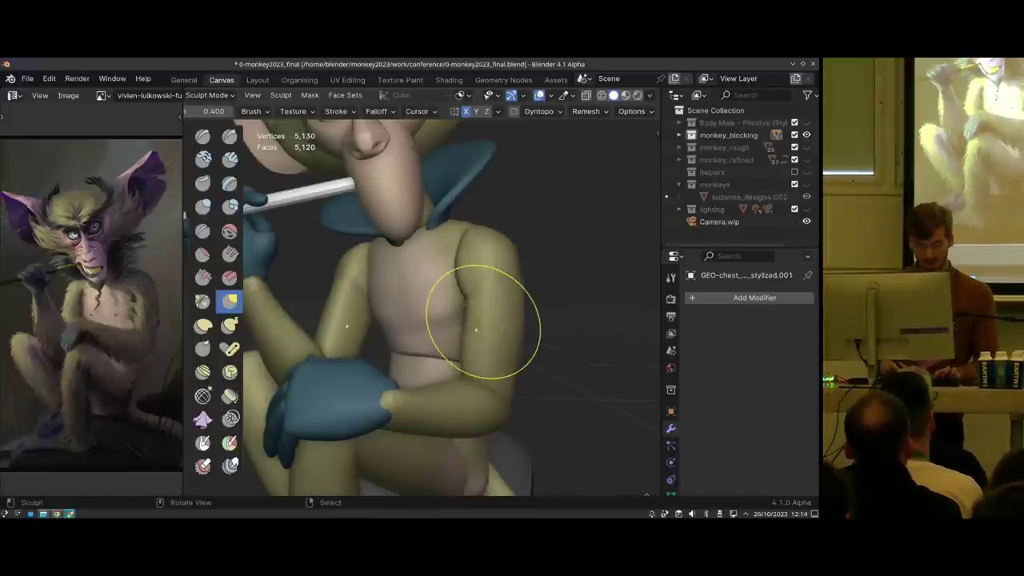
pyautogui.press('r')
pyautogui.click(472, 326)
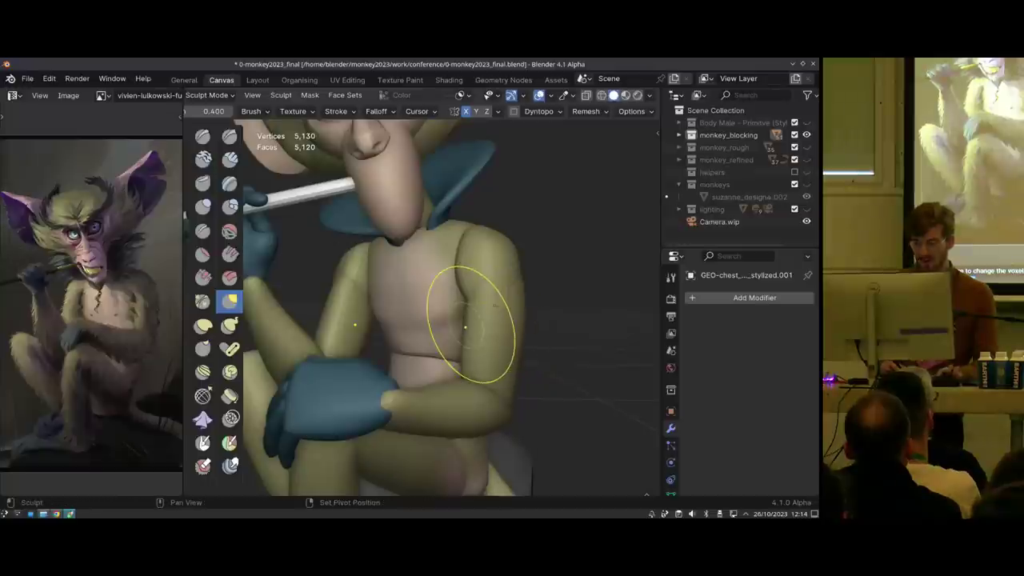
pyautogui.hotkey('ctrl', 'z')
pyautogui.hotkey('ctrl', 'z')
pyautogui.press('a')
pyautogui.hotkey('ctrl', '2')
pyautogui.click(505, 308)
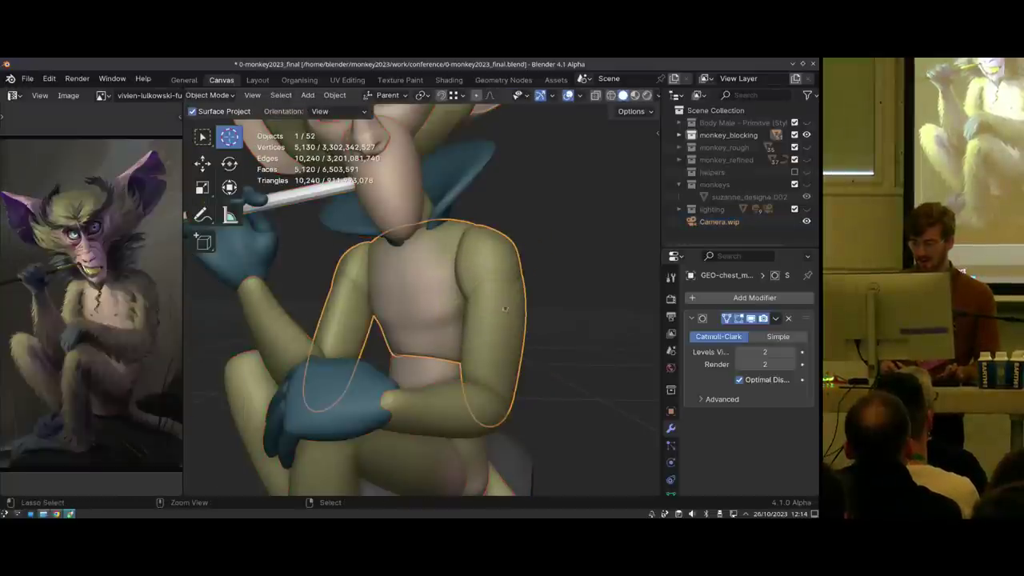
# Set the torso's Subdivision viewport level to 1 and apply the modifier
pyautogui.click(740, 353)
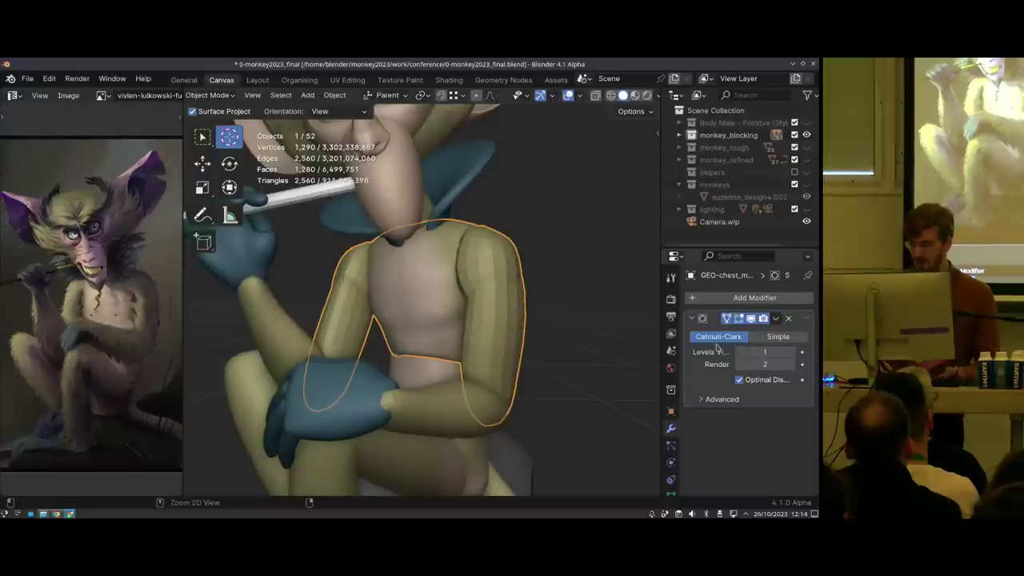
pyautogui.hotkey('ctrl', 'a')
pyautogui.press('a')
pyautogui.hotkey('ctrl', 'a')
pyautogui.click(472, 347)
pyautogui.click(473, 302)
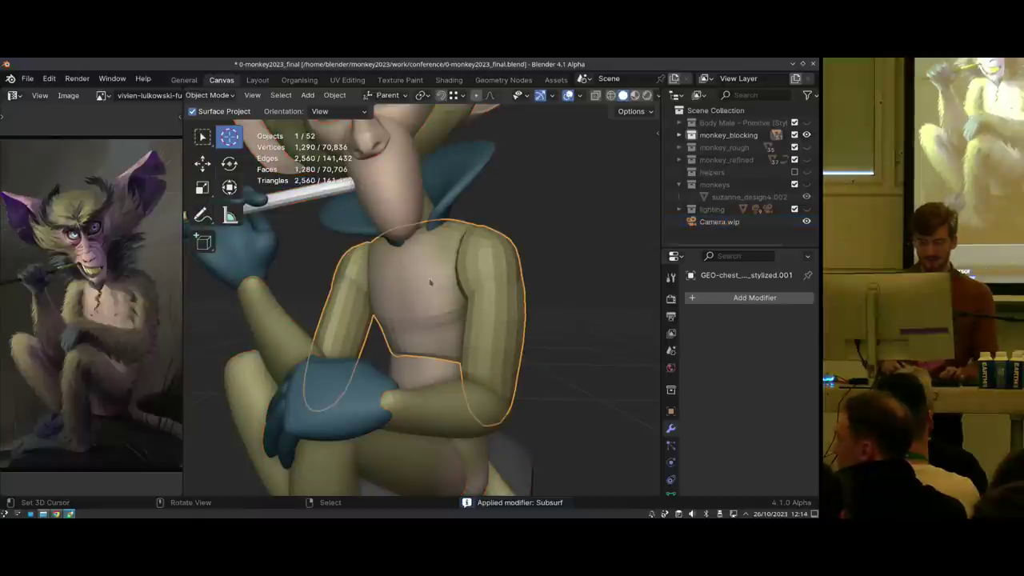
# Enter Sculpt Mode on the torso, adjust its voxel size, and voxel remesh it with its colors preserved
pyautogui.hotkey('ctrl', 'Tab')
pyautogui.press('r')
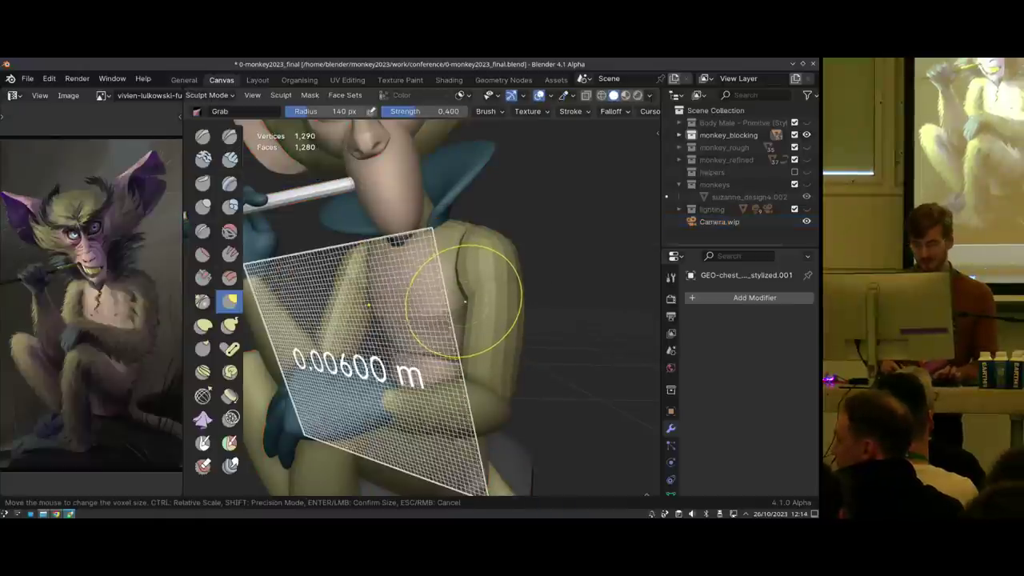
pyautogui.click(490, 297)
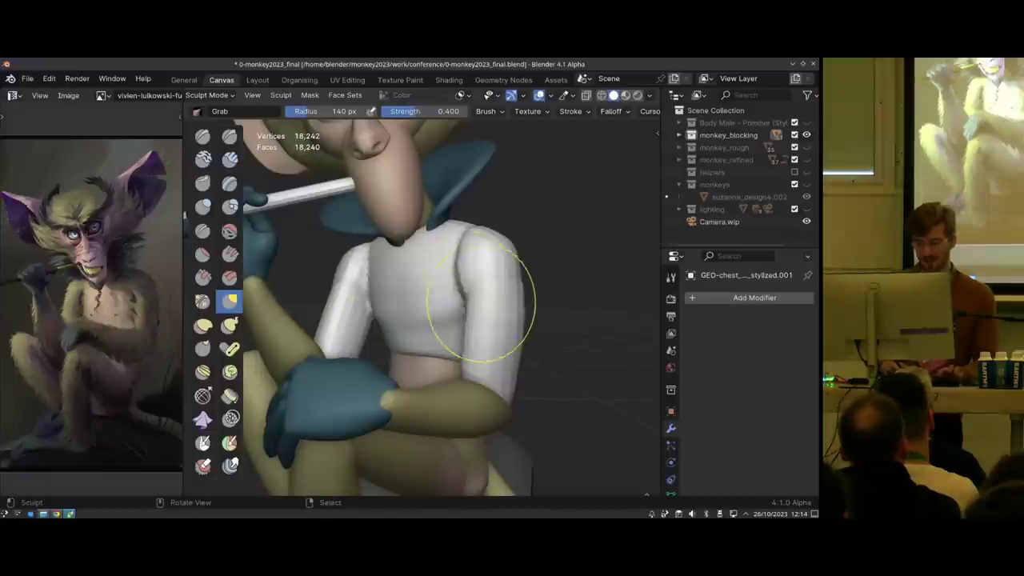
pyautogui.hotkey('ctrl', 'z')
pyautogui.scroll(-5, 561, 111)
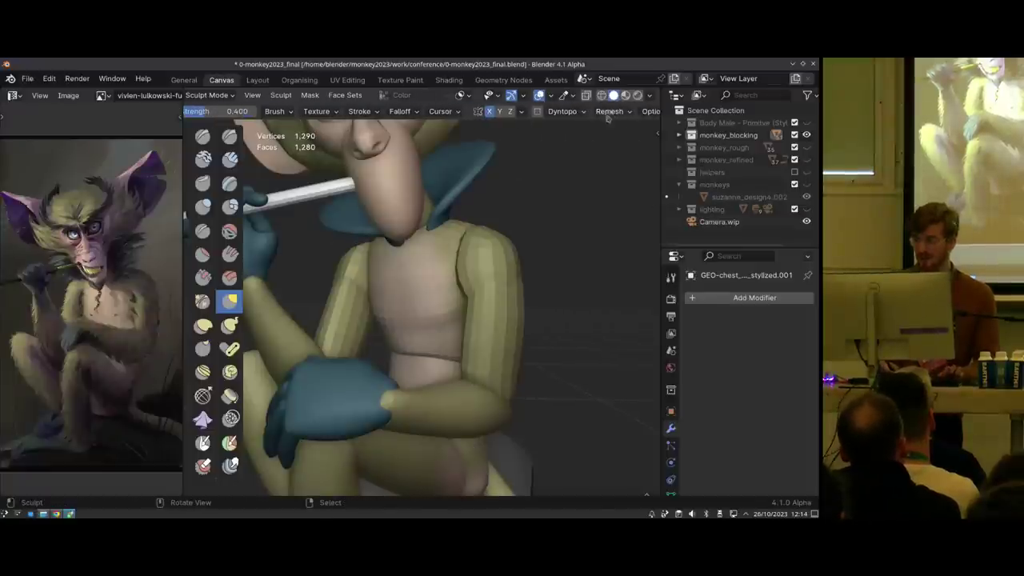
pyautogui.click(610, 111)
pyautogui.hotkey('ctrl', 'r')
# Enlarge the Grab brush radius and smooth the faceted surface of the arms and chest
pyautogui.moveTo(450, 302); pyautogui.dragTo(504, 251, button='middle')
pyautogui.moveTo(521, 309)
pyautogui.mouseDown(button='middle')
pyautogui.moveTo(478, 291)
pyautogui.moveTo(487, 295)
pyautogui.moveTo(376, 299)
pyautogui.mouseUp(button='middle')
pyautogui.press('f')
pyautogui.click(514, 299)
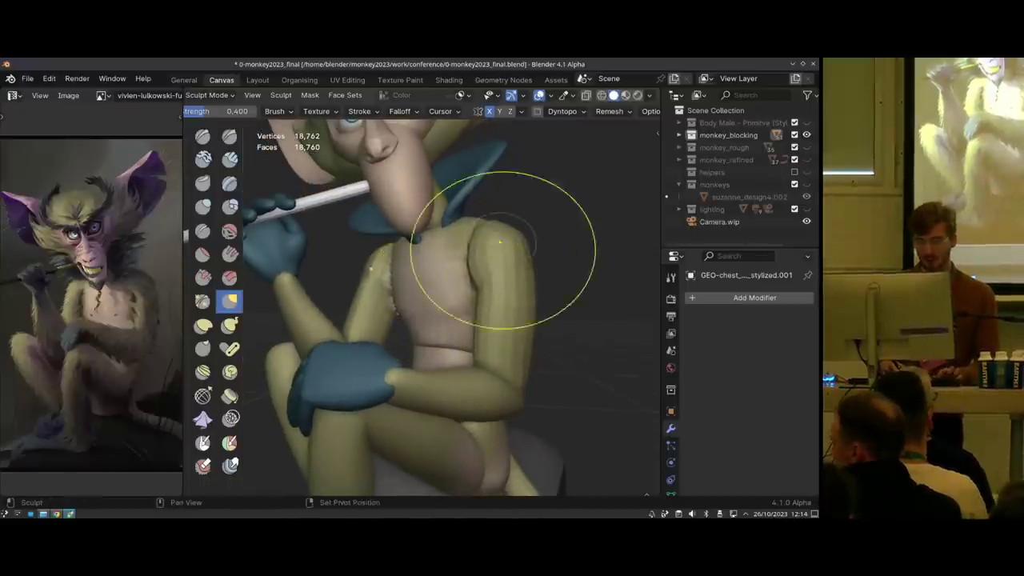
pyautogui.moveTo(462, 299); pyautogui.dragTo(460, 300)
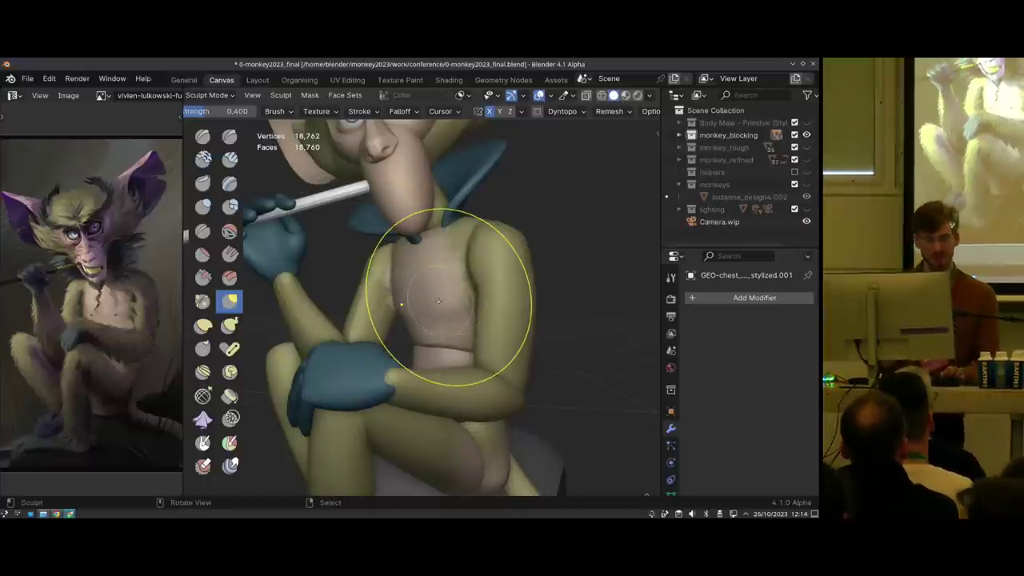
# Try smoothing the whole torso with the Mesh Filter tool set to Smooth, and undo it
pyautogui.scroll(-4, 216, 304)
pyautogui.scroll(-5, 216, 320)
pyautogui.click(204, 394)
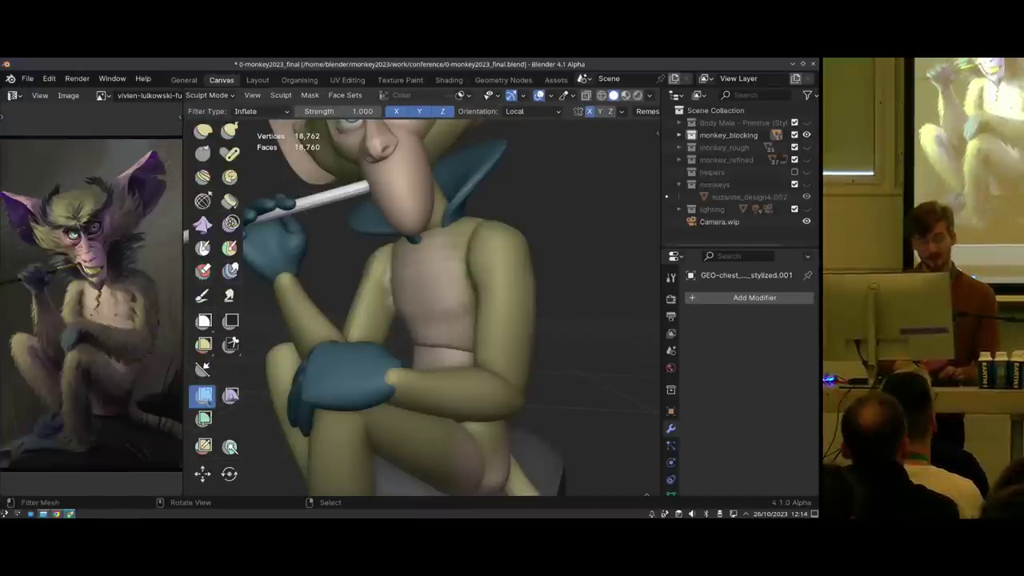
pyautogui.click(254, 112)
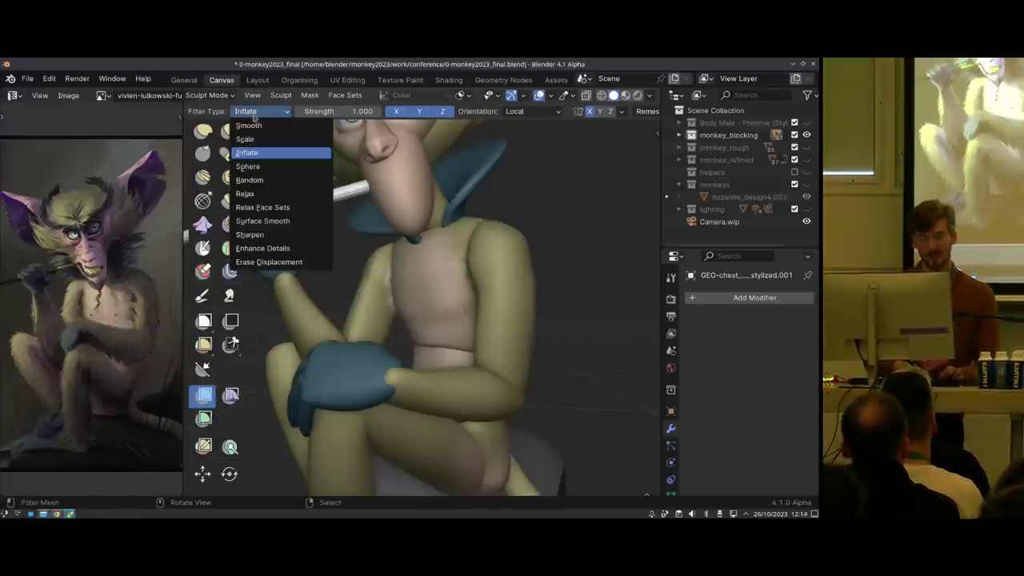
pyautogui.click(249, 126)
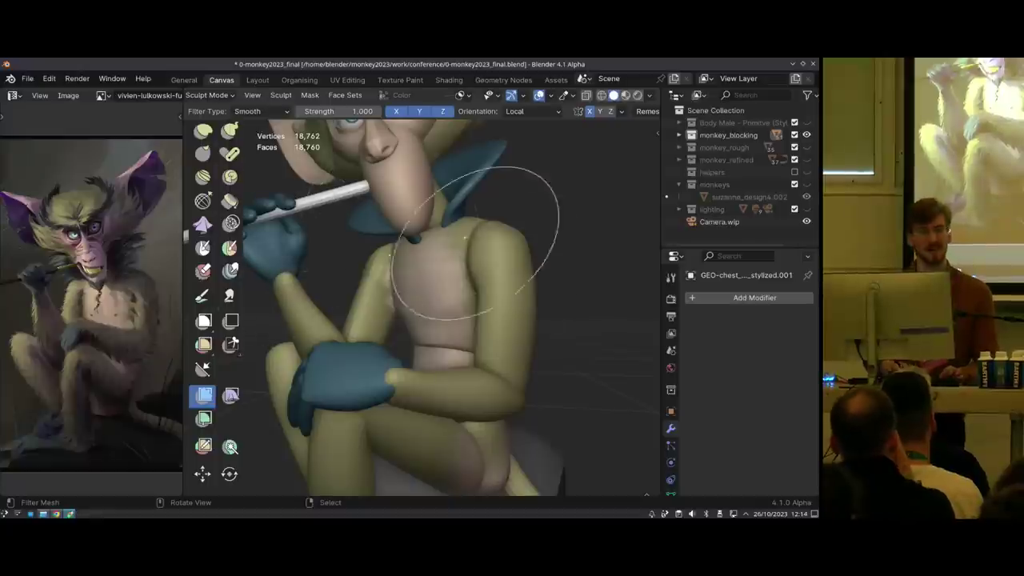
pyautogui.moveTo(411, 366)
pyautogui.mouseDown()
pyautogui.moveTo(606, 251)
pyautogui.moveTo(633, 280)
pyautogui.mouseUp()
pyautogui.moveTo(352, 284); pyautogui.dragTo(536, 262)
pyautogui.click(272, 110)
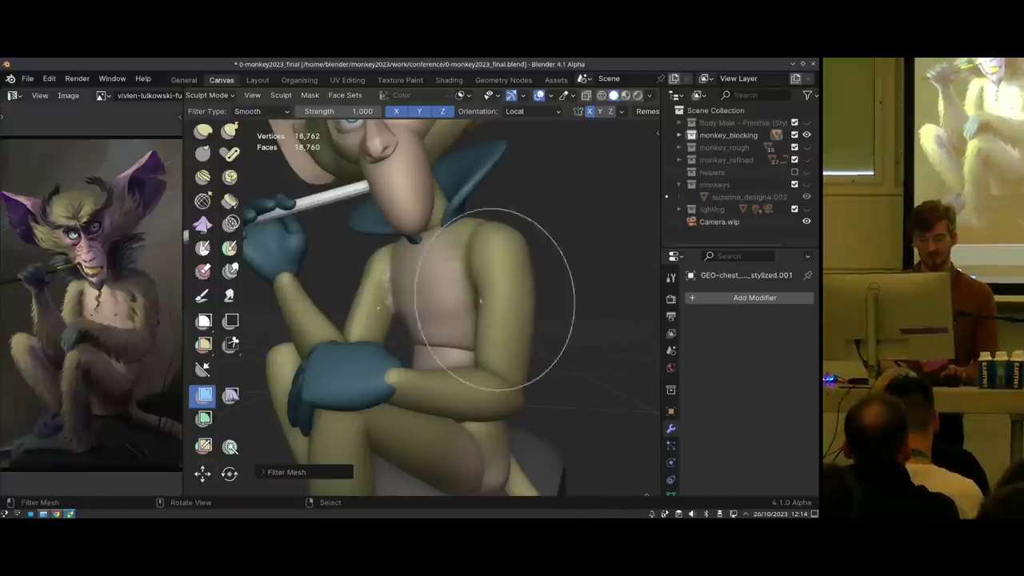
pyautogui.hotkey('ctrl', 'z')
# Activate the Draw brush, run the Smooth mesh filter over the whole torso, and check the filter's options
pyautogui.scroll(5, 216, 300)
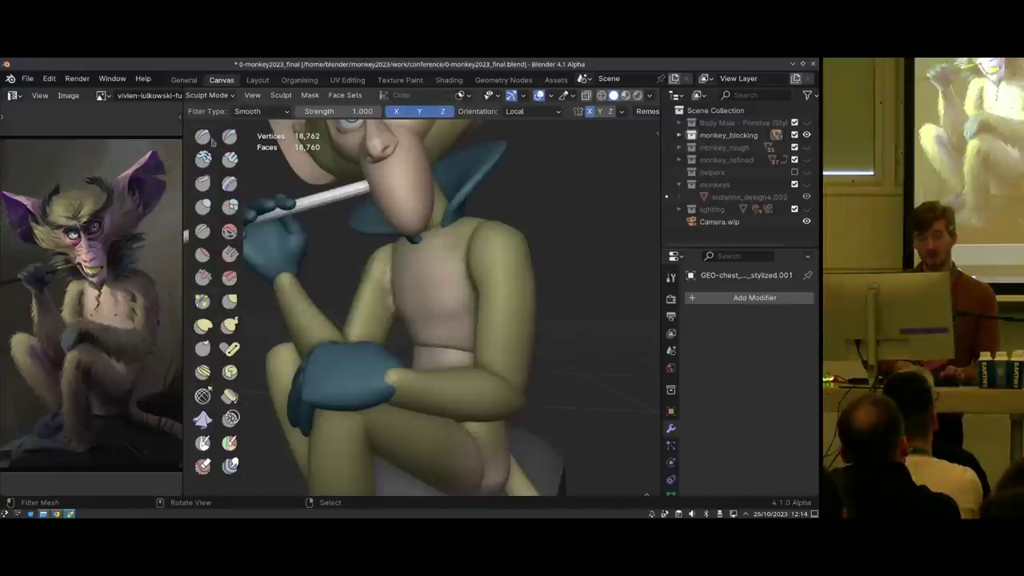
pyautogui.click(208, 138)
pyautogui.click(282, 95)
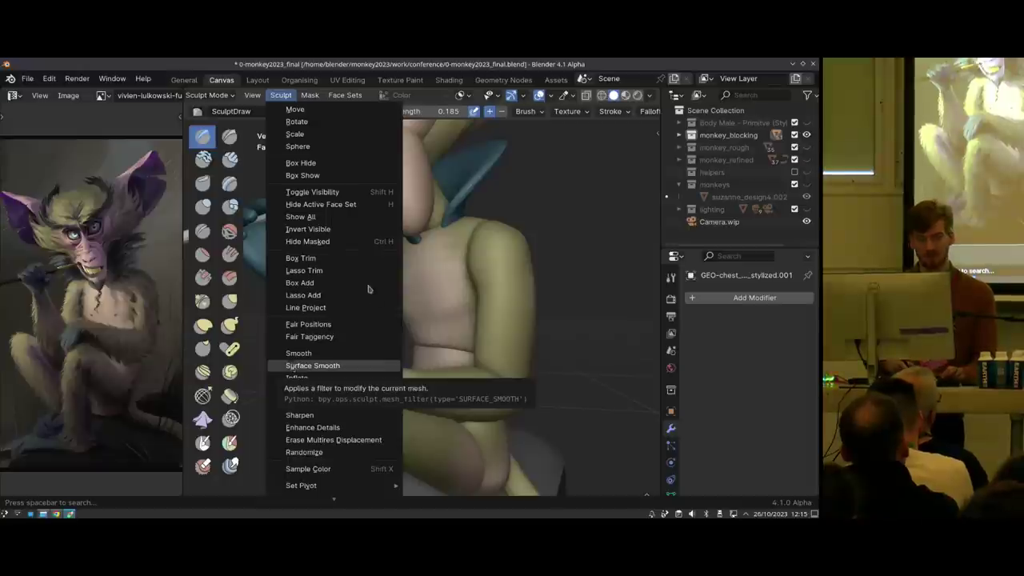
pyautogui.click(299, 354)
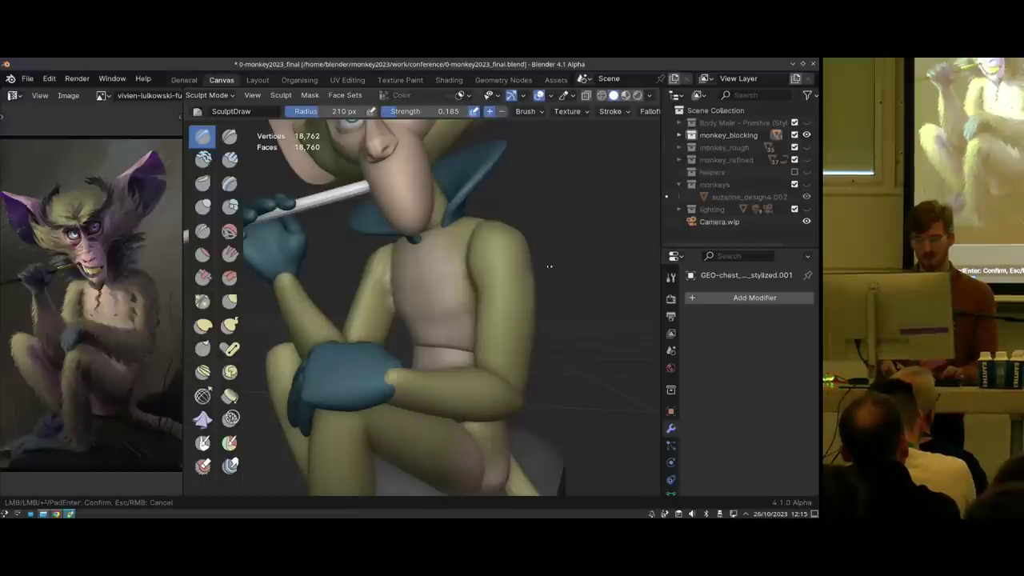
pyautogui.moveTo(605, 264); pyautogui.dragTo(604, 266)
pyautogui.moveTo(514, 317); pyautogui.dragTo(510, 308, button='middle')
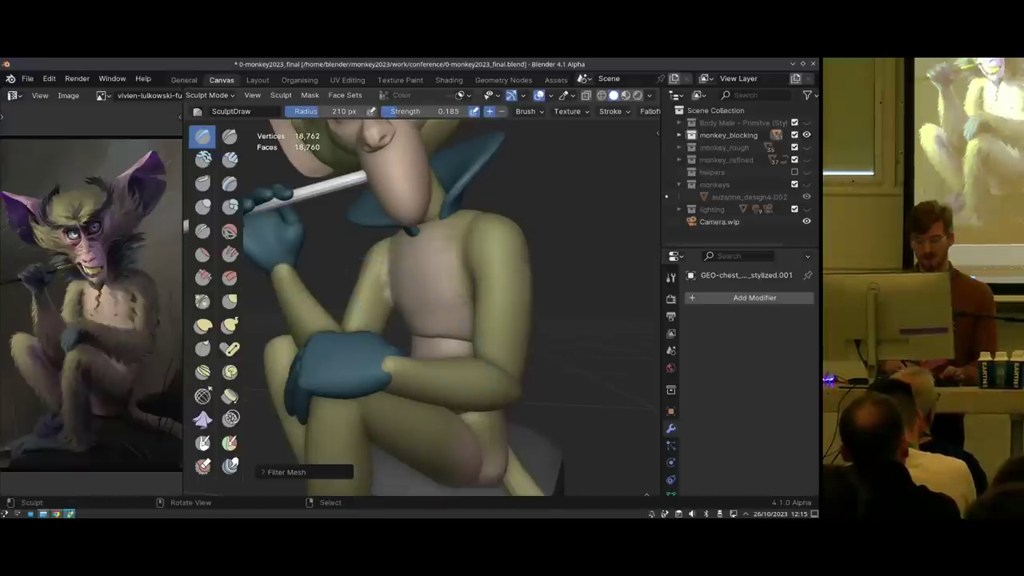
pyautogui.click(288, 472)
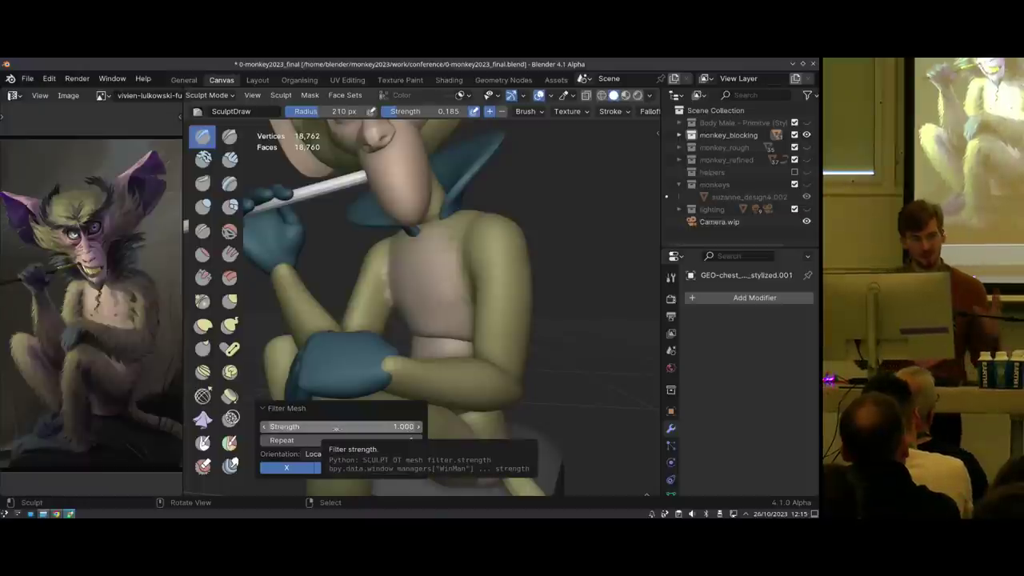
pyautogui.click(331, 409)
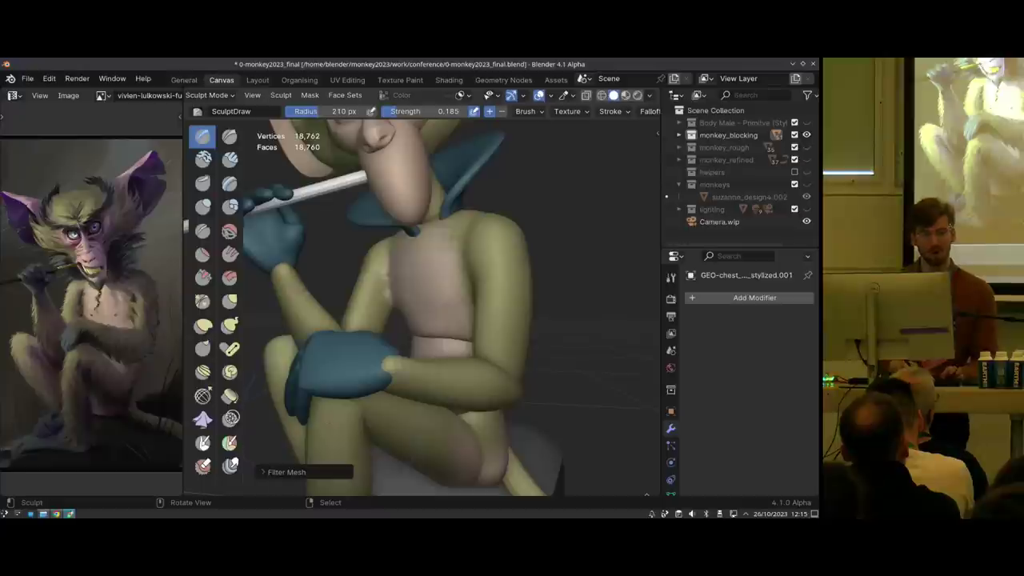
# Paint a mask over the shoulder and upper arm with the Mask brush at a 100 px radius
pyautogui.moveTo(352, 344); pyautogui.dragTo(397, 349, button='middle')
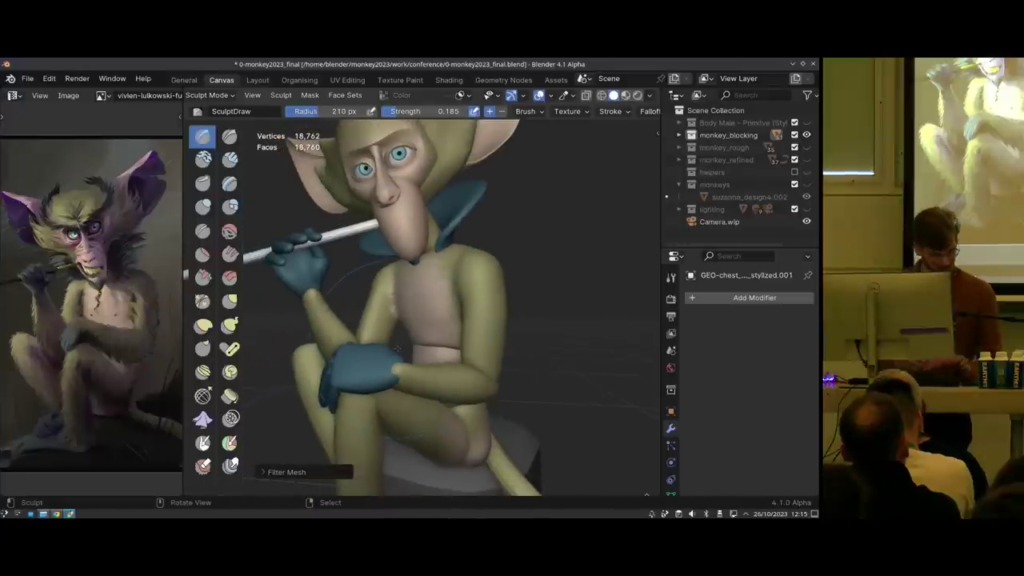
pyautogui.keyDown('ctrl'); pyautogui.moveTo(477, 336); pyautogui.dragTo(472, 284, button='middle'); pyautogui.keyUp('ctrl')
pyautogui.hotkey('shift', 'a')
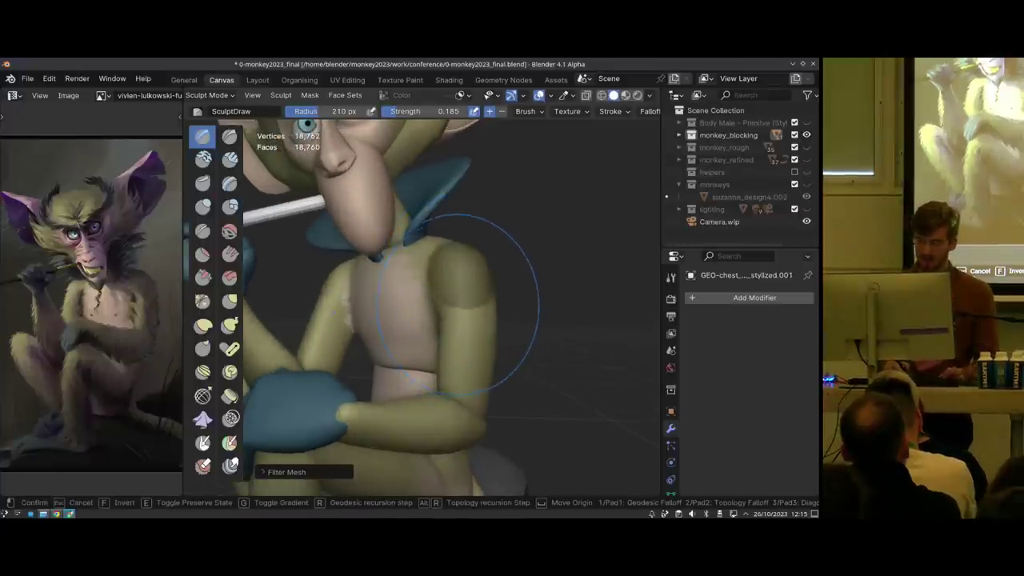
pyautogui.press('Escape')
pyautogui.press('m')
pyautogui.press('f')
pyautogui.click(437, 277)
pyautogui.moveTo(456, 269); pyautogui.dragTo(464, 327)
pyautogui.moveTo(417, 329); pyautogui.dragTo(444, 316, button='middle')
pyautogui.moveTo(413, 279); pyautogui.dragTo(472, 278, button='middle')
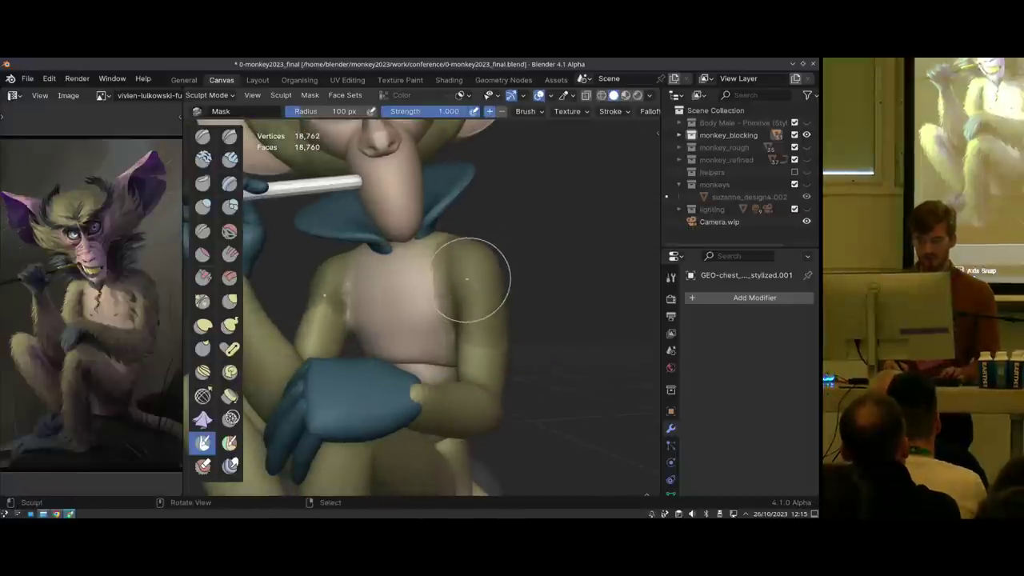
# Soften the shoulder mask with repeated mask filter passes such as Smooth Mask, and undo the last pass
pyautogui.press('a')
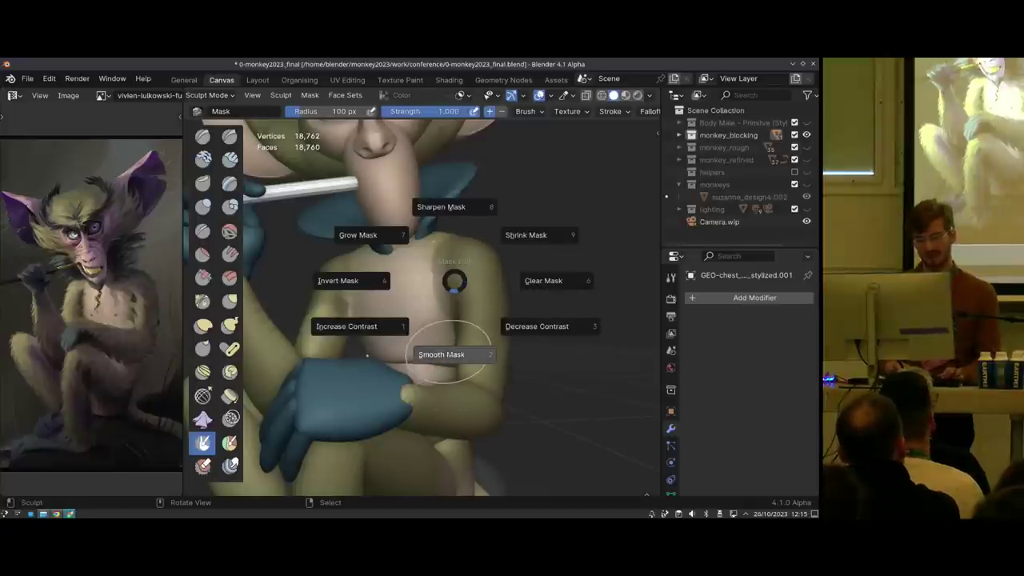
pyautogui.click(453, 353)
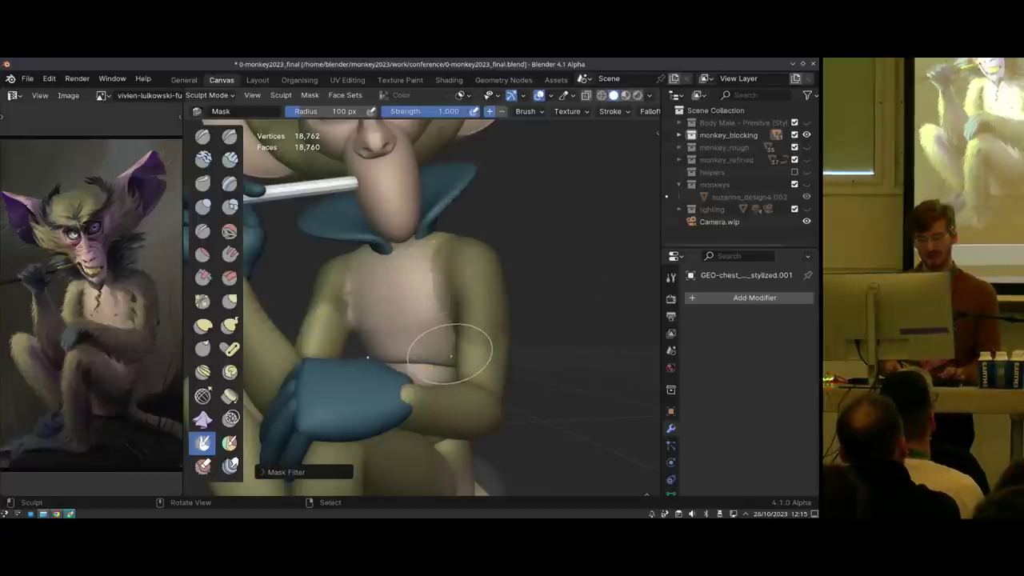
pyautogui.press('a')
pyautogui.click(455, 292)
pyautogui.press('a')
pyautogui.click(450, 328)
pyautogui.press('a')
pyautogui.click(450, 359)
pyautogui.press('a')
pyautogui.click(450, 309)
pyautogui.press('a')
pyautogui.click(453, 414)
pyautogui.press('a')
pyautogui.click(451, 404)
pyautogui.press('a')
pyautogui.click(452, 359)
pyautogui.hotkey('ctrl', 'z')
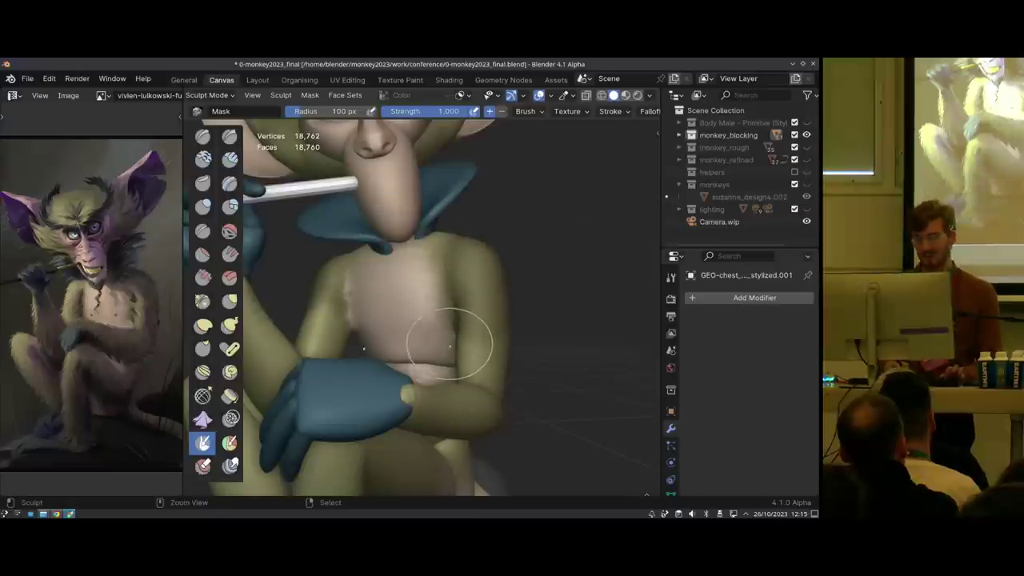
# Run Smooth Mask on the shoulder mask with 1 iteration and apply one more mask filter pass
pyautogui.press('a')
pyautogui.click(451, 359)
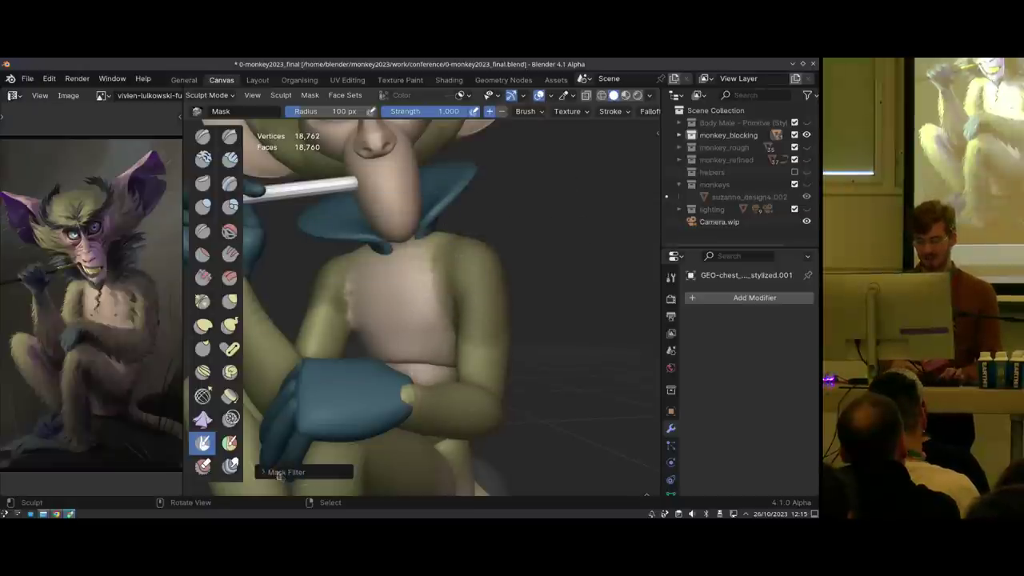
pyautogui.click(279, 473)
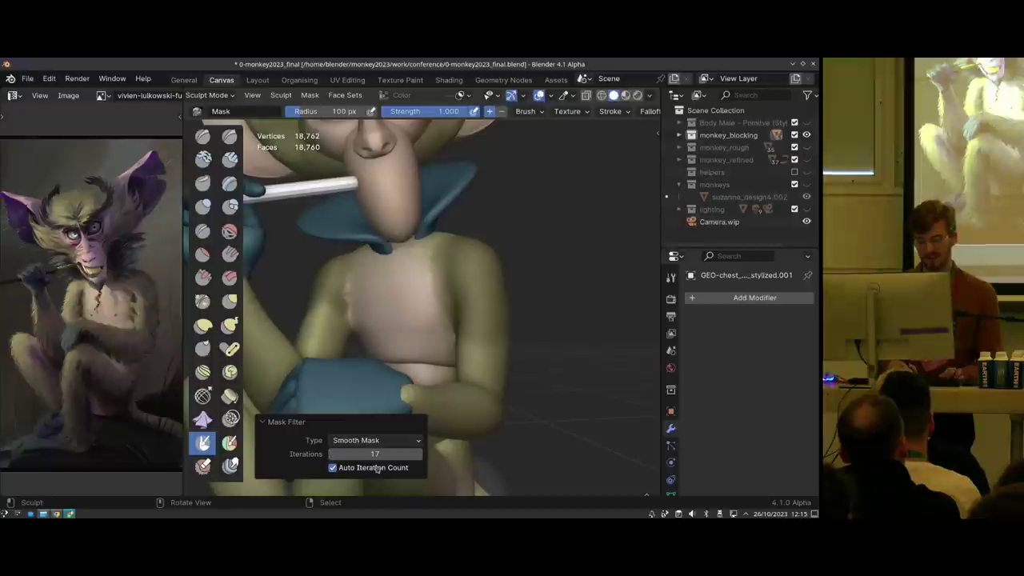
pyautogui.click(368, 454)
pyautogui.write('1')
pyautogui.press('Return')
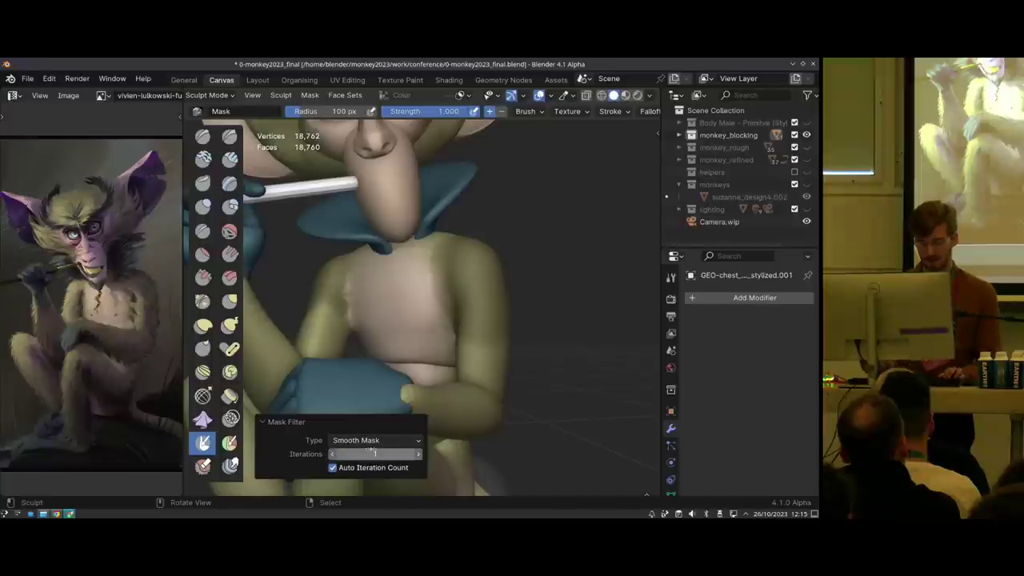
pyautogui.click(362, 424)
pyautogui.press('a')
pyautogui.click(485, 386)
pyautogui.moveTo(460, 321); pyautogui.dragTo(446, 310, button='middle')
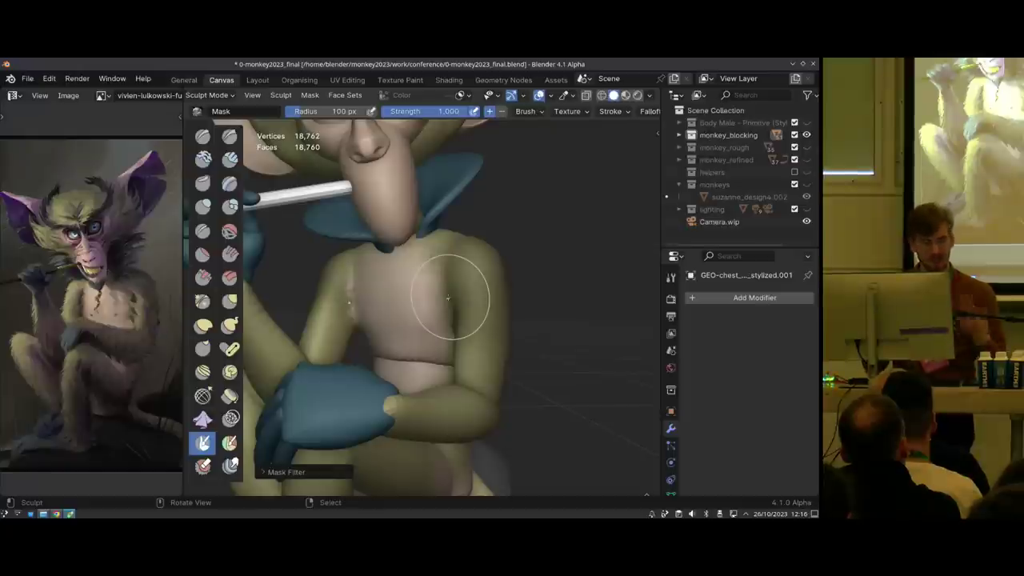
pyautogui.moveTo(412, 316); pyautogui.dragTo(446, 309, button='middle')
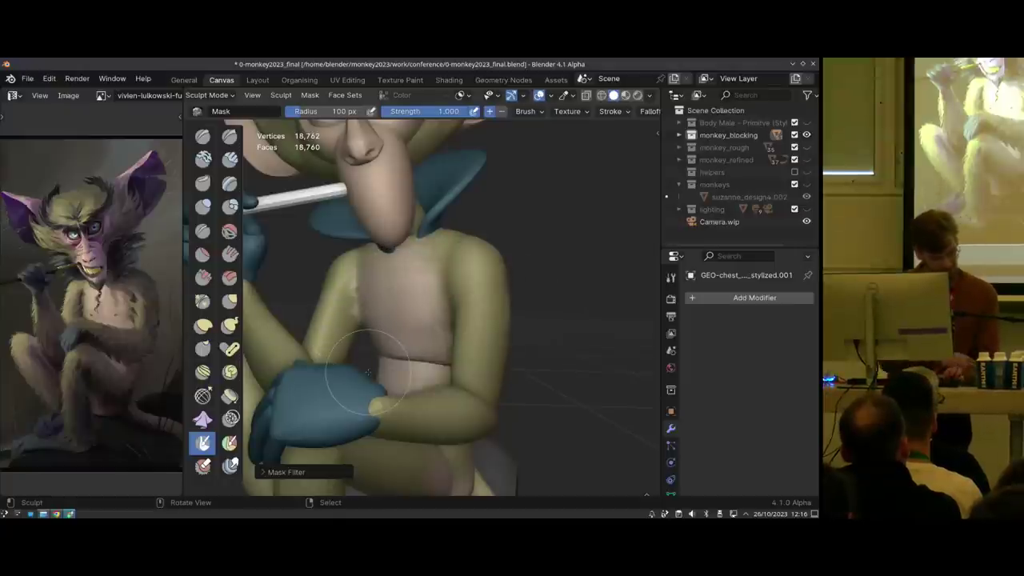
# Return to Object Mode and adjust parts of the right foot with the Rotate tool
pyautogui.moveTo(369, 372)
pyautogui.keyDown('shift'); pyautogui.mouseDown(button='middle')
pyautogui.moveTo(421, 322)
pyautogui.moveTo(371, 343)
pyautogui.moveTo(458, 326)
pyautogui.moveTo(409, 325)
pyautogui.mouseUp(button='middle'); pyautogui.keyUp('shift')
pyautogui.hotkey('ctrl', 'Tab')
pyautogui.rightClick(460, 360)
pyautogui.keyDown('shift'); pyautogui.moveTo(448, 360); pyautogui.dragTo(467, 298, button='middle'); pyautogui.keyUp('shift')
pyautogui.moveTo(412, 332); pyautogui.dragTo(467, 424, button='middle')
pyautogui.rightClick(480, 404)
pyautogui.keyDown('shift'); pyautogui.moveTo(467, 424); pyautogui.dragTo(465, 382, button='middle'); pyautogui.keyUp('shift')
pyautogui.press('r')
pyautogui.moveTo(468, 377); pyautogui.dragTo(459, 400)
pyautogui.rightClick(451, 309)
pyautogui.moveTo(475, 344); pyautogui.dragTo(464, 363)
# Join the four right toes, right foot, and lower and upper leg into the pelvis
pyautogui.moveTo(473, 290); pyautogui.dragTo(468, 337, button='middle')
pyautogui.keyDown('shift'); pyautogui.rightClick(467, 335); pyautogui.keyUp('shift')
pyautogui.keyDown('shift'); pyautogui.rightClick(456, 346); pyautogui.keyUp('shift')
pyautogui.keyDown('shift'); pyautogui.rightClick(446, 351); pyautogui.keyUp('shift')
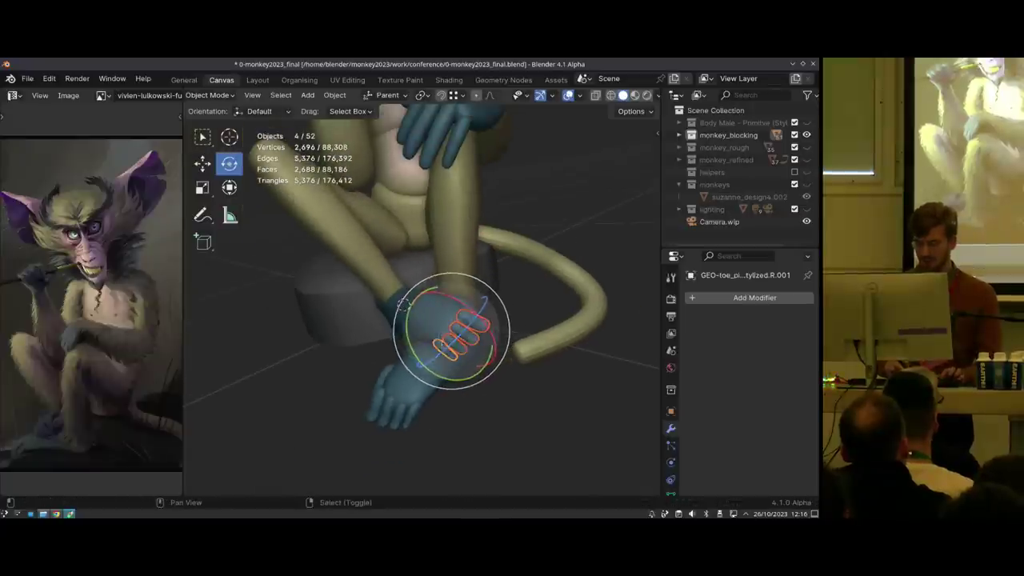
pyautogui.keyDown('shift'); pyautogui.rightClick(423, 322); pyautogui.keyUp('shift')
pyautogui.keyDown('shift'); pyautogui.rightClick(377, 281); pyautogui.keyUp('shift')
pyautogui.moveTo(378, 281); pyautogui.dragTo(377, 301, button='middle')
pyautogui.keyDown('shift'); pyautogui.rightClick(379, 249); pyautogui.keyUp('shift')
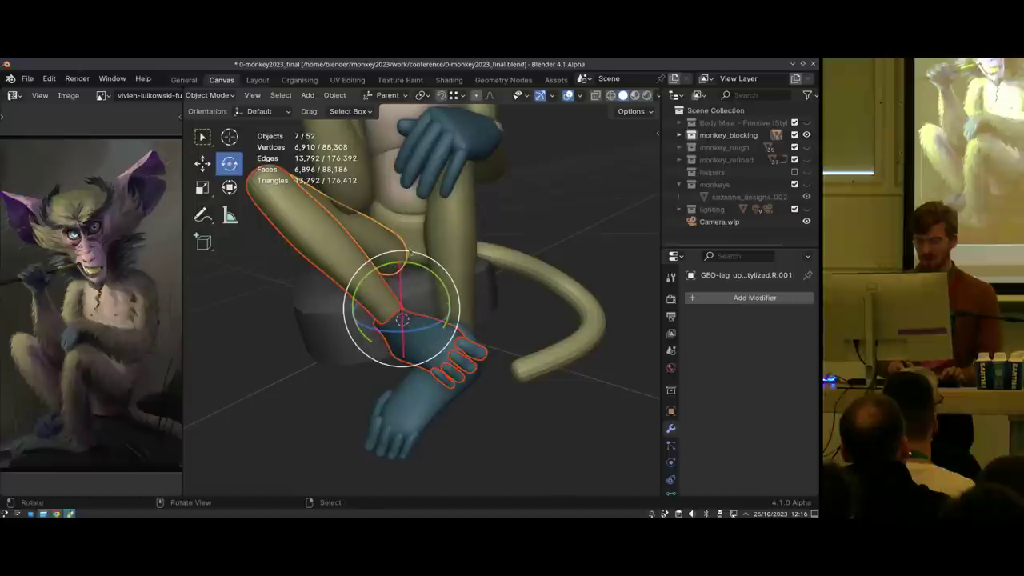
pyautogui.keyDown('shift'); pyautogui.rightClick(410, 253); pyautogui.keyUp('shift')
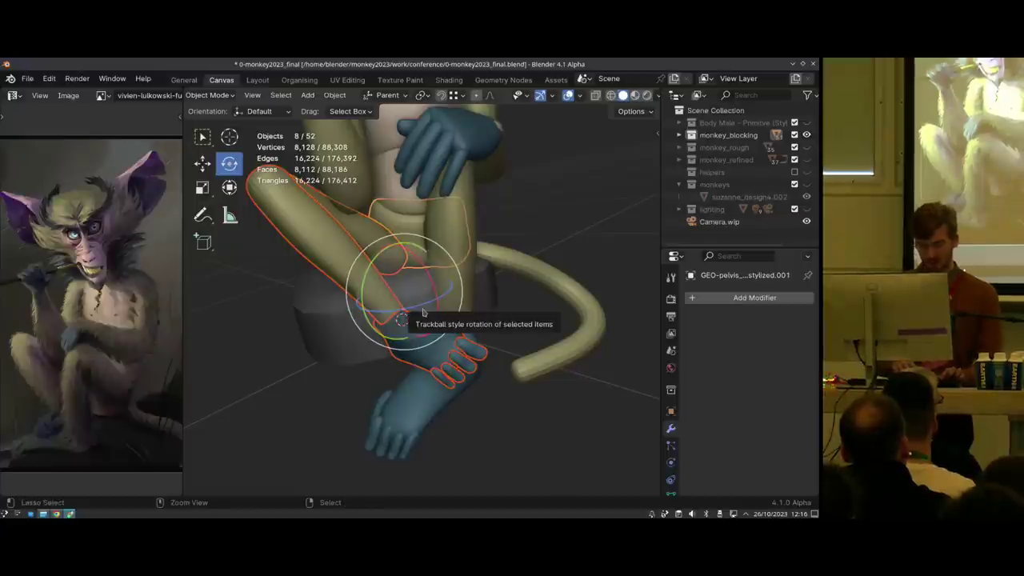
pyautogui.hotkey('ctrl', 'j')
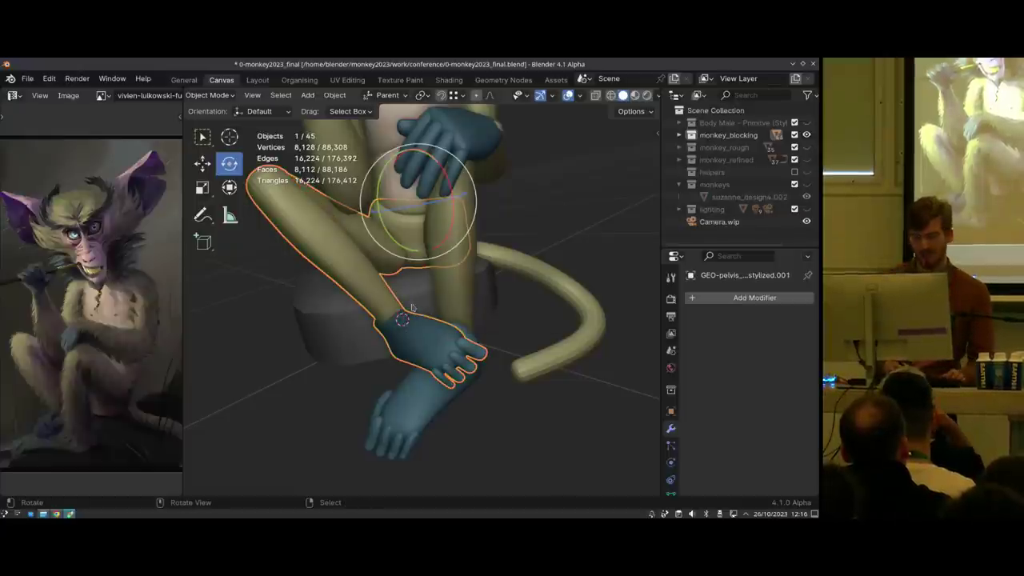
# Isolate the joined pelvis and right leg in local view and switch to Sculpt Mode
pyautogui.moveTo(412, 308); pyautogui.dragTo(400, 275, button='middle')
pyautogui.press('/')
pyautogui.moveTo(437, 313); pyautogui.dragTo(393, 281, button='middle')
pyautogui.hotkey('ctrl', 'Tab')
pyautogui.moveTo(385, 344)
pyautogui.mouseDown(button='middle')
pyautogui.moveTo(347, 371)
pyautogui.moveTo(364, 384)
pyautogui.moveTo(509, 228)
pyautogui.mouseUp(button='middle')
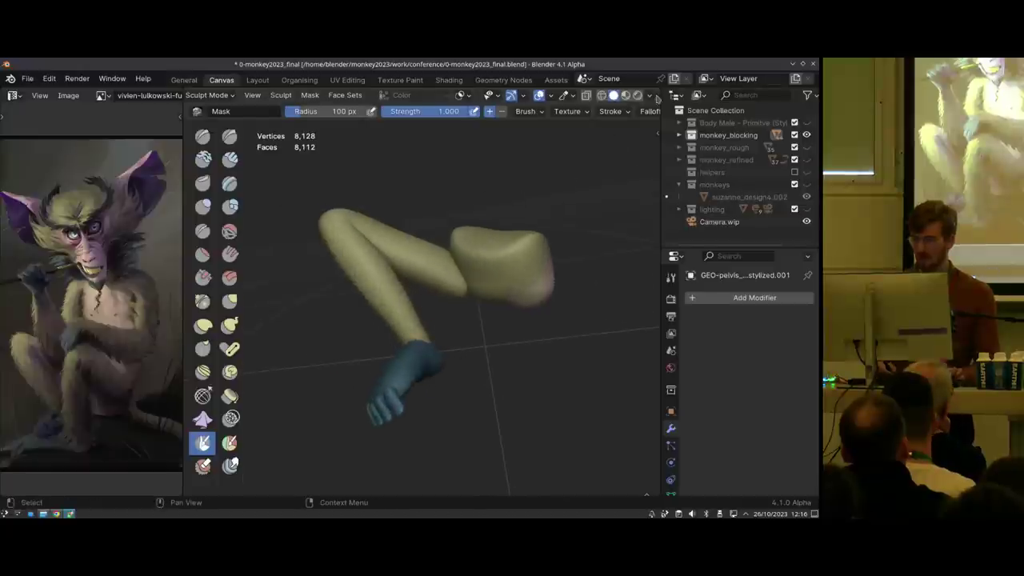
# Set the viewport shading color to Single white and adjust the sculpt overlay opacity
pyautogui.click(652, 97)
pyautogui.click(592, 280)
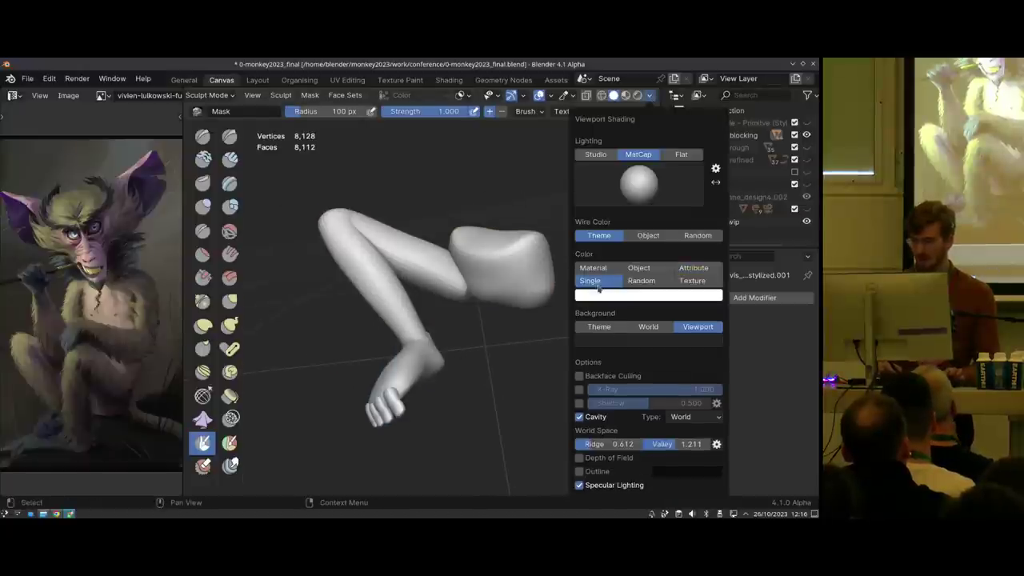
pyautogui.rightClick(398, 192)
pyautogui.moveTo(404, 260); pyautogui.dragTo(490, 261)
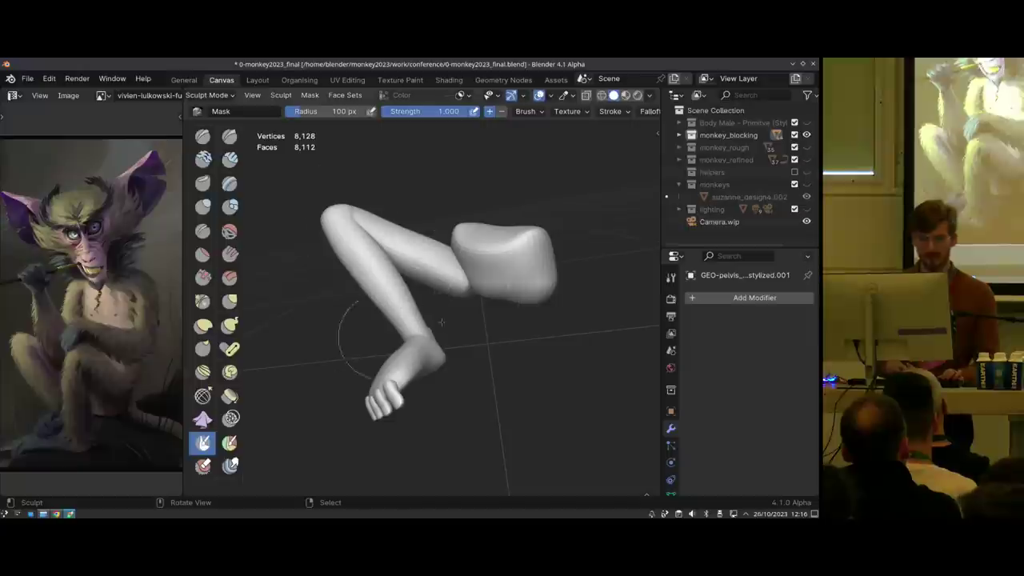
pyautogui.moveTo(460, 320); pyautogui.dragTo(432, 284, button='middle')
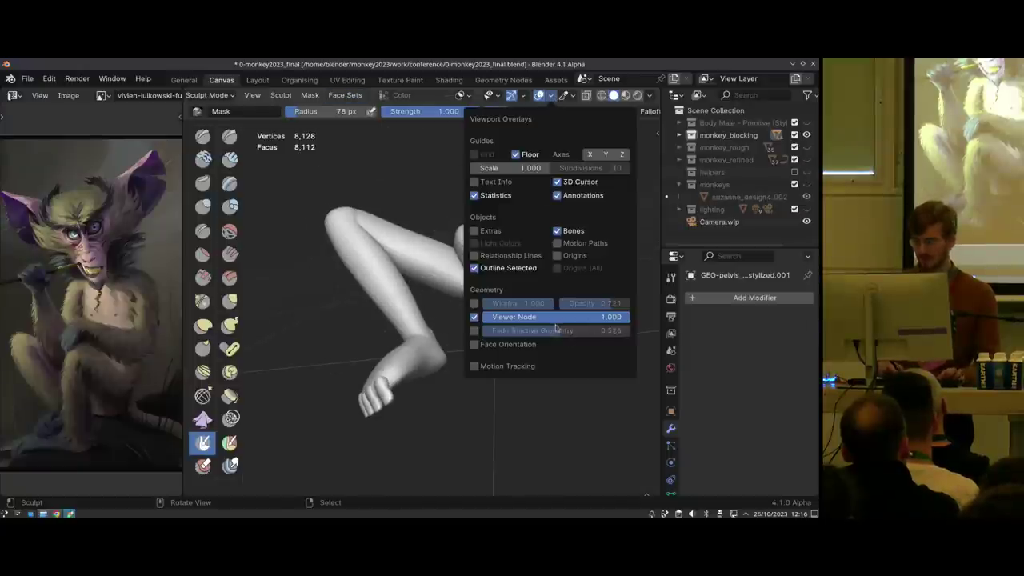
pyautogui.click(570, 96)
pyautogui.moveTo(557, 152); pyautogui.dragTo(585, 153)
pyautogui.moveTo(445, 289); pyautogui.dragTo(441, 280, button='middle')
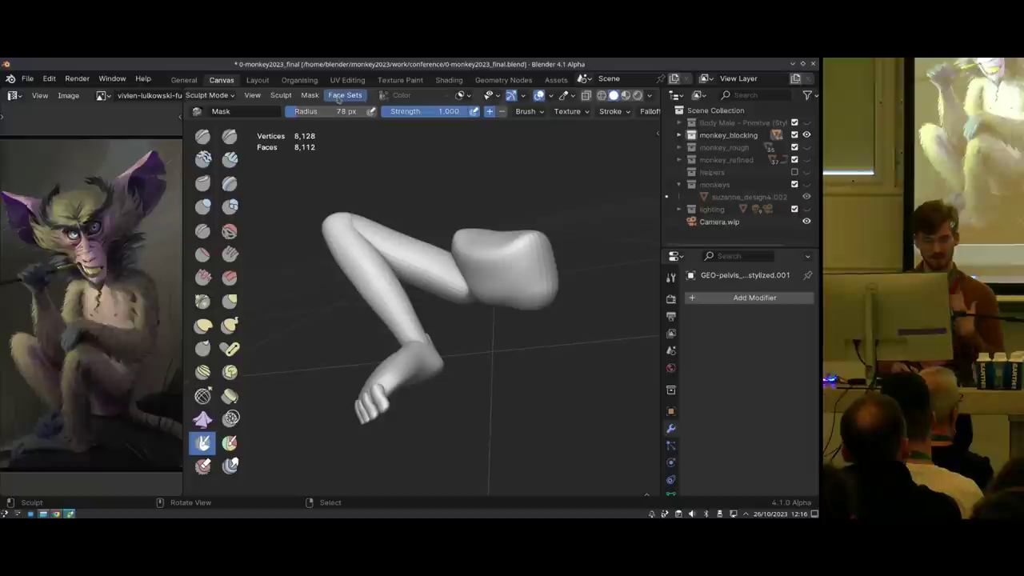
# Initialize face sets by loose parts on the joined pelvis and leg mesh
pyautogui.click(338, 97)
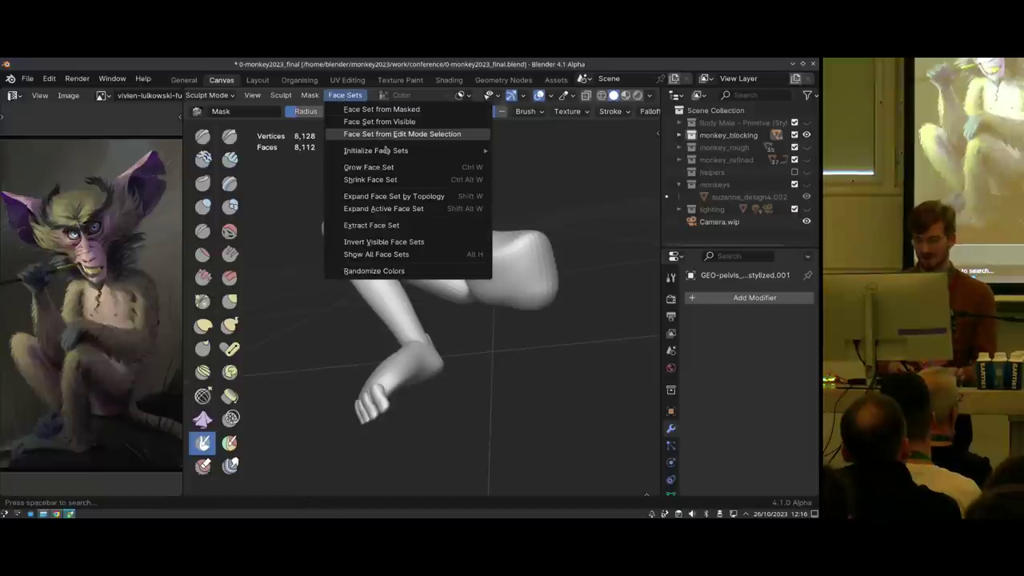
pyautogui.moveTo(385, 151)
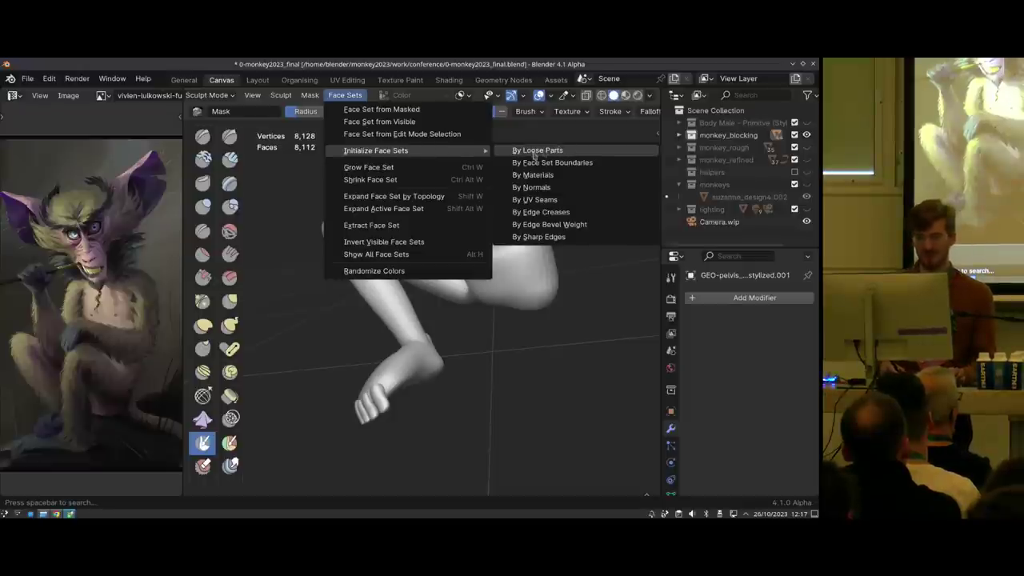
pyautogui.click(544, 152)
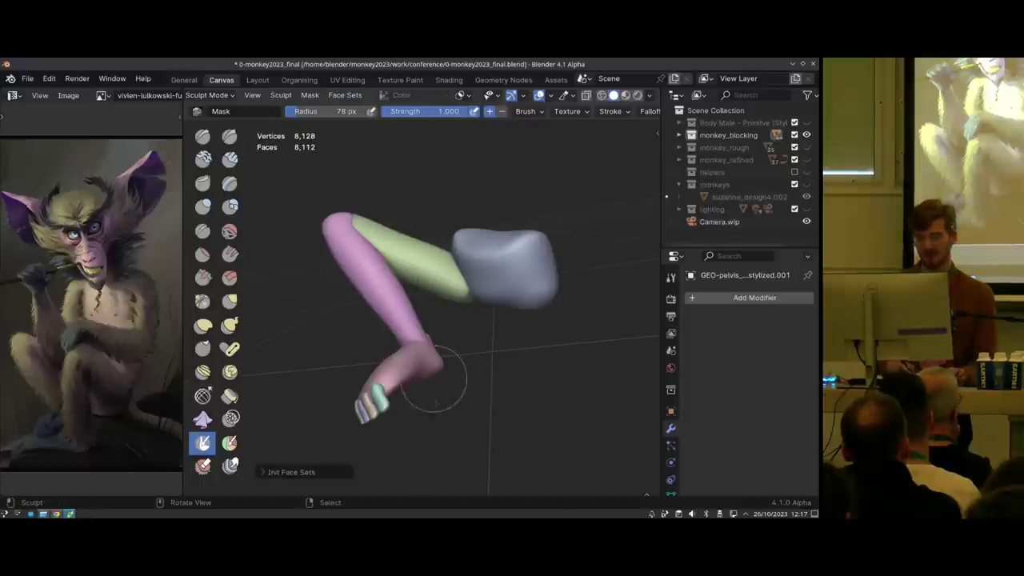
pyautogui.moveTo(373, 336); pyautogui.dragTo(613, 125, button='middle')
pyautogui.scroll(-4, 604, 114)
pyautogui.scroll(4, 594, 116)
pyautogui.scroll(-4, 469, 344)
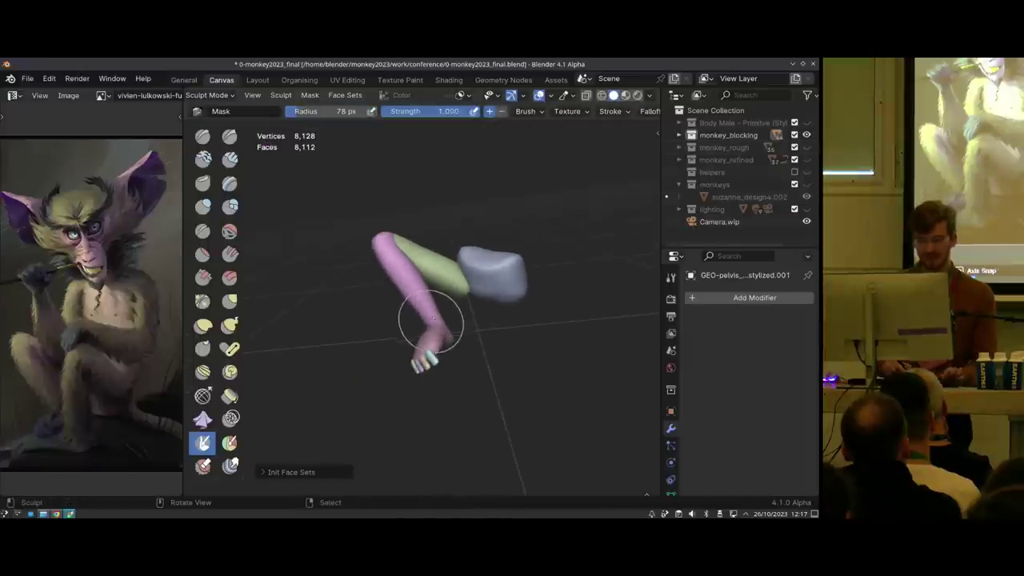
pyautogui.moveTo(417, 334); pyautogui.dragTo(456, 285, button='middle')
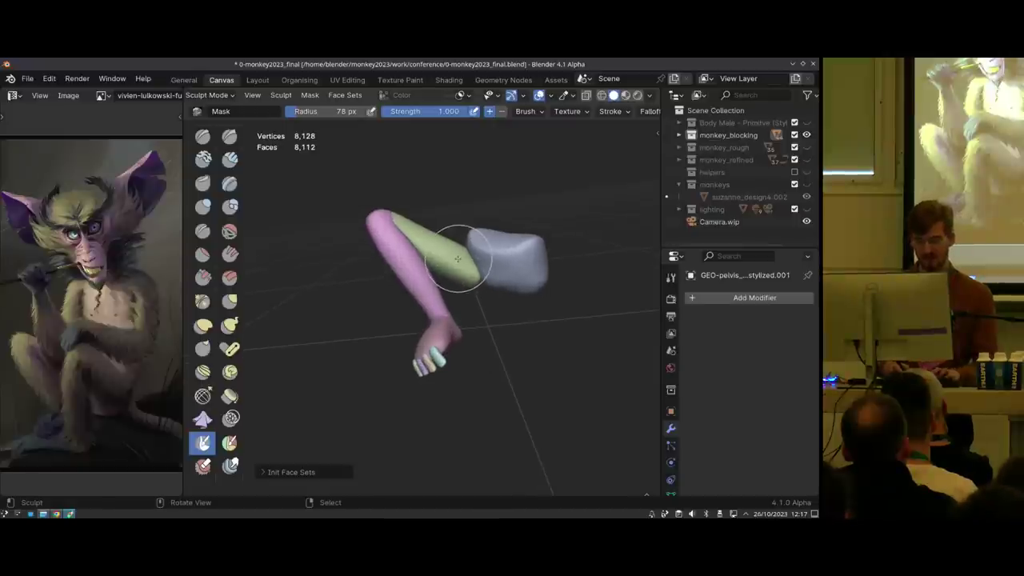
pyautogui.moveTo(448, 251); pyautogui.dragTo(437, 270, button='middle')
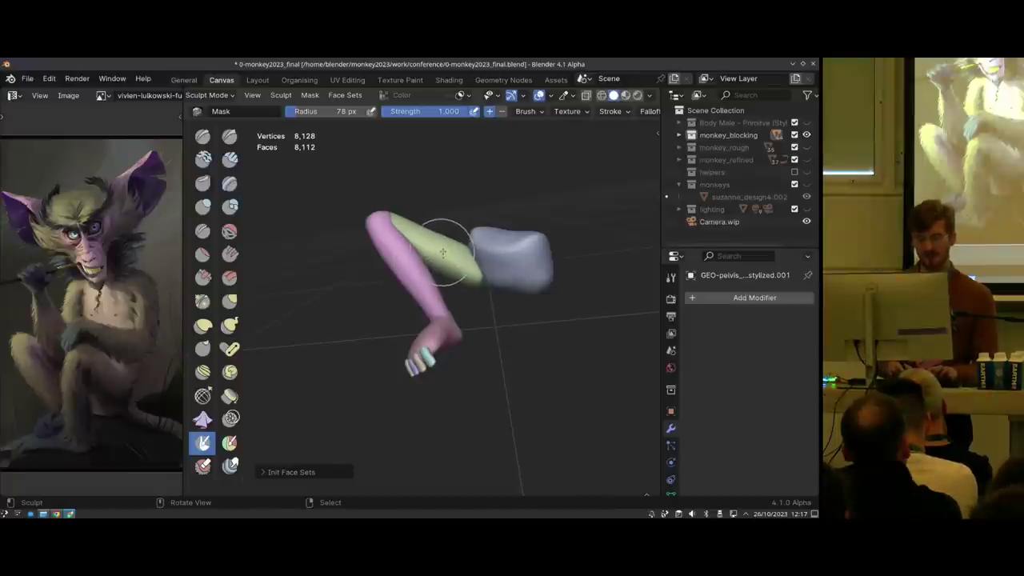
# Hide the face sets of the pelvis, upper leg and lower leg, and reveal all face sets again
pyautogui.press('h')
pyautogui.press('h')
pyautogui.press('h')
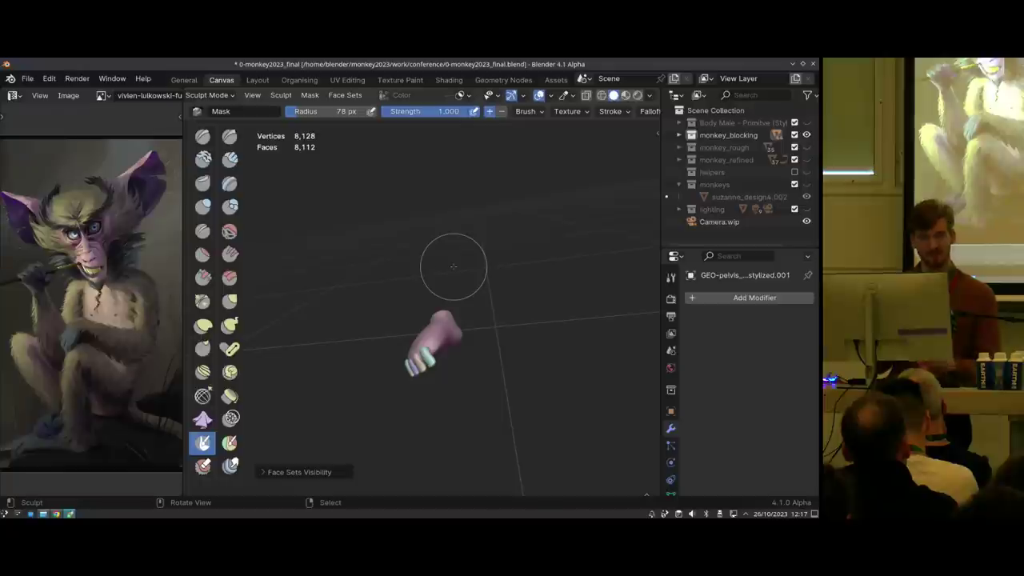
pyautogui.hotkey('alt', 'h')
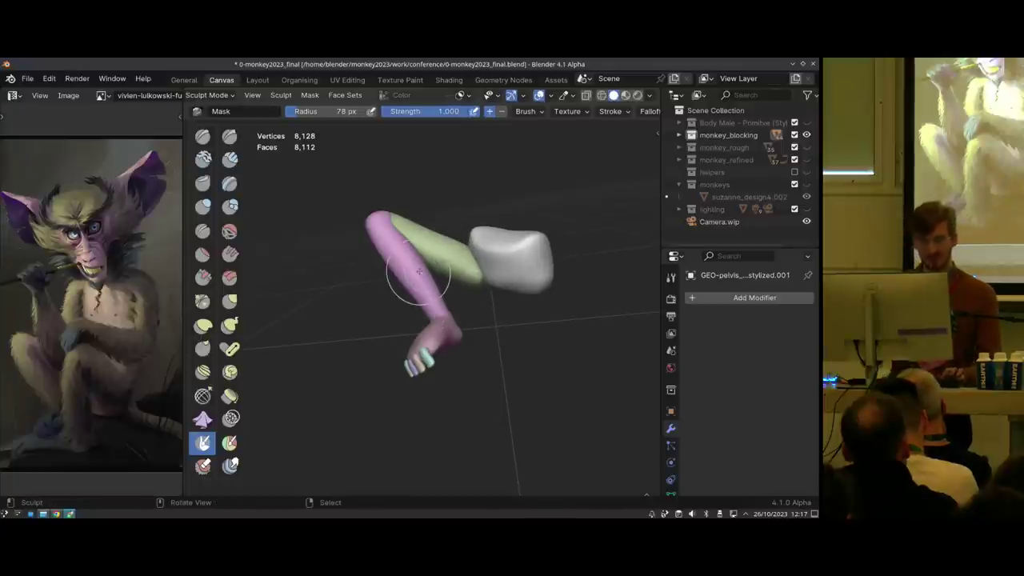
# Hide leg face sets and reveal them, isolate only the upper leg's face set, and show all face sets again
pyautogui.moveTo(477, 286); pyautogui.dragTo(425, 286, button='middle')
pyautogui.press('h')
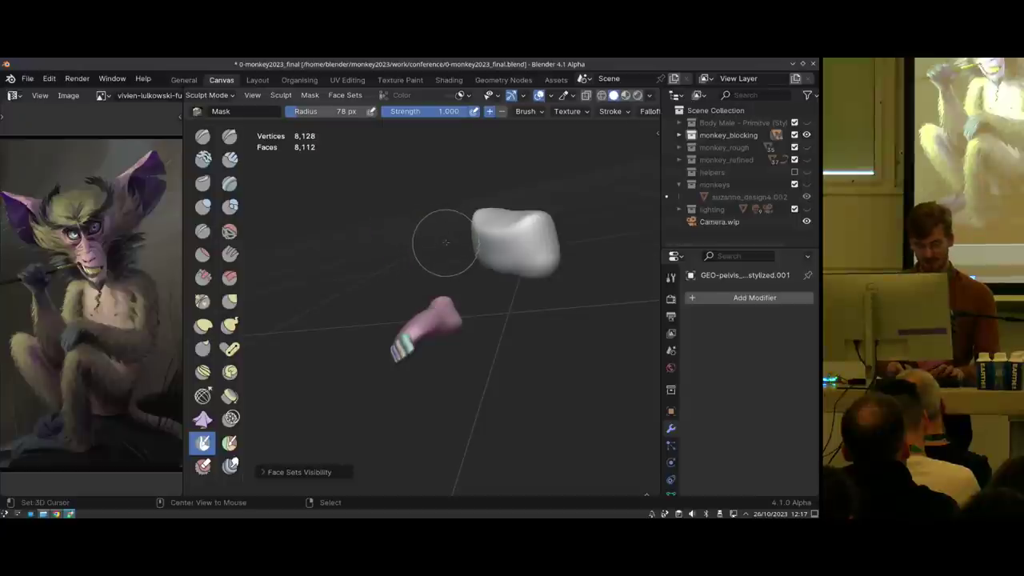
pyautogui.hotkey('alt', 'h')
pyautogui.hotkey('shift', 'h')
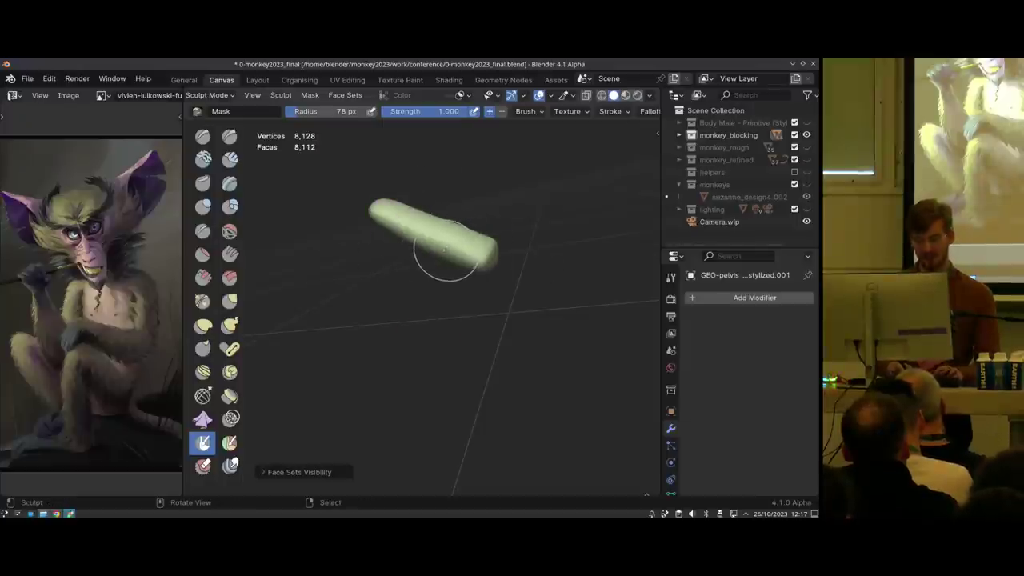
pyautogui.hotkey('alt', 'h')
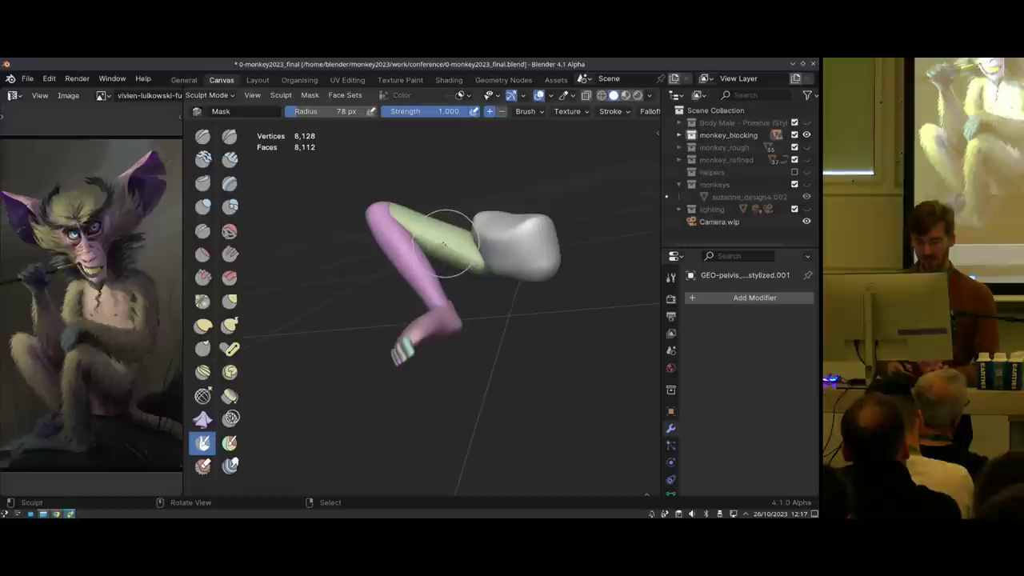
# Hide three more face sets one after another and bring everything back into view
pyautogui.press('h')
pyautogui.press('h')
pyautogui.press('h')
pyautogui.hotkey('alt', 'h')
# Hide the foot and toe face sets, invert the visibility to isolate them, and restore the full mesh
pyautogui.keyDown('shift'); pyautogui.moveTo(421, 323); pyautogui.dragTo(436, 276, button='middle'); pyautogui.keyUp('shift')
pyautogui.keyDown('ctrl'); pyautogui.moveTo(437, 276); pyautogui.dragTo(471, 299, button='middle'); pyautogui.keyUp('ctrl')
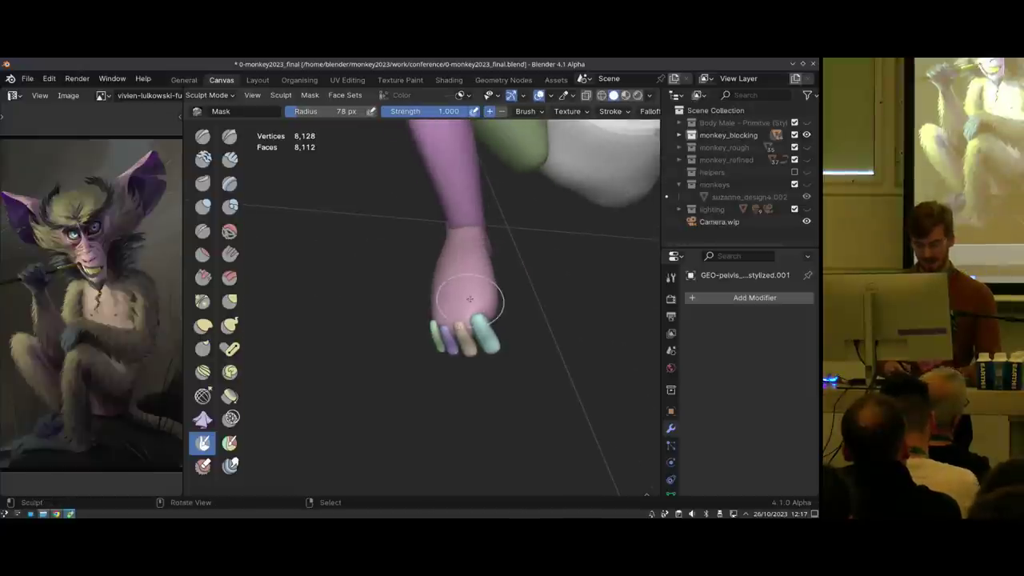
pyautogui.press('h')
pyautogui.press('h')
pyautogui.press('h')
pyautogui.press('h')
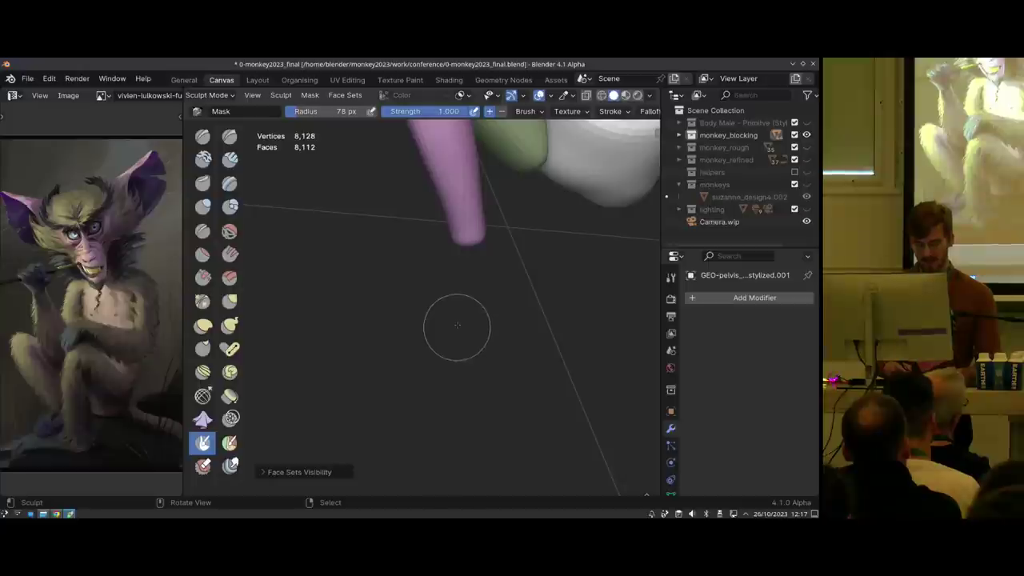
pyautogui.press('w')
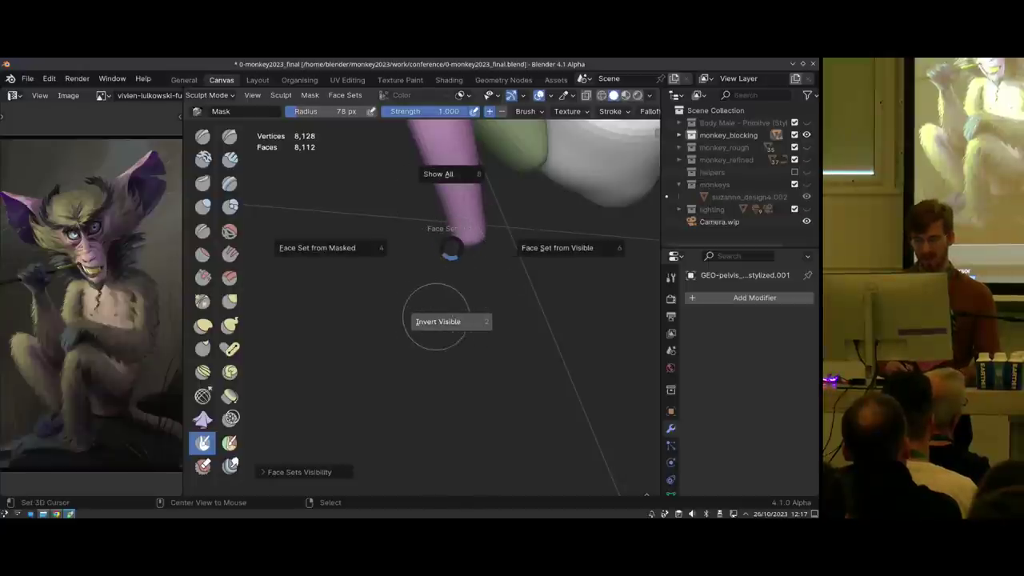
pyautogui.click(438, 321)
pyautogui.moveTo(450, 328)
pyautogui.mouseDown(button='middle')
pyautogui.moveTo(354, 269)
pyautogui.moveTo(344, 297)
pyautogui.mouseUp(button='middle')
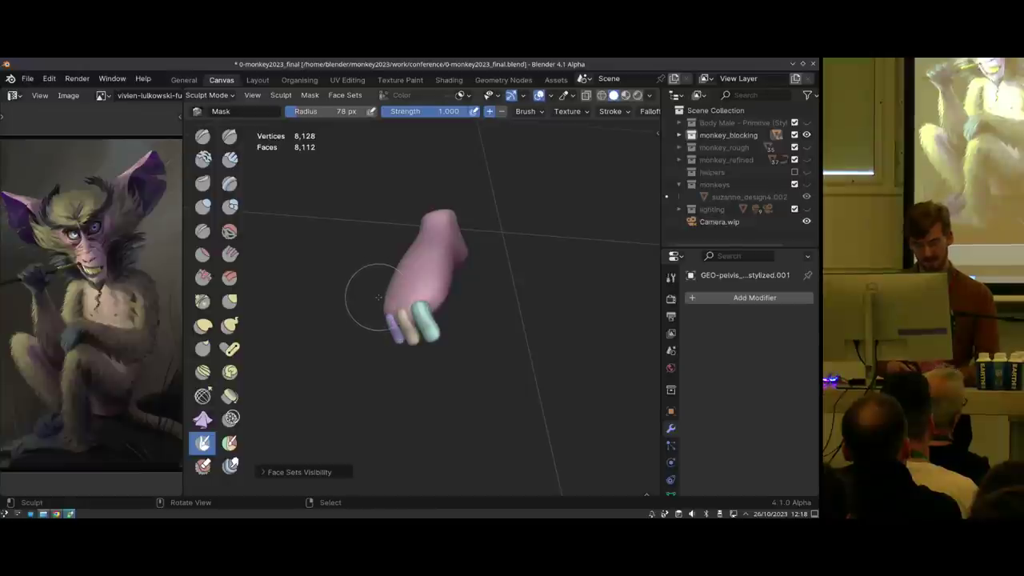
pyautogui.hotkey('ctrl', 'z')
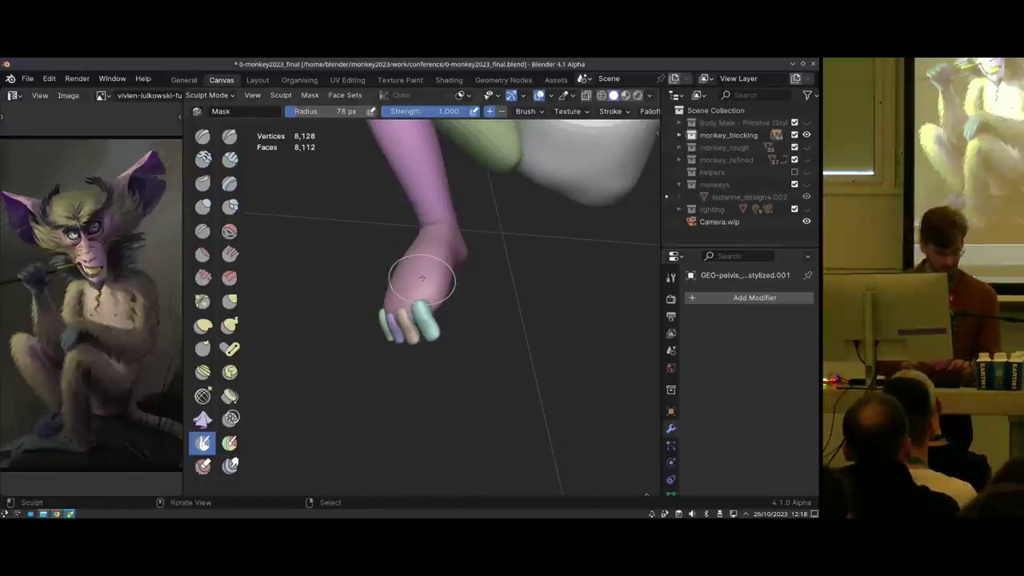
# Set the voxel size to 0.00505 m, voxel remesh the pelvis and leg mesh, and undo the remesh
pyautogui.moveTo(441, 344)
pyautogui.mouseDown(button='middle')
pyautogui.moveTo(453, 309)
pyautogui.moveTo(434, 281)
pyautogui.mouseUp(button='middle')
pyautogui.press('r')
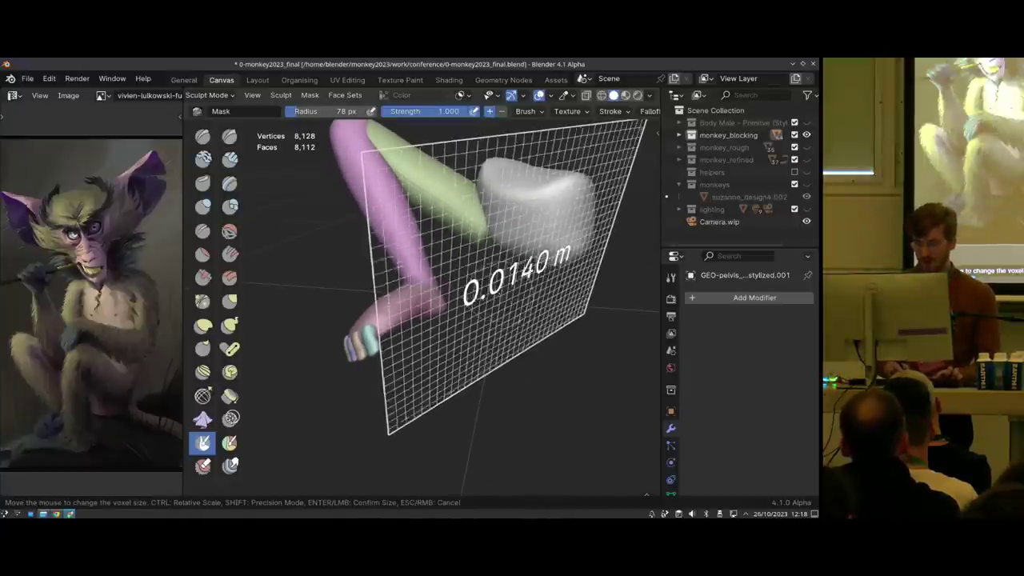
pyautogui.click(503, 300)
pyautogui.press('r')
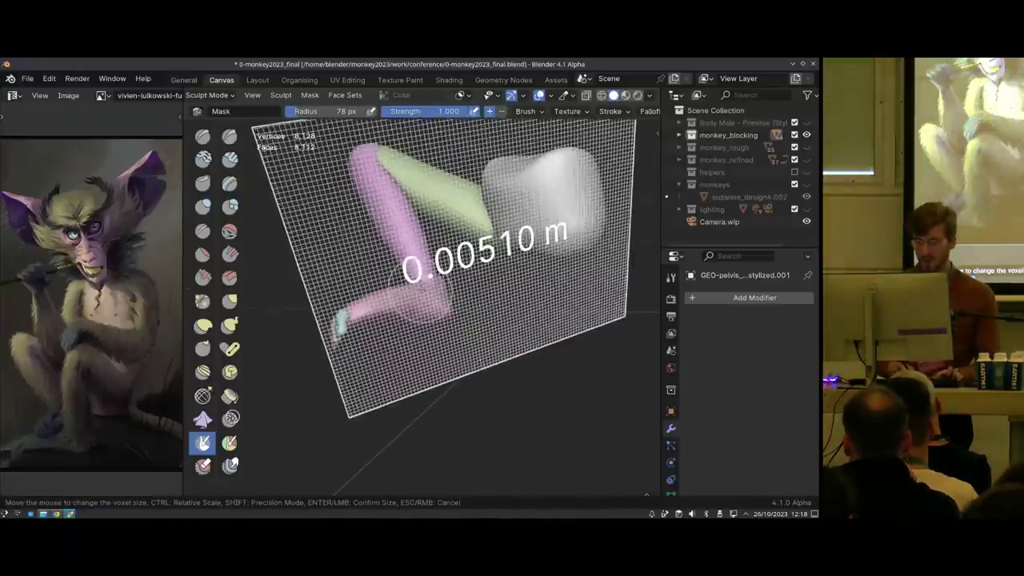
pyautogui.click(449, 307)
pyautogui.hotkey('ctrl', 'r')
pyautogui.hotkey('ctrl', 'z')
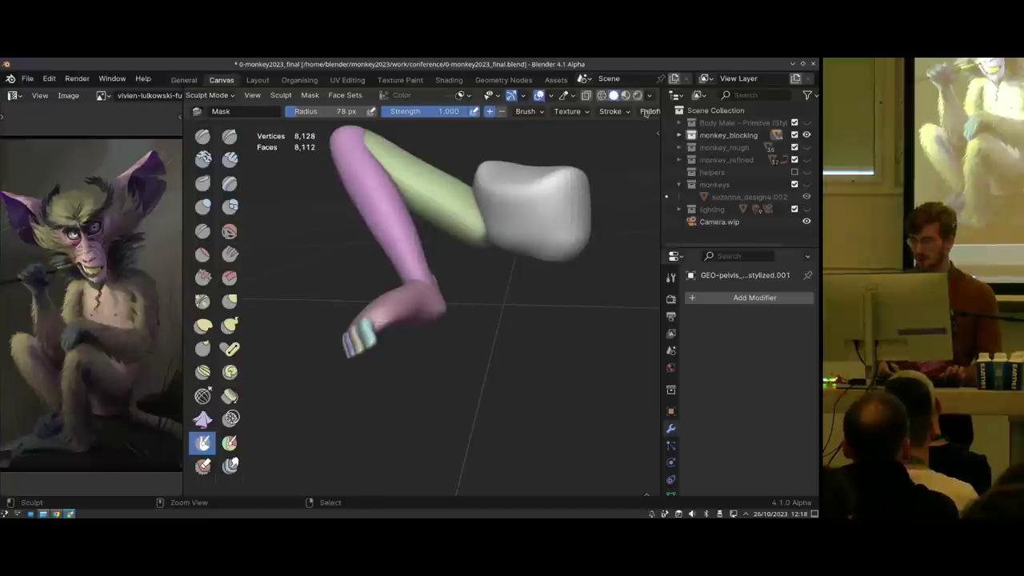
# Enable preserving volume, paint mask, face sets and color attributes in the leg mesh's remesh settings
pyautogui.moveTo(595, 110); pyautogui.dragTo(512, 113, button='middle')
pyautogui.click(605, 112)
pyautogui.moveTo(615, 176); pyautogui.dragTo(613, 215)
pyautogui.moveTo(544, 280); pyautogui.dragTo(559, 282, button='middle')
pyautogui.moveTo(496, 260)
pyautogui.mouseDown(button='middle')
pyautogui.moveTo(470, 258)
pyautogui.moveTo(475, 296)
pyautogui.mouseUp(button='middle')
# Leave local view, select all objects, and enable preserving paint mask, face sets and color attributes for every selected object's remesh
pyautogui.hotkey('ctrl', 'Tab')
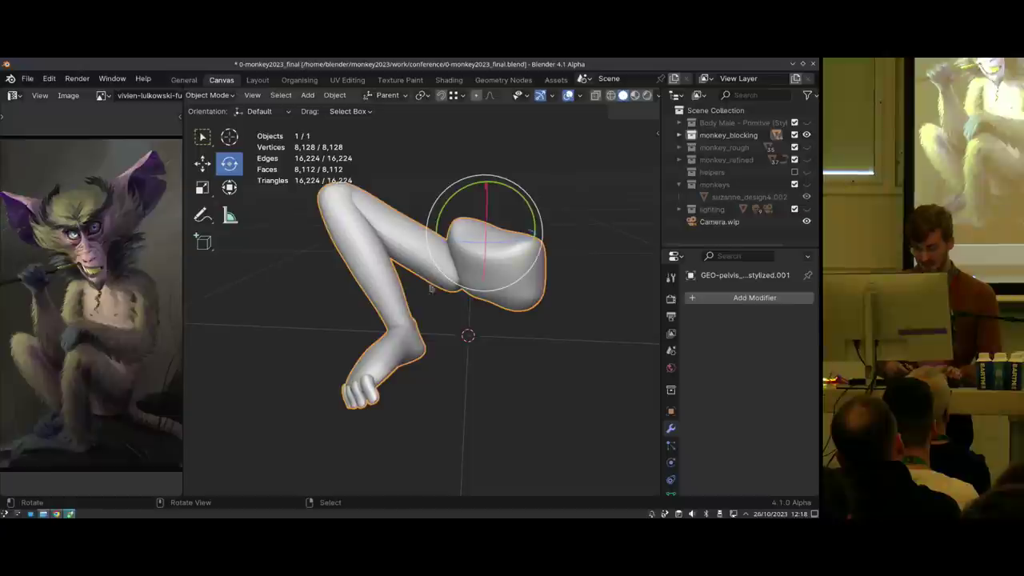
pyautogui.press('/')
pyautogui.press('a')
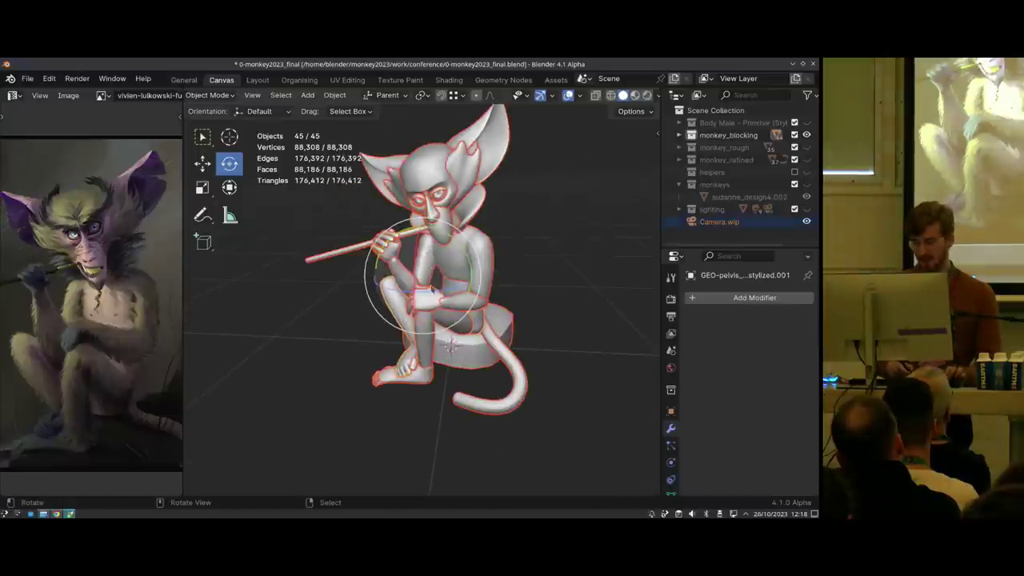
pyautogui.scroll(2, 438, 248)
pyautogui.hotkey('ctrl', 'Tab')
pyautogui.click(439, 321)
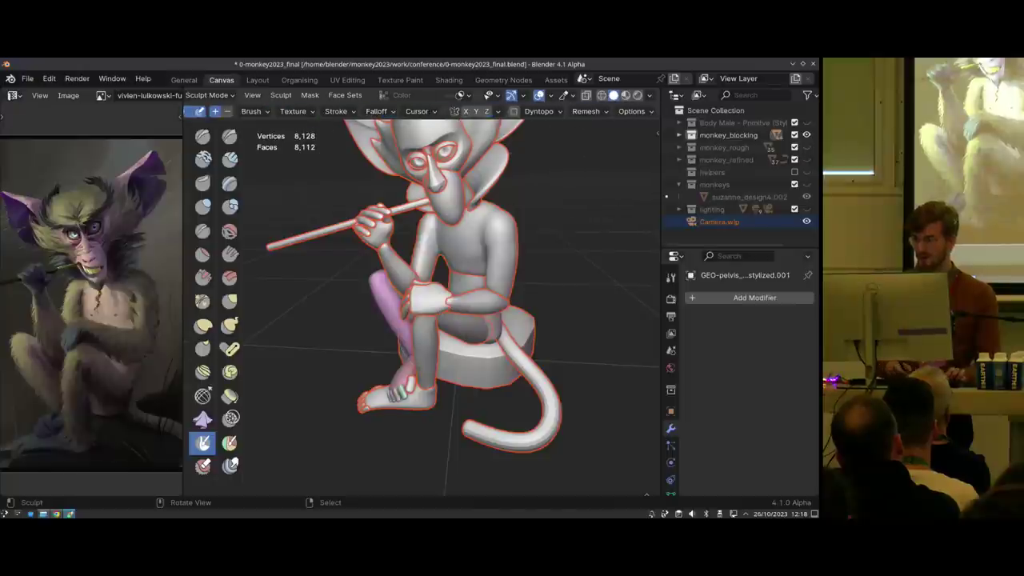
pyautogui.click(585, 111)
pyautogui.moveTo(581, 190); pyautogui.dragTo(581, 214)
pyautogui.moveTo(397, 304); pyautogui.dragTo(406, 304, button='middle')
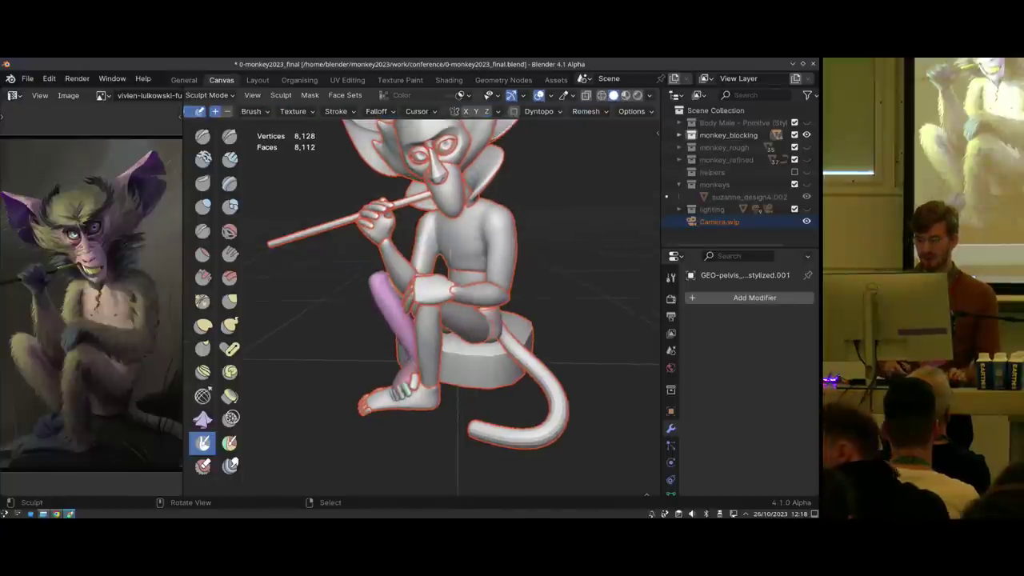
# Re-enter Sculpt Mode with everything selected and check the pelvis mesh's remesh preserve options
pyautogui.hotkey('ctrl', 'Tab')
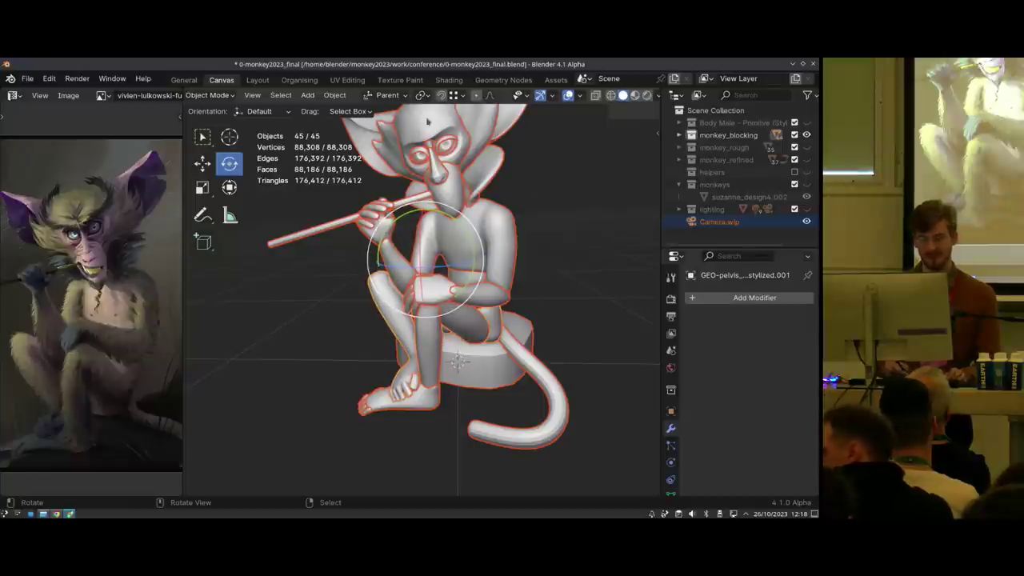
pyautogui.moveTo(482, 348); pyautogui.dragTo(392, 236, button='middle')
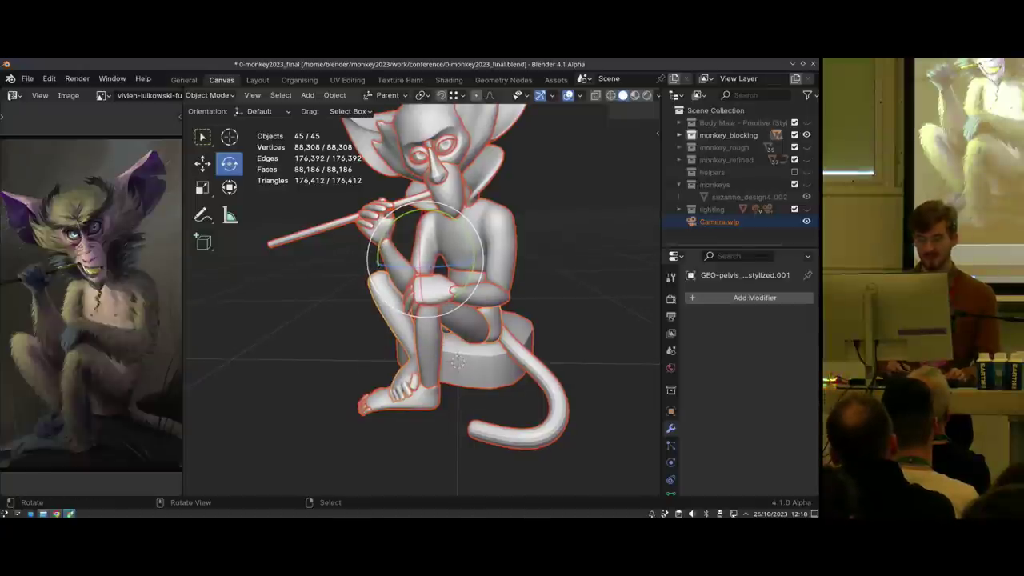
pyautogui.hotkey('ctrl', 'Tab')
pyautogui.click(393, 370)
pyautogui.moveTo(647, 110); pyautogui.dragTo(524, 112, button='middle')
pyautogui.moveTo(617, 124); pyautogui.dragTo(485, 114, button='middle')
pyautogui.click(598, 115)
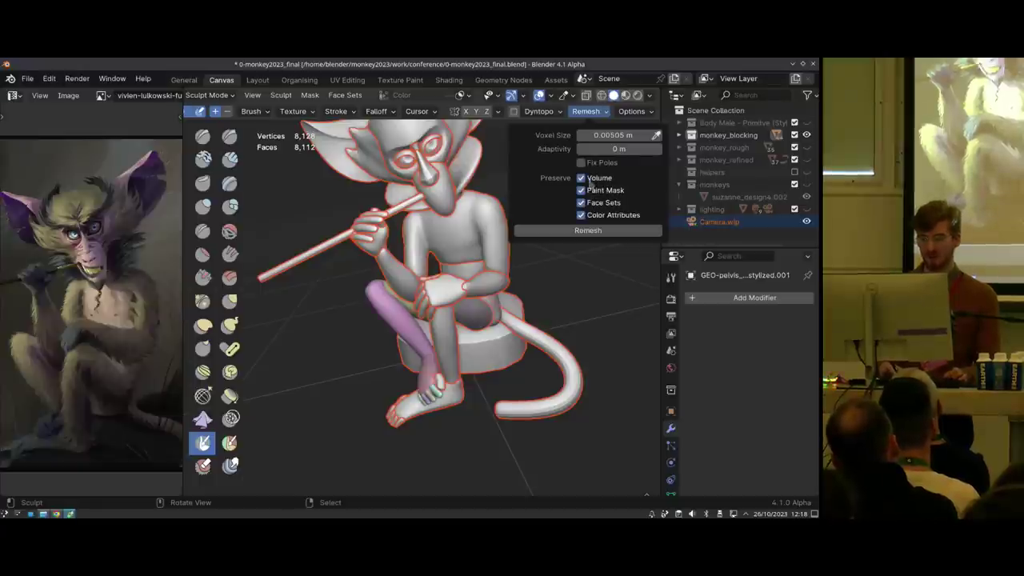
# Switch to the lower left arm and check its remesh preserve options in Sculpt Mode
pyautogui.moveTo(513, 272); pyautogui.dragTo(522, 271, button='middle')
pyautogui.hotkey('ctrl', 'Tab')
pyautogui.rightClick(487, 276)
pyautogui.hotkey('ctrl', 'Tab')
pyautogui.scroll(-6, 600, 112)
pyautogui.click(610, 111)
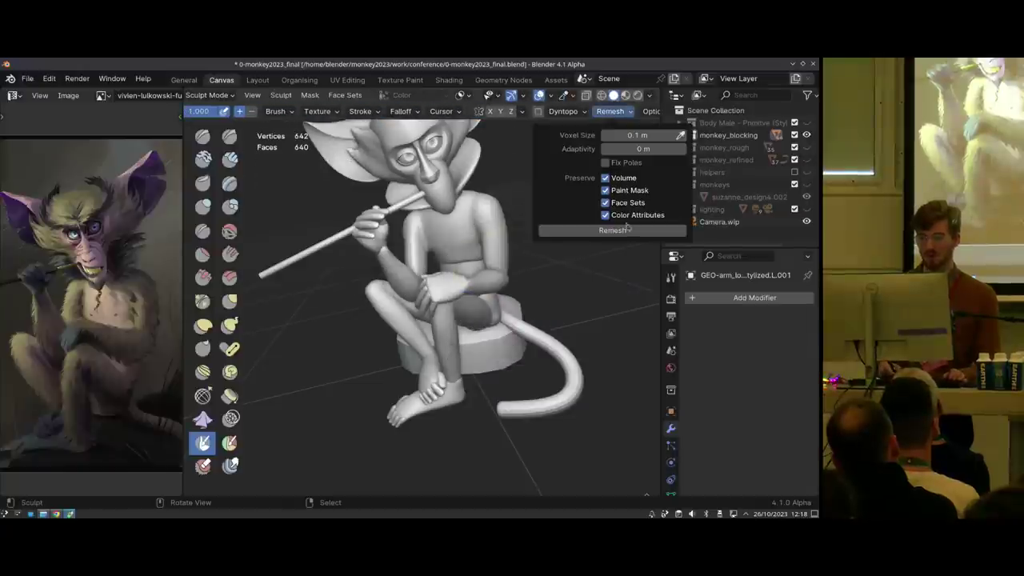
# Isolate the joined pelvis and leg again in Sculpt Mode and voxel remesh it with an adjusted voxel size
pyautogui.moveTo(461, 324); pyautogui.dragTo(464, 313, button='middle')
pyautogui.hotkey('ctrl', 'Tab')
pyautogui.rightClick(482, 308)
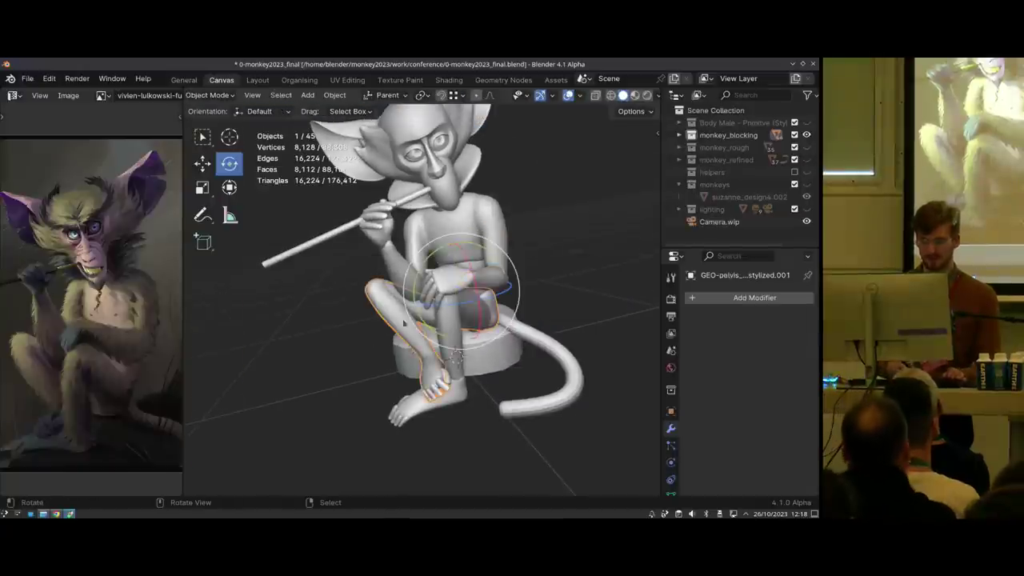
pyautogui.press('/')
pyautogui.hotkey('ctrl', 'Tab')
pyautogui.moveTo(458, 357)
pyautogui.keyDown('ctrl'); pyautogui.mouseDown(button='middle')
pyautogui.moveTo(453, 337)
pyautogui.moveTo(464, 329)
pyautogui.moveTo(407, 344)
pyautogui.moveTo(397, 324)
pyautogui.mouseUp(button='middle'); pyautogui.keyUp('ctrl')
pyautogui.press('r')
pyautogui.click(473, 323)
# Smooth the remeshed pelvis and leg with the Smooth Filter
pyautogui.press('q')
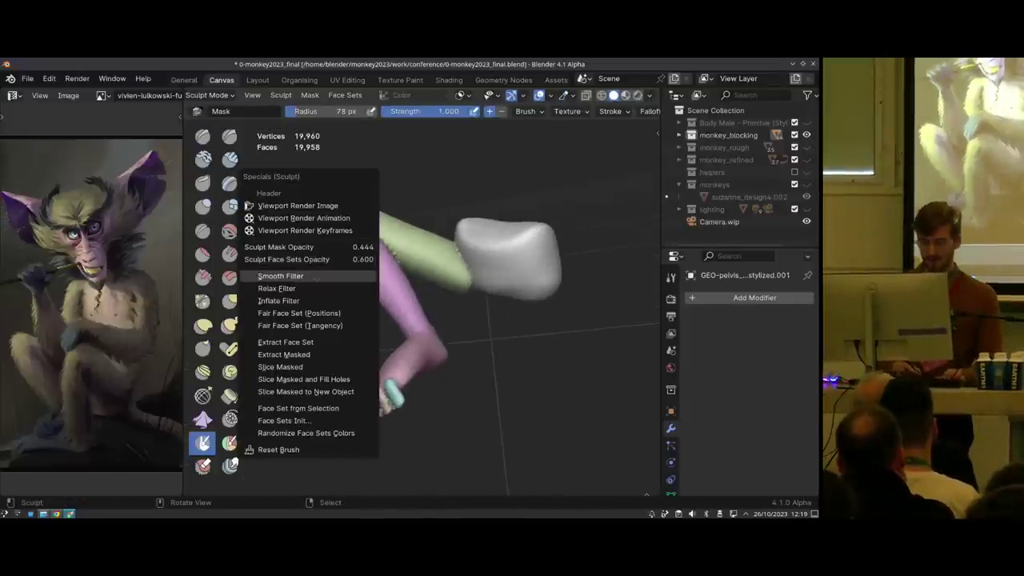
pyautogui.click(317, 278)
pyautogui.moveTo(317, 278)
pyautogui.mouseDown()
pyautogui.moveTo(378, 296)
pyautogui.moveTo(598, 297)
pyautogui.mouseUp()
pyautogui.moveTo(422, 306)
pyautogui.mouseDown(button='middle')
pyautogui.moveTo(435, 274)
pyautogui.moveTo(419, 320)
pyautogui.mouseUp(button='middle')
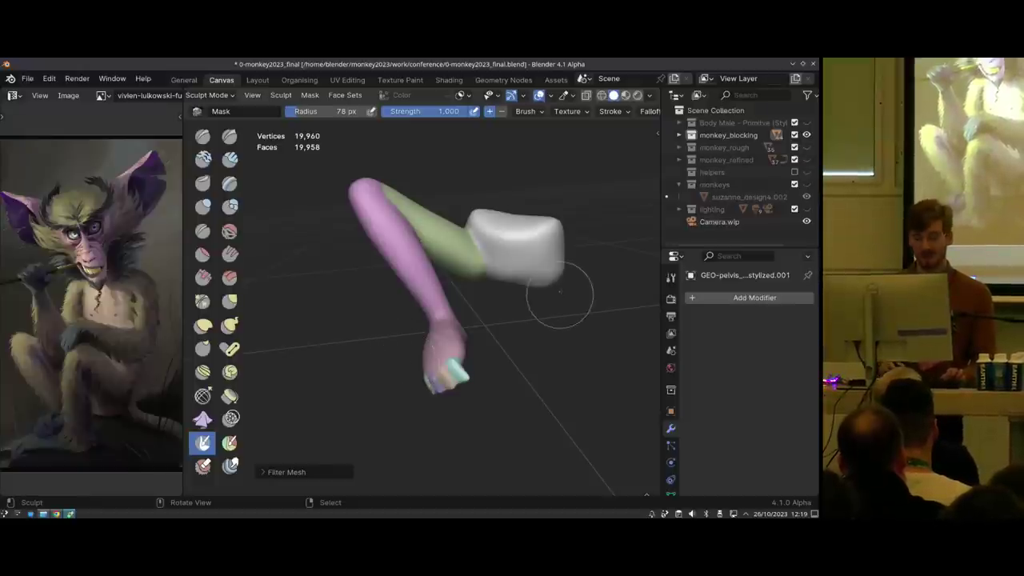
# Paint test strokes on the pelvis with the Mask brush at a 41 px radius and clear the mask
pyautogui.moveTo(561, 293); pyautogui.dragTo(375, 334, button='middle')
pyautogui.scroll(-3, 235, 386)
pyautogui.scroll(-2, 234, 386)
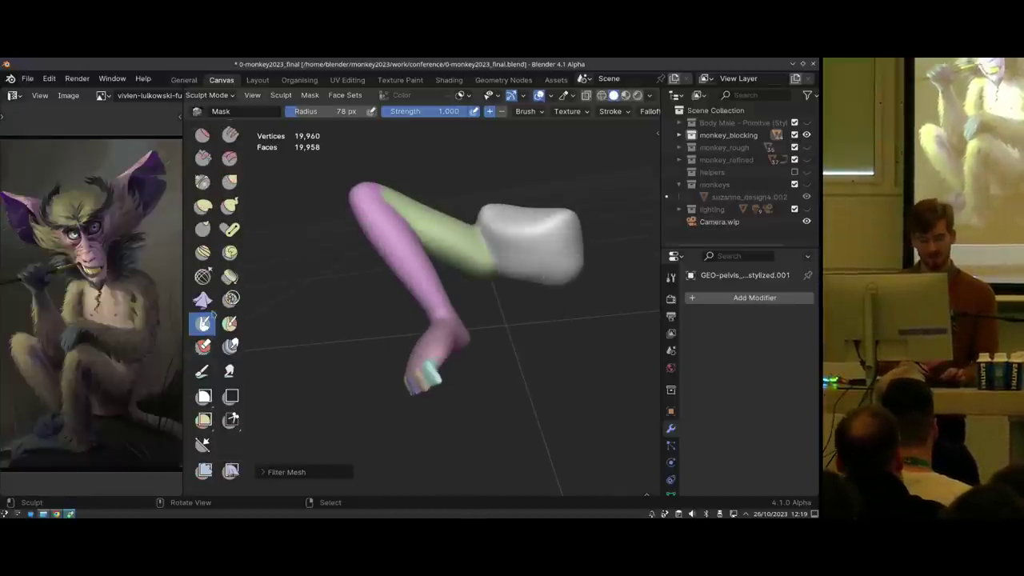
pyautogui.press('f')
pyautogui.click(554, 227)
pyautogui.moveTo(557, 229); pyautogui.dragTo(531, 276)
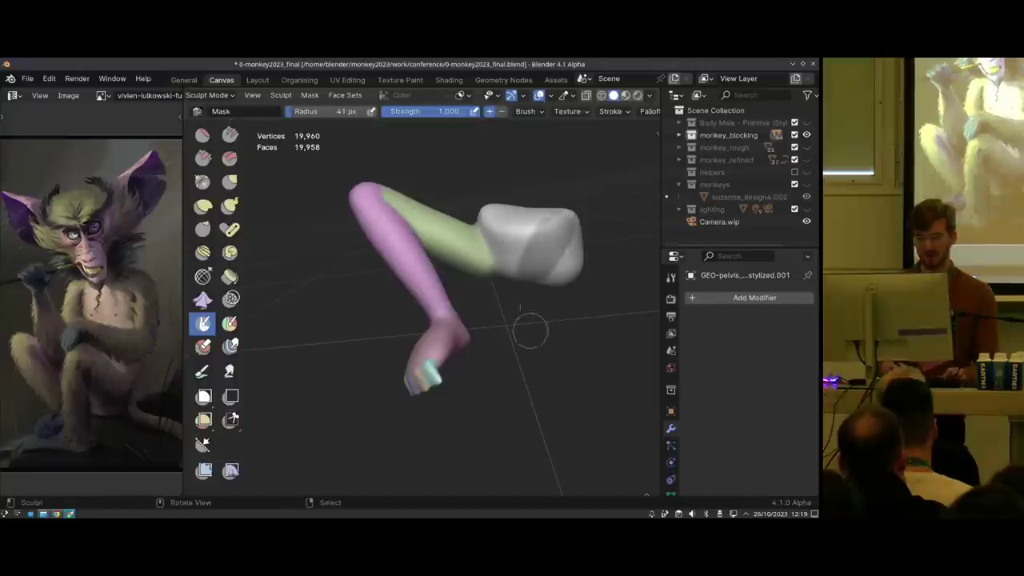
pyautogui.keyDown('shift'); pyautogui.moveTo(538, 267); pyautogui.dragTo(516, 276, button='middle'); pyautogui.keyUp('shift')
pyautogui.moveTo(518, 171)
pyautogui.keyDown('ctrl'); pyautogui.keyDown('shift'); pyautogui.mouseDown()
pyautogui.moveTo(599, 270)
pyautogui.moveTo(528, 200)
pyautogui.mouseUp(); pyautogui.keyUp('shift'); pyautogui.keyUp('ctrl')
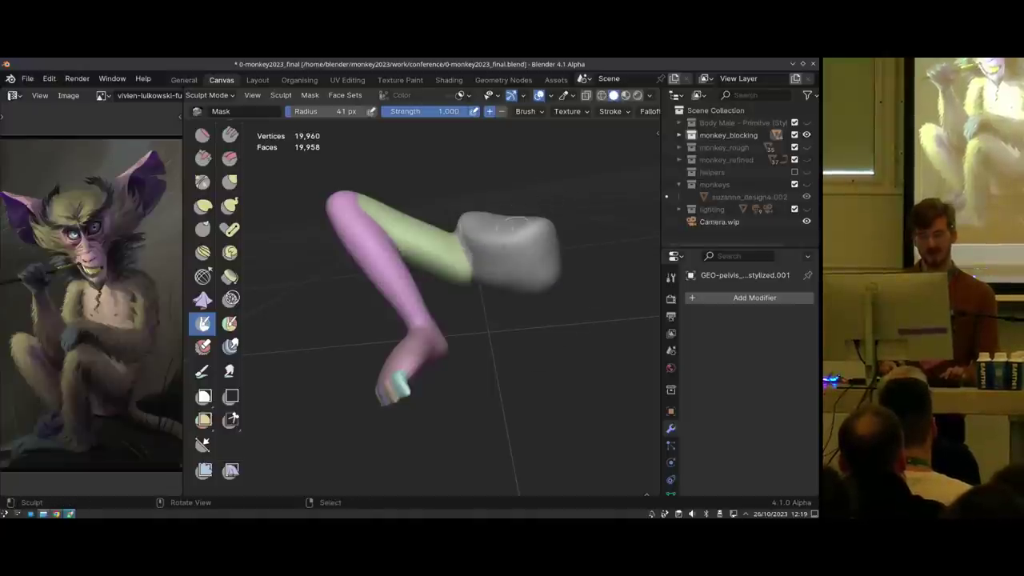
pyautogui.hotkey('alt', 'm')
pyautogui.moveTo(483, 265)
pyautogui.mouseDown(button='middle')
pyautogui.moveTo(504, 262)
pyautogui.moveTo(496, 240)
pyautogui.moveTo(482, 246)
pyautogui.mouseUp(button='middle')
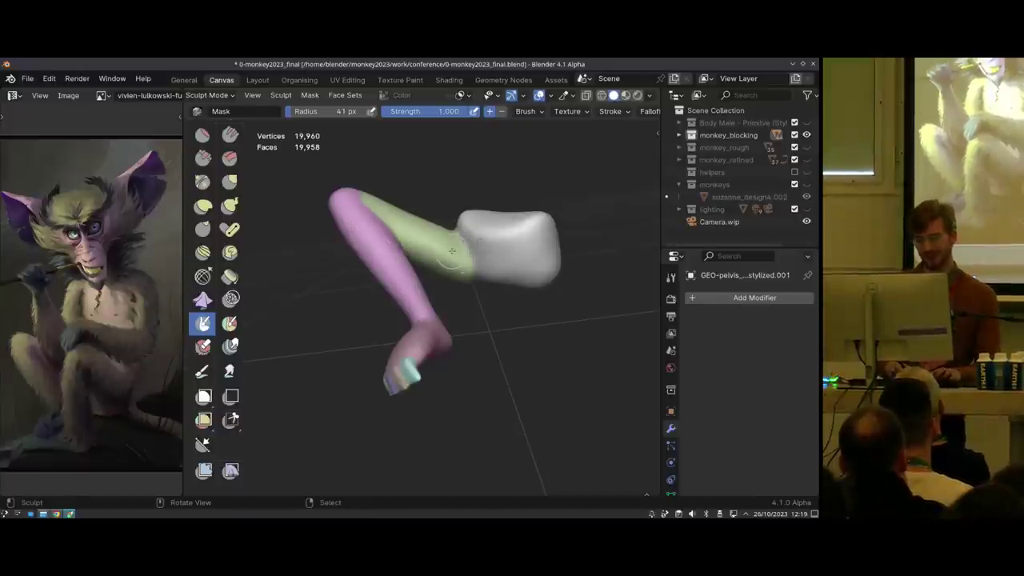
# Hide the pelvis and thigh face sets around the lower leg and reveal them again
pyautogui.press('h')
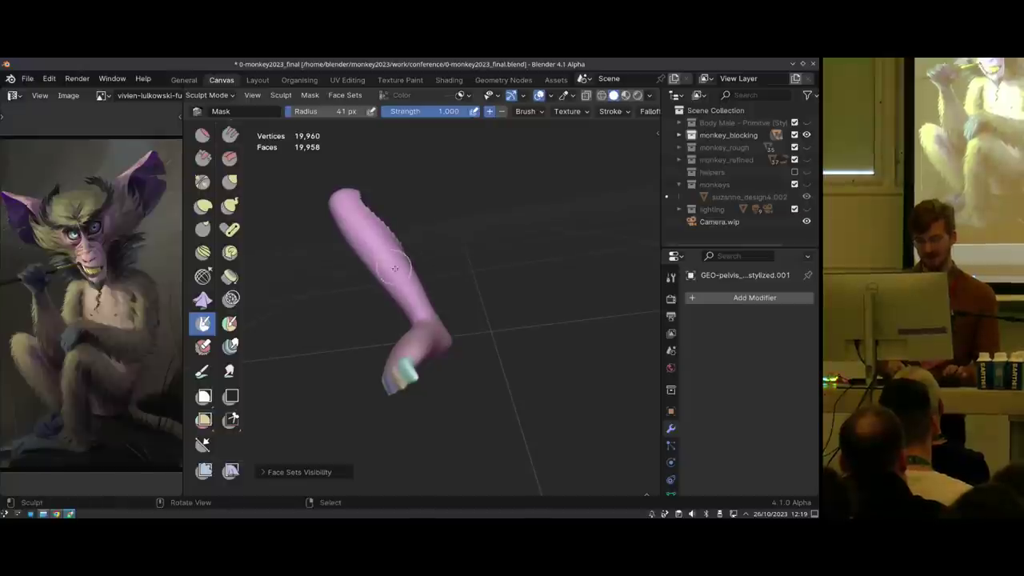
pyautogui.press('a')
pyautogui.click(352, 260)
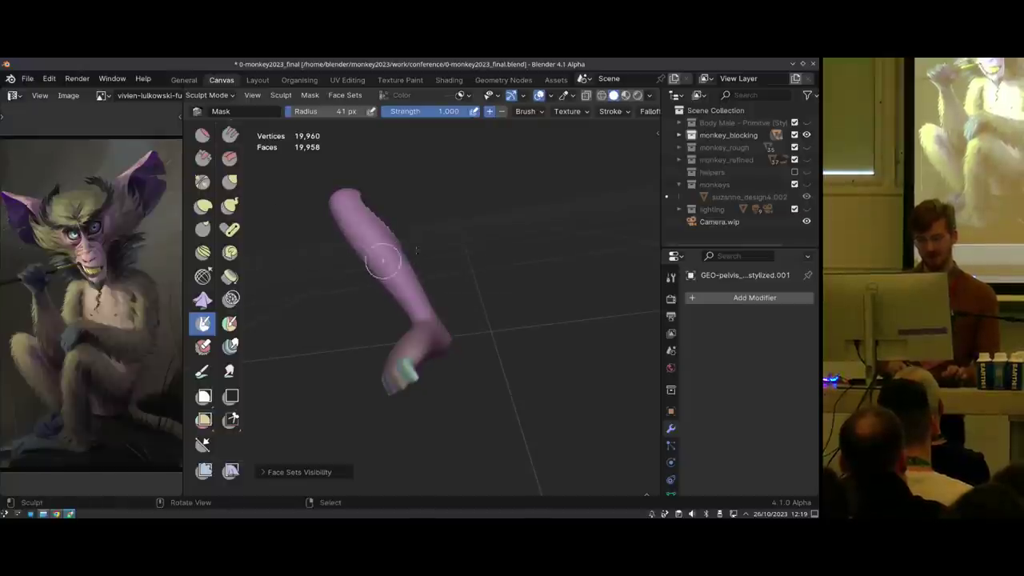
pyautogui.hotkey('alt', 'h')
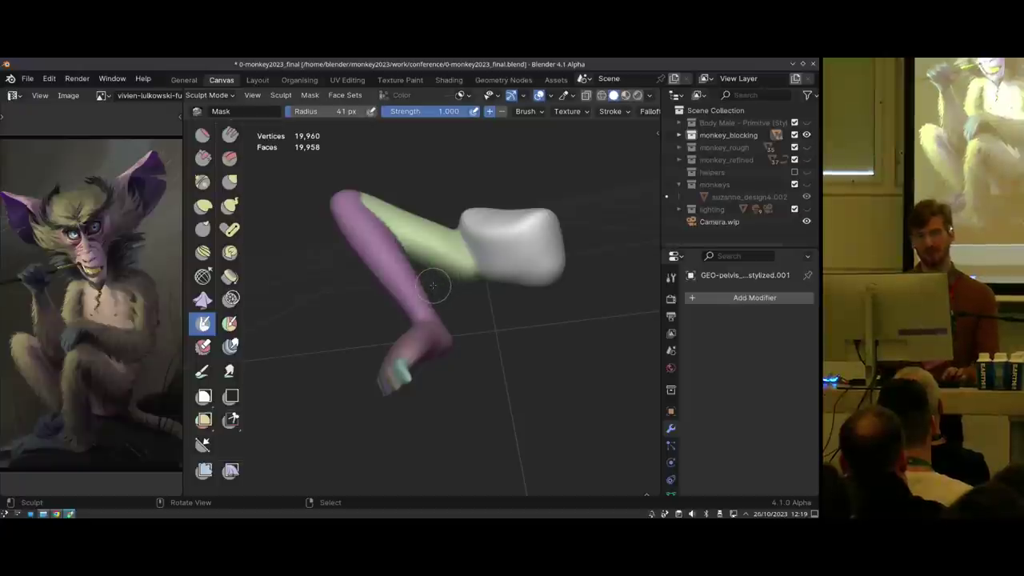
pyautogui.moveTo(432, 272); pyautogui.dragTo(502, 253, button='middle')
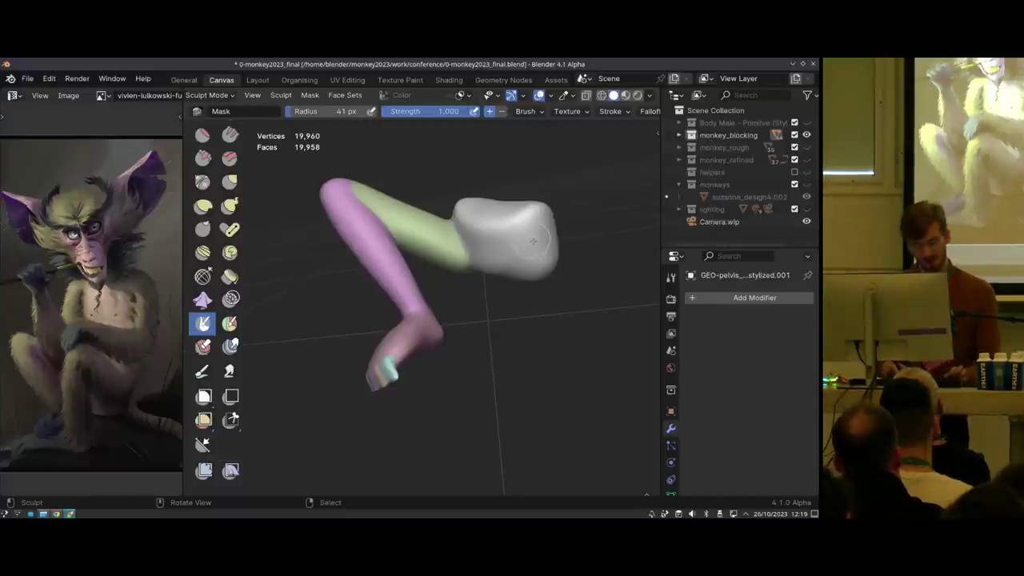
# Try Expand Mask by topology from the pelvis across the leg, clearing the mask between attempts
pyautogui.hotkey('shift', 'a')
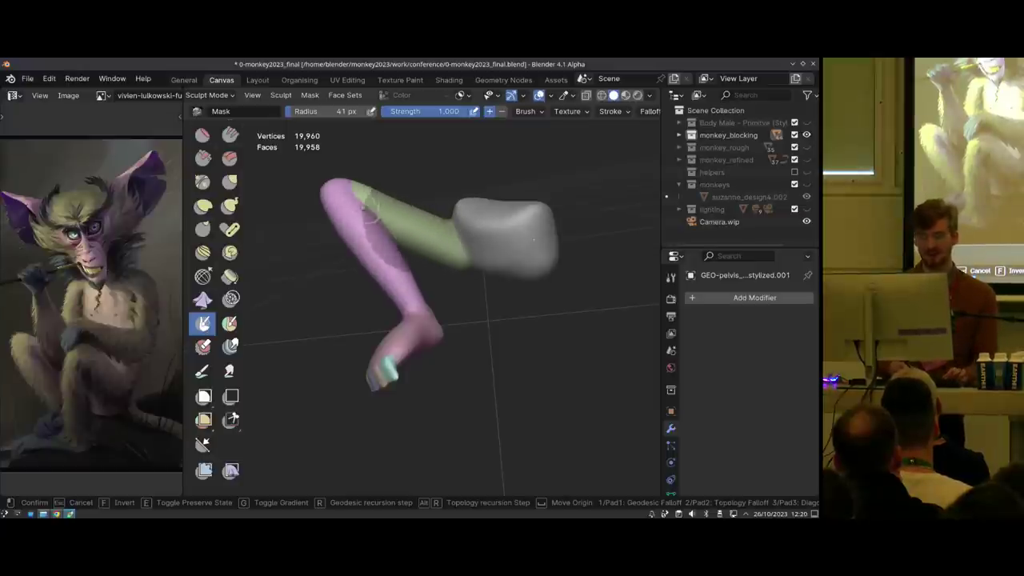
pyautogui.click(480, 228)
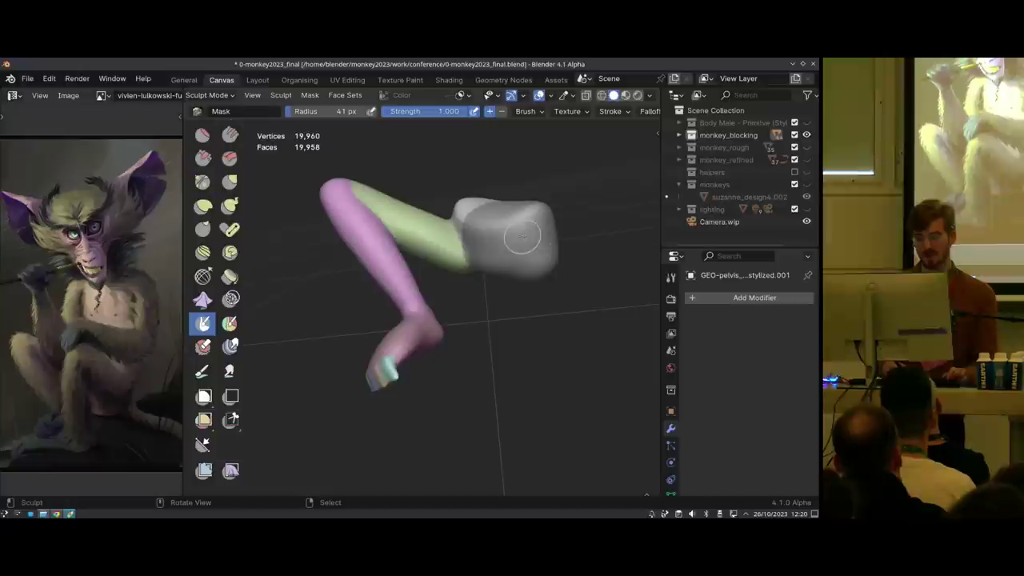
pyautogui.hotkey('alt', 'm')
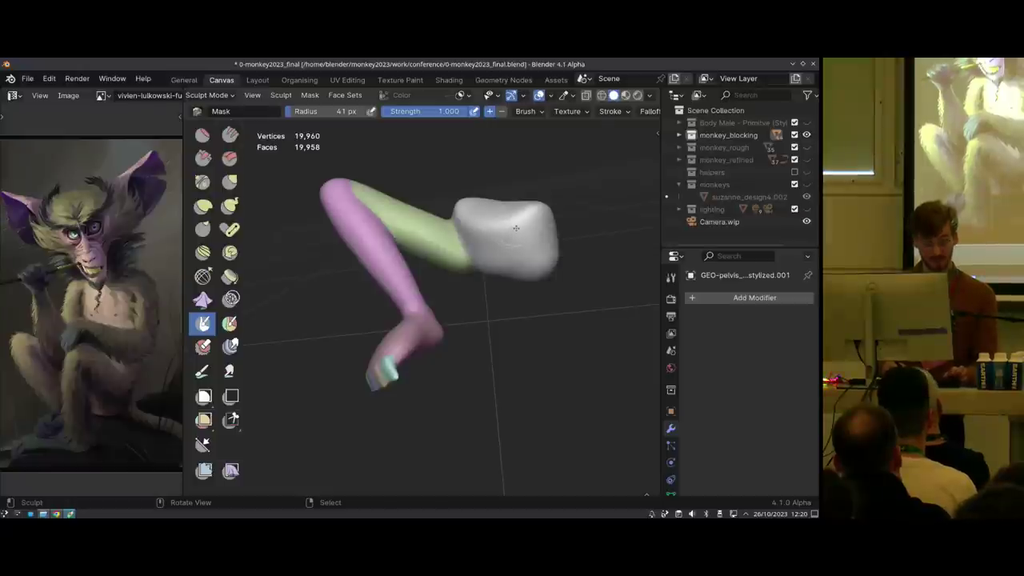
pyautogui.hotkey('shift', 'a')
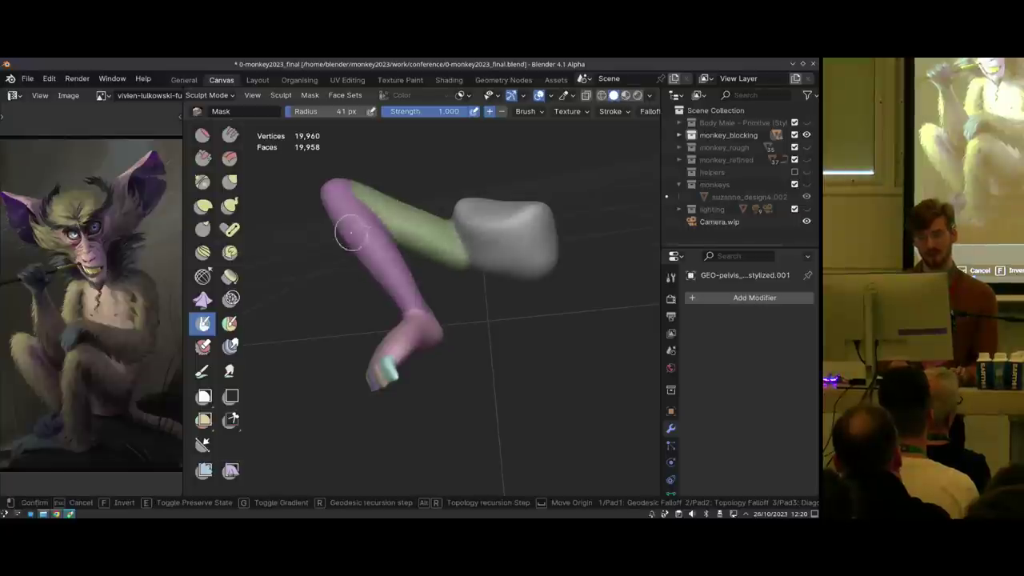
pyautogui.click(391, 257)
# Expand a mask by topology from the toes to the ankle and inspect the masked foot
pyautogui.moveTo(389, 276)
pyautogui.mouseDown(button='middle')
pyautogui.moveTo(473, 275)
pyautogui.moveTo(376, 260)
pyautogui.moveTo(384, 308)
pyautogui.moveTo(462, 309)
pyautogui.moveTo(416, 341)
pyautogui.moveTo(425, 340)
pyautogui.moveTo(391, 344)
pyautogui.mouseUp(button='middle')
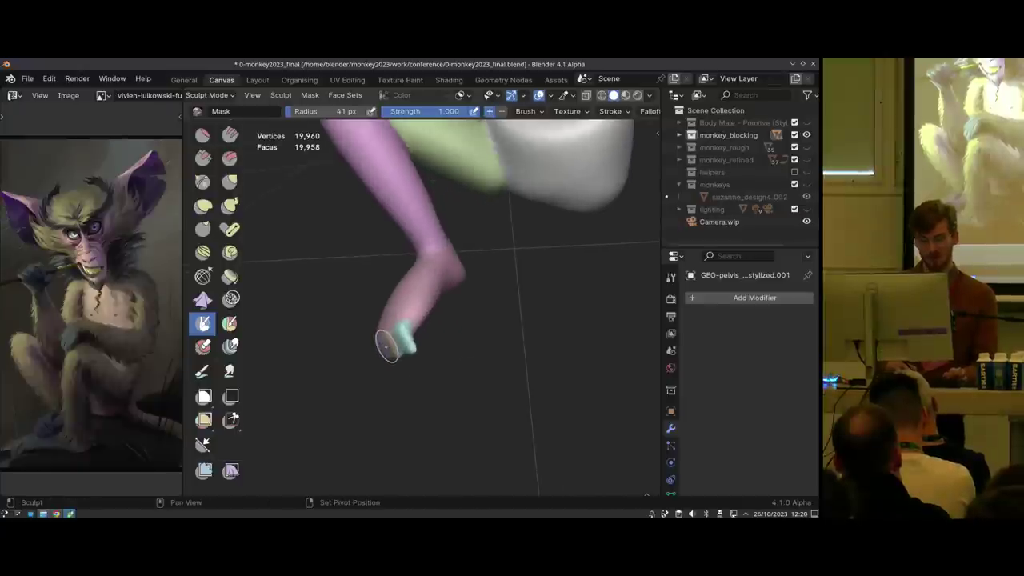
pyautogui.hotkey('shift', 'a')
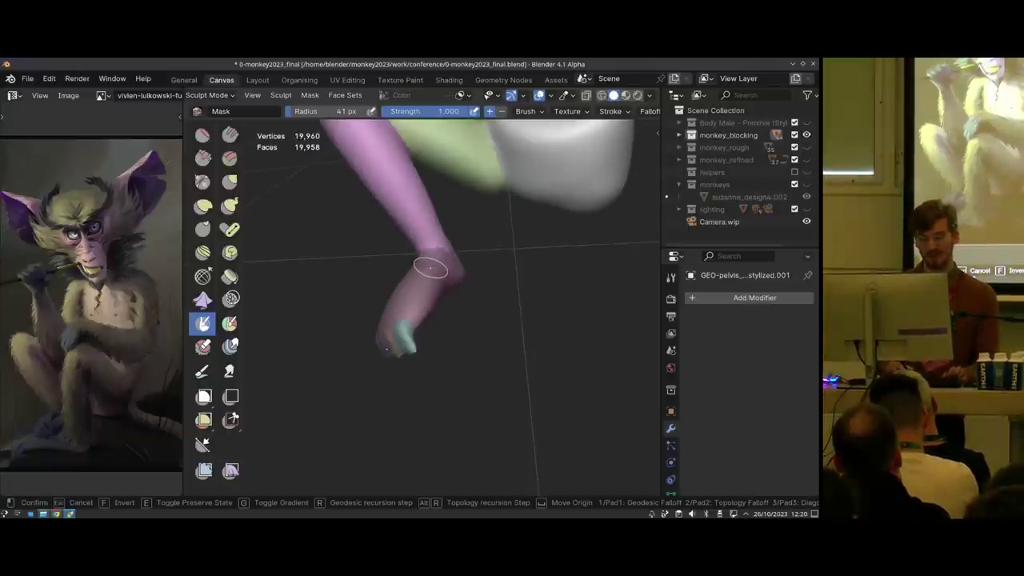
pyautogui.click(430, 269)
pyautogui.moveTo(445, 309); pyautogui.dragTo(496, 282, button='middle')
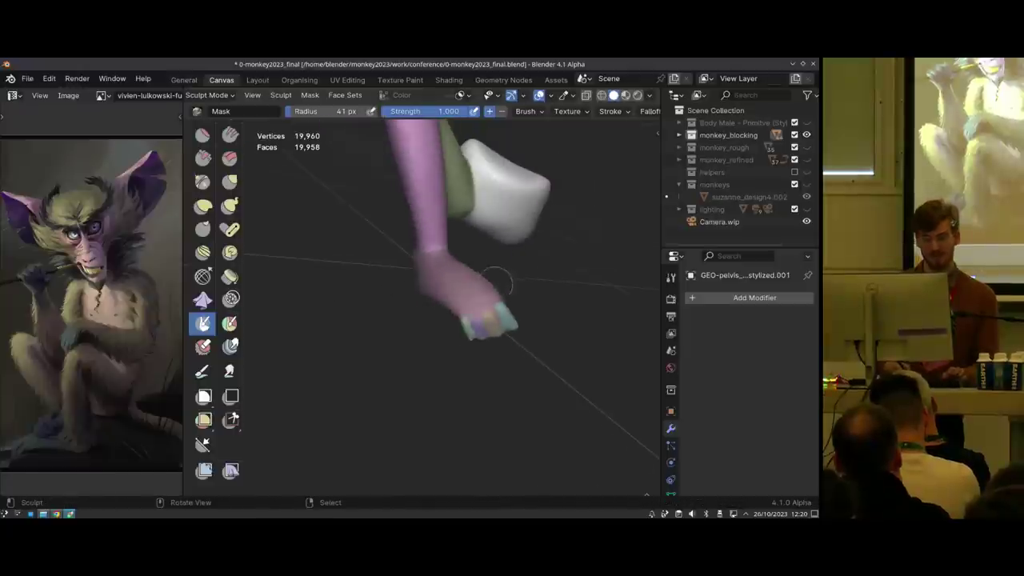
pyautogui.moveTo(525, 321); pyautogui.dragTo(367, 295, button='middle')
pyautogui.press('a')
pyautogui.click(452, 296)
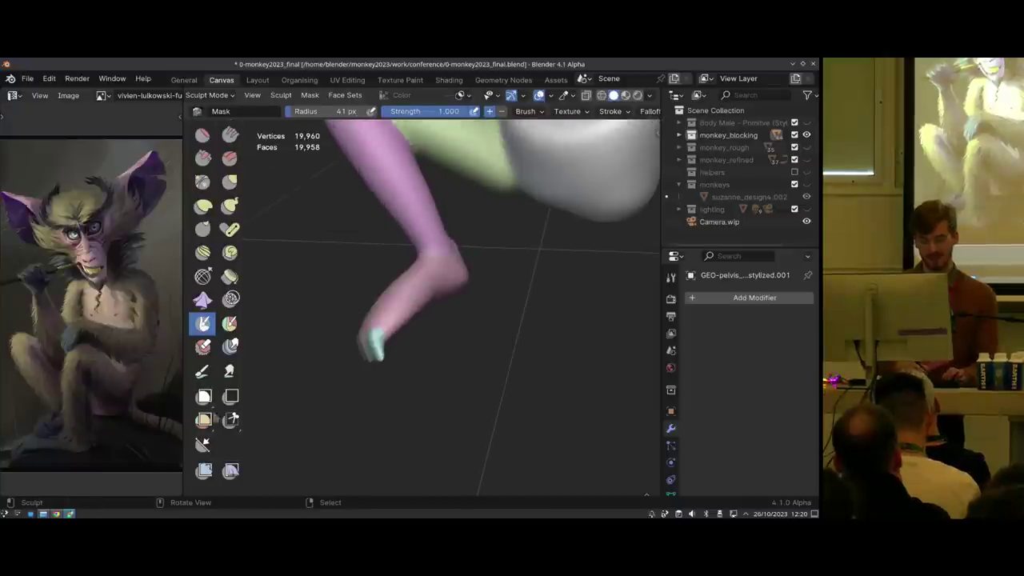
# Activate the Rotate tool, trying Expand Mask on the foot and resetting the pivot position
pyautogui.scroll(-5, 210, 360)
pyautogui.click(203, 413)
pyautogui.moveTo(343, 345); pyautogui.dragTo(389, 328, button='middle')
pyautogui.click(230, 413)
pyautogui.hotkey('shift', 'a')
pyautogui.click(417, 285)
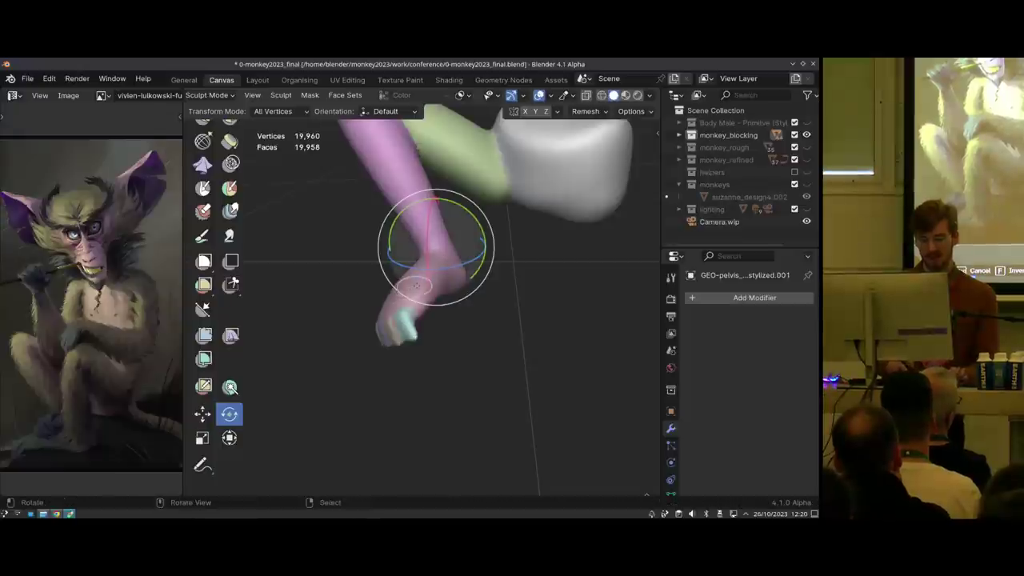
pyautogui.keyDown('shift'); pyautogui.rightClick(386, 333); pyautogui.keyUp('shift')
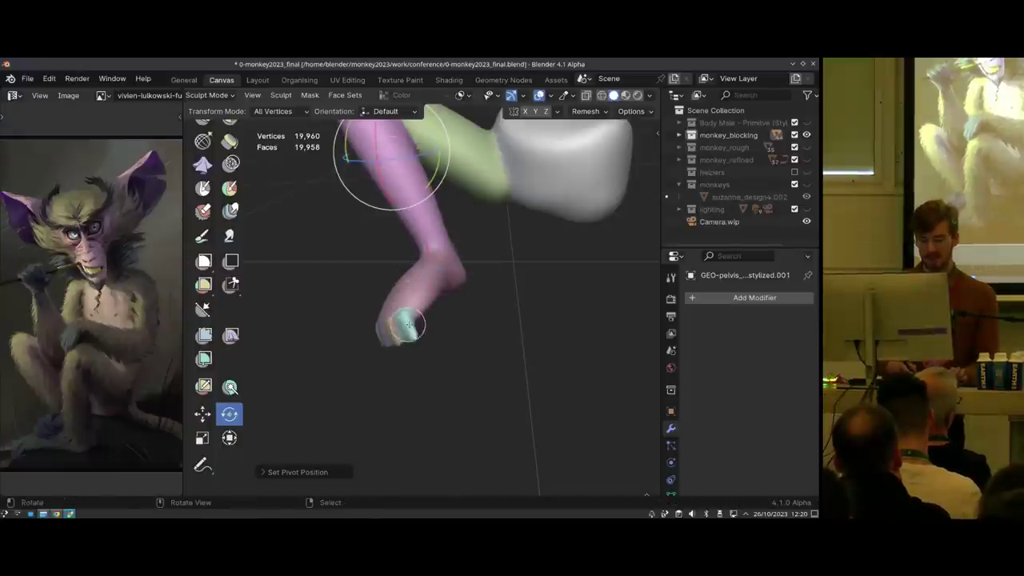
# Rotate the foot about the ankle using a smoothed mask expanded from the toes
pyautogui.hotkey('shift', 'a')
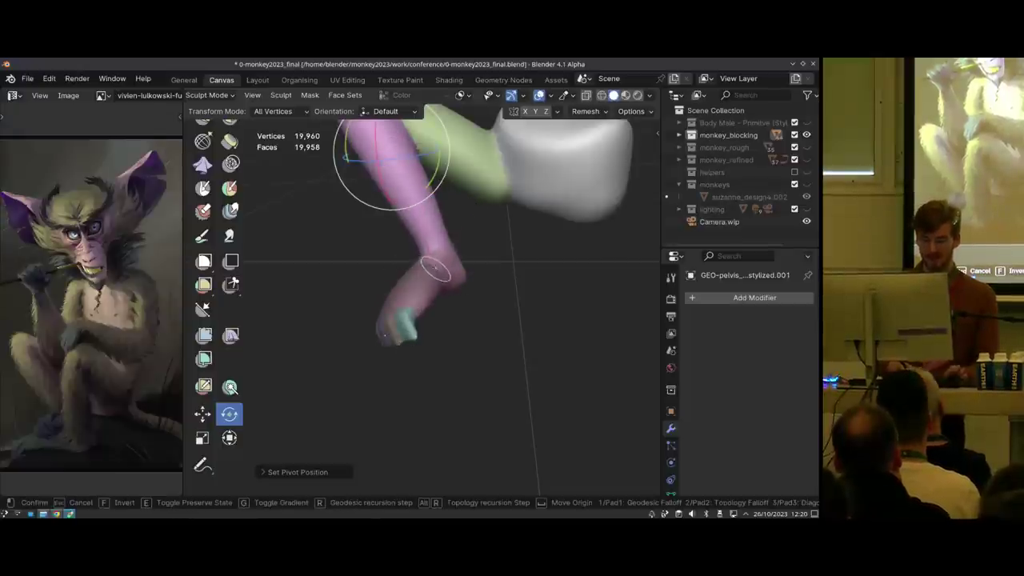
pyautogui.click(439, 263)
pyautogui.moveTo(468, 255); pyautogui.dragTo(422, 248, button='middle')
pyautogui.hotkey('alt', 'a')
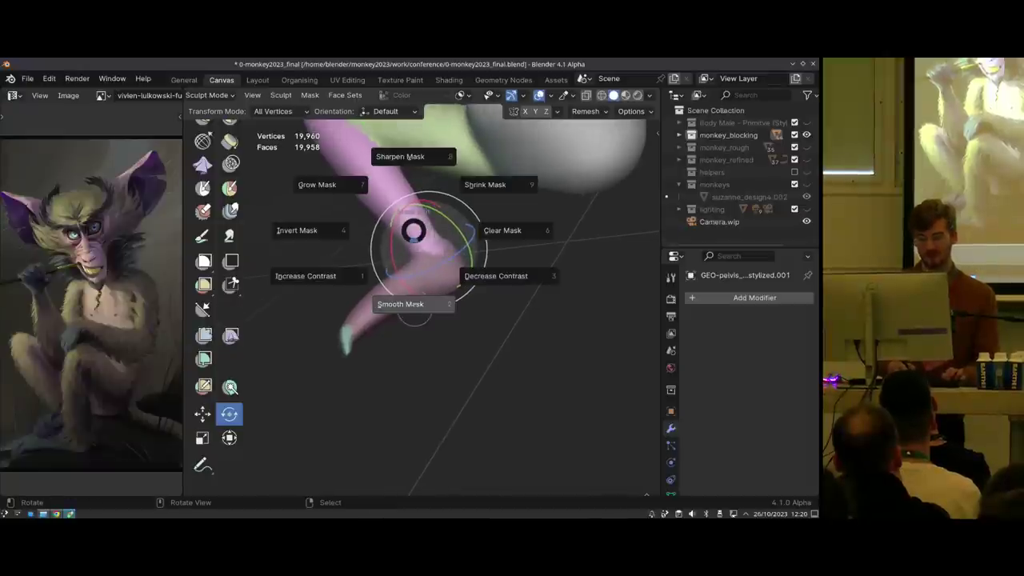
pyautogui.click(416, 303)
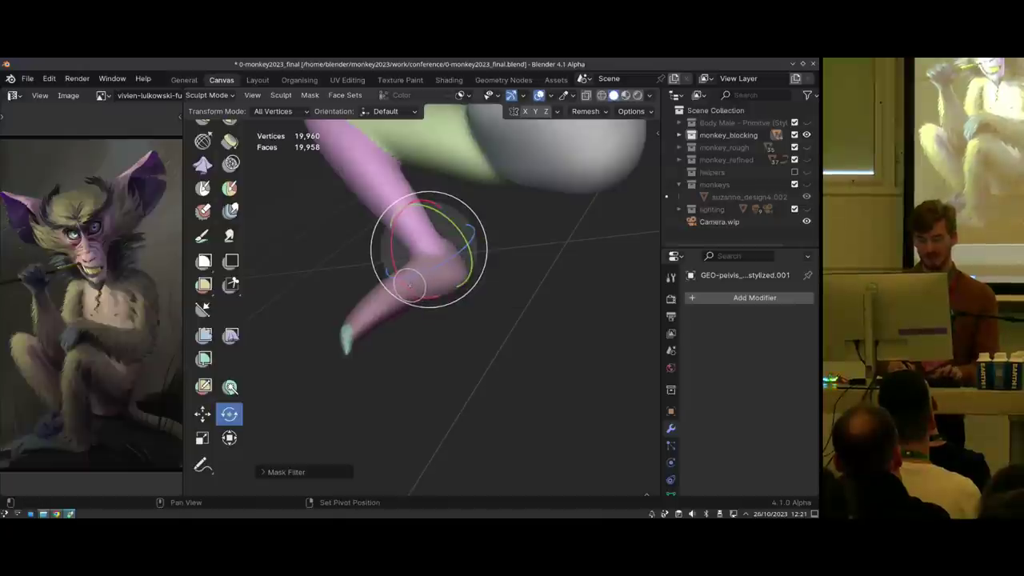
pyautogui.moveTo(442, 230); pyautogui.dragTo(456, 215)
# Smooth the ankle mask once more and rotate the foot slightly
pyautogui.keyDown('shift'); pyautogui.moveTo(457, 214); pyautogui.dragTo(442, 302, button='middle'); pyautogui.keyUp('shift')
pyautogui.moveTo(413, 339); pyautogui.dragTo(429, 304, button='middle')
pyautogui.moveTo(357, 269); pyautogui.dragTo(393, 298, button='middle')
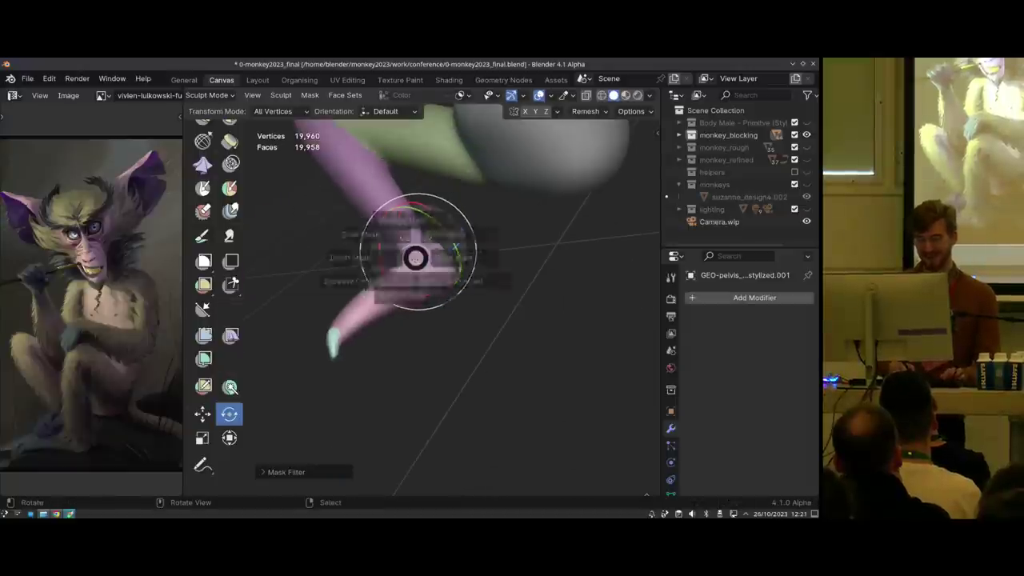
pyautogui.click(416, 330)
pyautogui.moveTo(356, 325)
pyautogui.mouseDown()
pyautogui.moveTo(373, 321)
pyautogui.moveTo(359, 329)
pyautogui.mouseUp()
pyautogui.moveTo(421, 344); pyautogui.dragTo(408, 289, button='middle')
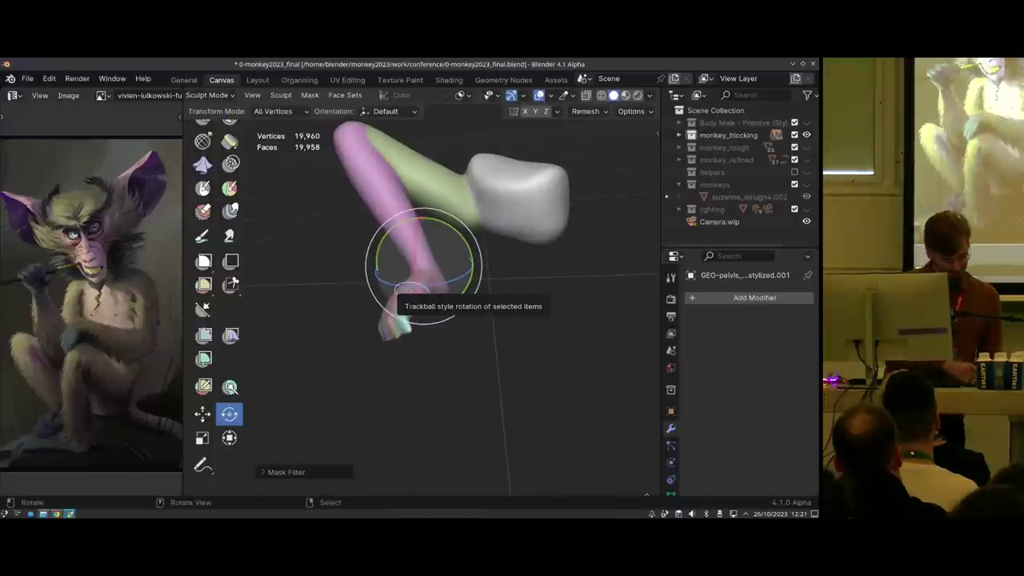
pyautogui.moveTo(376, 298)
pyautogui.mouseDown(button='middle')
pyautogui.moveTo(352, 308)
pyautogui.moveTo(448, 280)
pyautogui.moveTo(384, 300)
pyautogui.mouseUp(button='middle')
# Expand a mask over the foot and review the masking and visibility commands, including Hide Masked
pyautogui.hotkey('shift', 'a')
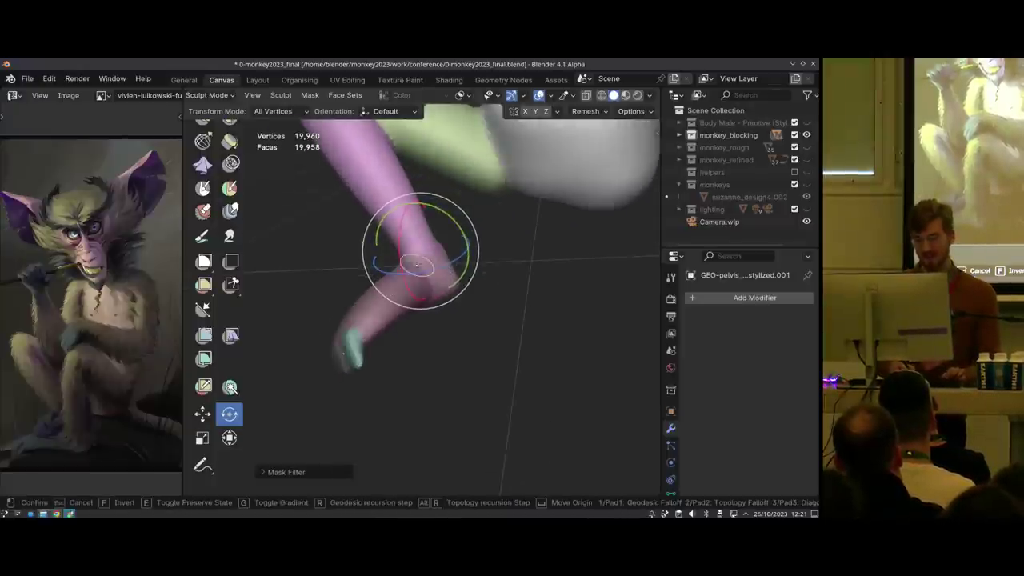
pyautogui.click(433, 275)
pyautogui.moveTo(428, 276); pyautogui.dragTo(453, 286, button='middle')
pyautogui.click(310, 95)
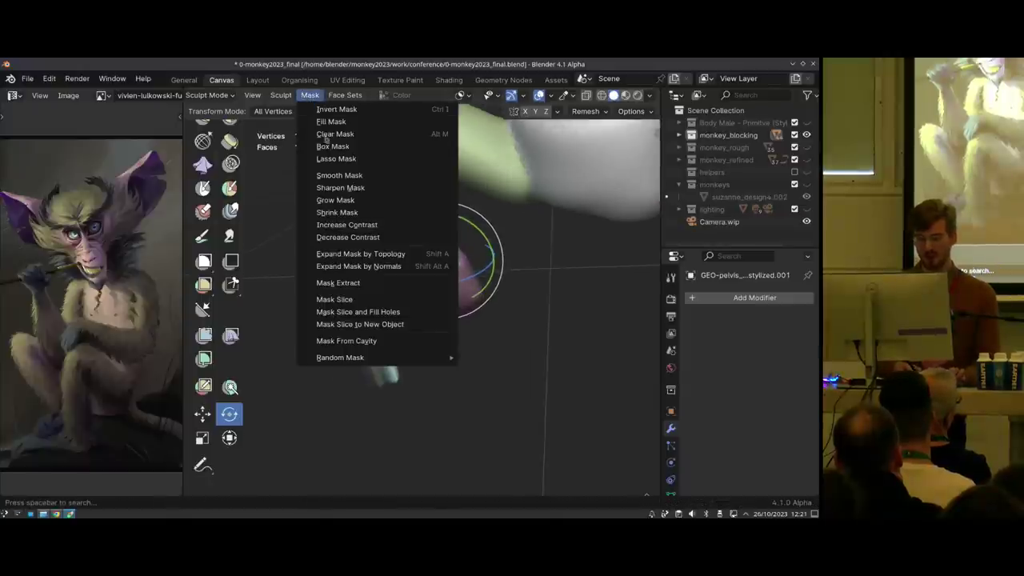
pyautogui.click(336, 109)
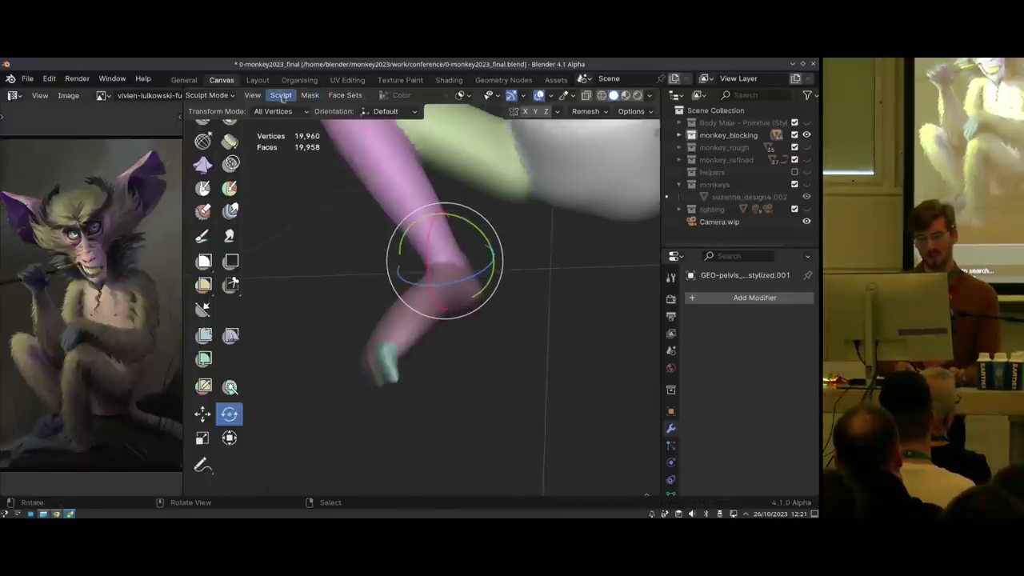
pyautogui.click(283, 97)
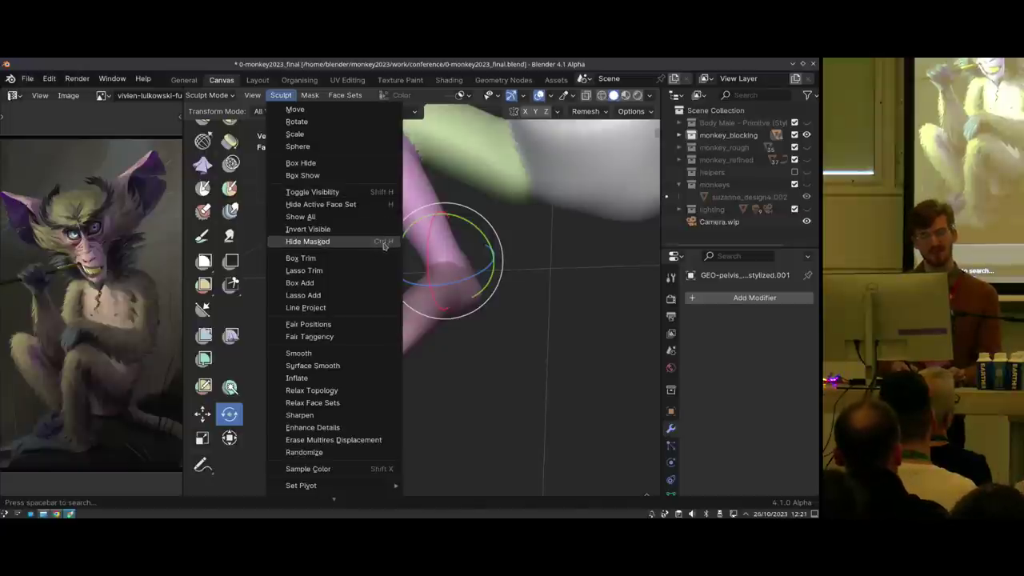
pyautogui.click(383, 245)
pyautogui.moveTo(517, 311); pyautogui.dragTo(276, 286, button='middle')
# Expand a mask over the foot with the Draw brush active, hide the masked area and reveal everything again
pyautogui.scroll(10, 216, 280)
pyautogui.click(202, 137)
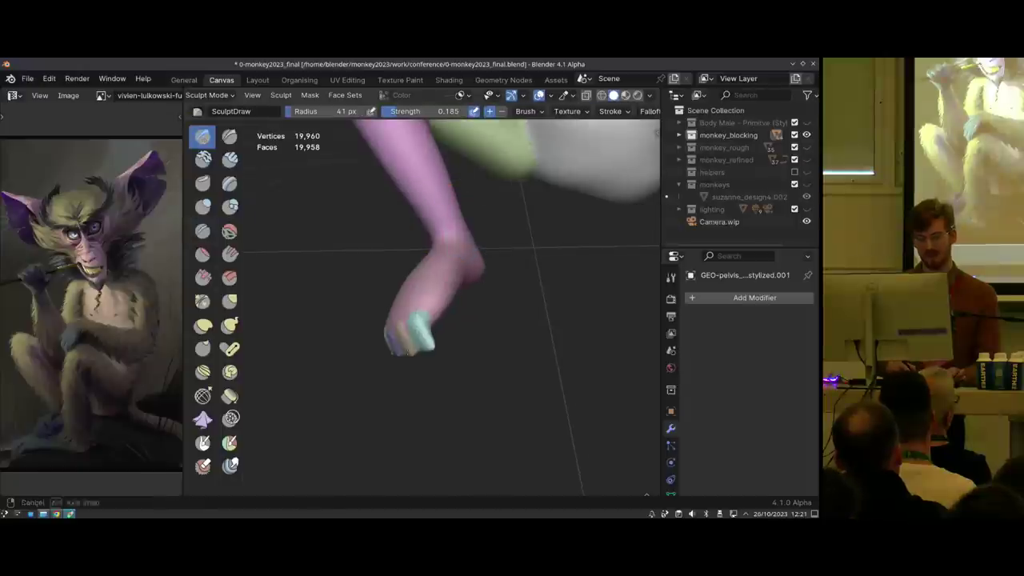
pyautogui.hotkey('shift', 'a')
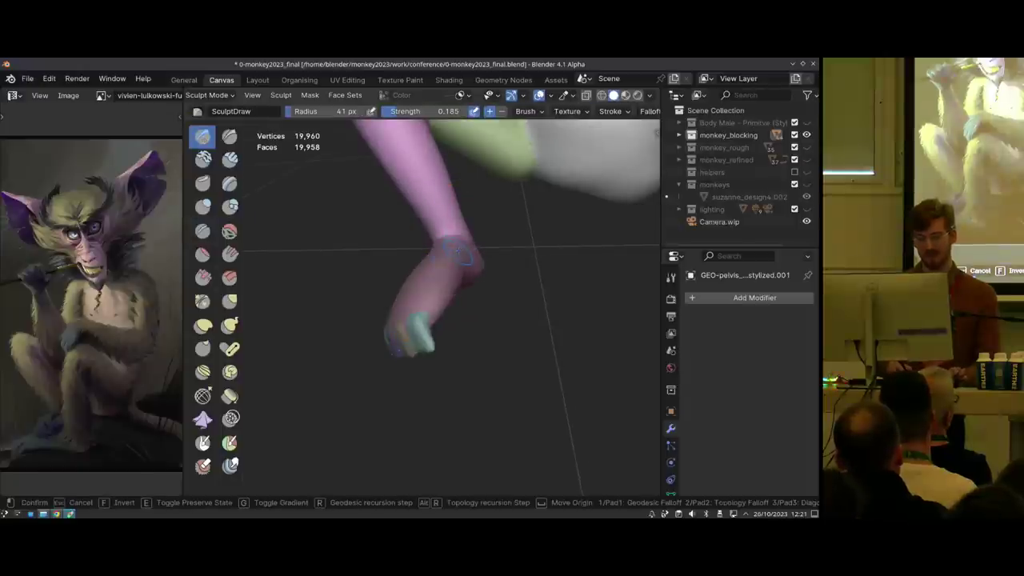
pyautogui.click(457, 254)
pyautogui.hotkey('ctrl', 'h')
pyautogui.moveTo(447, 278)
pyautogui.mouseDown(button='middle')
pyautogui.moveTo(418, 286)
pyautogui.moveTo(426, 291)
pyautogui.moveTo(453, 271)
pyautogui.moveTo(448, 264)
pyautogui.mouseUp(button='middle')
pyautogui.hotkey('alt', 'h')
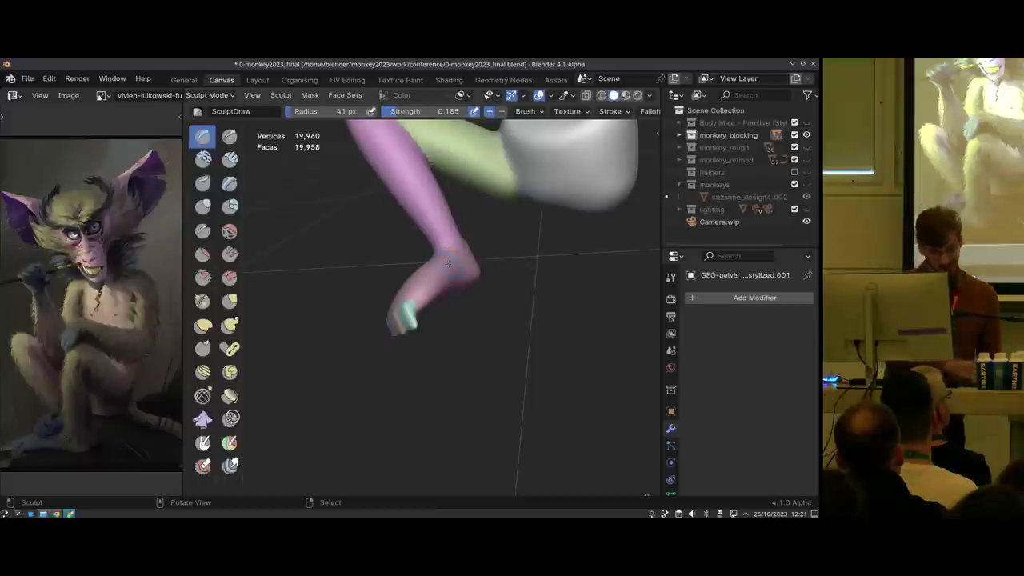
pyautogui.moveTo(467, 282); pyautogui.dragTo(413, 301, button='middle')
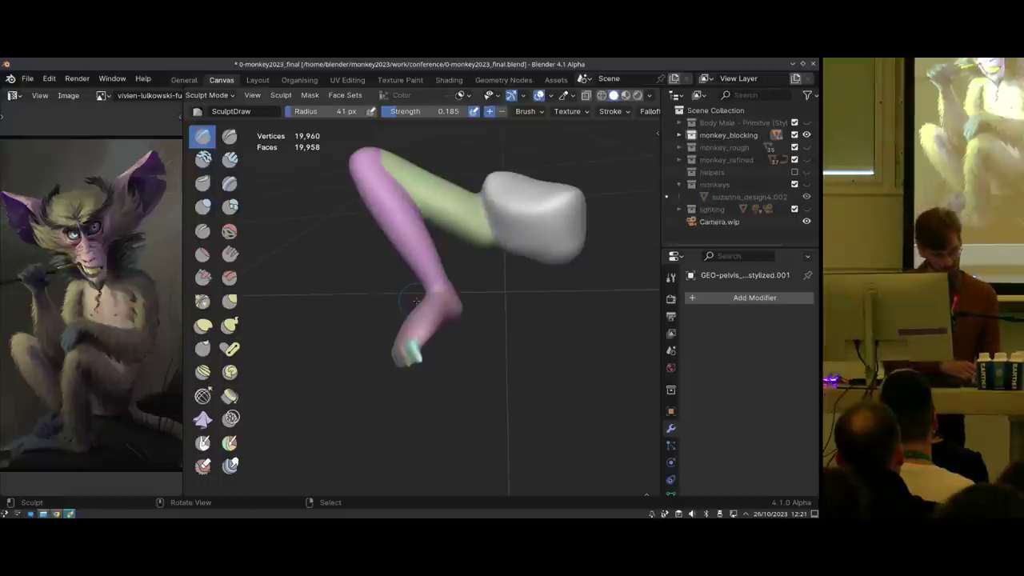
# Leave Local View, test hiding the thigh face set and undo it, and switch to the Grab brush
pyautogui.press('KP_Divide')
pyautogui.moveTo(448, 310); pyautogui.dragTo(512, 310, button='middle')
pyautogui.keyDown('shift'); pyautogui.moveTo(512, 311); pyautogui.dragTo(504, 392, button='middle'); pyautogui.keyUp('shift')
pyautogui.press('h')
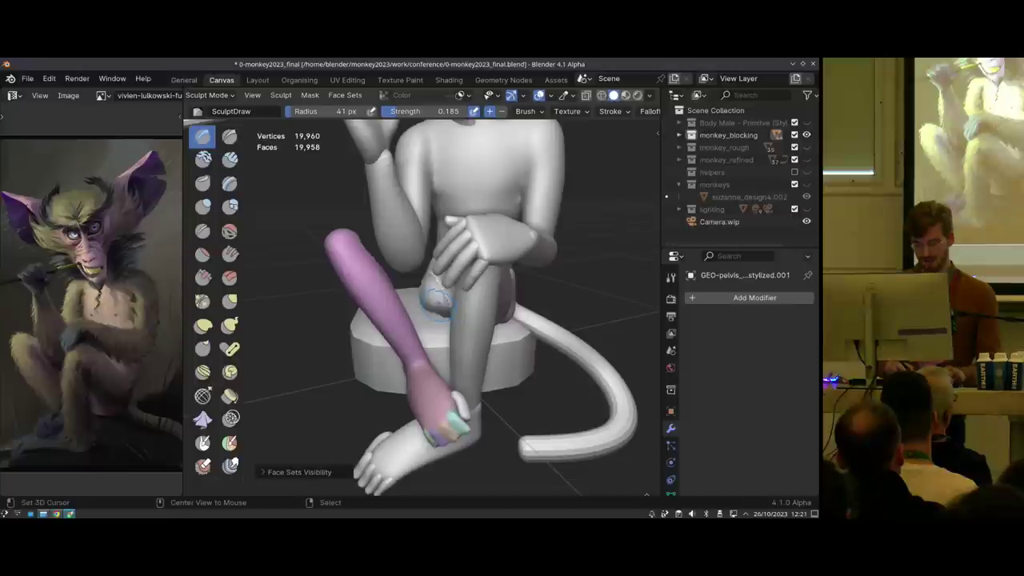
pyautogui.hotkey('ctrl', 'z')
pyautogui.scroll(3, 448, 309)
pyautogui.press('g')
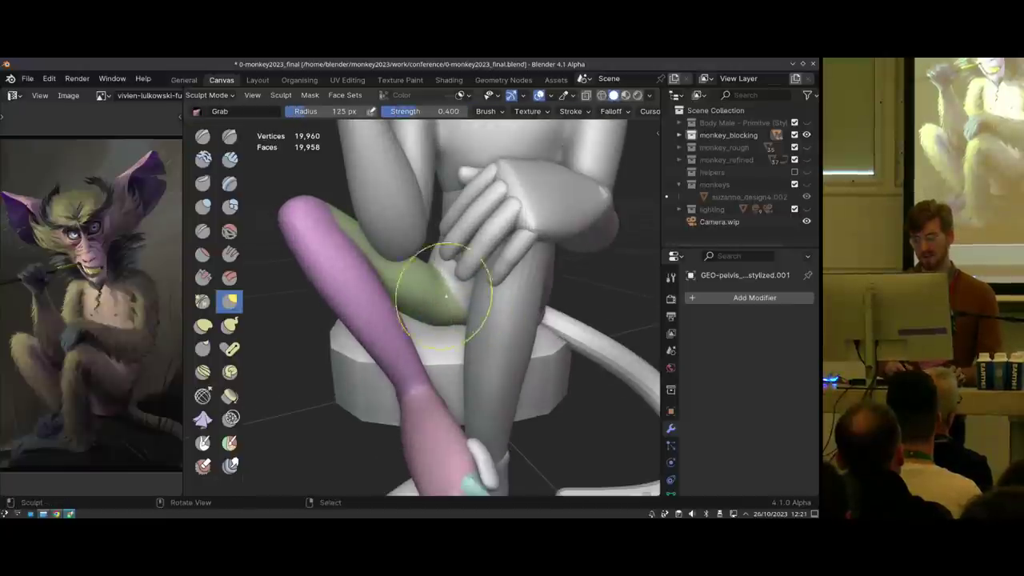
pyautogui.moveTo(423, 293); pyautogui.dragTo(468, 295, button='middle')
# Join the torso and arm pieces with the pelvis and leg mesh in Object Mode
pyautogui.hotkey('ctrl', 'Tab')
pyautogui.click(384, 286)
pyautogui.scroll(-3, 384, 285)
pyautogui.rightClick(407, 260)
pyautogui.keyDown('shift'); pyautogui.rightClick(448, 212); pyautogui.keyUp('shift')
pyautogui.keyDown('shift'); pyautogui.rightClick(438, 280); pyautogui.keyUp('shift')
pyautogui.keyDown('shift'); pyautogui.rightClick(424, 308); pyautogui.keyUp('shift')
pyautogui.hotkey('ctrl', 'j')
# Return the joined body mesh to Sculpt Mode and isolate it in Local View
pyautogui.moveTo(427, 294)
pyautogui.mouseDown(button='middle')
pyautogui.moveTo(472, 338)
pyautogui.moveTo(468, 291)
pyautogui.moveTo(512, 299)
pyautogui.moveTo(414, 301)
pyautogui.moveTo(413, 285)
pyautogui.moveTo(462, 301)
pyautogui.moveTo(400, 312)
pyautogui.mouseUp(button='middle')
pyautogui.hotkey('ctrl', 'Tab')
pyautogui.click(461, 315)
pyautogui.press('KP_Divide')
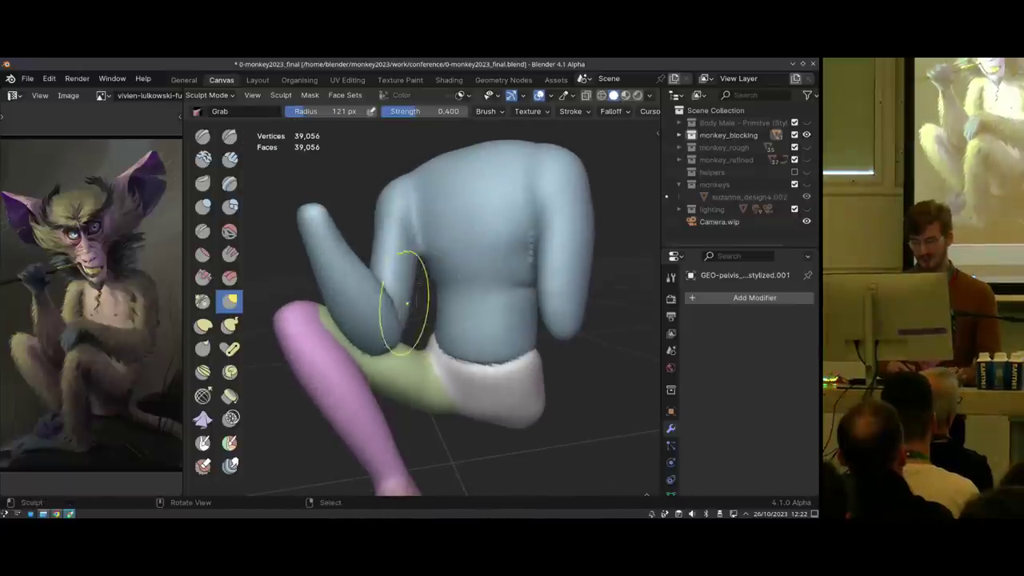
pyautogui.moveTo(428, 296); pyautogui.dragTo(426, 299, button='middle')
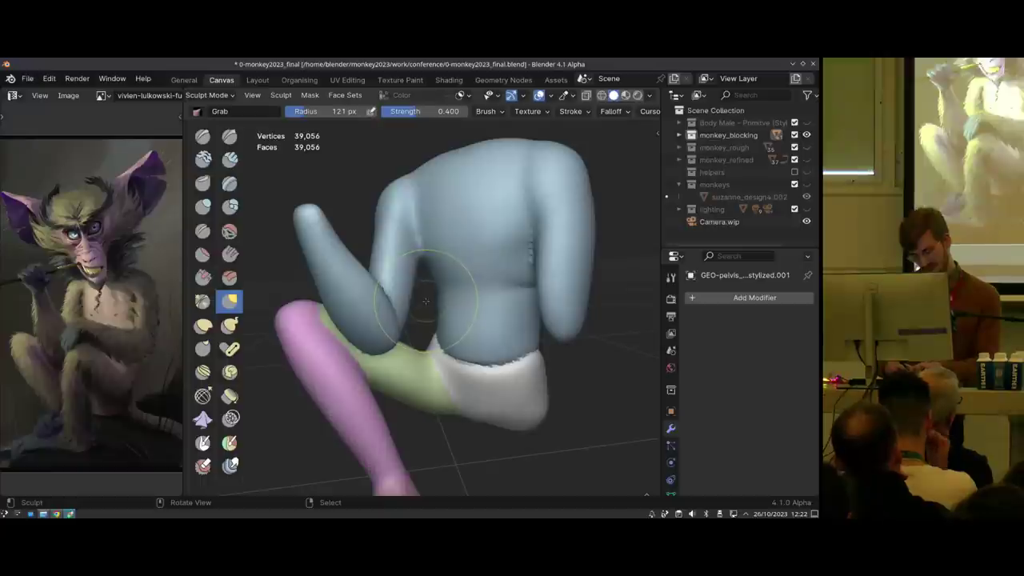
# Toggle Local View on the joined body and examine where the elbow meets the raised thigh from several angles
pyautogui.press('KP_Divide')
pyautogui.press('KP_Divide')
pyautogui.press('KP_Divide')
pyautogui.press('KP_Divide')
pyautogui.moveTo(449, 296); pyautogui.dragTo(446, 229, button='middle')
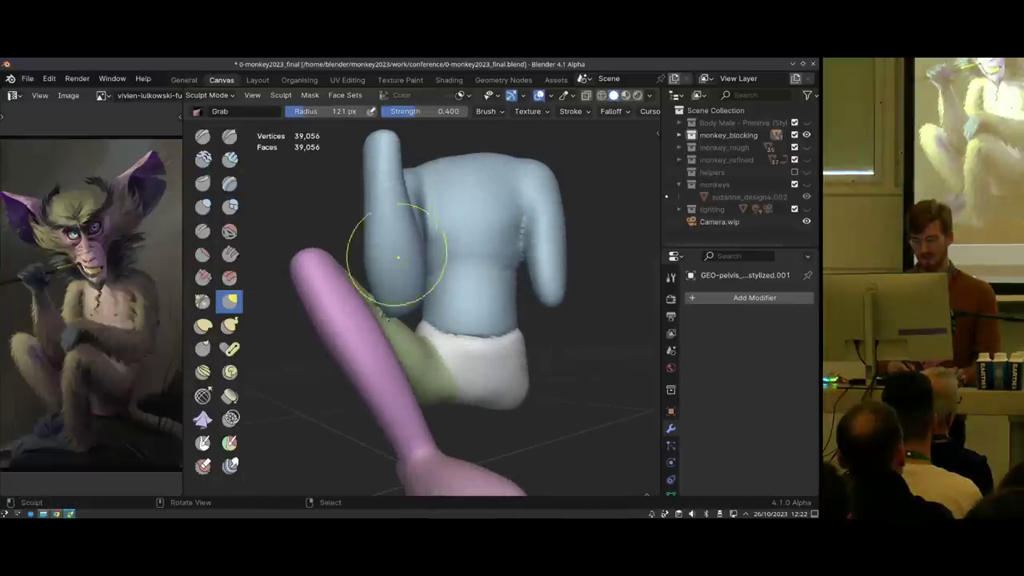
pyautogui.moveTo(398, 257); pyautogui.dragTo(428, 264, button='middle')
pyautogui.moveTo(416, 304)
pyautogui.keyDown('ctrl'); pyautogui.mouseDown(button='middle')
pyautogui.moveTo(402, 269)
pyautogui.moveTo(372, 308)
pyautogui.moveTo(402, 270)
pyautogui.moveTo(366, 279)
pyautogui.moveTo(400, 297)
pyautogui.moveTo(377, 377)
pyautogui.moveTo(429, 293)
pyautogui.mouseUp(button='middle'); pyautogui.keyUp('ctrl')
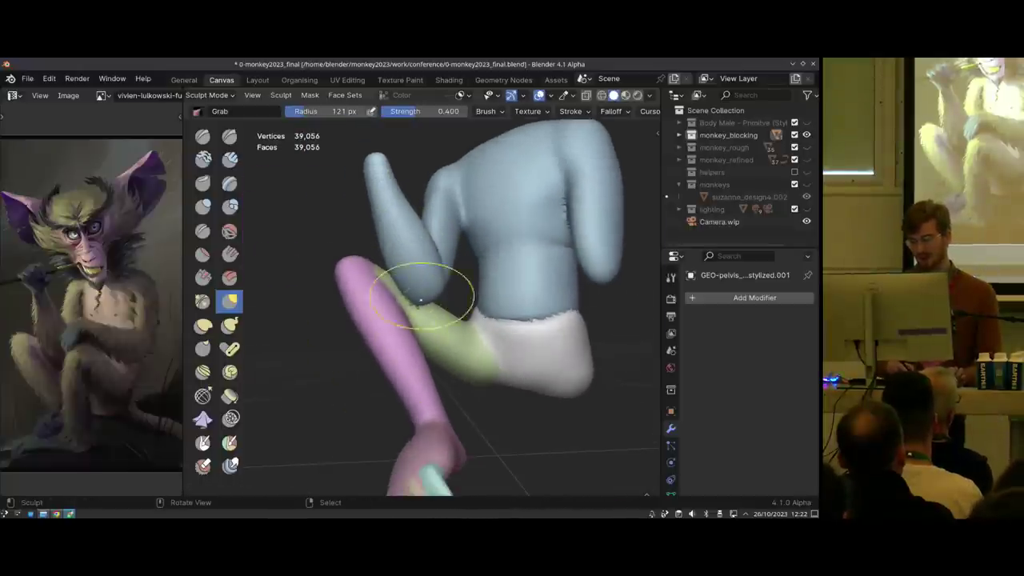
pyautogui.moveTo(427, 248); pyautogui.dragTo(446, 211, button='middle')
pyautogui.moveTo(424, 354)
pyautogui.mouseDown(button='middle')
pyautogui.moveTo(411, 331)
pyautogui.moveTo(435, 293)
pyautogui.moveTo(432, 275)
pyautogui.mouseUp(button='middle')
# Switch to the Clay Strips brush at strength 0.713 and radius 108 px, test a stroke on the elbow and undo it
pyautogui.press('f')
pyautogui.click(440, 277)
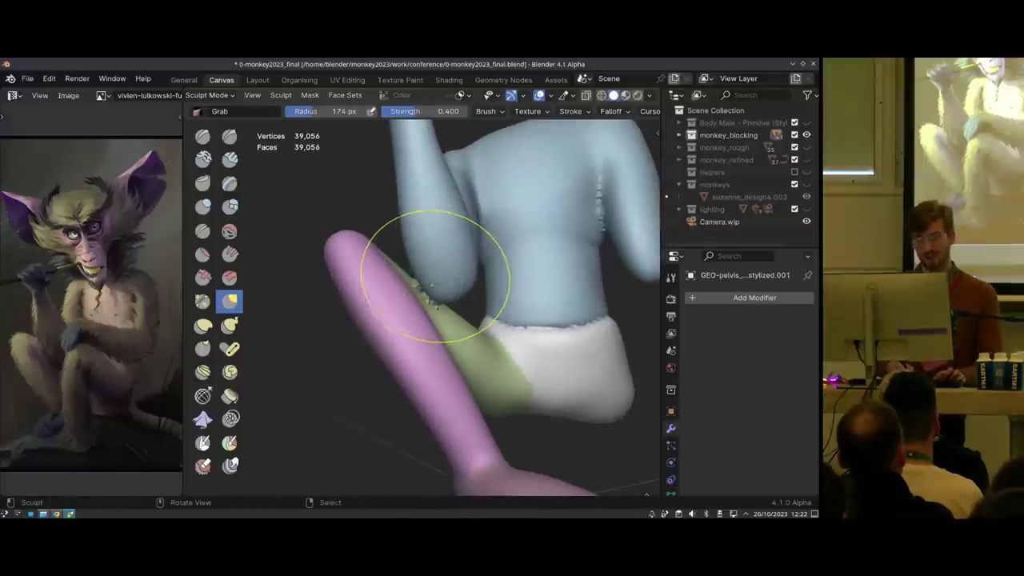
pyautogui.press('c')
pyautogui.moveTo(446, 274); pyautogui.dragTo(432, 264, button='middle')
pyautogui.moveTo(440, 267); pyautogui.dragTo(445, 273)
pyautogui.hotkey('shift', 'f')
pyautogui.click(445, 271)
pyautogui.hotkey('shift', 'f')
pyautogui.click(442, 265)
pyautogui.press('f')
pyautogui.press('Return')
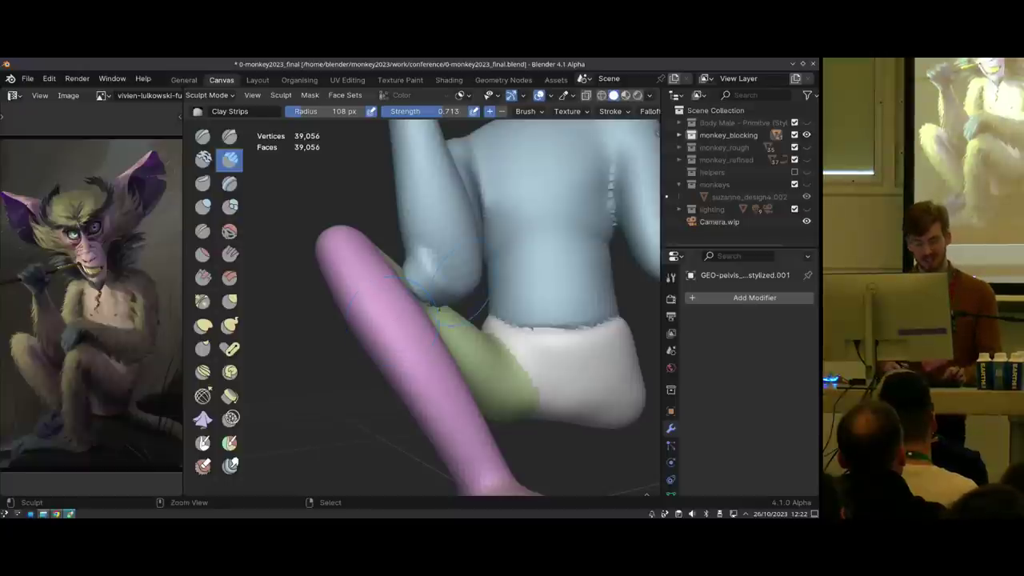
pyautogui.hotkey('ctrl', 'z')
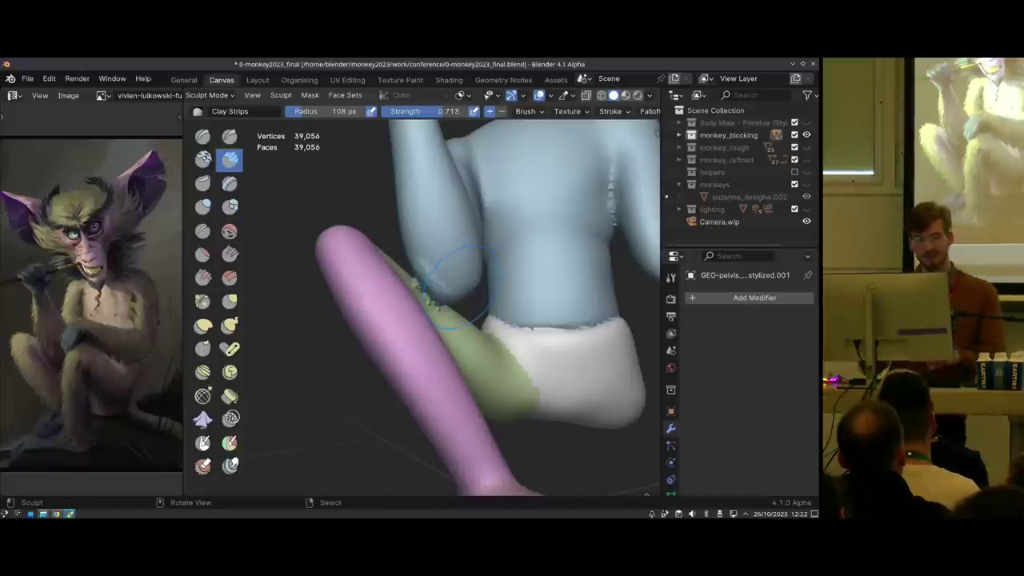
# Hide the thigh face set and sculpt the exposed elbow with Clay Strips at a radius of 85 px
pyautogui.moveTo(525, 283); pyautogui.dragTo(480, 276, button='middle')
pyautogui.hotkey('shift', 'h')
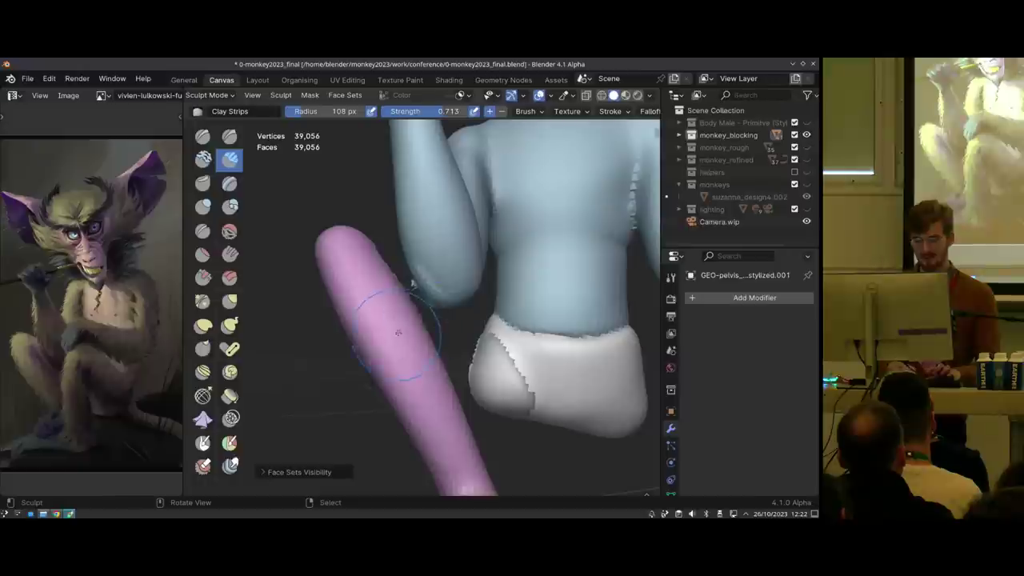
pyautogui.hotkey('shift', 'h')
pyautogui.moveTo(425, 260); pyautogui.dragTo(491, 266, button='middle')
pyautogui.press('f')
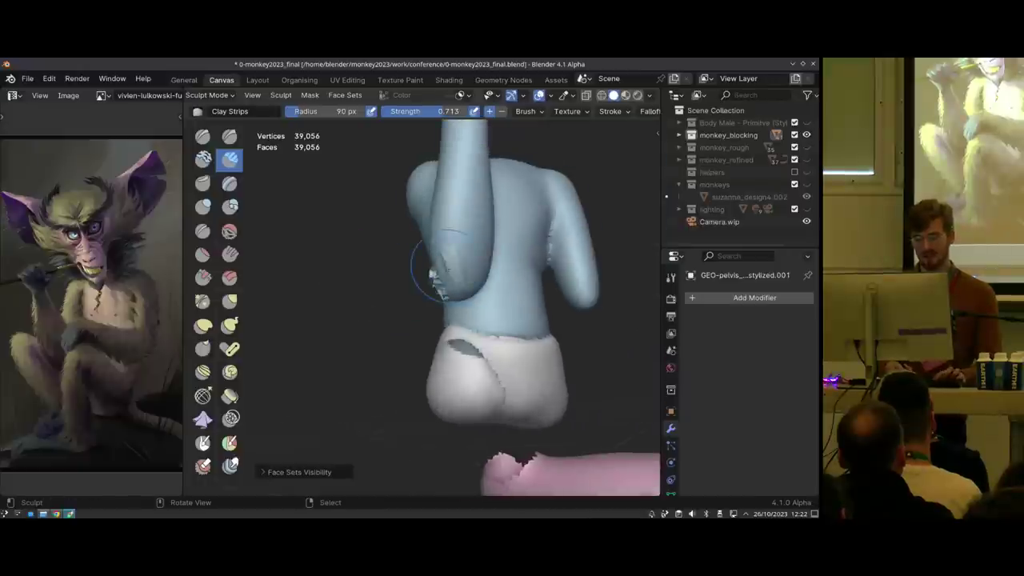
pyautogui.press('f')
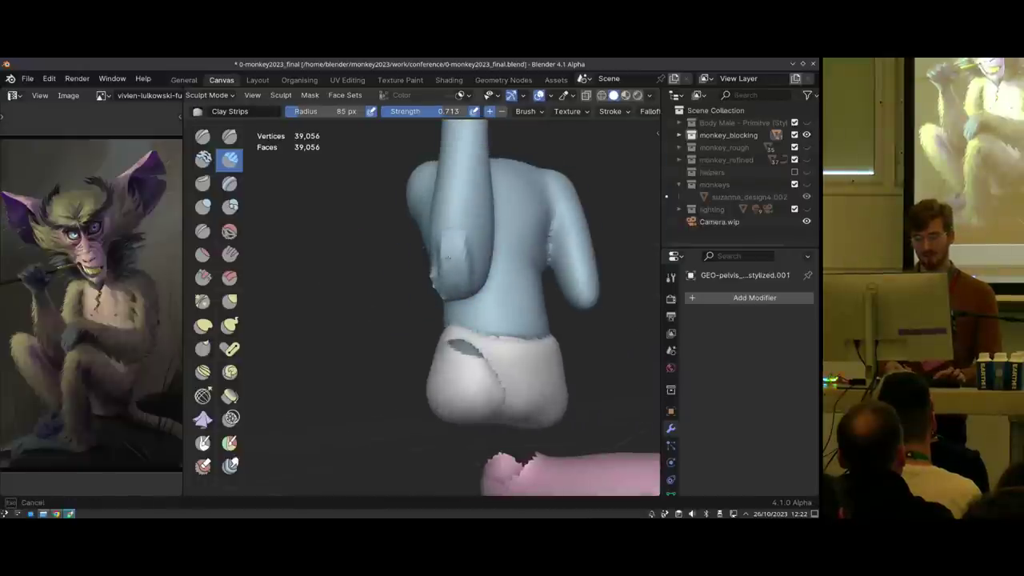
pyautogui.moveTo(448, 258); pyautogui.dragTo(445, 270)
pyautogui.moveTo(445, 271); pyautogui.dragTo(422, 280, button='middle')
# Reveal all hidden face sets of the body mesh
pyautogui.press('a')
pyautogui.click(497, 296)
pyautogui.hotkey('alt', 'h')
pyautogui.scroll(-2, 472, 298)
pyautogui.keyDown('shift'); pyautogui.moveTo(484, 272); pyautogui.dragTo(465, 308, button='middle'); pyautogui.keyUp('shift')
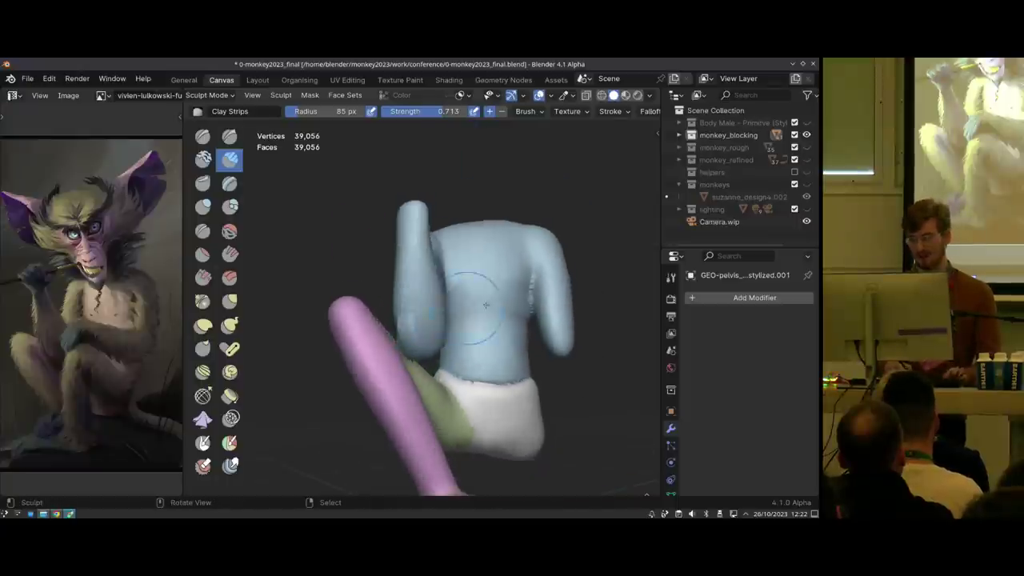
# Return to Object Mode, leave Local View and join the fingers of the stick-holding hand into one object
pyautogui.hotkey('ctrl', 'Tab')
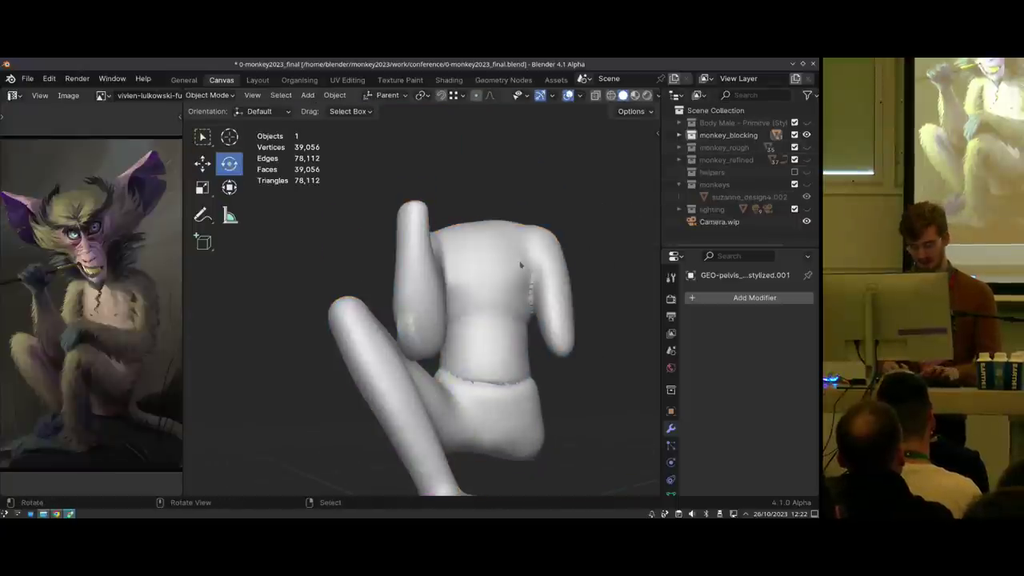
pyautogui.press('/')
pyautogui.keyDown('shift'); pyautogui.moveTo(507, 252); pyautogui.dragTo(478, 422, button='middle'); pyautogui.keyUp('shift')
pyautogui.rightClick(414, 343)
pyautogui.keyDown('shift'); pyautogui.rightClick(415, 347); pyautogui.keyUp('shift')
pyautogui.keyDown('shift'); pyautogui.rightClick(438, 315); pyautogui.keyUp('shift')
pyautogui.keyDown('shift'); pyautogui.rightClick(438, 301); pyautogui.keyUp('shift')
pyautogui.hotkey('ctrl', 'j')
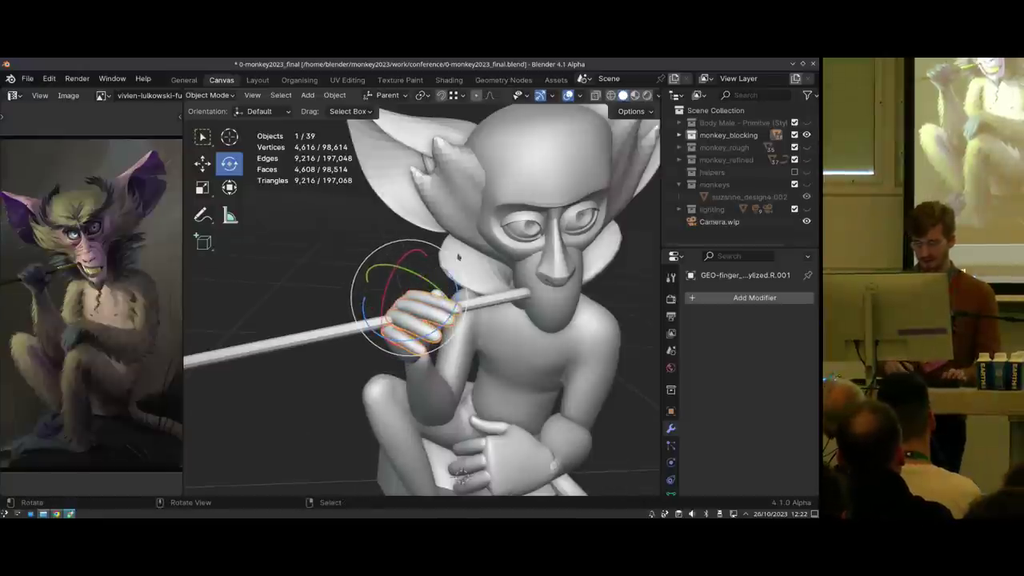
# Put the joined fingers into Sculpt Mode, test a 47 px Clay Strips stroke on them and undo it
pyautogui.hotkey('ctrl', 'Tab')
pyautogui.moveTo(400, 297)
pyautogui.keyDown('ctrl'); pyautogui.mouseDown(button='middle')
pyautogui.moveTo(430, 270)
pyautogui.moveTo(456, 320)
pyautogui.moveTo(429, 295)
pyautogui.mouseUp(button='middle'); pyautogui.keyUp('ctrl')
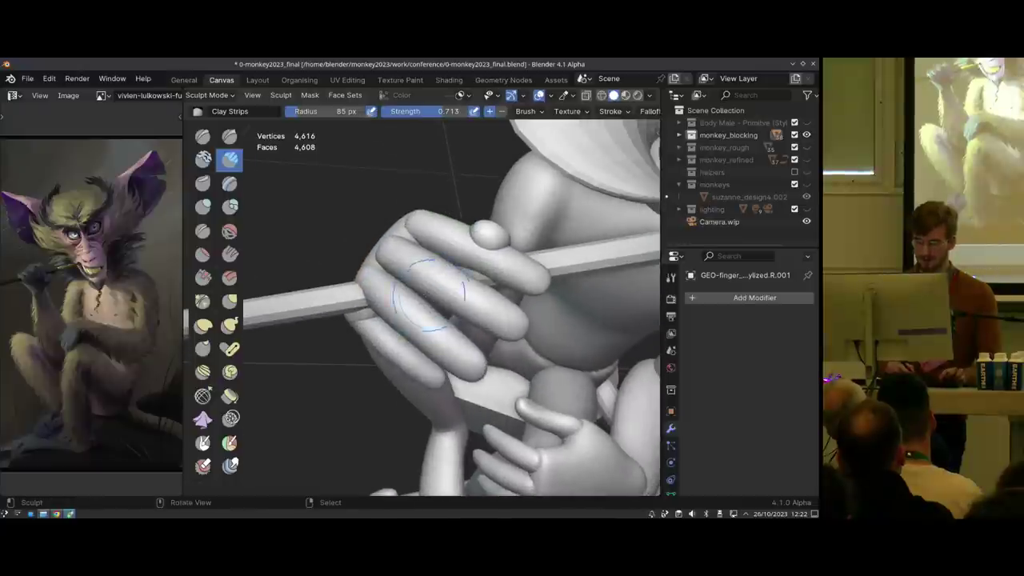
pyautogui.moveTo(368, 320); pyautogui.dragTo(416, 328, button='middle')
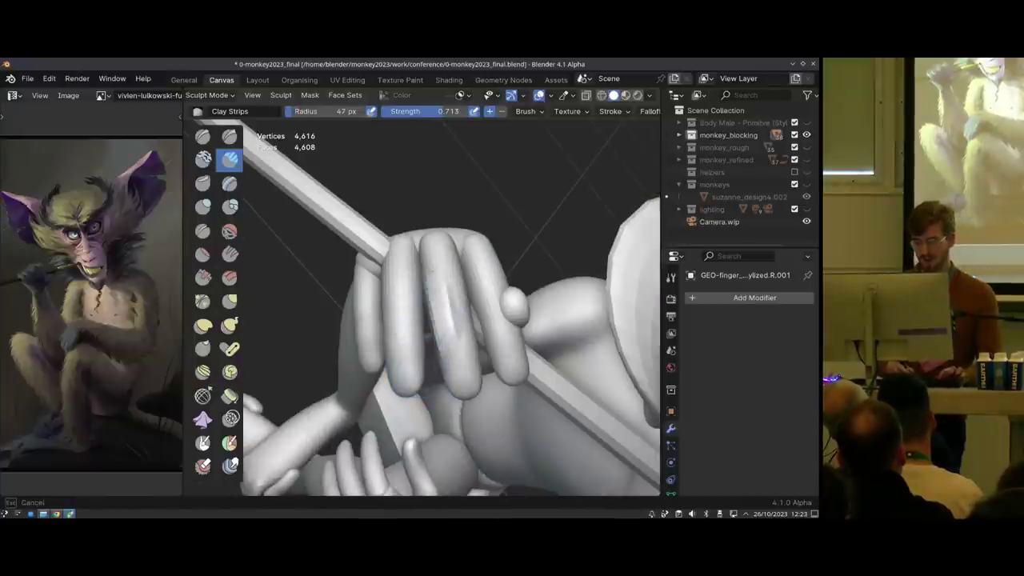
pyautogui.moveTo(438, 328); pyautogui.dragTo(416, 300)
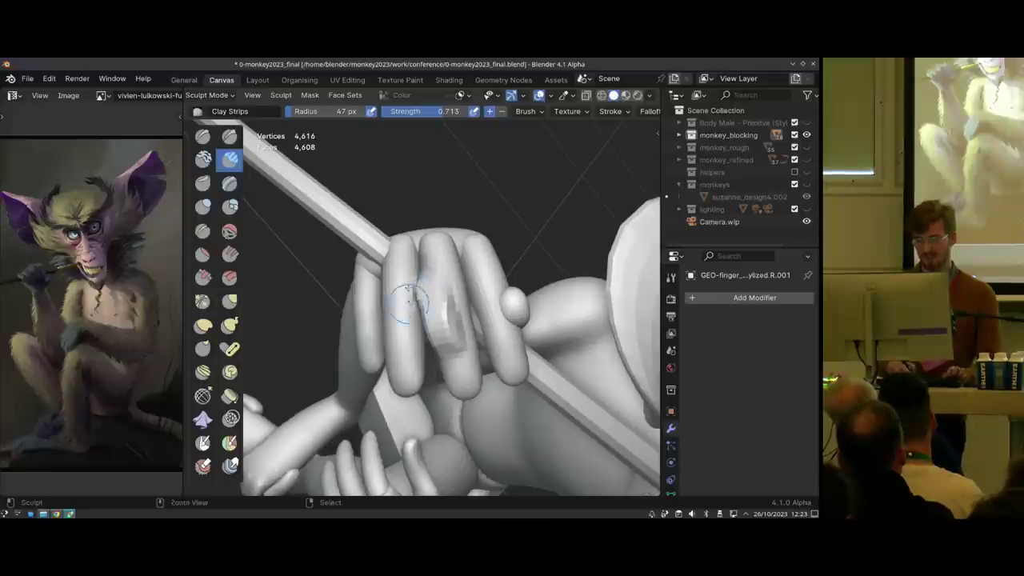
pyautogui.hotkey('ctrl', 'z')
# Try masking one finger by topology while sculpting its neighbour with Clay Strips, and undo the test
pyautogui.hotkey('shift', 'a')
pyautogui.click(448, 432)
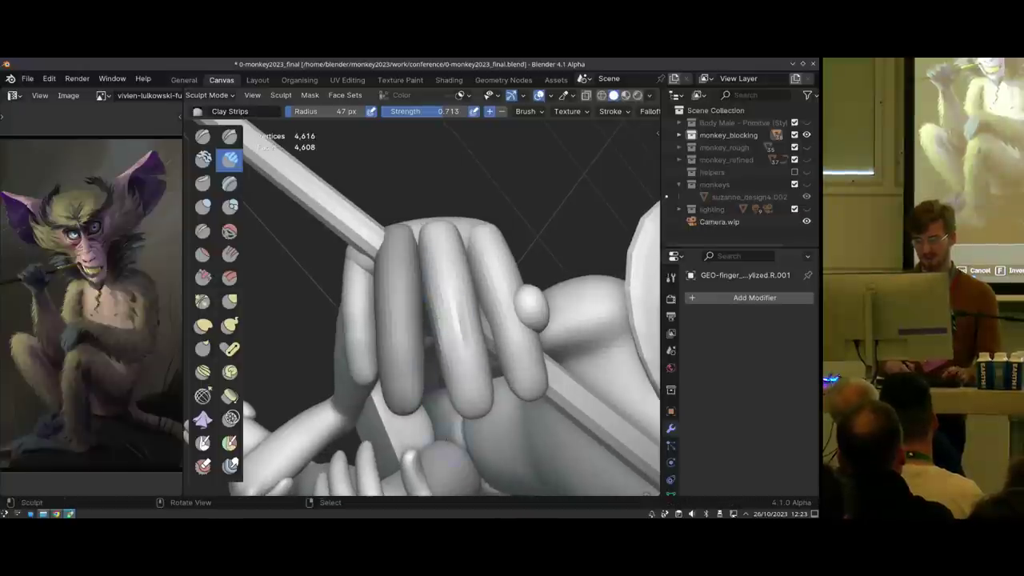
pyautogui.moveTo(445, 298); pyautogui.dragTo(449, 337)
pyautogui.moveTo(434, 323)
pyautogui.mouseDown(button='middle')
pyautogui.moveTo(398, 280)
pyautogui.moveTo(368, 354)
pyautogui.moveTo(380, 376)
pyautogui.mouseUp(button='middle')
pyautogui.hotkey('ctrl', 'z')
# Initialize face sets on the joined fingers so that each separate finger gets its own set
pyautogui.click(345, 95)
pyautogui.moveTo(310, 97)
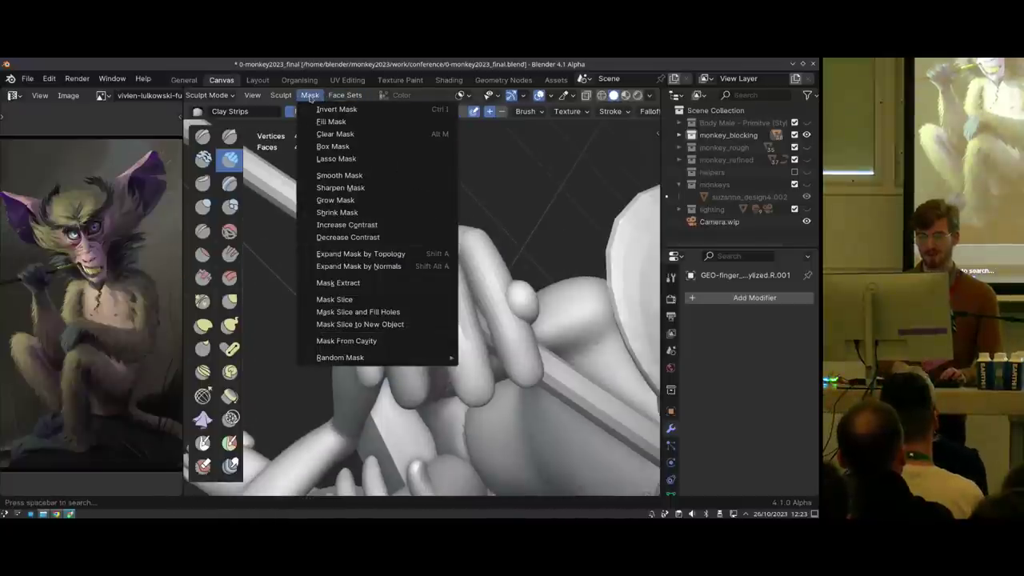
pyautogui.moveTo(345, 95)
pyautogui.moveTo(417, 148)
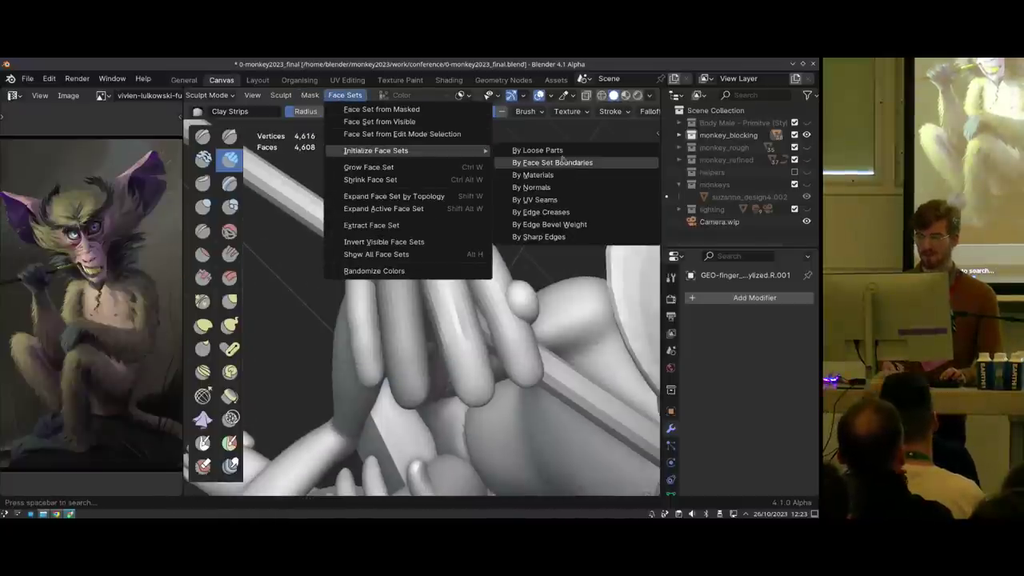
pyautogui.click(553, 163)
# Hide two finger face sets, test a 61 px Clay Strips stroke on a remaining finger and undo these changes
pyautogui.keyDown('shift'); pyautogui.moveTo(415, 286); pyautogui.dragTo(419, 265, button='middle'); pyautogui.keyUp('shift')
pyautogui.press('h')
pyautogui.press('h')
pyautogui.moveTo(452, 298)
pyautogui.keyDown('ctrl'); pyautogui.mouseDown(button='middle')
pyautogui.moveTo(452, 288)
pyautogui.moveTo(452, 308)
pyautogui.moveTo(400, 292)
pyautogui.mouseUp(button='middle'); pyautogui.keyUp('ctrl')
pyautogui.press('f')
pyautogui.click(436, 292)
pyautogui.moveTo(424, 298); pyautogui.dragTo(435, 324)
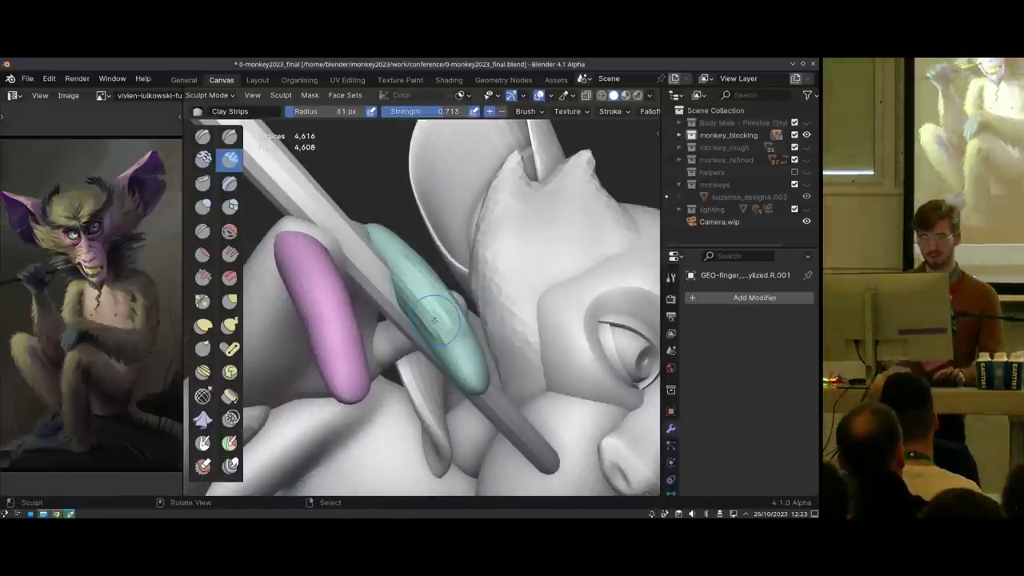
pyautogui.moveTo(436, 300); pyautogui.dragTo(458, 222, button='middle')
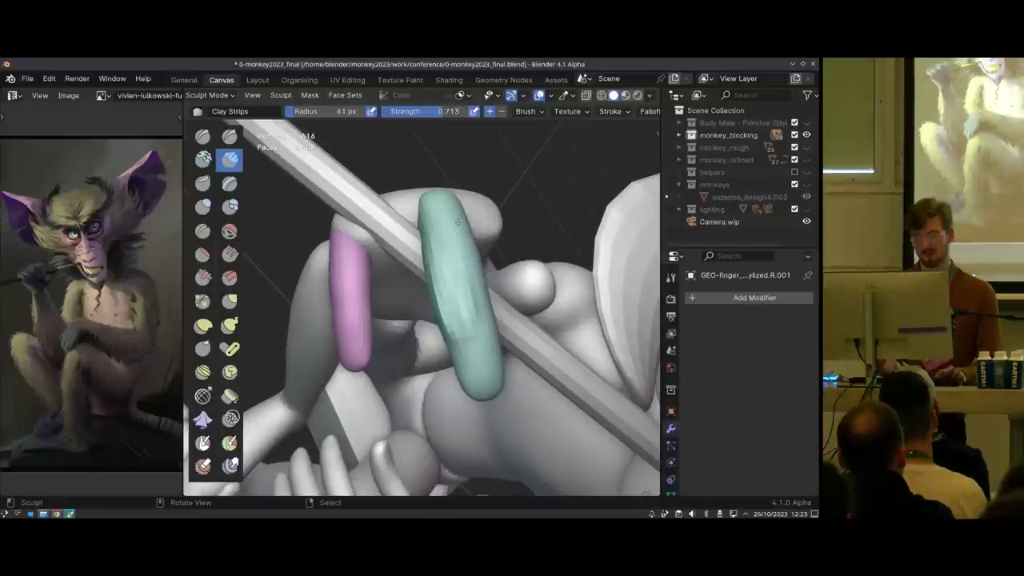
pyautogui.hotkey('ctrl', 'z')
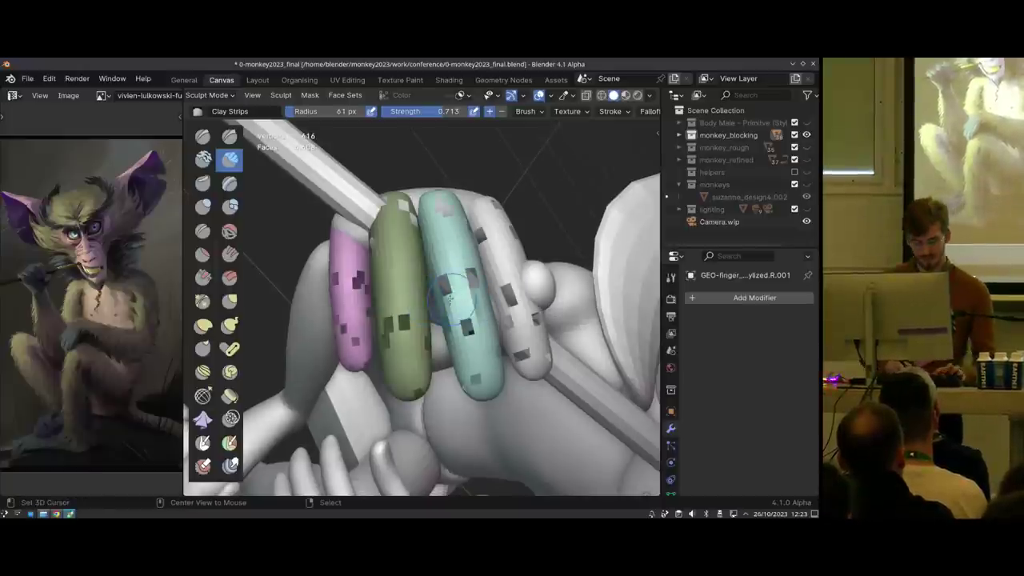
# Return the fingers to Object Mode and select the monkey's large left ear
pyautogui.hotkey('ctrl', 'Tab')
pyautogui.moveTo(440, 293)
pyautogui.keyDown('ctrl'); pyautogui.mouseDown(button='middle')
pyautogui.moveTo(380, 293)
pyautogui.moveTo(401, 277)
pyautogui.mouseUp(button='middle'); pyautogui.keyUp('ctrl')
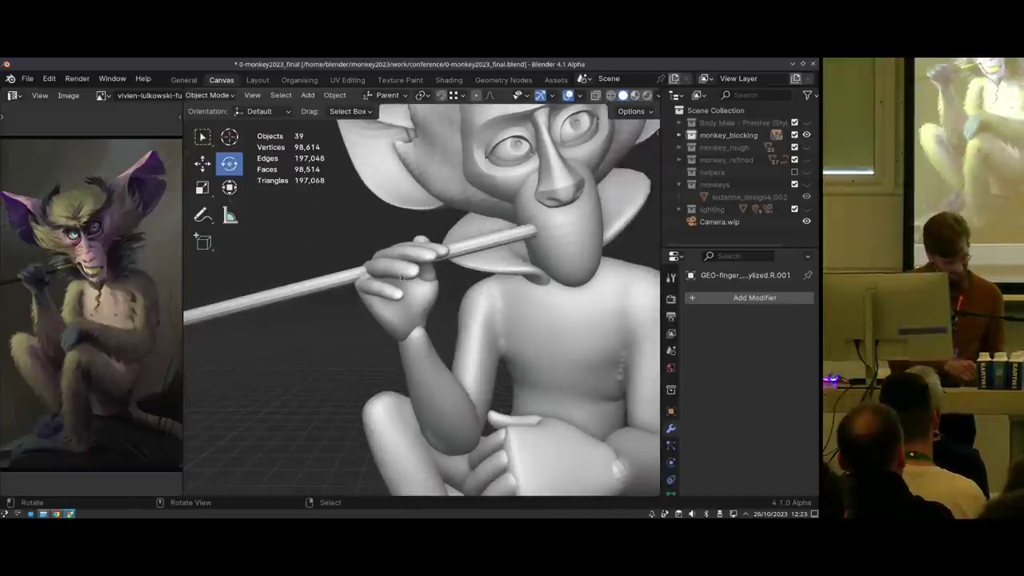
pyautogui.keyDown('ctrl'); pyautogui.moveTo(475, 277); pyautogui.dragTo(485, 332, button='middle'); pyautogui.keyUp('ctrl')
pyautogui.rightClick(472, 280)
pyautogui.moveTo(488, 277); pyautogui.dragTo(448, 276, button='middle')
pyautogui.keyDown('ctrl'); pyautogui.moveTo(448, 276); pyautogui.dragTo(530, 196, button='middle'); pyautogui.keyUp('ctrl')
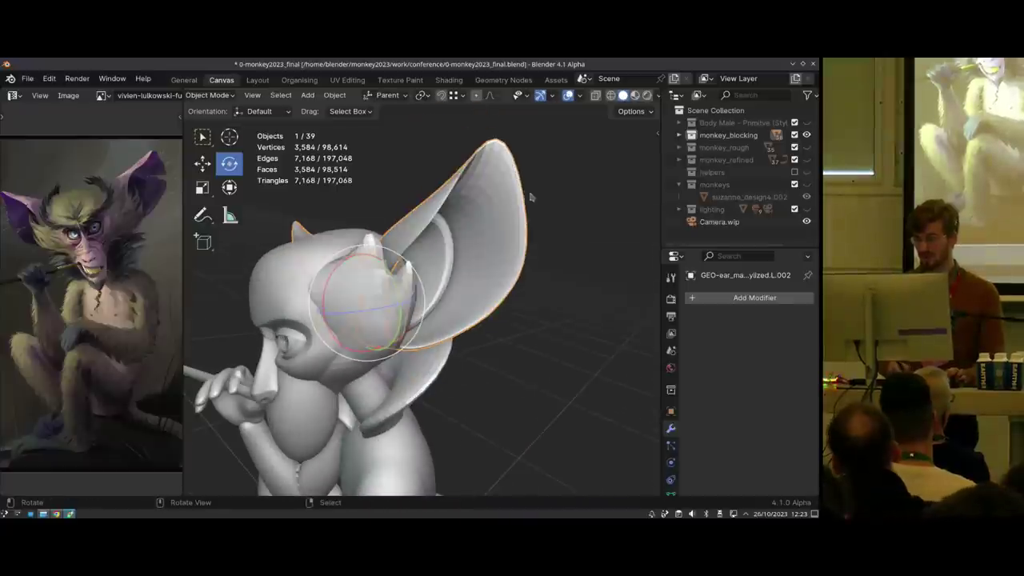
pyautogui.moveTo(462, 212); pyautogui.dragTo(478, 243, button='middle')
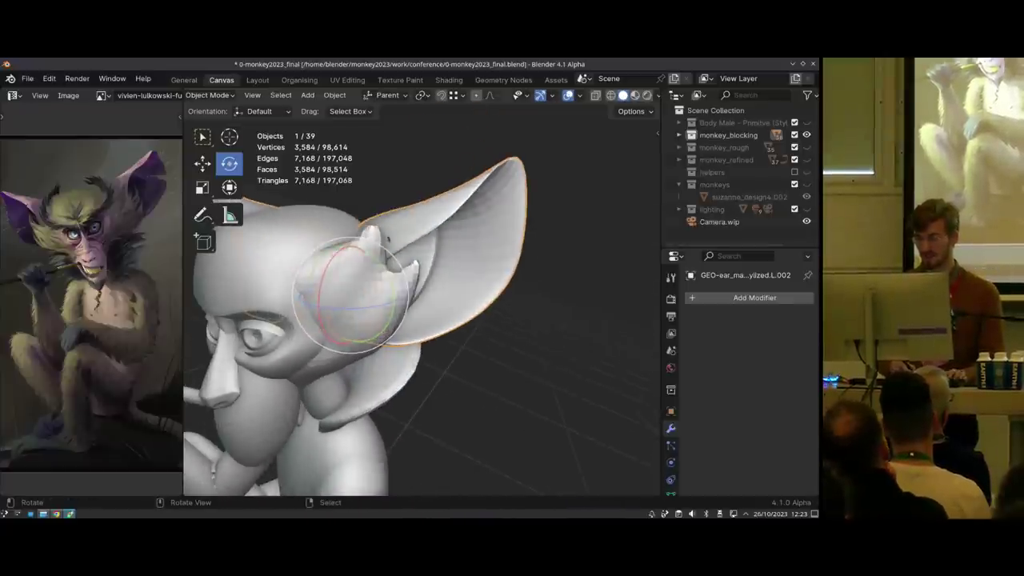
# Inspect the ear's mesh topology in Edit Mode with nothing selected and return to Object Mode with the Rotate tool
pyautogui.press('Tab')
pyautogui.moveTo(389, 240); pyautogui.dragTo(416, 247, button='middle')
pyautogui.hotkey('alt', 'a')
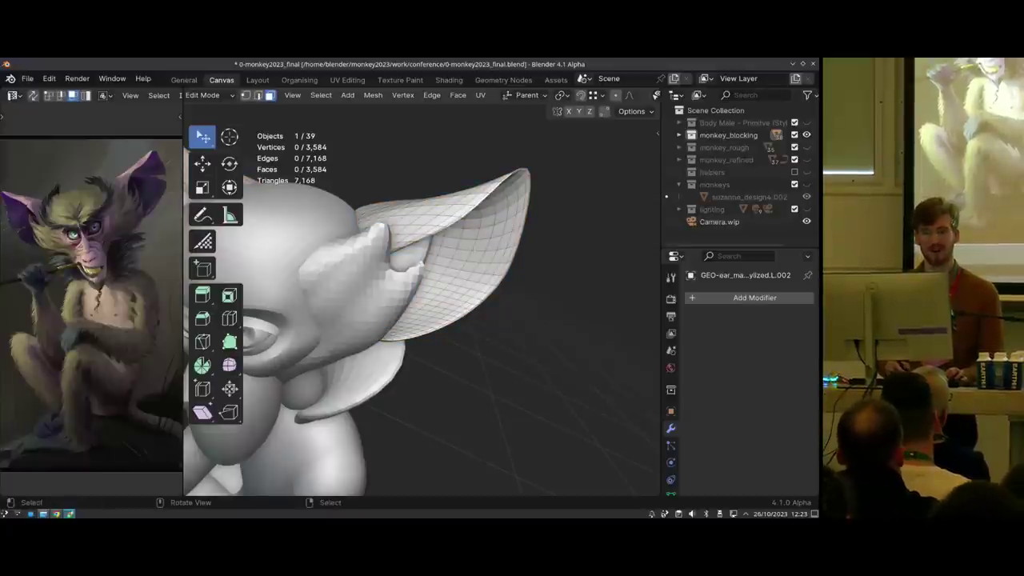
pyautogui.press('Tab')
pyautogui.hotkey('shift', 'space')
pyautogui.press('r')
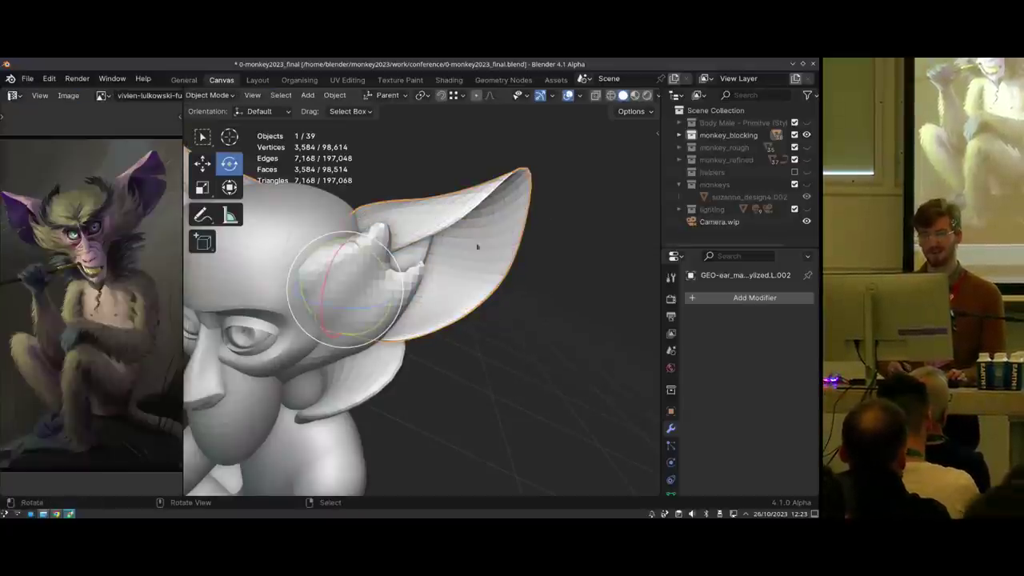
# Delete the separate inner fold piece of the left ear in Object Mode and select the main ear again
pyautogui.keyDown('ctrl'); pyautogui.moveTo(444, 264); pyautogui.dragTo(428, 280, button='middle'); pyautogui.keyUp('ctrl')
pyautogui.keyDown('ctrl'); pyautogui.moveTo(428, 279); pyautogui.dragTo(446, 256, button='middle'); pyautogui.keyUp('ctrl')
pyautogui.hotkey('ctrl', 'Tab')
pyautogui.click(449, 281)
pyautogui.hotkey('ctrl', 'Tab')
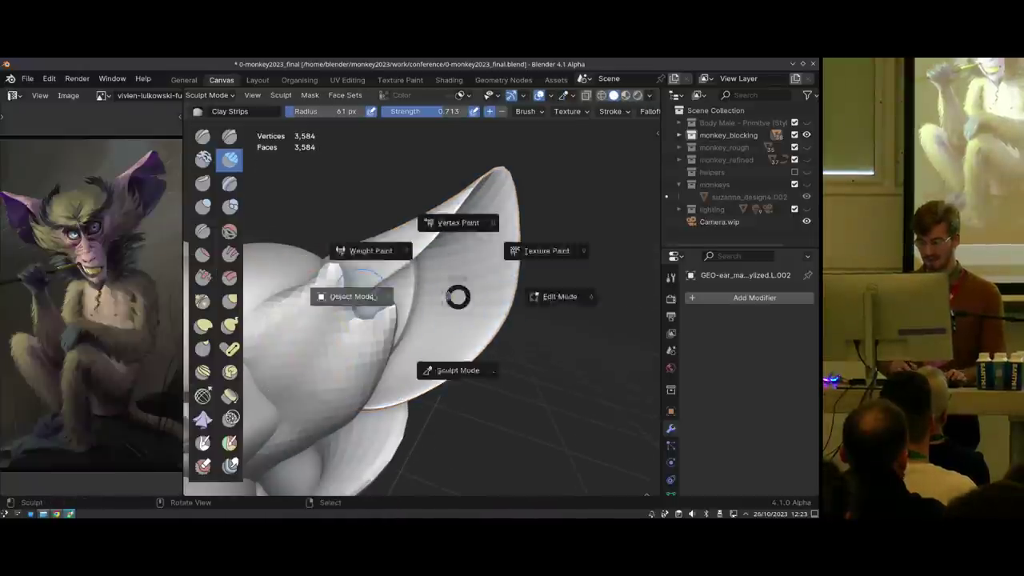
pyautogui.click(368, 296)
pyautogui.click(397, 293)
pyautogui.press('x')
pyautogui.click(395, 294)
pyautogui.click(455, 291)
# Enter Sculpt Mode on the ear, test a 90 px Clay Strips stroke inside it and undo it
pyautogui.hotkey('ctrl', 'Tab')
pyautogui.moveTo(439, 302); pyautogui.dragTo(457, 259, button='middle')
pyautogui.press('f')
pyautogui.click(467, 281)
pyautogui.moveTo(388, 248); pyautogui.dragTo(410, 249, button='middle')
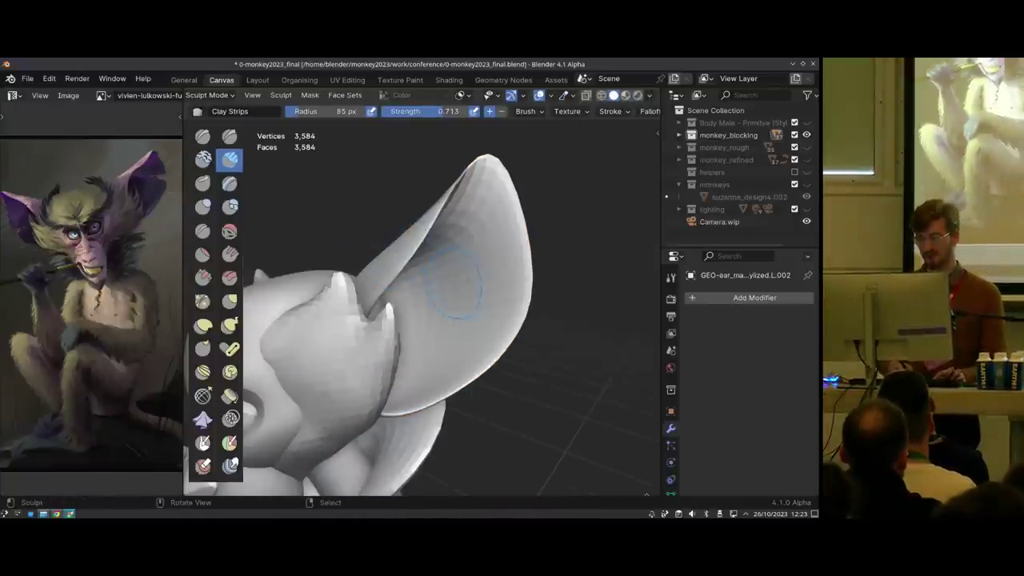
pyautogui.moveTo(472, 279)
pyautogui.mouseDown()
pyautogui.moveTo(472, 297)
pyautogui.moveTo(474, 244)
pyautogui.moveTo(480, 288)
pyautogui.mouseUp()
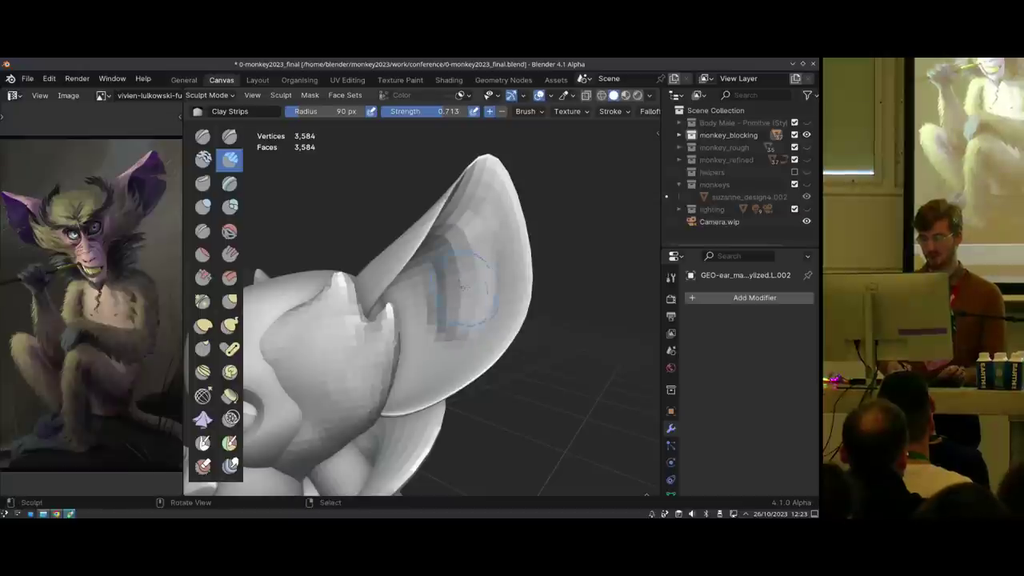
pyautogui.hotkey('ctrl', 'z')
# Subdivide the ear in Object Mode with a level 3 subdivision modifier and apply it using Visual Geometry to Mesh
pyautogui.hotkey('ctrl', 'Tab')
pyautogui.hotkey('ctrl', '2')
pyautogui.hotkey('ctrl', '3')
pyautogui.hotkey('ctrl', 'a')
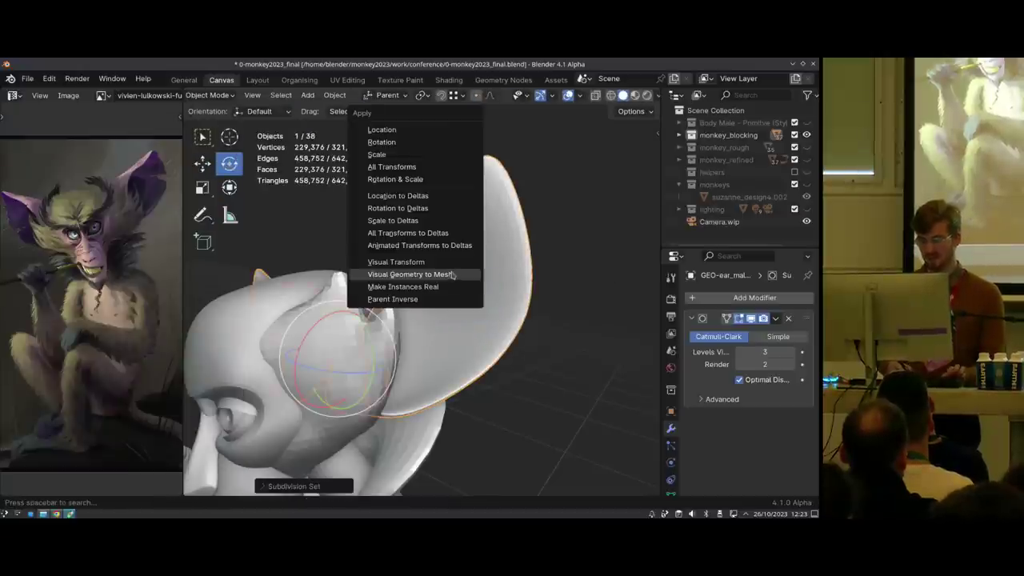
pyautogui.click(456, 275)
# Select an edge loop on the dense ear mesh in Edit Mode and mark it as a seam
pyautogui.hotkey('ctrl', 'Tab')
pyautogui.click(444, 349)
pyautogui.moveTo(444, 349)
pyautogui.mouseDown(button='middle')
pyautogui.moveTo(488, 336)
pyautogui.moveTo(372, 252)
pyautogui.moveTo(397, 274)
pyautogui.moveTo(472, 289)
pyautogui.moveTo(542, 277)
pyautogui.moveTo(490, 276)
pyautogui.moveTo(412, 312)
pyautogui.moveTo(356, 317)
pyautogui.moveTo(370, 296)
pyautogui.mouseUp(button='middle')
pyautogui.hotkey('ctrl', 'Tab')
pyautogui.click(445, 296)
pyautogui.moveTo(436, 300)
pyautogui.mouseDown(button='middle')
pyautogui.moveTo(485, 261)
pyautogui.moveTo(460, 245)
pyautogui.mouseUp(button='middle')
pyautogui.press('2')
pyautogui.moveTo(460, 244); pyautogui.dragTo(457, 281, button='middle')
pyautogui.keyDown('alt'); pyautogui.rightClick(358, 310); pyautogui.keyUp('alt')
pyautogui.hotkey('ctrl', 'e')
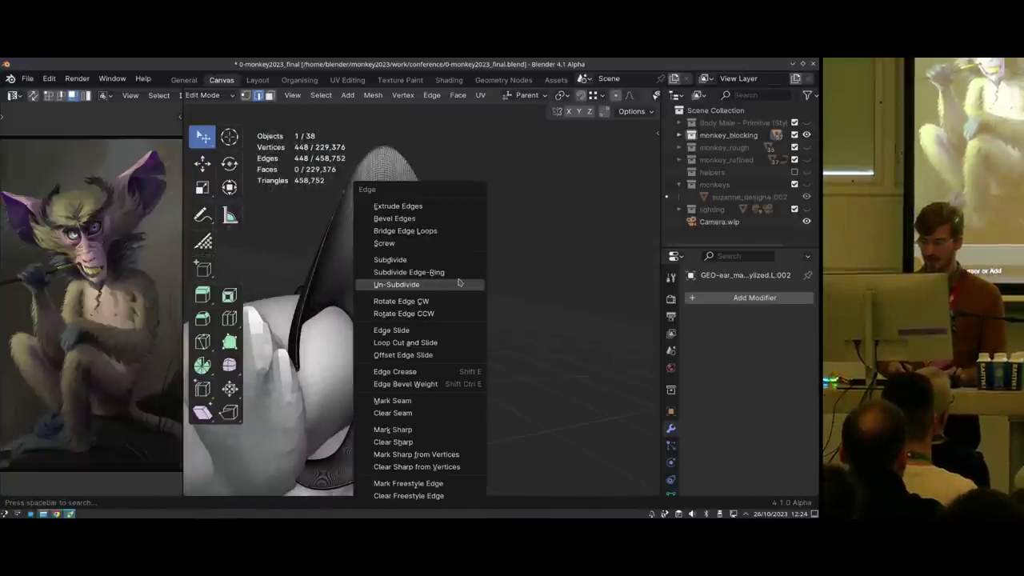
pyautogui.click(392, 400)
# Isolate the ear in Local View and mark the edge loop along its rim as a seam
pyautogui.moveTo(470, 354); pyautogui.dragTo(420, 249, button='middle')
pyautogui.moveTo(608, 304); pyautogui.dragTo(376, 253, button='middle')
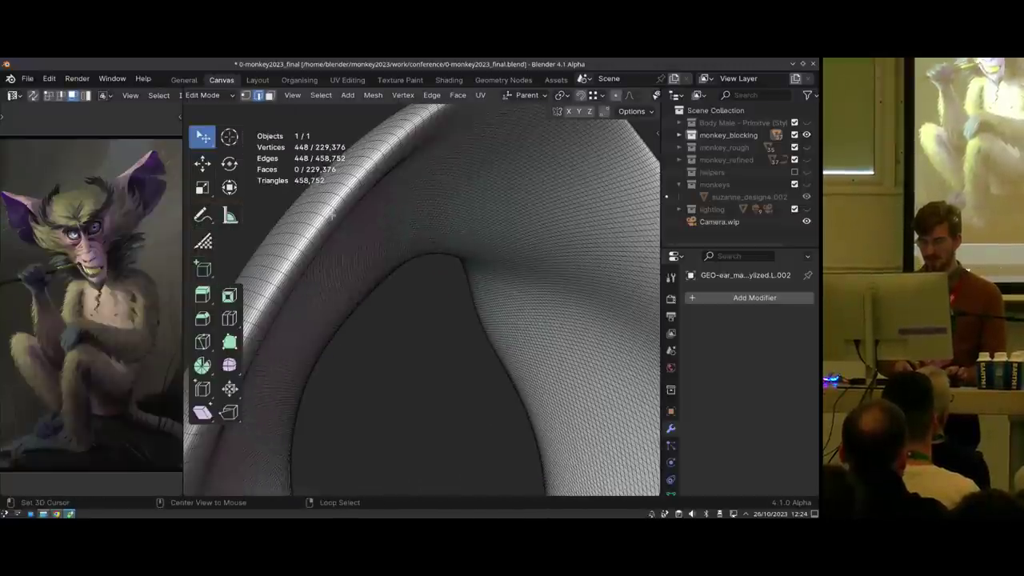
pyautogui.hotkey('ctrl', 'e')
pyautogui.click(303, 296)
pyautogui.moveTo(304, 292)
pyautogui.keyDown('ctrl'); pyautogui.mouseDown(button='middle')
pyautogui.moveTo(320, 376)
pyautogui.moveTo(610, 327)
pyautogui.moveTo(464, 291)
pyautogui.moveTo(472, 360)
pyautogui.mouseUp(button='middle'); pyautogui.keyUp('ctrl')
pyautogui.moveTo(473, 360); pyautogui.dragTo(497, 299, button='middle')
# Return the ear to Sculpt Mode and initialize its face sets by UV seams
pyautogui.hotkey('ctrl', 'Tab')
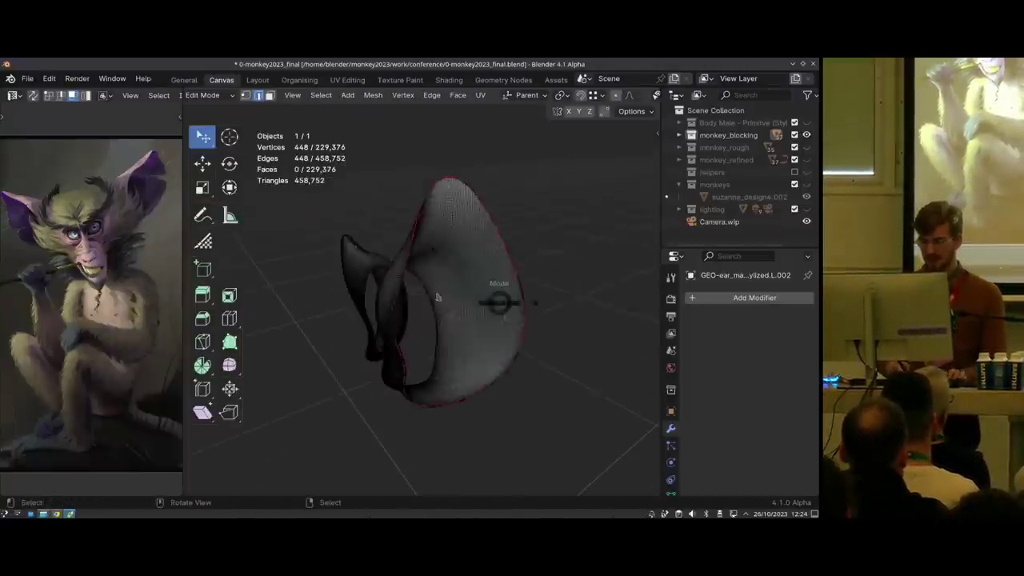
pyautogui.hotkey('ctrl', 'Tab')
pyautogui.moveTo(420, 344); pyautogui.dragTo(366, 117, button='middle')
pyautogui.click(345, 95)
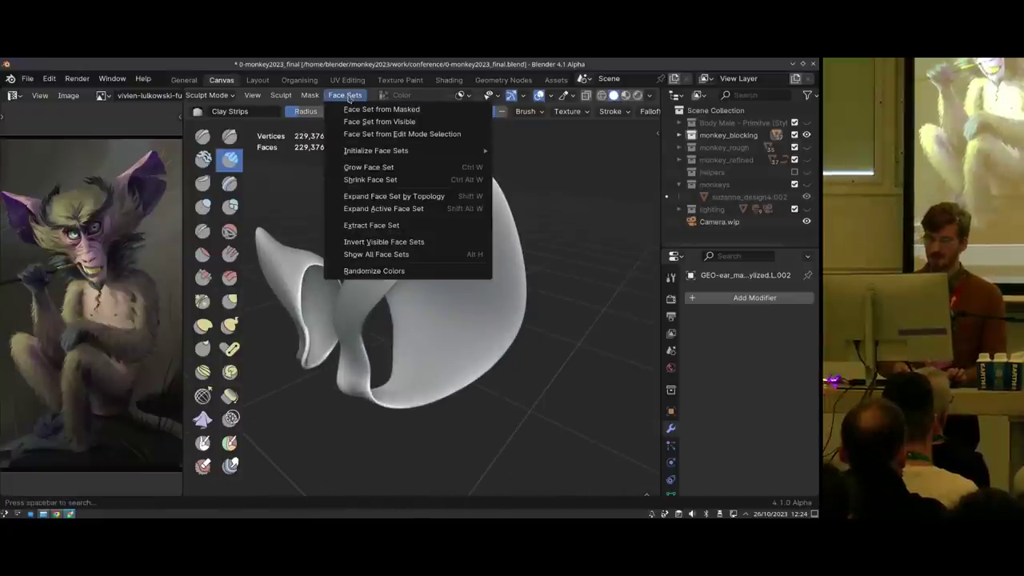
pyautogui.moveTo(377, 151)
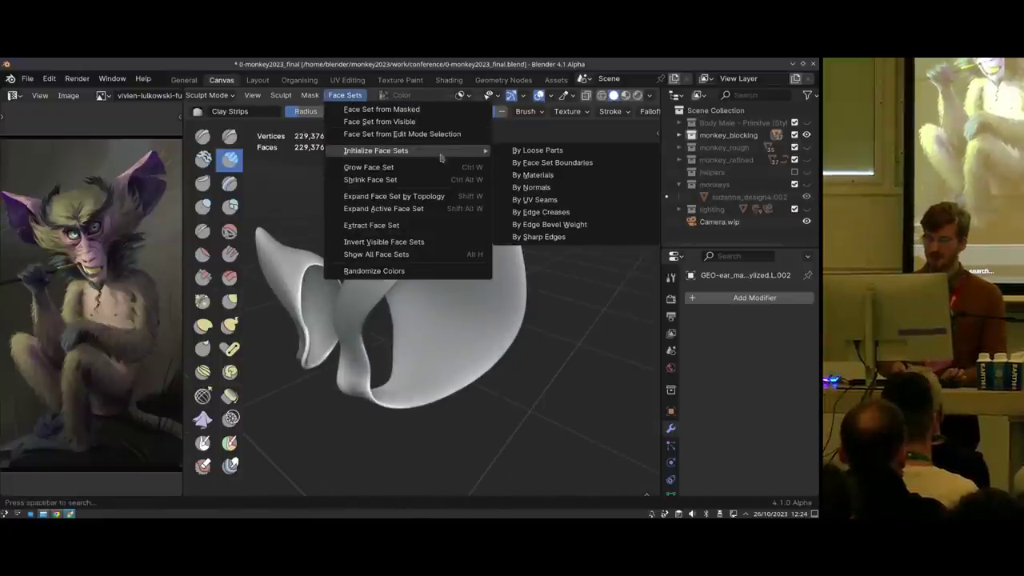
pyautogui.click(551, 200)
pyautogui.moveTo(552, 200); pyautogui.dragTo(424, 201, button='middle')
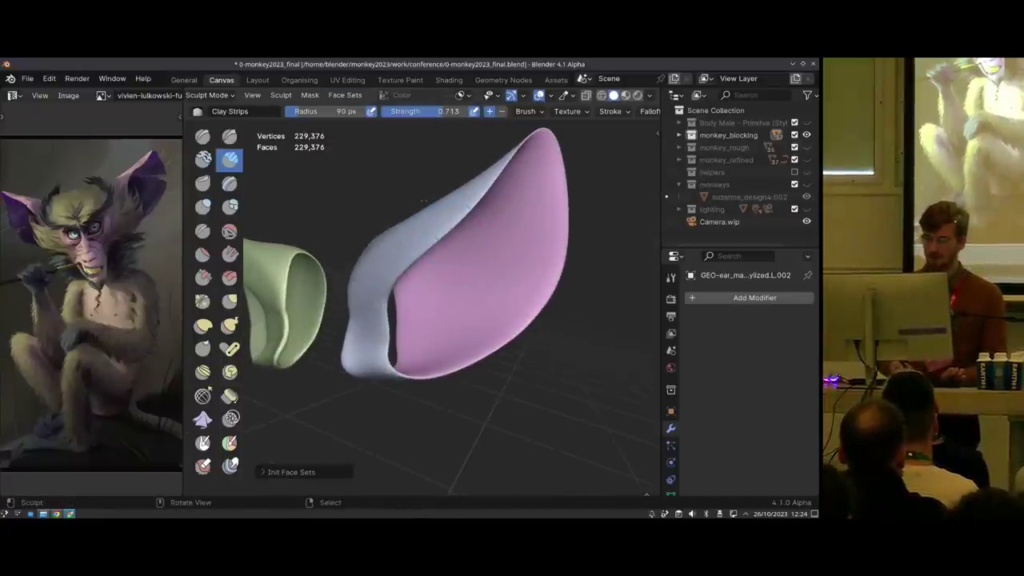
# Expand a face set over the ear's outer surface so it is separate from the inner side
pyautogui.moveTo(397, 279)
pyautogui.mouseDown(button='middle')
pyautogui.moveTo(442, 267)
pyautogui.moveTo(354, 296)
pyautogui.moveTo(448, 280)
pyautogui.moveTo(362, 226)
pyautogui.moveTo(523, 265)
pyautogui.moveTo(388, 239)
pyautogui.mouseUp(button='middle')
pyautogui.hotkey('shift', 'w')
pyautogui.click(354, 318)
pyautogui.moveTo(337, 300); pyautogui.dragTo(436, 280, button='middle')
pyautogui.moveTo(436, 280)
pyautogui.keyDown('ctrl'); pyautogui.mouseDown(button='middle')
pyautogui.moveTo(423, 257)
pyautogui.moveTo(432, 244)
pyautogui.moveTo(400, 280)
pyautogui.moveTo(436, 266)
pyautogui.mouseUp(button='middle'); pyautogui.keyUp('ctrl')
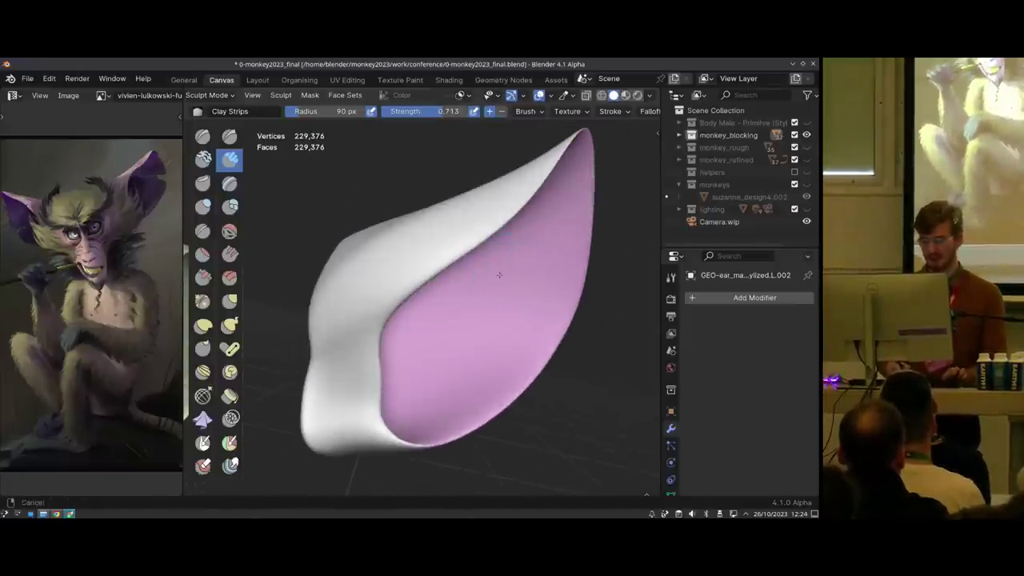
pyautogui.scroll(-2, 480, 285)
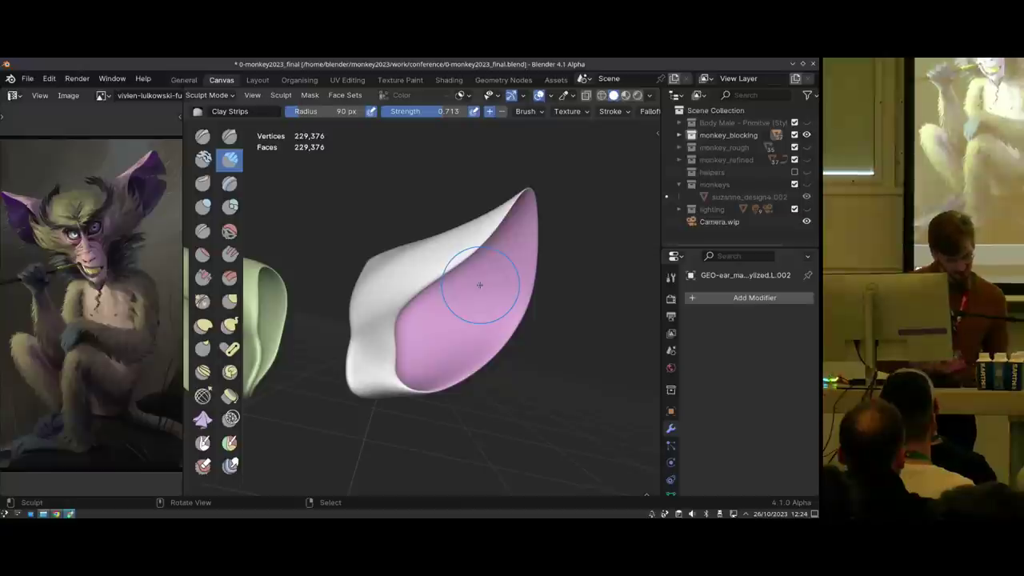
# Switch the ear back to Object Mode, exit Local View and deselect everything
pyautogui.hotkey('ctrl', 'Tab')
pyautogui.moveTo(428, 332)
pyautogui.mouseDown(button='middle')
pyautogui.moveTo(467, 291)
pyautogui.moveTo(435, 316)
pyautogui.moveTo(423, 308)
pyautogui.moveTo(420, 248)
pyautogui.mouseUp(button='middle')
pyautogui.press('/')
pyautogui.hotkey('alt', 'a')
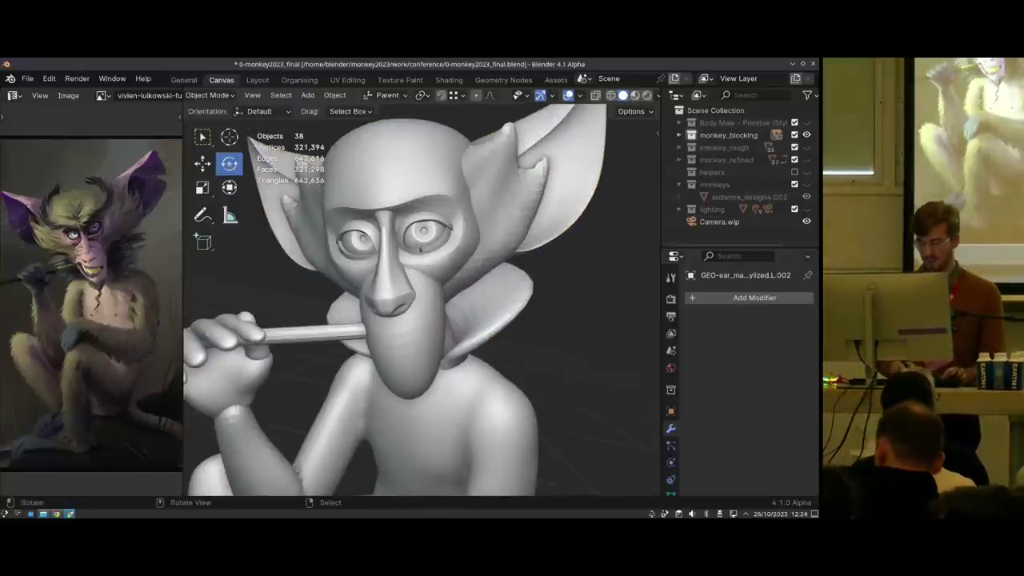
# Show only the monkey_rough collection and view the whole seated figure beside the reference painting
pyautogui.click(412, 245)
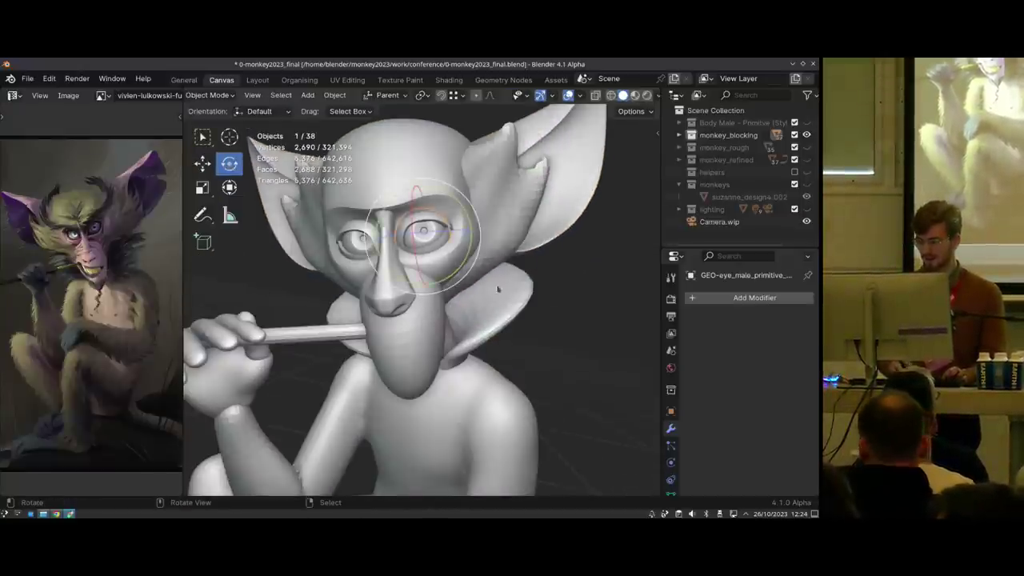
pyautogui.press('3')
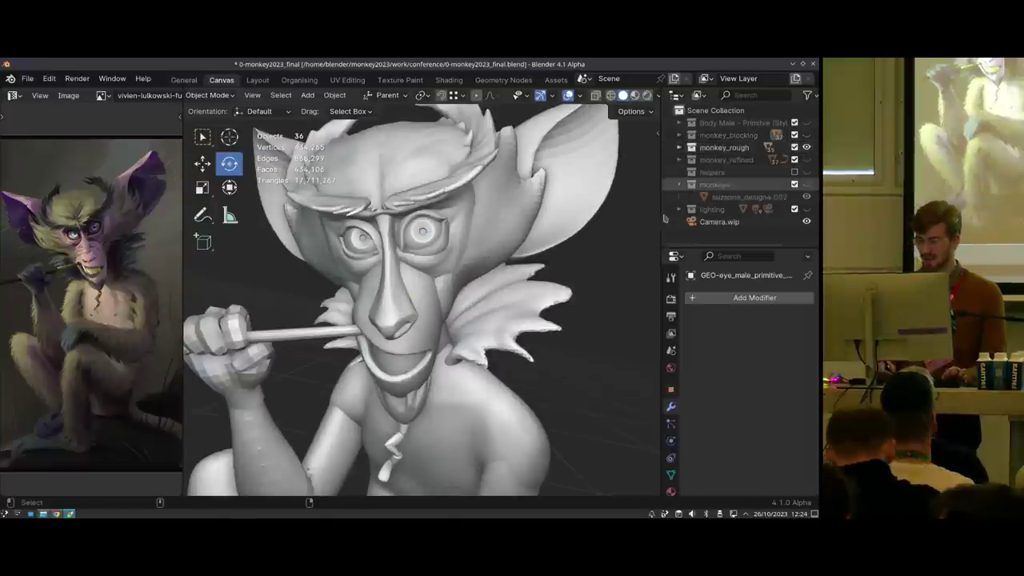
pyautogui.keyDown('ctrl'); pyautogui.moveTo(485, 327); pyautogui.dragTo(486, 367, button='middle'); pyautogui.keyUp('ctrl')
pyautogui.keyDown('shift'); pyautogui.moveTo(486, 366); pyautogui.dragTo(487, 306, button='middle'); pyautogui.keyUp('shift')
pyautogui.press('`')
pyautogui.click(411, 262)
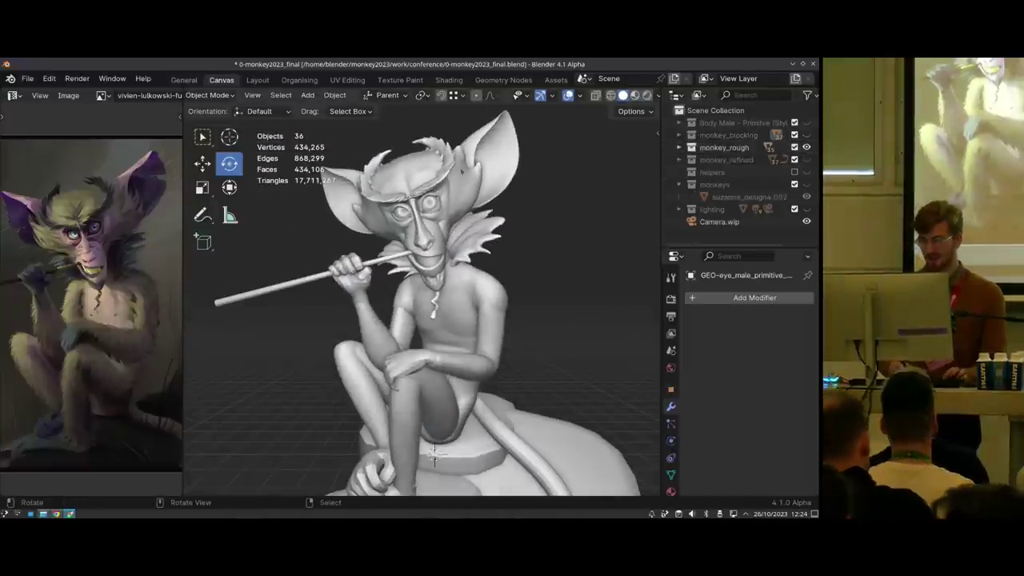
pyautogui.moveTo(97, 197); pyautogui.dragTo(103, 196, button='middle')
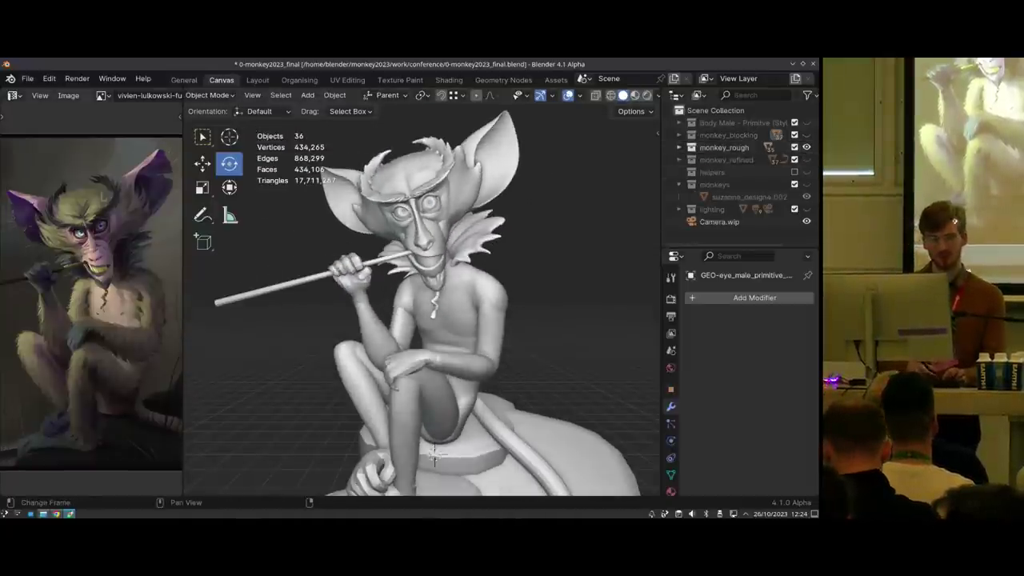
pyautogui.press('Right')
pyautogui.moveTo(435, 455); pyautogui.dragTo(443, 479, button='middle')
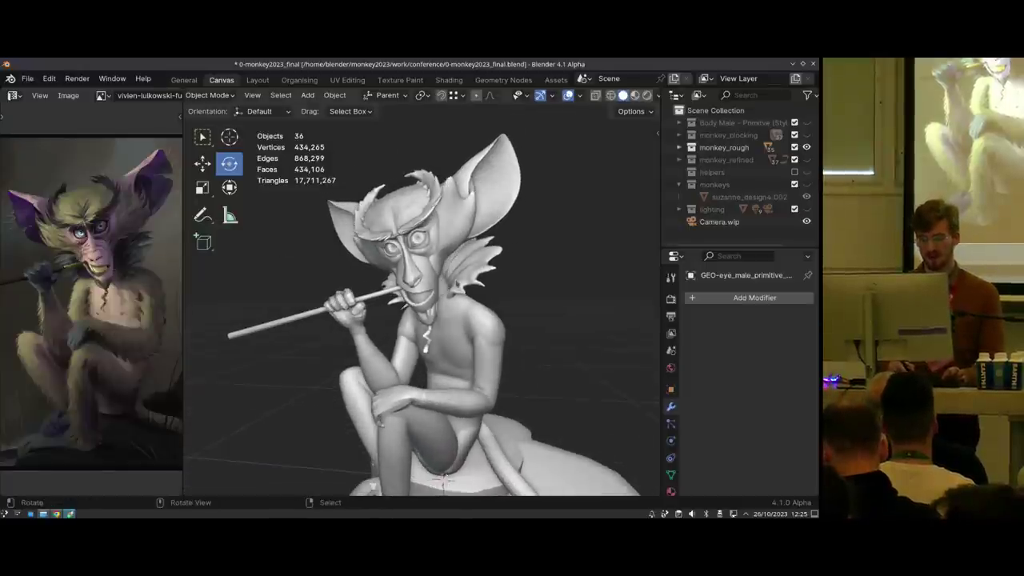
# Activate the Cursor tool and hide the neck ruff to examine the head behind it
pyautogui.rightClick(470, 273)
pyautogui.hotkey('shift', 'space')
pyautogui.hotkey('alt', 'a')
pyautogui.keyDown('shift'); pyautogui.moveTo(438, 341); pyautogui.dragTo(363, 362, button='middle'); pyautogui.keyUp('shift')
pyautogui.scroll(2, 418, 300)
pyautogui.scroll(1, 364, 362)
pyautogui.rightClick(430, 251)
pyautogui.moveTo(429, 250); pyautogui.dragTo(468, 269, button='middle')
pyautogui.scroll(-1, 448, 272)
pyautogui.scroll(-1, 440, 252)
pyautogui.keyDown('shift'); pyautogui.moveTo(423, 193); pyautogui.dragTo(438, 240, button='middle'); pyautogui.keyUp('shift')
pyautogui.scroll(-1, 437, 239)
pyautogui.press('h')
pyautogui.click(437, 239)
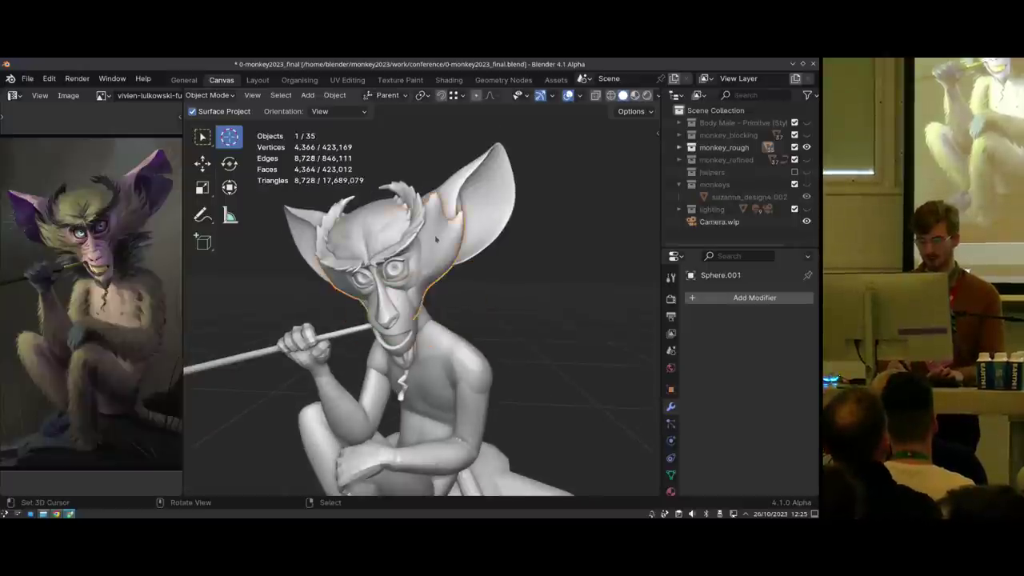
# Hide further pieces of the head one by one, reveal all hidden objects and clear the selection
pyautogui.press('Delete')
pyautogui.click(424, 236)
pyautogui.press('Delete')
pyautogui.click(405, 234)
pyautogui.hotkey('alt', 'h')
pyautogui.hotkey('alt', 'a')
# Select the neck ruff, head and eyebrow meshes to examine how the head is split into separate objects
pyautogui.rightClick(450, 290)
pyautogui.keyDown('shift'); pyautogui.rightClick(436, 250); pyautogui.keyUp('shift')
pyautogui.keyDown('shift'); pyautogui.rightClick(412, 223); pyautogui.keyUp('shift')
pyautogui.keyDown('shift'); pyautogui.rightClick(378, 283); pyautogui.keyUp('shift')
pyautogui.hotkey('ctrl', 'z')
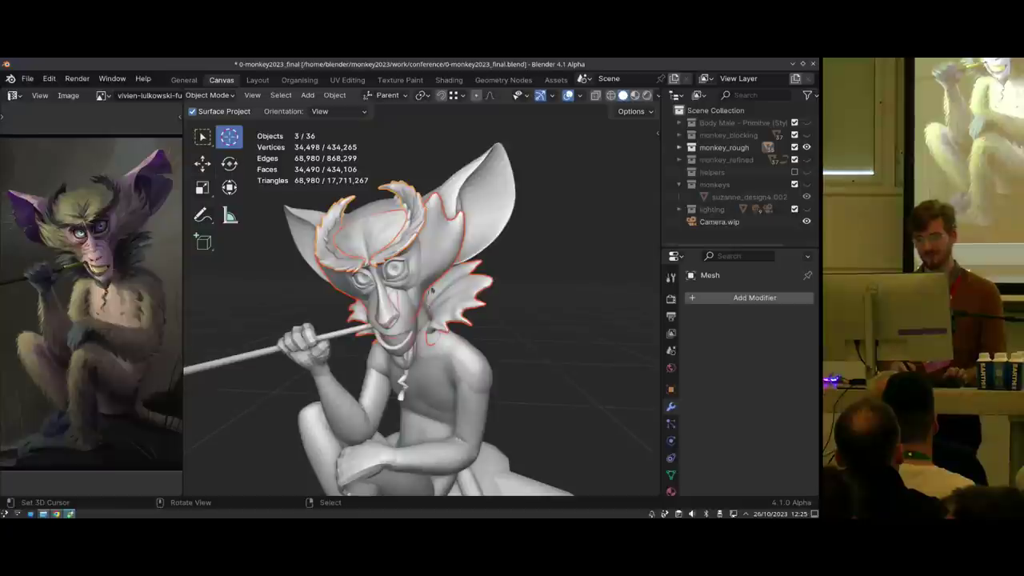
pyautogui.moveTo(427, 305); pyautogui.dragTo(443, 253, button='middle')
pyautogui.click(434, 224)
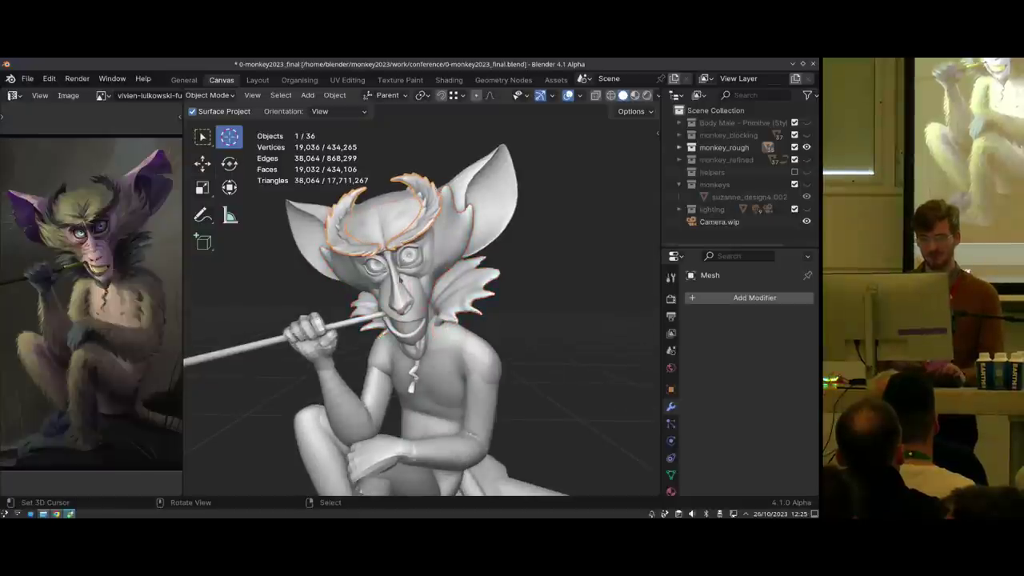
pyautogui.moveTo(401, 277); pyautogui.dragTo(416, 299, button='middle')
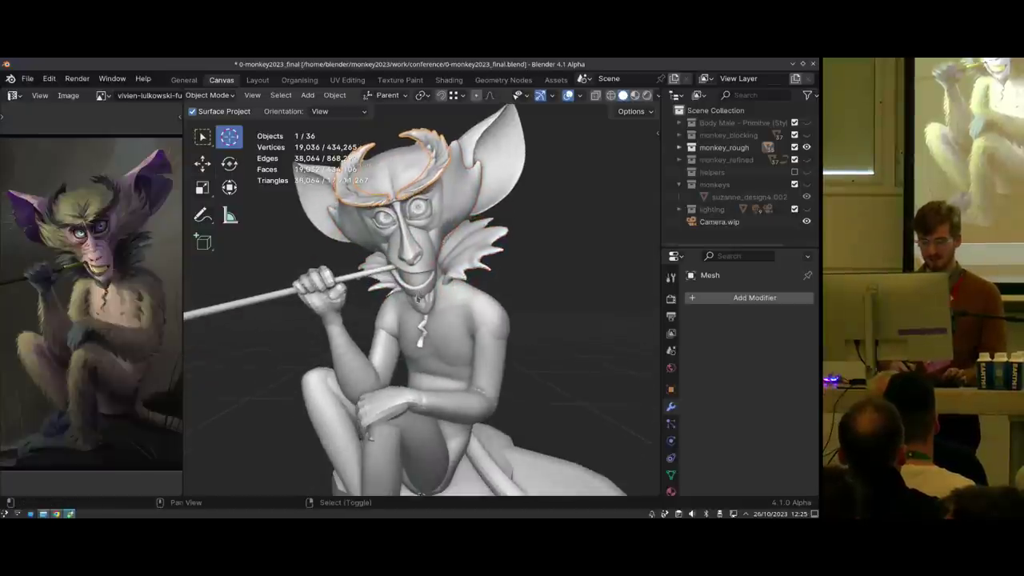
# Select the hand holding the stick and examine its subdivision setup within the whole figure
pyautogui.rightClick(320, 295)
pyautogui.keyDown('alt'); pyautogui.middleClick(316, 294); pyautogui.keyUp('alt')
pyautogui.moveTo(320, 336); pyautogui.dragTo(306, 339, button='middle')
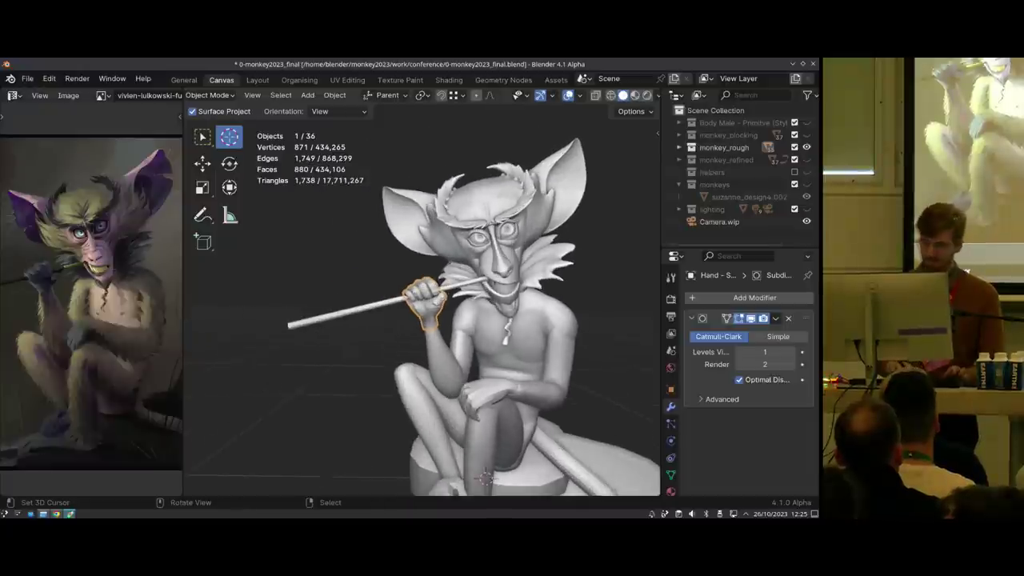
pyautogui.keyDown('shift'); pyautogui.moveTo(468, 279); pyautogui.dragTo(443, 264, button='middle'); pyautogui.keyUp('shift')
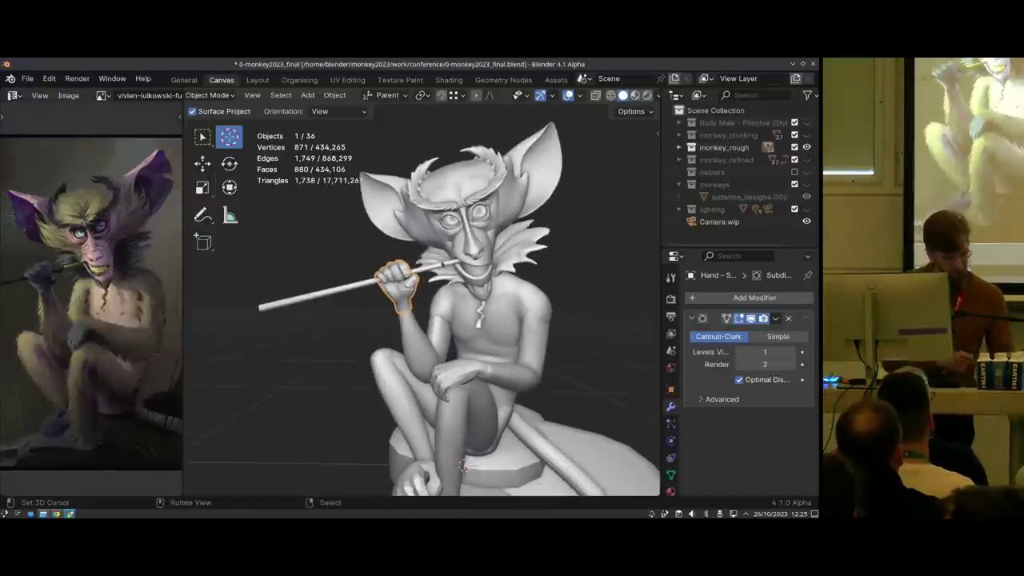
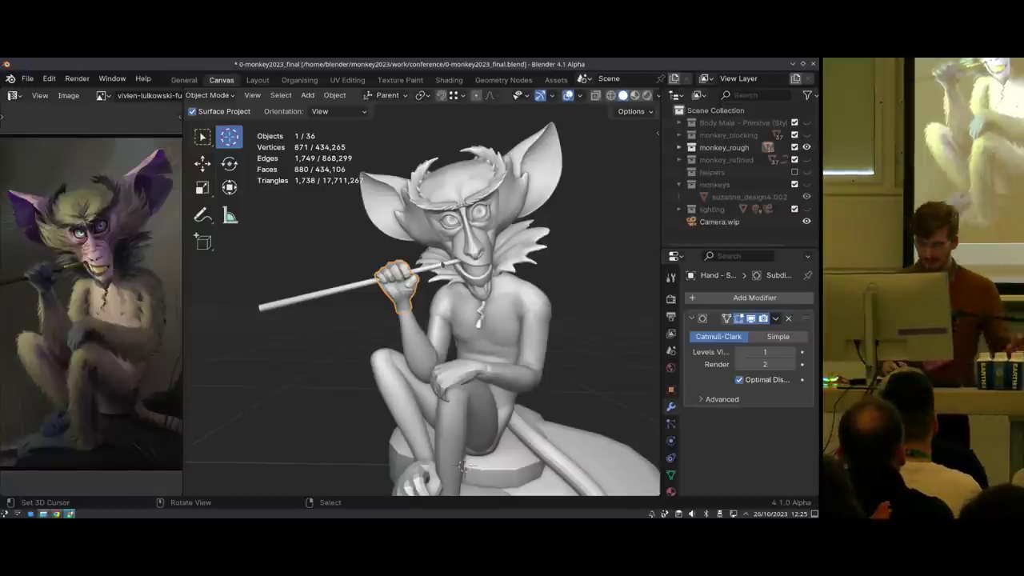
# Change the reference image editor into a 3D viewport showing the monkey
pyautogui.hotkey('ctrl', 'alt', 's')
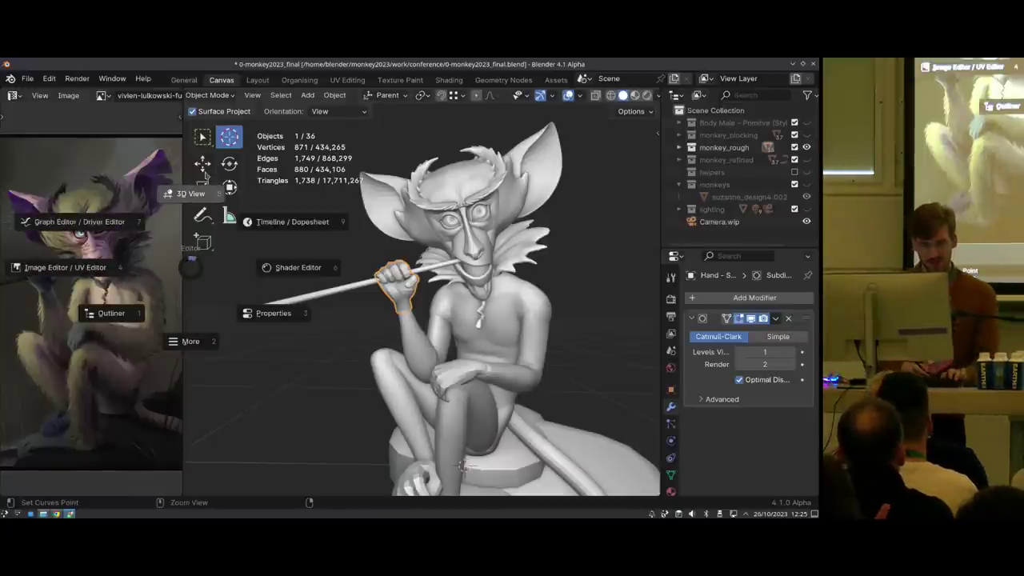
pyautogui.click(195, 192)
pyautogui.moveTo(104, 296)
pyautogui.keyDown('ctrl'); pyautogui.mouseDown(button='middle')
pyautogui.moveTo(104, 248)
pyautogui.moveTo(104, 280)
pyautogui.mouseUp(button='middle'); pyautogui.keyUp('ctrl')
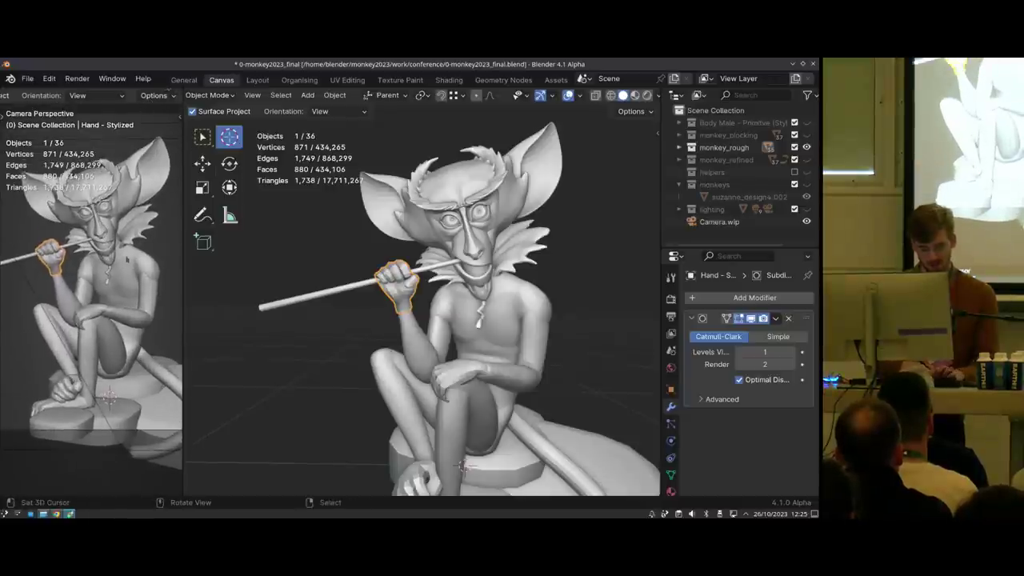
# Turn off the Text Info and Statistics overlays in the new viewport and deselect everything
pyautogui.hotkey('alt', 'F9')
pyautogui.moveTo(139, 96); pyautogui.dragTo(42, 114, button='middle')
pyautogui.scroll(-3, 152, 98)
pyautogui.click(153, 96)
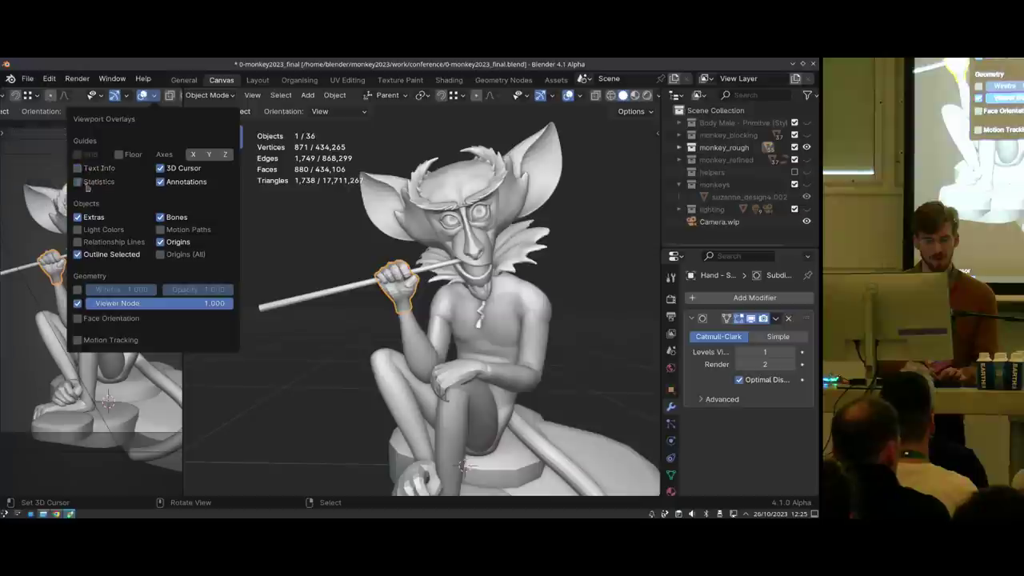
pyautogui.keyDown('shift'); pyautogui.moveTo(81, 447); pyautogui.dragTo(84, 445, button='middle'); pyautogui.keyUp('shift')
pyautogui.hotkey('alt', 'a')
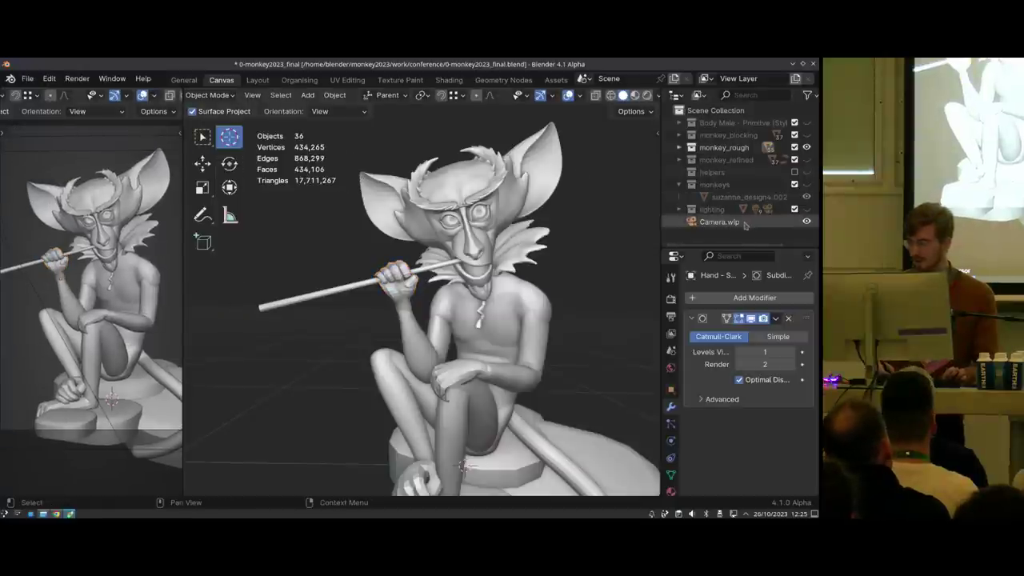
# Set Camera.wip as the scene's active camera and widen the camera viewport slightly
pyautogui.click(720, 222)
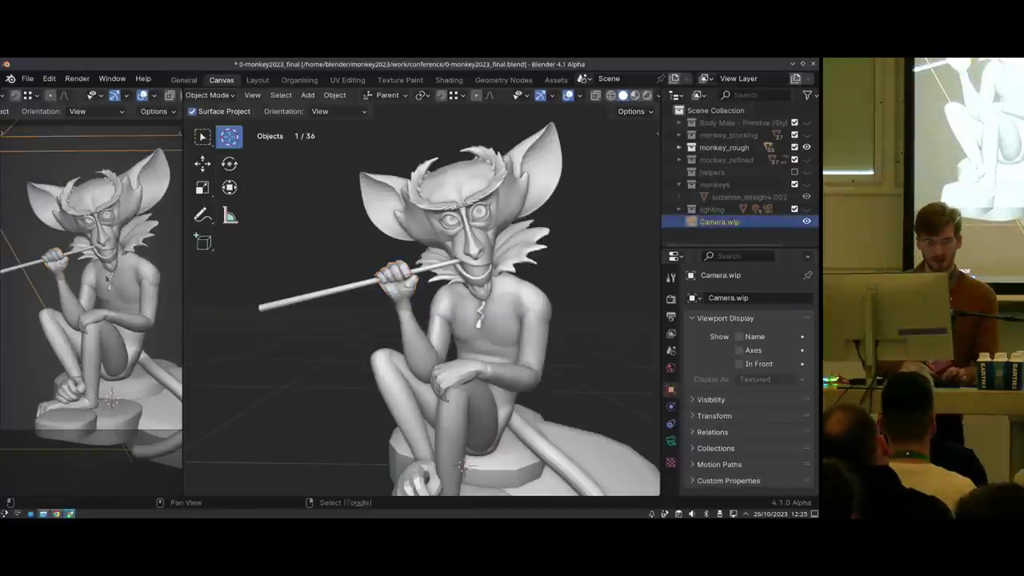
pyautogui.press('ctrl+KP_0')
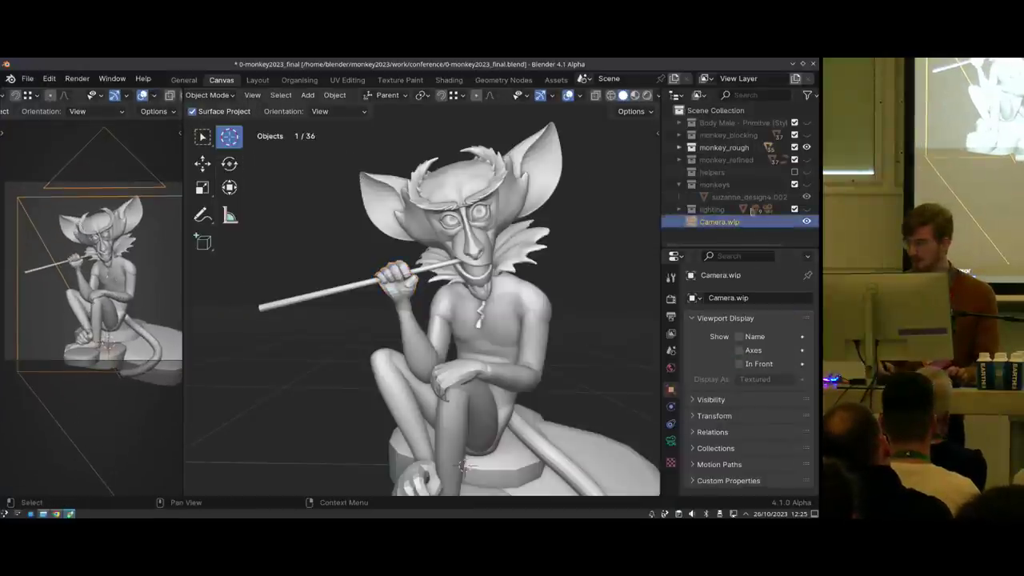
pyautogui.click(672, 300)
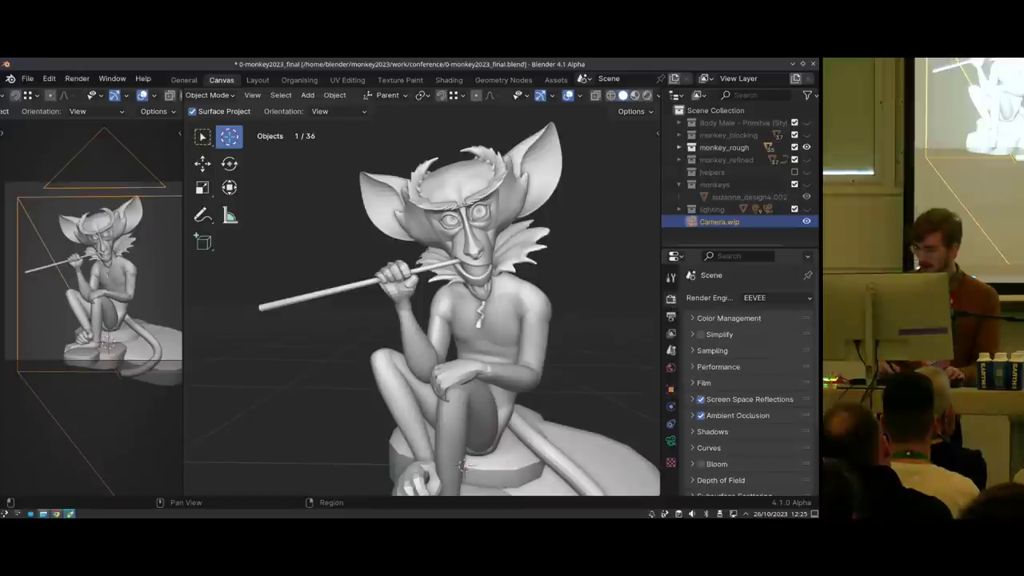
pyautogui.click(672, 333)
pyautogui.click(673, 317)
pyautogui.click(673, 351)
pyautogui.click(776, 313)
pyautogui.click(744, 346)
pyautogui.hotkey('alt', 'a')
pyautogui.moveTo(120, 275)
pyautogui.keyDown('shift'); pyautogui.mouseDown(button='middle')
pyautogui.moveTo(126, 297)
pyautogui.moveTo(125, 281)
pyautogui.mouseUp(button='middle'); pyautogui.keyUp('shift')
pyautogui.moveTo(183, 285); pyautogui.dragTo(206, 285)
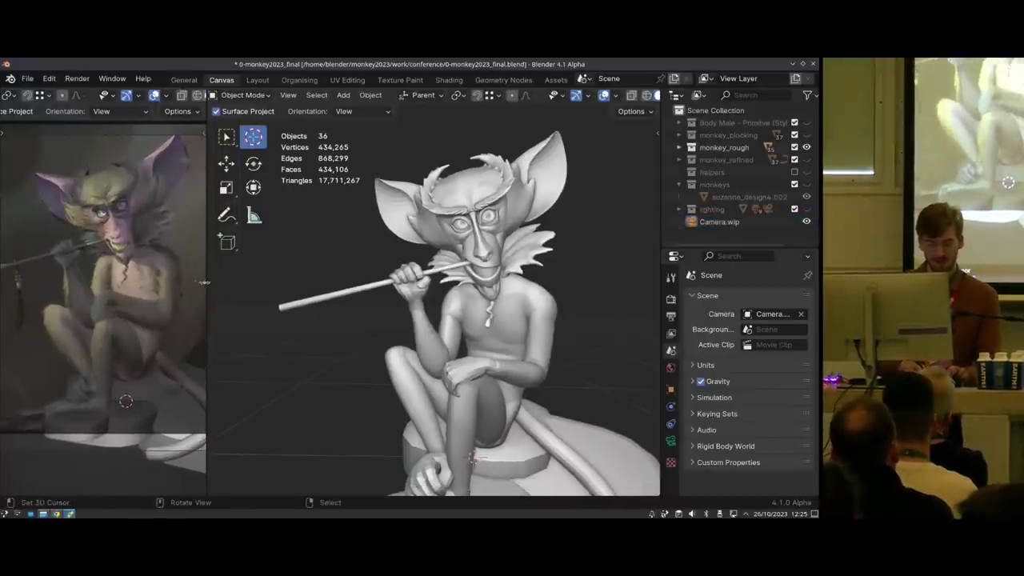
# Toggle the visibility of the reference painting in the camera's background image settings off and on
pyautogui.click(671, 441)
pyautogui.scroll(-5, 744, 384)
pyautogui.click(786, 389)
pyautogui.click(786, 390)
pyautogui.keyDown('shift'); pyautogui.moveTo(118, 393); pyautogui.dragTo(137, 407, button='middle'); pyautogui.keyUp('shift')
# Toggle the camera viewport's overlays off and on to compare the model with the background painting
pyautogui.press('z')
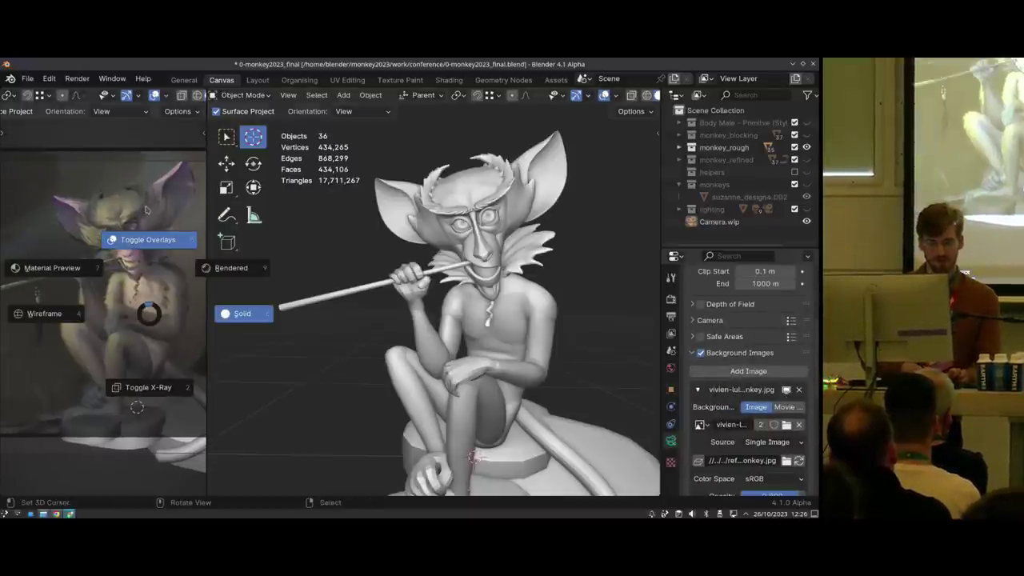
pyautogui.click(147, 211)
pyautogui.press('z')
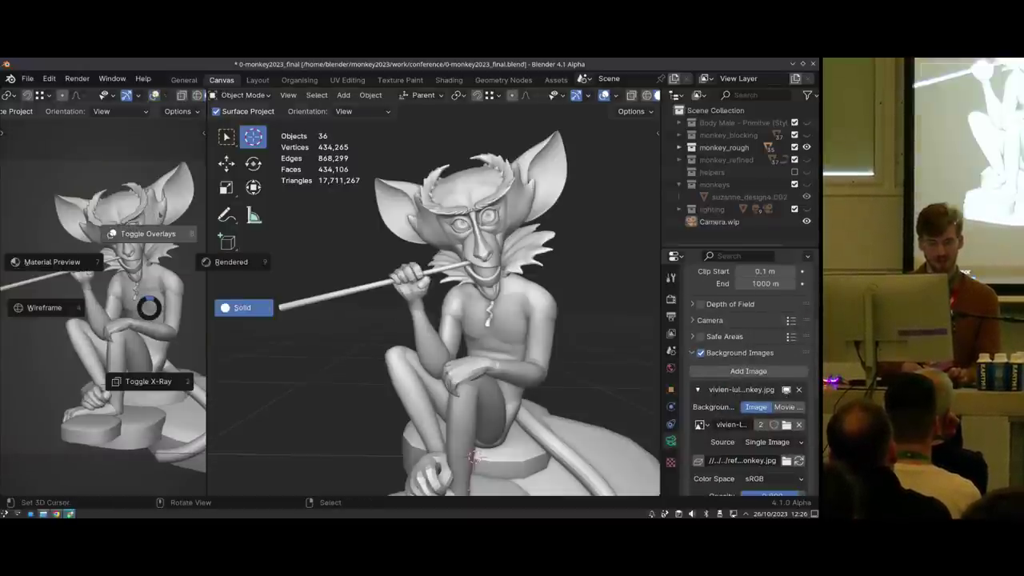
pyautogui.click(158, 216)
pyautogui.scroll(2, 160, 218)
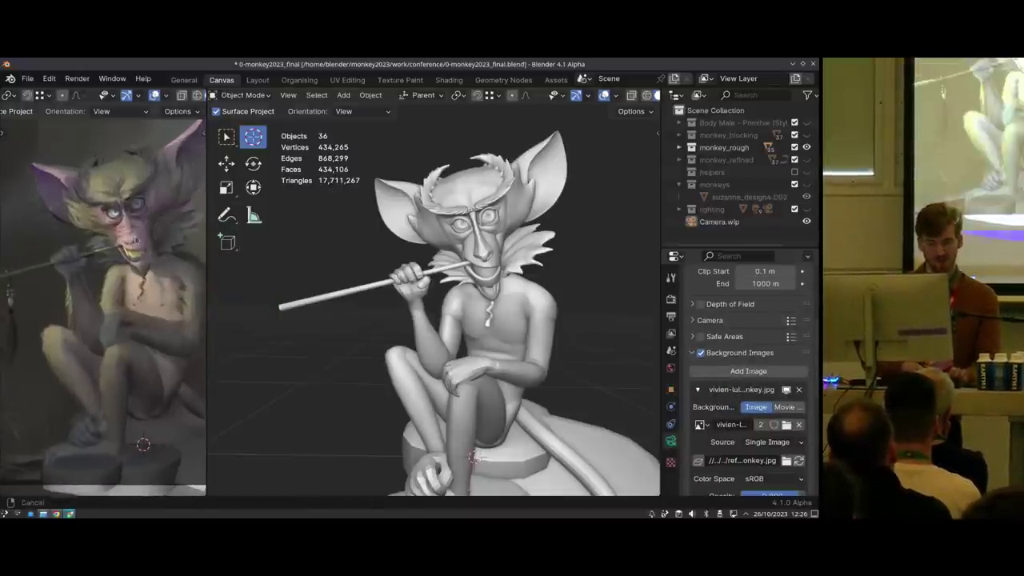
# Compare the painted reference with the rough monkey sculpt, checking the camera view both with the painting and in solid shading
pyautogui.keyDown('shift'); pyautogui.rightClick(175, 209); pyautogui.keyUp('shift')
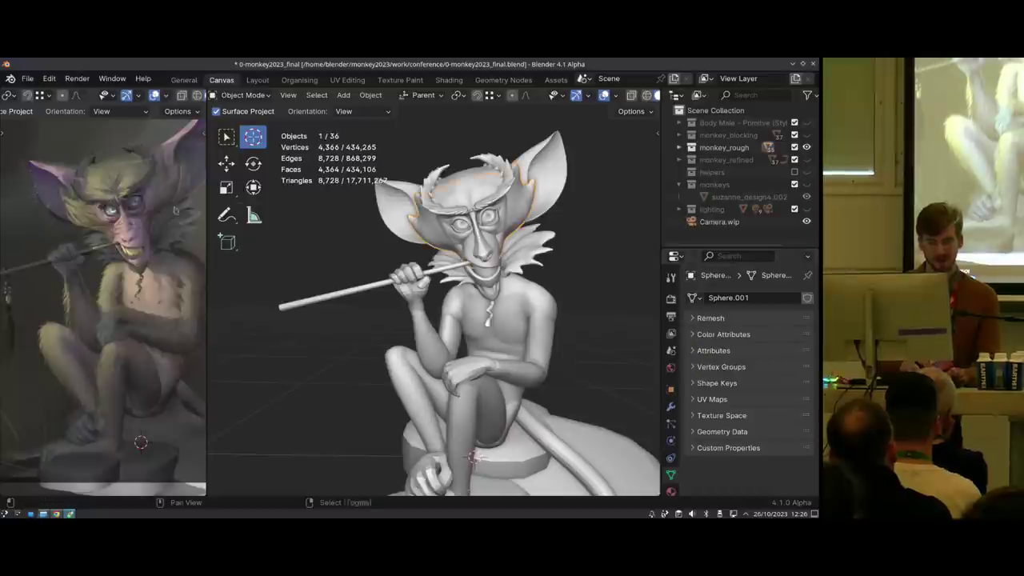
pyautogui.scroll(2, 141, 230)
pyautogui.keyDown('shift'); pyautogui.moveTo(175, 210); pyautogui.dragTo(145, 239, button='middle'); pyautogui.keyUp('shift')
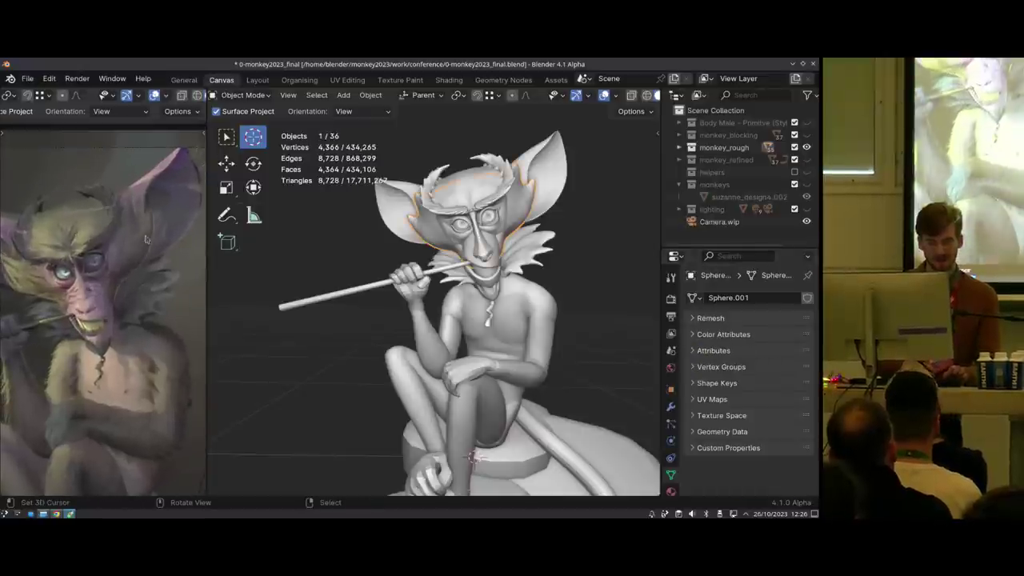
pyautogui.rightClick(167, 217)
pyautogui.moveTo(189, 209); pyautogui.dragTo(164, 195, button='middle')
pyautogui.rightClick(125, 352)
pyautogui.moveTo(125, 352)
pyautogui.keyDown('shift'); pyautogui.mouseDown(button='middle')
pyautogui.moveTo(148, 308)
pyautogui.moveTo(144, 284)
pyautogui.mouseUp(button='middle'); pyautogui.keyUp('shift')
pyautogui.scroll(-2, 143, 280)
pyautogui.press('z')
pyautogui.click(150, 217)
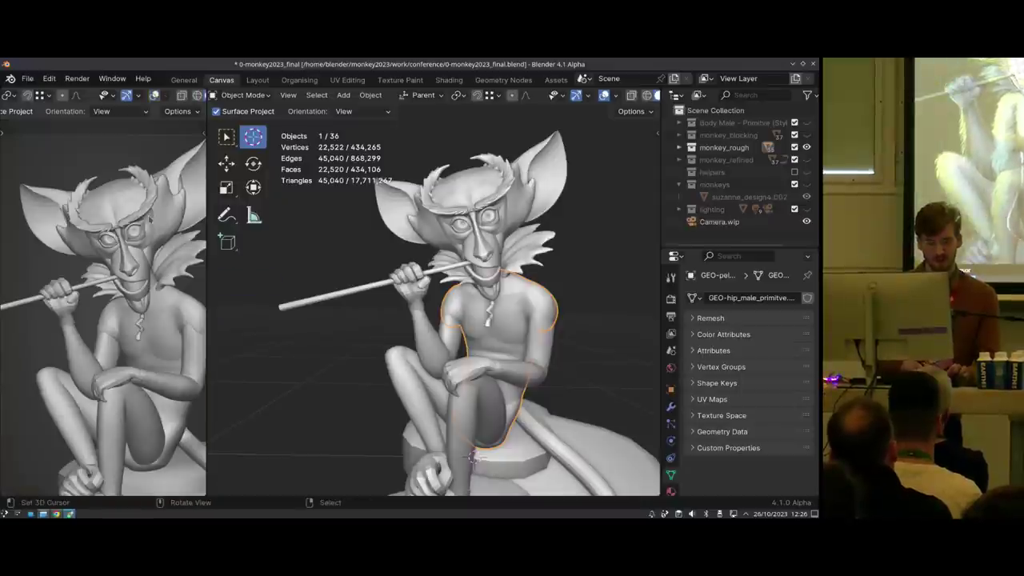
pyautogui.hotkey('alt', 'a')
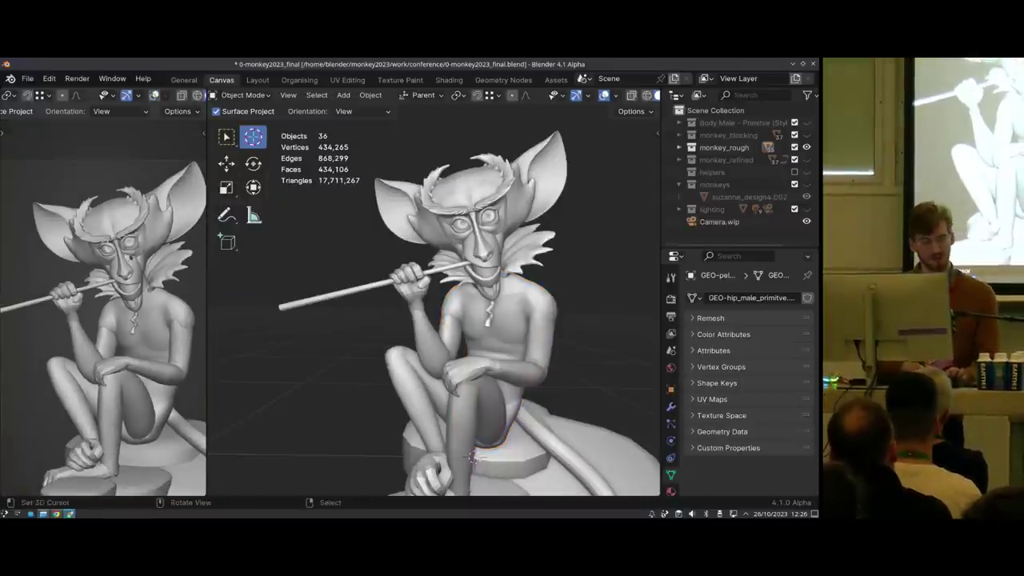
pyautogui.hotkey('alt', 'shift', 'z')
pyautogui.moveTo(380, 223)
pyautogui.mouseDown(button='middle')
pyautogui.moveTo(445, 215)
pyautogui.moveTo(594, 260)
pyautogui.moveTo(449, 296)
pyautogui.moveTo(374, 346)
pyautogui.mouseUp(button='middle')
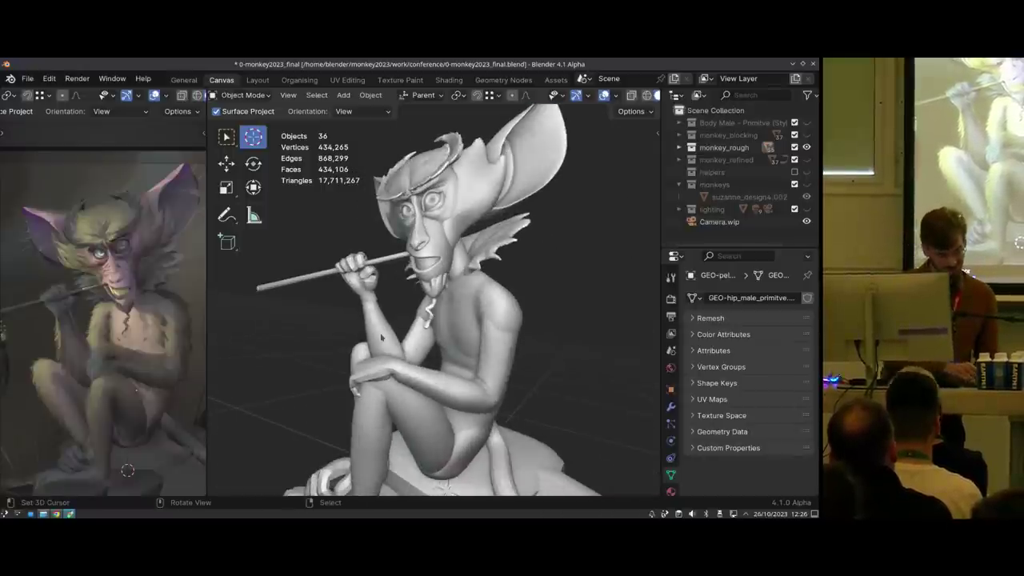
# Delete the picked object near the monkey's head, and open the large ear mesh in Sculpt Mode
pyautogui.moveTo(381, 337); pyautogui.dragTo(475, 290, button='middle')
pyautogui.keyDown('shift'); pyautogui.click(438, 330); pyautogui.keyUp('shift')
pyautogui.keyDown('ctrl'); pyautogui.moveTo(475, 290); pyautogui.dragTo(432, 291, button='middle'); pyautogui.keyUp('ctrl')
pyautogui.press('x')
pyautogui.click(495, 239)
pyautogui.rightClick(508, 240)
pyautogui.moveTo(485, 249)
pyautogui.keyDown('shift'); pyautogui.mouseDown(button='middle')
pyautogui.moveTo(389, 311)
pyautogui.moveTo(404, 276)
pyautogui.moveTo(400, 240)
pyautogui.moveTo(419, 251)
pyautogui.mouseUp(button='middle'); pyautogui.keyUp('shift')
pyautogui.hotkey('ctrl', 'Tab')
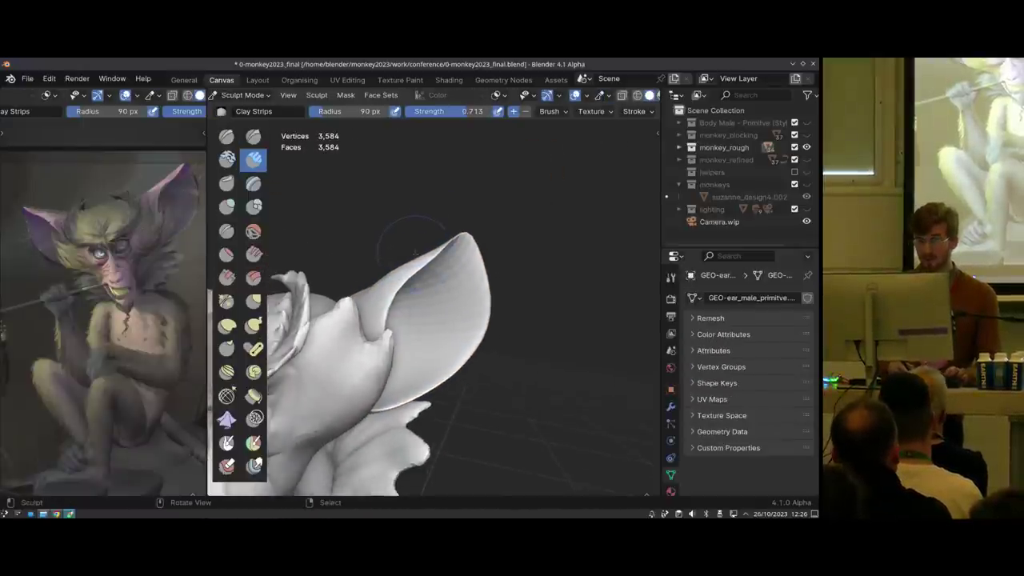
# Maximize the 3D viewport and look over the sculpting Auto-Masking options
pyautogui.click(499, 97)
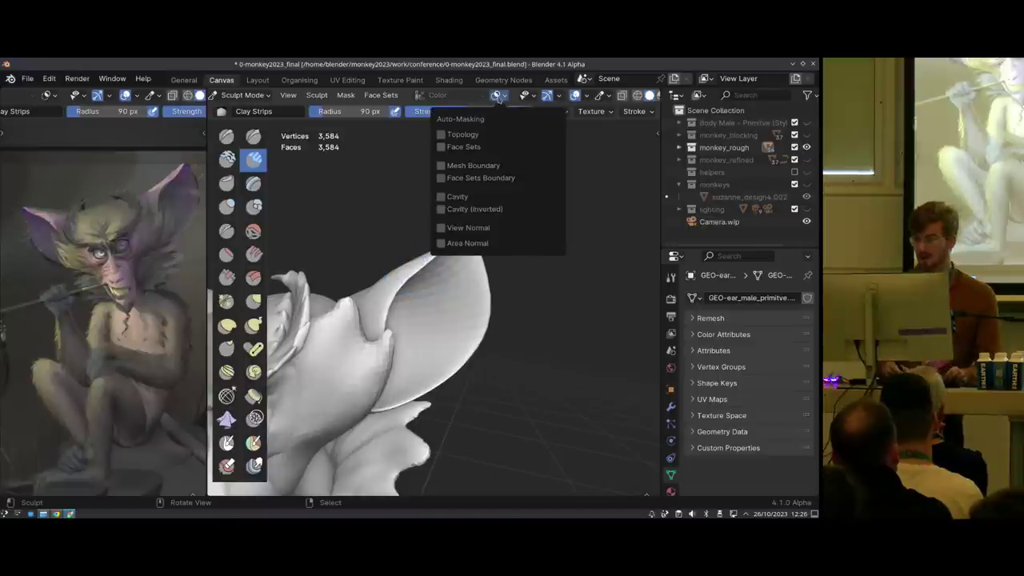
pyautogui.click(504, 97)
pyautogui.hotkey('ctrl', 'space')
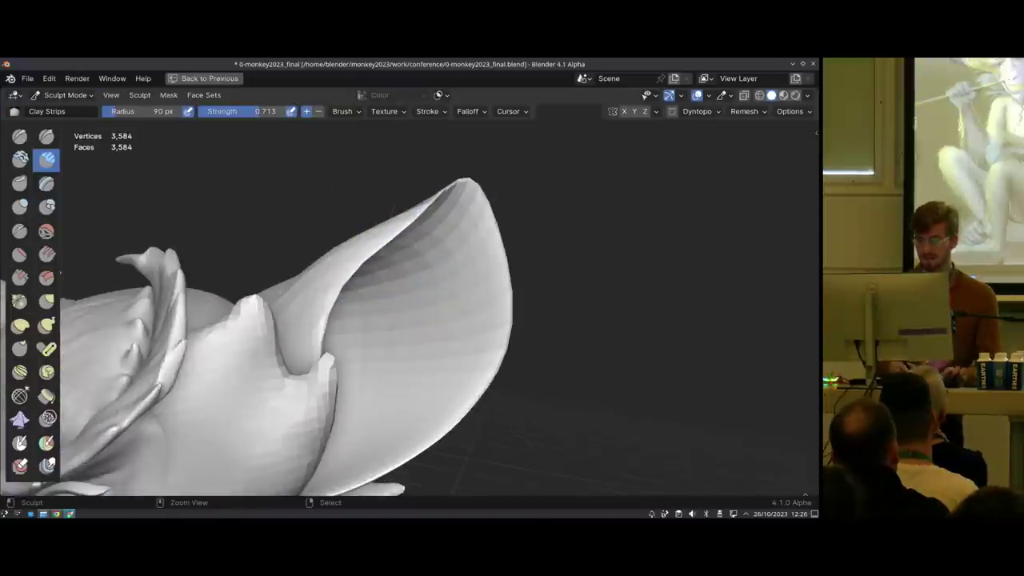
pyautogui.keyDown('ctrl'); pyautogui.moveTo(416, 256); pyautogui.dragTo(419, 352, button='middle'); pyautogui.keyUp('ctrl')
pyautogui.click(441, 96)
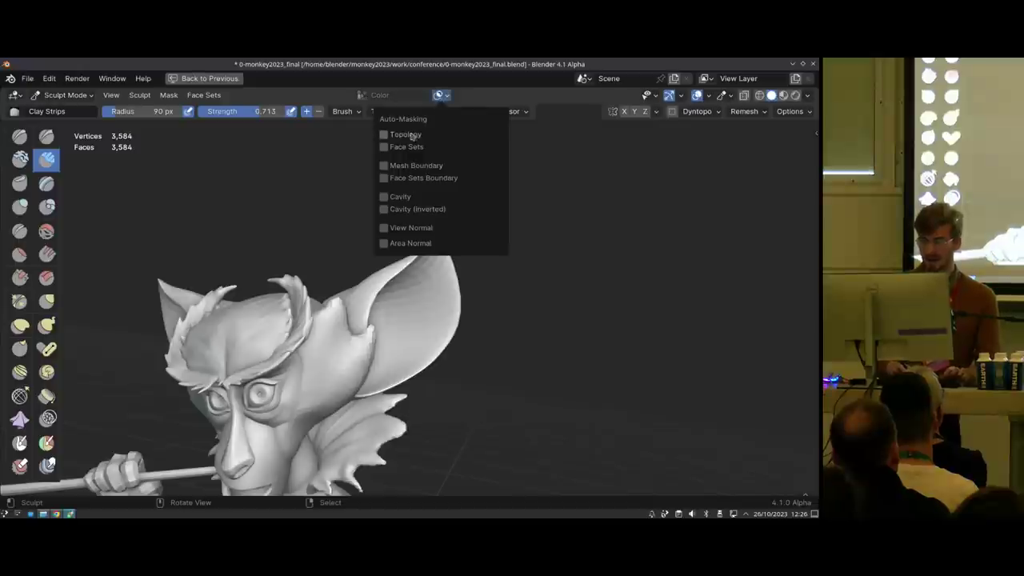
pyautogui.click(439, 96)
pyautogui.moveTo(405, 284)
pyautogui.keyDown('shift'); pyautogui.mouseDown(button='middle')
pyautogui.moveTo(411, 237)
pyautogui.moveTo(407, 258)
pyautogui.moveTo(440, 250)
pyautogui.mouseUp(button='middle'); pyautogui.keyUp('shift')
pyautogui.press('q')
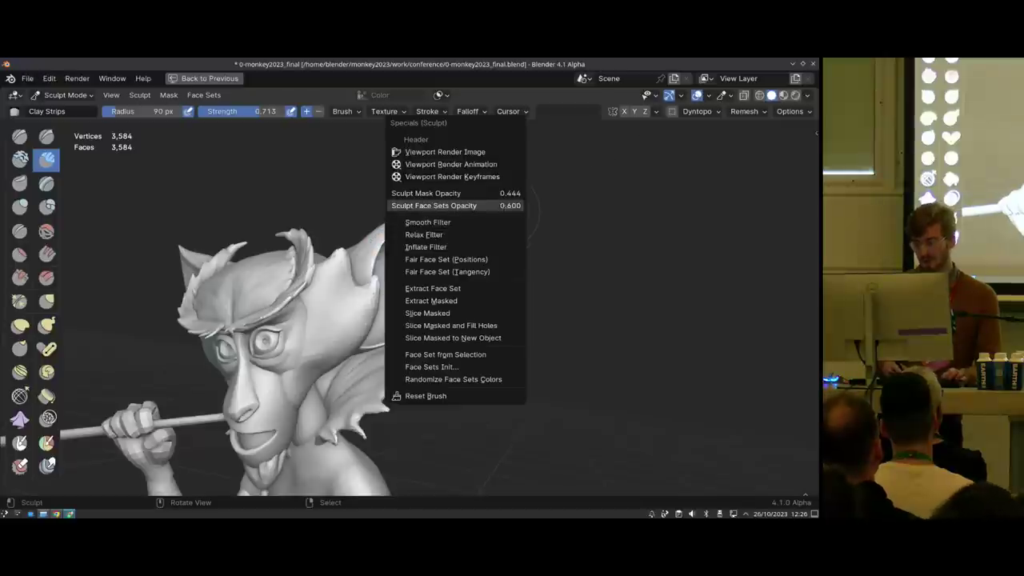
pyautogui.press('Escape')
pyautogui.moveTo(456, 282)
pyautogui.mouseDown(button='middle')
pyautogui.moveTo(398, 275)
pyautogui.moveTo(476, 257)
pyautogui.mouseUp(button='middle')
pyautogui.hotkey('ctrl', 'Tab')
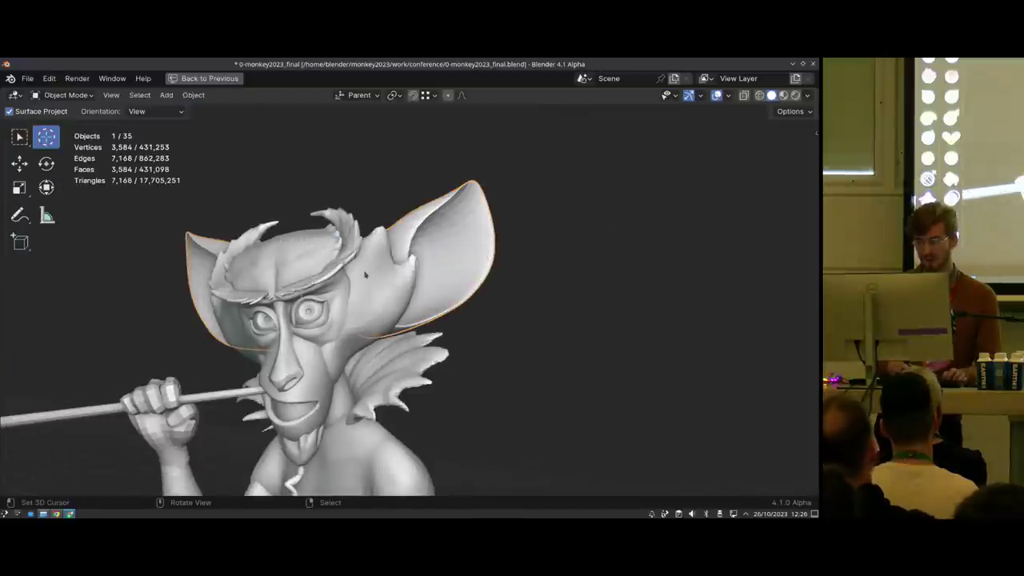
pyautogui.moveTo(390, 281); pyautogui.dragTo(431, 164, button='middle')
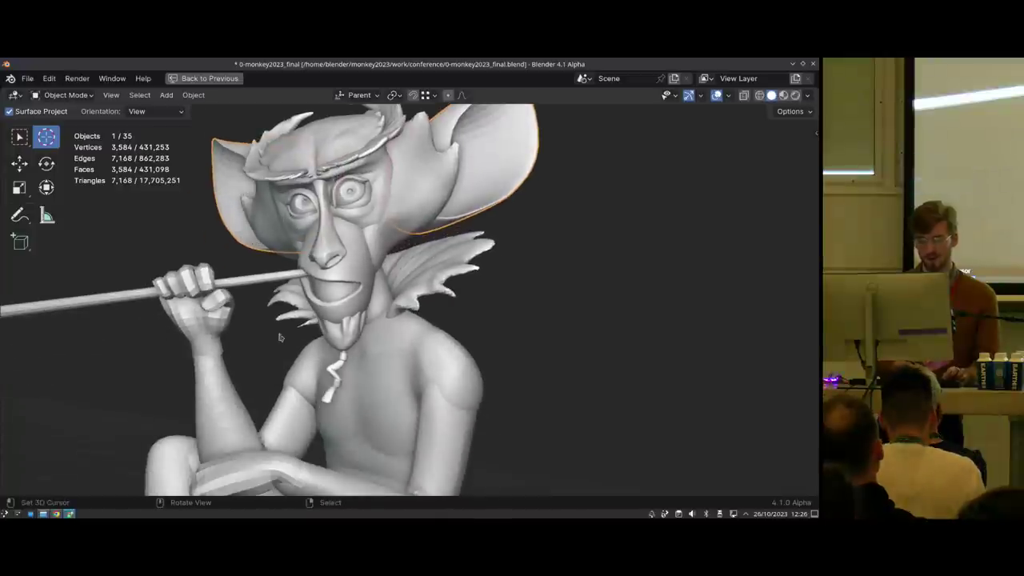
pyautogui.keyDown('shift'); pyautogui.moveTo(281, 339); pyautogui.dragTo(341, 352, button='middle'); pyautogui.keyUp('shift')
pyautogui.moveTo(390, 273)
pyautogui.mouseDown(button='middle')
pyautogui.moveTo(402, 261)
pyautogui.moveTo(372, 274)
pyautogui.moveTo(394, 286)
pyautogui.mouseUp(button='middle')
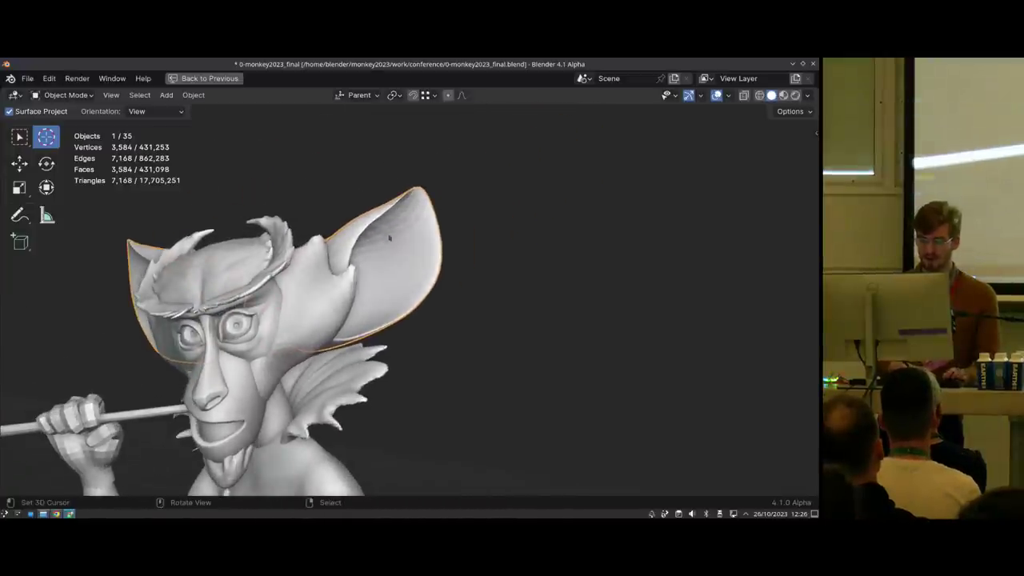
# Select the edge loops along the rim of the ear in Edit Mode and mark them as seams
pyautogui.hotkey('ctrl', 'Tab')
pyautogui.moveTo(424, 244); pyautogui.dragTo(380, 254, button='middle')
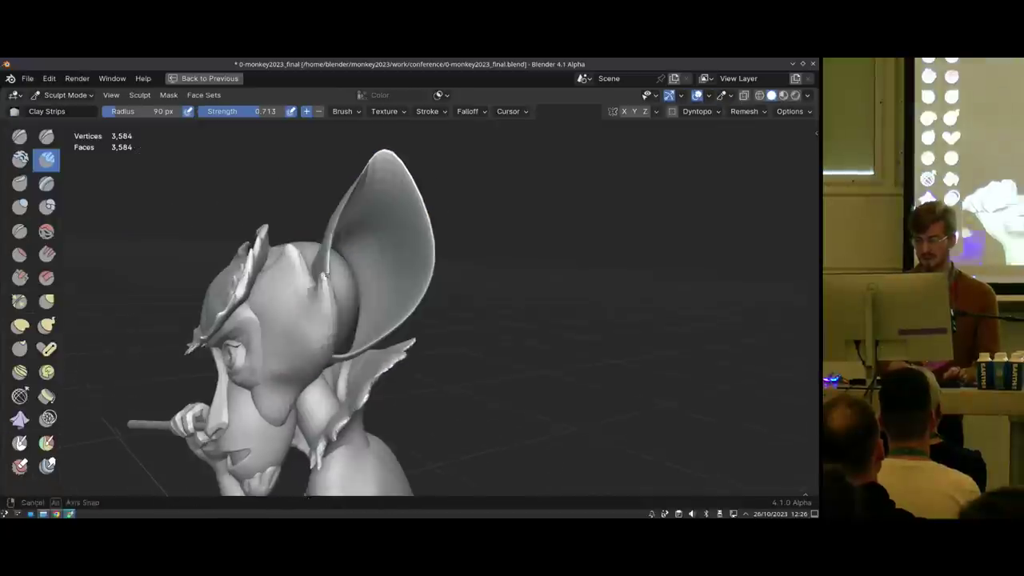
pyautogui.press('Tab')
pyautogui.moveTo(446, 255); pyautogui.dragTo(481, 276, button='middle')
pyautogui.keyDown('ctrl'); pyautogui.moveTo(358, 277); pyautogui.dragTo(465, 239, button='middle'); pyautogui.keyUp('ctrl')
pyautogui.keyDown('alt'); pyautogui.rightClick(323, 233); pyautogui.keyUp('alt')
pyautogui.press('KP_Divide')
pyautogui.keyDown('alt'); pyautogui.keyDown('shift'); pyautogui.rightClick(360, 266); pyautogui.keyUp('shift'); pyautogui.keyUp('alt')
pyautogui.moveTo(370, 268); pyautogui.dragTo(340, 265, button='middle')
pyautogui.hotkey('ctrl', 'e')
pyautogui.click(389, 297)
pyautogui.press('KP_Divide')
pyautogui.moveTo(390, 295); pyautogui.dragTo(403, 229, button='middle')
# Initialize the ear's face sets by UV seams in Sculpt Mode and expand a face set over the inner ear
pyautogui.hotkey('ctrl', 'Tab')
pyautogui.click(204, 96)
pyautogui.moveTo(240, 151)
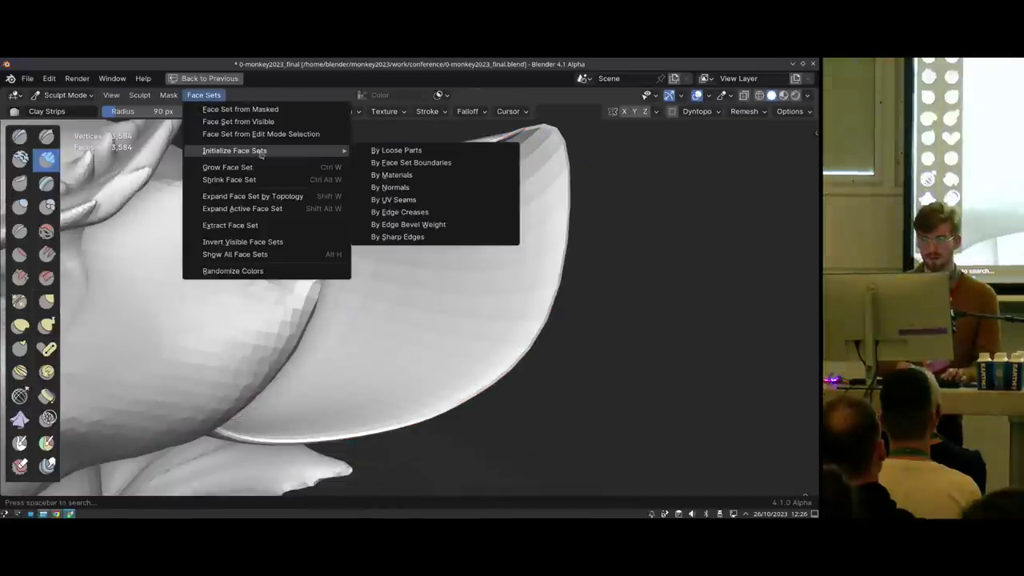
pyautogui.click(404, 199)
pyautogui.scroll(-4, 392, 276)
pyautogui.moveTo(392, 276); pyautogui.dragTo(399, 131, button='middle')
pyautogui.hotkey('shift', 'w')
pyautogui.click(382, 294)
# Enable Face Sets auto-masking and try a Clay Strips stroke inside the ear with a 135 px radius
pyautogui.scroll(2, 398, 131)
pyautogui.click(440, 95)
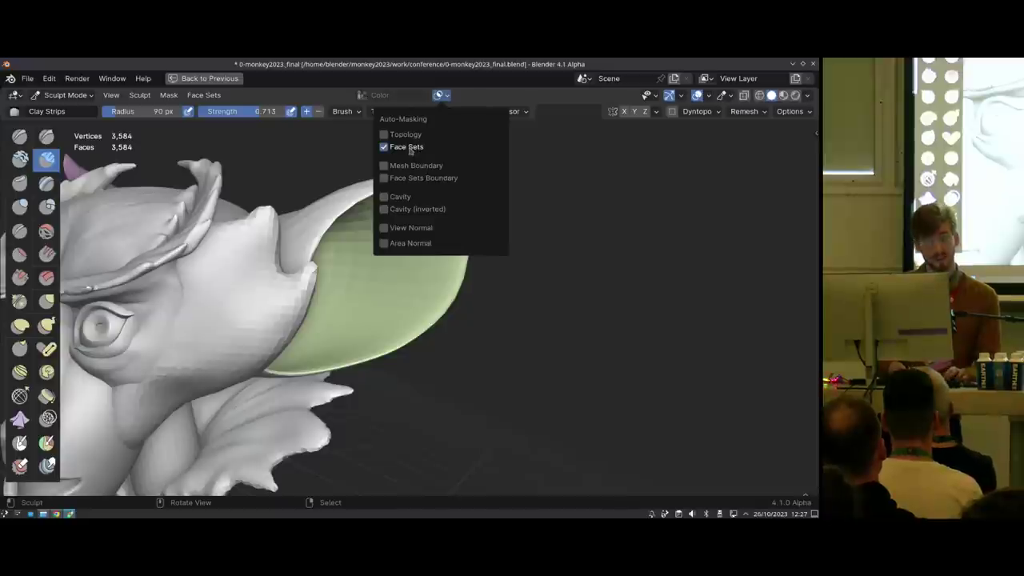
pyautogui.moveTo(393, 253)
pyautogui.mouseDown()
pyautogui.moveTo(352, 272)
pyautogui.moveTo(396, 224)
pyautogui.moveTo(376, 256)
pyautogui.moveTo(390, 265)
pyautogui.moveTo(348, 302)
pyautogui.mouseUp()
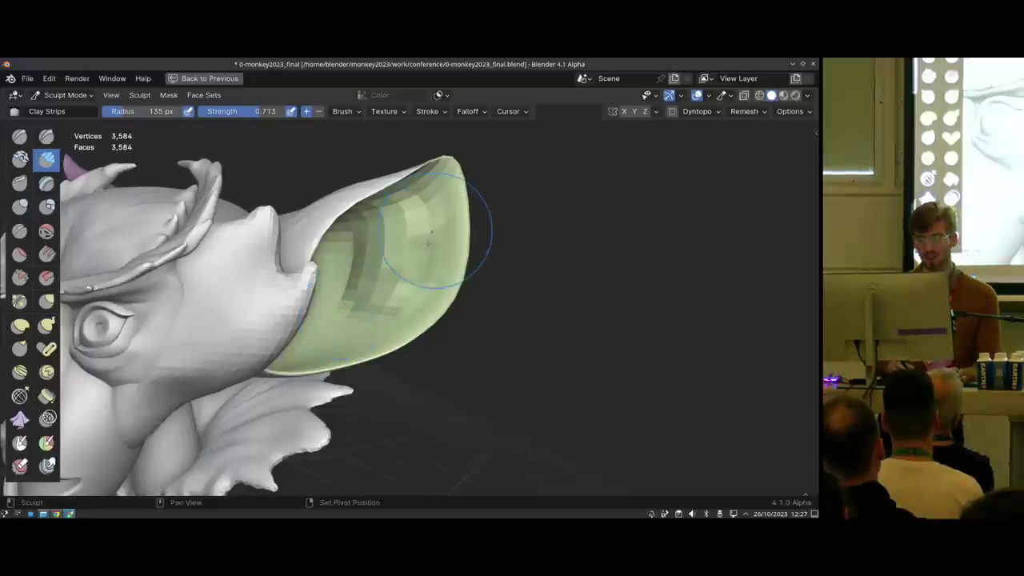
pyautogui.hotkey('ctrl', 'z')
# Set the Clay Strips radius to 115 px and switch Face Sets auto-masking off from the pie menu
pyautogui.moveTo(448, 240)
pyautogui.mouseDown(button='middle')
pyautogui.moveTo(312, 252)
pyautogui.moveTo(436, 266)
pyautogui.mouseUp(button='middle')
pyautogui.press('f')
pyautogui.click(400, 270)
pyautogui.moveTo(359, 293); pyautogui.dragTo(392, 263, button='middle')
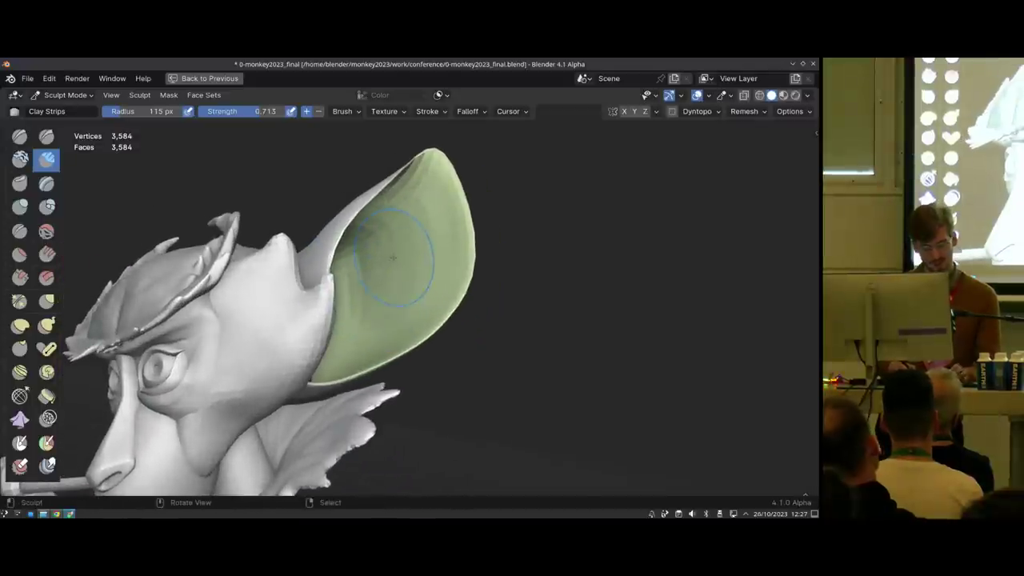
pyautogui.hotkey('alt', 'a')
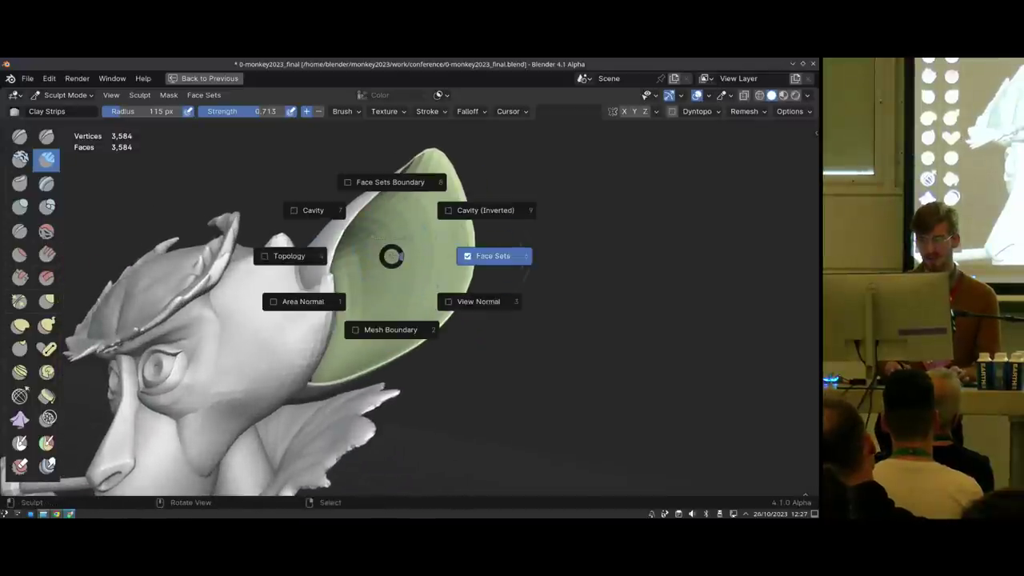
pyautogui.click(484, 257)
pyautogui.hotkey('alt', 'a')
pyautogui.click(514, 253)
pyautogui.hotkey('alt', 'a')
pyautogui.click(393, 256)
pyautogui.keyDown('shift'); pyautogui.moveTo(382, 262); pyautogui.dragTo(448, 164, button='middle'); pyautogui.keyUp('shift')
pyautogui.scroll(-5, 448, 164)
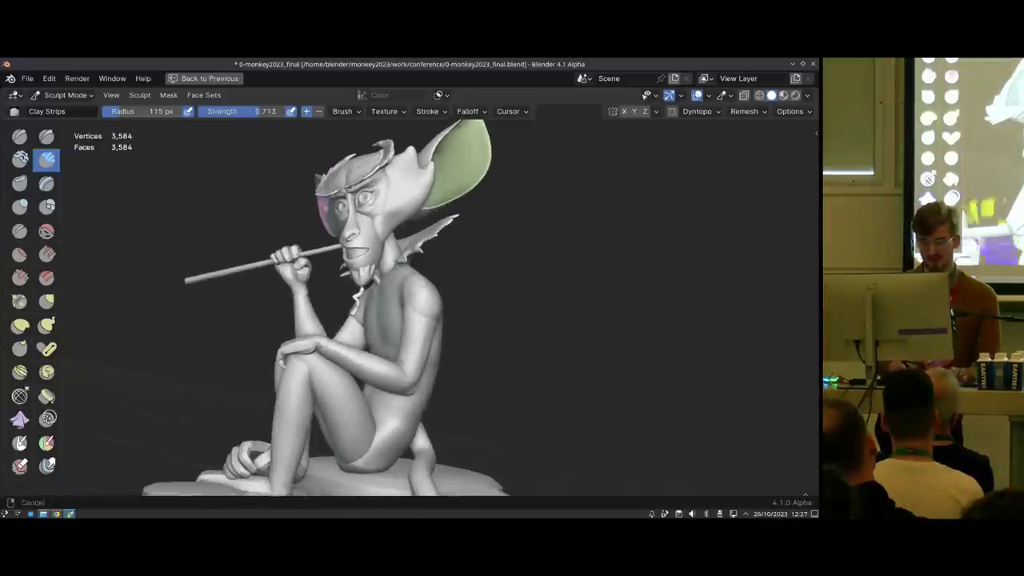
# Switch sculpting from the ear to the monkey's bent leg and activate the Grab brush
pyautogui.hotkey('ctrl', 'Tab')
pyautogui.keyDown('shift'); pyautogui.moveTo(372, 356); pyautogui.dragTo(363, 304, button='middle'); pyautogui.keyUp('shift')
pyautogui.rightClick(368, 322)
pyautogui.scroll(1, 368, 322)
pyautogui.rightClick(311, 387)
pyautogui.moveTo(311, 387)
pyautogui.keyDown('shift'); pyautogui.mouseDown(button='middle')
pyautogui.moveTo(380, 258)
pyautogui.moveTo(400, 305)
pyautogui.mouseUp(button='middle'); pyautogui.keyUp('shift')
pyautogui.hotkey('ctrl', 'Tab')
pyautogui.hotkey('ctrl', 'Tab')
pyautogui.hotkey('ctrl', 'Tab')
pyautogui.scroll(3, 338, 266)
pyautogui.moveTo(338, 266); pyautogui.dragTo(356, 256, button='middle')
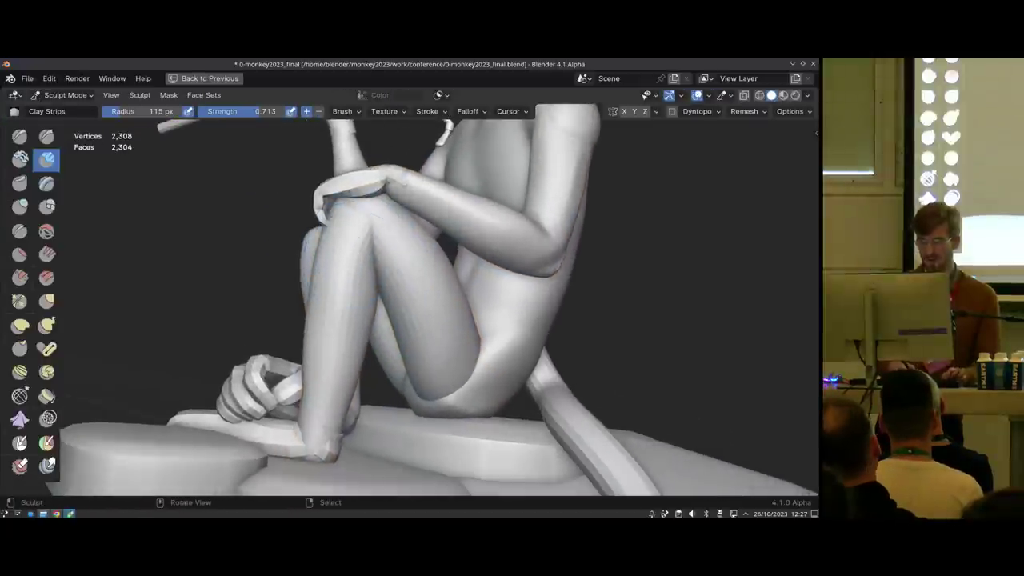
pyautogui.press('g')
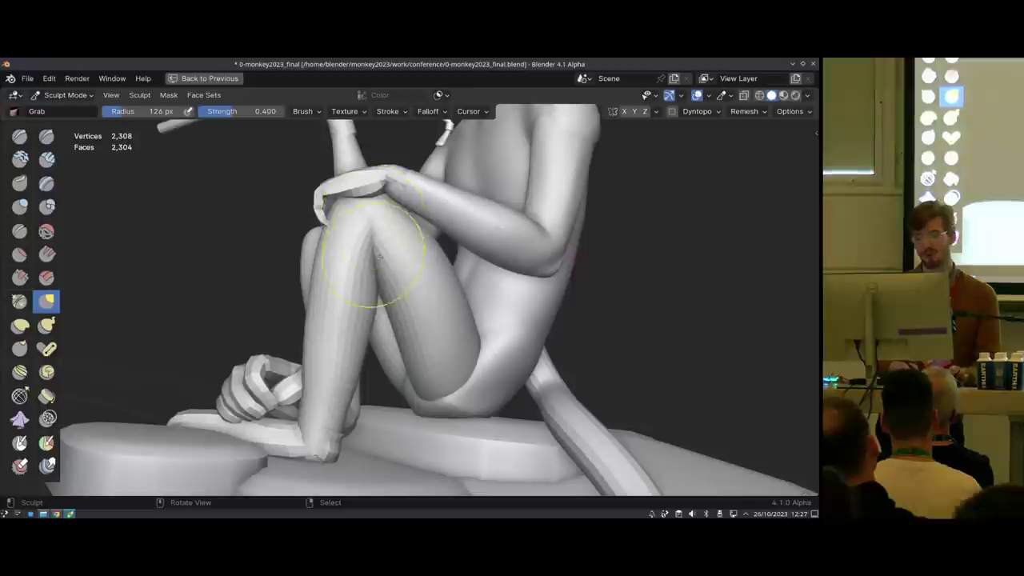
pyautogui.scroll(3, 365, 254)
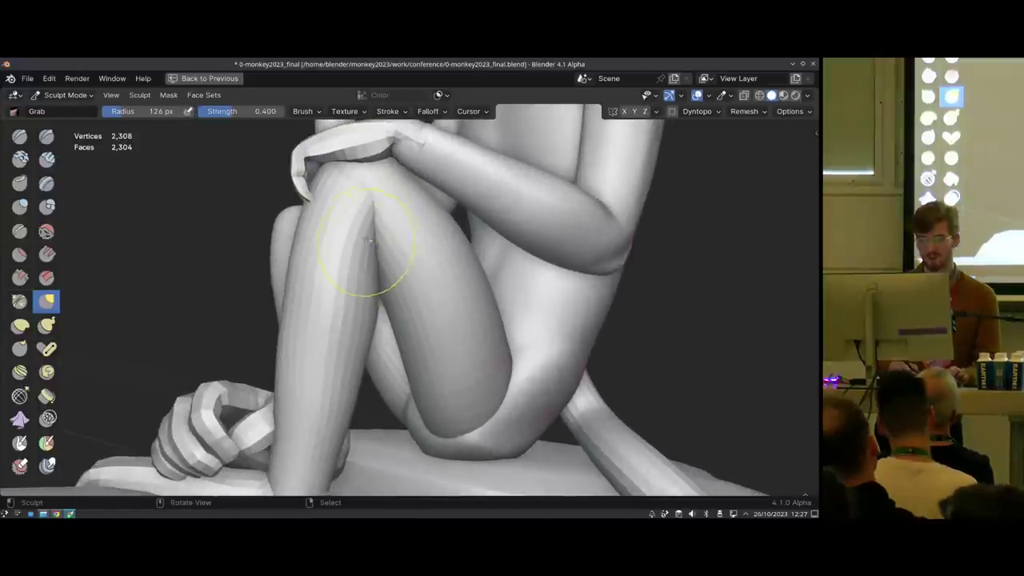
# Turn on Topology auto-masking, resize the Grab brush and pull the leg's surface just below the knee
pyautogui.hotkey('alt', 'a')
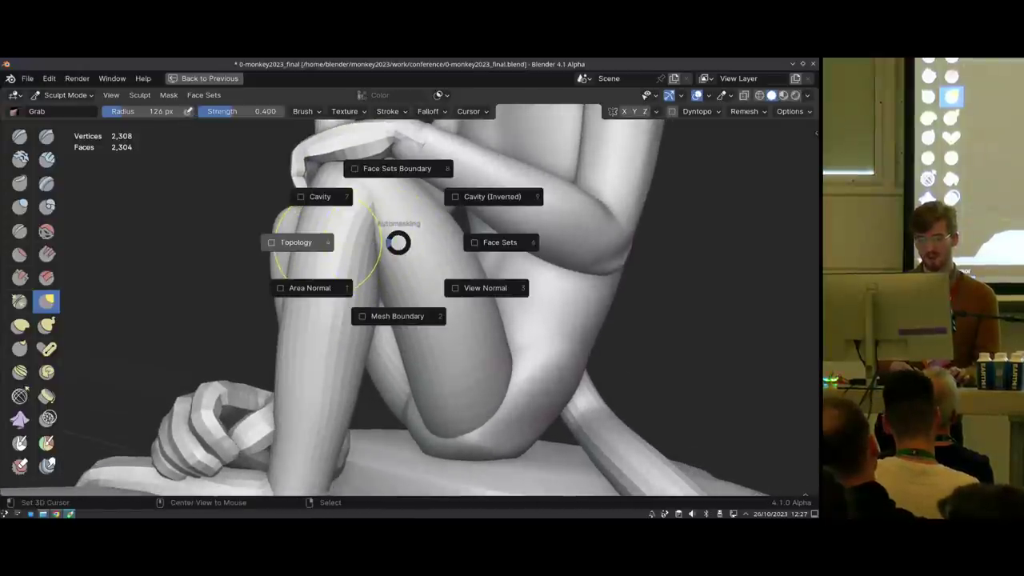
pyautogui.click(327, 242)
pyautogui.moveTo(355, 229)
pyautogui.keyDown('ctrl'); pyautogui.mouseDown(button='middle')
pyautogui.moveTo(375, 247)
pyautogui.moveTo(357, 263)
pyautogui.moveTo(339, 258)
pyautogui.mouseUp(button='middle'); pyautogui.keyUp('ctrl')
pyautogui.press('f')
pyautogui.click(385, 268)
pyautogui.press('f')
pyautogui.click(368, 248)
pyautogui.moveTo(314, 245); pyautogui.dragTo(322, 250)
# Resize the Grab brush again and nudge the area behind the knee slightly
pyautogui.keyDown('shift'); pyautogui.moveTo(308, 276); pyautogui.dragTo(366, 239, button='middle'); pyautogui.keyUp('shift')
pyautogui.press('f')
pyautogui.click(384, 218)
pyautogui.keyDown('shift'); pyautogui.moveTo(362, 203); pyautogui.dragTo(362, 239, button='middle'); pyautogui.keyUp('shift')
pyautogui.press('f')
pyautogui.click(362, 239)
pyautogui.moveTo(363, 238); pyautogui.dragTo(355, 242)
# Set the Grab radius to 224 px and turn off Topology auto-masking
pyautogui.moveTo(354, 242)
pyautogui.mouseDown(button='middle')
pyautogui.moveTo(496, 237)
pyautogui.moveTo(460, 235)
pyautogui.moveTo(451, 249)
pyautogui.moveTo(393, 264)
pyautogui.mouseUp(button='middle')
pyautogui.press('f')
pyautogui.click(457, 236)
pyautogui.hotkey('alt', 'a')
pyautogui.click(351, 250)
pyautogui.hotkey('alt', 'a')
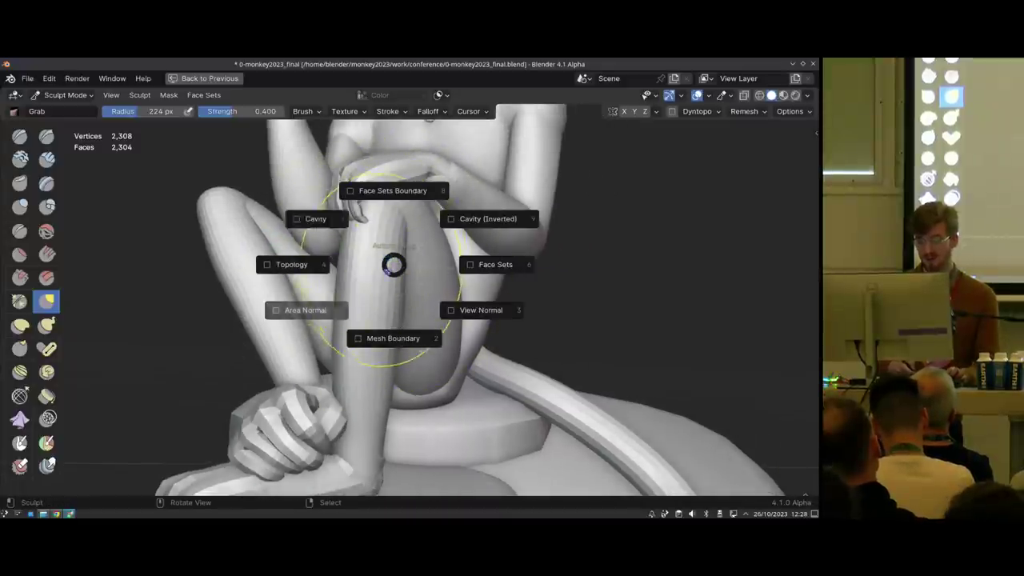
pyautogui.press('Escape')
# Return to Object Mode and select the hand gripping the long stick
pyautogui.keyDown('shift'); pyautogui.moveTo(404, 244); pyautogui.dragTo(364, 395, button='middle'); pyautogui.keyUp('shift')
pyautogui.scroll(-2, 366, 256)
pyautogui.keyDown('shift'); pyautogui.moveTo(404, 274); pyautogui.dragTo(441, 272, button='middle'); pyautogui.keyUp('shift')
pyautogui.hotkey('ctrl', 'Tab')
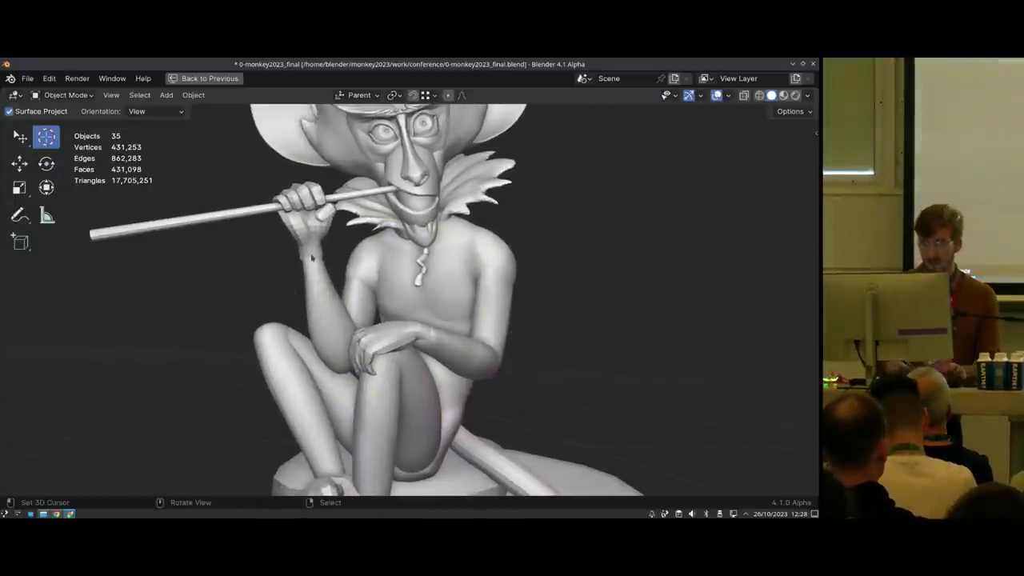
pyautogui.rightClick(311, 216)
pyautogui.keyDown('shift'); pyautogui.moveTo(311, 216); pyautogui.dragTo(399, 294, button='middle'); pyautogui.keyUp('shift')
pyautogui.keyDown('alt'); pyautogui.middleClick(341, 278); pyautogui.keyUp('alt')
pyautogui.scroll(4, 383, 289)
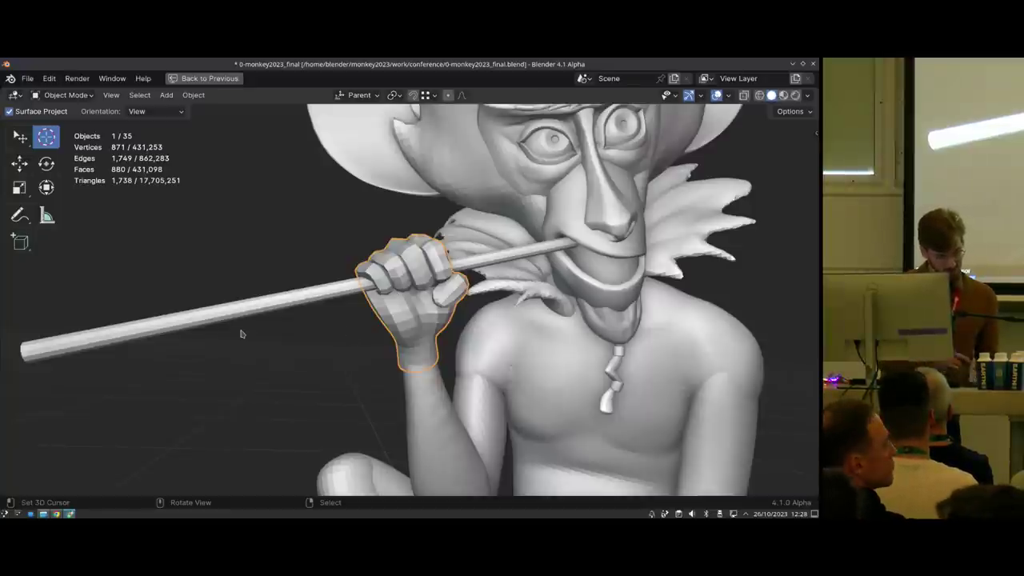
# Select the eyelid mesh around the monkey's larger visible eye and enter Sculpt Mode
pyautogui.keyDown('shift'); pyautogui.moveTo(410, 289); pyautogui.dragTo(389, 317, button='middle'); pyautogui.keyUp('shift')
pyautogui.scroll(-5, 392, 317)
pyautogui.scroll(1, 525, 233)
pyautogui.keyDown('shift'); pyautogui.moveTo(525, 232); pyautogui.dragTo(454, 270, button='middle'); pyautogui.keyUp('shift')
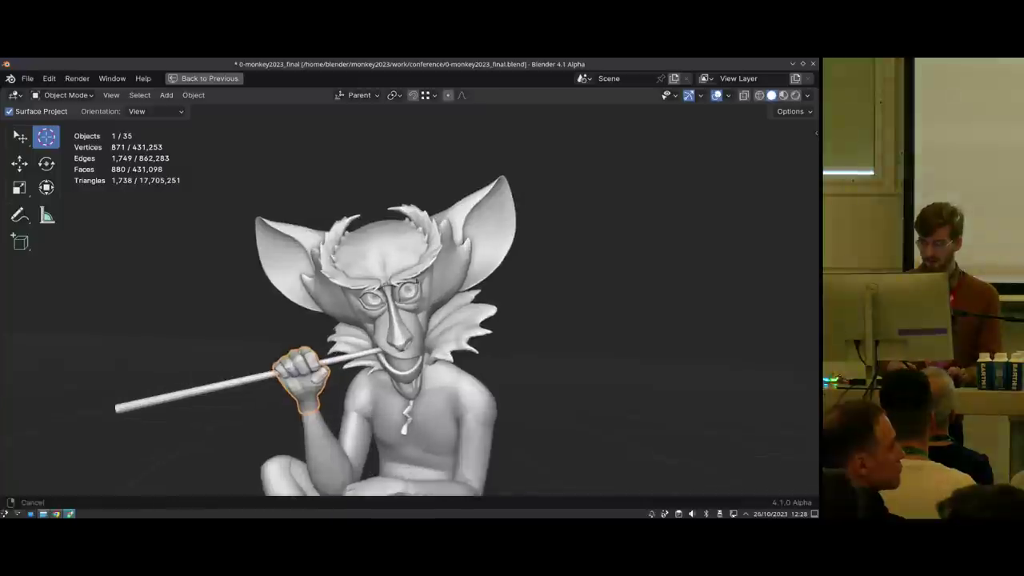
pyautogui.scroll(1, 455, 270)
pyautogui.scroll(6, 453, 271)
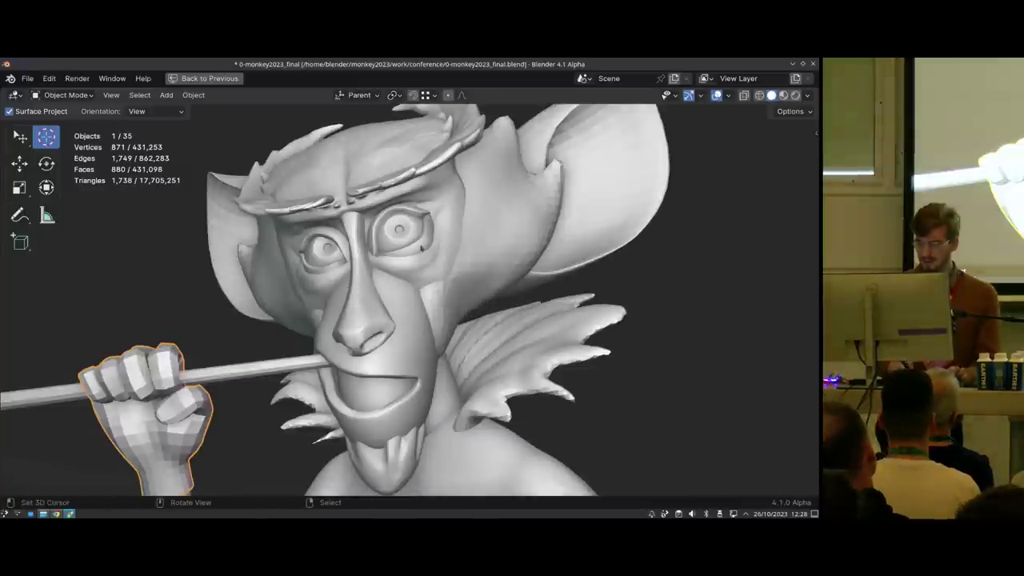
pyautogui.click(380, 321)
pyautogui.scroll(1, 380, 322)
pyautogui.scroll(2, 349, 357)
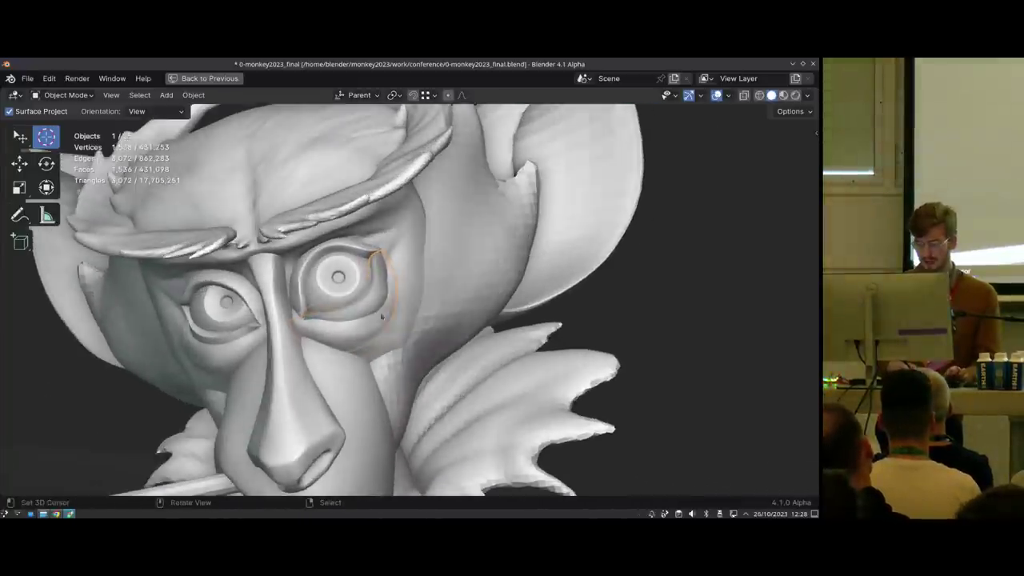
pyautogui.scroll(1, 350, 358)
pyautogui.hotkey('ctrl', 'Tab')
# Set the Grab radius to 191 px and toggle Topology auto-masking for the eyelid mesh
pyautogui.moveTo(413, 288)
pyautogui.keyDown('shift'); pyautogui.mouseDown(button='middle')
pyautogui.moveTo(410, 273)
pyautogui.moveTo(408, 296)
pyautogui.moveTo(433, 263)
pyautogui.mouseUp(button='middle'); pyautogui.keyUp('shift')
pyautogui.press('f')
pyautogui.click(398, 295)
pyautogui.hotkey('alt', 'a')
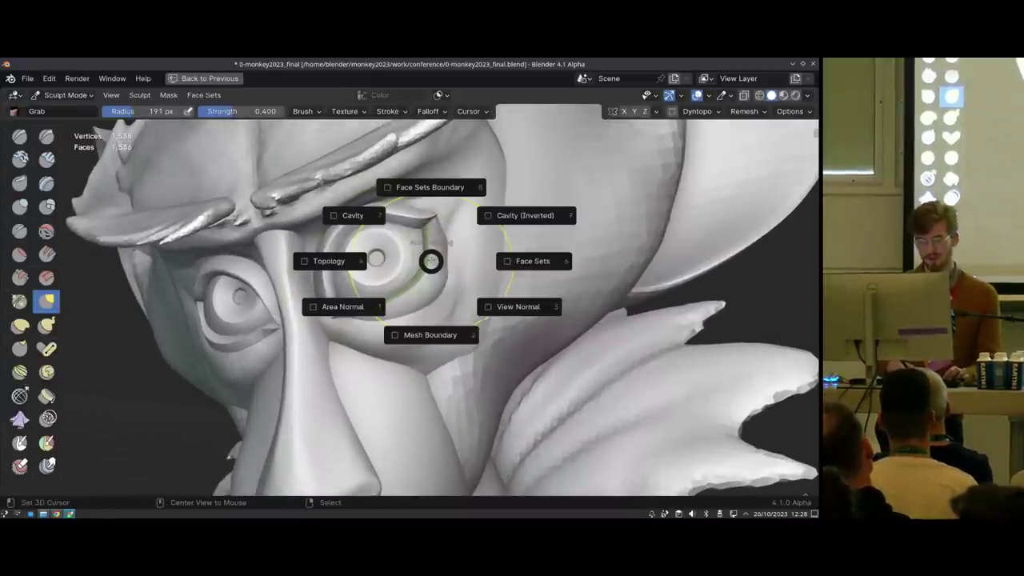
pyautogui.click(345, 262)
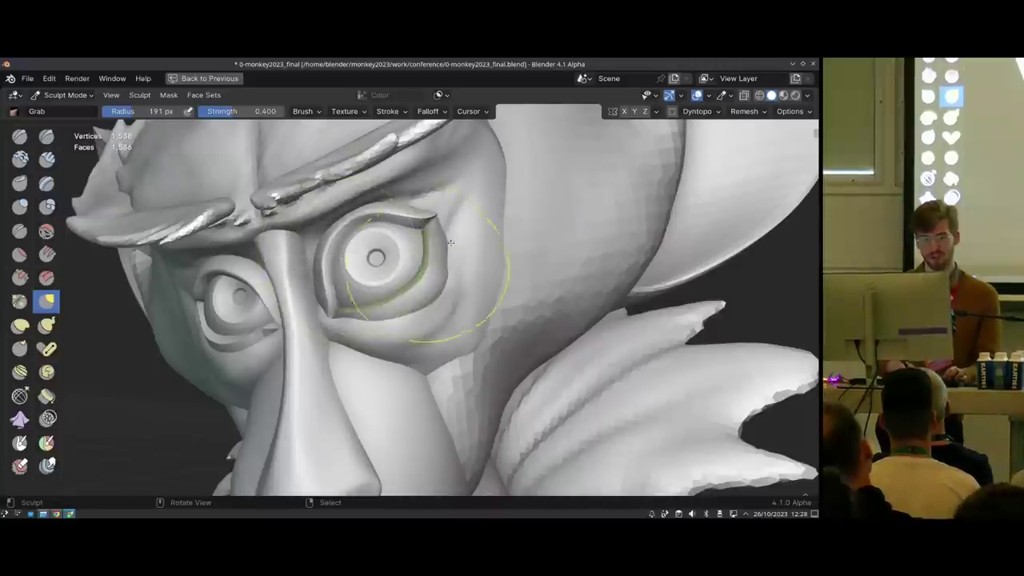
# Transfer Sculpt Mode from the eyelid mesh to the hand gripping the stick
pyautogui.moveTo(417, 280)
pyautogui.mouseDown(button='middle')
pyautogui.moveTo(416, 290)
pyautogui.moveTo(506, 153)
pyautogui.mouseUp(button='middle')
pyautogui.press('KP_Divide')
pyautogui.press('KP_Divide')
pyautogui.hotkey('alt', 'q')
pyautogui.moveTo(345, 167)
pyautogui.keyDown('shift'); pyautogui.mouseDown(button='middle')
pyautogui.moveTo(394, 281)
pyautogui.moveTo(333, 234)
pyautogui.moveTo(359, 268)
pyautogui.moveTo(382, 256)
pyautogui.moveTo(384, 239)
pyautogui.moveTo(372, 249)
pyautogui.mouseUp(button='middle'); pyautogui.keyUp('shift')
# Toggle Topology auto-masking and pull the gripping fingers with the Grab brush at a 173 px radius
pyautogui.press('f')
pyautogui.hotkey('alt', 'a')
pyautogui.click(341, 265)
pyautogui.press('f')
pyautogui.click(424, 265)
pyautogui.moveTo(390, 263); pyautogui.dragTo(393, 257)
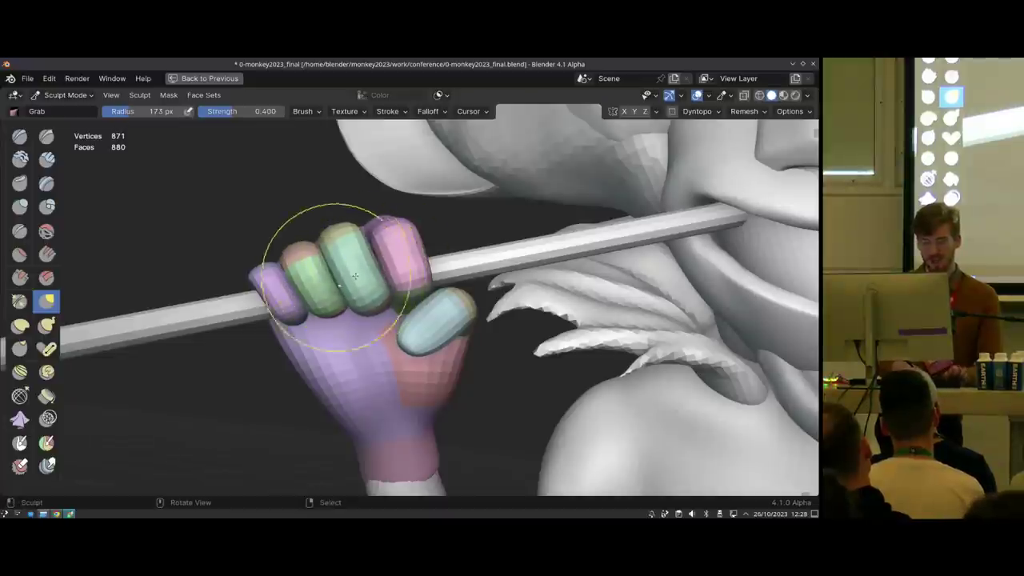
# Enable Grab Silhouette and pull the gripping fingers sideways, setting the Grab brush radius to 205 px
pyautogui.click(305, 112)
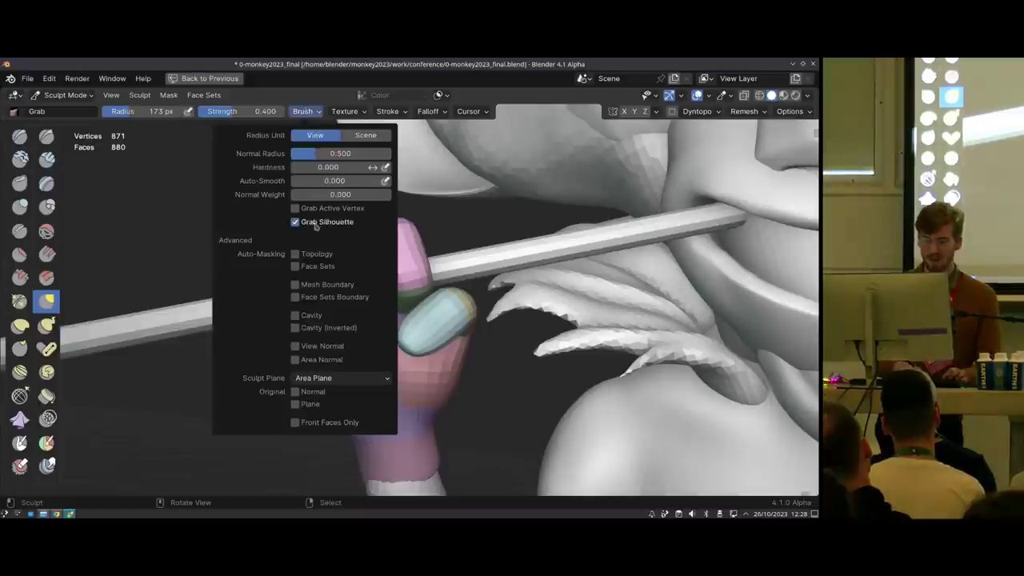
pyautogui.scroll(1, 428, 258)
pyautogui.press('f')
pyautogui.click(445, 256)
pyautogui.moveTo(358, 251)
pyautogui.mouseDown()
pyautogui.moveTo(400, 246)
pyautogui.moveTo(403, 256)
pyautogui.mouseUp()
pyautogui.press('f')
pyautogui.click(372, 269)
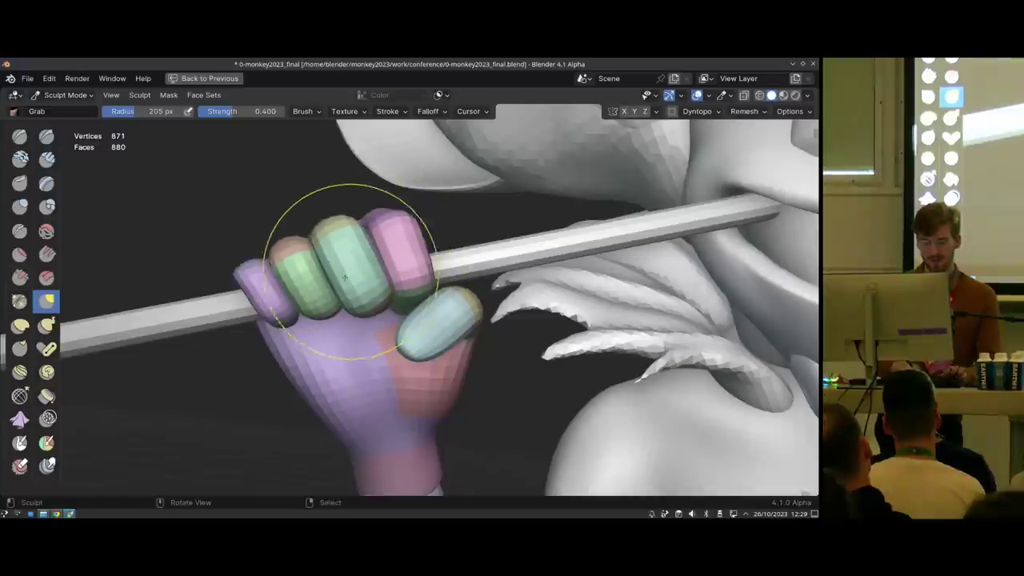
# Set the Grab radius to 171 px and pull the fingers gripping the stick
pyautogui.press('f')
pyautogui.click(341, 279)
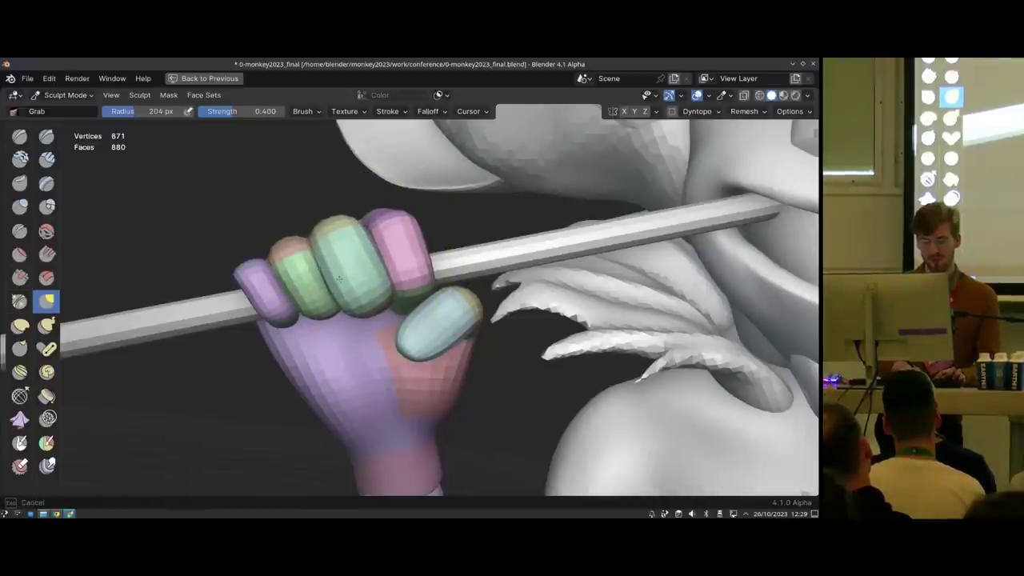
pyautogui.moveTo(340, 278); pyautogui.dragTo(448, 255, button='middle')
pyautogui.press('f')
pyautogui.click(492, 250)
pyautogui.moveTo(420, 243); pyautogui.dragTo(428, 240)
pyautogui.moveTo(413, 235); pyautogui.dragTo(415, 301, button='middle')
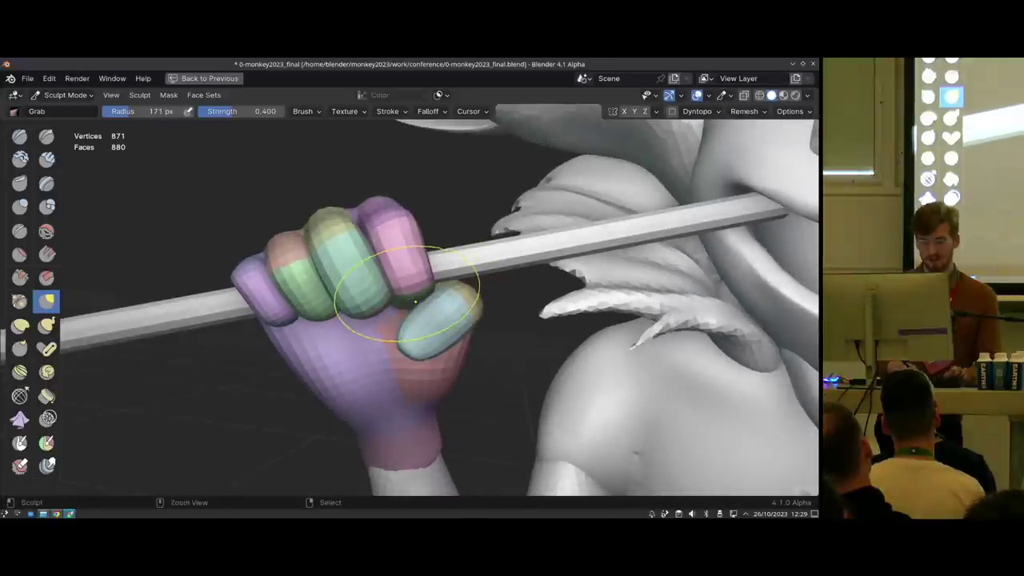
# Use Expand Mask on the gripping hand, growing the mask from different individual fingers
pyautogui.hotkey('shift', 'a')
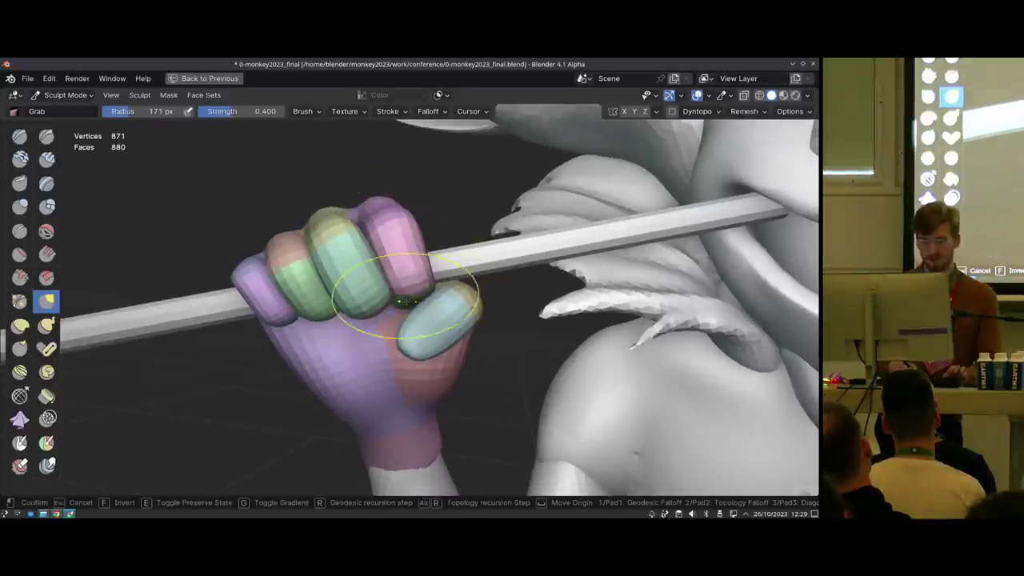
pyautogui.click(374, 204)
pyautogui.moveTo(374, 205)
pyautogui.mouseDown(button='middle')
pyautogui.moveTo(408, 256)
pyautogui.moveTo(384, 247)
pyautogui.moveTo(376, 258)
pyautogui.mouseUp(button='middle')
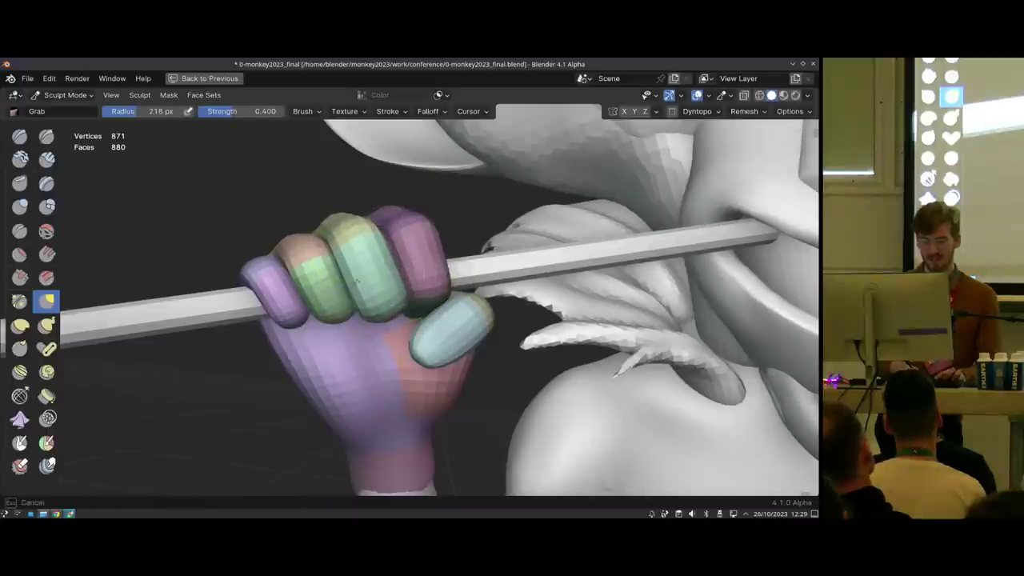
pyautogui.hotkey('shift', 'a')
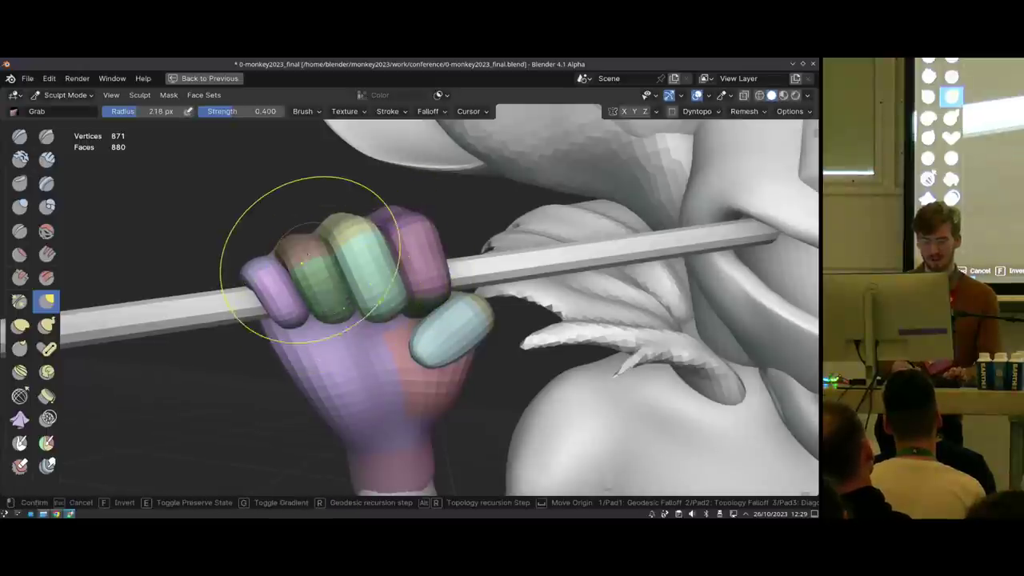
pyautogui.moveTo(340, 309)
pyautogui.mouseDown(button='middle')
pyautogui.moveTo(340, 345)
pyautogui.moveTo(343, 245)
pyautogui.moveTo(364, 276)
pyautogui.moveTo(356, 328)
pyautogui.mouseUp(button='middle')
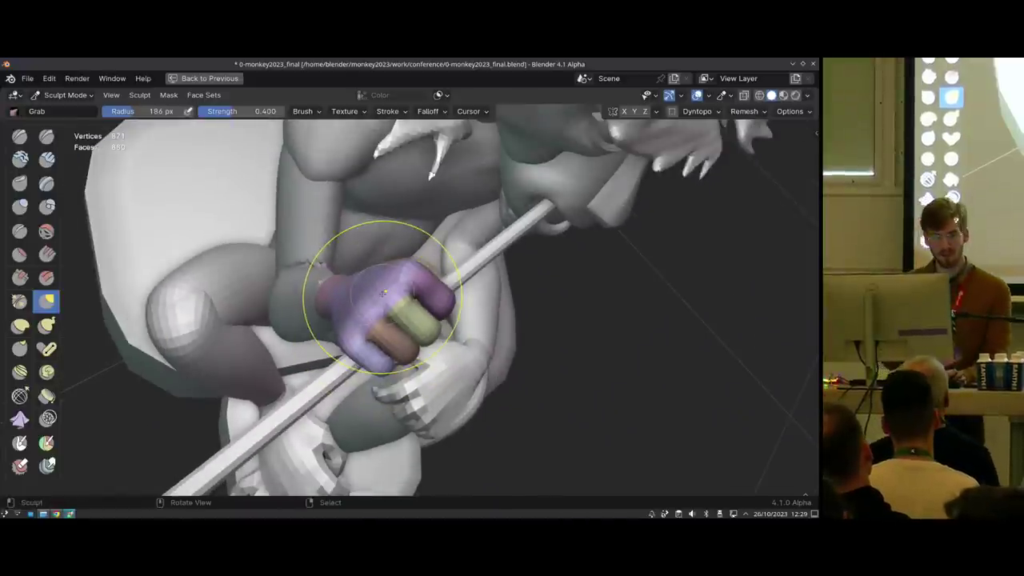
# Show the Grab brush's full tool settings in a sidebar widened enough to read every option
pyautogui.moveTo(383, 293); pyautogui.dragTo(324, 160, button='middle')
pyautogui.click(309, 111)
pyautogui.moveTo(376, 276); pyautogui.dragTo(407, 296, button='middle')
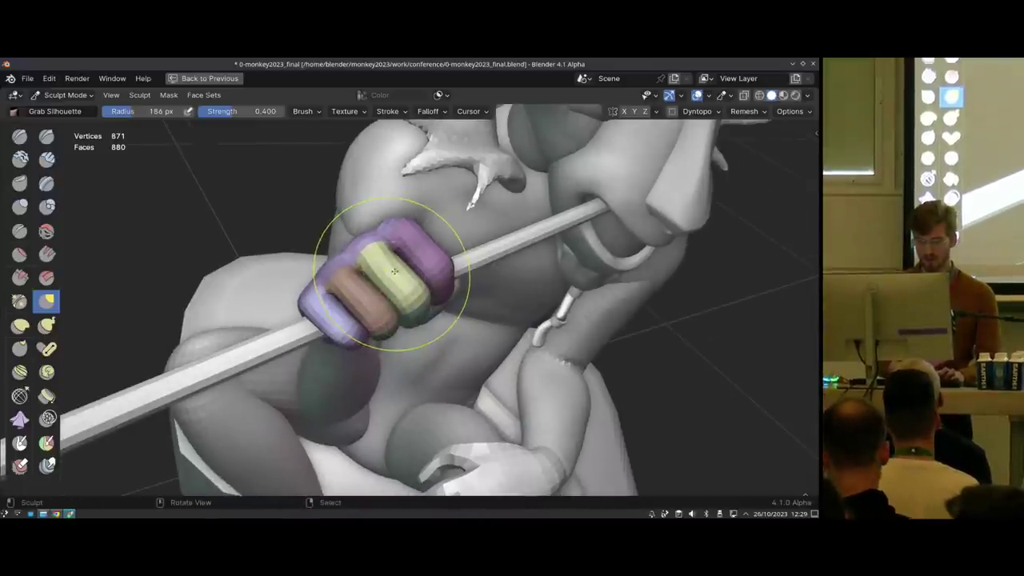
pyautogui.press('n')
pyautogui.click(810, 163)
pyautogui.moveTo(427, 305); pyautogui.dragTo(406, 276, button='middle')
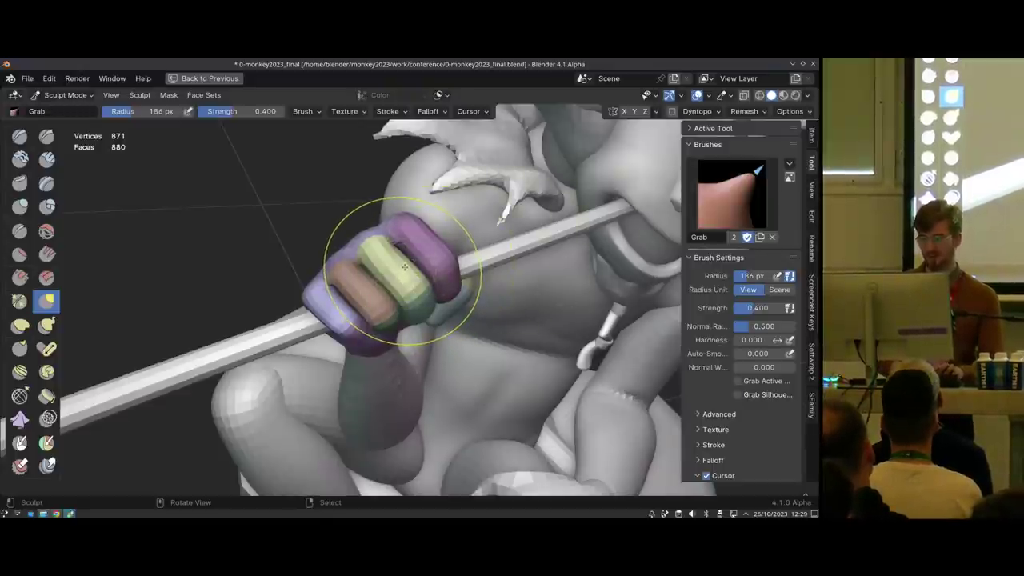
pyautogui.moveTo(681, 213); pyautogui.dragTo(638, 213)
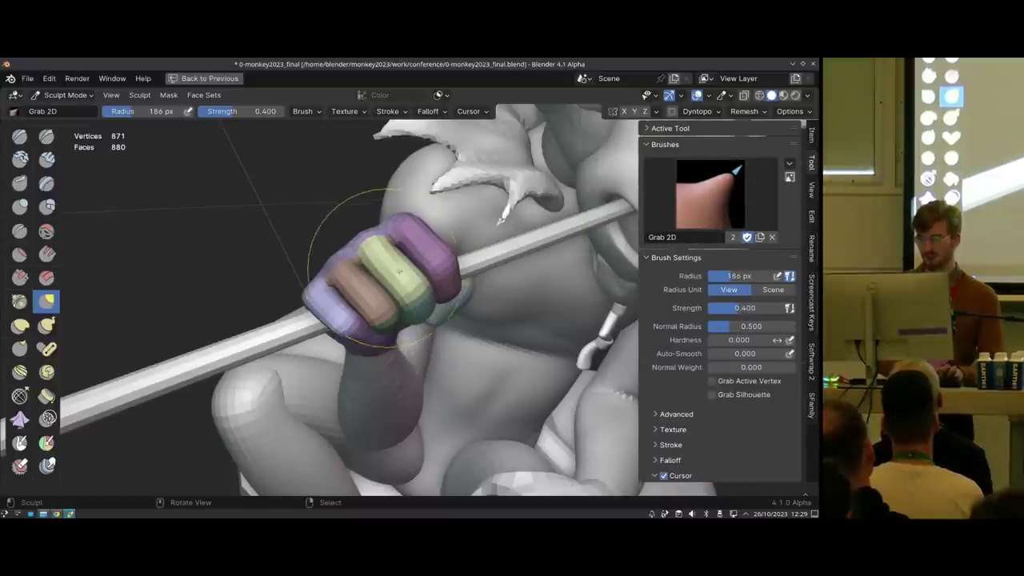
# Change the Grab Silhouette cursor colour to green and cycle through the Grab variants to Grab 2D
pyautogui.press('g')
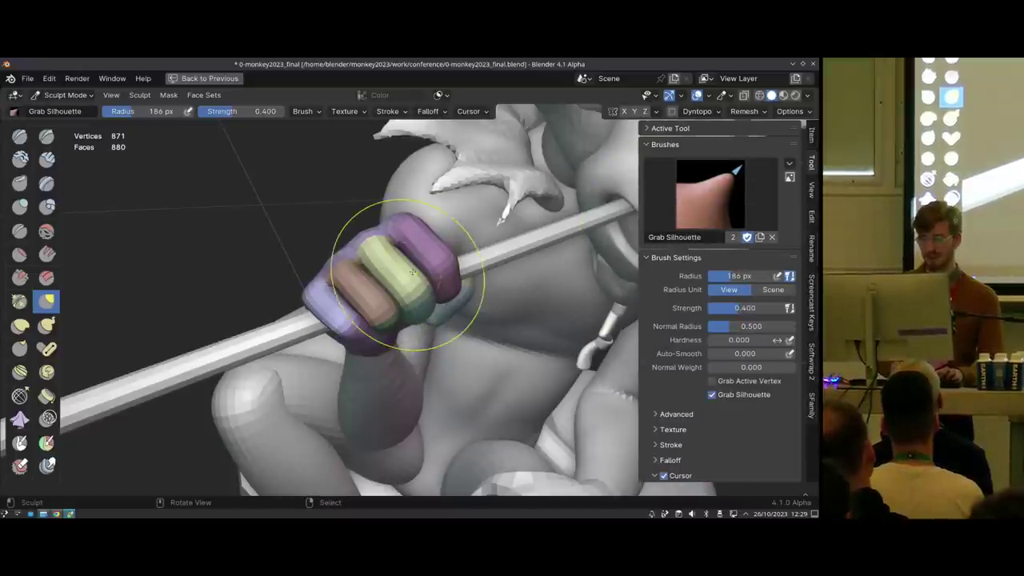
pyautogui.click(479, 112)
pyautogui.click(486, 152)
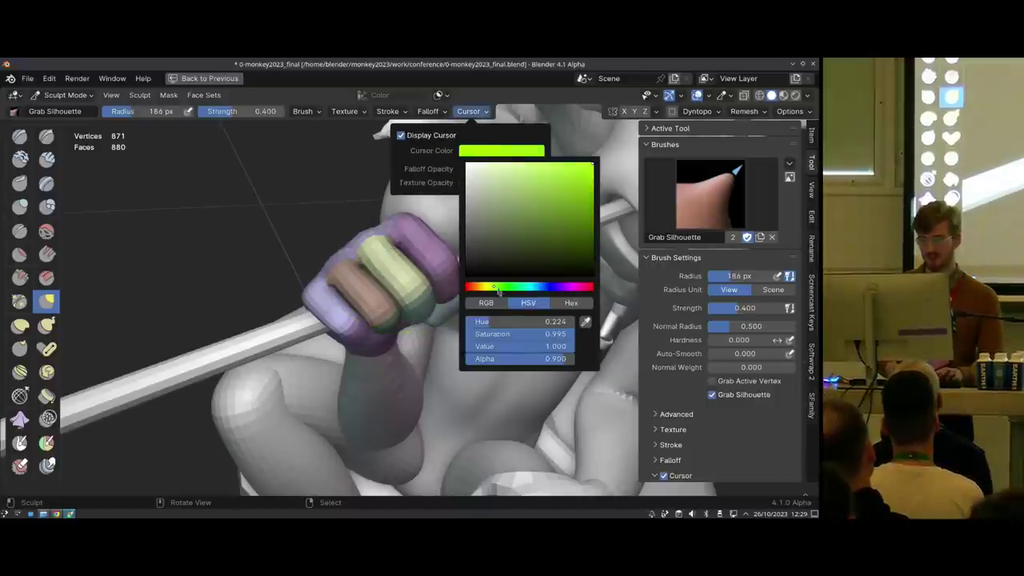
pyautogui.moveTo(499, 290); pyautogui.dragTo(503, 289)
pyautogui.press('g')
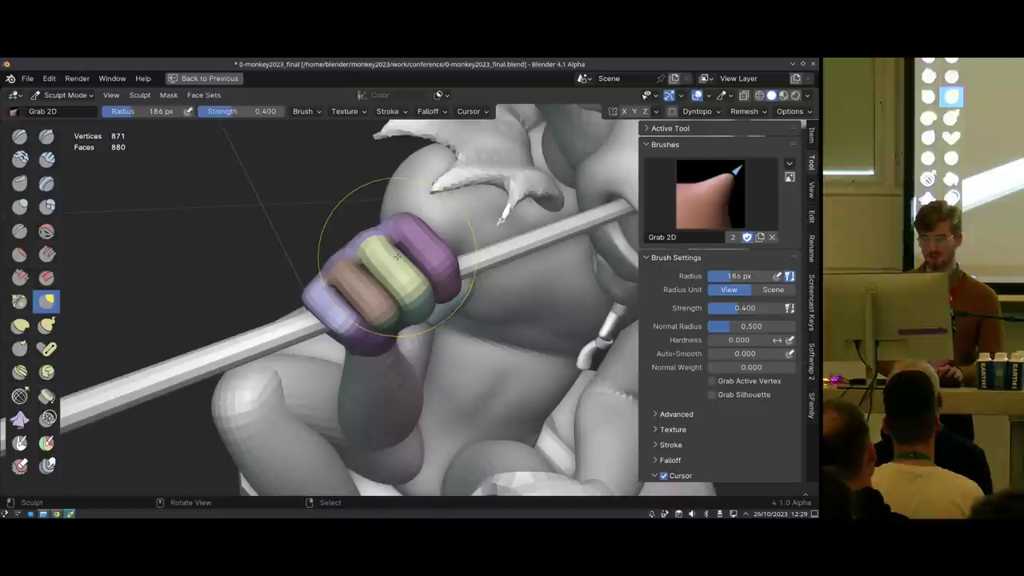
pyautogui.press('g')
pyautogui.press('g')
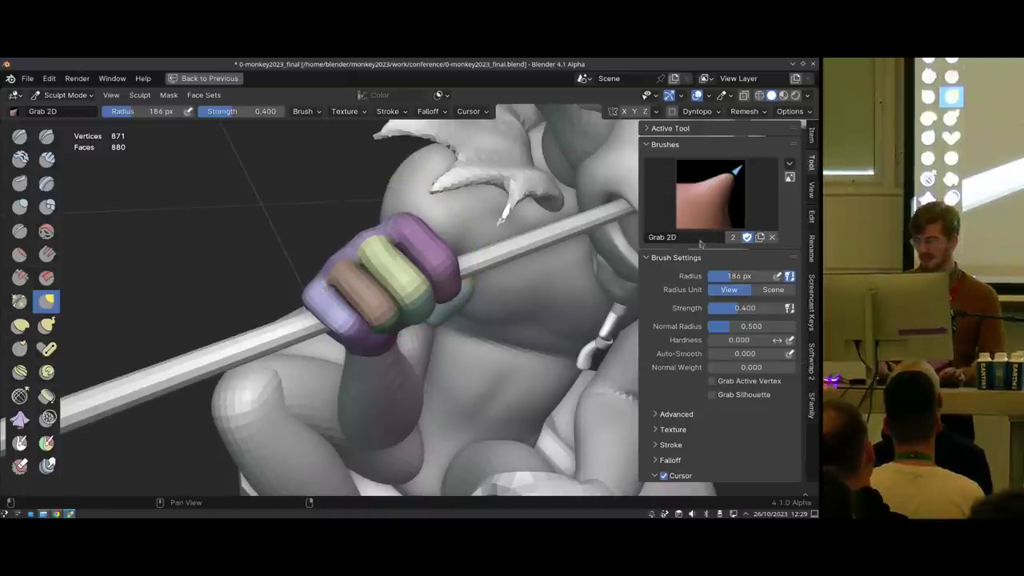
# Examine the falloff shape setting of the Grab 2D brush
pyautogui.moveTo(409, 232); pyautogui.dragTo(403, 112, button='middle')
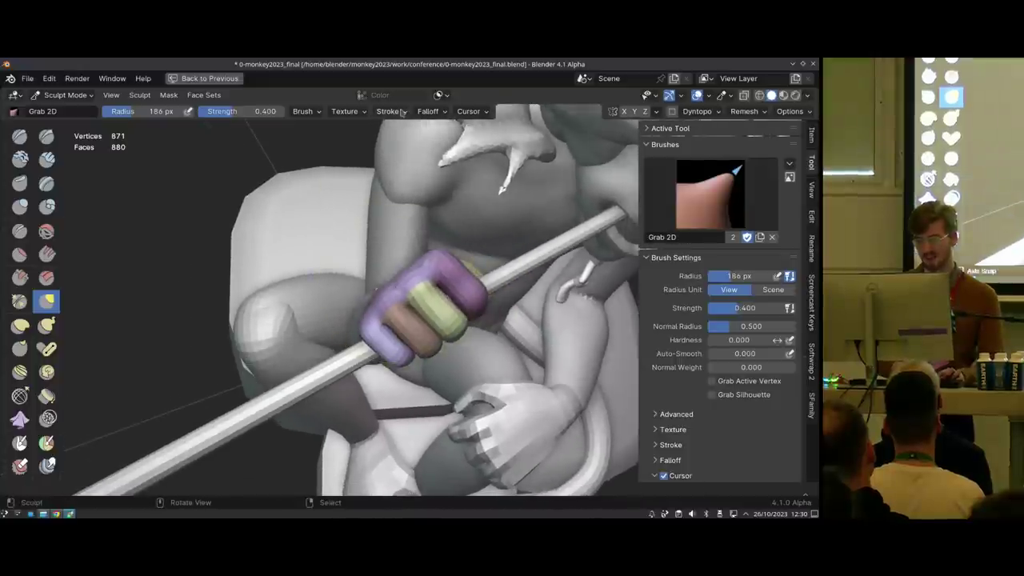
pyautogui.click(428, 111)
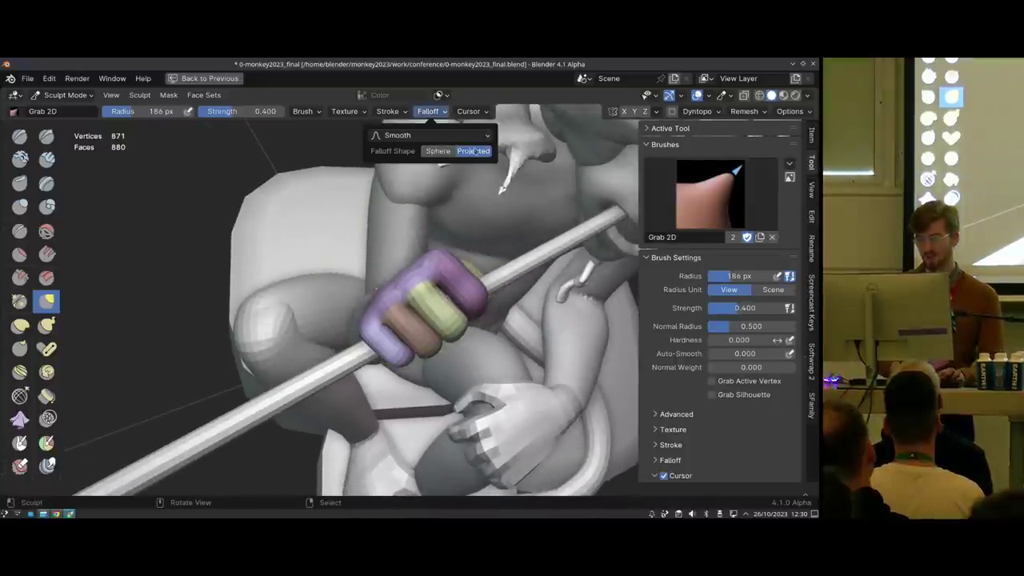
pyautogui.press('f')
pyautogui.click(436, 228)
pyautogui.moveTo(436, 216)
pyautogui.mouseDown(button='middle')
pyautogui.moveTo(448, 225)
pyautogui.moveTo(424, 208)
pyautogui.moveTo(497, 202)
pyautogui.moveTo(400, 292)
pyautogui.moveTo(432, 276)
pyautogui.mouseUp(button='middle')
# Switch to the regular Grab brush at a 162 px radius and pull the gripping hand near its knuckles
pyautogui.press('g')
pyautogui.press('g')
pyautogui.press('f')
pyautogui.click(448, 276)
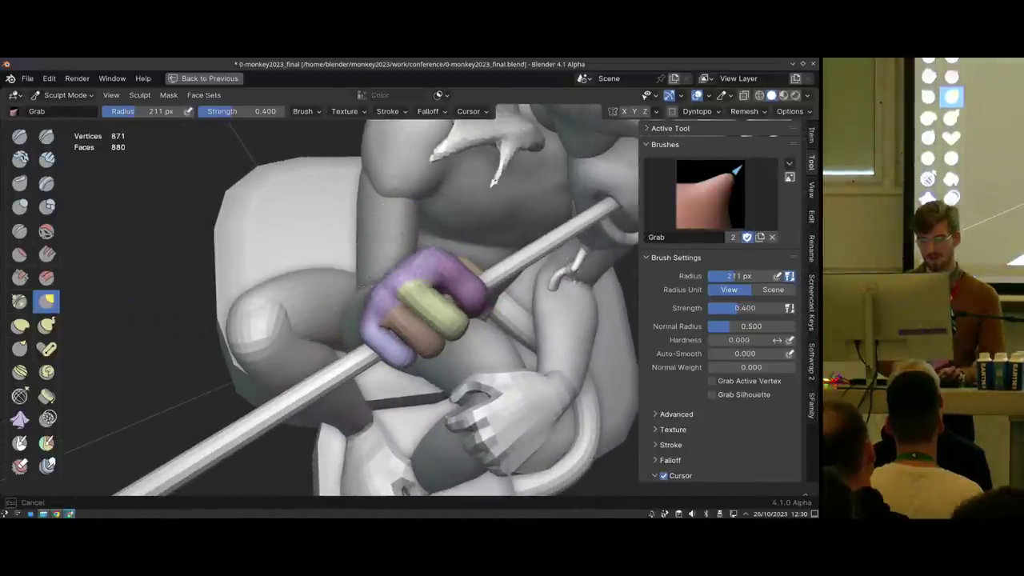
pyautogui.press('f')
pyautogui.click(394, 281)
pyautogui.moveTo(402, 274); pyautogui.dragTo(409, 280)
pyautogui.moveTo(408, 280); pyautogui.dragTo(456, 290, button='middle')
pyautogui.moveTo(436, 240)
pyautogui.mouseDown(button='middle')
pyautogui.moveTo(388, 268)
pyautogui.moveTo(376, 240)
pyautogui.moveTo(448, 240)
pyautogui.mouseUp(button='middle')
# Switch to Grab 2D, pull the gripping hand slightly upward and readjust the brush radius
pyautogui.press('g')
pyautogui.press('f')
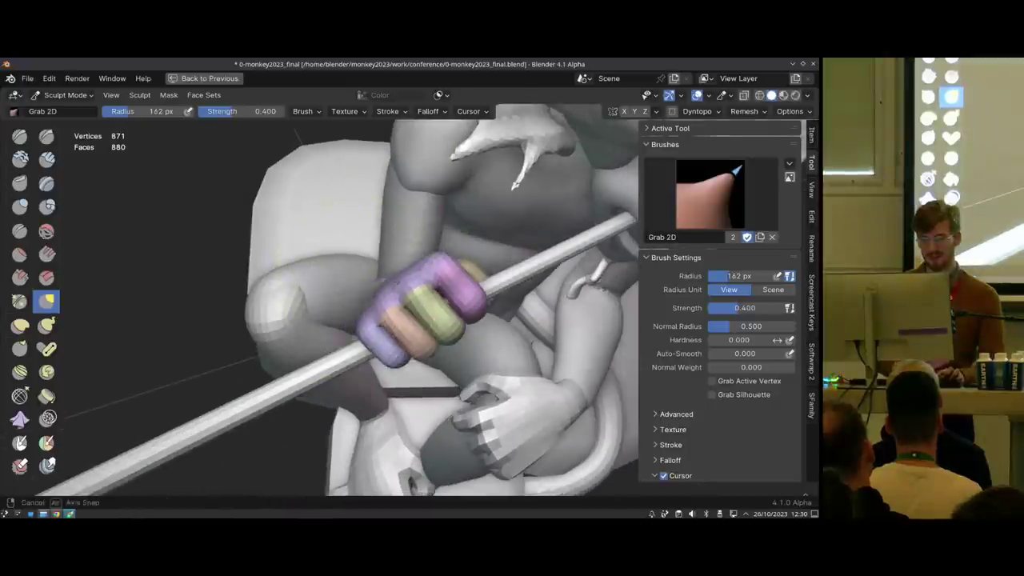
pyautogui.click(447, 232)
pyautogui.moveTo(447, 232); pyautogui.dragTo(446, 230)
pyautogui.press('f')
pyautogui.moveTo(404, 232)
pyautogui.keyDown('ctrl'); pyautogui.mouseDown(button='middle')
pyautogui.moveTo(401, 320)
pyautogui.moveTo(391, 267)
pyautogui.moveTo(391, 340)
pyautogui.mouseUp(button='middle'); pyautogui.keyUp('ctrl')
pyautogui.press('f')
pyautogui.click(390, 273)
pyautogui.press('f')
pyautogui.click(388, 267)
pyautogui.moveTo(391, 340); pyautogui.dragTo(318, 329, button='middle')
# Transfer Sculpt Mode to the monkey's body, set the radius to 138 px and switch to Grab Silhouette
pyautogui.hotkey('alt', 'q')
pyautogui.press('f')
pyautogui.click(489, 245)
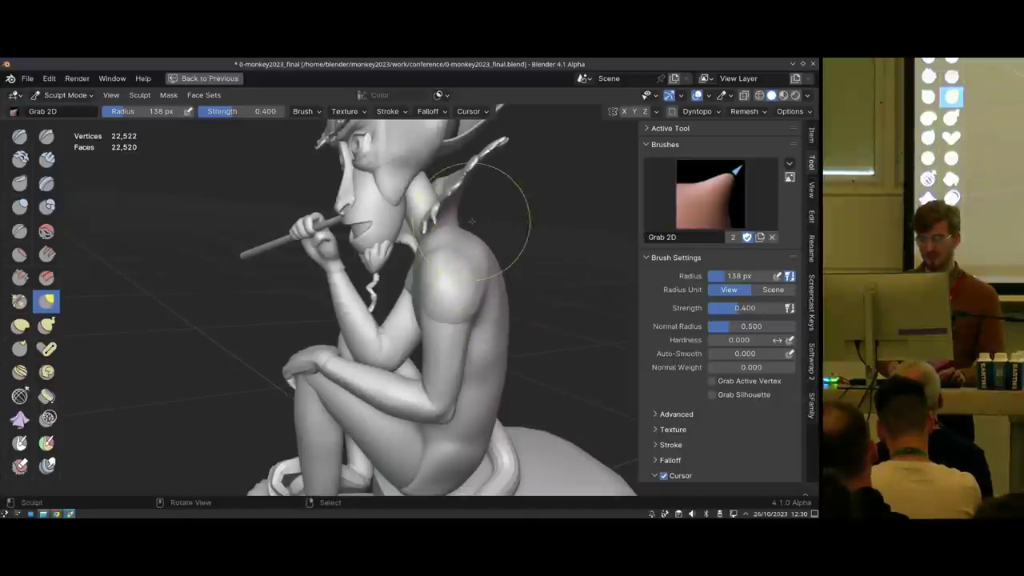
pyautogui.moveTo(514, 279)
pyautogui.mouseDown(button='middle')
pyautogui.moveTo(452, 280)
pyautogui.moveTo(408, 296)
pyautogui.moveTo(490, 282)
pyautogui.mouseUp(button='middle')
pyautogui.moveTo(460, 356)
pyautogui.keyDown('ctrl'); pyautogui.mouseDown(button='middle')
pyautogui.moveTo(448, 320)
pyautogui.moveTo(391, 305)
pyautogui.mouseUp(button='middle'); pyautogui.keyUp('ctrl')
pyautogui.press('g')
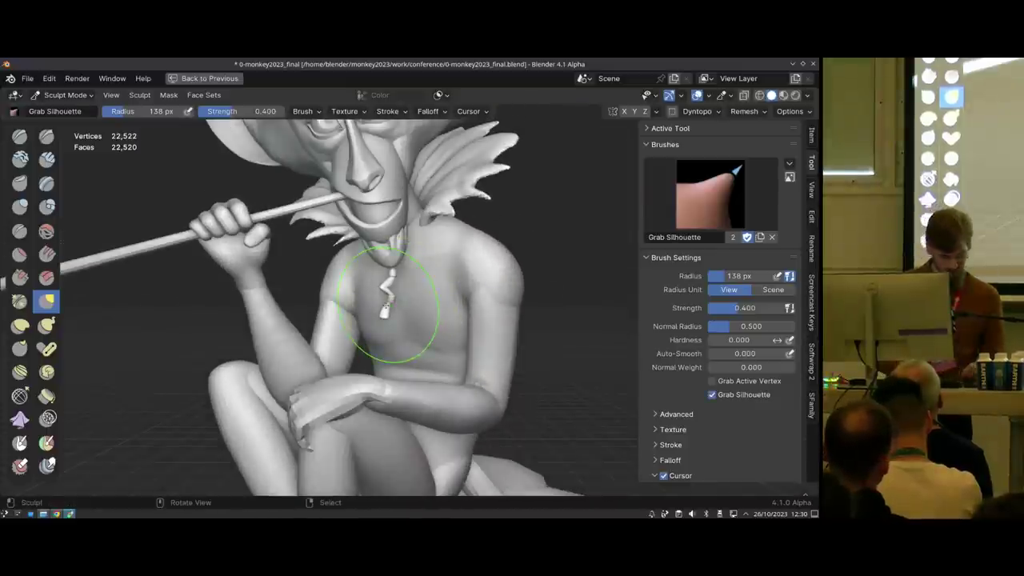
# Transfer Sculpt Mode back to the hand gripping the stick
pyautogui.moveTo(322, 324)
pyautogui.keyDown('shift'); pyautogui.mouseDown(button='middle')
pyautogui.moveTo(442, 297)
pyautogui.moveTo(434, 299)
pyautogui.mouseUp(button='middle'); pyautogui.keyUp('shift')
pyautogui.hotkey('alt', 'q')
pyautogui.keyDown('shift'); pyautogui.moveTo(359, 217); pyautogui.dragTo(378, 299, button='middle'); pyautogui.keyUp('shift')
pyautogui.moveTo(378, 300)
pyautogui.keyDown('ctrl'); pyautogui.mouseDown(button='middle')
pyautogui.moveTo(368, 274)
pyautogui.moveTo(352, 303)
pyautogui.moveTo(300, 306)
pyautogui.mouseUp(button='middle'); pyautogui.keyUp('ctrl')
pyautogui.moveTo(417, 308)
pyautogui.mouseDown(button='middle')
pyautogui.moveTo(402, 293)
pyautogui.moveTo(352, 288)
pyautogui.moveTo(377, 297)
pyautogui.moveTo(373, 309)
pyautogui.moveTo(228, 344)
pyautogui.mouseUp(button='middle')
pyautogui.moveTo(376, 328)
pyautogui.mouseDown(button='middle')
pyautogui.moveTo(412, 268)
pyautogui.moveTo(421, 274)
pyautogui.moveTo(407, 293)
pyautogui.moveTo(432, 288)
pyautogui.moveTo(393, 276)
pyautogui.moveTo(549, 338)
pyautogui.moveTo(320, 293)
pyautogui.moveTo(411, 233)
pyautogui.moveTo(400, 232)
pyautogui.moveTo(398, 257)
pyautogui.mouseUp(button='middle')
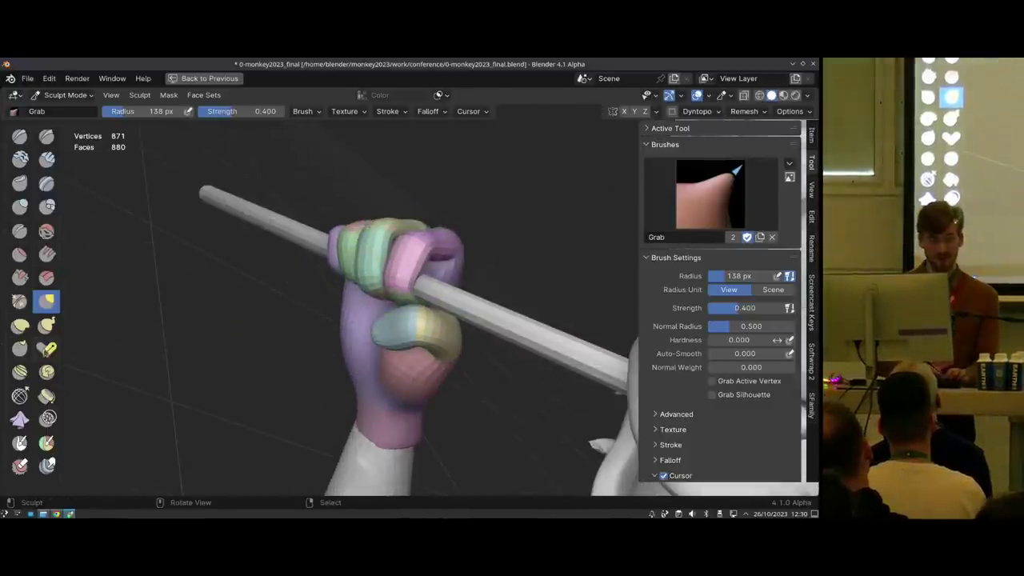
# Activate the Pose brush and set its Rotation Origins to Topology
pyautogui.click(46, 349)
pyautogui.moveTo(274, 302)
pyautogui.mouseDown(button='middle')
pyautogui.moveTo(301, 378)
pyautogui.moveTo(344, 376)
pyautogui.mouseUp(button='middle')
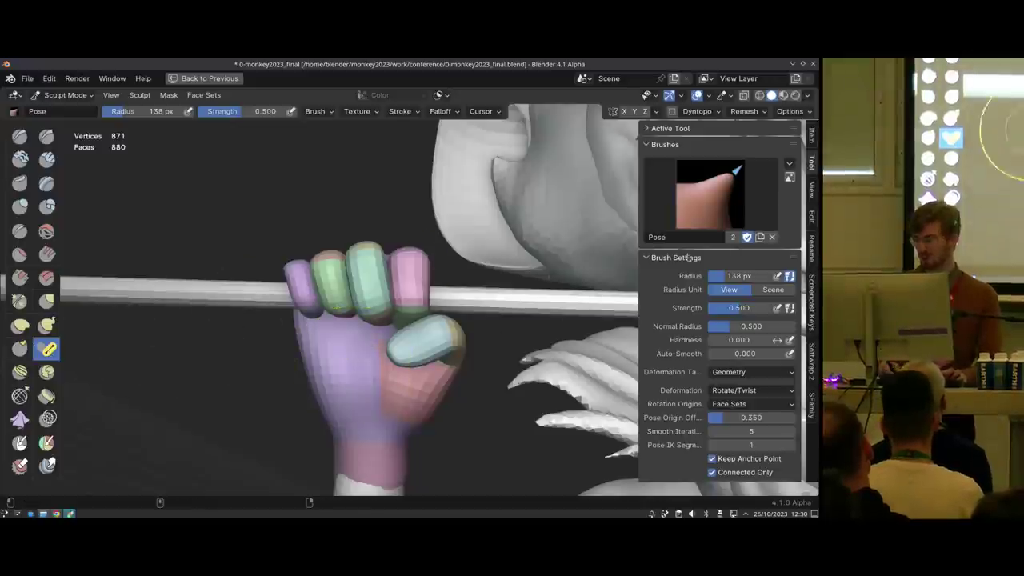
pyautogui.click(730, 405)
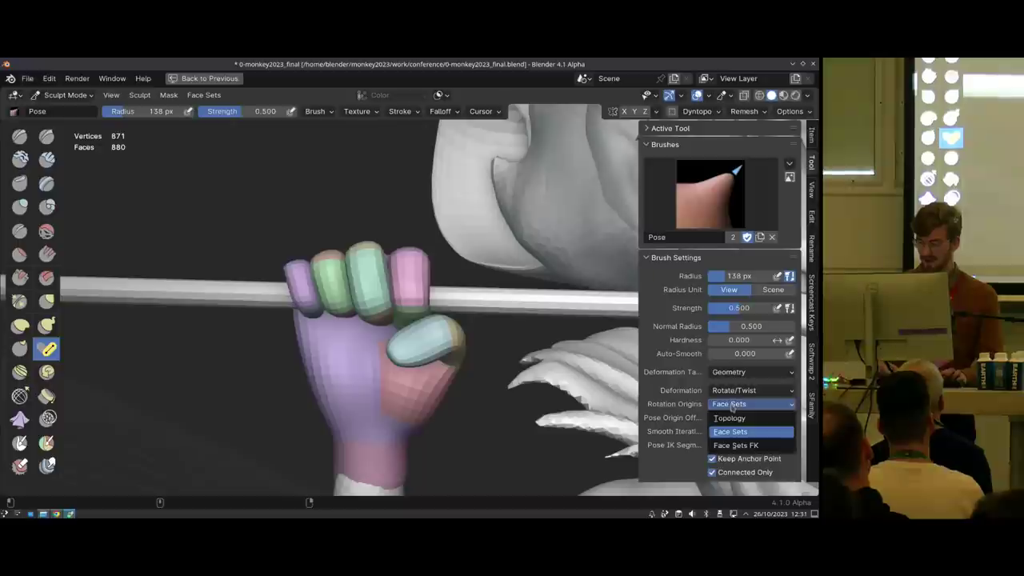
pyautogui.click(732, 420)
# Try to bend the gripping fingers sideways with the Pose brush, and undo the stroke
pyautogui.moveTo(402, 355)
pyautogui.mouseDown(button='middle')
pyautogui.moveTo(452, 361)
pyautogui.moveTo(432, 320)
pyautogui.mouseUp(button='middle')
pyautogui.press('f')
pyautogui.click(383, 290)
pyautogui.press('f')
pyautogui.click(388, 289)
pyautogui.moveTo(385, 288)
pyautogui.mouseDown()
pyautogui.moveTo(376, 287)
pyautogui.moveTo(416, 293)
pyautogui.moveTo(328, 277)
pyautogui.moveTo(336, 284)
pyautogui.mouseUp()
pyautogui.hotkey('ctrl', 'z')
# Try to swing the hand with the Pose brush at a 243 px radius, undo it and reduce the radius to 219 px
pyautogui.moveTo(340, 287); pyautogui.dragTo(368, 251, button='middle')
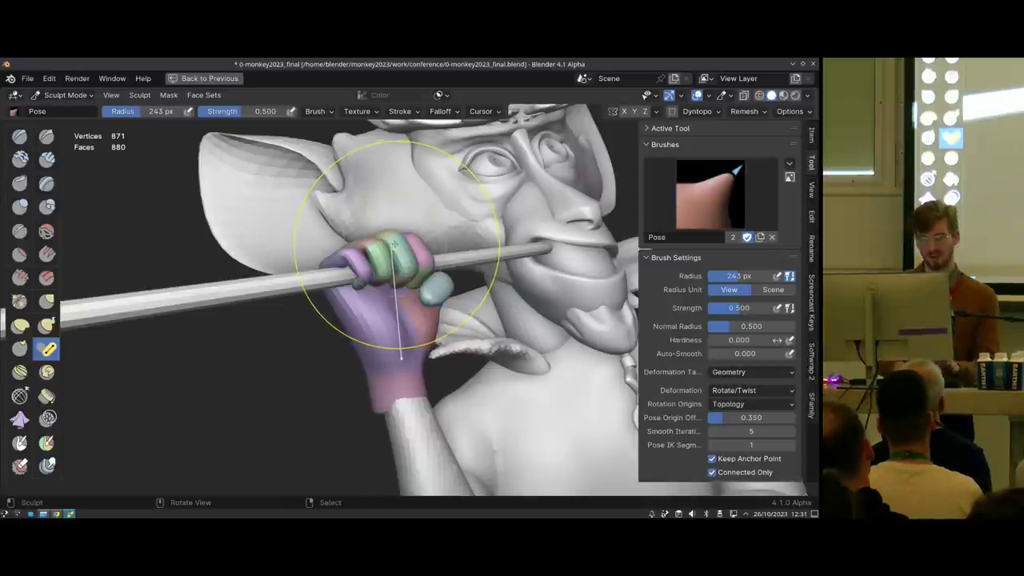
pyautogui.moveTo(396, 244)
pyautogui.mouseDown()
pyautogui.moveTo(332, 241)
pyautogui.moveTo(452, 243)
pyautogui.moveTo(445, 253)
pyautogui.mouseUp()
pyautogui.hotkey('ctrl', 'z')
pyautogui.press('[')
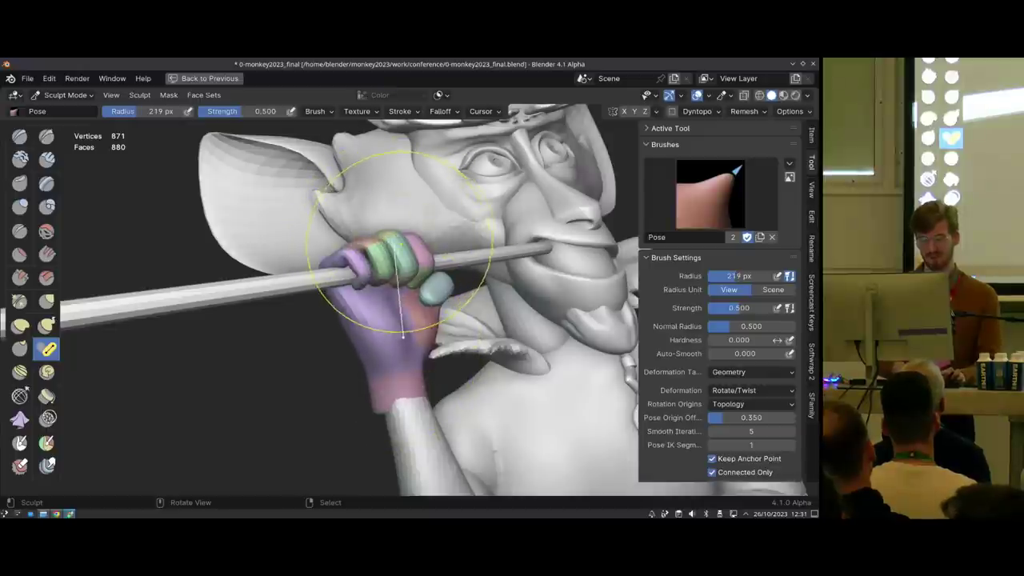
# Set the Pose brush's Rotation Origins to Face Sets and lift the index finger with a 128 px radius
pyautogui.click(740, 404)
pyautogui.click(731, 432)
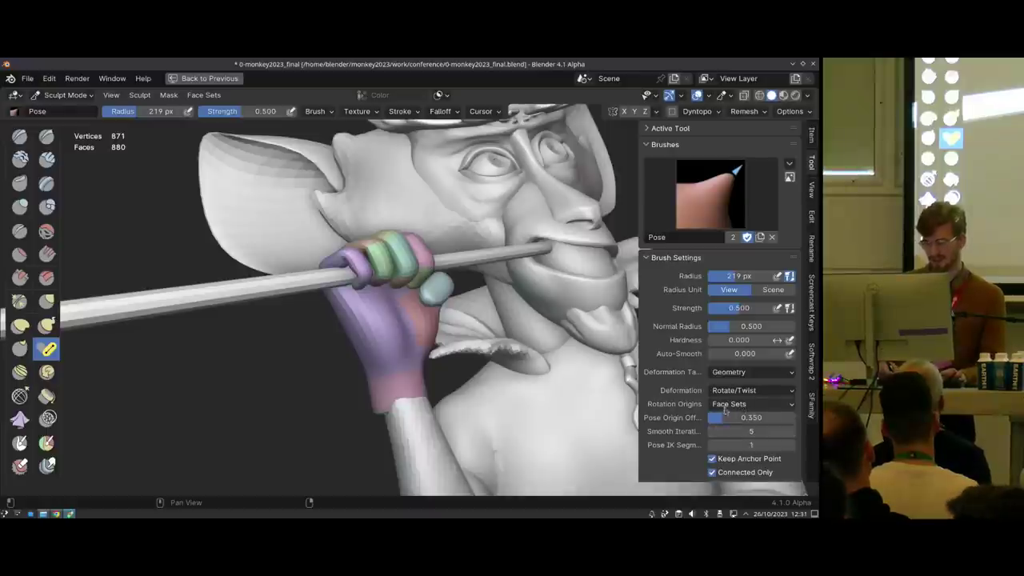
pyautogui.moveTo(418, 274)
pyautogui.mouseDown(button='middle')
pyautogui.moveTo(313, 313)
pyautogui.moveTo(384, 264)
pyautogui.moveTo(432, 296)
pyautogui.moveTo(372, 298)
pyautogui.moveTo(368, 281)
pyautogui.moveTo(382, 299)
pyautogui.moveTo(414, 272)
pyautogui.mouseUp(button='middle')
pyautogui.press('f')
pyautogui.click(411, 262)
pyautogui.press(']')
pyautogui.press(']')
pyautogui.press('[')
pyautogui.press('[')
pyautogui.press('[')
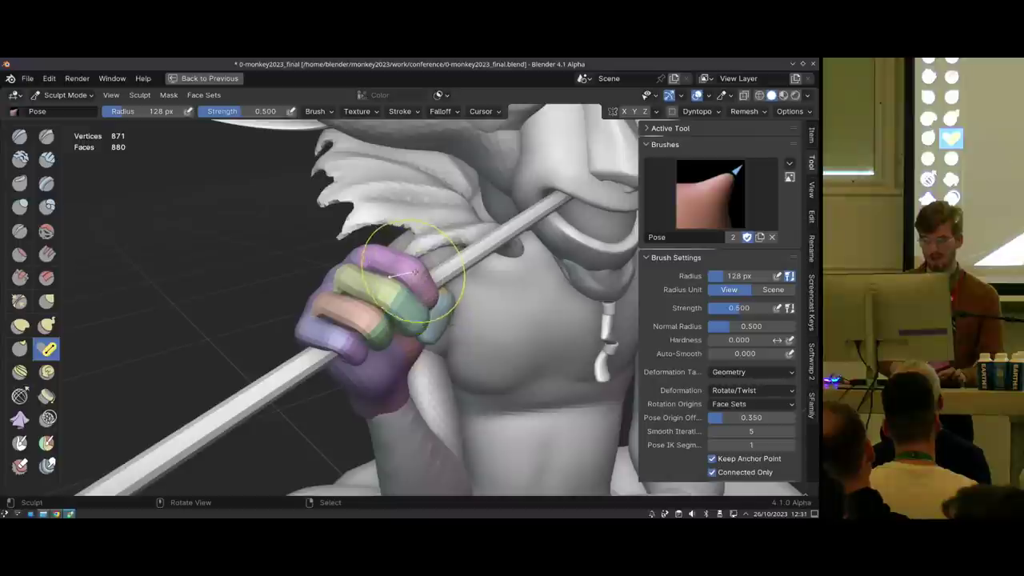
pyautogui.moveTo(415, 276); pyautogui.dragTo(419, 275)
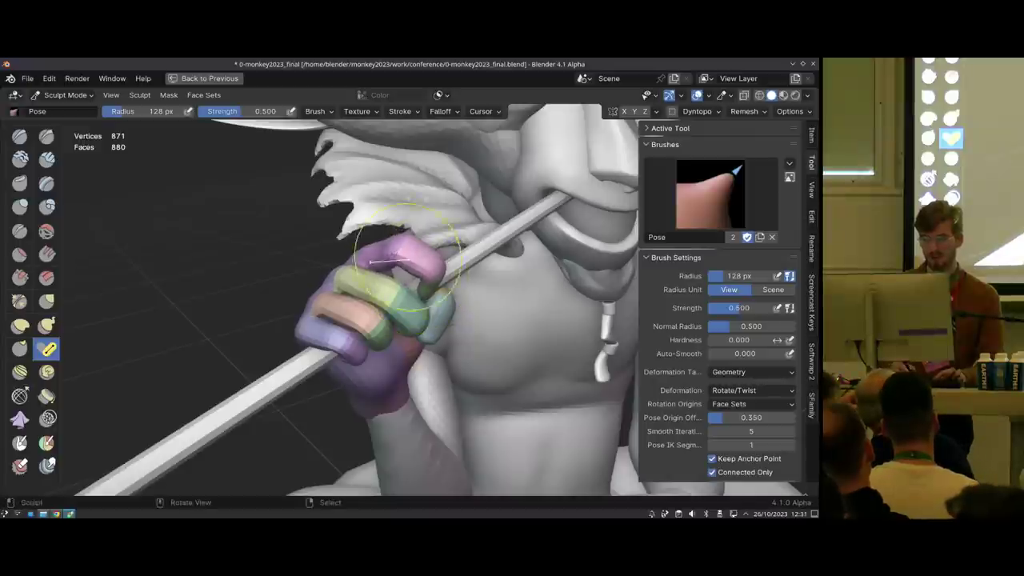
# Reduce the Pose radius to 70 px and straighten the index fingertip away from the stick
pyautogui.moveTo(408, 257); pyautogui.dragTo(414, 258, button='middle')
pyautogui.press('[')
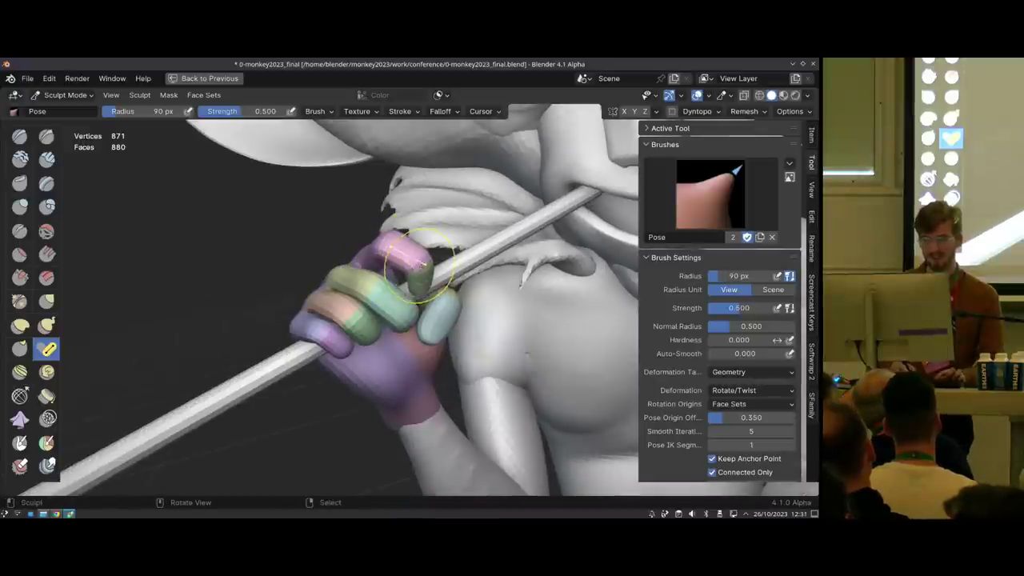
pyautogui.press('[')
pyautogui.press('[')
pyautogui.press('[')
pyautogui.moveTo(424, 269)
pyautogui.mouseDown(button='middle')
pyautogui.moveTo(424, 248)
pyautogui.moveTo(456, 250)
pyautogui.mouseUp(button='middle')
pyautogui.moveTo(304, 307); pyautogui.dragTo(380, 331, button='middle')
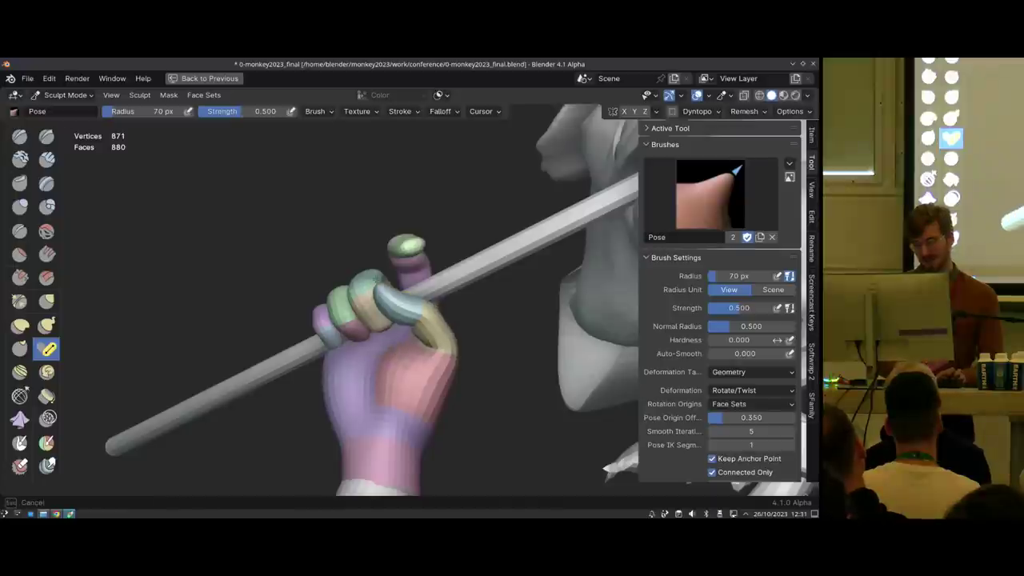
# Adjust the Pose radius and swing the thumb away from the other fingers
pyautogui.press('f')
pyautogui.click(465, 295)
pyautogui.moveTo(408, 293); pyautogui.dragTo(485, 291)
# Activate the Rotate tool and isolate the thumb with Expand Mask and an inverted mask
pyautogui.moveTo(487, 290); pyautogui.dragTo(119, 396, button='middle')
pyautogui.scroll(-8, 32, 304)
pyautogui.click(46, 415)
pyautogui.moveTo(377, 486); pyautogui.dragTo(464, 271, button='middle')
pyautogui.hotkey('shift', 'a')
pyautogui.click(469, 310)
pyautogui.moveTo(469, 310); pyautogui.dragTo(450, 264, button='middle')
pyautogui.hotkey('ctrl', 'i')
# Rotate the isolated thumb outward and clear the mask
pyautogui.press('a')
pyautogui.moveTo(475, 233); pyautogui.dragTo(509, 242)
pyautogui.moveTo(510, 243); pyautogui.dragTo(392, 336, button='middle')
pyautogui.hotkey('alt', 'm')
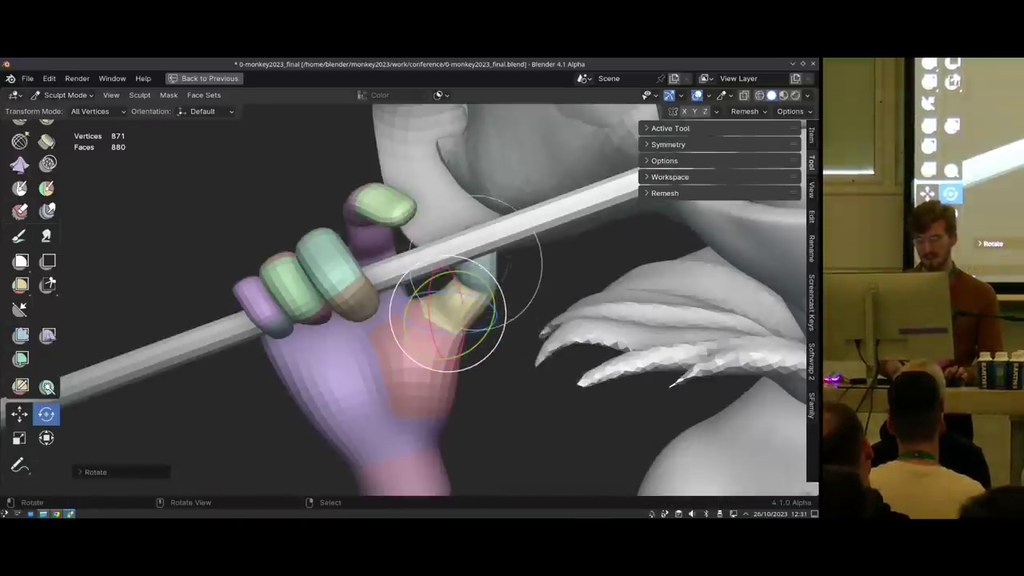
# Mask with Expand Mask around the wrist and set the pivot position for rotating the hand there
pyautogui.moveTo(492, 276); pyautogui.dragTo(571, 270, button='middle')
pyautogui.moveTo(459, 278)
pyautogui.mouseDown(button='middle')
pyautogui.moveTo(472, 280)
pyautogui.moveTo(470, 297)
pyautogui.moveTo(456, 260)
pyautogui.mouseUp(button='middle')
pyautogui.scroll(-3, 470, 297)
pyautogui.hotkey('shift', 'a')
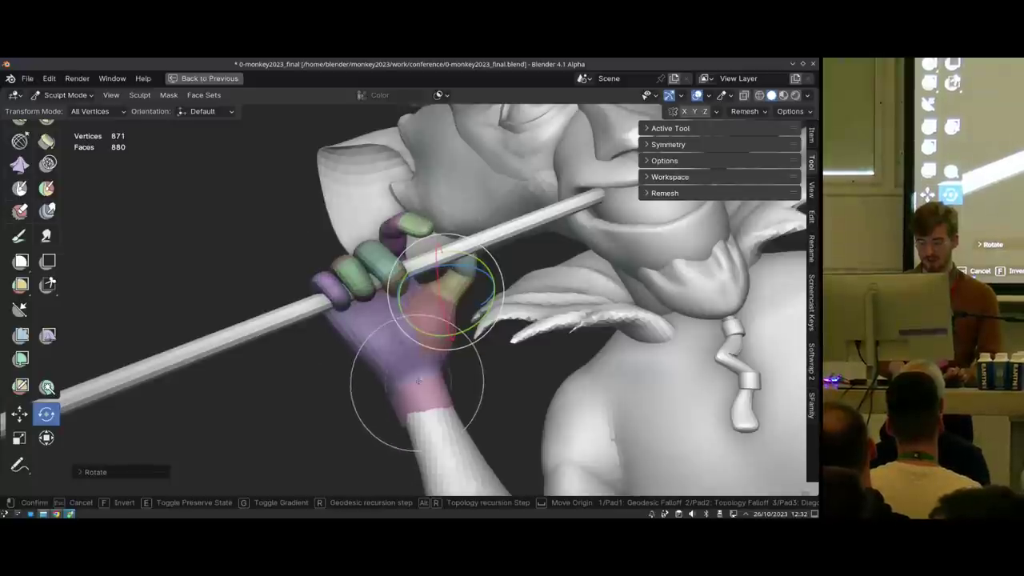
pyautogui.click(389, 392)
pyautogui.moveTo(389, 393); pyautogui.dragTo(413, 316, button='middle')
pyautogui.click(420, 349)
pyautogui.press('a')
pyautogui.click(420, 337)
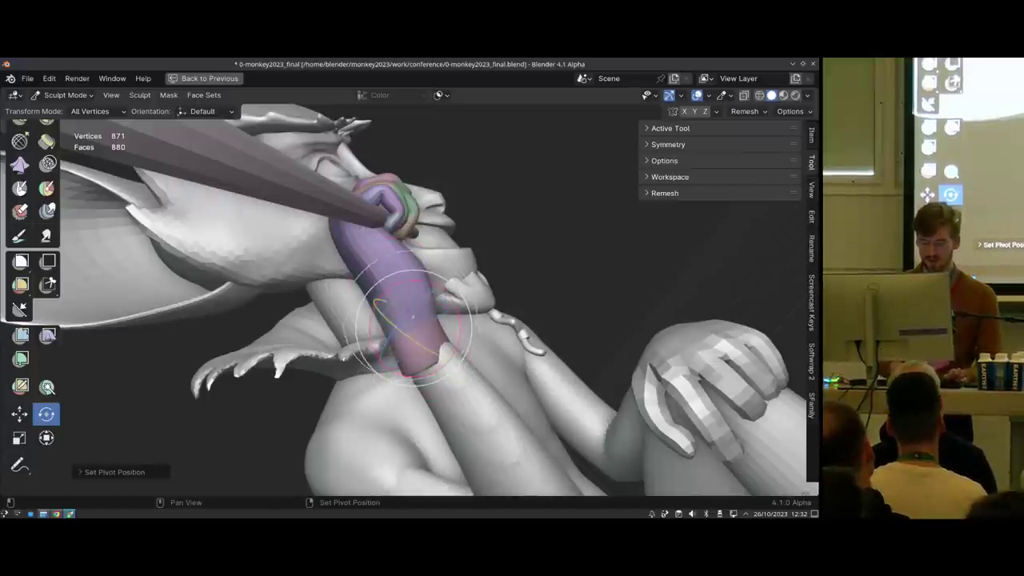
# Rotate the hand around the wrist, tilting its fingers away from the face
pyautogui.moveTo(410, 325)
pyautogui.mouseDown(button='middle')
pyautogui.moveTo(399, 325)
pyautogui.moveTo(419, 330)
pyautogui.mouseUp(button='middle')
pyautogui.moveTo(467, 289); pyautogui.dragTo(448, 279)
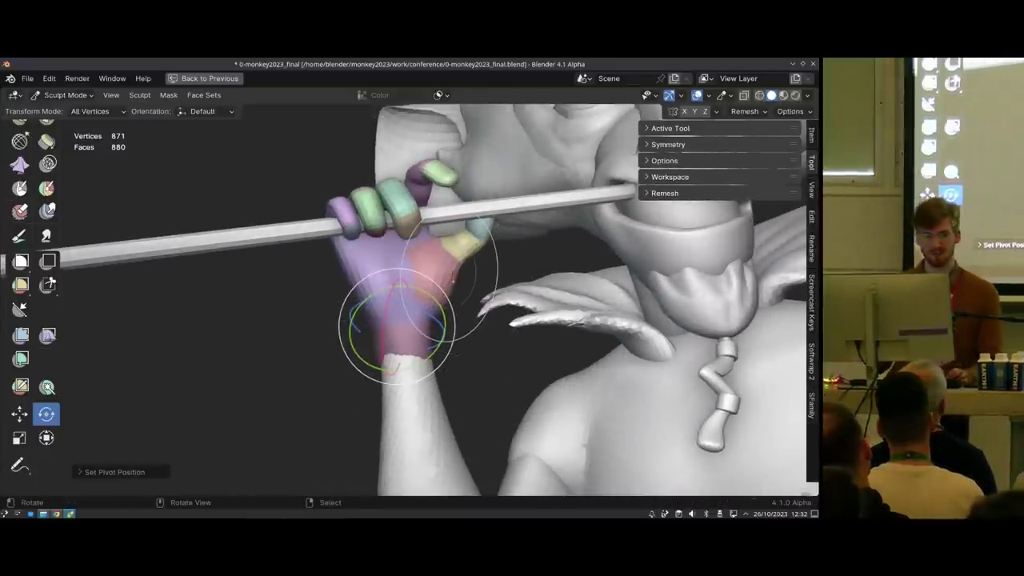
pyautogui.moveTo(453, 282); pyautogui.dragTo(328, 309)
pyautogui.keyDown('shift'); pyautogui.rightClick(411, 320); pyautogui.keyUp('shift')
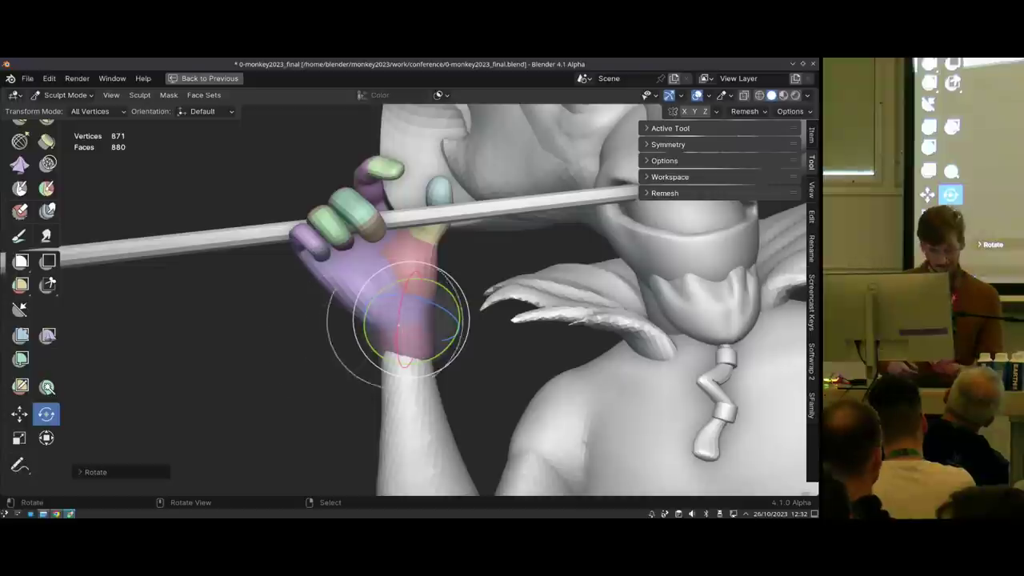
# Switch sculpting from the hand to the eyeball beside the nose and assign its visible mesh to one new face set
pyautogui.moveTo(412, 341)
pyautogui.mouseDown(button='middle')
pyautogui.moveTo(398, 338)
pyautogui.moveTo(476, 354)
pyautogui.mouseUp(button='middle')
pyautogui.hotkey('ctrl', 'Tab')
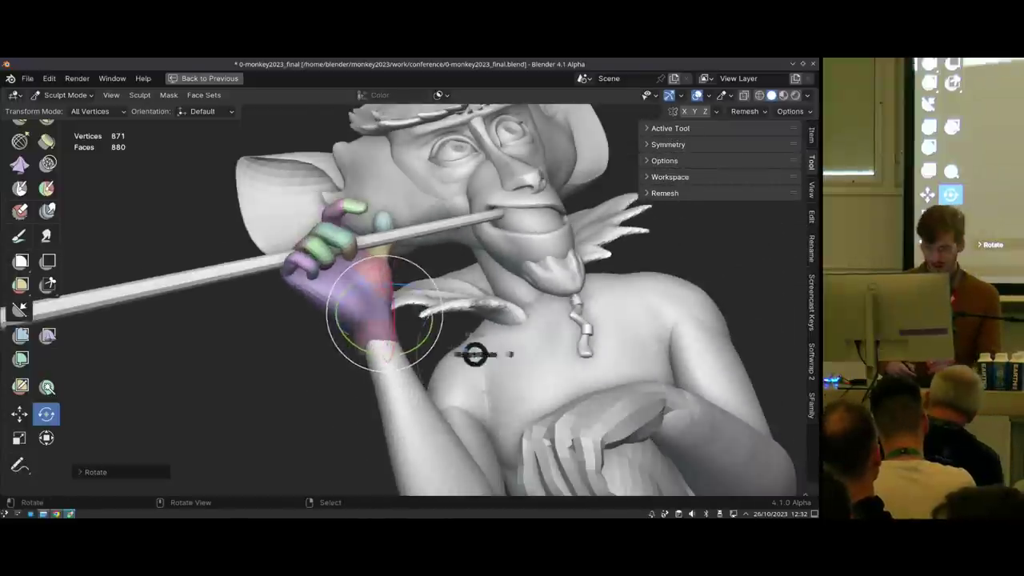
pyautogui.keyDown('shift'); pyautogui.moveTo(448, 224); pyautogui.dragTo(440, 392, button='middle'); pyautogui.keyUp('shift')
pyautogui.rightClick(439, 326)
pyautogui.press('KP_Decimal')
pyautogui.moveTo(450, 340); pyautogui.dragTo(433, 370, button='middle')
pyautogui.hotkey('ctrl', 'Tab')
pyautogui.keyDown('ctrl'); pyautogui.moveTo(404, 280); pyautogui.dragTo(384, 320, button='middle'); pyautogui.keyUp('ctrl')
pyautogui.hotkey('alt', 'w')
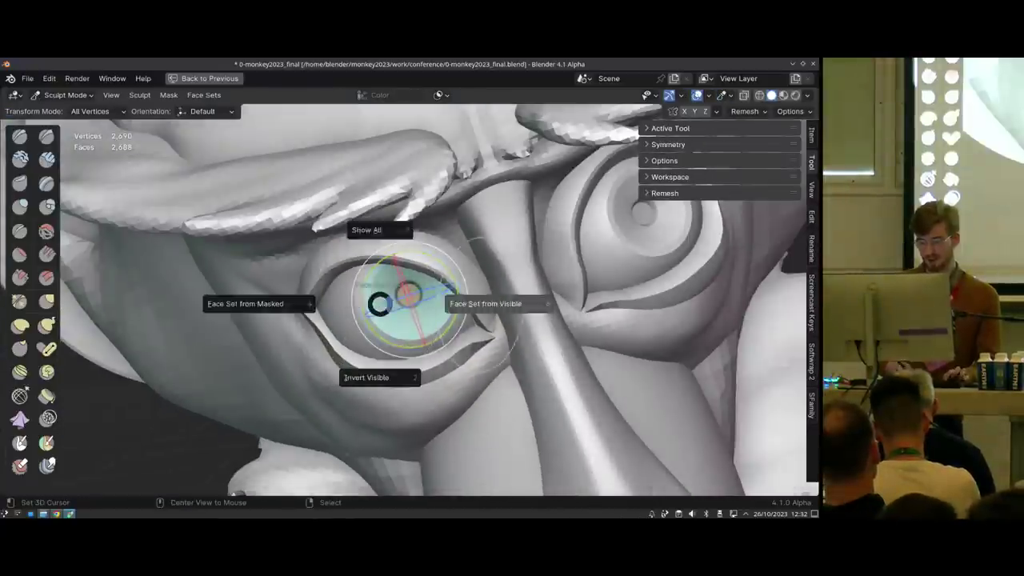
pyautogui.click(483, 304)
# Activate the Draw brush and try Expand Mask on the eyeball
pyautogui.keyDown('ctrl'); pyautogui.moveTo(448, 308); pyautogui.dragTo(444, 328, button='middle'); pyautogui.keyUp('ctrl')
pyautogui.scroll(-6, 32, 358)
pyautogui.scroll(-3, 32, 384)
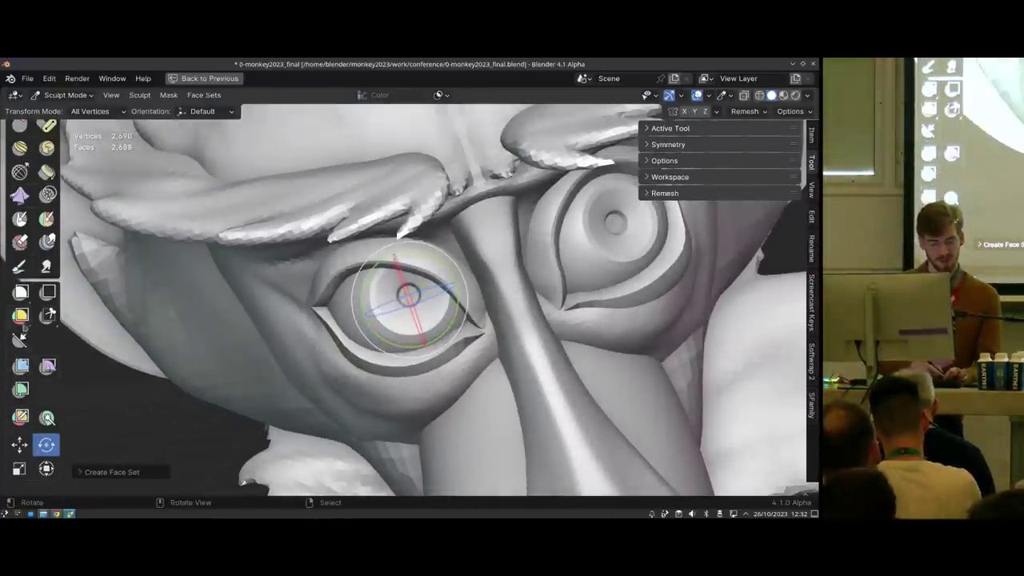
pyautogui.scroll(8, 32, 320)
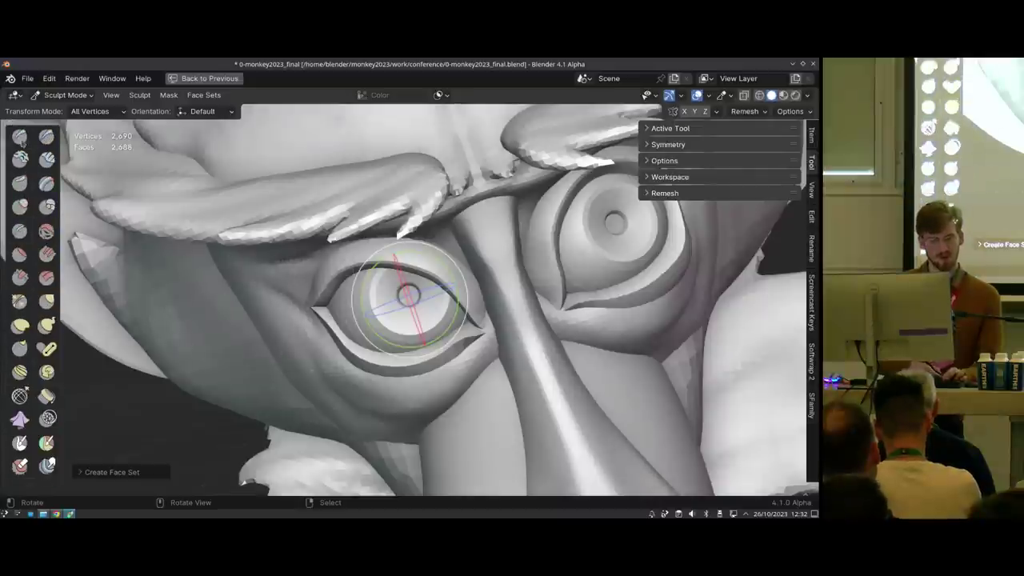
pyautogui.click(19, 136)
pyautogui.hotkey('shift', 'a')
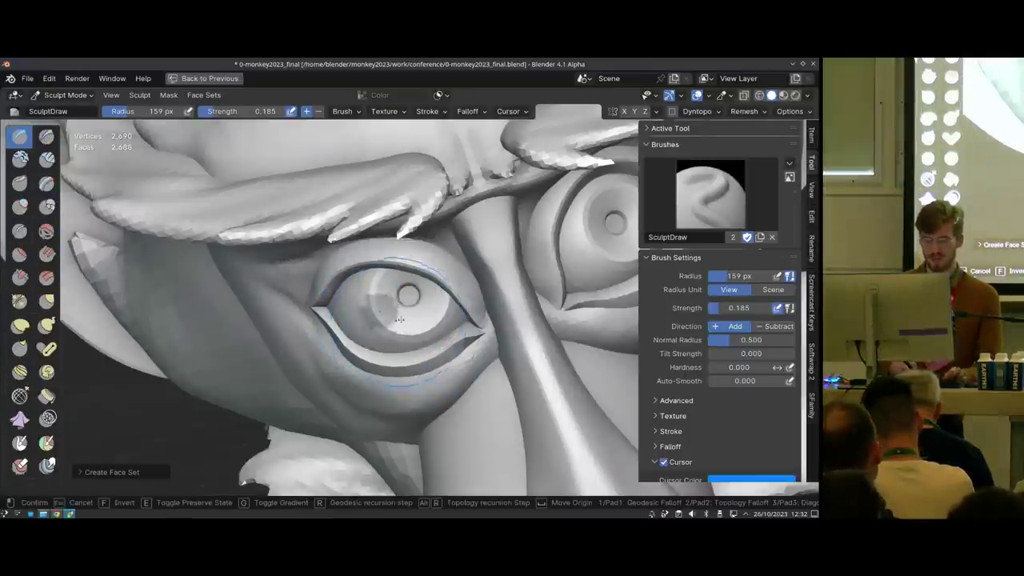
pyautogui.press('Escape')
pyautogui.moveTo(409, 297); pyautogui.dragTo(407, 288, button='middle')
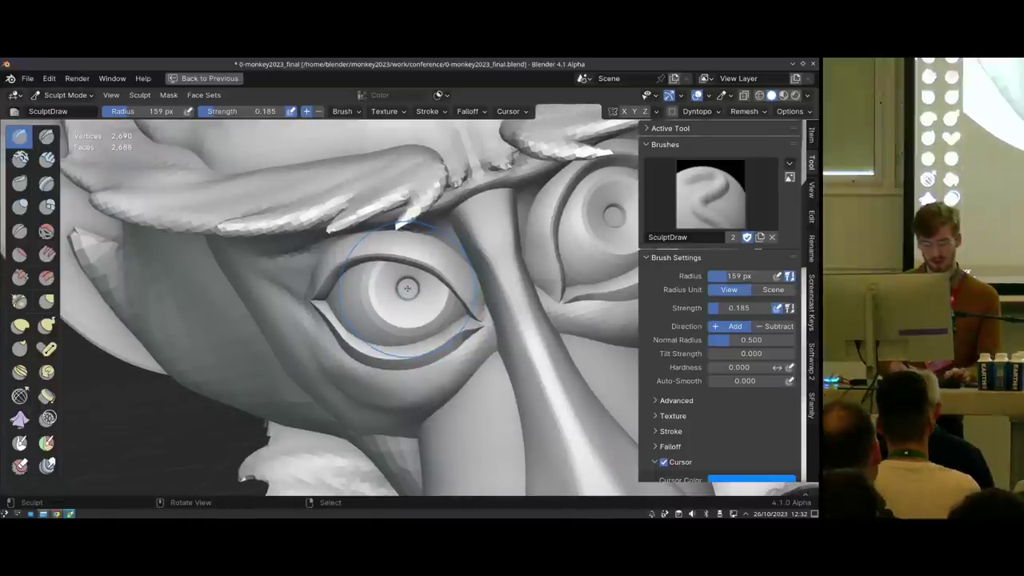
# Expand a face set across the iris, and replace it with a single face set from the visible mesh
pyautogui.hotkey('shift', 'w')
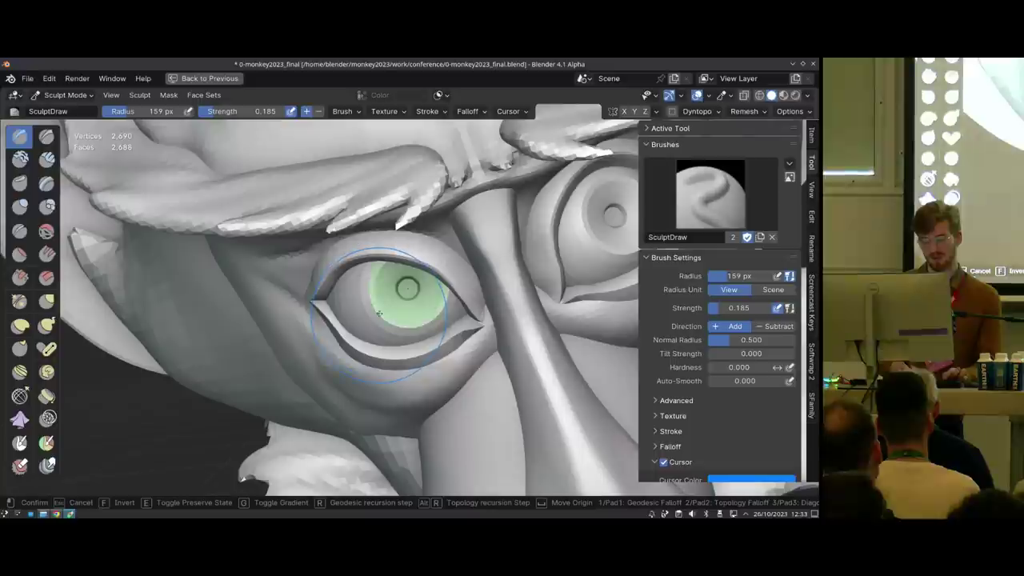
pyautogui.click(380, 312)
pyautogui.scroll(1, 414, 285)
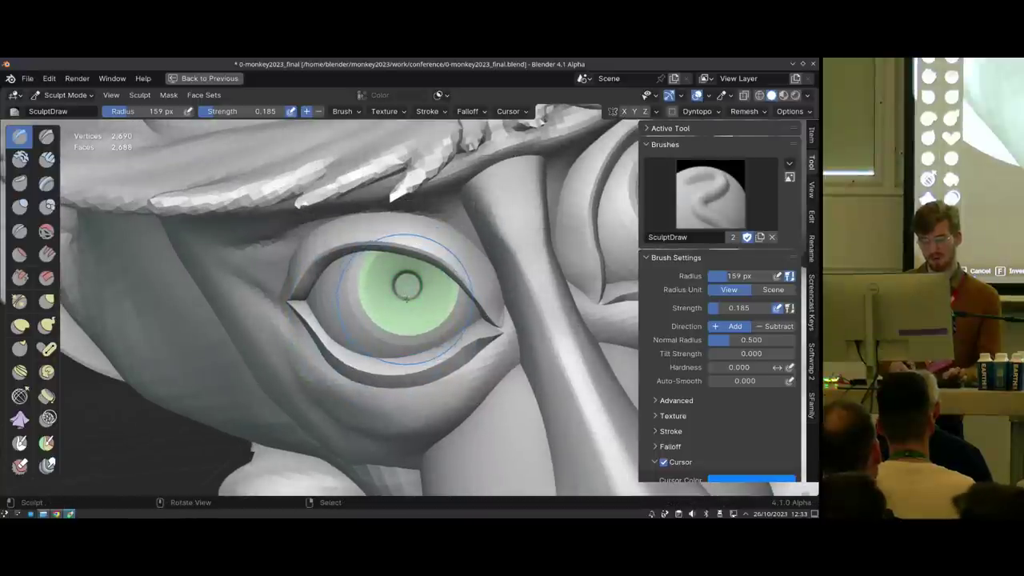
pyautogui.moveTo(406, 299); pyautogui.dragTo(388, 294, button='middle')
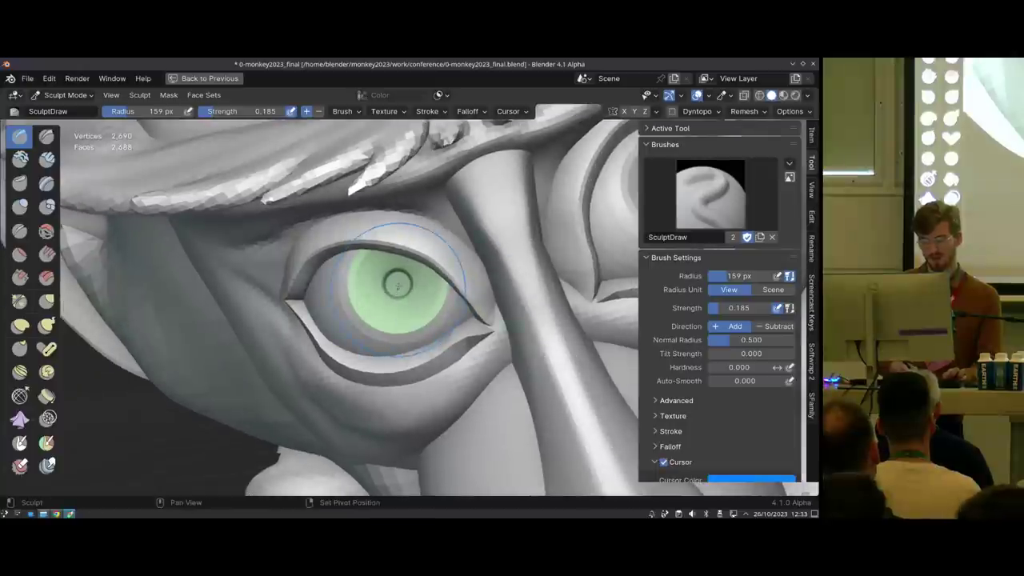
pyautogui.hotkey('alt', 'w')
pyautogui.click(458, 285)
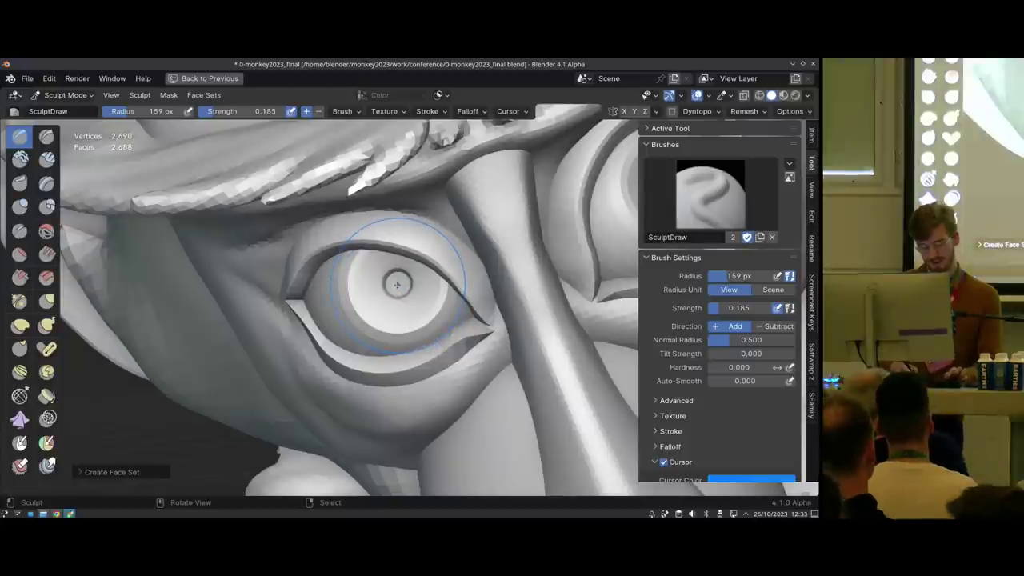
# Create separate face sets for the pupil and the iris using Expand Face Set
pyautogui.hotkey('shift', 'w')
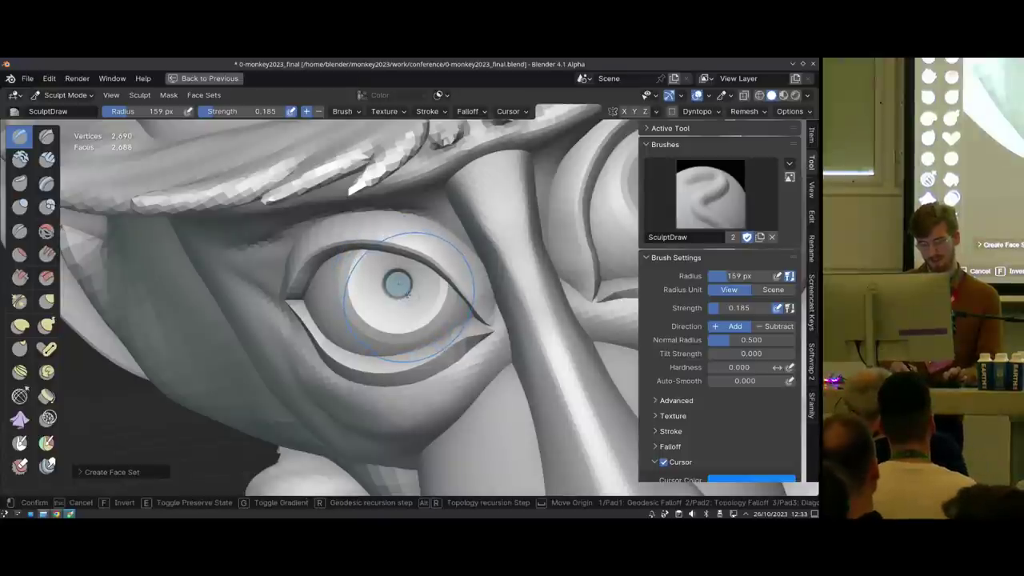
pyautogui.click(408, 294)
pyautogui.hotkey('shift', 'w')
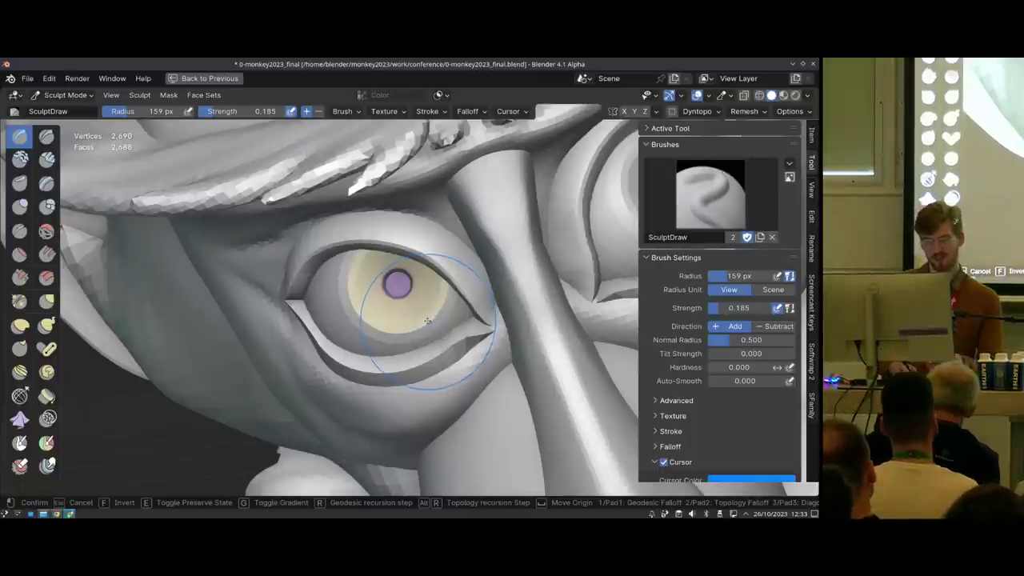
pyautogui.press('Escape')
# Try expanding another face set outward over the eyeball around the iris
pyautogui.moveTo(364, 299); pyautogui.dragTo(385, 302, button='middle')
pyautogui.hotkey('shift', 'w')
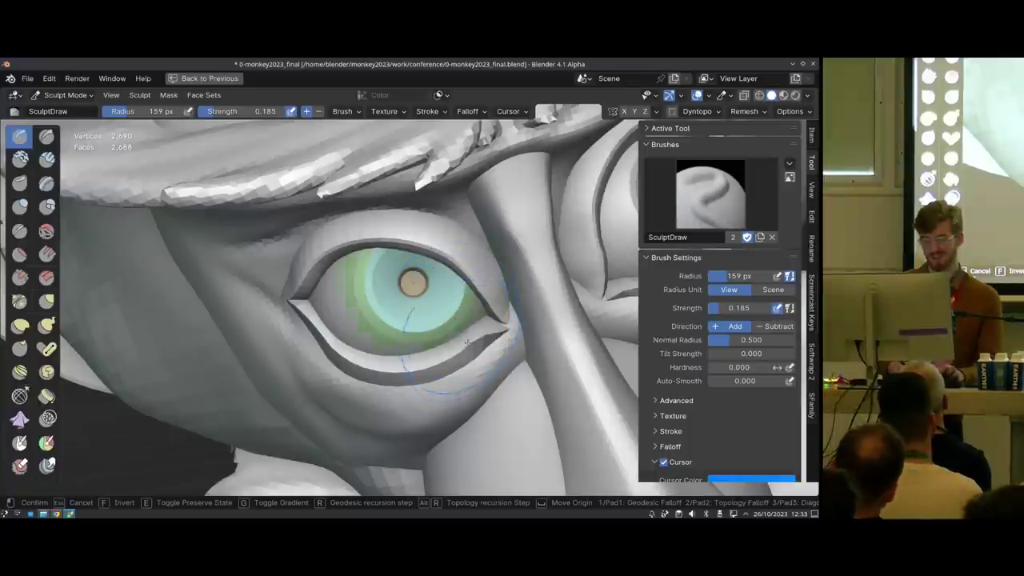
pyautogui.click(467, 343)
pyautogui.moveTo(467, 342); pyautogui.dragTo(388, 294, button='middle')
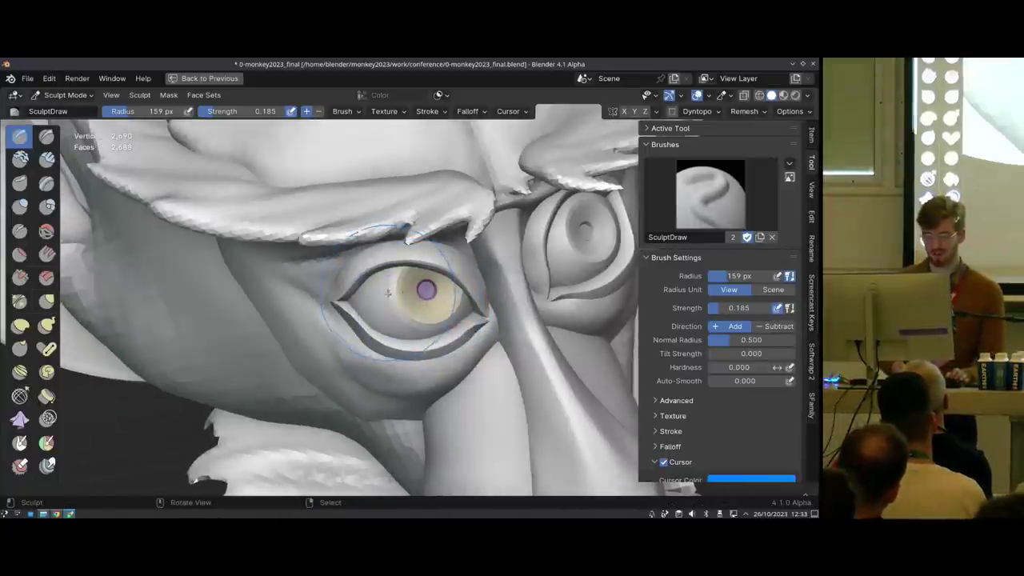
# Switch to Chrome, review the Expand page of the Blender Manual including its gradient and recursion section, and return to Blender
pyautogui.hotkey('alt', 'Tab')
pyautogui.hotkey('alt', 'Tab')
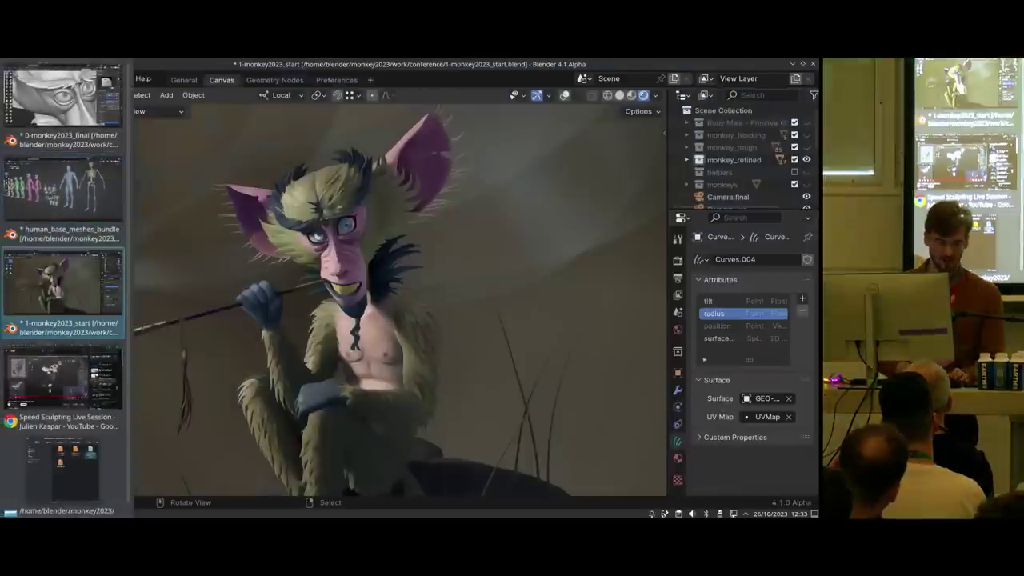
pyautogui.hotkey('alt', 'Tab')
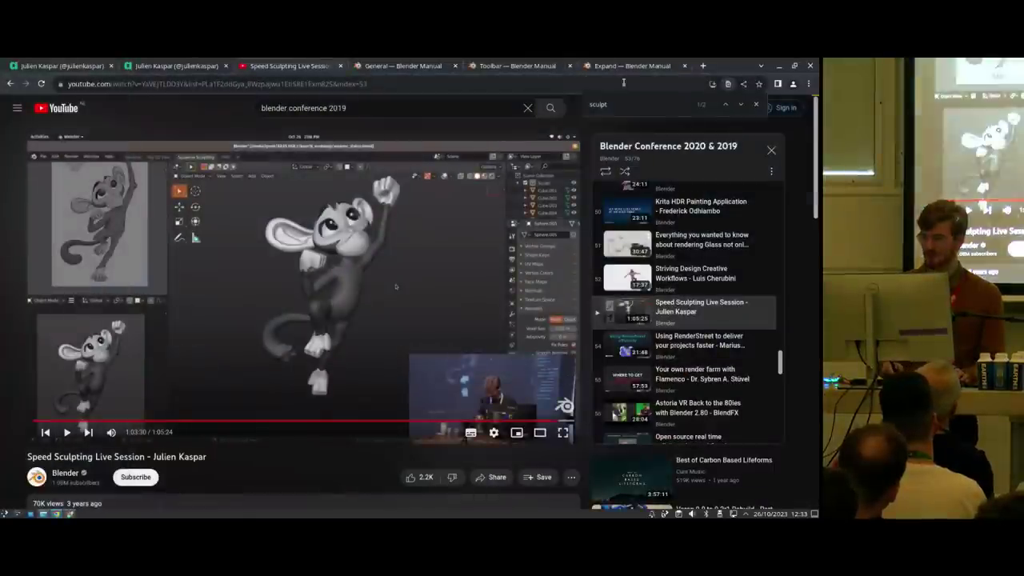
pyautogui.click(633, 69)
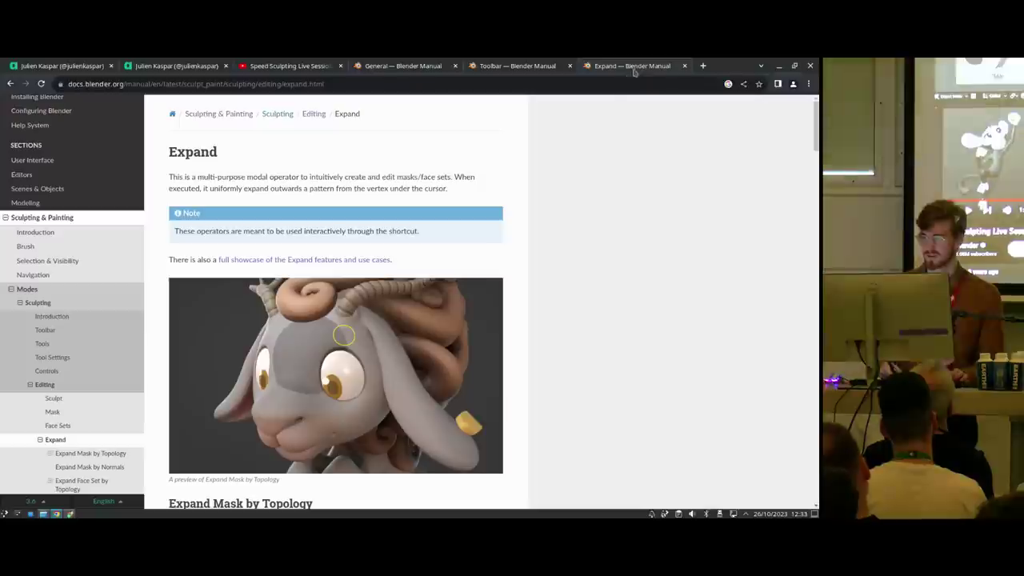
pyautogui.moveTo(816, 140); pyautogui.dragTo(811, 136)
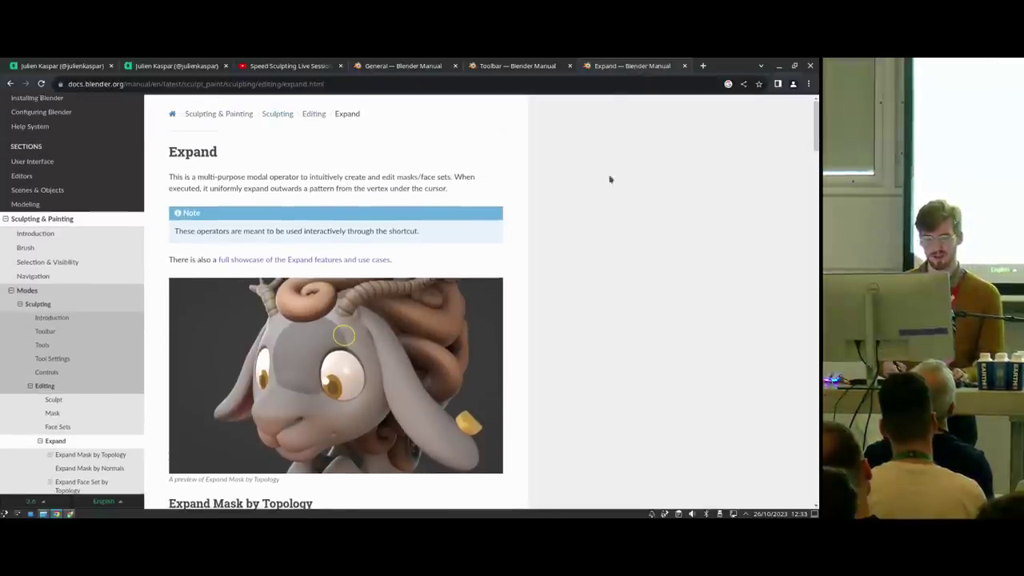
pyautogui.moveTo(816, 136); pyautogui.dragTo(793, 267)
pyautogui.scroll(-5, 793, 272)
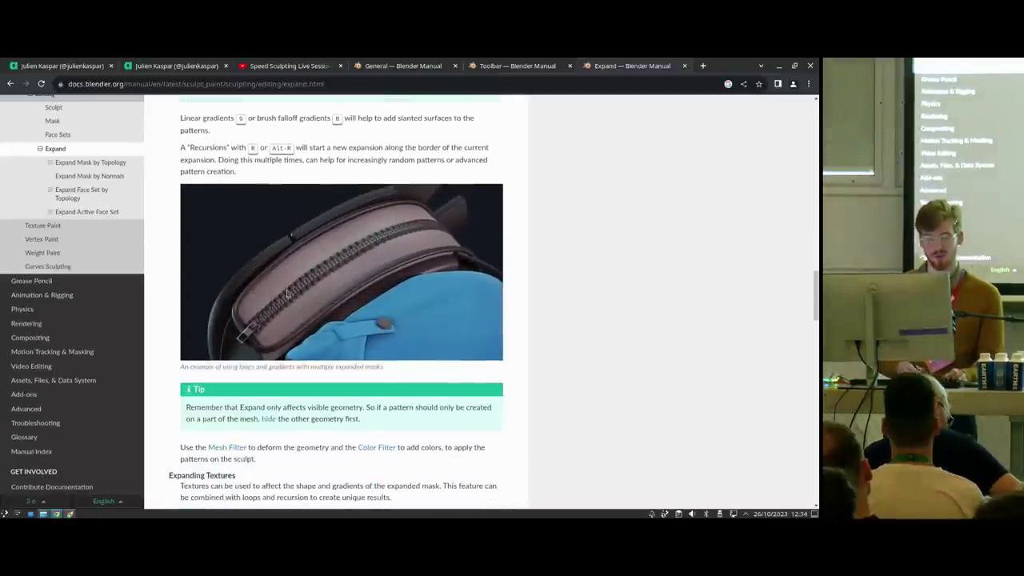
pyautogui.moveTo(812, 278); pyautogui.dragTo(810, 105)
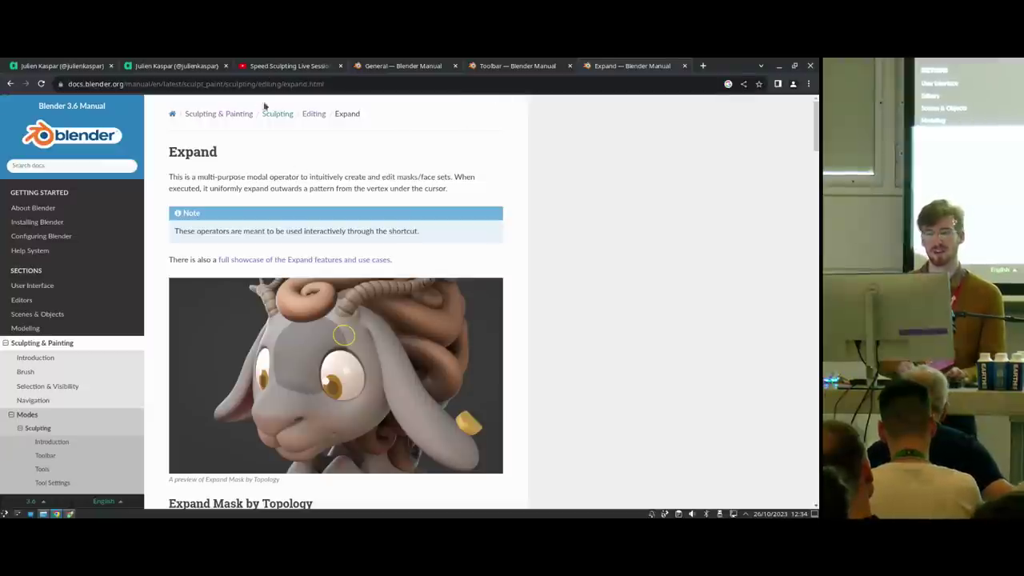
pyautogui.click(781, 67)
# Show the painted vertex colors in the viewport shading and activate the Paint brush
pyautogui.moveTo(377, 216); pyautogui.dragTo(348, 275, button='middle')
pyautogui.moveTo(359, 234)
pyautogui.keyDown('shift'); pyautogui.mouseDown(button='middle')
pyautogui.moveTo(392, 288)
pyautogui.moveTo(368, 285)
pyautogui.mouseUp(button='middle'); pyautogui.keyUp('shift')
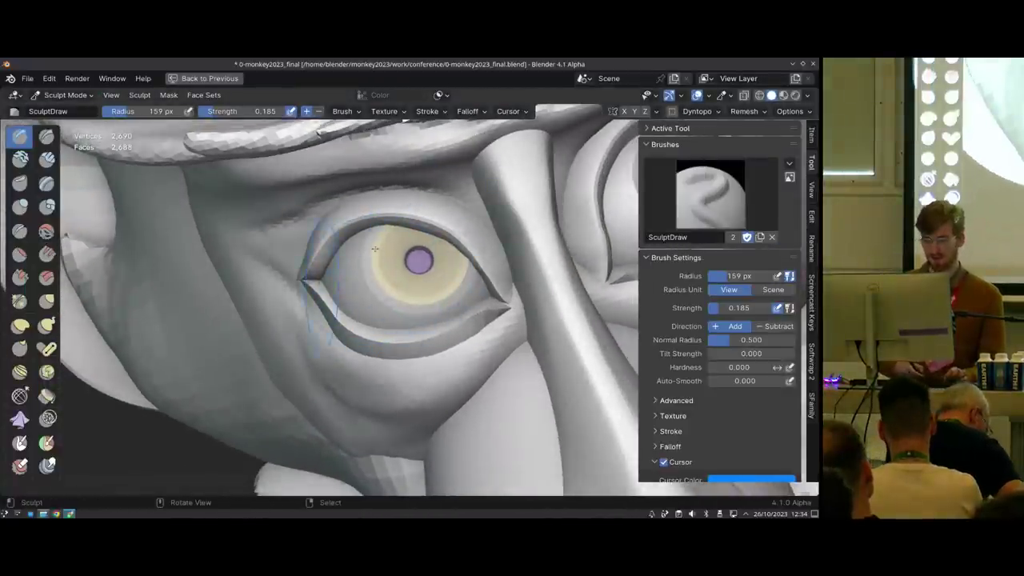
pyautogui.click(808, 96)
pyautogui.click(785, 269)
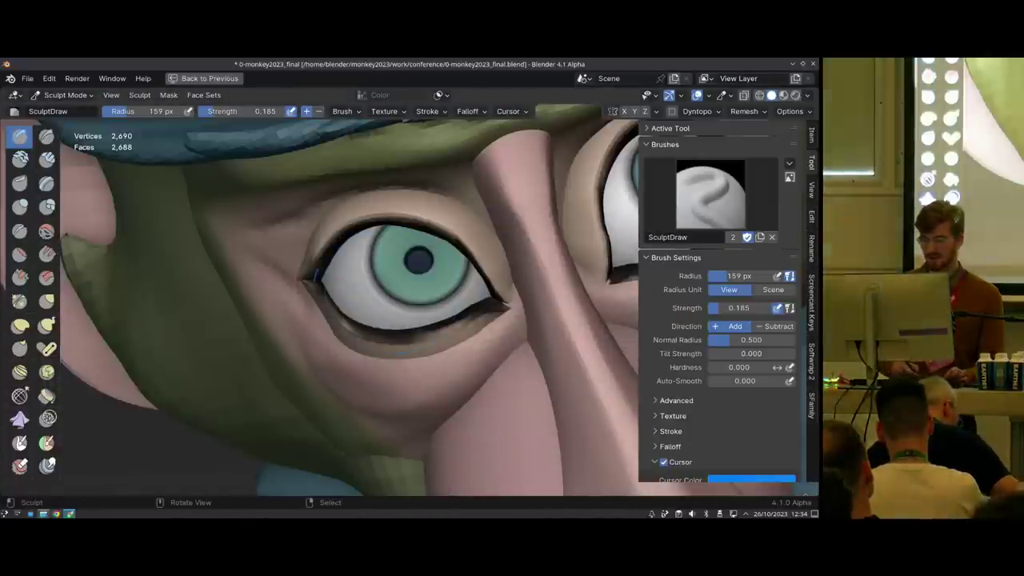
pyautogui.moveTo(373, 271); pyautogui.dragTo(365, 267, button='middle')
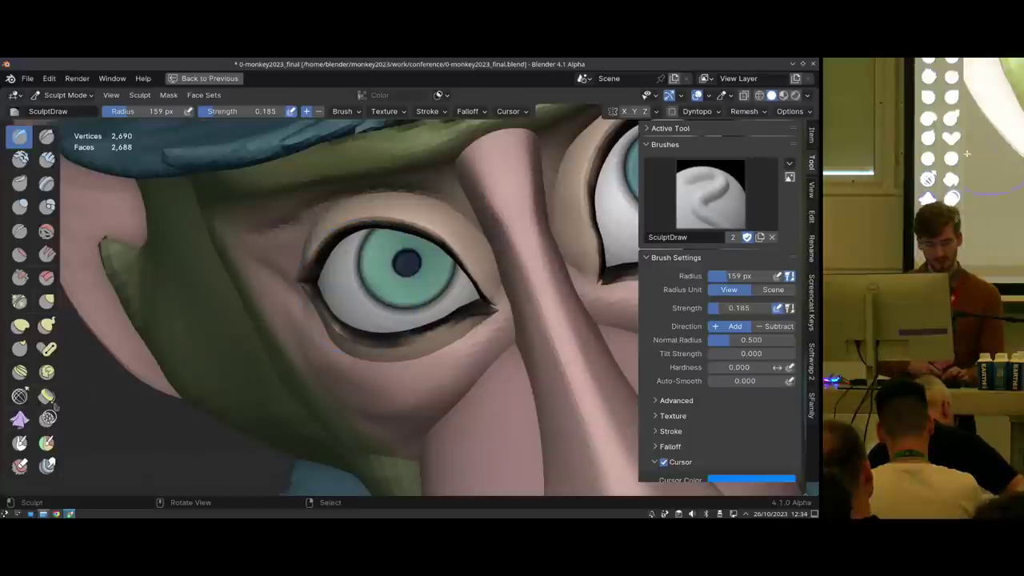
pyautogui.scroll(-4, 32, 240)
pyautogui.click(20, 356)
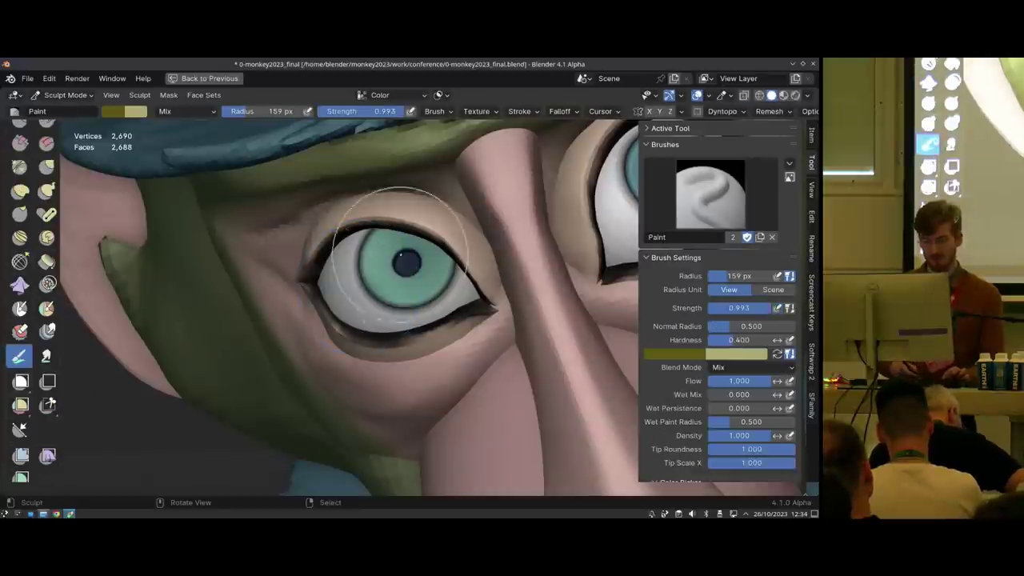
# Subdivide the eyeball in Object Mode, convert it to a mesh and return to Sculpt Mode
pyautogui.moveTo(400, 252); pyautogui.dragTo(384, 287, button='middle')
pyautogui.hotkey('ctrl', 'Tab')
pyautogui.click(381, 287)
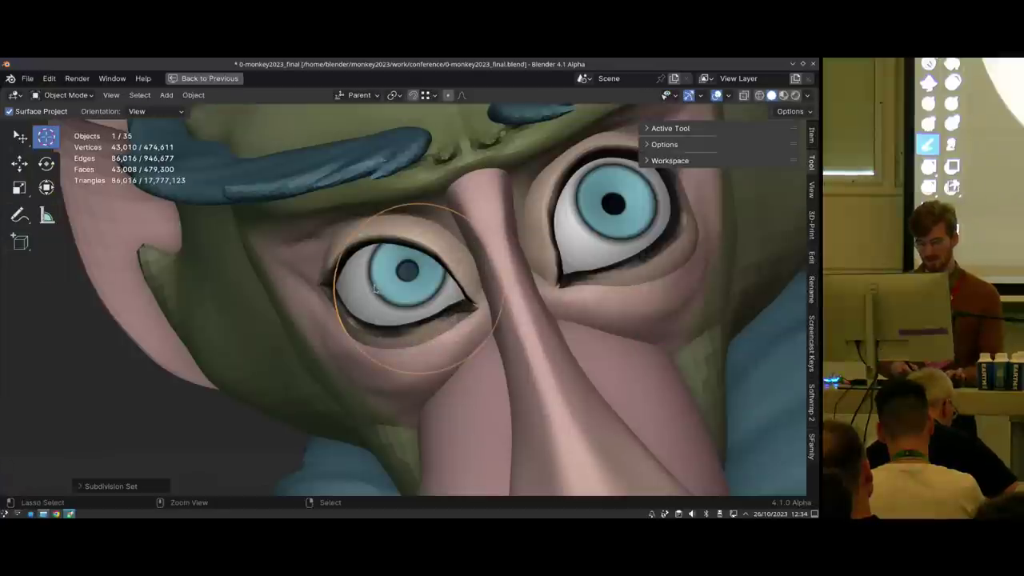
pyautogui.hotkey('ctrl', 'a')
pyautogui.click(367, 285)
pyautogui.hotkey('ctrl', 'Tab')
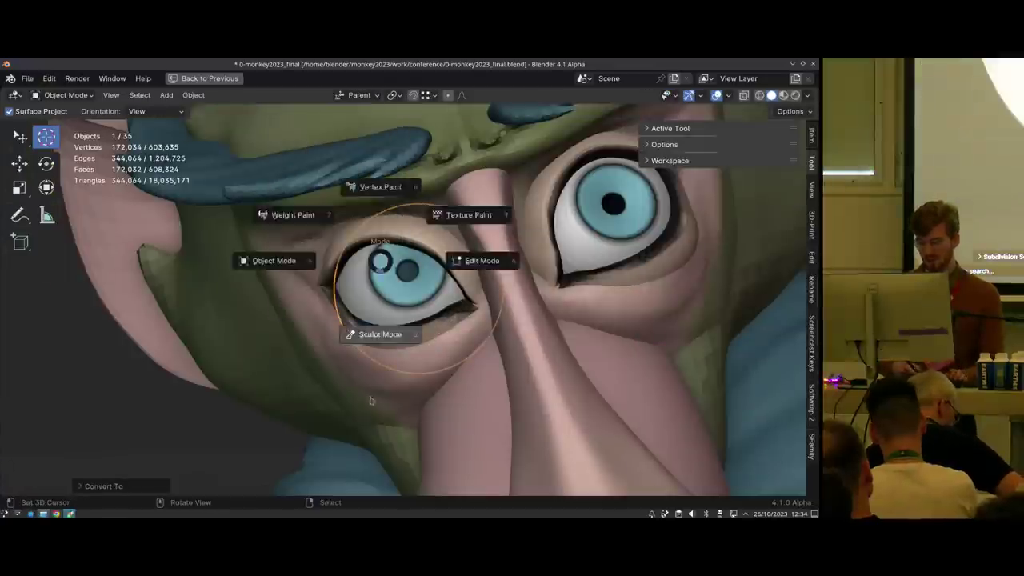
pyautogui.click(377, 272)
# Sample white from the eyeball, set the brush radius to 156 px and paint over the iris and pupil
pyautogui.press('s')
pyautogui.press('f')
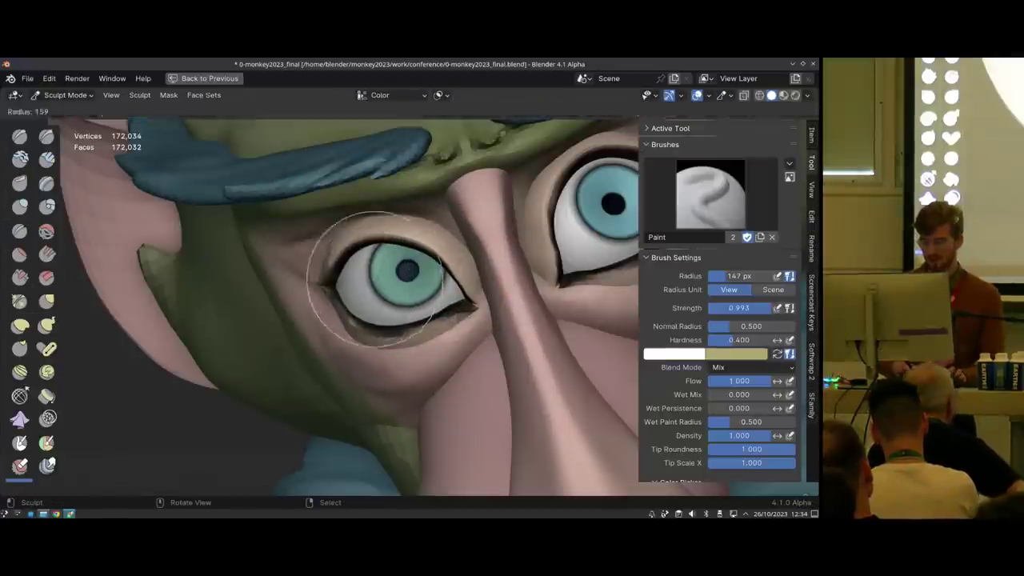
pyautogui.click(380, 276)
pyautogui.moveTo(383, 270); pyautogui.dragTo(375, 258)
pyautogui.moveTo(414, 299)
pyautogui.keyDown('ctrl'); pyautogui.mouseDown(button='middle')
pyautogui.moveTo(410, 270)
pyautogui.moveTo(406, 282)
pyautogui.mouseUp(button='middle'); pyautogui.keyUp('ctrl')
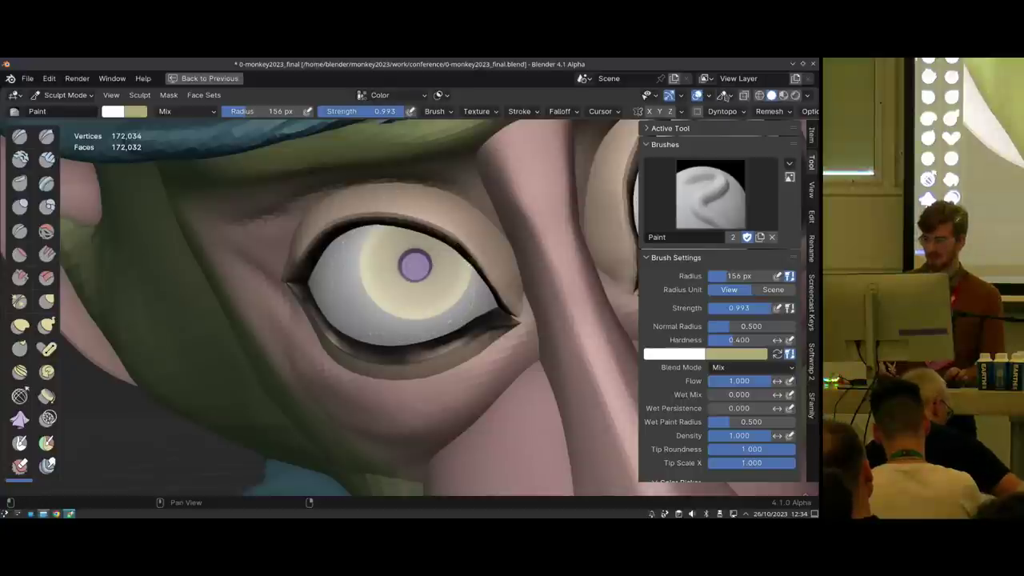
# Hide the face set colors in the sculpt overlays to leave only the painted colors on the eyeball
pyautogui.click(729, 96)
pyautogui.click(667, 152)
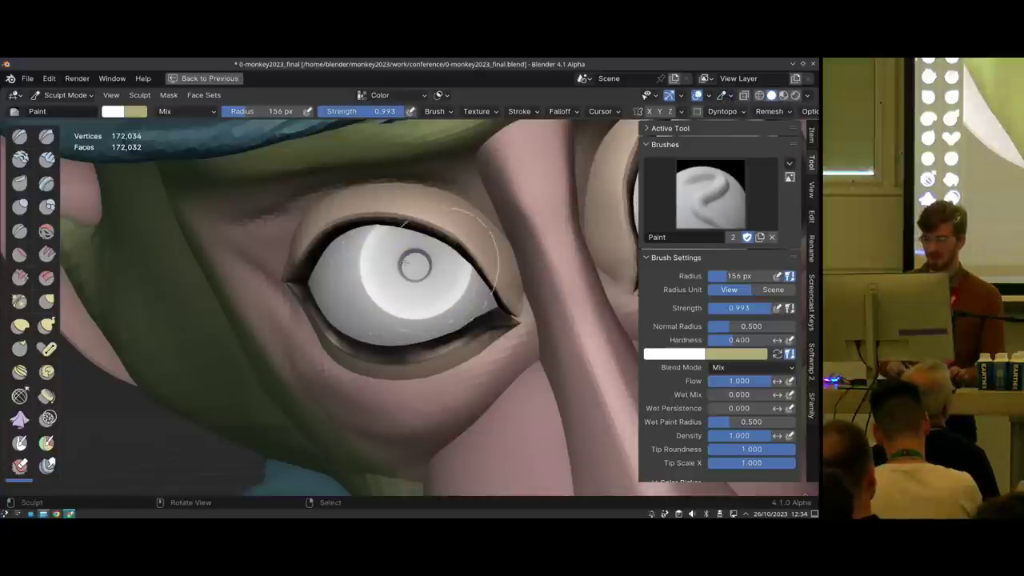
pyautogui.keyDown('ctrl'); pyautogui.moveTo(384, 218); pyautogui.dragTo(373, 248, button='middle'); pyautogui.keyUp('ctrl')
pyautogui.moveTo(401, 307); pyautogui.dragTo(393, 274, button='middle')
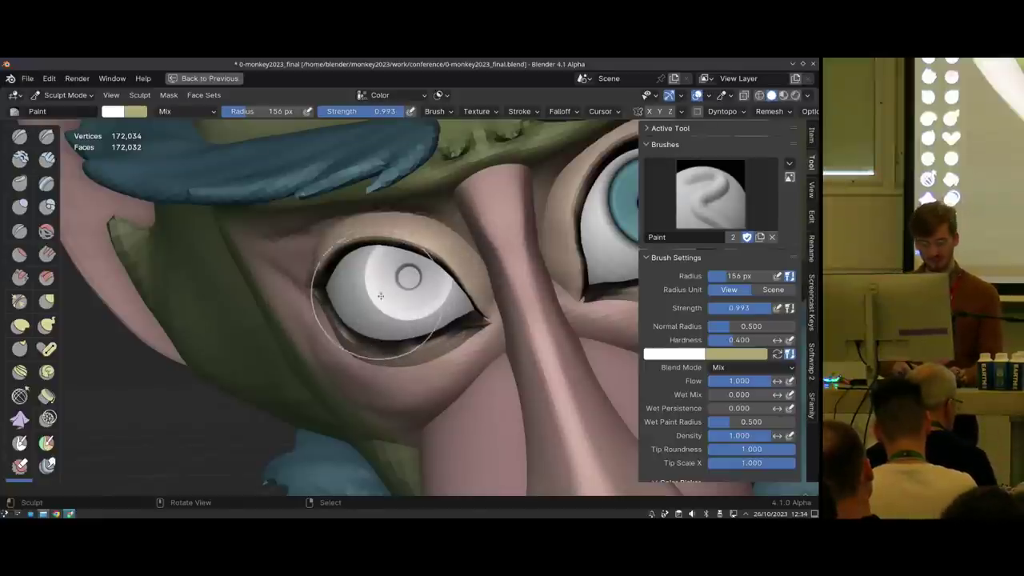
# Set the brush radius to 103 px, sample light blue from the other eye's iris and return to the white eyeball
pyautogui.keyDown('ctrl'); pyautogui.moveTo(406, 316); pyautogui.dragTo(407, 294, button='middle'); pyautogui.keyUp('ctrl')
pyautogui.press('f')
pyautogui.click(388, 290)
pyautogui.moveTo(490, 307); pyautogui.dragTo(555, 239, button='middle')
pyautogui.hotkey('alt', 'q')
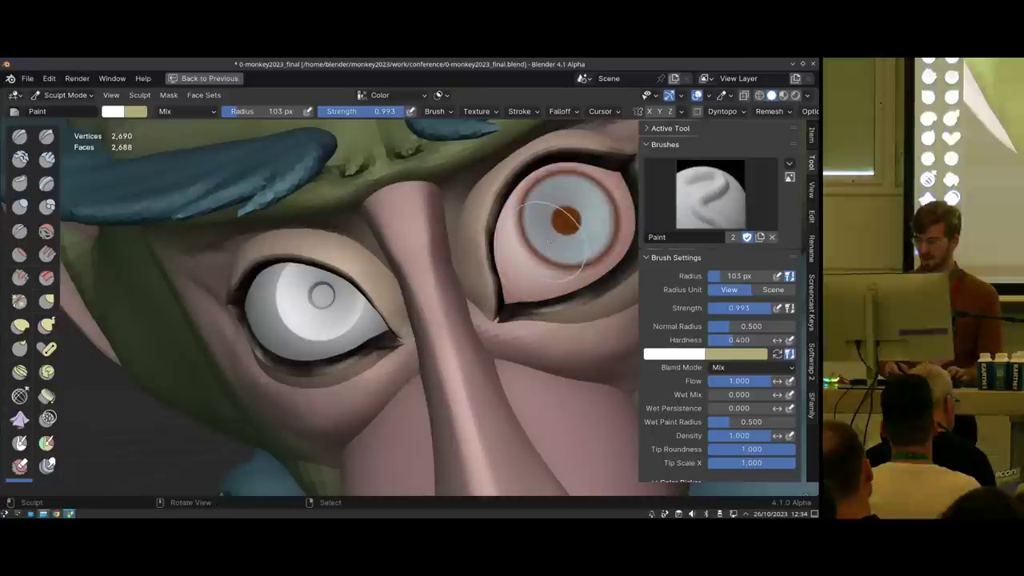
pyautogui.hotkey('alt', 'q')
pyautogui.keyDown('shift'); pyautogui.moveTo(296, 316); pyautogui.dragTo(344, 308, button='middle'); pyautogui.keyUp('shift')
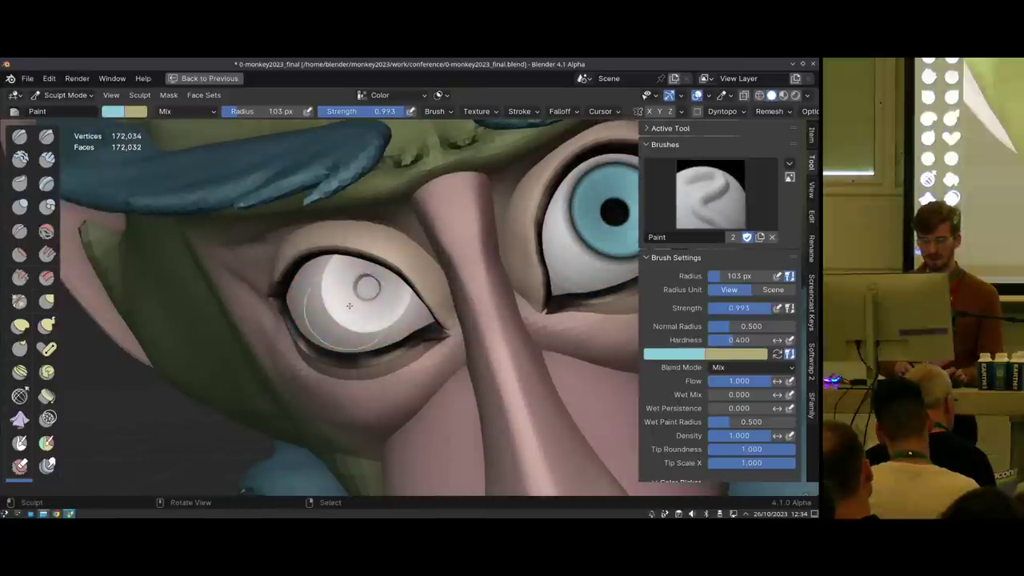
# Enlarge the brush radius to 148 px and paint only the iris face set light blue
pyautogui.press('f')
pyautogui.click(341, 293)
pyautogui.hotkey('alt', 'a')
pyautogui.press('Escape')
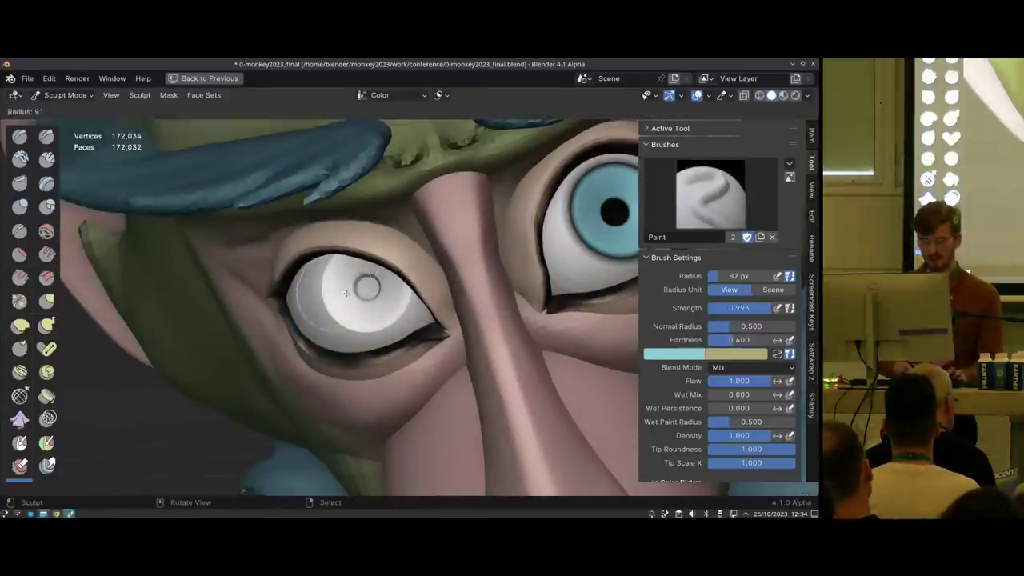
pyautogui.press('f')
pyautogui.click(432, 300)
pyautogui.keyDown('shift'); pyautogui.moveTo(432, 300); pyautogui.dragTo(394, 306, button='middle'); pyautogui.keyUp('shift')
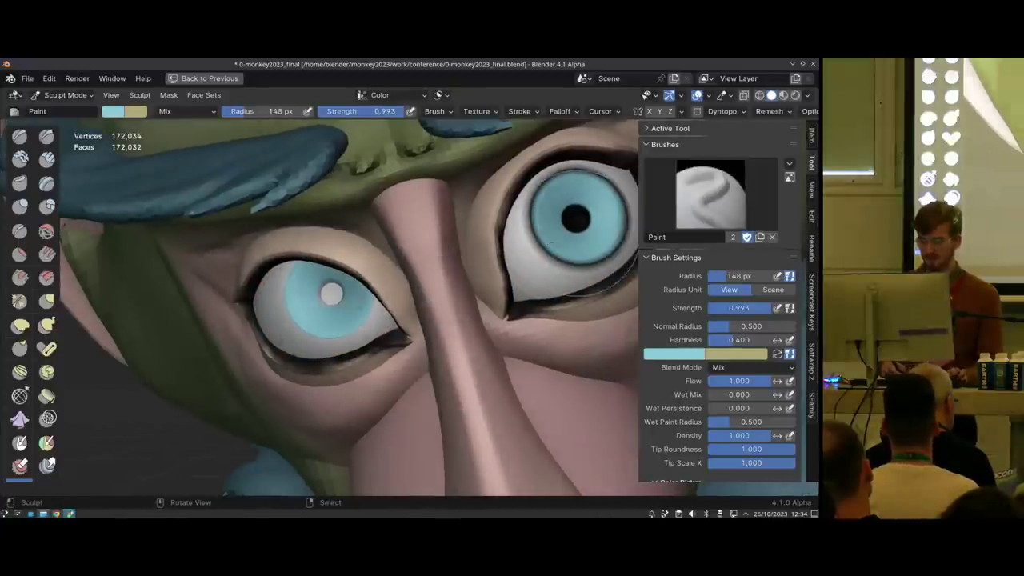
# Swap the brush colors, set the paint color to black and paint the pupil face set
pyautogui.press('x')
pyautogui.click(113, 111)
pyautogui.moveTo(128, 192); pyautogui.dragTo(119, 237)
pyautogui.moveTo(332, 297); pyautogui.dragTo(333, 296)
pyautogui.keyDown('ctrl'); pyautogui.moveTo(333, 296); pyautogui.dragTo(334, 272, button='middle'); pyautogui.keyUp('ctrl')
# Open the auto-masking options and set the brush radius to 75 px for further eye painting
pyautogui.moveTo(312, 316)
pyautogui.keyDown('shift'); pyautogui.mouseDown(button='middle')
pyautogui.moveTo(353, 280)
pyautogui.moveTo(351, 314)
pyautogui.mouseUp(button='middle'); pyautogui.keyUp('shift')
pyautogui.press('f')
pyautogui.click(330, 282)
pyautogui.hotkey('alt', 'a')
pyautogui.click(350, 289)
pyautogui.keyDown('shift'); pyautogui.moveTo(350, 288); pyautogui.dragTo(386, 276, button='middle'); pyautogui.keyUp('shift')
pyautogui.press('f')
pyautogui.click(357, 264)
pyautogui.scroll(-3, 392, 268)
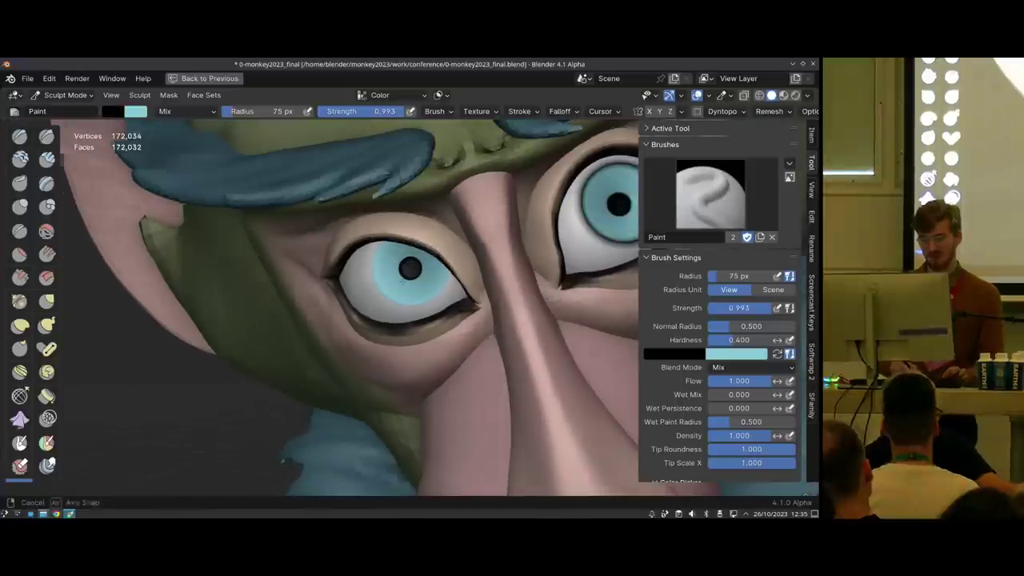
# Leave Sculpt Mode for Object Mode and view the whole painted monkey figure
pyautogui.scroll(-1, 437, 307)
pyautogui.hotkey('ctrl', 'Tab')
pyautogui.hotkey('alt', 'a')
pyautogui.scroll(-7, 410, 308)
pyautogui.moveTo(410, 308)
pyautogui.keyDown('shift'); pyautogui.mouseDown(button='middle')
pyautogui.moveTo(399, 248)
pyautogui.moveTo(425, 284)
pyautogui.mouseUp(button='middle'); pyautogui.keyUp('shift')
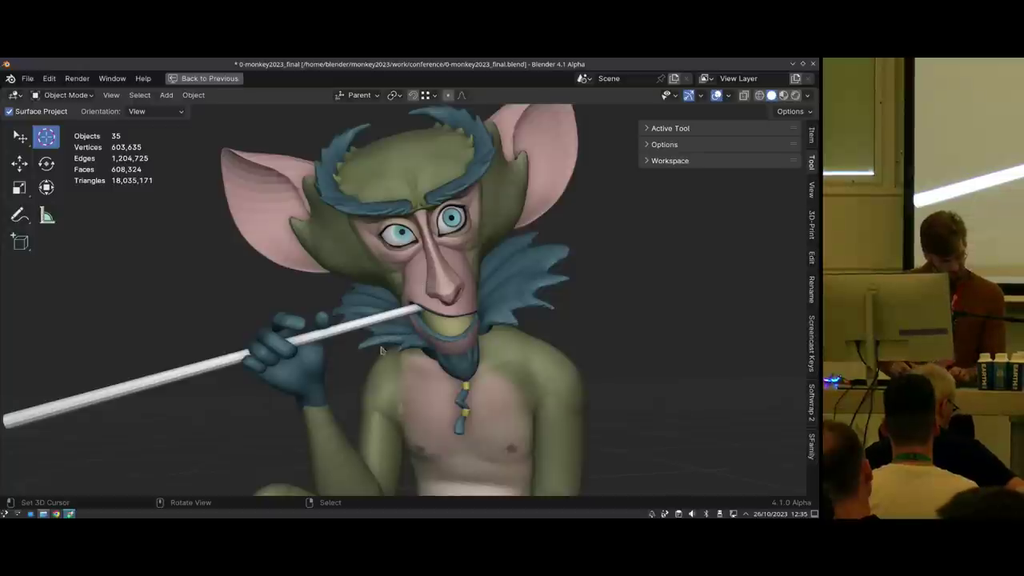
pyautogui.scroll(-5, 381, 350)
pyautogui.moveTo(405, 299); pyautogui.dragTo(505, 226, button='middle')
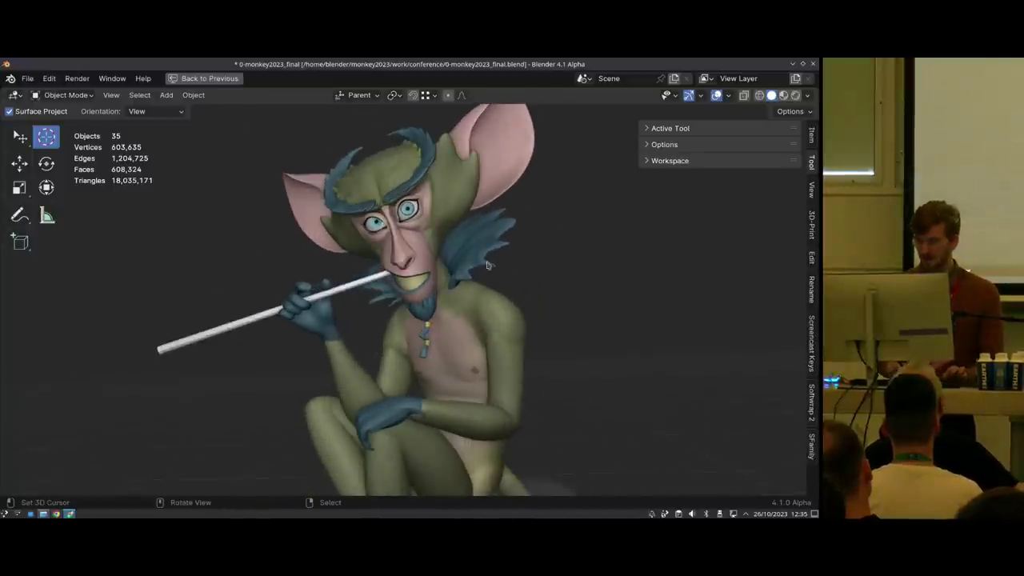
# Launch a new Blender instance and open the recent file 0-monkey2023_final.blend
pyautogui.hotkey('ctrl', 'space')
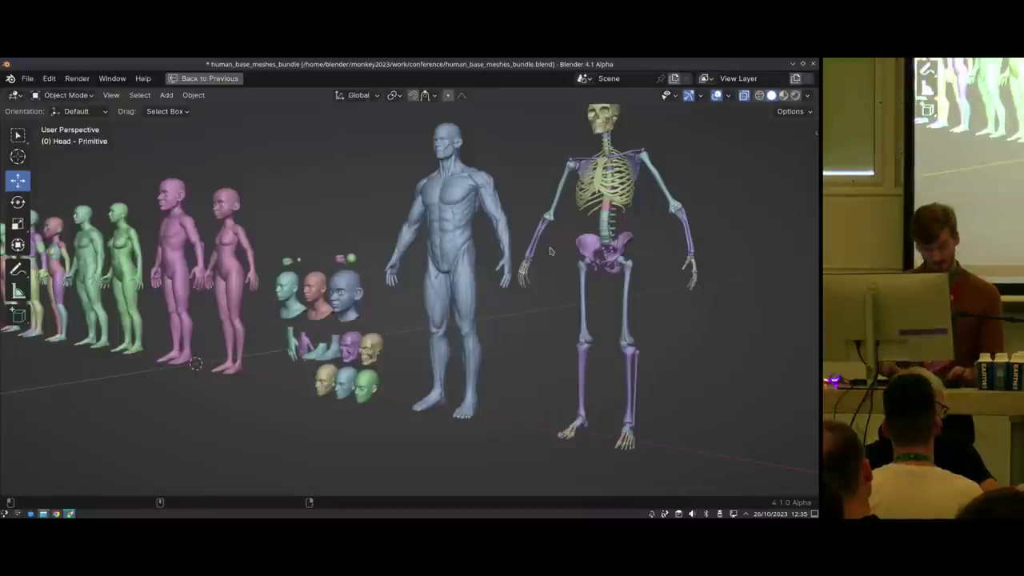
pyautogui.press('super')
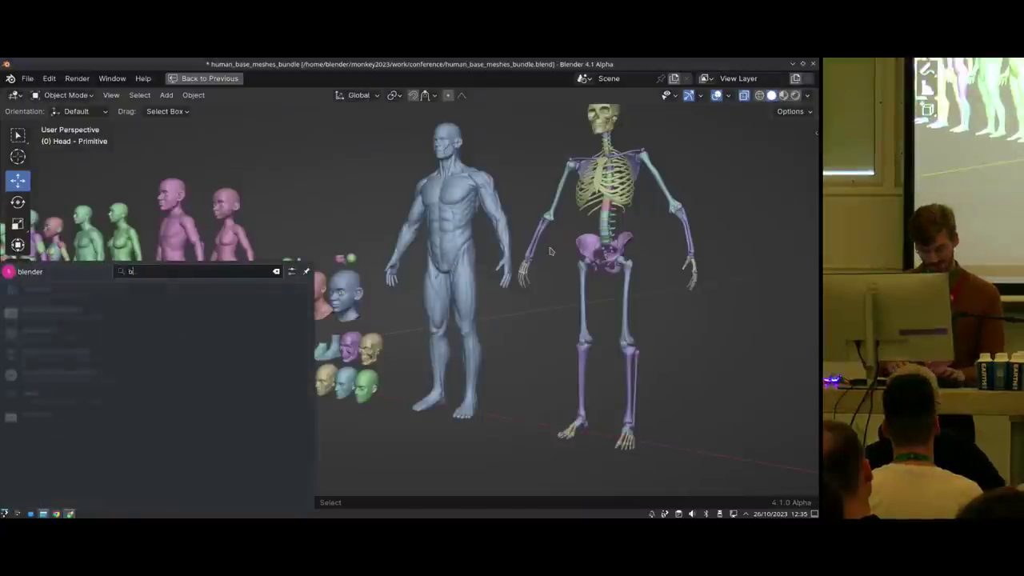
pyautogui.write('blender')
pyautogui.press('Return')
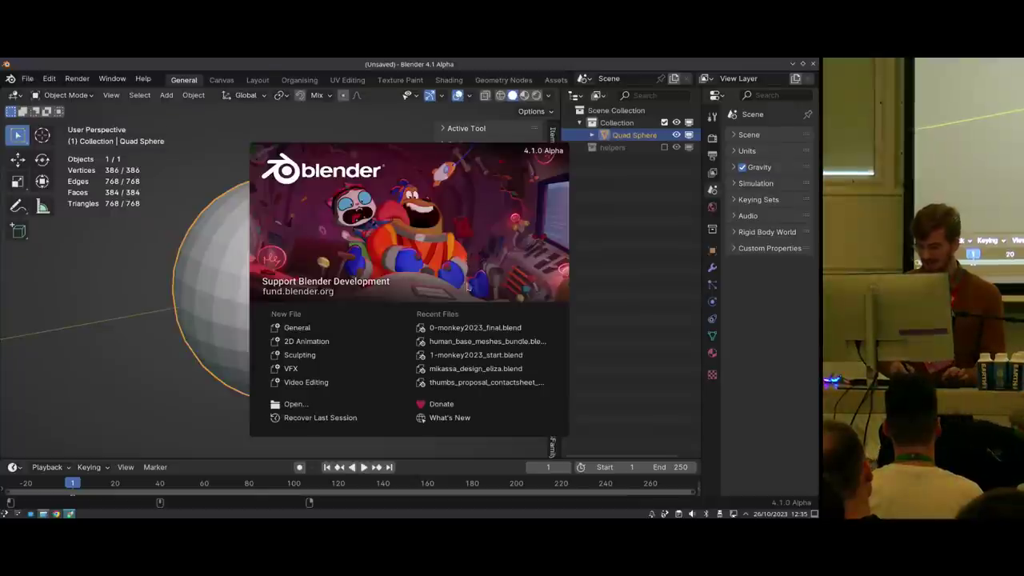
pyautogui.click(474, 327)
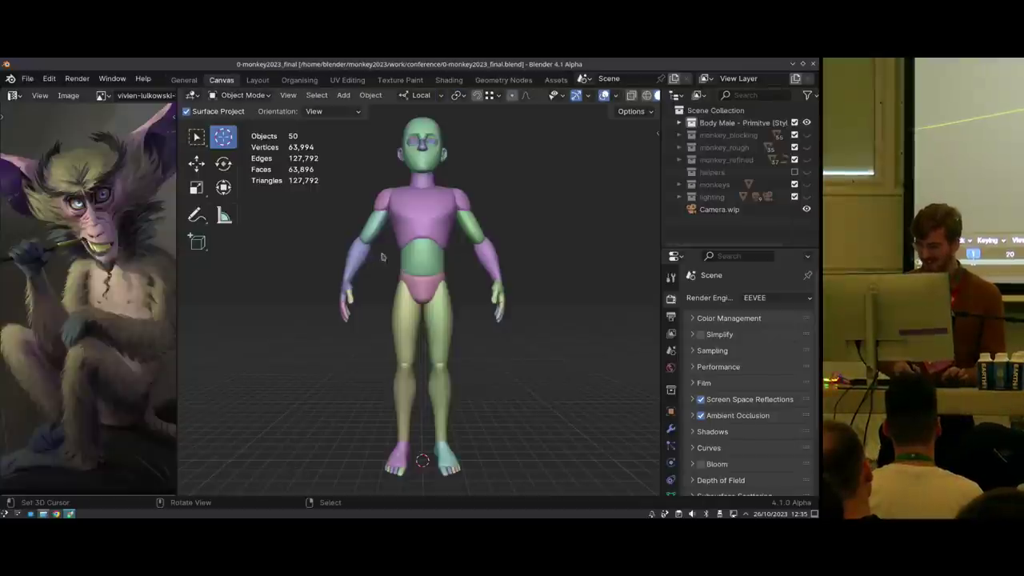
# Isolate the monkey_refined collection so only the detailed monkey scene is displayed
pyautogui.keyDown('ctrl'); pyautogui.click(806, 163); pyautogui.keyUp('ctrl')
pyautogui.moveTo(569, 210); pyautogui.dragTo(623, 202, button='middle')
pyautogui.scroll(3, 616, 205)
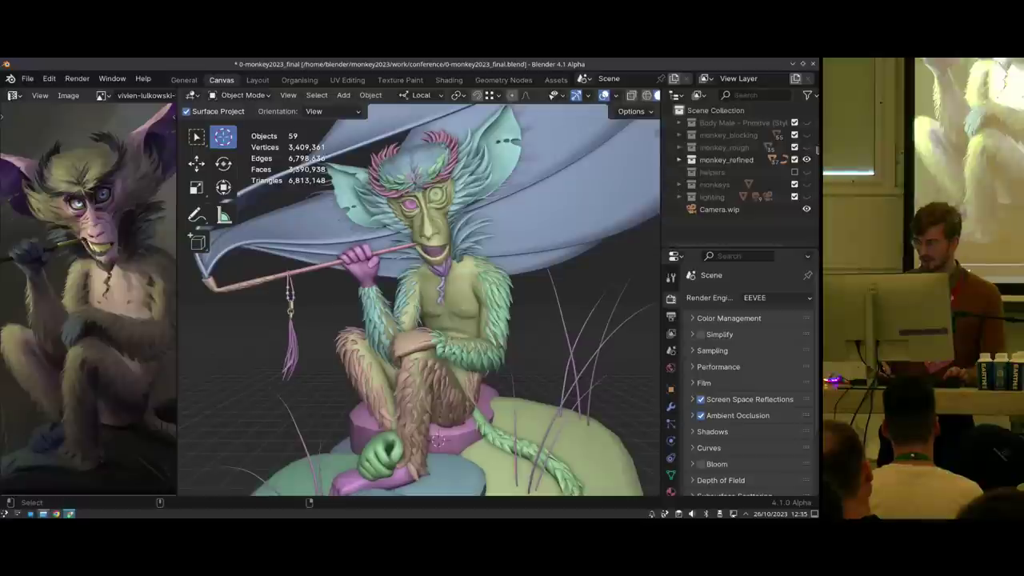
# Isolate the monkey_rough collection and examine the rough version of the monkey
pyautogui.keyDown('ctrl'); pyautogui.click(807, 149); pyautogui.keyUp('ctrl')
pyautogui.moveTo(478, 316)
pyautogui.keyDown('ctrl'); pyautogui.mouseDown(button='middle')
pyautogui.moveTo(470, 271)
pyautogui.moveTo(481, 276)
pyautogui.mouseUp(button='middle'); pyautogui.keyUp('ctrl')
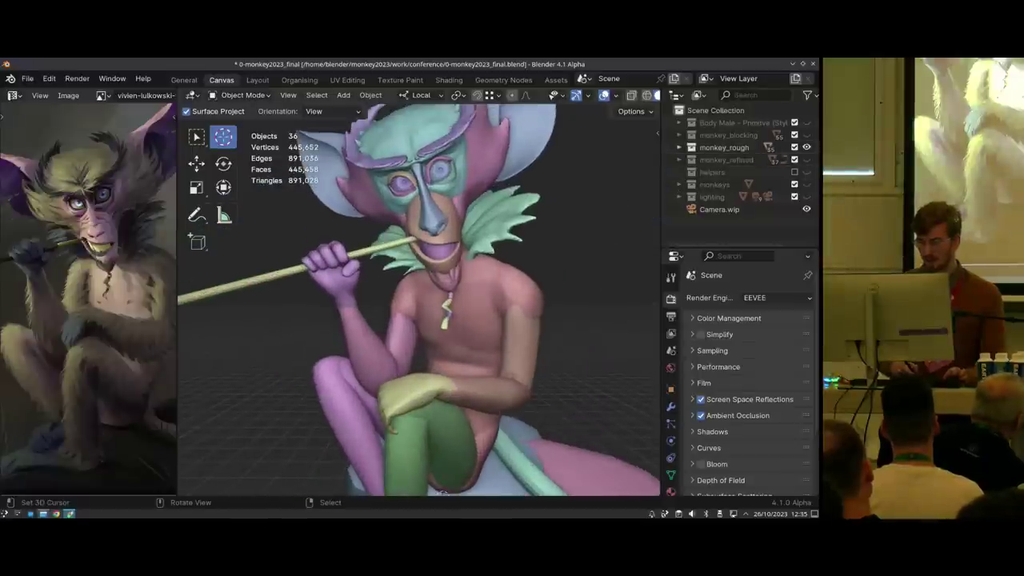
pyautogui.moveTo(300, 295); pyautogui.dragTo(408, 317, button='middle')
pyautogui.click(422, 320)
# Isolate the monkey_refined collection again and hide the fur objects on the monkey's arms
pyautogui.keyDown('ctrl'); pyautogui.click(807, 160); pyautogui.keyUp('ctrl')
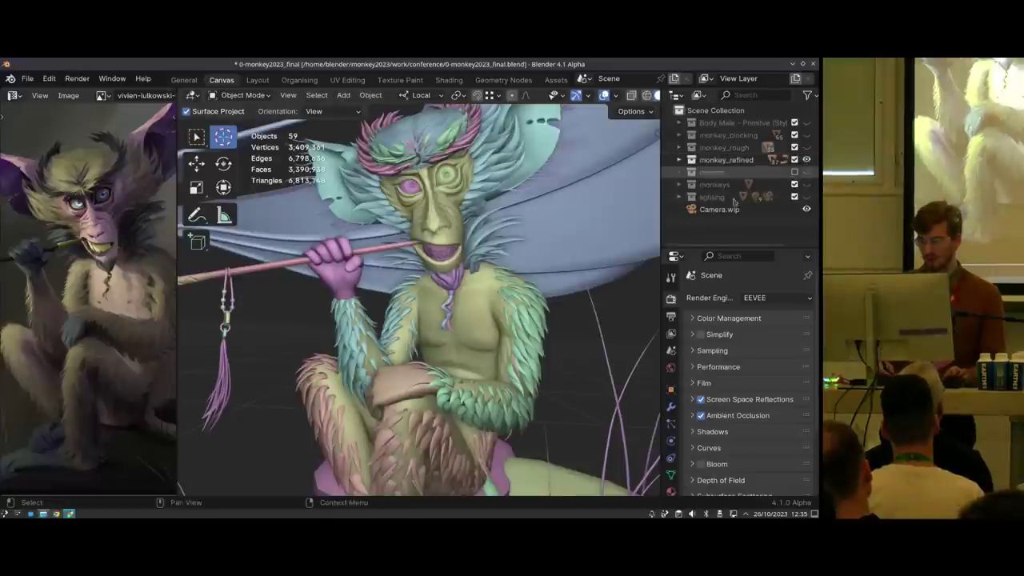
pyautogui.rightClick(526, 325)
pyautogui.press('h')
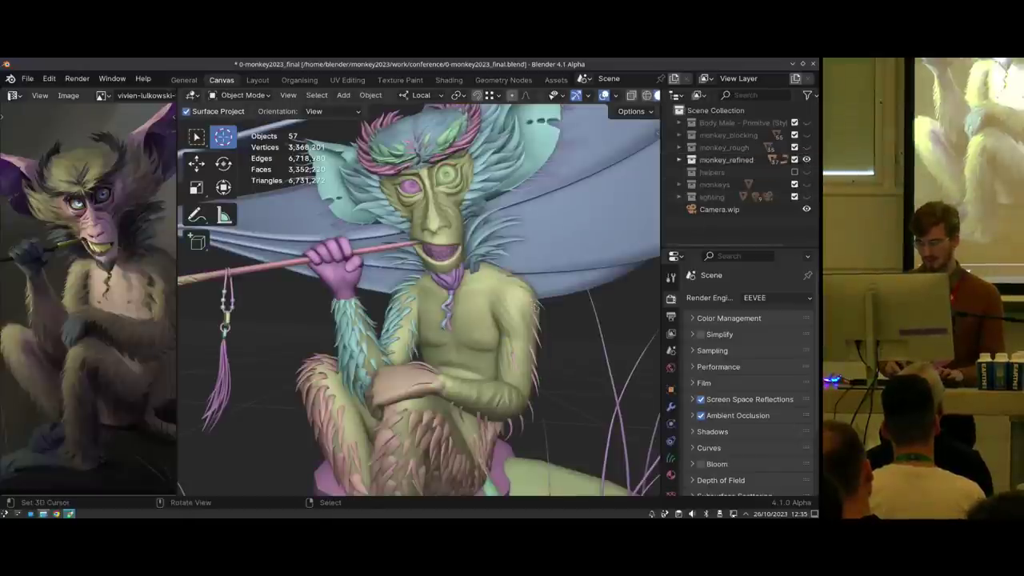
pyautogui.rightClick(394, 317)
pyautogui.press('h')
# Expand monkey_refined and hide its fur_generation collection to expose the bare sculpt
pyautogui.click(680, 160)
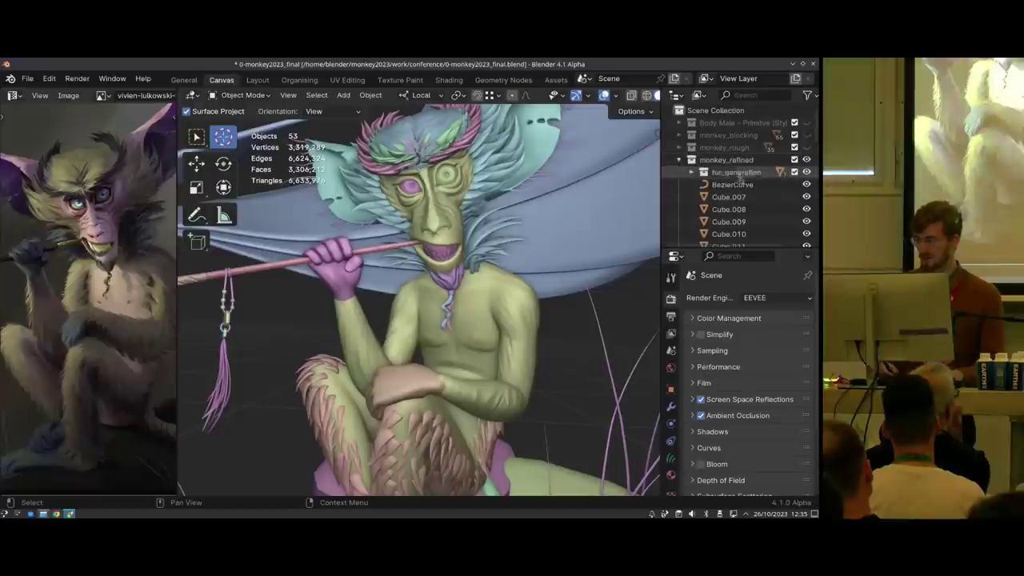
pyautogui.click(806, 172)
pyautogui.moveTo(443, 273); pyautogui.dragTo(488, 276, button='middle')
pyautogui.click(433, 295)
pyautogui.scroll(2, 433, 294)
pyautogui.hotkey('alt', 'a')
pyautogui.keyDown('shift'); pyautogui.moveTo(477, 201); pyautogui.dragTo(457, 296, button='middle'); pyautogui.keyUp('shift')
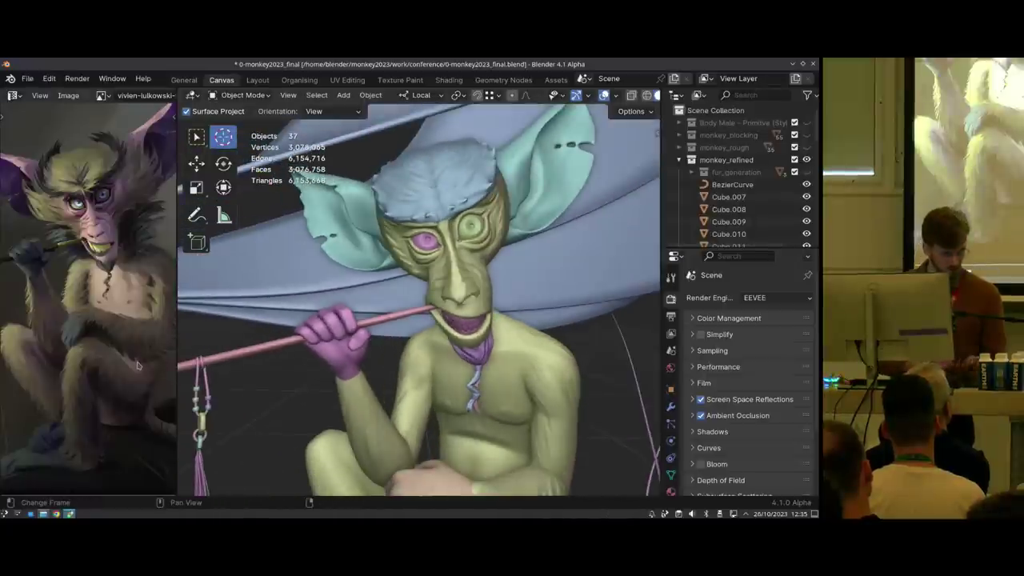
pyautogui.scroll(-2, 634, 99)
# Set the viewport shading color to Attribute and enter Sculpt Mode on the monkey's head
pyautogui.click(651, 96)
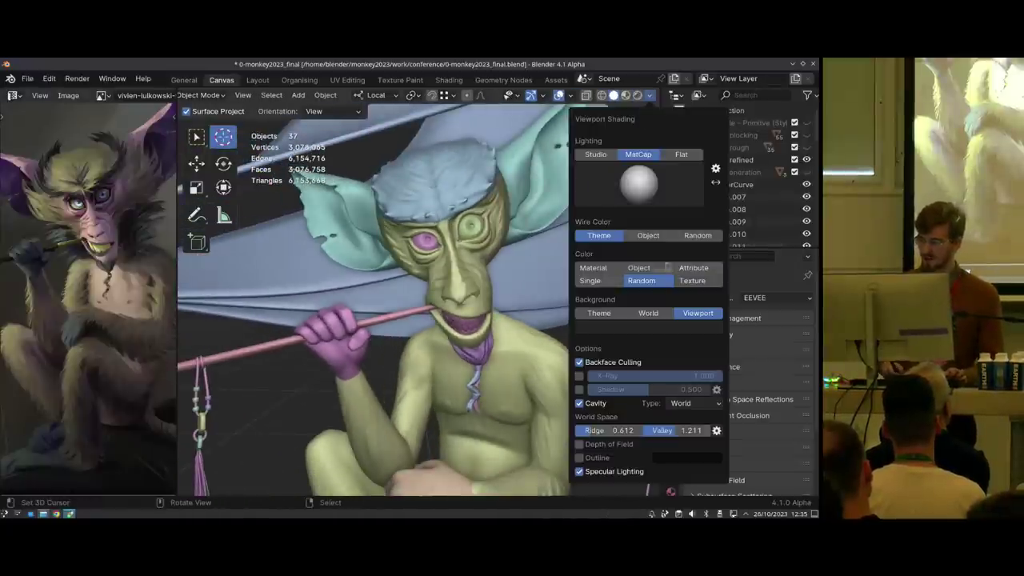
pyautogui.click(693, 268)
pyautogui.scroll(1, 468, 284)
pyautogui.moveTo(468, 284); pyautogui.dragTo(442, 276, button='middle')
pyautogui.rightClick(436, 279)
pyautogui.hotkey('ctrl', 'Tab')
pyautogui.click(436, 308)
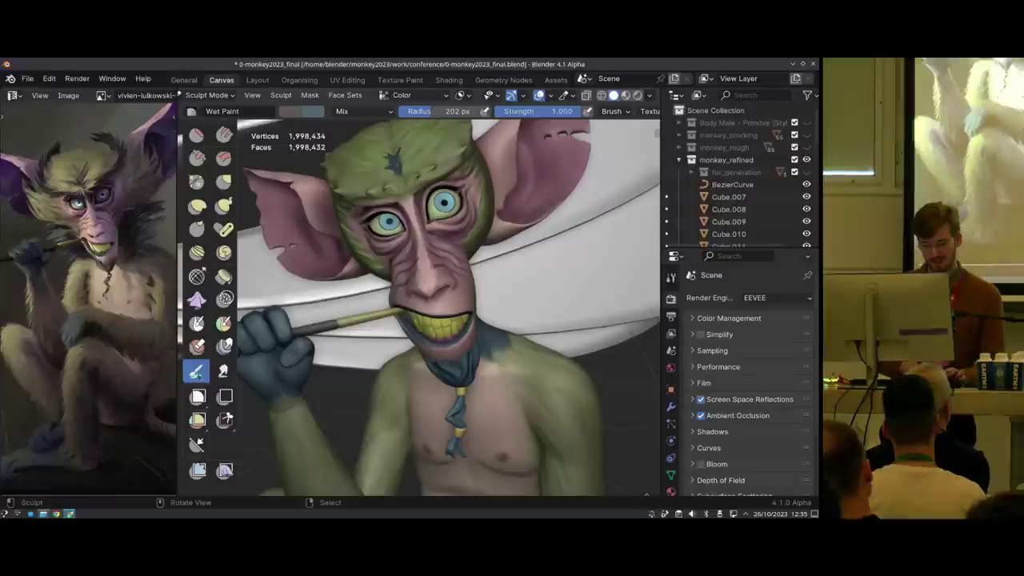
# Set the Wet Paint brush radius to 124 px and make short strokes beside the eye and at the mouth corner
pyautogui.moveTo(434, 284)
pyautogui.keyDown('ctrl'); pyautogui.mouseDown(button='middle')
pyautogui.moveTo(457, 312)
pyautogui.moveTo(462, 265)
pyautogui.mouseUp(button='middle'); pyautogui.keyUp('ctrl')
pyautogui.press('f')
pyautogui.click(426, 310)
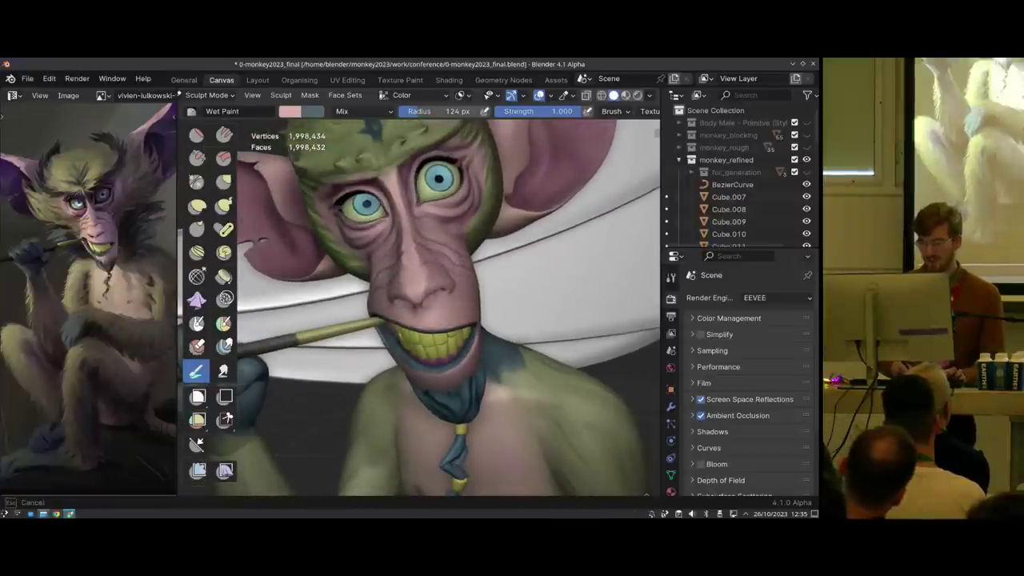
pyautogui.moveTo(437, 166); pyautogui.dragTo(470, 192)
pyautogui.moveTo(381, 327); pyautogui.dragTo(395, 344)
pyautogui.press('f')
pyautogui.click(425, 268)
pyautogui.moveTo(425, 267)
pyautogui.keyDown('ctrl'); pyautogui.mouseDown(button='middle')
pyautogui.moveTo(417, 249)
pyautogui.moveTo(419, 265)
pyautogui.mouseUp(button='middle'); pyautogui.keyUp('ctrl')
# Sample rose and light pink skin tones from the face as the two brush colors and set the radius to 83 px
pyautogui.hotkey('alt', 'q')
pyautogui.hotkey('shift', 'x')
pyautogui.press('x')
pyautogui.hotkey('alt', 'q')
pyautogui.hotkey('shift', 'x')
pyautogui.press('x')
pyautogui.press('f')
pyautogui.click(420, 282)
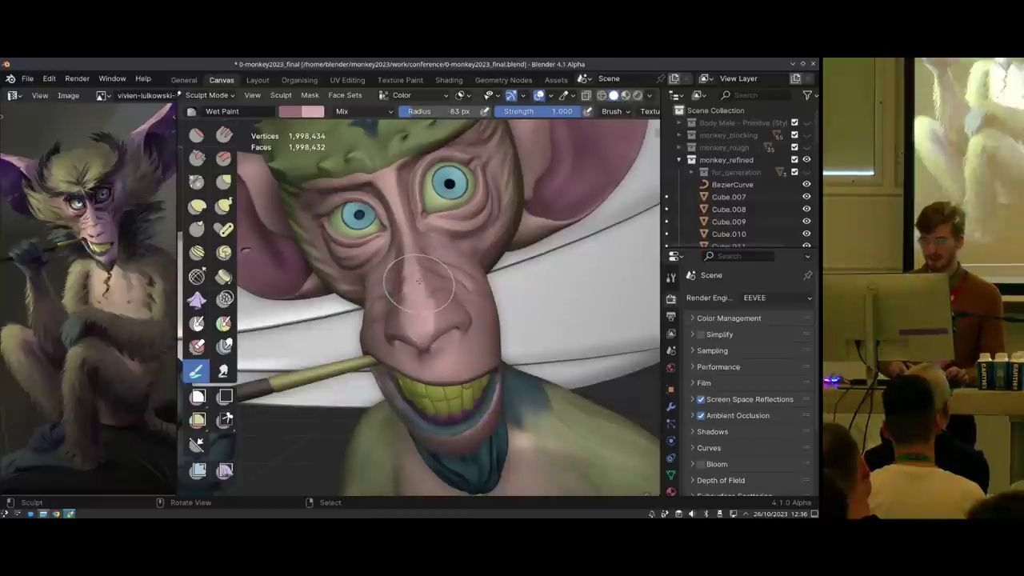
# Bring up the brush's auto-masking options and toggle Cavity
pyautogui.hotkey('alt', 'a')
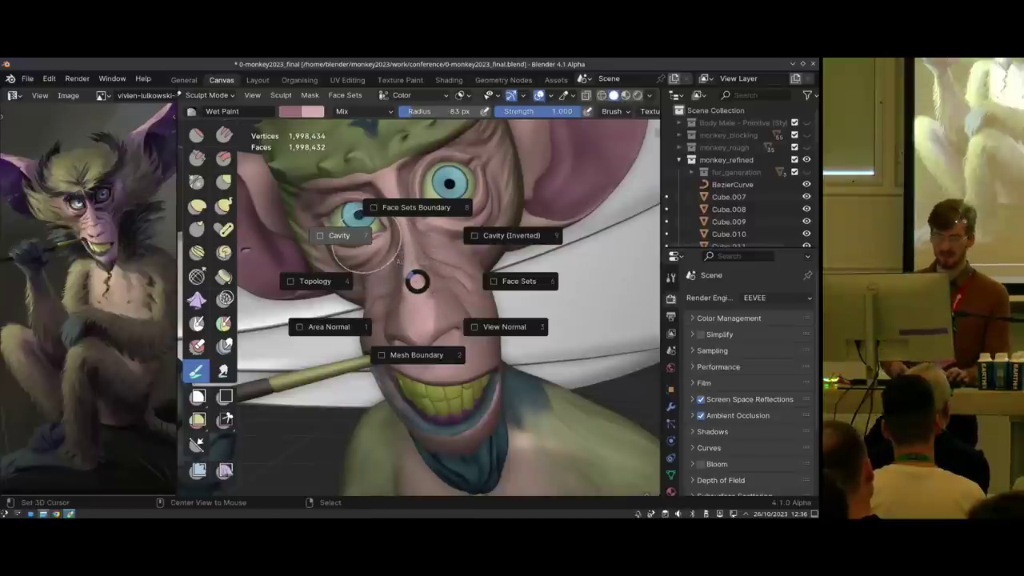
pyautogui.click(366, 243)
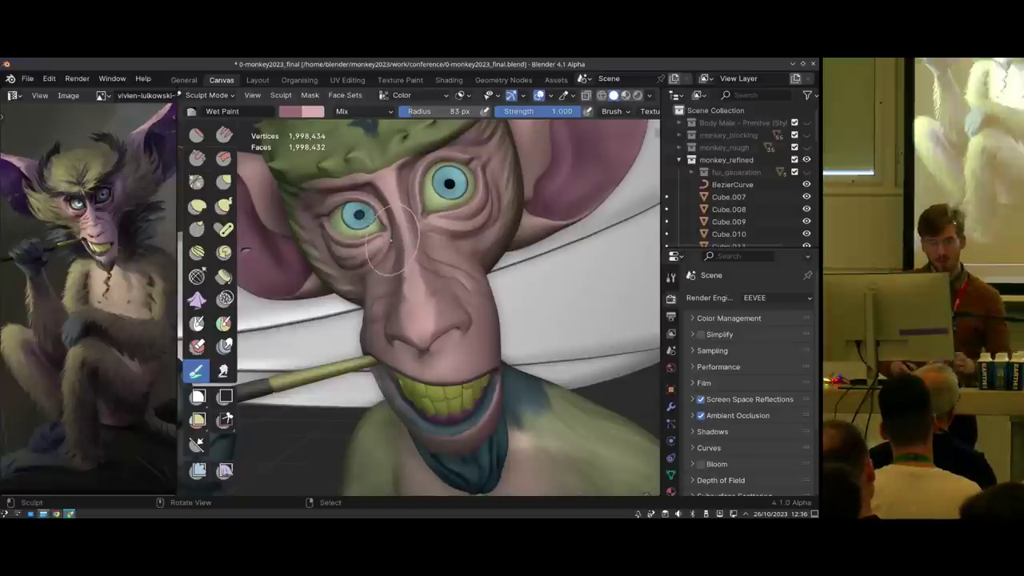
pyautogui.moveTo(389, 240)
pyautogui.mouseDown(button='middle')
pyautogui.moveTo(372, 244)
pyautogui.moveTo(353, 170)
pyautogui.mouseUp(button='middle')
pyautogui.click(315, 97)
pyautogui.hotkey('alt', 'a')
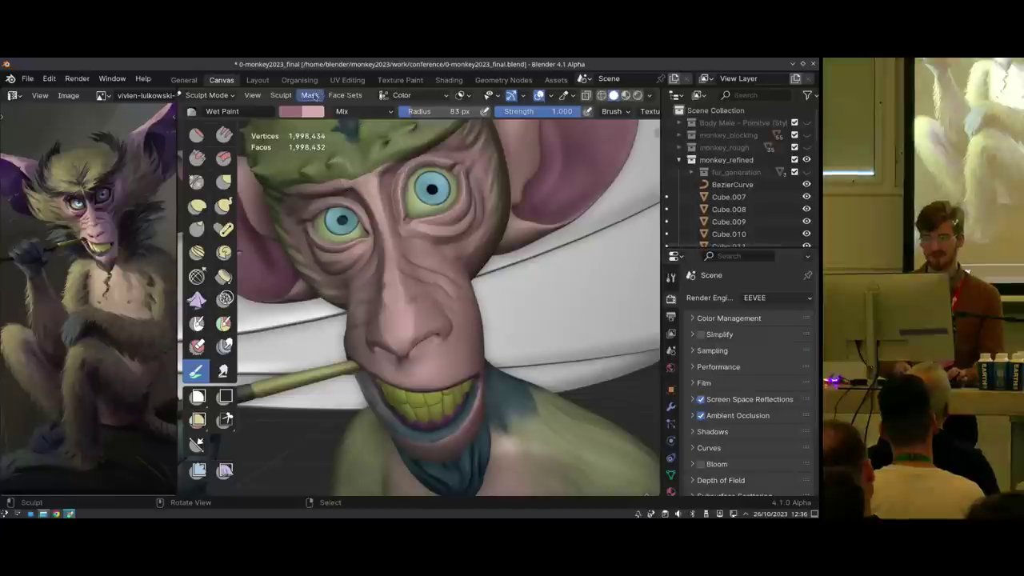
# Create a mask from cavity on the head, open its operator settings and adjust the mask overlay display
pyautogui.click(310, 95)
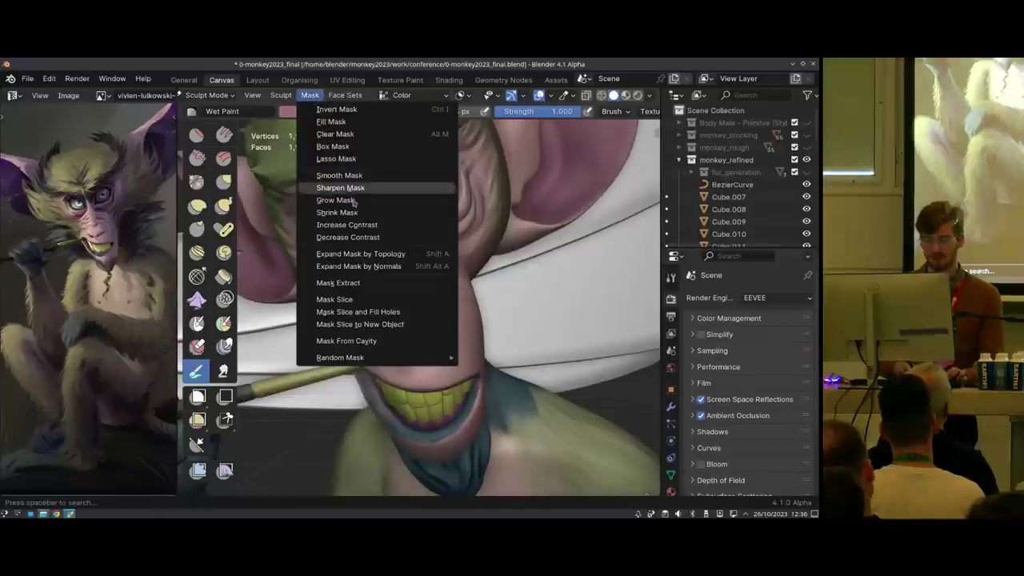
pyautogui.click(347, 341)
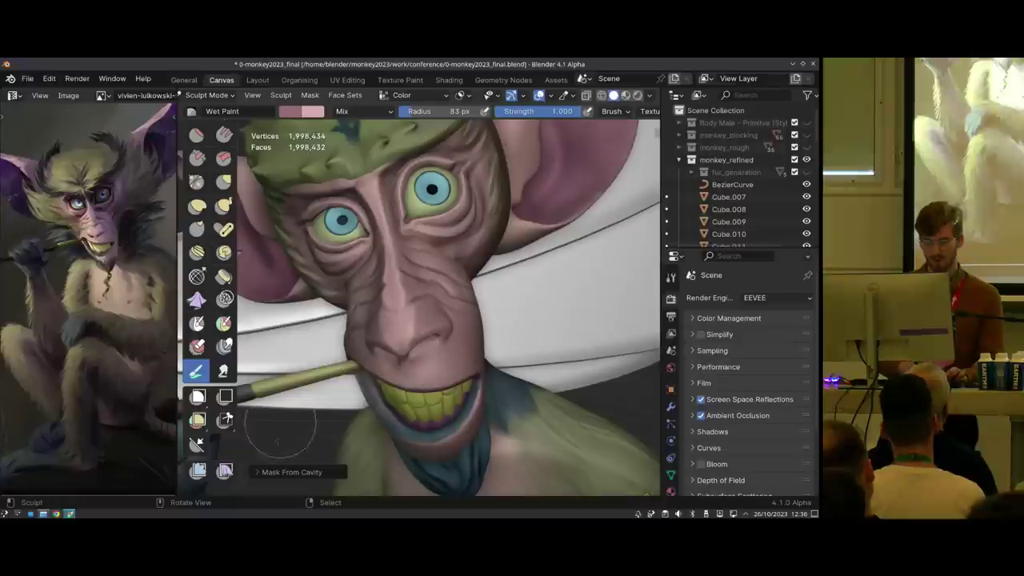
pyautogui.click(274, 473)
pyautogui.click(573, 95)
pyautogui.moveTo(626, 136); pyautogui.dragTo(596, 142)
pyautogui.moveTo(571, 188); pyautogui.dragTo(509, 146, button='middle')
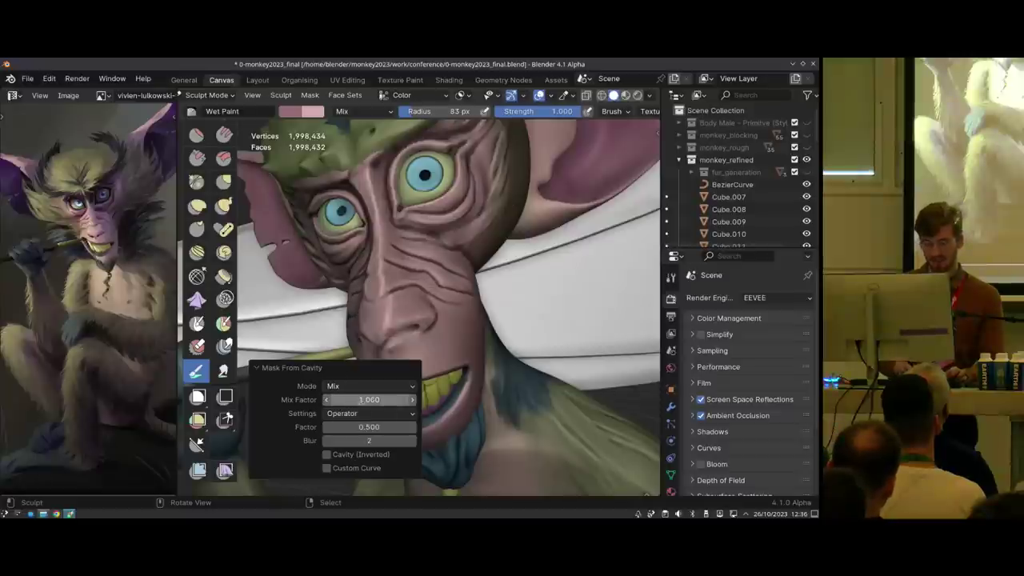
# Raise the cavity mask's blur to 4 and try the Cavity (Inverted) option
pyautogui.click(412, 441)
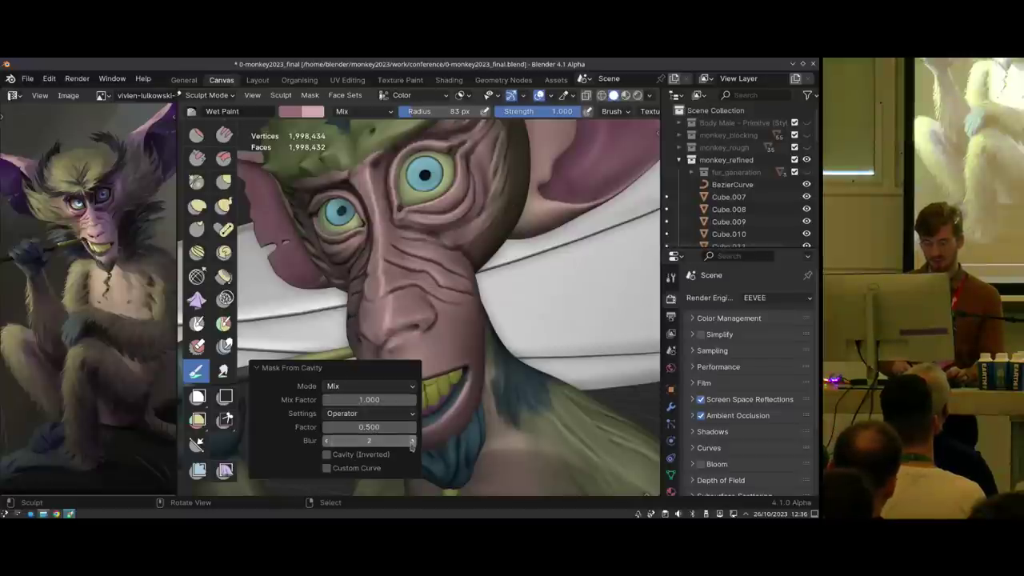
pyautogui.click(412, 441)
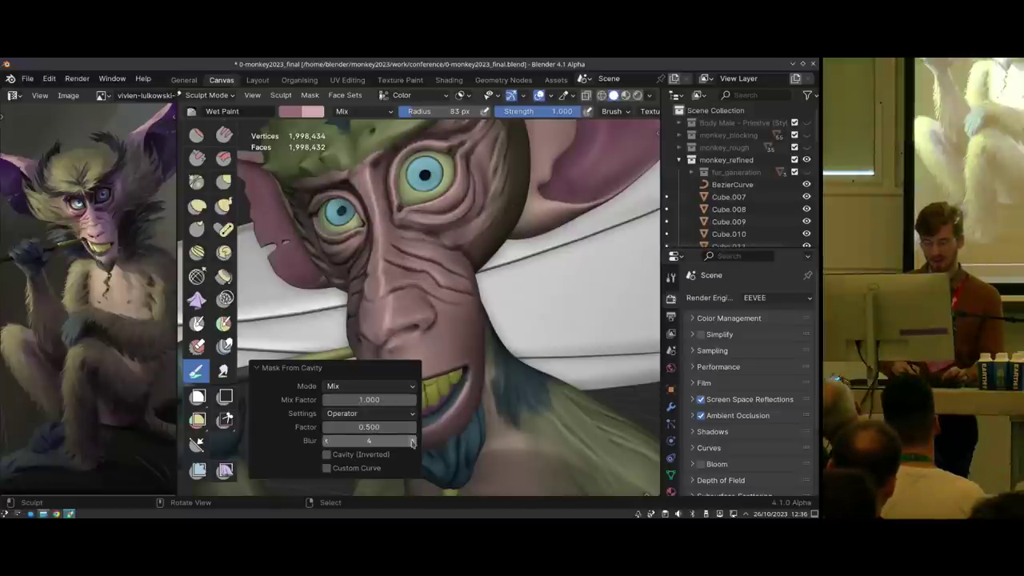
pyautogui.click(352, 456)
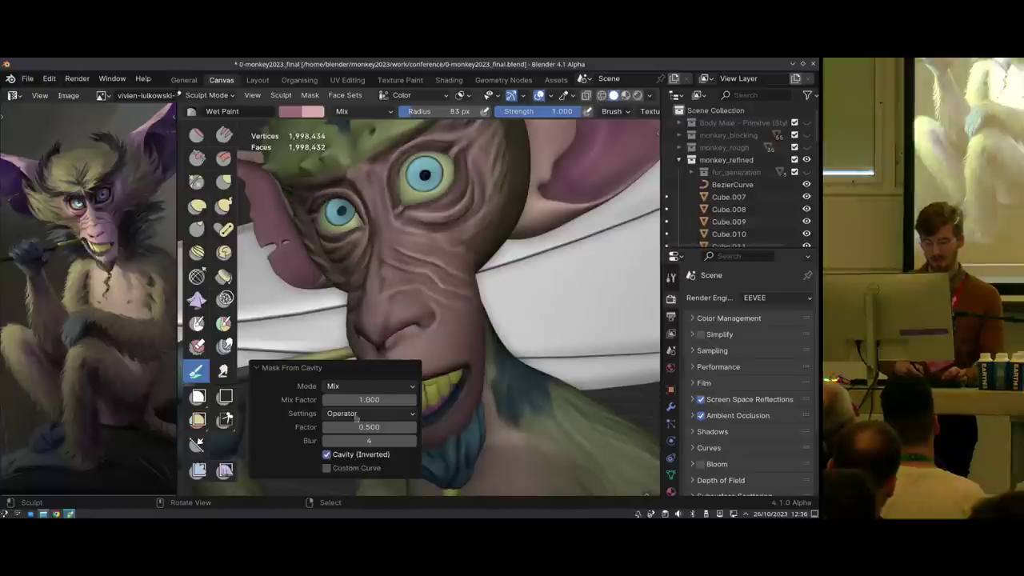
# Use a non-inverted cavity mask with a custom S-shaped curve, placing points at about X 0.73 and X 0.28
pyautogui.click(358, 471)
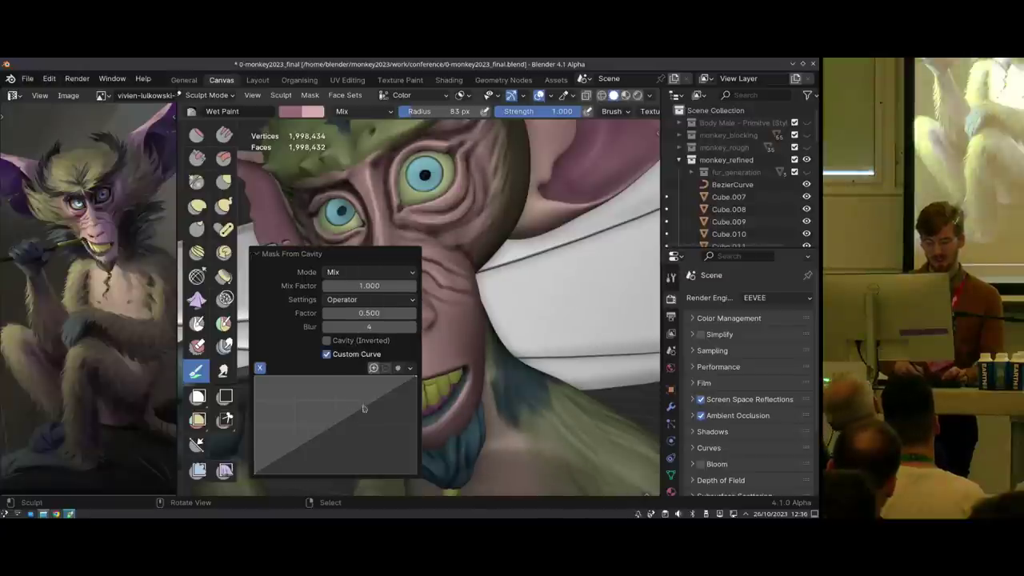
pyautogui.click(372, 388)
pyautogui.moveTo(374, 388); pyautogui.dragTo(327, 357)
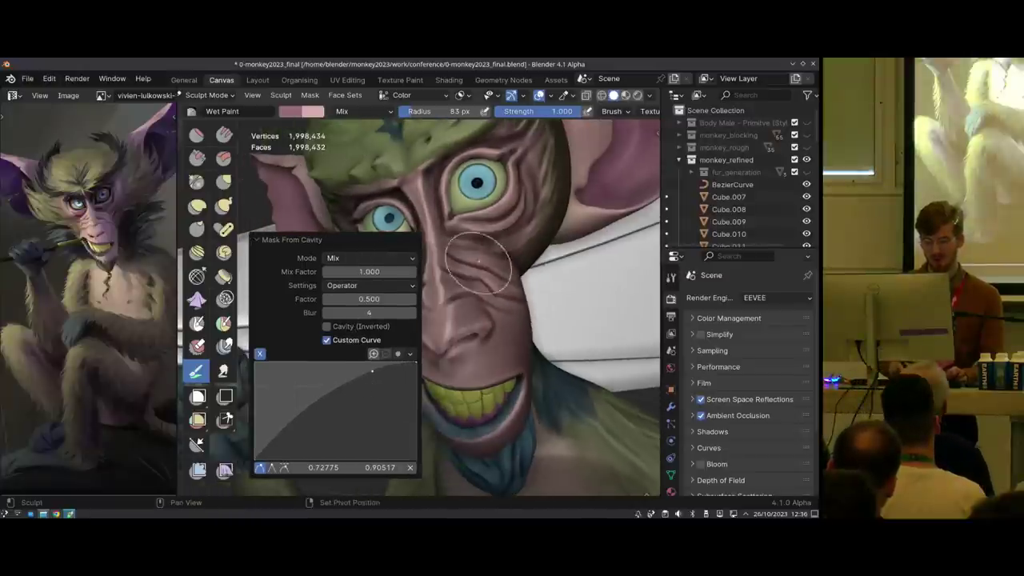
pyautogui.hotkey('ctrl', 'space')
pyautogui.keyDown('ctrl'); pyautogui.moveTo(356, 289); pyautogui.dragTo(112, 480, button='middle'); pyautogui.keyUp('ctrl')
pyautogui.moveTo(116, 419); pyautogui.dragTo(123, 442)
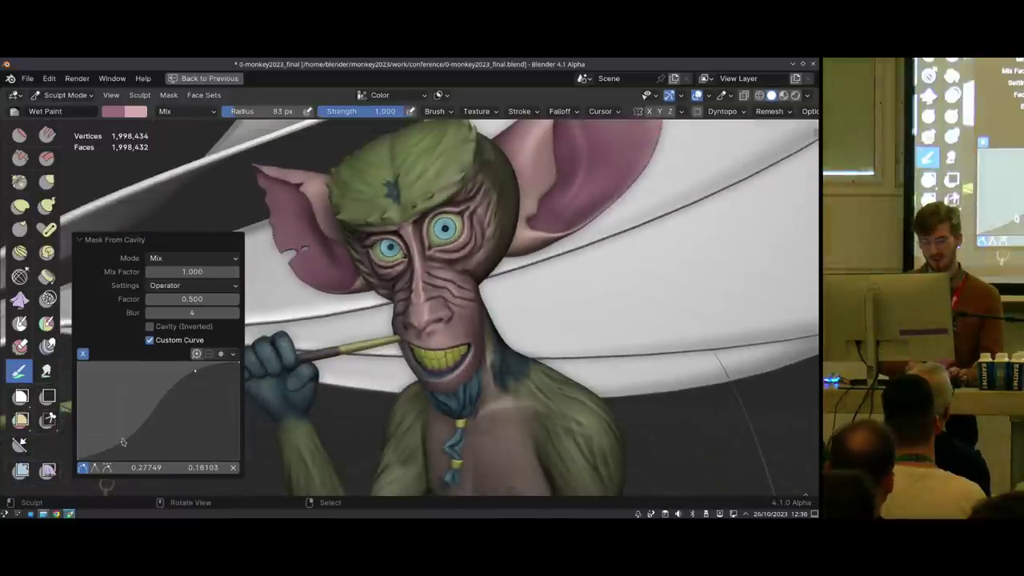
pyautogui.click(203, 240)
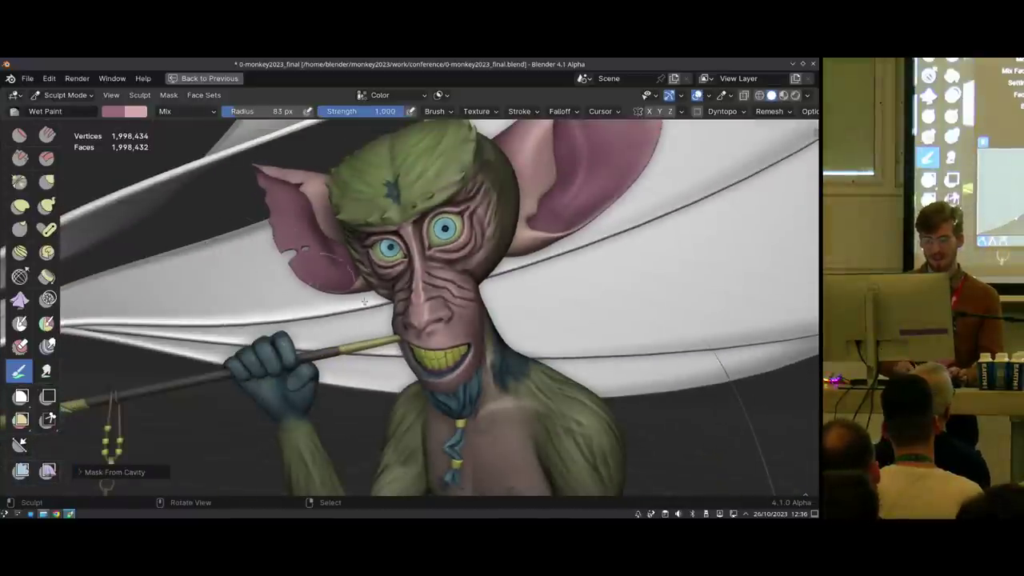
# Inspect the cavity mask on the facial wrinkles and clear the mask
pyautogui.scroll(4, 388, 292)
pyautogui.scroll(-2, 425, 300)
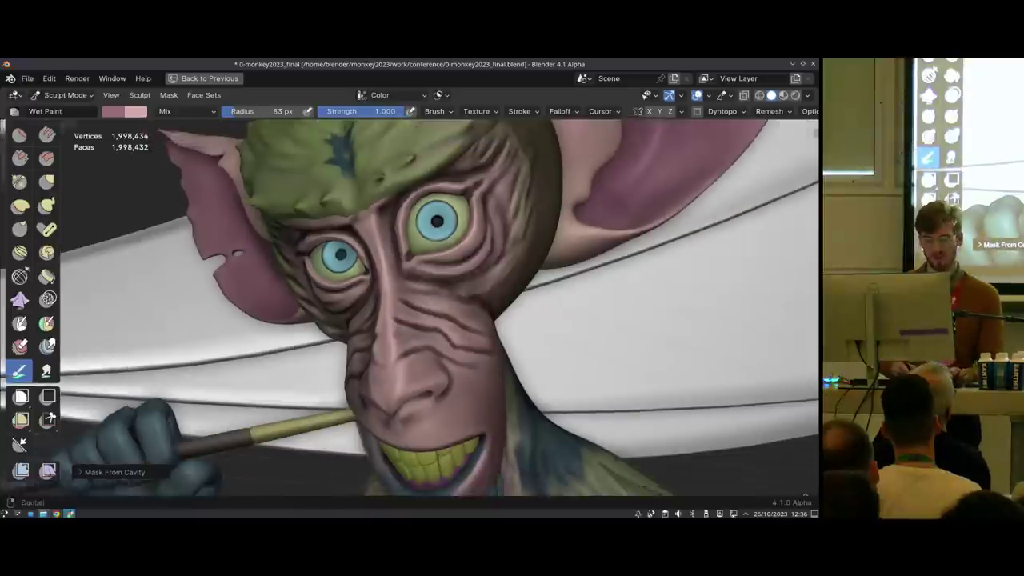
pyautogui.hotkey('alt', 'm')
pyautogui.scroll(-4, 384, 280)
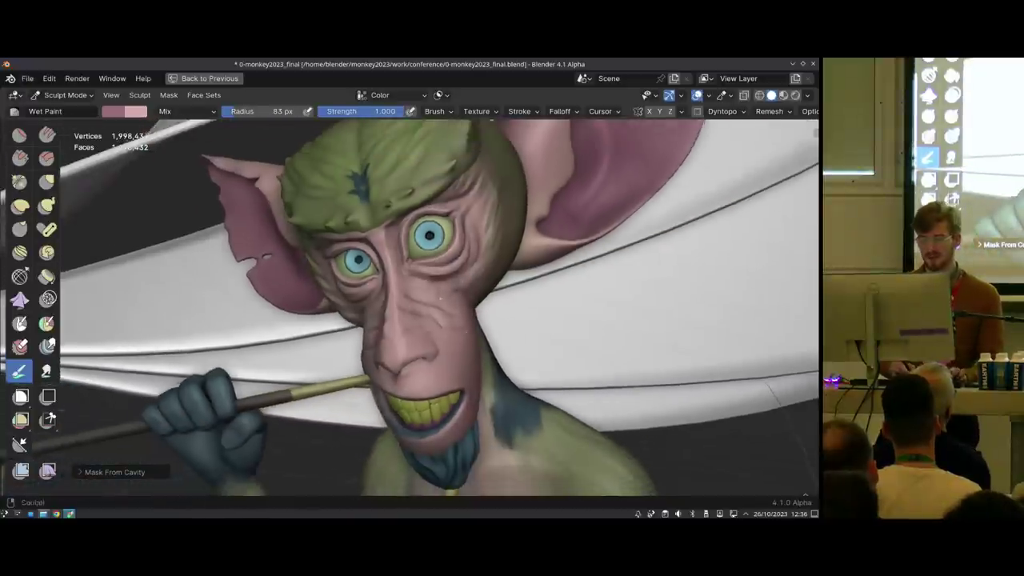
pyautogui.scroll(3, 384, 281)
# Open the auto-masking settings and choose Cavity auto-masking for the Wet Paint brush
pyautogui.click(441, 95)
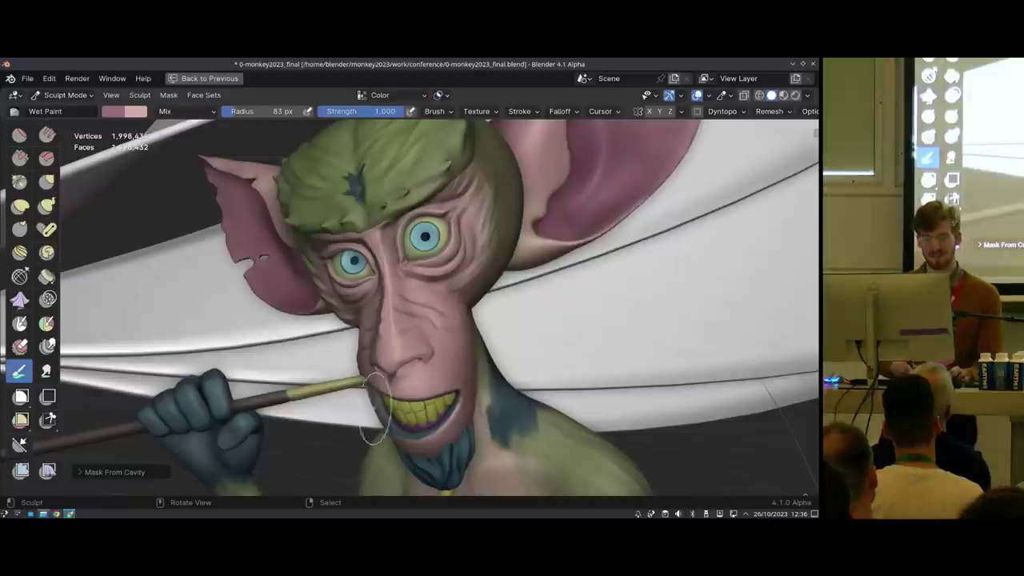
pyautogui.moveTo(375, 408); pyautogui.dragTo(377, 392, button='middle')
pyautogui.hotkey('alt', 'a')
pyautogui.click(340, 269)
# Set the brush radius to 126 px and paint over the wrinkles on the nose side and cheek
pyautogui.moveTo(352, 275); pyautogui.dragTo(329, 299, button='middle')
pyautogui.press('f')
pyautogui.click(360, 292)
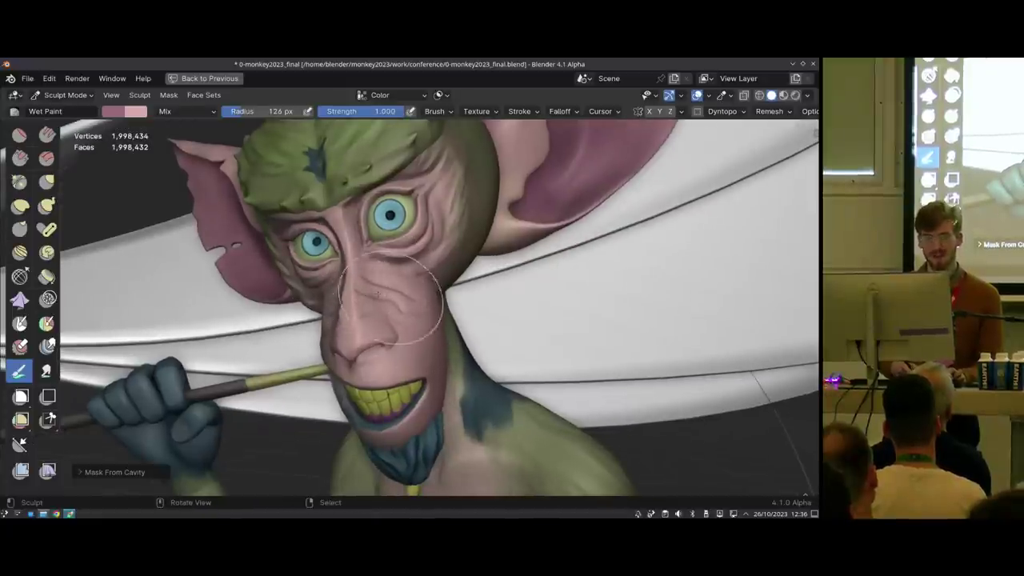
pyautogui.moveTo(382, 302); pyautogui.dragTo(425, 335)
pyautogui.moveTo(426, 334); pyautogui.dragTo(374, 307, button='middle')
pyautogui.moveTo(421, 294); pyautogui.dragTo(386, 285)
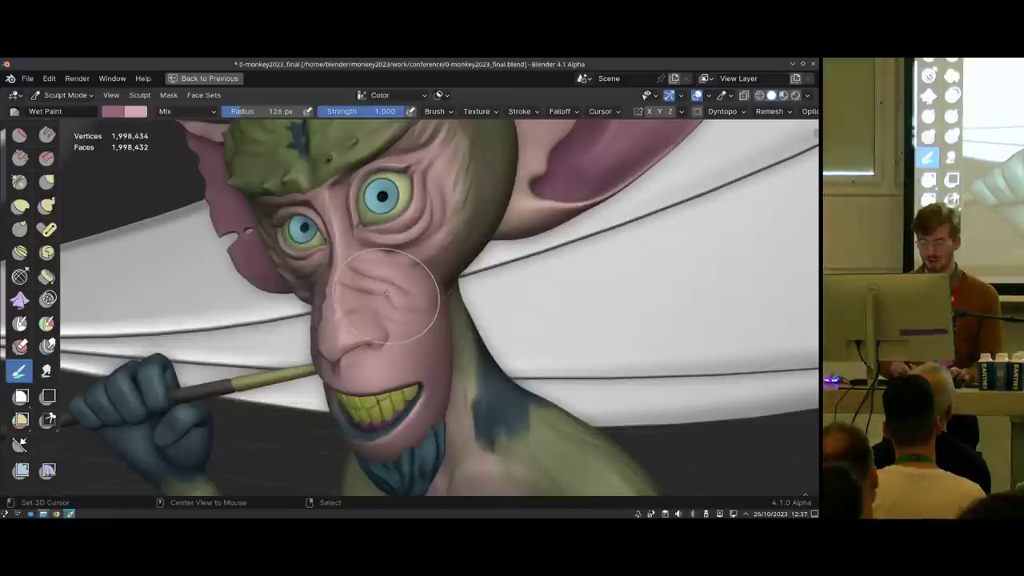
# Try Cavity (Inverted) auto-masking by painting over the nose and cheek with a 157 px brush radius, and undo the strokes
pyautogui.hotkey('alt', 'a')
pyautogui.click(464, 240)
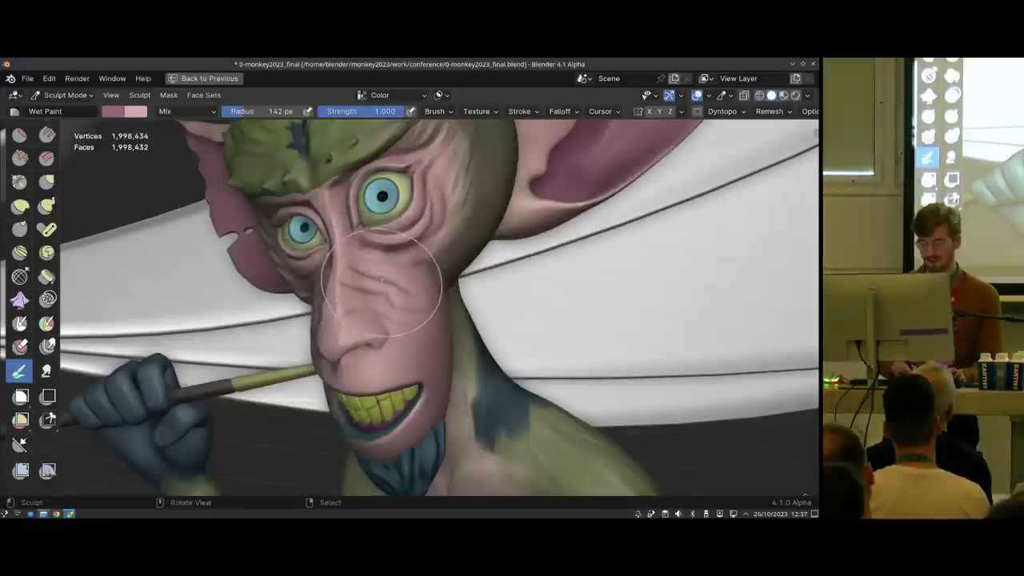
pyautogui.scroll(1, 376, 282)
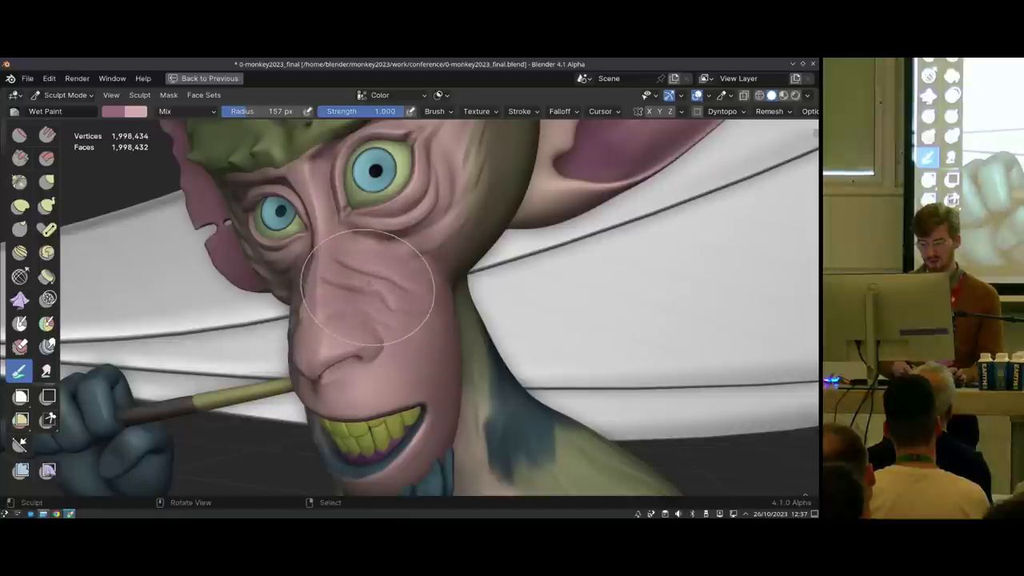
pyautogui.hotkey('shift', 'f')
pyautogui.press('Escape')
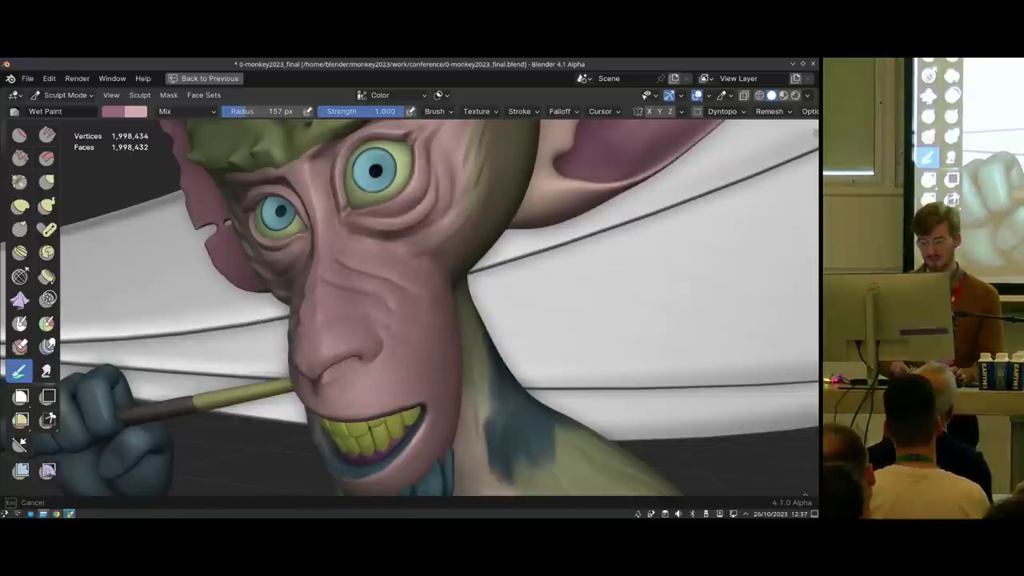
pyautogui.moveTo(364, 248); pyautogui.dragTo(372, 256)
pyautogui.keyDown('ctrl'); pyautogui.moveTo(376, 260); pyautogui.dragTo(389, 292, button='middle'); pyautogui.keyUp('ctrl')
pyautogui.moveTo(389, 293)
pyautogui.mouseDown()
pyautogui.moveTo(364, 260)
pyautogui.moveTo(400, 195)
pyautogui.mouseUp()
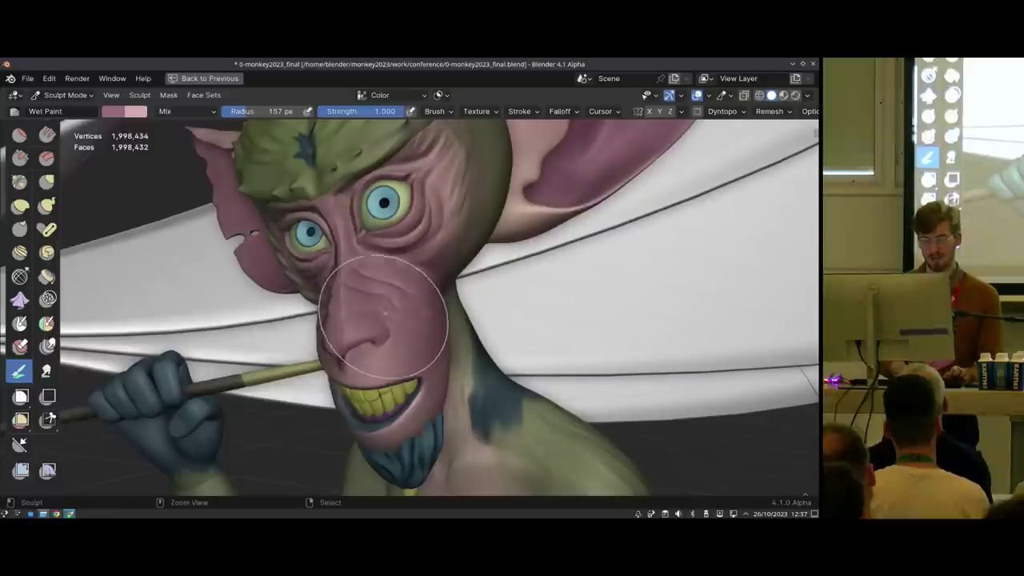
pyautogui.hotkey('ctrl', 'z')
pyautogui.hotkey('ctrl', 'z')
# Switch auto-masking to Cavity, set the brush radius to 111 px and choose a darker red paint color
pyautogui.hotkey('alt', 'a')
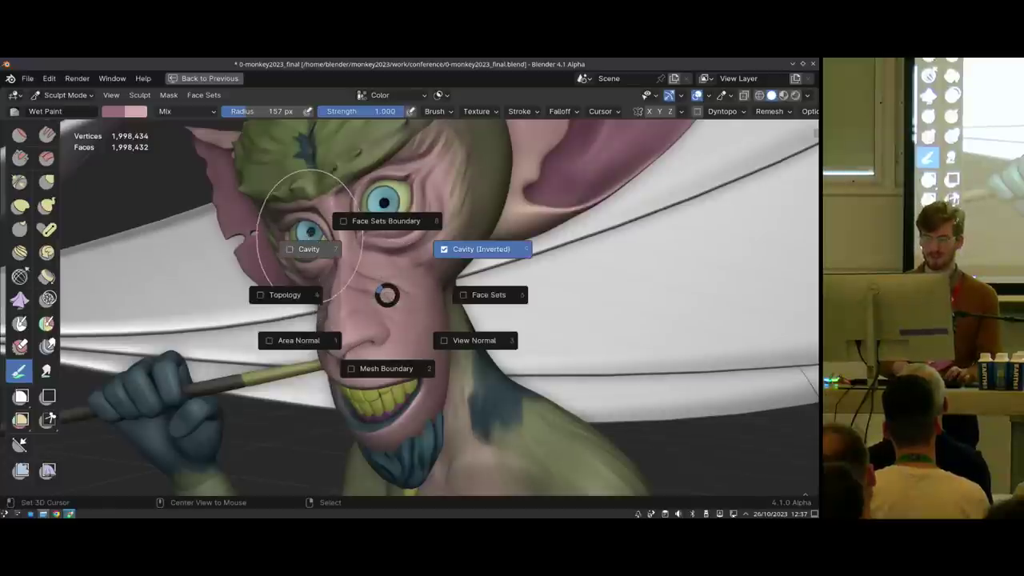
pyautogui.click(312, 243)
pyautogui.press('f')
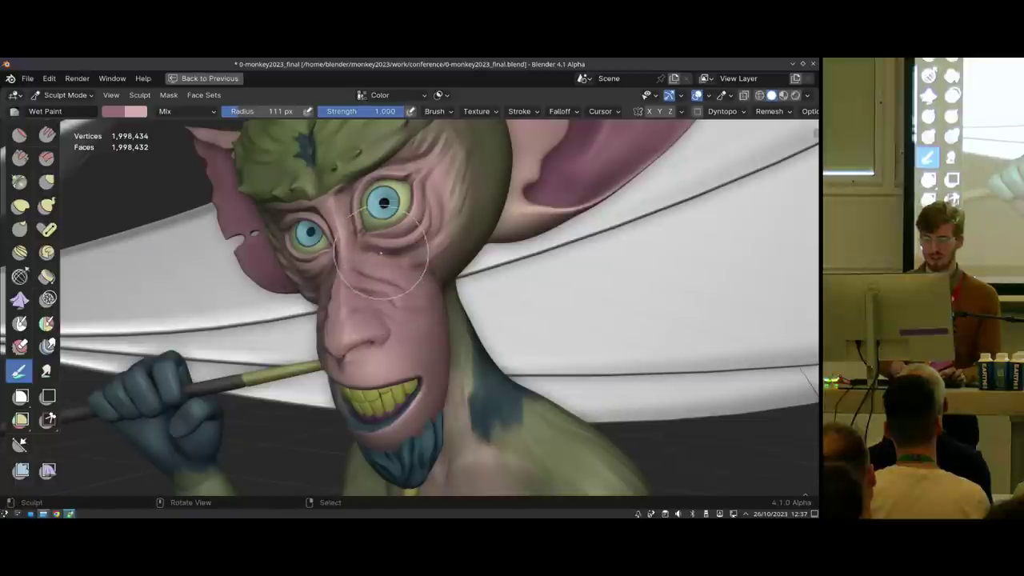
pyautogui.click(112, 111)
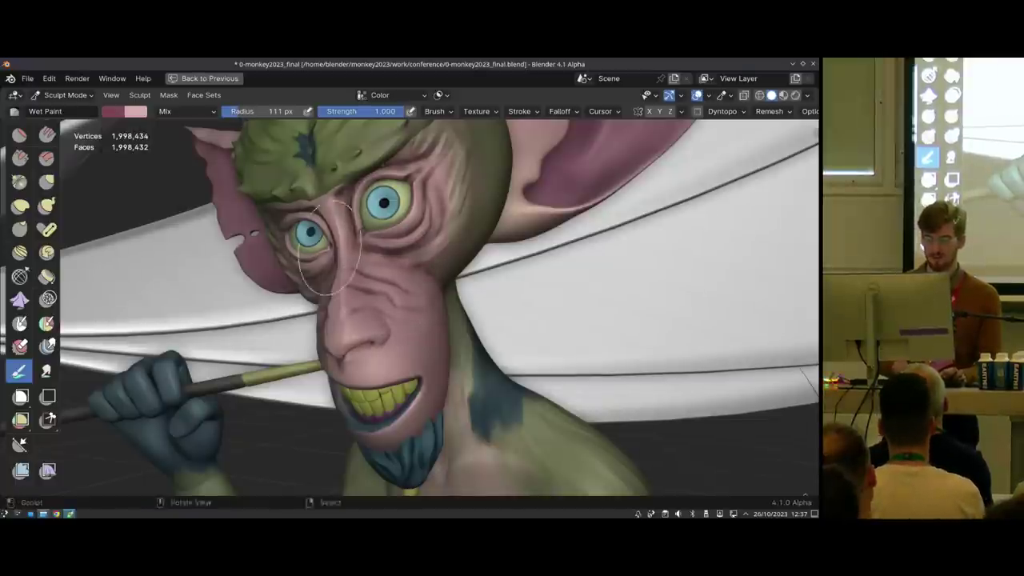
# Examine the wrinkles on the other side of the face and review the Cavity auto-masking settings and custom curve
pyautogui.moveTo(331, 263); pyautogui.dragTo(388, 280, button='middle')
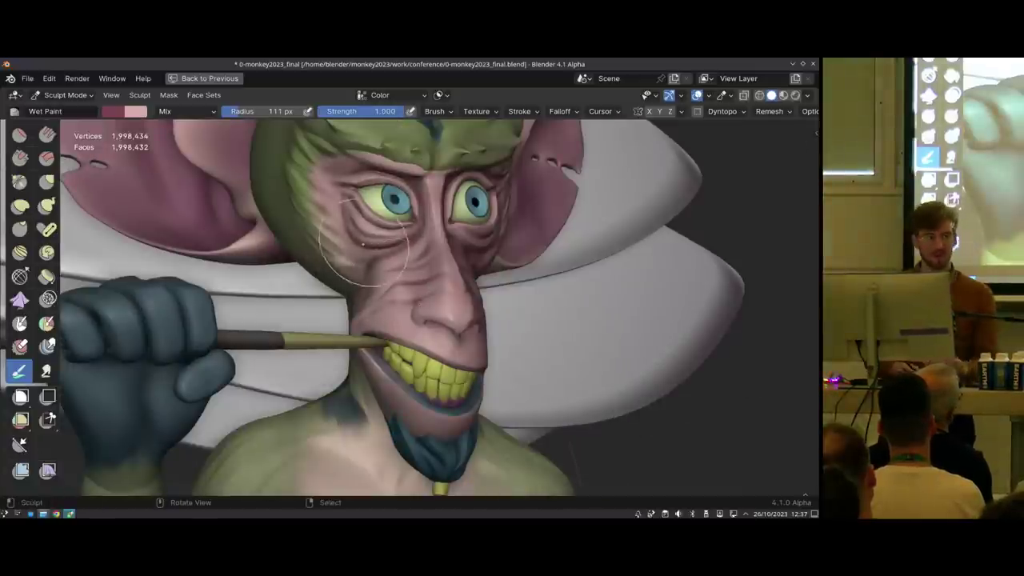
pyautogui.moveTo(376, 276); pyautogui.dragTo(416, 276, button='middle')
pyautogui.moveTo(344, 328)
pyautogui.mouseDown(button='middle')
pyautogui.moveTo(391, 336)
pyautogui.moveTo(388, 317)
pyautogui.mouseUp(button='middle')
pyautogui.press('[')
pyautogui.press('[')
pyautogui.click(442, 95)
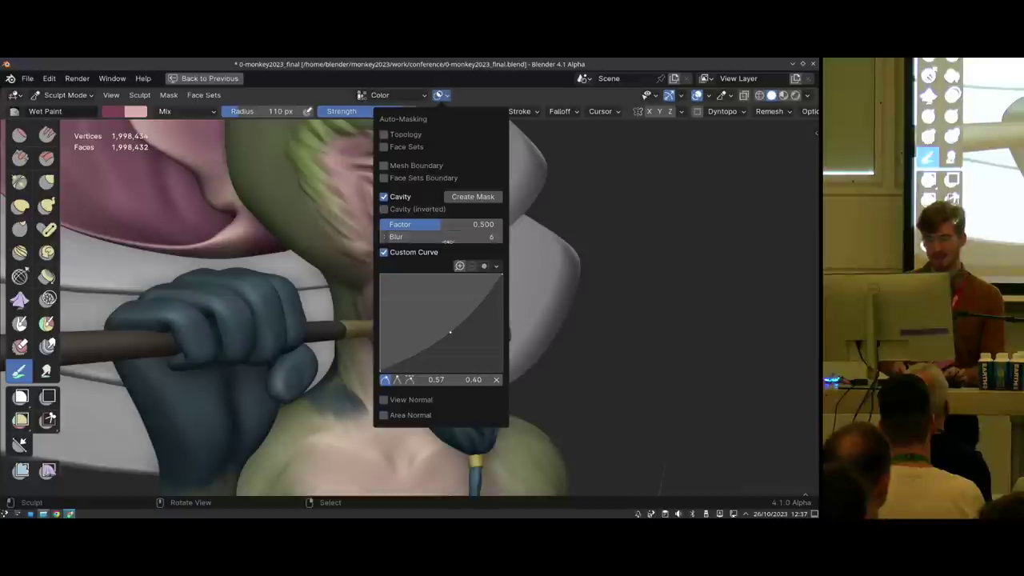
pyautogui.moveTo(608, 289); pyautogui.dragTo(548, 295, button='middle')
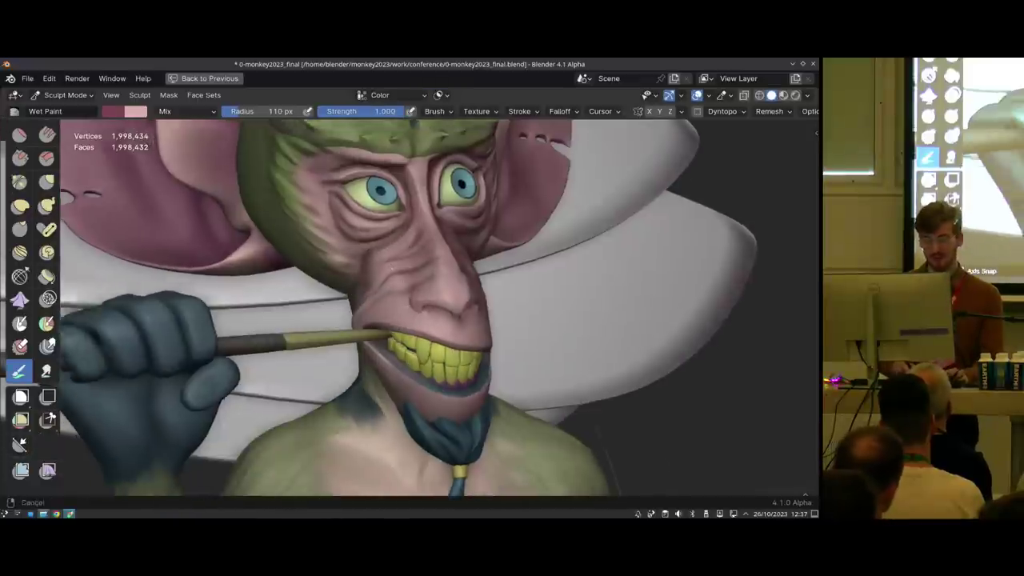
# Paint dark red over the wrinkles beside the nose and on the cheek, and set the brush radius to 128 px
pyautogui.keyDown('shift'); pyautogui.moveTo(390, 233); pyautogui.dragTo(421, 255, button='middle'); pyautogui.keyUp('shift')
pyautogui.press('f')
pyautogui.click(416, 255)
pyautogui.moveTo(355, 253); pyautogui.dragTo(436, 272)
pyautogui.moveTo(441, 277)
pyautogui.mouseDown(button='middle')
pyautogui.moveTo(392, 304)
pyautogui.moveTo(397, 281)
pyautogui.mouseUp(button='middle')
pyautogui.press('f')
pyautogui.click(416, 308)
# Display the model in a single viewport color and create a mask from the Cavity auto-masking settings
pyautogui.click(441, 96)
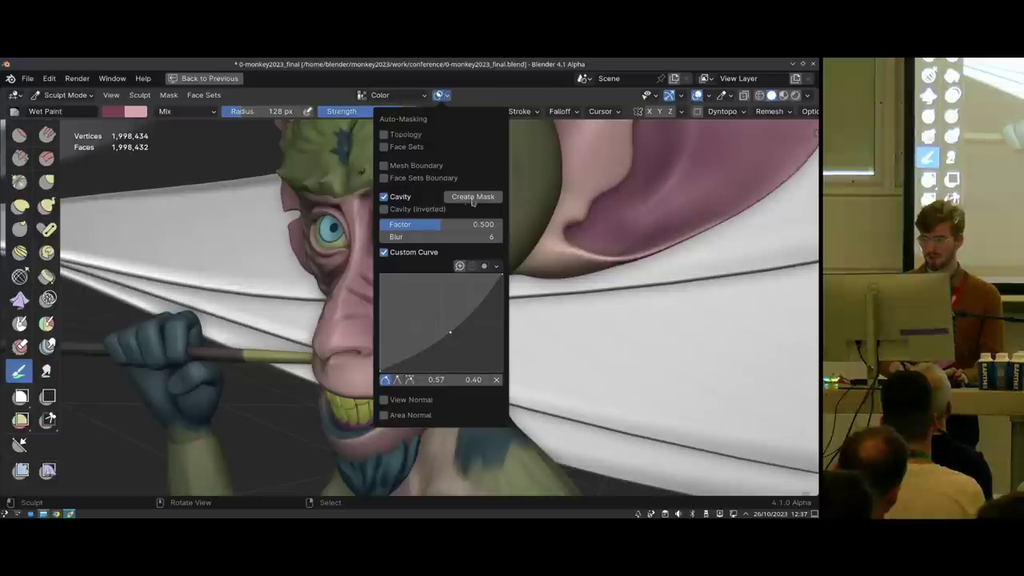
pyautogui.moveTo(613, 128); pyautogui.dragTo(589, 108, button='middle')
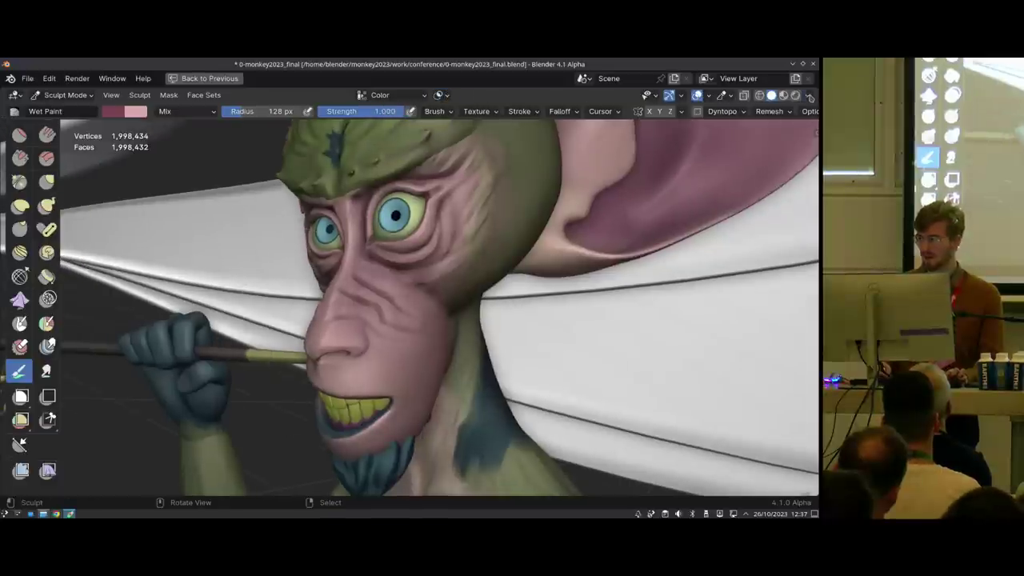
pyautogui.click(810, 96)
pyautogui.click(682, 283)
pyautogui.click(442, 95)
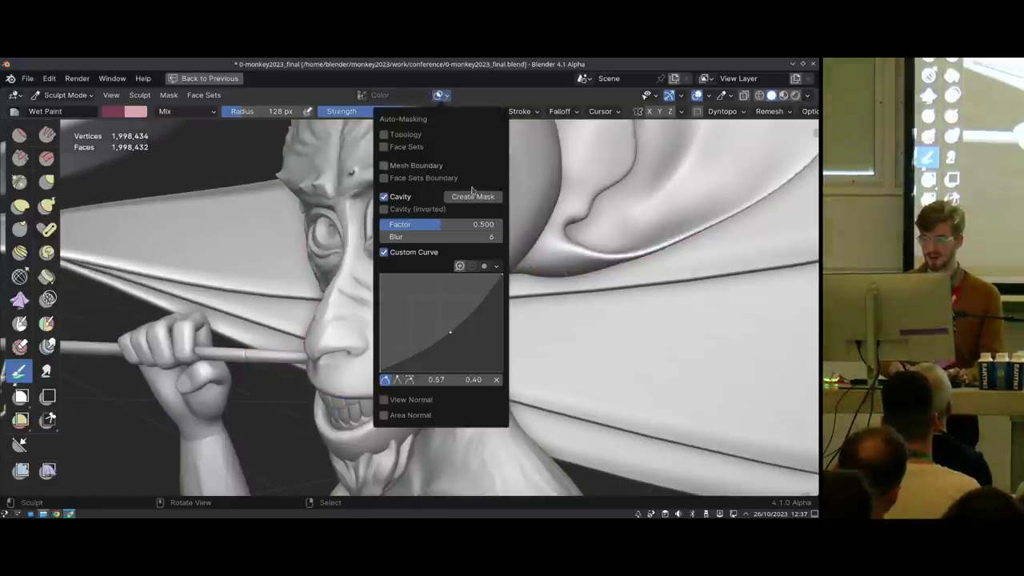
pyautogui.click(475, 197)
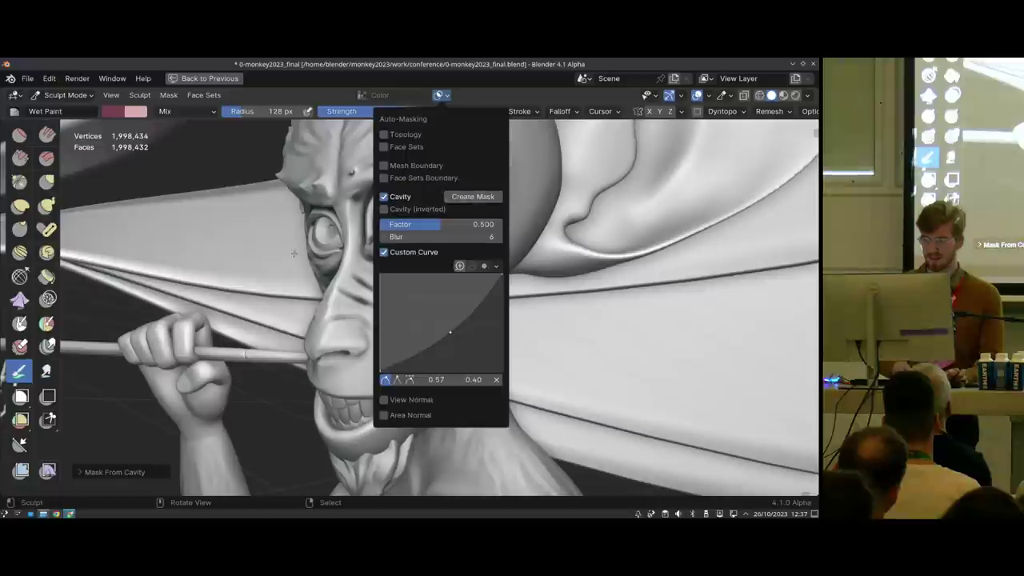
# Inspect the cavity mask around the eyes and nose and check the custom curve that shapes it
pyautogui.moveTo(404, 298); pyautogui.dragTo(380, 247, button='middle')
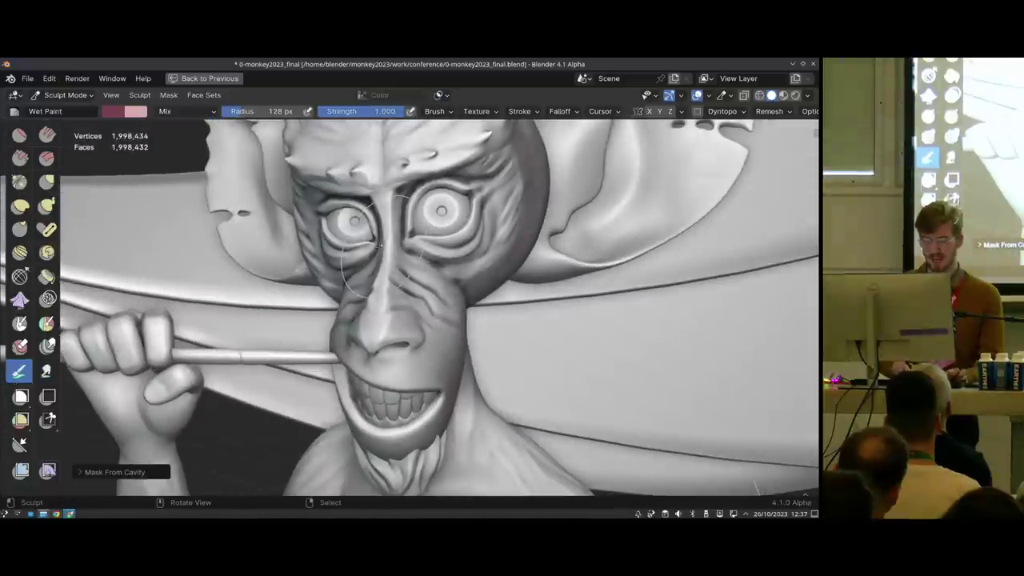
pyautogui.moveTo(430, 274); pyautogui.dragTo(407, 284, button='middle')
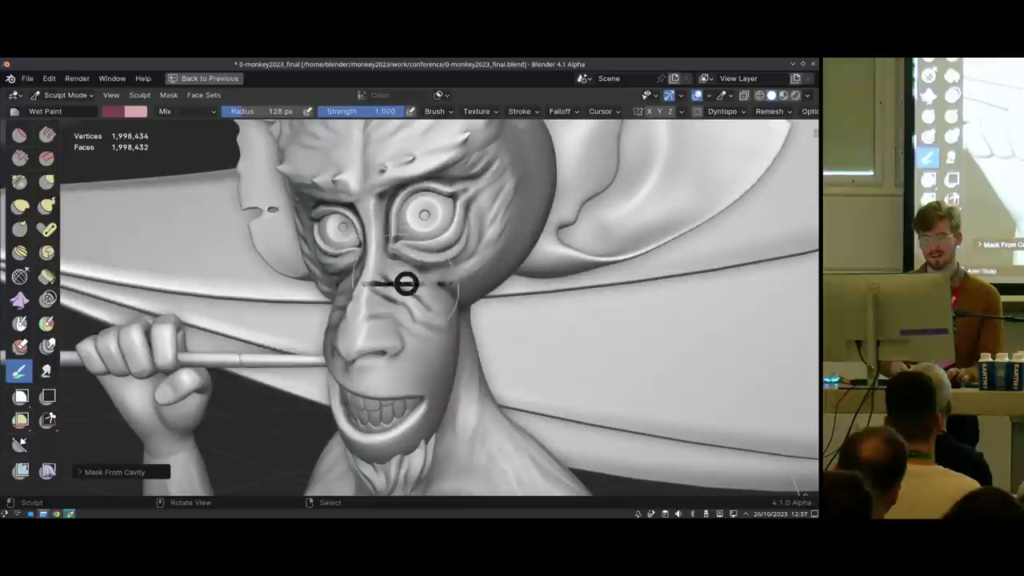
pyautogui.click(445, 96)
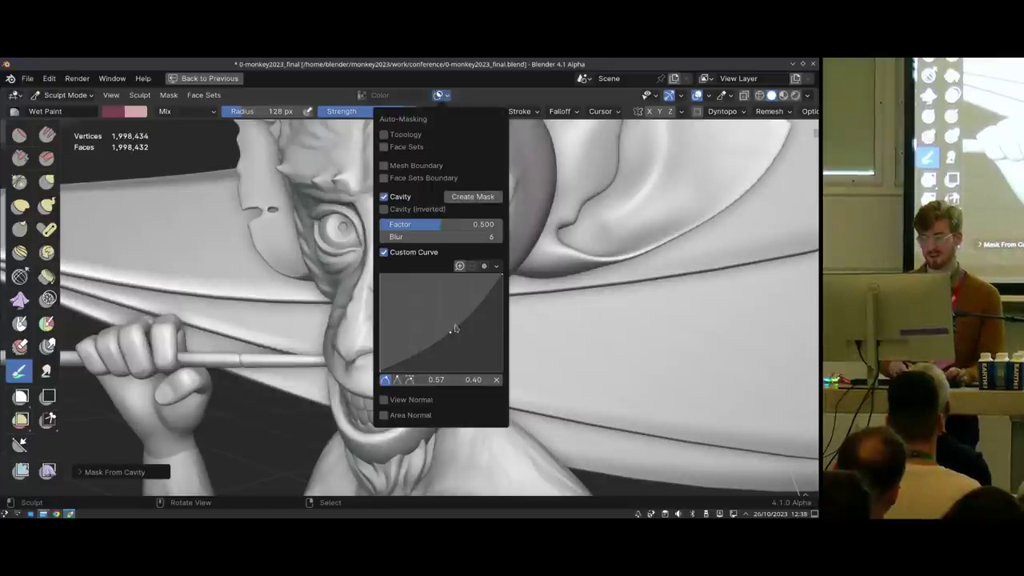
pyautogui.press('Escape')
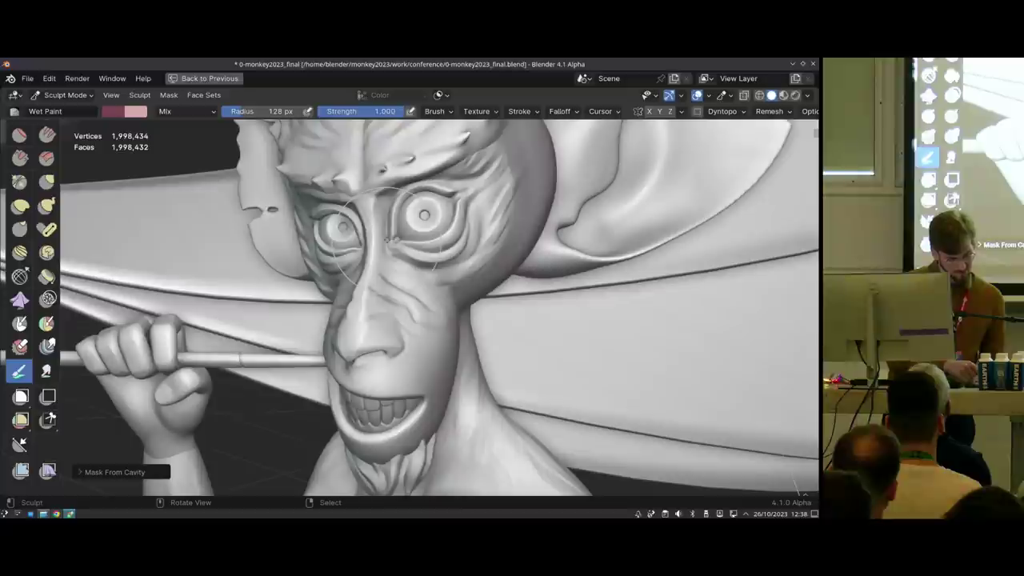
# Set the viewport color back to Attribute and the brush radius to 56 px, framing the character's upper body
pyautogui.click(809, 95)
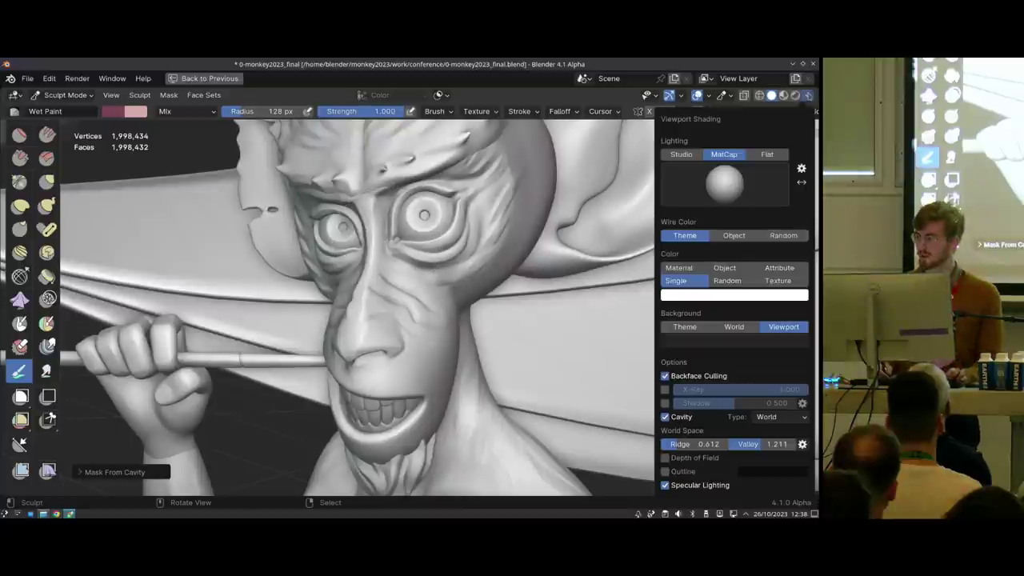
pyautogui.click(780, 268)
pyautogui.moveTo(480, 264)
pyautogui.keyDown('ctrl'); pyautogui.mouseDown(button='middle')
pyautogui.moveTo(457, 320)
pyautogui.moveTo(428, 292)
pyautogui.moveTo(412, 301)
pyautogui.mouseUp(button='middle'); pyautogui.keyUp('ctrl')
pyautogui.press('f')
pyautogui.keyDown('shift'); pyautogui.moveTo(462, 364); pyautogui.dragTo(421, 317, button='middle'); pyautogui.keyUp('shift')
pyautogui.moveTo(421, 316)
pyautogui.keyDown('ctrl'); pyautogui.mouseDown(button='middle')
pyautogui.moveTo(425, 274)
pyautogui.moveTo(448, 285)
pyautogui.mouseUp(button='middle'); pyautogui.keyUp('ctrl')
pyautogui.keyDown('ctrl'); pyautogui.moveTo(436, 287); pyautogui.dragTo(434, 318, button='middle'); pyautogui.keyUp('ctrl')
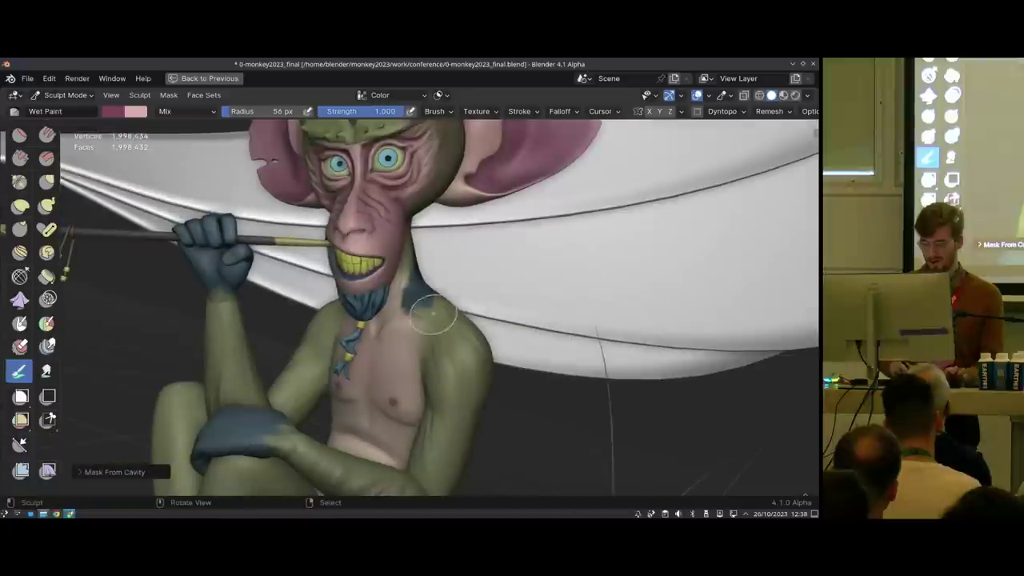
# Select the Paint brush and change the viewport to Material Preview shading after trying Rendered shading
pyautogui.press('p')
pyautogui.moveTo(300, 384); pyautogui.dragTo(348, 378, button='middle')
pyautogui.keyDown('shift'); pyautogui.moveTo(348, 378); pyautogui.dragTo(425, 356, button='middle'); pyautogui.keyUp('shift')
pyautogui.moveTo(413, 312)
pyautogui.keyDown('ctrl'); pyautogui.mouseDown(button='middle')
pyautogui.moveTo(409, 352)
pyautogui.moveTo(422, 325)
pyautogui.moveTo(352, 340)
pyautogui.mouseUp(button='middle'); pyautogui.keyUp('ctrl')
pyautogui.press('z')
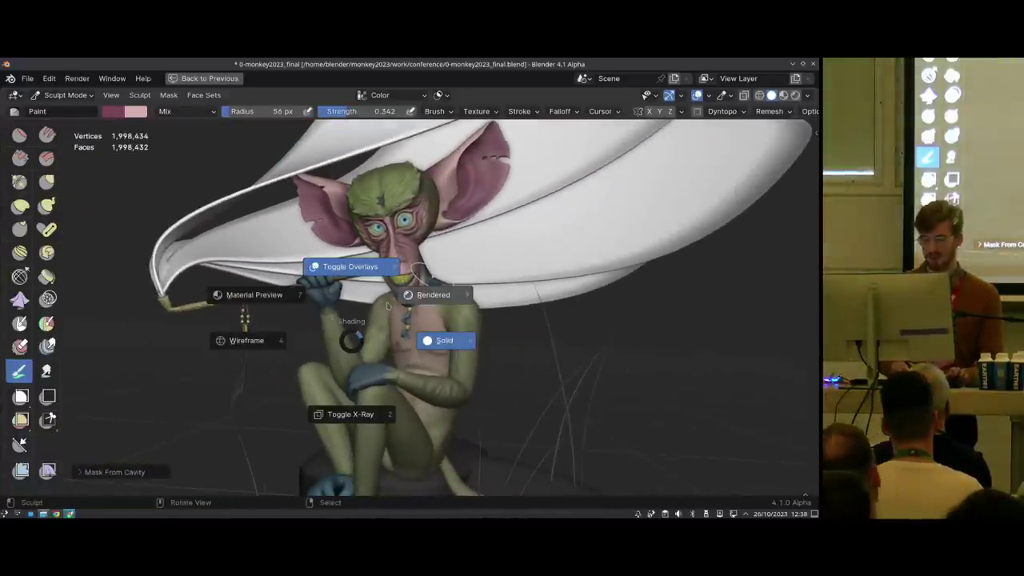
pyautogui.click(398, 308)
pyautogui.keyDown('ctrl'); pyautogui.moveTo(395, 293); pyautogui.dragTo(395, 285, button='middle'); pyautogui.keyUp('ctrl')
pyautogui.press('z')
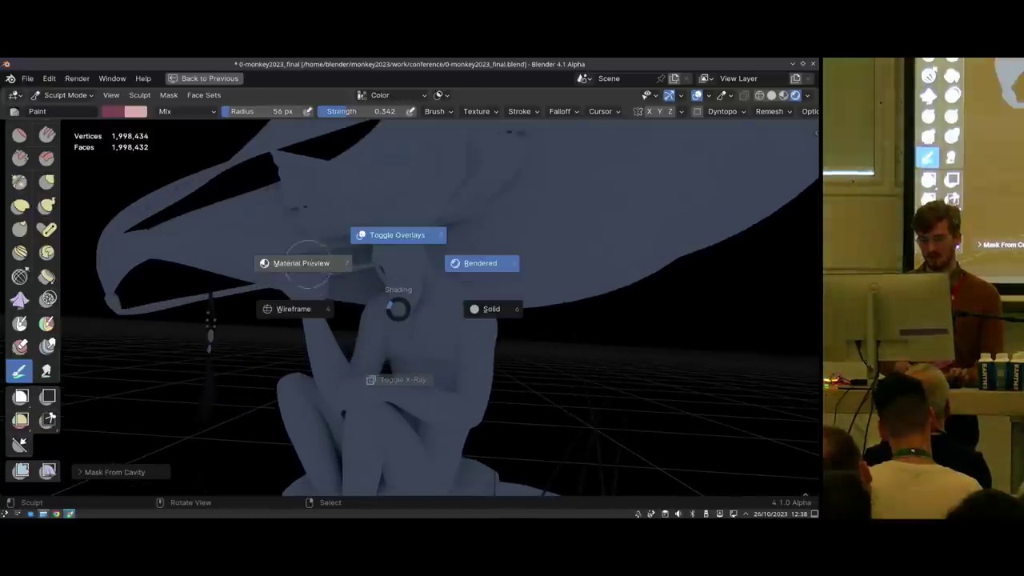
pyautogui.click(341, 272)
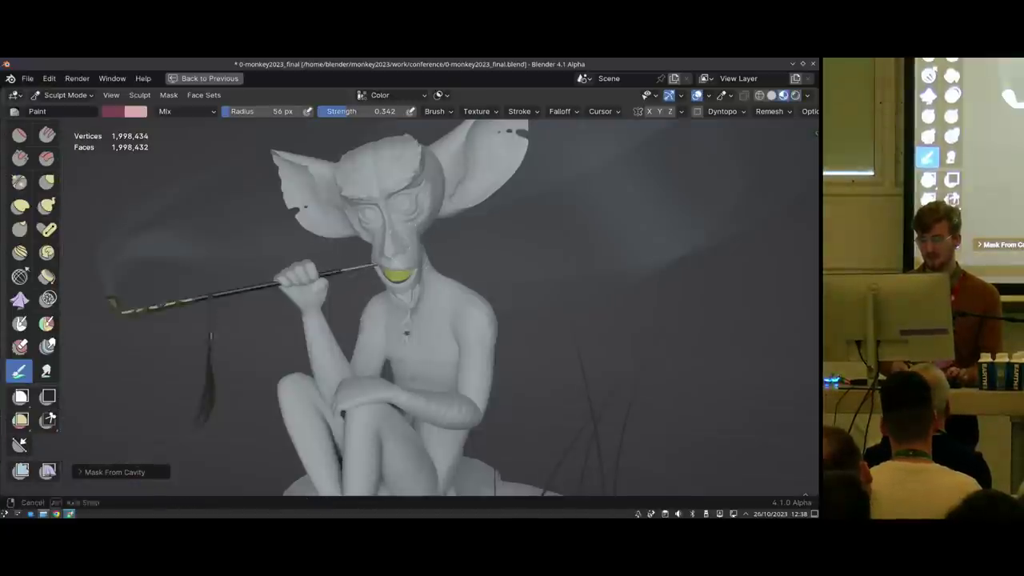
# Disable the compositor for the Material Preview viewport and frame the character's head
pyautogui.click(807, 96)
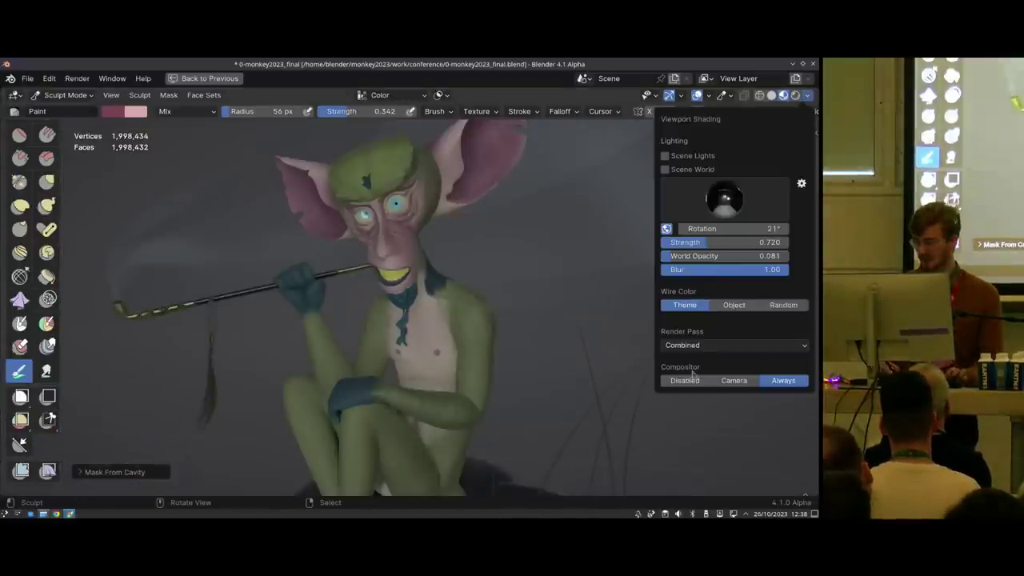
pyautogui.moveTo(447, 327)
pyautogui.keyDown('ctrl'); pyautogui.mouseDown(button='middle')
pyautogui.moveTo(412, 247)
pyautogui.moveTo(412, 286)
pyautogui.mouseUp(button='middle'); pyautogui.keyUp('ctrl')
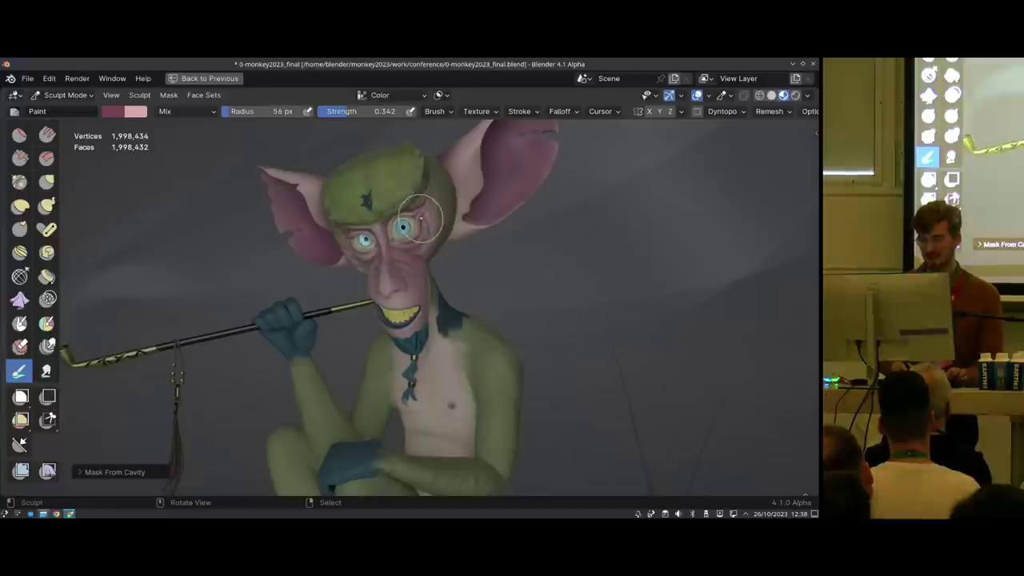
pyautogui.keyDown('ctrl'); pyautogui.moveTo(396, 270); pyautogui.dragTo(424, 284, button='middle'); pyautogui.keyUp('ctrl')
# Pull on the face with the Grab brush, toggle Cavity auto-masking and set the brush radius to 168 px
pyautogui.press('g')
pyautogui.press('f')
pyautogui.click(439, 273)
pyautogui.keyDown('ctrl'); pyautogui.moveTo(424, 321); pyautogui.dragTo(420, 282, button='middle'); pyautogui.keyUp('ctrl')
pyautogui.press('f')
pyautogui.click(451, 281)
pyautogui.moveTo(396, 282)
pyautogui.mouseDown()
pyautogui.moveTo(419, 283)
pyautogui.moveTo(373, 287)
pyautogui.moveTo(383, 287)
pyautogui.mouseUp()
pyautogui.hotkey('alt', 'a')
pyautogui.click(307, 250)
pyautogui.press('f')
pyautogui.click(374, 293)
pyautogui.moveTo(388, 286)
pyautogui.mouseDown(button='middle')
pyautogui.moveTo(357, 284)
pyautogui.moveTo(361, 263)
pyautogui.mouseUp(button='middle')
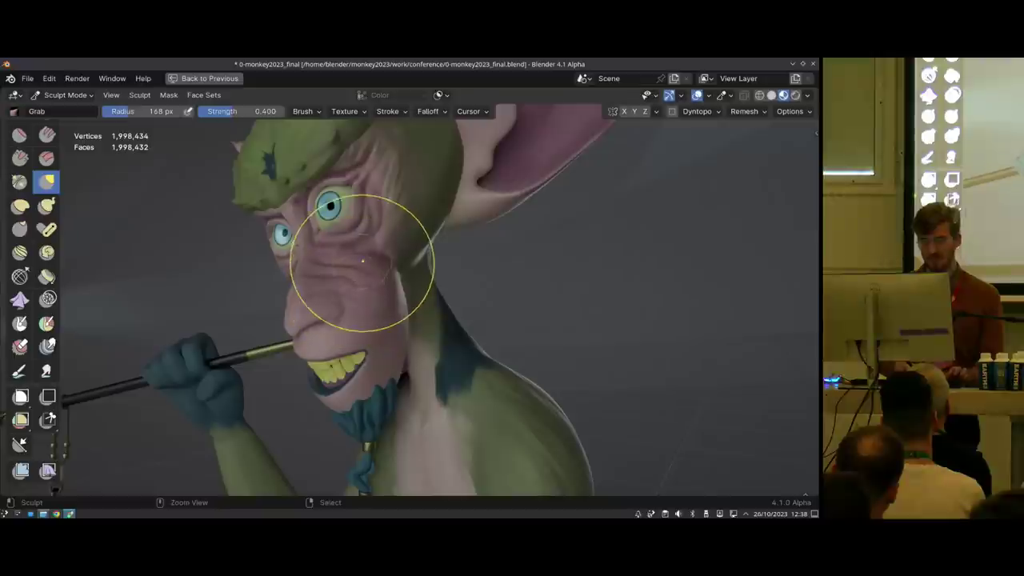
# Light the Material Preview with the green forest HDRI, adjust its strength and view the face under it
pyautogui.click(807, 95)
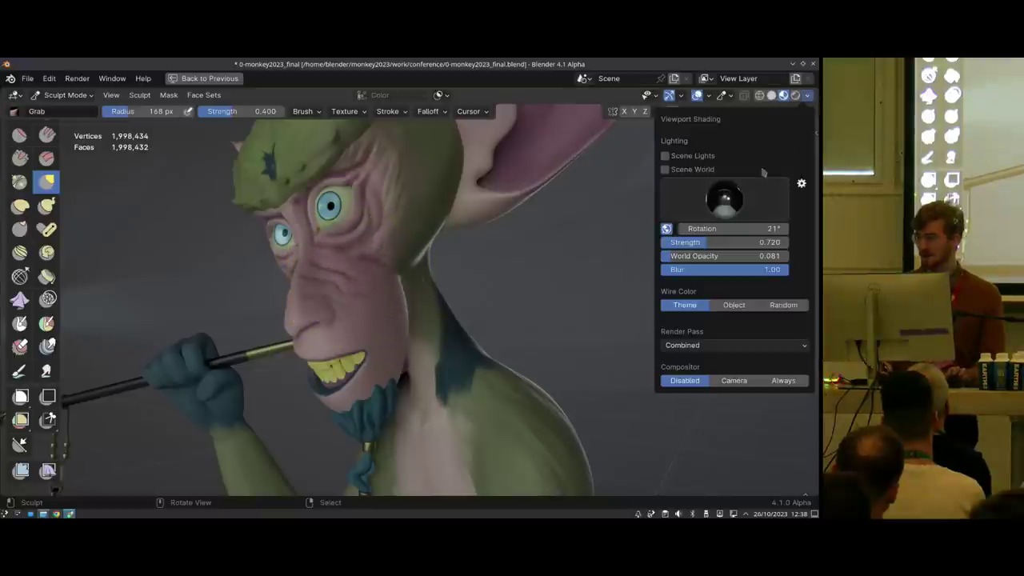
pyautogui.click(724, 199)
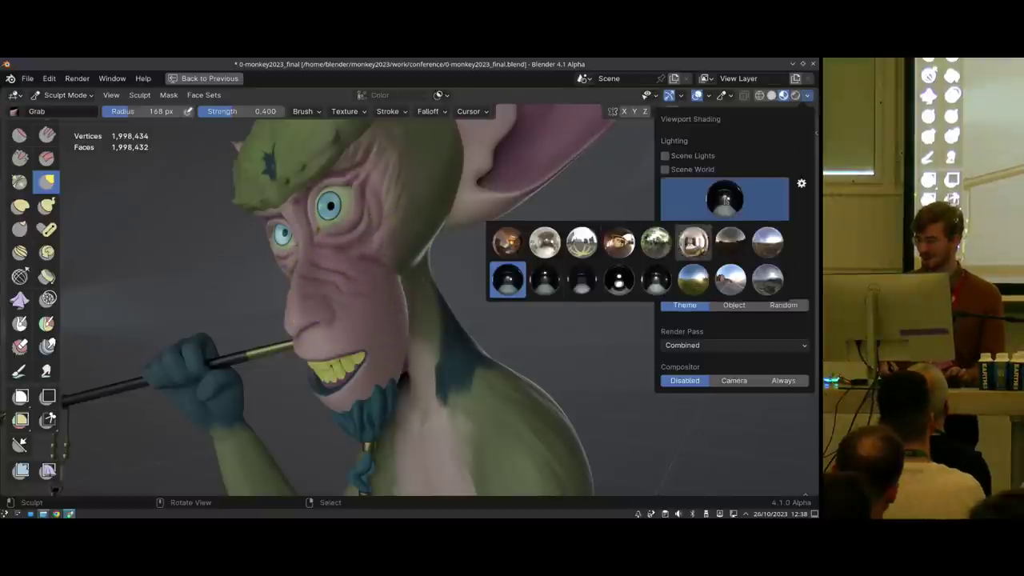
pyautogui.click(724, 198)
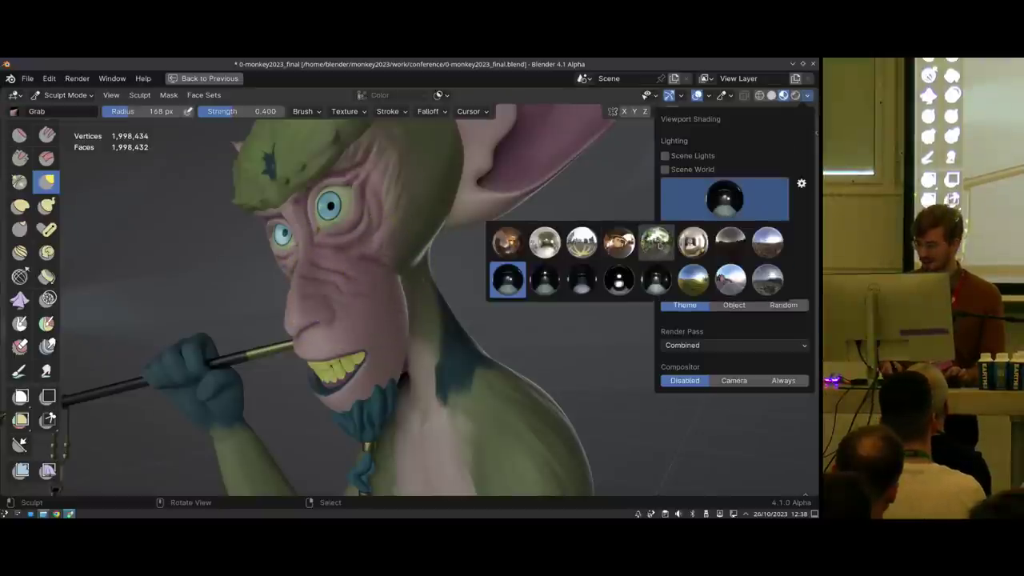
pyautogui.click(656, 242)
pyautogui.click(807, 95)
pyautogui.moveTo(707, 244)
pyautogui.mouseDown()
pyautogui.moveTo(721, 244)
pyautogui.moveTo(712, 244)
pyautogui.mouseUp()
pyautogui.moveTo(333, 254); pyautogui.dragTo(393, 285, button='middle')
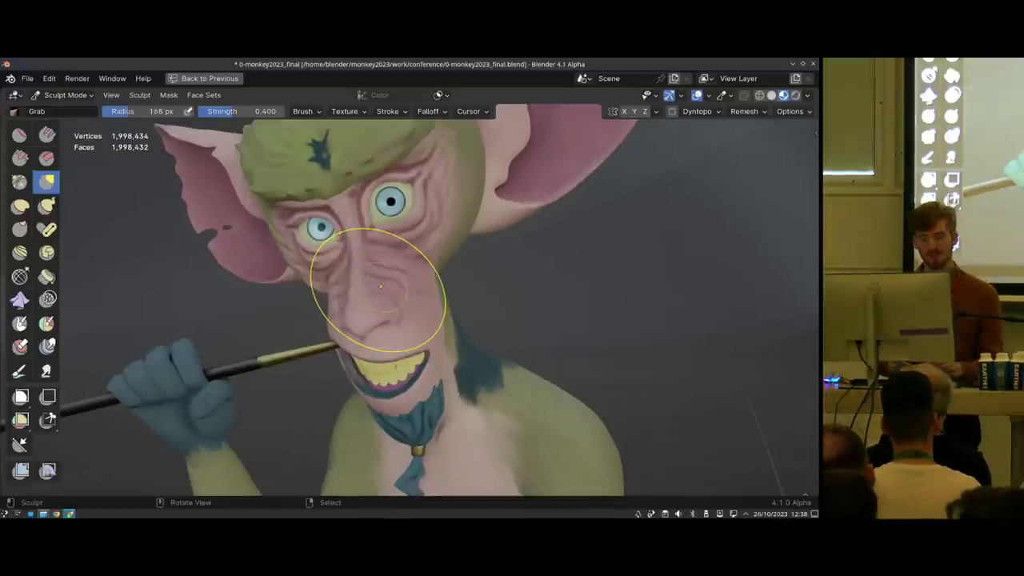
pyautogui.moveTo(428, 301); pyautogui.dragTo(423, 274, button='middle')
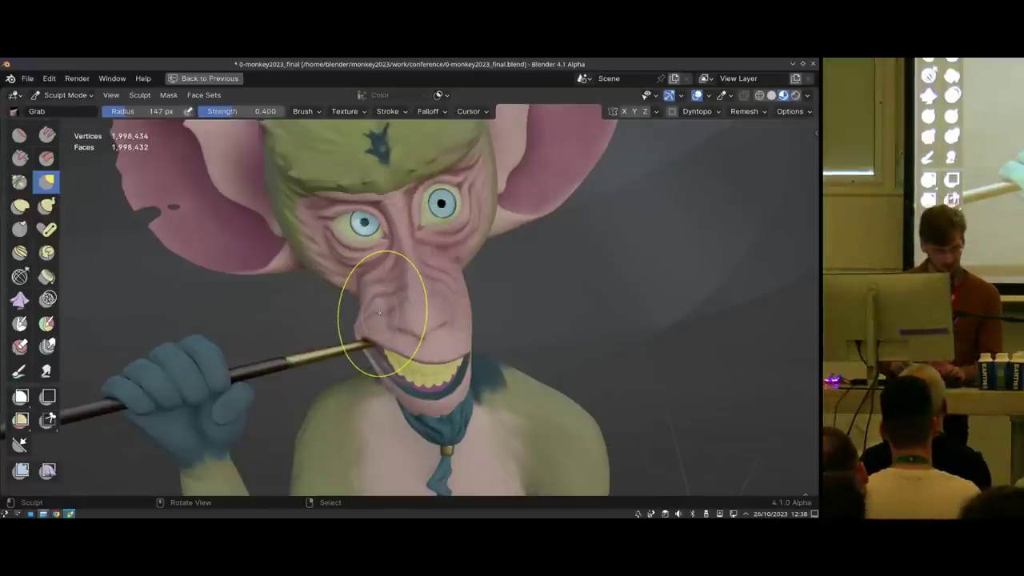
# Return to Solid shading and change its lighting from MatCap to Studio, using the bright white studio light preset
pyautogui.moveTo(309, 343)
pyautogui.mouseDown(button='middle')
pyautogui.moveTo(338, 293)
pyautogui.moveTo(404, 264)
pyautogui.moveTo(421, 206)
pyautogui.mouseUp(button='middle')
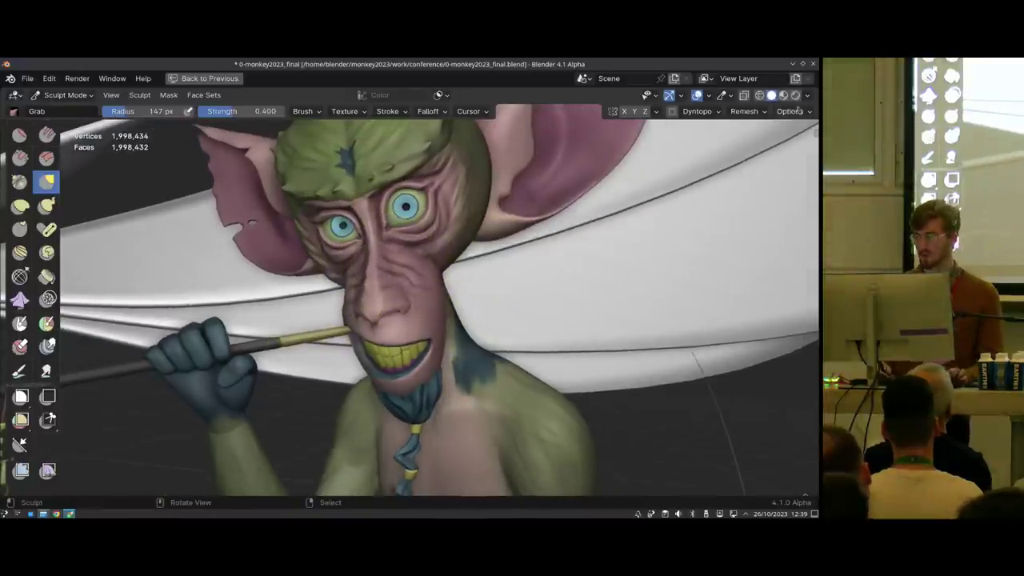
pyautogui.click(807, 96)
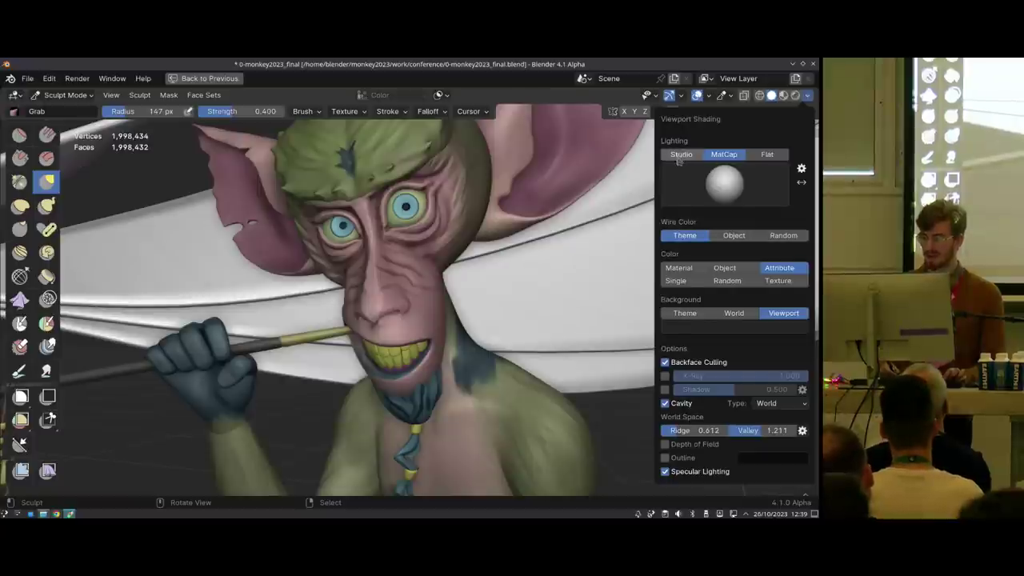
pyautogui.click(680, 156)
pyautogui.click(727, 184)
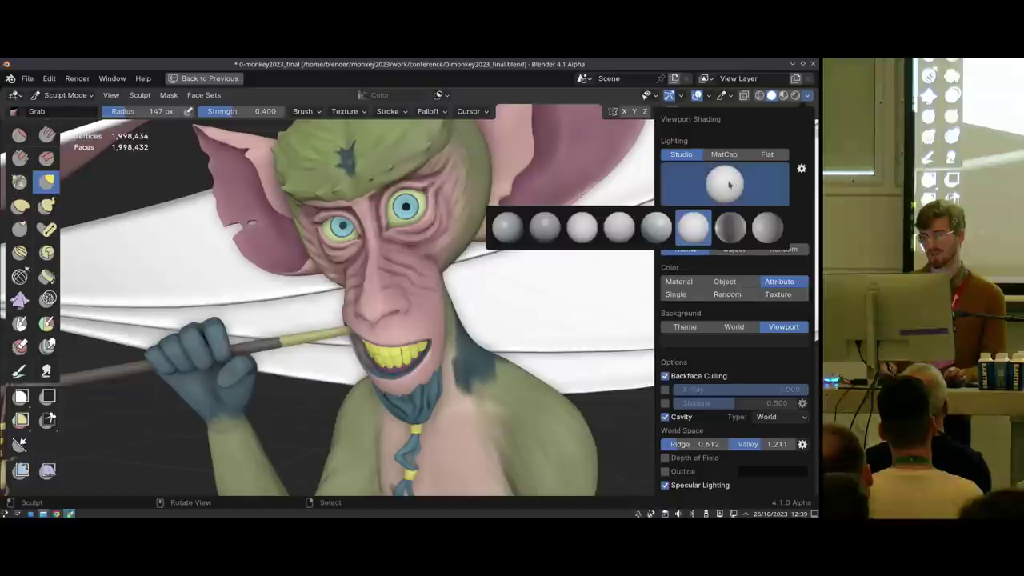
pyautogui.click(692, 228)
pyautogui.moveTo(390, 264); pyautogui.dragTo(331, 213, button='middle')
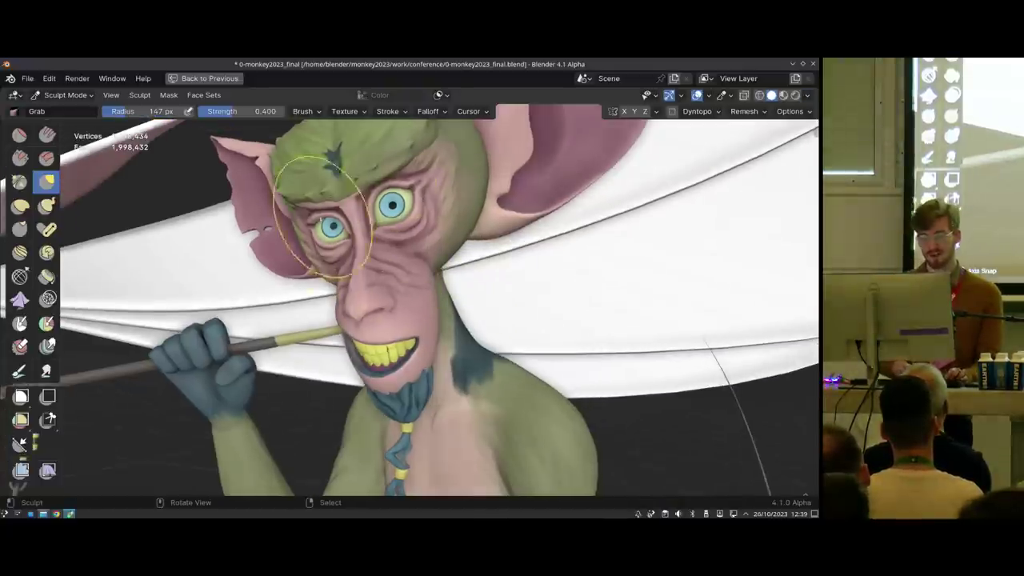
# Set the Grab brush radius to 82 px
pyautogui.scroll(-1, 391, 262)
pyautogui.press('f')
pyautogui.click(381, 278)
pyautogui.moveTo(398, 260); pyautogui.dragTo(391, 259, button='middle')
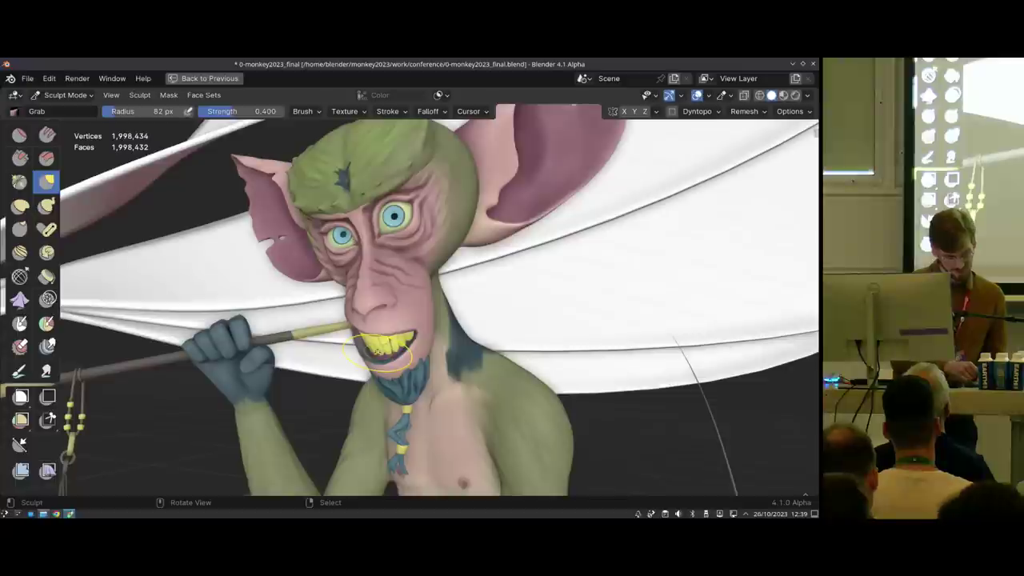
pyautogui.moveTo(416, 328); pyautogui.dragTo(441, 314, button='middle')
# Return to Object Mode and change the Solid shading lighting from Studio to MatCap
pyautogui.hotkey('ctrl', 'Tab')
pyautogui.click(335, 313)
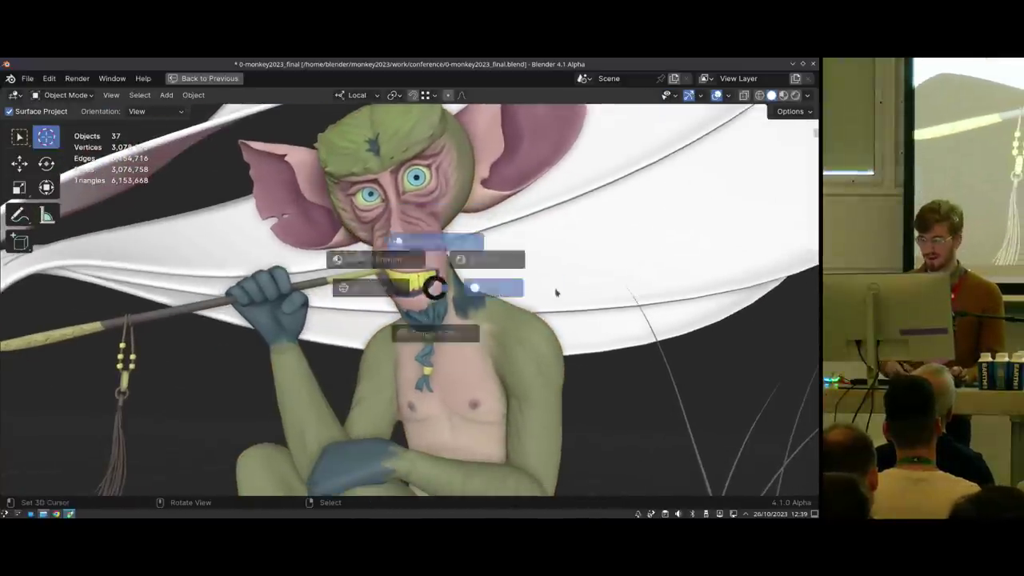
pyautogui.click(807, 95)
pyautogui.click(733, 155)
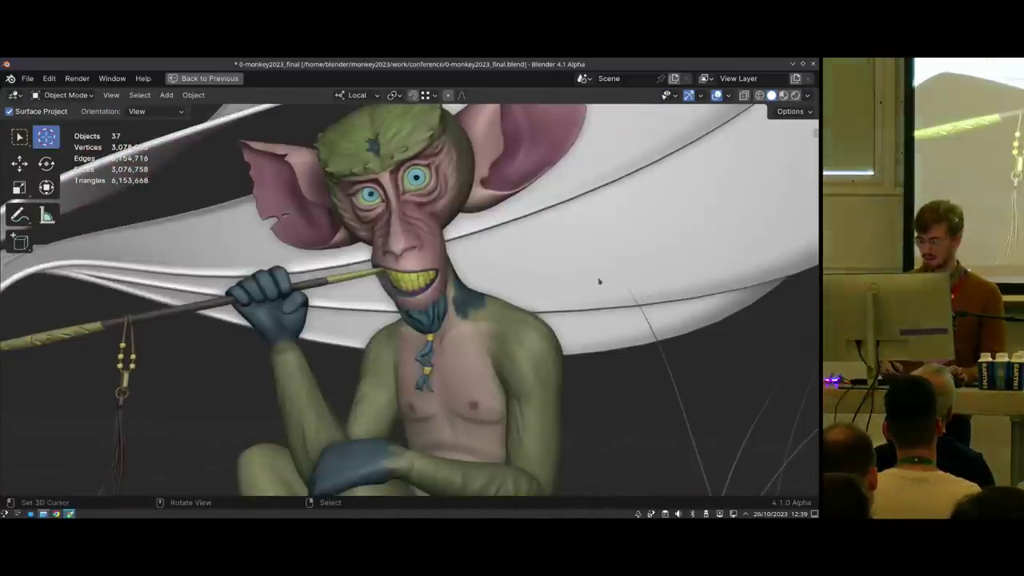
# Restore the full Canvas layout, then show the fur_generation collection and reveal all hidden objects
pyautogui.hotkey('ctrl', 'space')
pyautogui.click(808, 173)
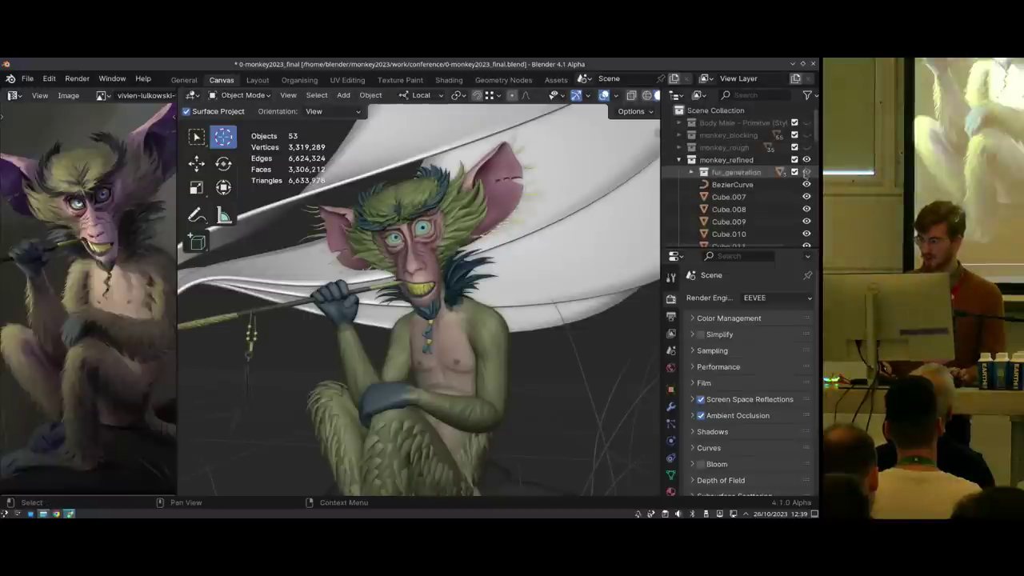
pyautogui.hotkey('alt', 'h')
pyautogui.hotkey('alt', 'a')
pyautogui.keyDown('shift'); pyautogui.moveTo(472, 310); pyautogui.dragTo(437, 229, button='middle'); pyautogui.keyUp('shift')
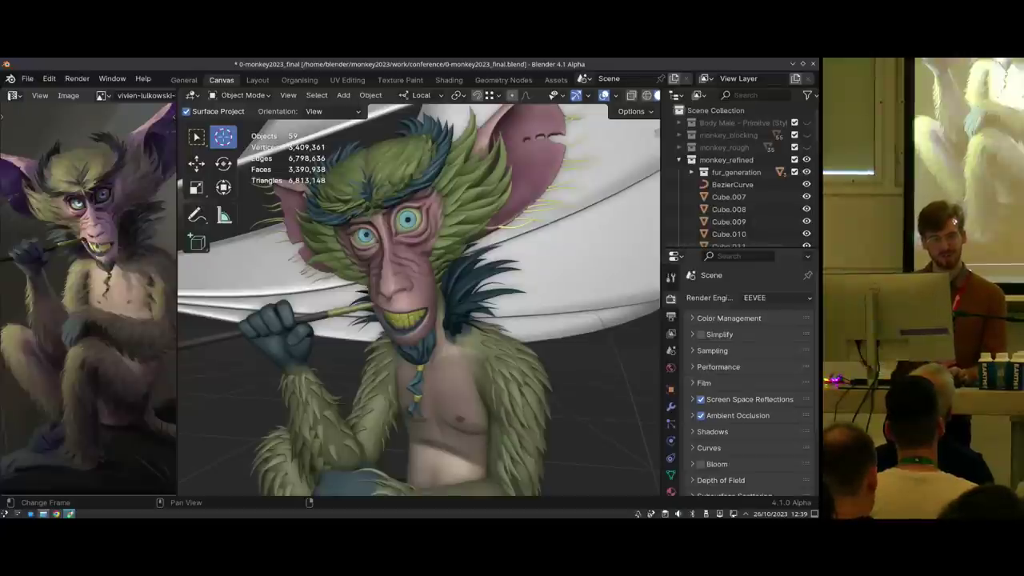
# Select the green cheek fur curves beside the face and enter Sculpt Mode
pyautogui.moveTo(354, 278); pyautogui.dragTo(349, 279, button='middle')
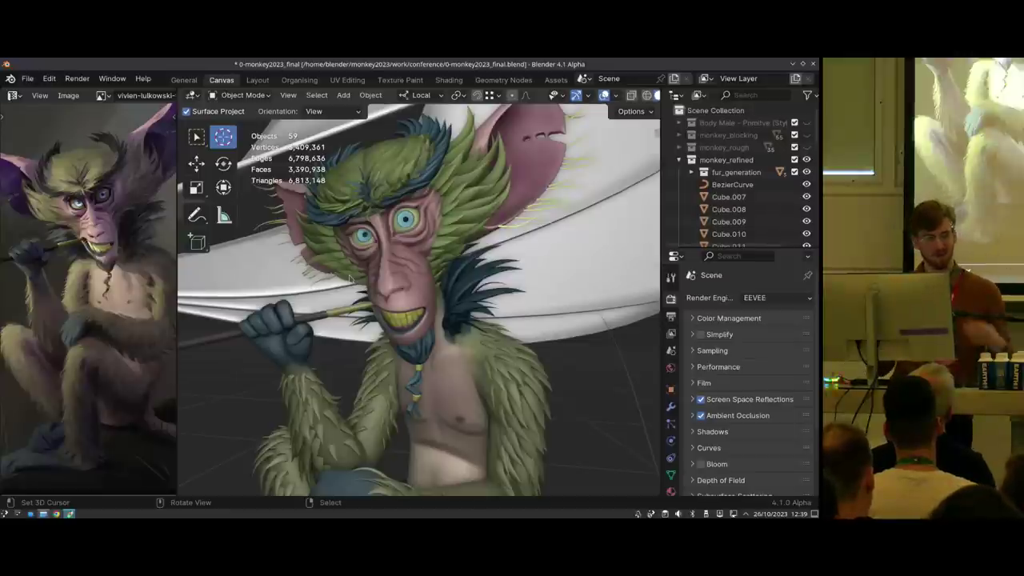
pyautogui.rightClick(455, 232)
pyautogui.moveTo(456, 232)
pyautogui.keyDown('shift'); pyautogui.mouseDown(button='middle')
pyautogui.moveTo(427, 283)
pyautogui.moveTo(446, 217)
pyautogui.mouseUp(button='middle'); pyautogui.keyUp('shift')
pyautogui.hotkey('ctrl', 'Tab')
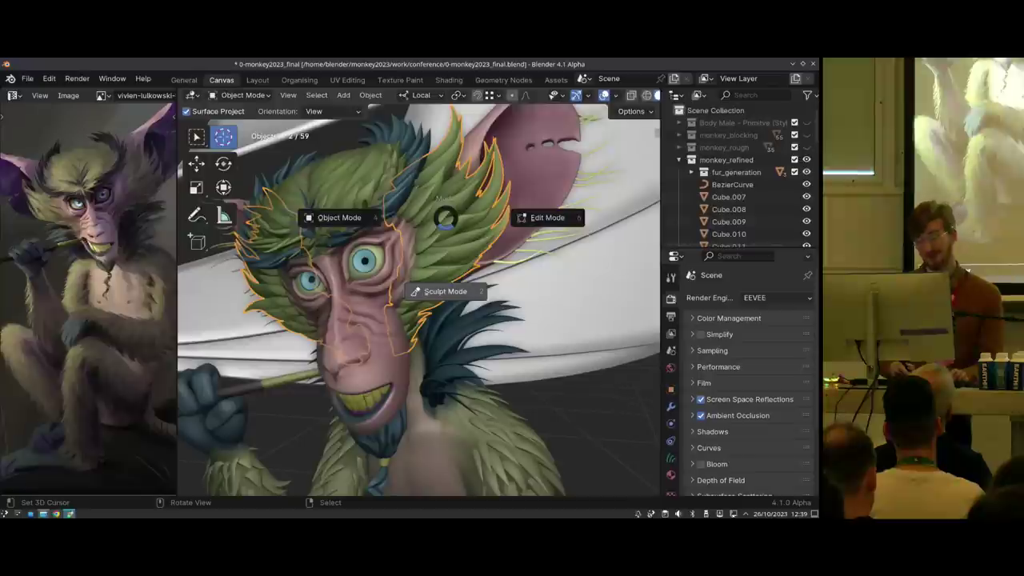
pyautogui.click(445, 293)
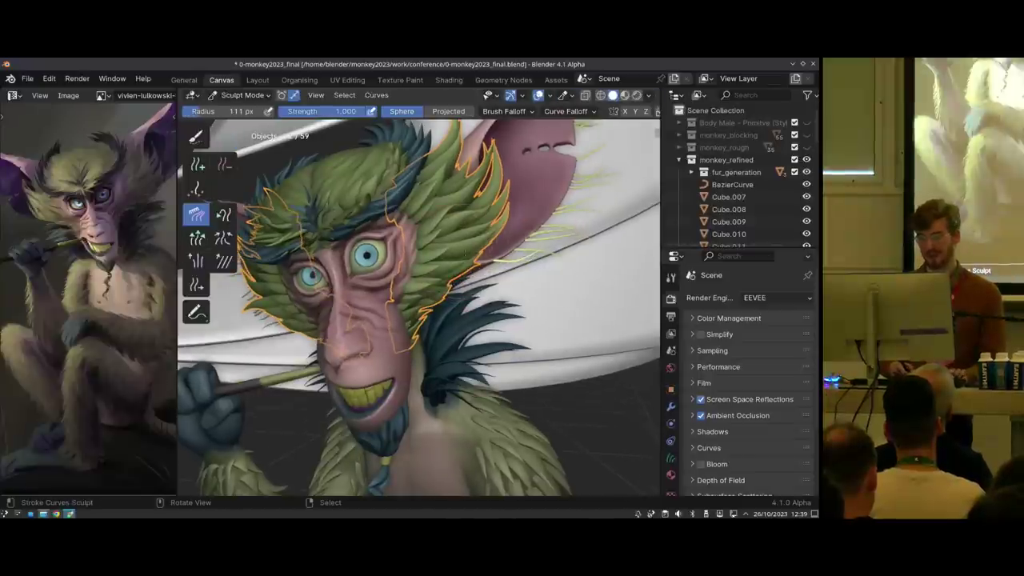
# Toggle the Hair Edit modifier's viewport display off and on to compare the guide curves with the generated fur
pyautogui.click(670, 406)
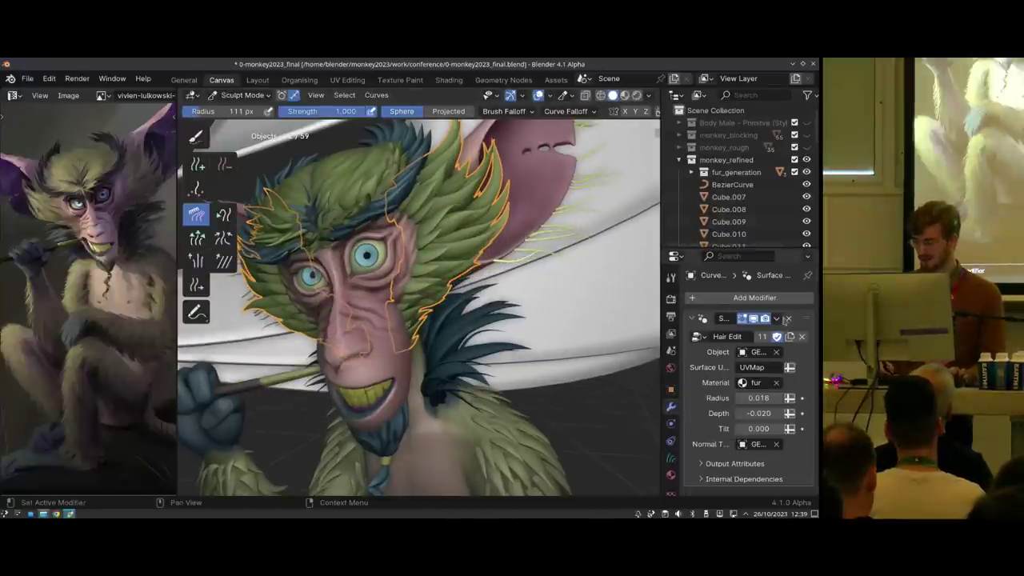
pyautogui.click(754, 318)
pyautogui.moveTo(513, 304); pyautogui.dragTo(448, 311, button='middle')
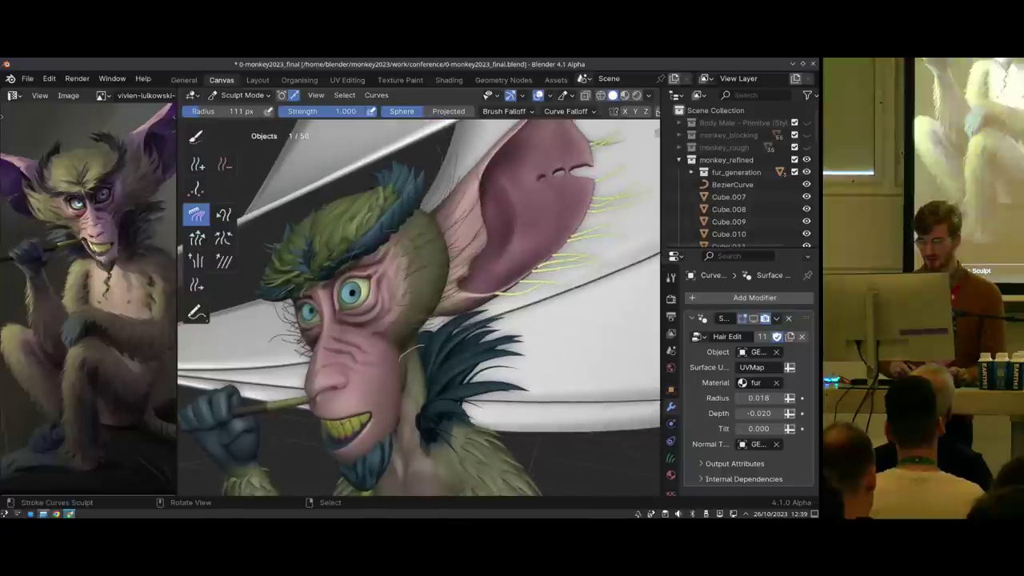
pyautogui.scroll(1, 448, 310)
pyautogui.moveTo(471, 344); pyautogui.dragTo(479, 344, button='middle')
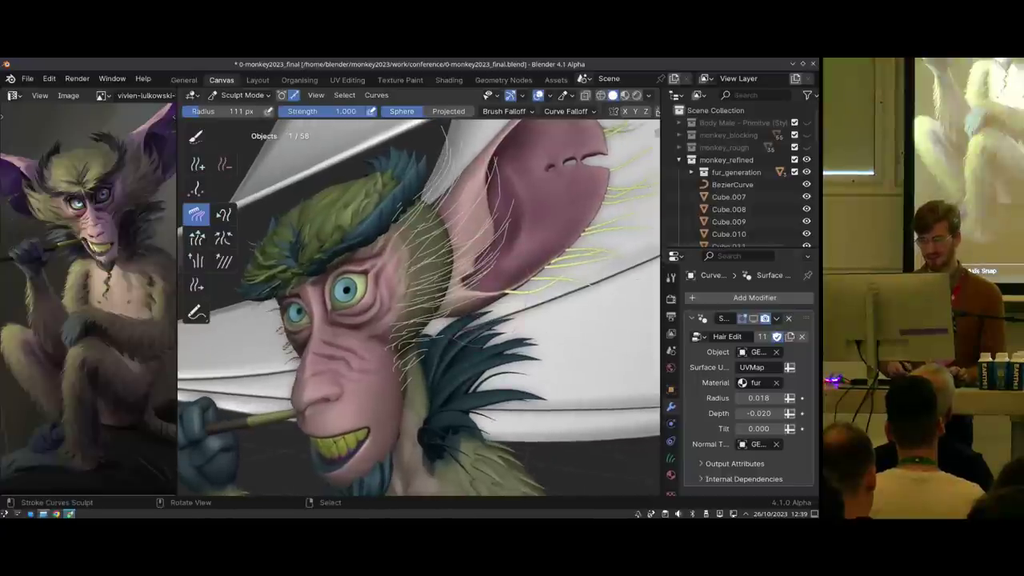
pyautogui.click(756, 320)
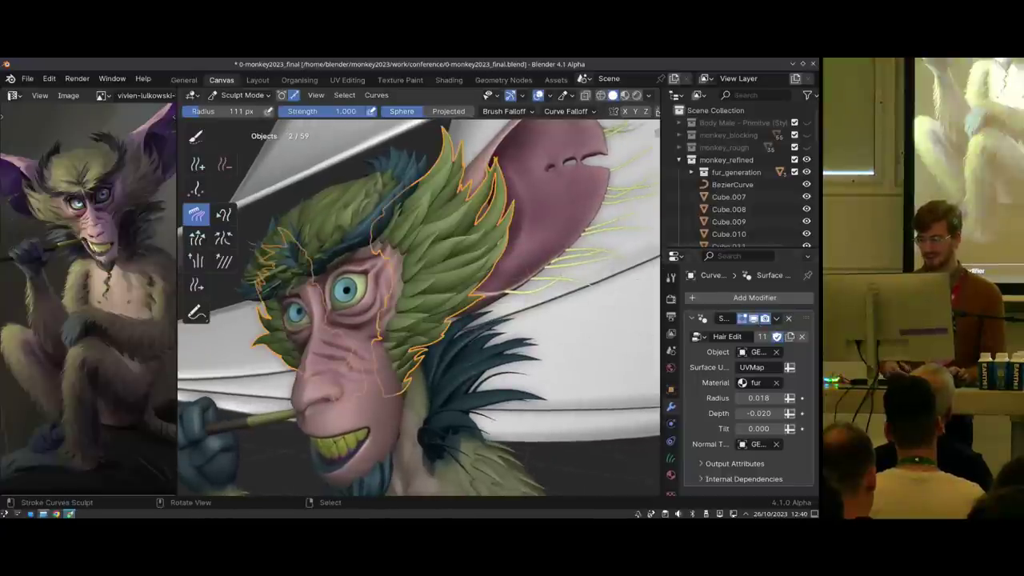
pyautogui.moveTo(590, 284); pyautogui.dragTo(626, 281, button='middle')
pyautogui.click(755, 319)
pyautogui.moveTo(588, 312); pyautogui.dragTo(512, 319, button='middle')
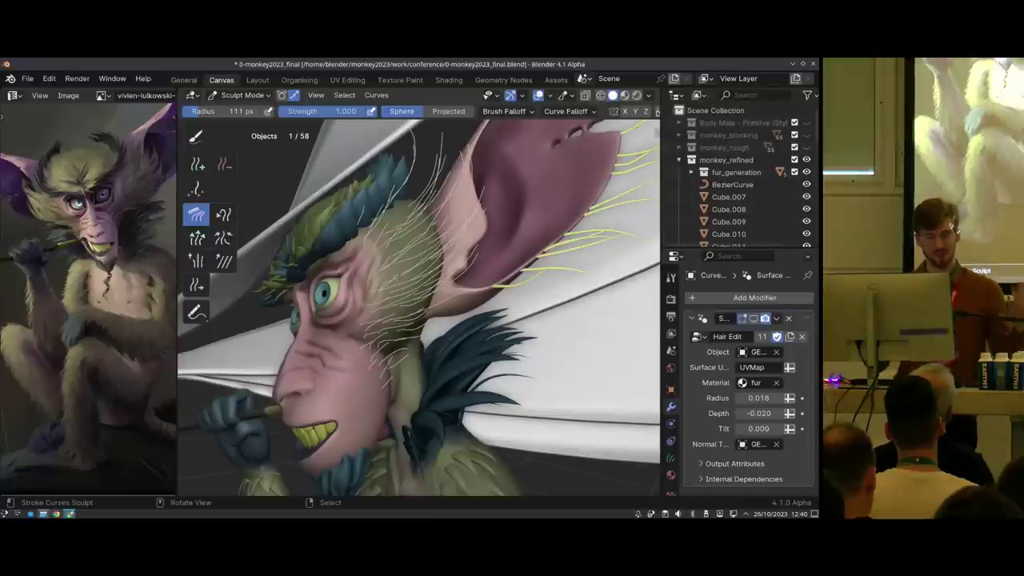
pyautogui.moveTo(399, 277); pyautogui.dragTo(426, 277, button='middle')
pyautogui.click(754, 320)
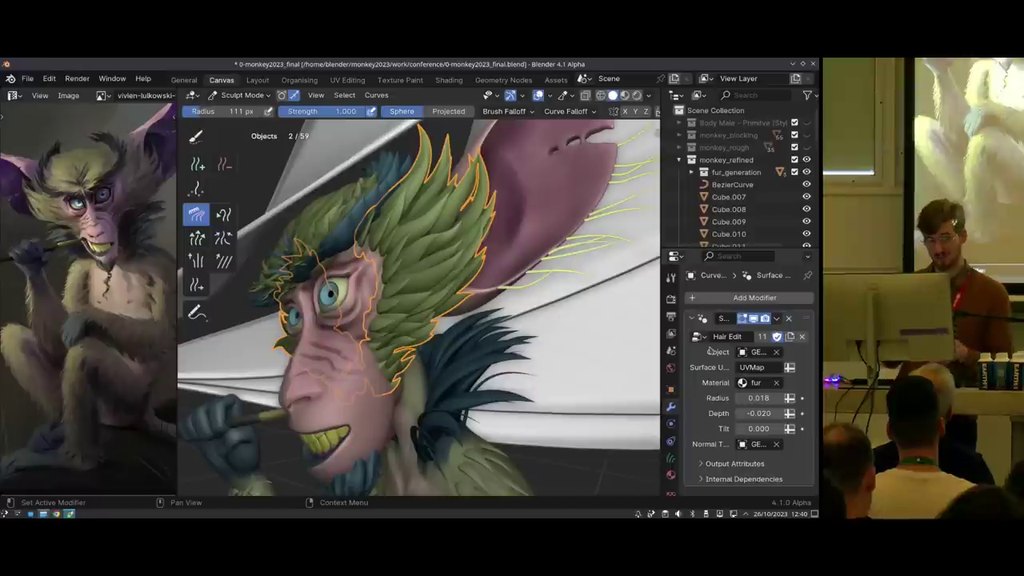
pyautogui.moveTo(466, 282); pyautogui.dragTo(487, 281, button='middle')
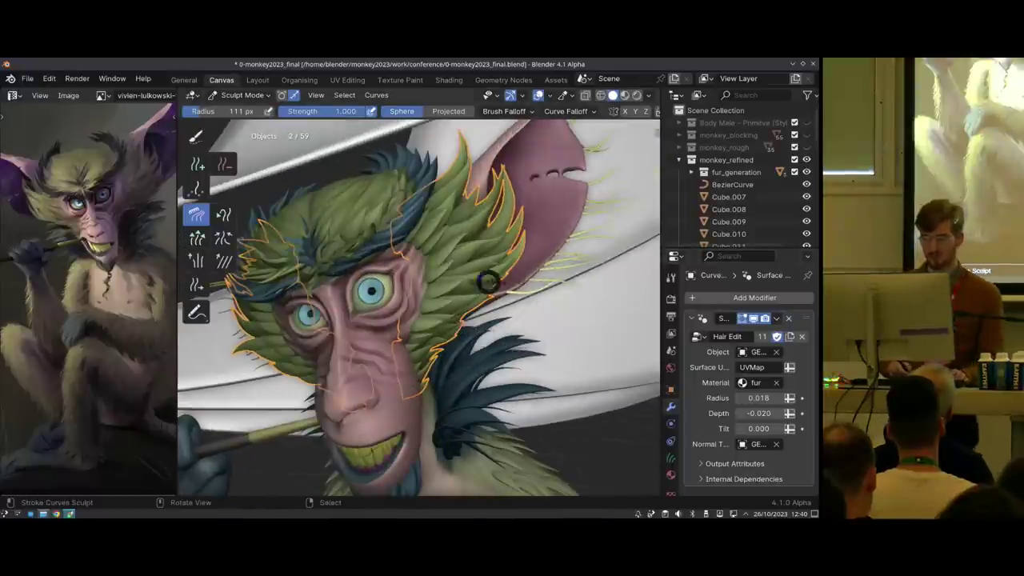
# In Object Mode, enable the outliner's viewport restriction column, then show and expand the base collection inside fur_generation
pyautogui.hotkey('ctrl', 'Tab')
pyautogui.hotkey('alt', 'a')
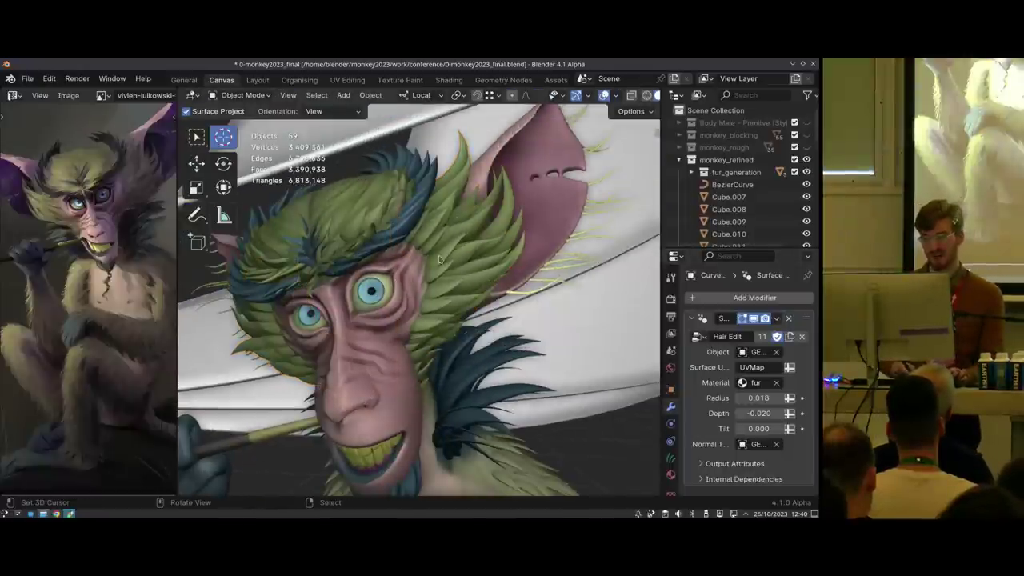
pyautogui.click(693, 172)
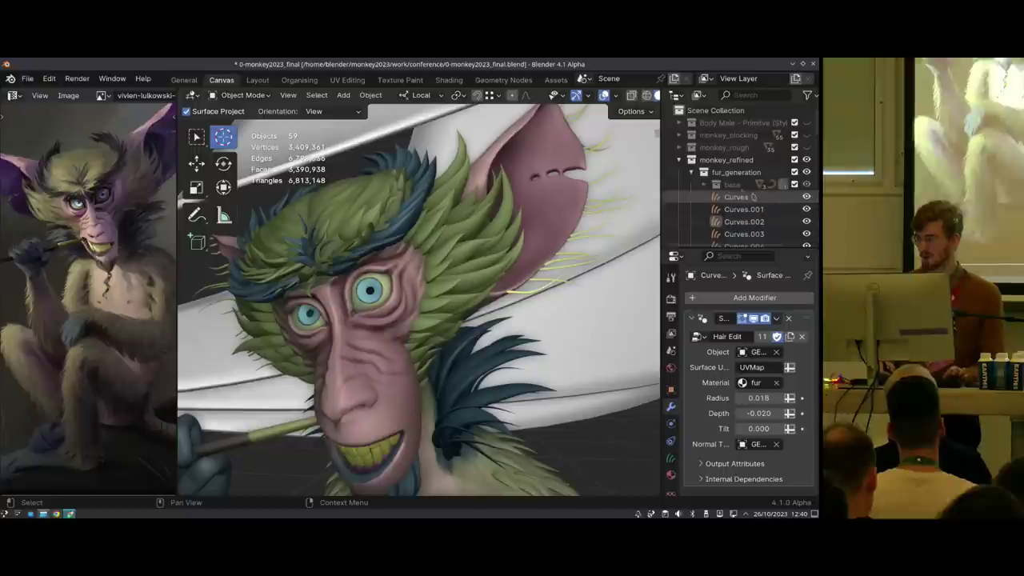
pyautogui.click(807, 96)
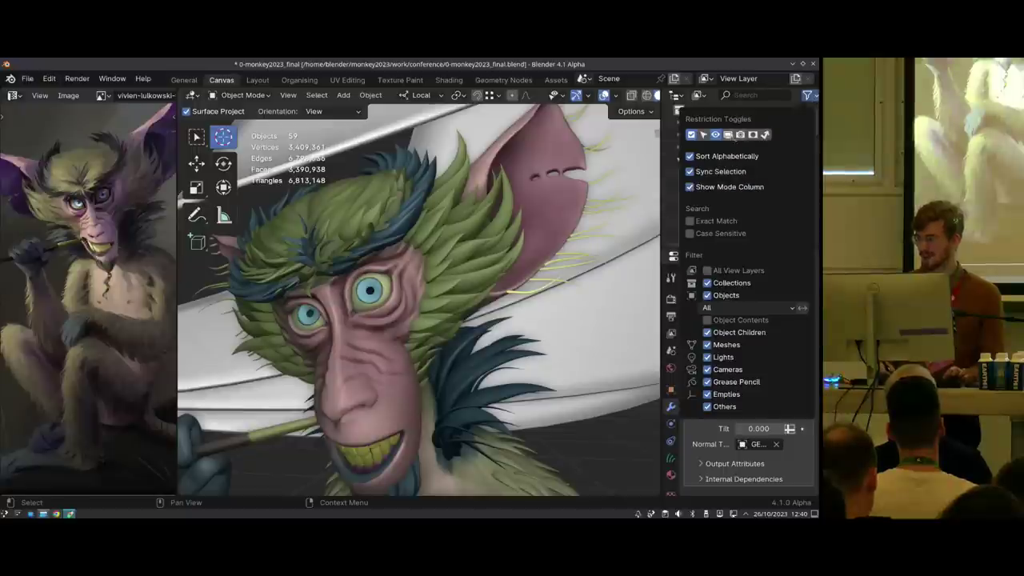
pyautogui.click(806, 184)
pyautogui.click(704, 185)
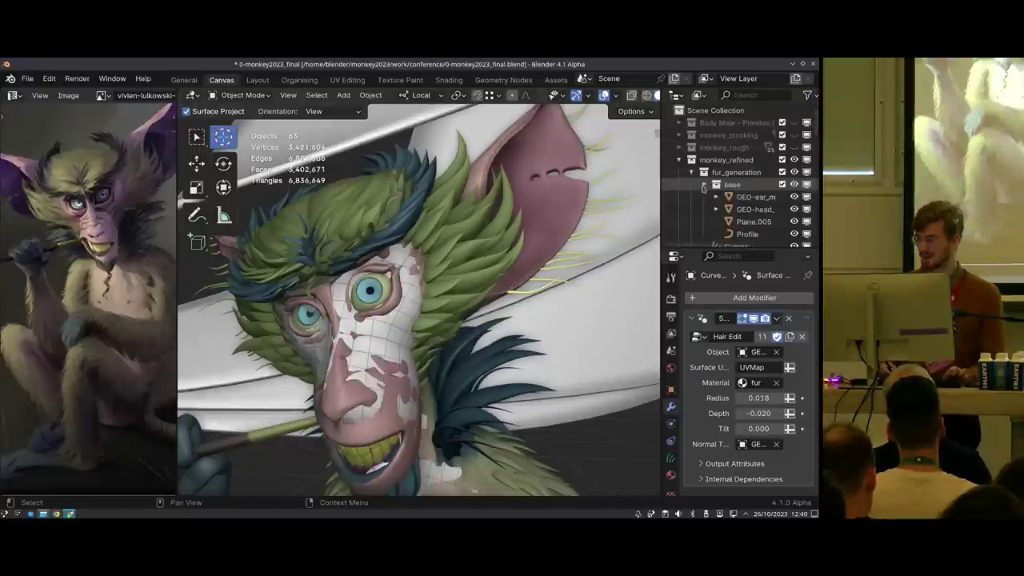
# Isolate the Profile curve from the base collection and examine its shape up close
pyautogui.click(748, 235)
pyautogui.press('KP_Decimal')
pyautogui.moveTo(472, 308); pyautogui.dragTo(457, 329, button='middle')
pyautogui.scroll(-6, 457, 329)
pyautogui.press('KP_Divide')
pyautogui.moveTo(377, 343); pyautogui.dragTo(384, 418, button='middle')
pyautogui.keyDown('ctrl'); pyautogui.moveTo(408, 275); pyautogui.dragTo(405, 339, button='middle'); pyautogui.keyUp('ctrl')
pyautogui.keyDown('shift'); pyautogui.moveTo(182, 200); pyautogui.dragTo(442, 226, button='middle'); pyautogui.keyUp('shift')
# Select the cheek fur object and examine how its clumps are built up close
pyautogui.keyDown('alt'); pyautogui.middleClick(406, 303); pyautogui.keyUp('alt')
pyautogui.keyDown('shift'); pyautogui.rightClick(442, 283); pyautogui.keyUp('shift')
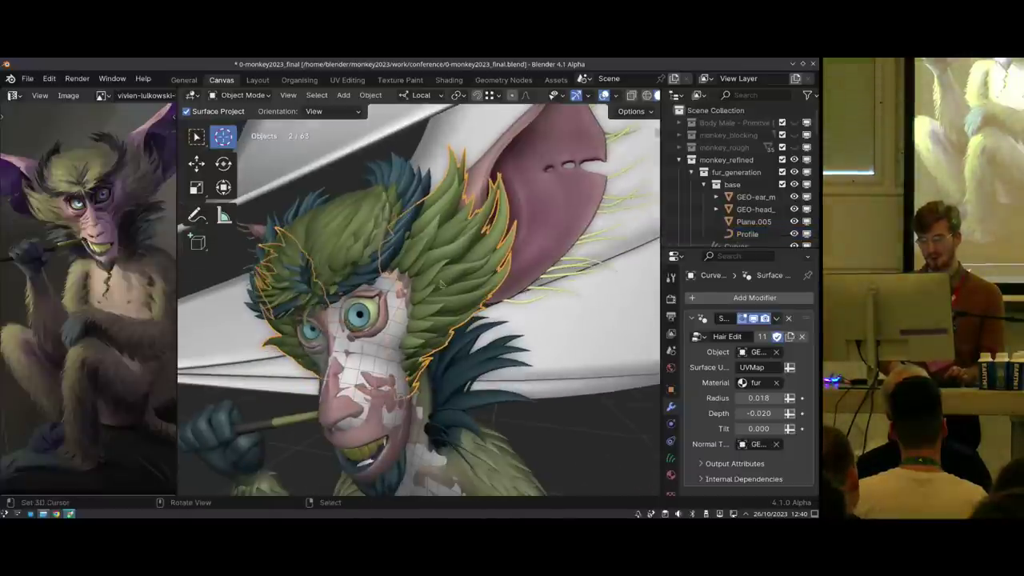
pyautogui.scroll(3, 442, 284)
pyautogui.scroll(3, 417, 274)
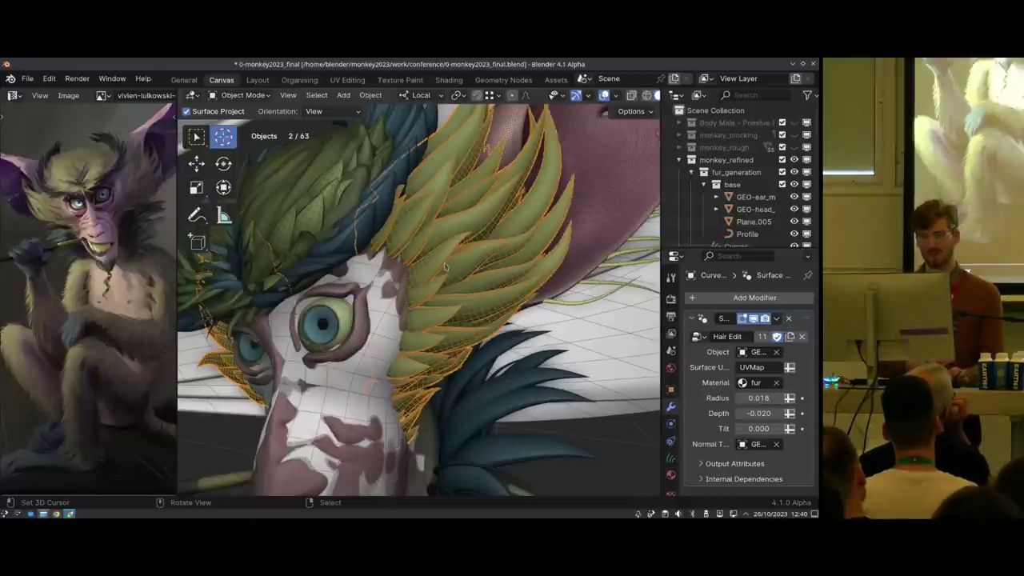
# Deselect everything and check which curve types can be added, including Empty Hair and Fur
pyautogui.hotkey('alt', 'a')
pyautogui.scroll(-3, 472, 340)
pyautogui.moveTo(472, 340); pyautogui.dragTo(436, 293, button='middle')
pyautogui.hotkey('shift', 'a')
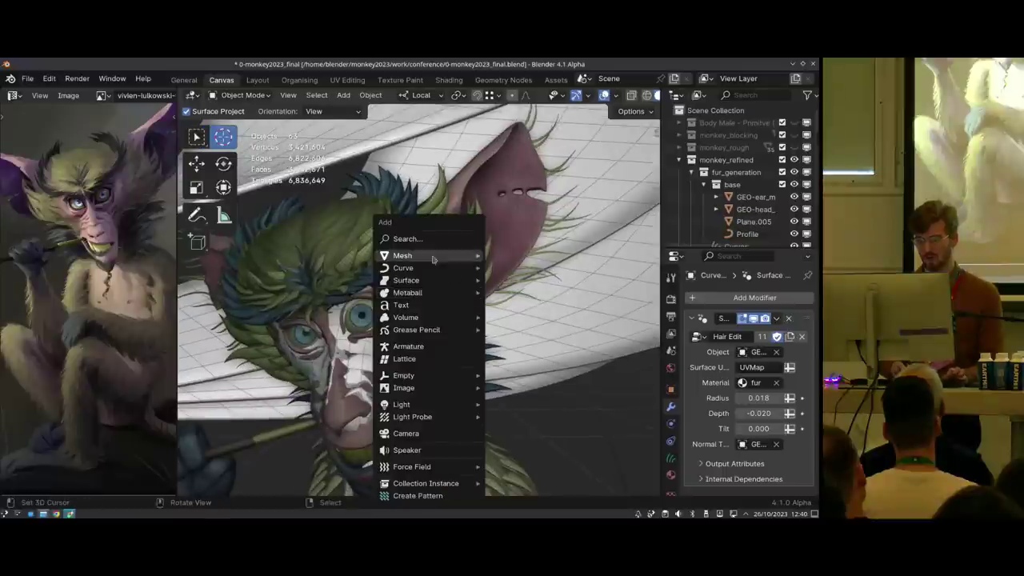
pyautogui.moveTo(420, 269)
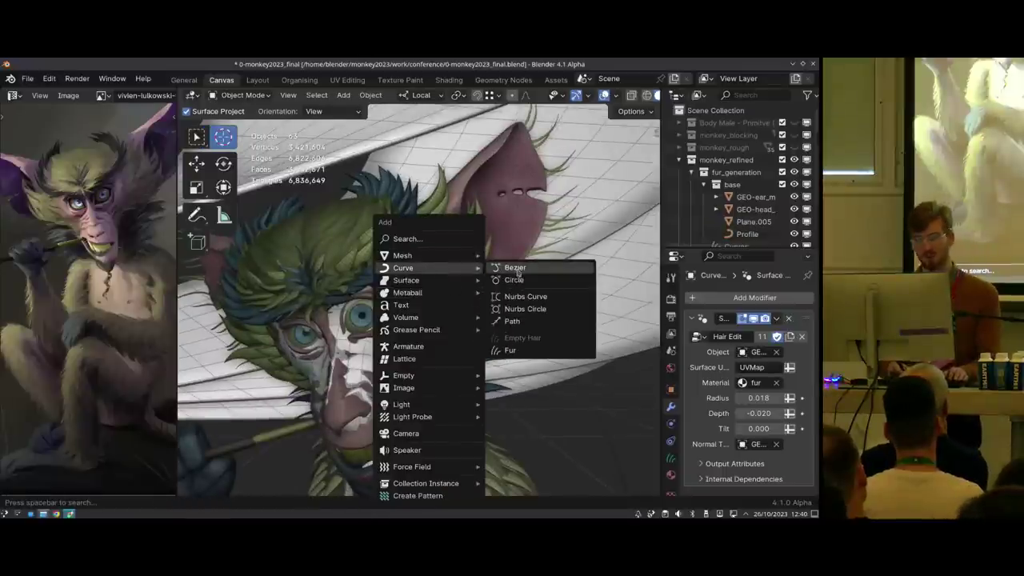
pyautogui.press('Escape')
# Reselect the cheek fur and put it into Sculpt Mode with the side of the head in close view
pyautogui.rightClick(426, 294)
pyautogui.scroll(1, 463, 308)
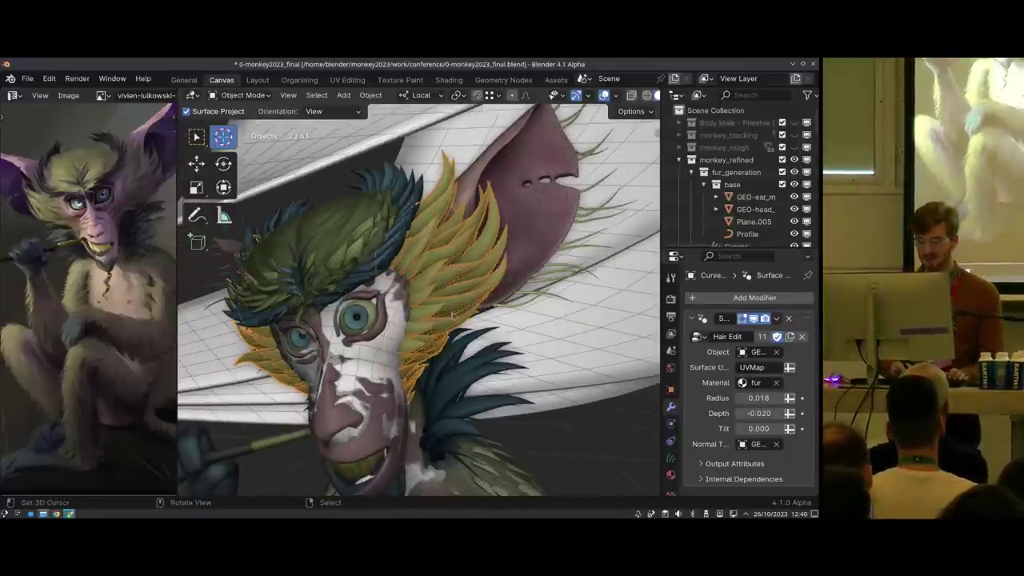
pyautogui.hotkey('ctrl', 'Tab')
pyautogui.scroll(2, 480, 298)
pyautogui.moveTo(479, 297); pyautogui.dragTo(495, 322, button='middle')
# Comb the cheek fur up and back toward the ear with the Comb brush, resizing it to 179 px
pyautogui.press('f')
pyautogui.press('f')
pyautogui.moveTo(389, 290); pyautogui.dragTo(448, 240)
pyautogui.moveTo(393, 320)
pyautogui.mouseDown()
pyautogui.moveTo(468, 256)
pyautogui.moveTo(468, 176)
pyautogui.mouseUp()
pyautogui.press('f')
pyautogui.moveTo(436, 232); pyautogui.dragTo(476, 192)
pyautogui.moveTo(400, 280); pyautogui.dragTo(366, 274, button='middle')
# Switch the cheek fur to Edit Mode and back to Sculpt Mode
pyautogui.hotkey('ctrl', 'Tab')
pyautogui.click(440, 275)
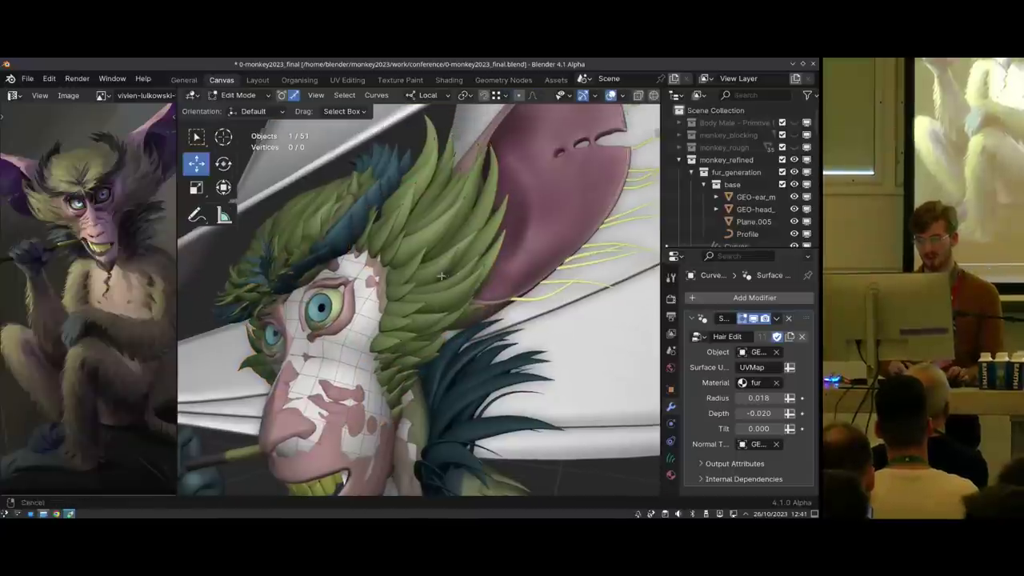
pyautogui.moveTo(441, 276); pyautogui.dragTo(440, 280, button='middle')
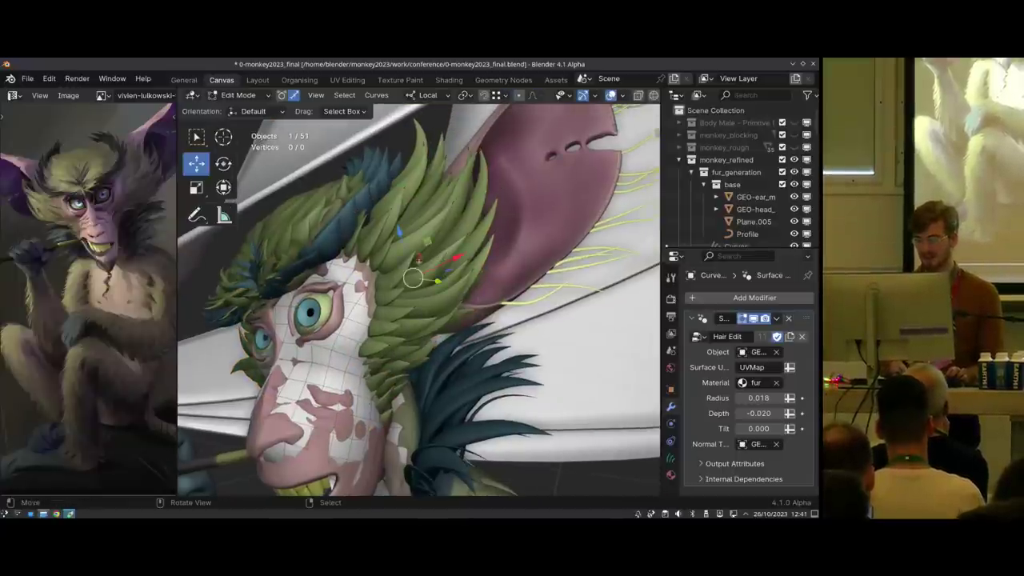
pyautogui.press('Tab')
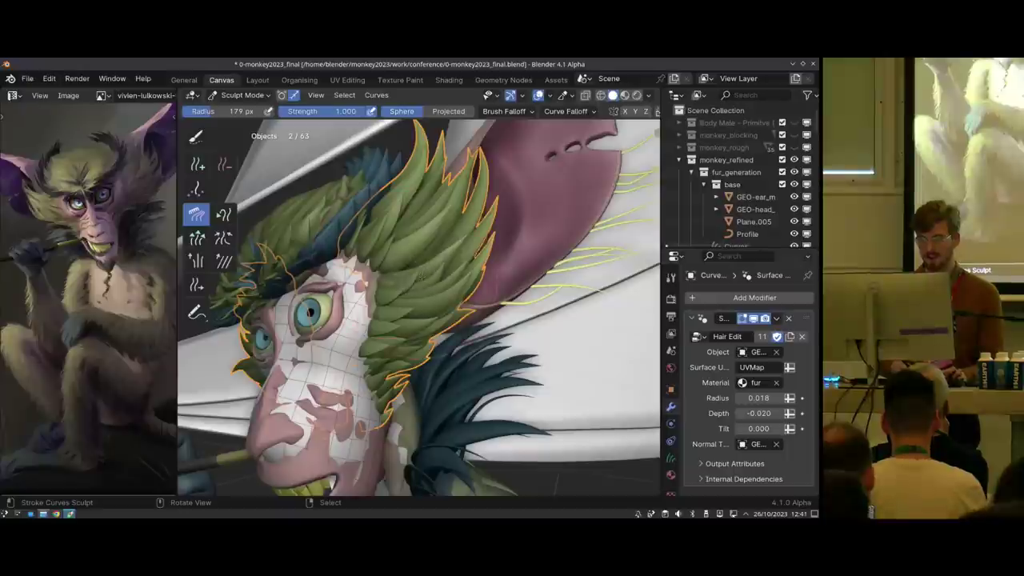
# Resize the Comb brush, then choose the Snake Hook brush and set its radius to 72 px
pyautogui.moveTo(400, 280)
pyautogui.mouseDown(button='middle')
pyautogui.moveTo(444, 281)
pyautogui.moveTo(472, 268)
pyautogui.mouseUp(button='middle')
pyautogui.press('f')
pyautogui.click(436, 281)
pyautogui.click(224, 215)
pyautogui.press('f')
pyautogui.click(428, 268)
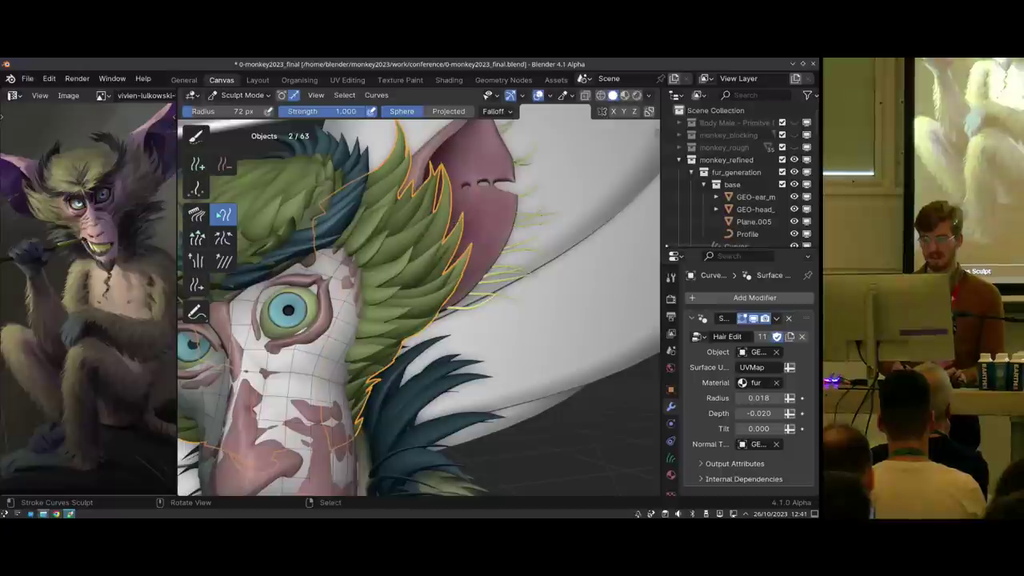
# Choose the Grow/Shrink brush and view the cheek fur from the side
pyautogui.click(197, 238)
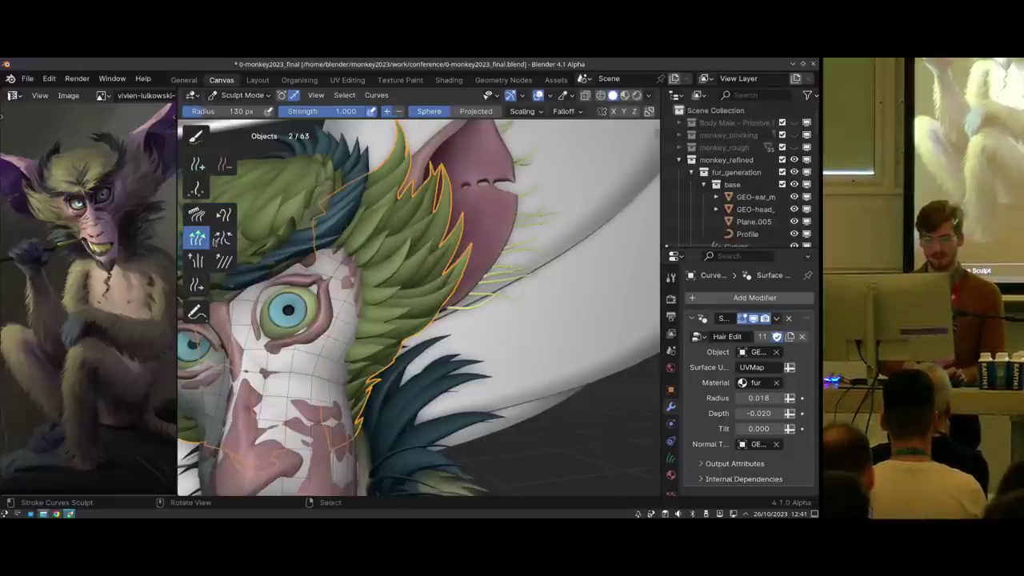
pyautogui.moveTo(416, 280); pyautogui.dragTo(441, 344, button='middle')
pyautogui.moveTo(449, 313); pyautogui.dragTo(360, 304, button='middle')
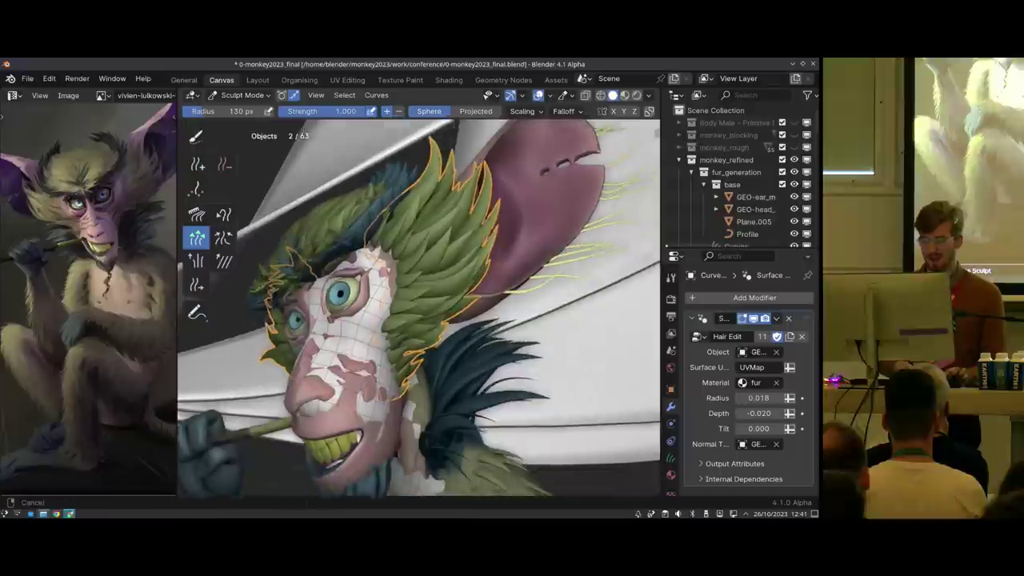
pyautogui.moveTo(484, 320); pyautogui.dragTo(496, 323, button='middle')
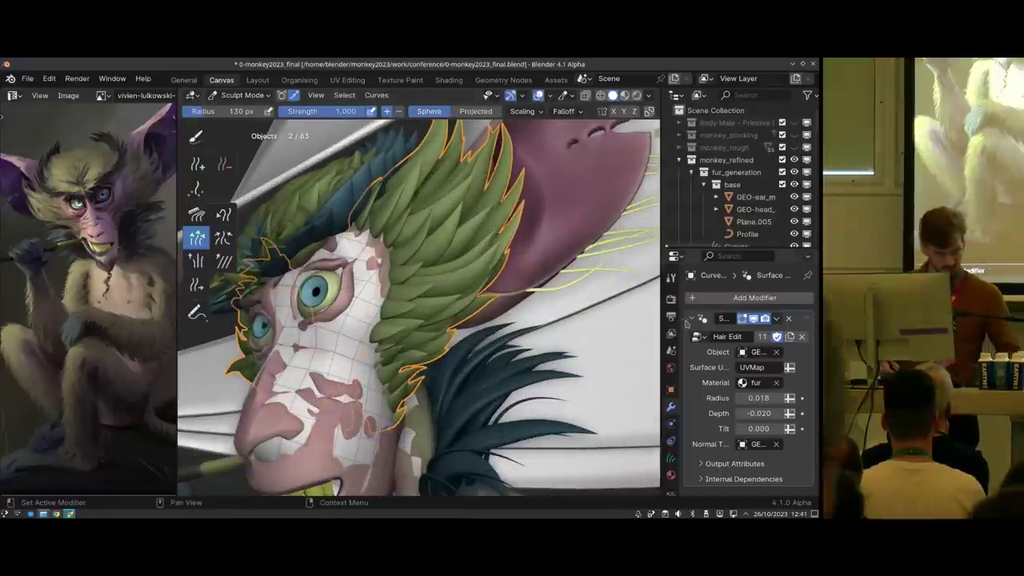
# Enter Edit Mode on the cheek fur, turn on X-Ray and set its value to 0.850
pyautogui.hotkey('ctrl', 'Tab')
pyautogui.click(503, 244)
pyautogui.press('z')
pyautogui.click(431, 316)
pyautogui.click(624, 96)
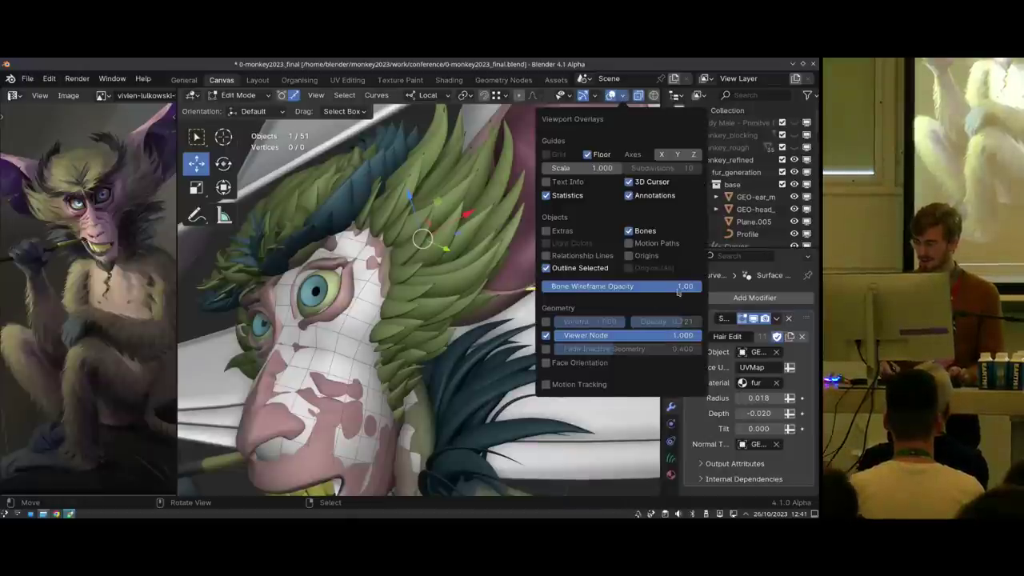
pyautogui.moveTo(647, 95); pyautogui.dragTo(595, 95, button='middle')
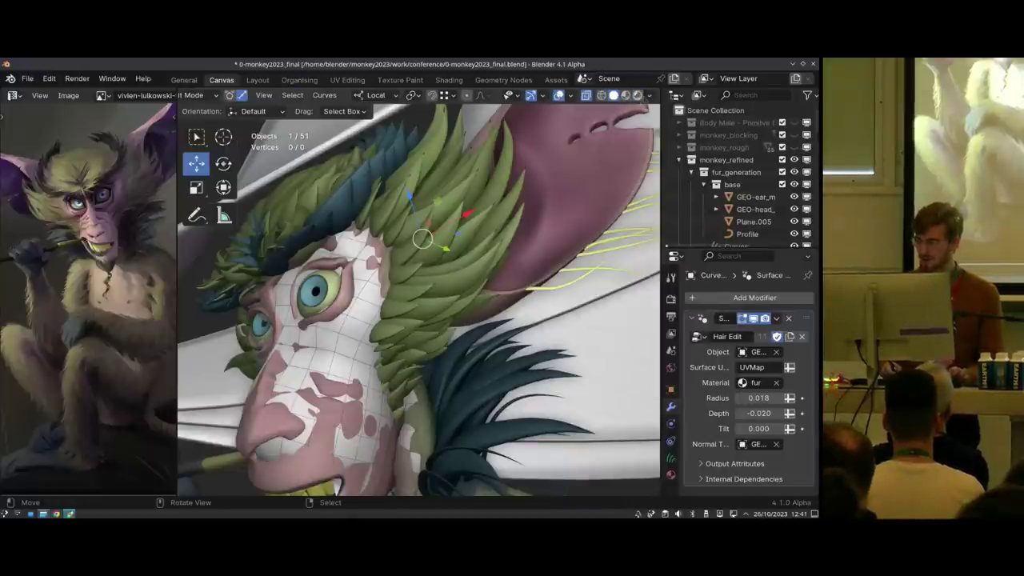
pyautogui.click(650, 96)
pyautogui.moveTo(672, 377); pyautogui.dragTo(596, 378)
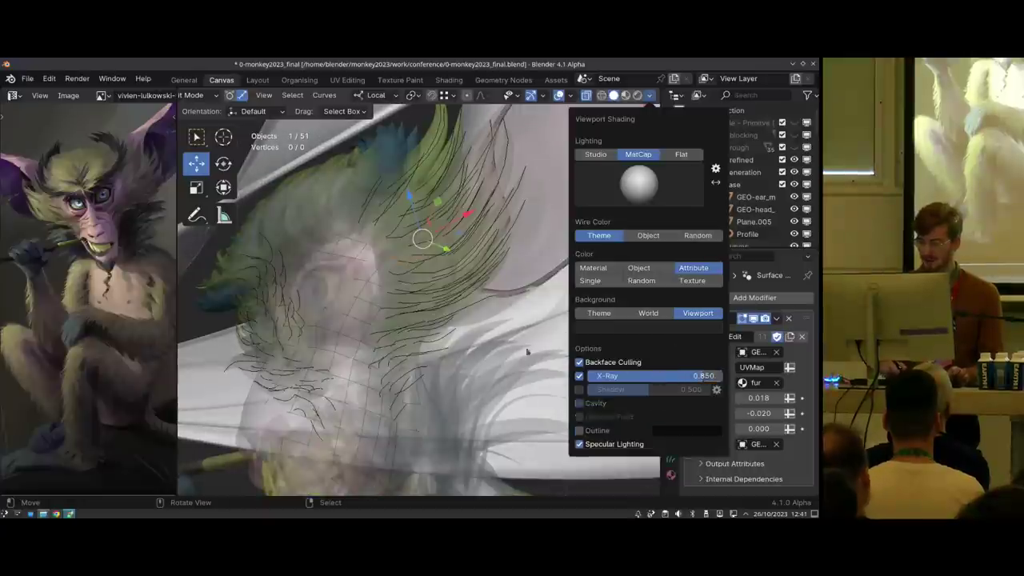
pyautogui.click(650, 96)
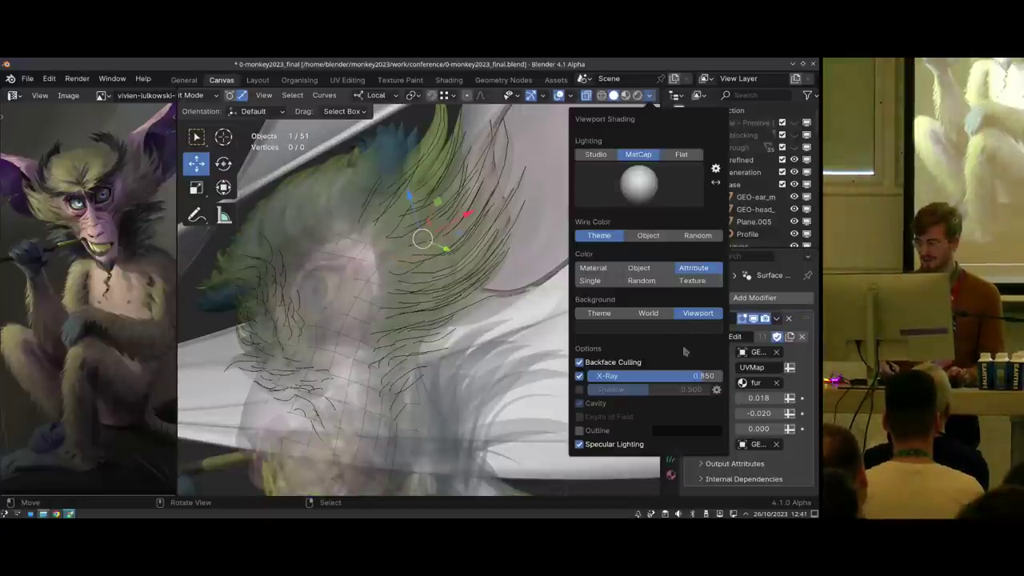
# Raise the viewport's X-Ray value and return the cheek fur to Object Mode
pyautogui.moveTo(709, 376); pyautogui.dragTo(726, 376)
pyautogui.moveTo(472, 288)
pyautogui.mouseDown(button='middle')
pyautogui.moveTo(408, 268)
pyautogui.moveTo(348, 274)
pyautogui.moveTo(416, 264)
pyautogui.mouseUp(button='middle')
pyautogui.scroll(-2, 417, 264)
pyautogui.press('Tab')
# Select the monkey's high-resolution head and body mesh and isolate it in local view
pyautogui.hotkey('alt', 'a')
pyautogui.rightClick(420, 308)
pyautogui.keyDown('shift'); pyautogui.moveTo(419, 308); pyautogui.dragTo(451, 239, button='middle'); pyautogui.keyUp('shift')
pyautogui.scroll(-1, 430, 254)
pyautogui.keyDown('shift'); pyautogui.click(464, 227); pyautogui.keyUp('shift')
pyautogui.moveTo(405, 272); pyautogui.dragTo(426, 271, button='middle')
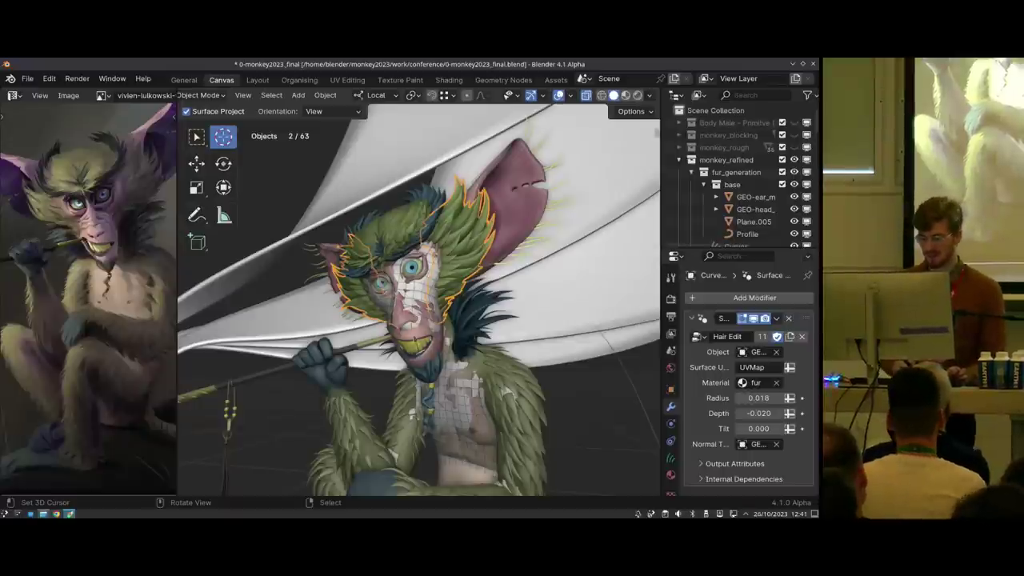
pyautogui.click(416, 341)
pyautogui.press('KP_Divide')
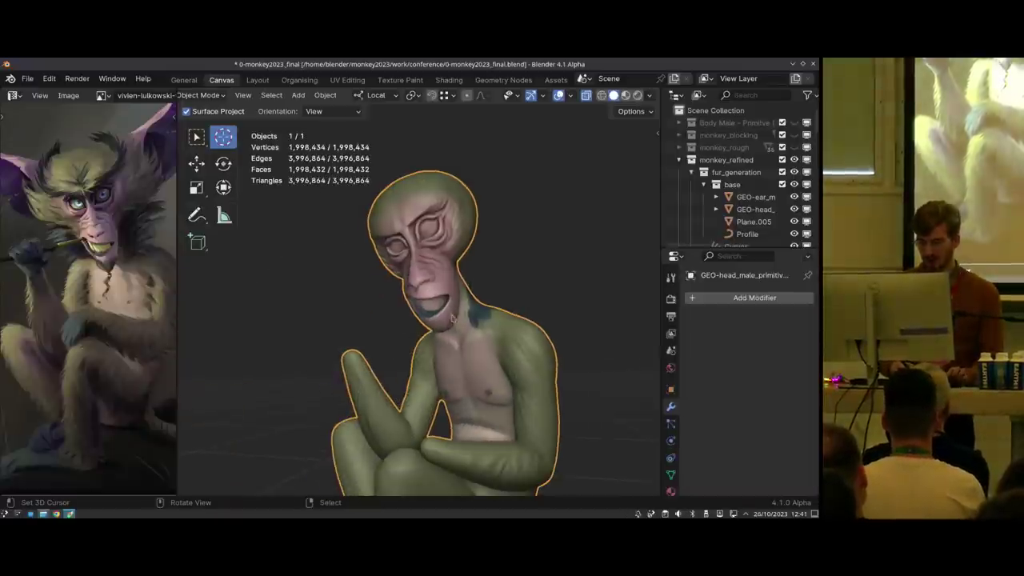
# Set the body mesh's remesh mode to Quad and widen the properties area
pyautogui.click(671, 475)
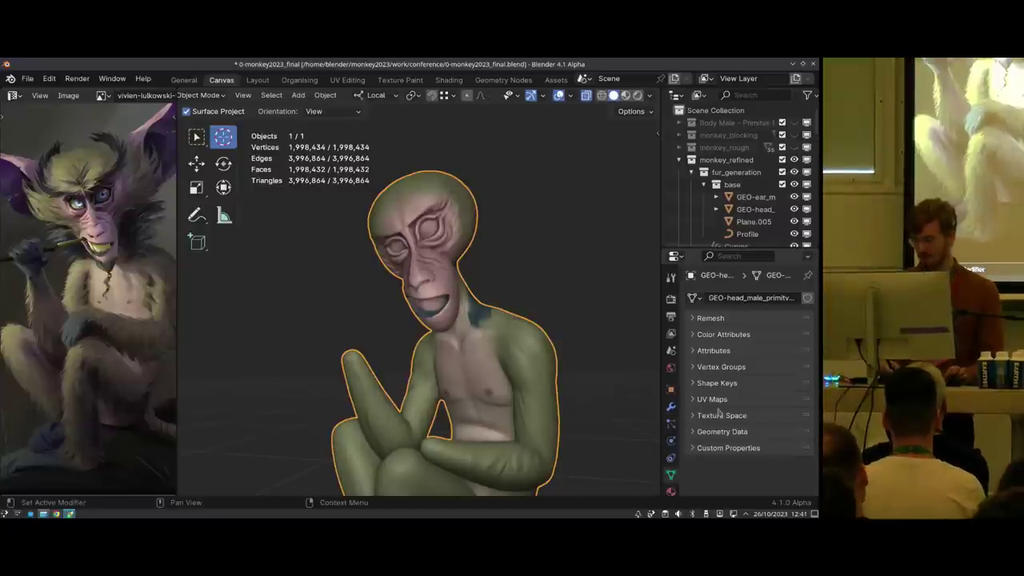
pyautogui.click(709, 317)
pyautogui.click(789, 336)
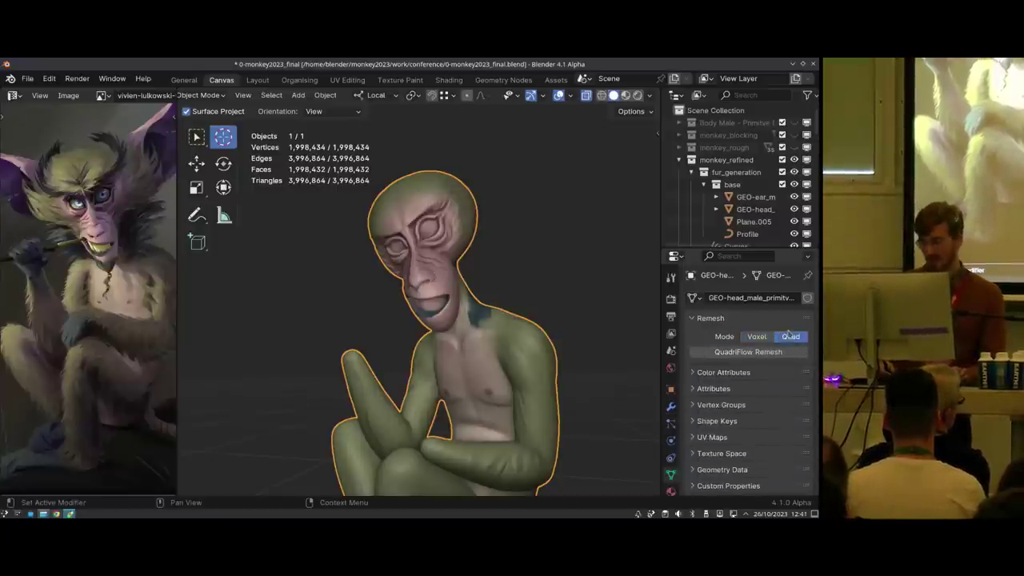
pyautogui.moveTo(661, 318); pyautogui.dragTo(644, 319)
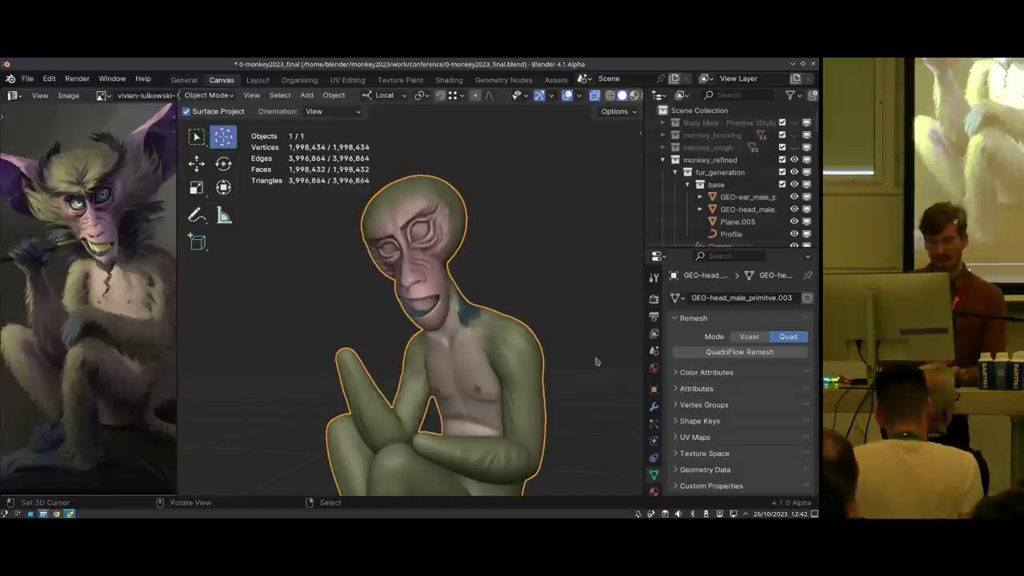
# Try a QuadriFlow Remesh on the body with Use Mesh Symmetry off and 4000 faces
pyautogui.click(770, 353)
pyautogui.moveTo(722, 359); pyautogui.dragTo(544, 276)
pyautogui.click(525, 288)
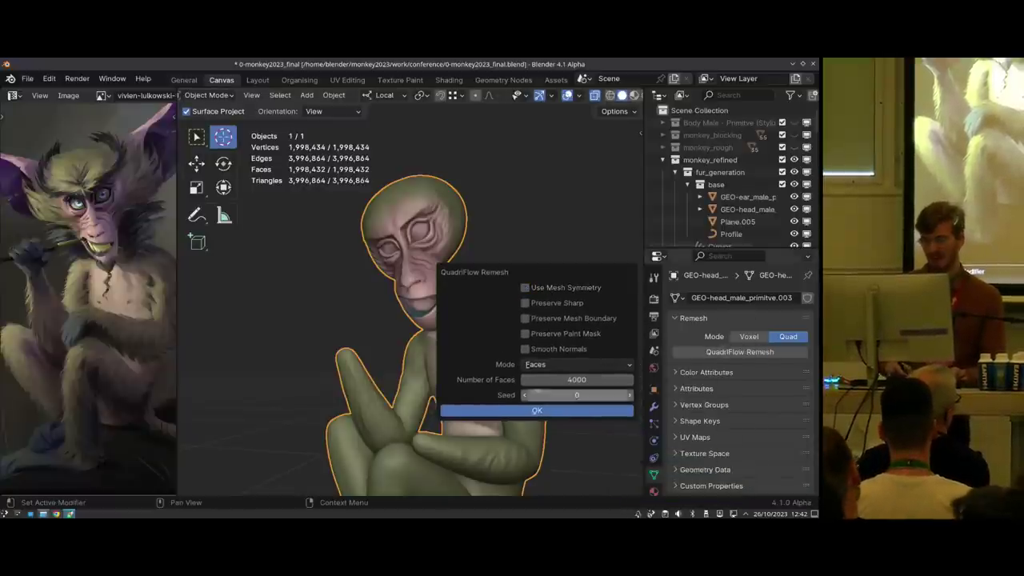
pyautogui.click(537, 411)
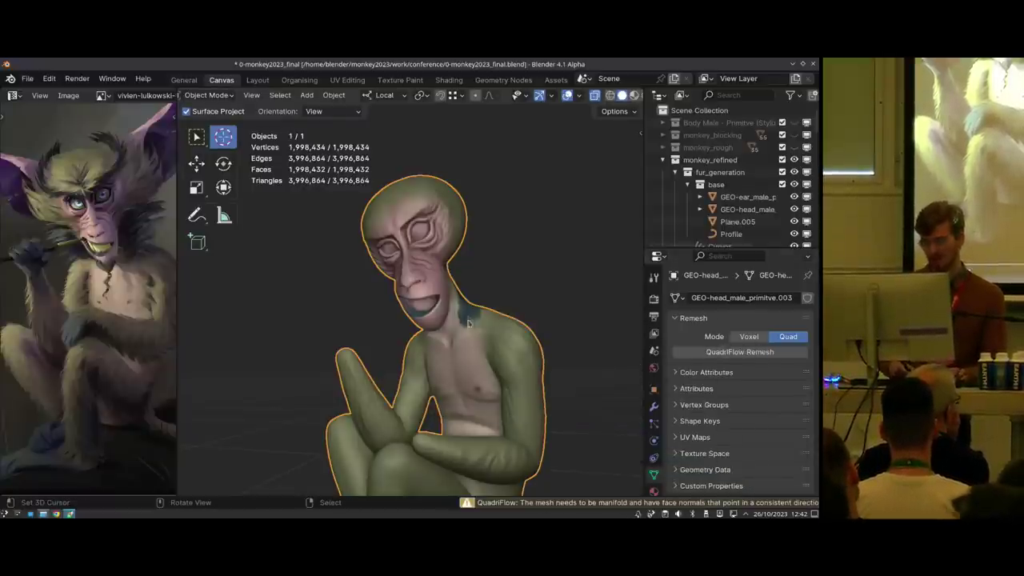
# Duplicate the body mesh in place and isolate the copy in local view
pyautogui.keyDown('shift'); pyautogui.moveTo(469, 340); pyautogui.dragTo(472, 322, button='middle'); pyautogui.keyUp('shift')
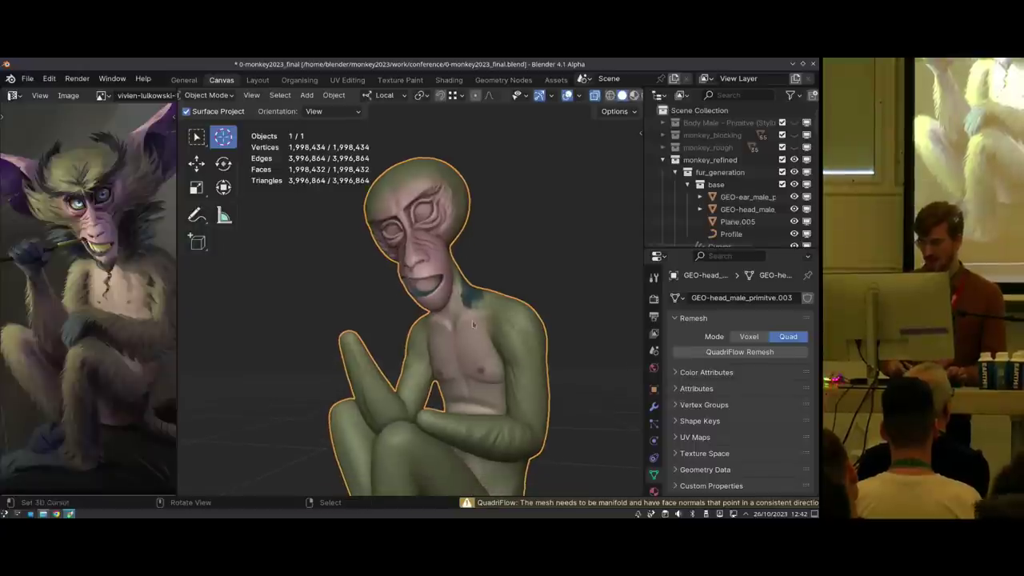
pyautogui.hotkey('shift', 'd')
pyautogui.rightClick(520, 216)
pyautogui.press('/')
pyautogui.press('/')
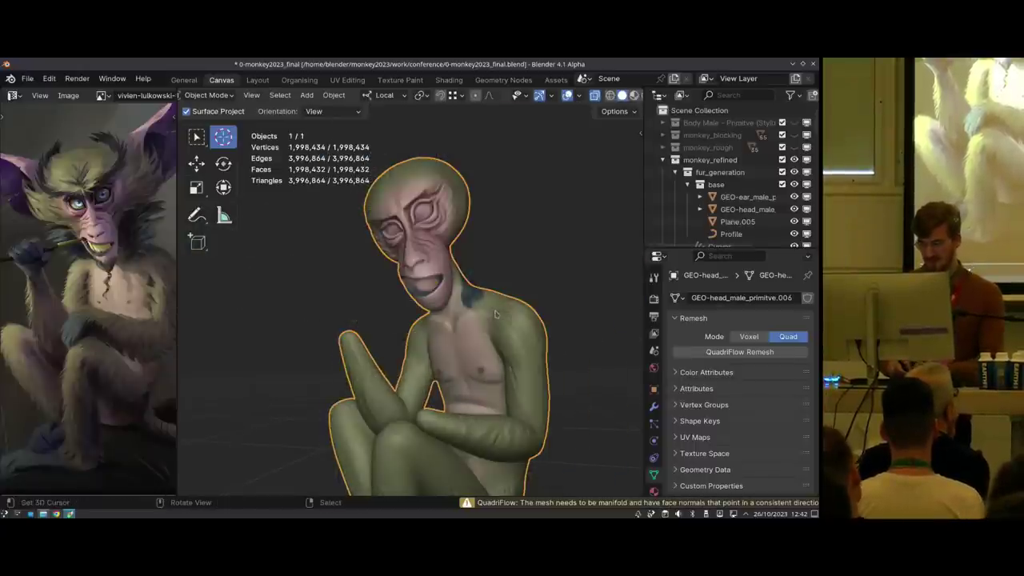
# Enter Sculpt Mode on the body copy and set a coarser voxel size for remeshing
pyautogui.hotkey('ctrl', 'Tab')
pyautogui.click(455, 350)
pyautogui.press('r')
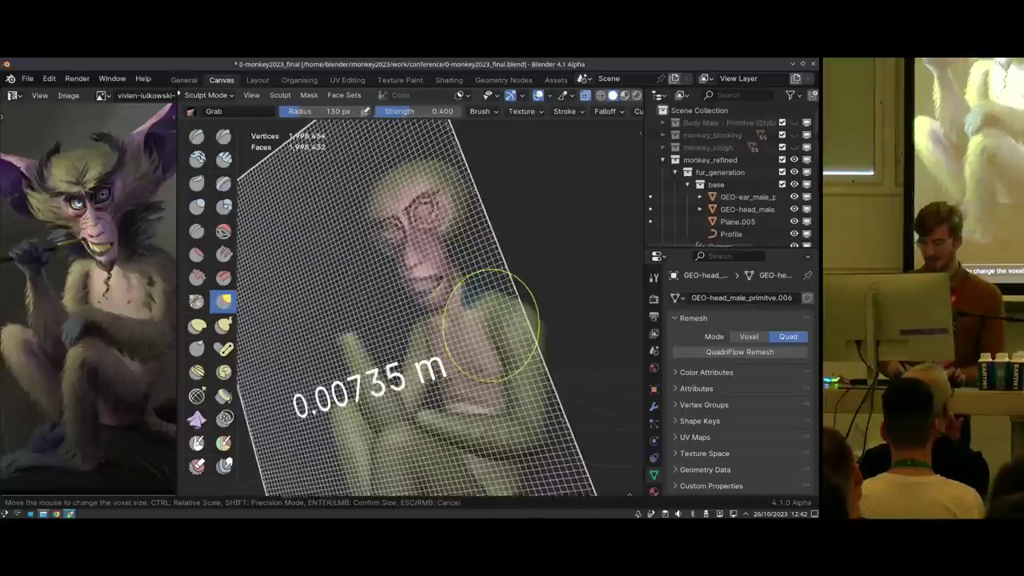
pyautogui.click(491, 333)
# Voxel-remesh the body copy and toggle the wireframe display to check the density
pyautogui.scroll(-6, 576, 112)
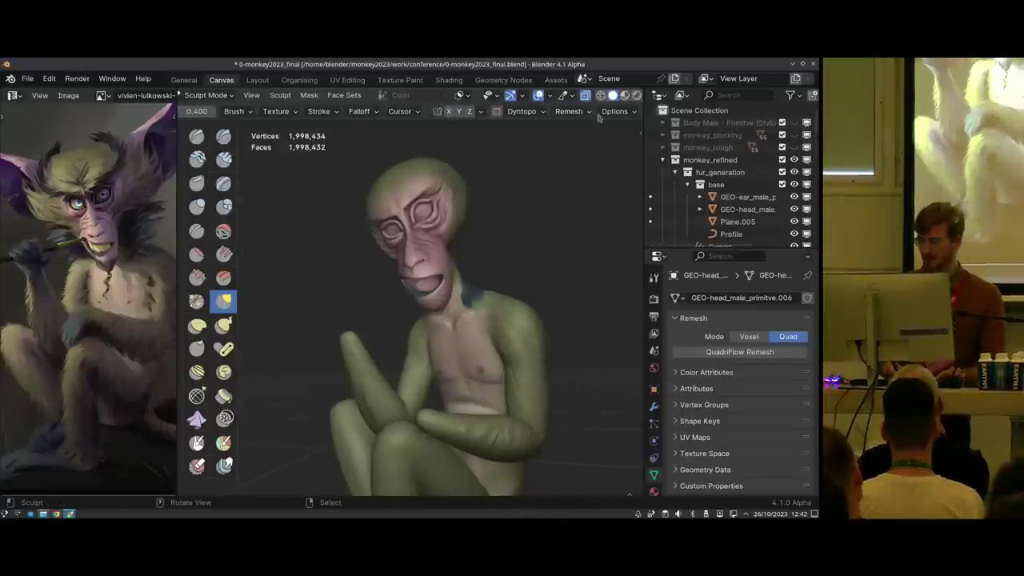
pyautogui.click(569, 112)
pyautogui.moveTo(432, 297)
pyautogui.mouseDown(button='middle')
pyautogui.moveTo(484, 295)
pyautogui.moveTo(430, 308)
pyautogui.moveTo(447, 295)
pyautogui.moveTo(484, 305)
pyautogui.mouseUp(button='middle')
pyautogui.hotkey('ctrl', 'r')
pyautogui.hotkey('shift', 'z')
pyautogui.hotkey('shift', 'z')
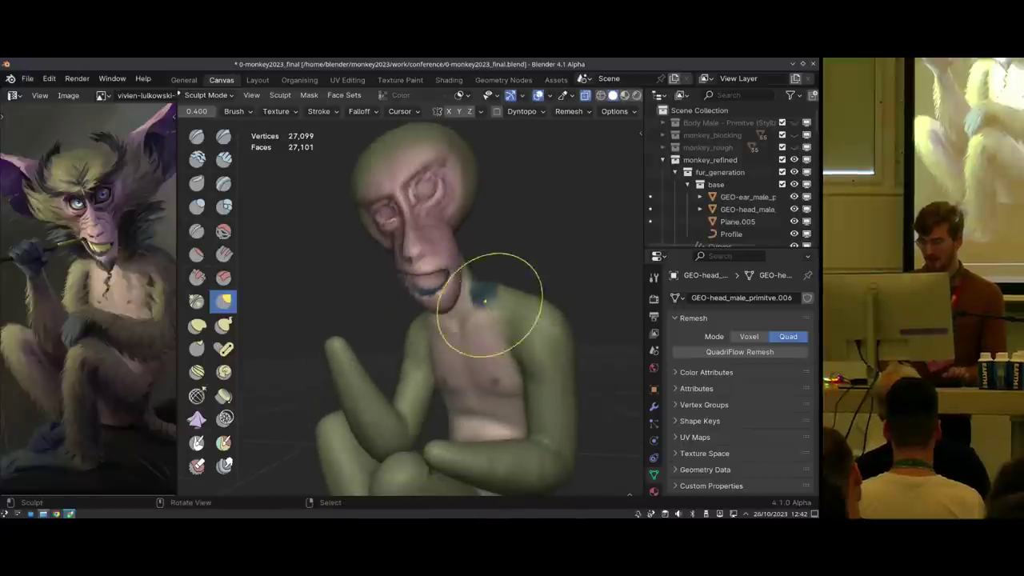
# Return the body copy to Object Mode and run QuadriFlow Remesh on it
pyautogui.hotkey('ctrl', 'Tab')
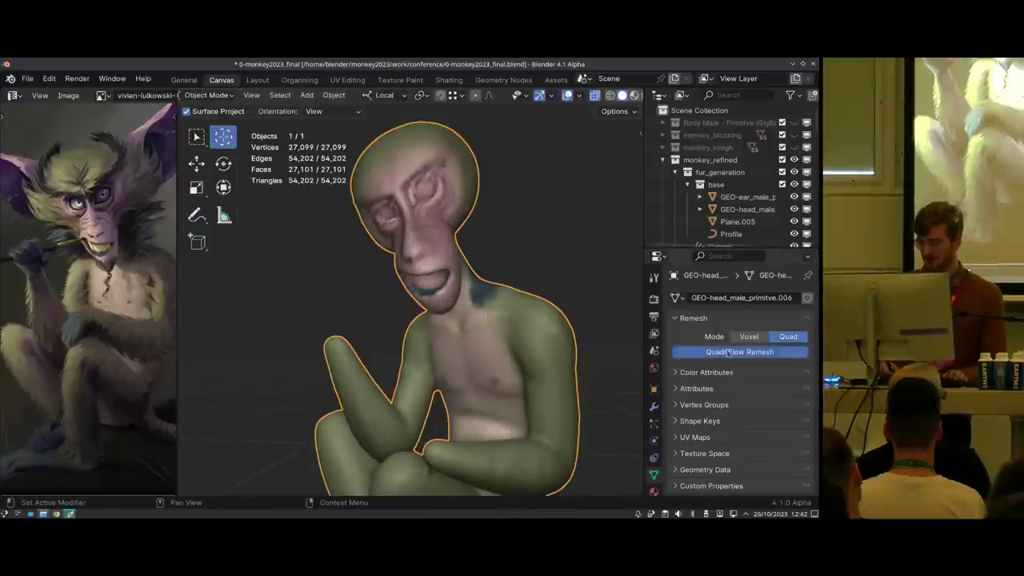
pyautogui.click(724, 353)
pyautogui.click(706, 497)
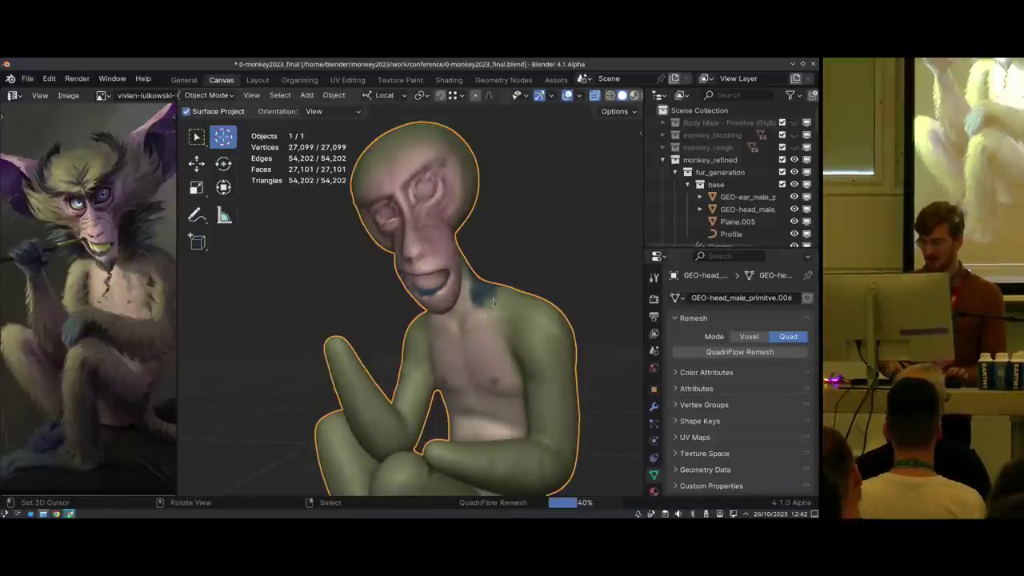
# Examine the quad topology of the remeshed body from several angles and in Edit Mode
pyautogui.scroll(-3, 493, 303)
pyautogui.moveTo(493, 303); pyautogui.dragTo(532, 299, button='middle')
pyautogui.hotkey('shift', 'z')
pyautogui.keyDown('shift'); pyautogui.moveTo(420, 279); pyautogui.dragTo(442, 301, button='middle'); pyautogui.keyUp('shift')
pyautogui.moveTo(456, 236); pyautogui.dragTo(463, 214, button='middle')
pyautogui.moveTo(448, 261); pyautogui.dragTo(403, 332, button='middle')
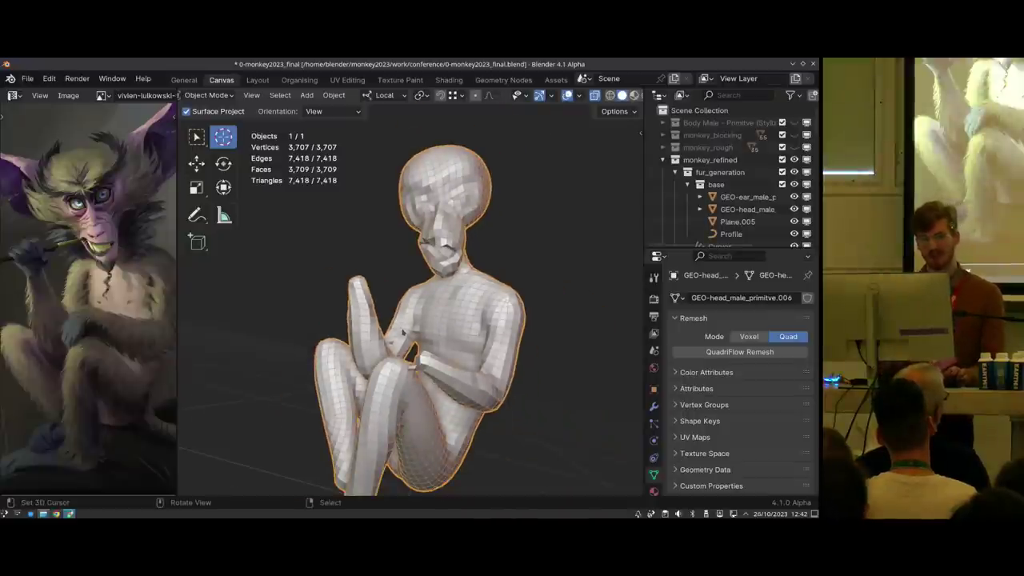
pyautogui.moveTo(480, 311)
pyautogui.mouseDown(button='middle')
pyautogui.moveTo(456, 298)
pyautogui.moveTo(485, 296)
pyautogui.mouseUp(button='middle')
pyautogui.press('Tab')
pyautogui.press('2')
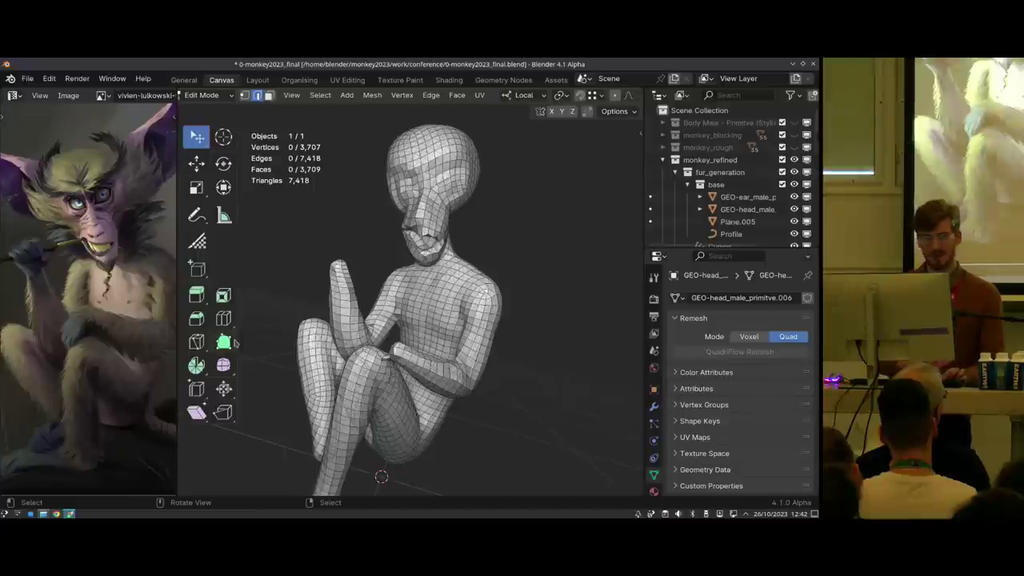
pyautogui.press('Tab')
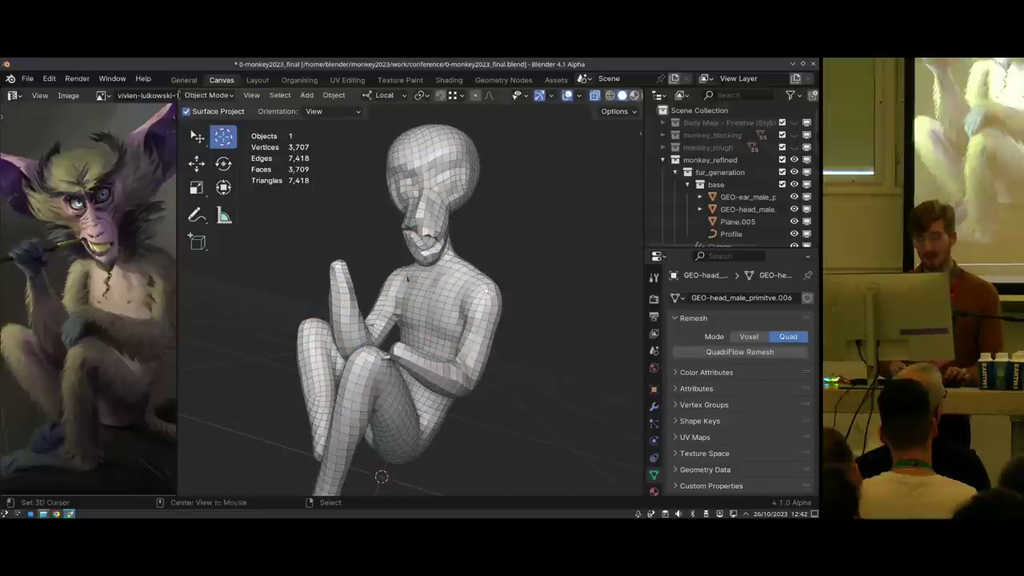
# Delete the remeshed body copy and leave local view
pyautogui.click(446, 304)
pyautogui.press('Delete')
pyautogui.press('KP_Divide')
# Select the prepared low-resolution head and body base mesh and isolate it in local view
pyautogui.moveTo(441, 266)
pyautogui.mouseDown(button='middle')
pyautogui.moveTo(432, 248)
pyautogui.moveTo(444, 212)
pyautogui.moveTo(446, 264)
pyautogui.mouseUp(button='middle')
pyautogui.scroll(2, 443, 232)
pyautogui.rightClick(443, 232)
pyautogui.moveTo(472, 226); pyautogui.dragTo(506, 243, button='middle')
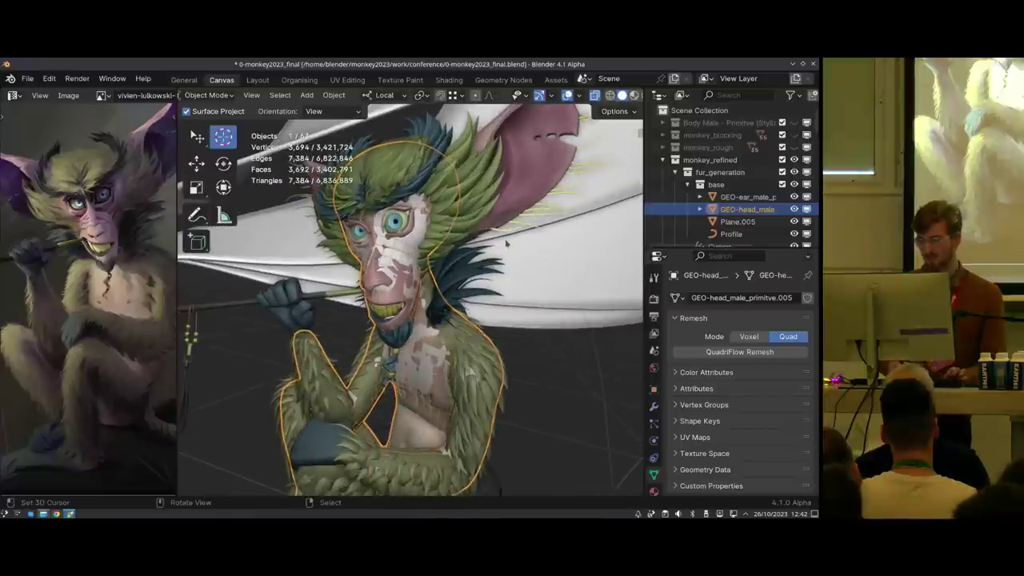
pyautogui.press('KP_Divide')
# Add an Empty Hair curves object to the low-resolution mesh and enter Sculpt Mode on it
pyautogui.hotkey('shift', 'a')
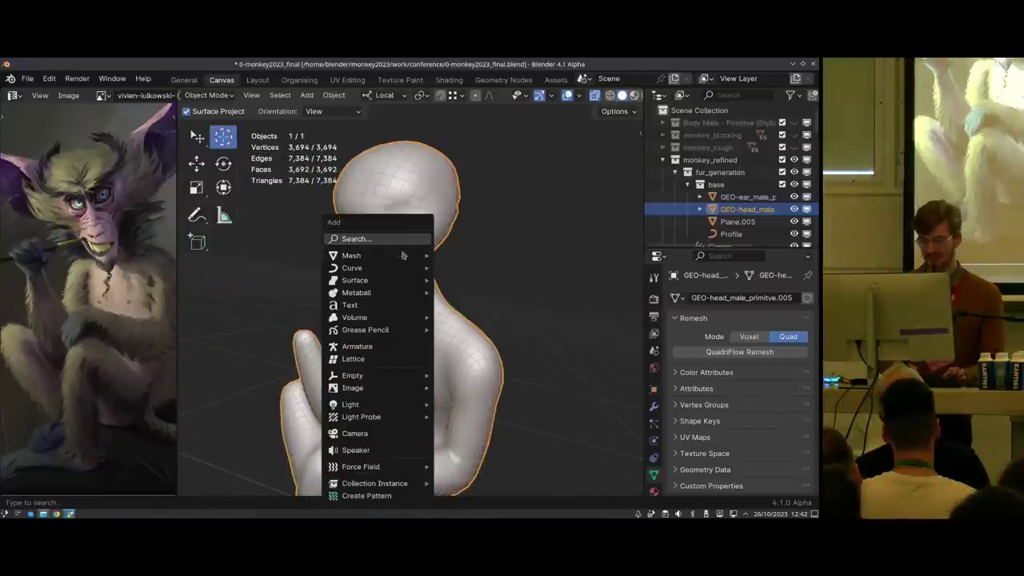
pyautogui.moveTo(376, 268)
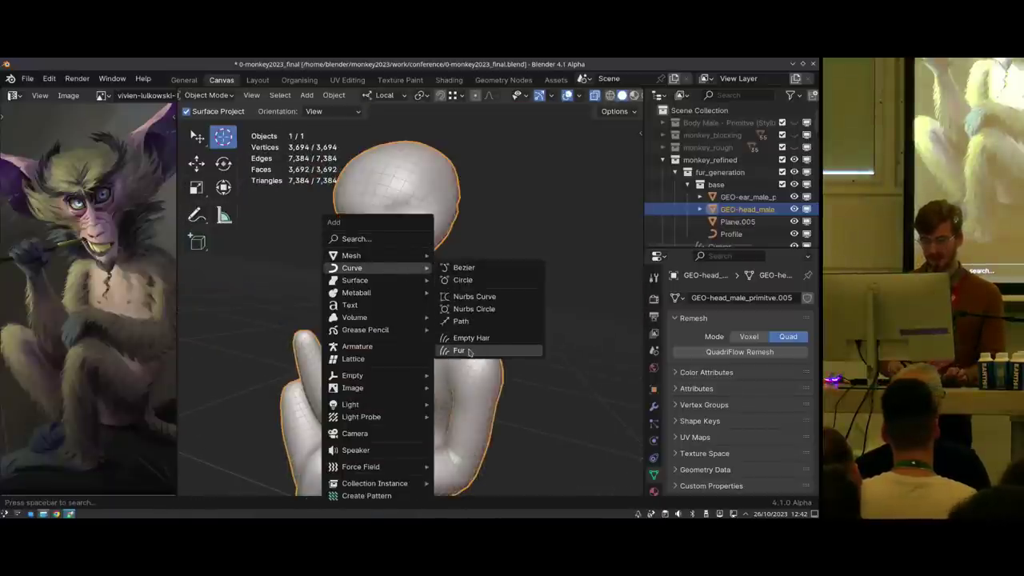
pyautogui.click(475, 337)
pyautogui.moveTo(475, 336); pyautogui.dragTo(419, 232, button='middle')
pyautogui.hotkey('ctrl', 'Tab')
pyautogui.click(395, 307)
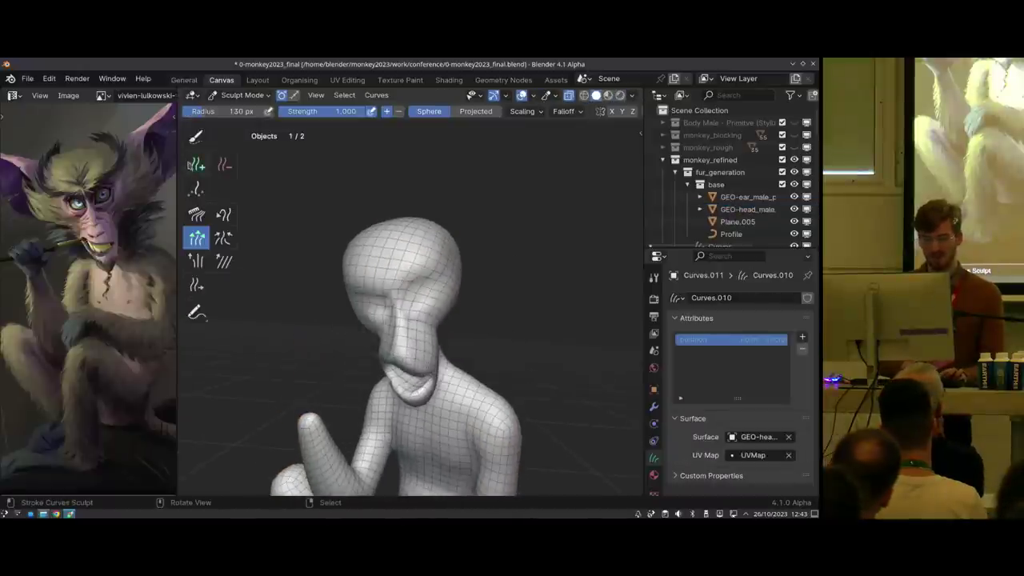
# Choose the Density brush with a 79 px radius and add hairs along the side of the head
pyautogui.click(197, 187)
pyautogui.scroll(3, 424, 263)
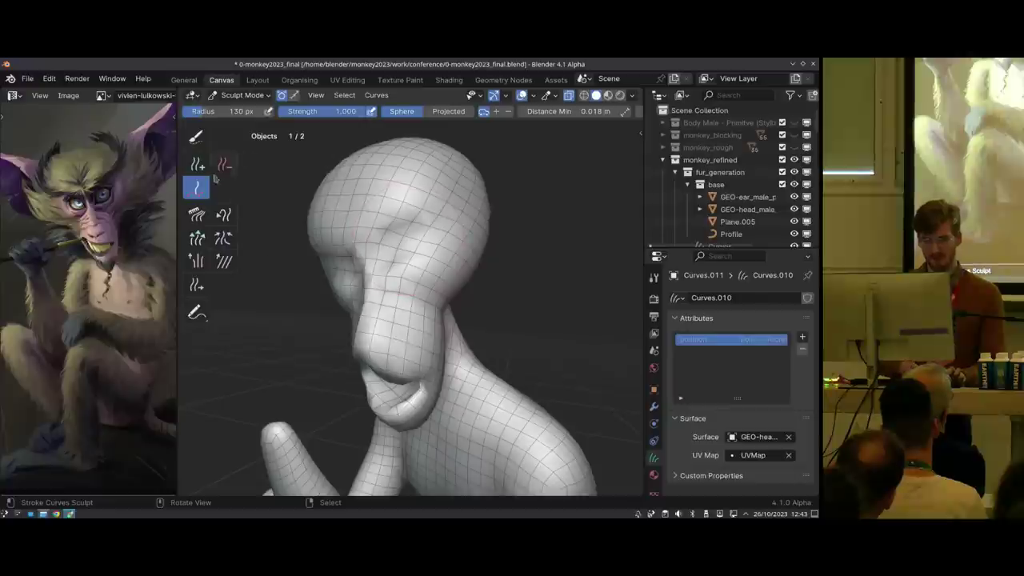
pyautogui.press('r')
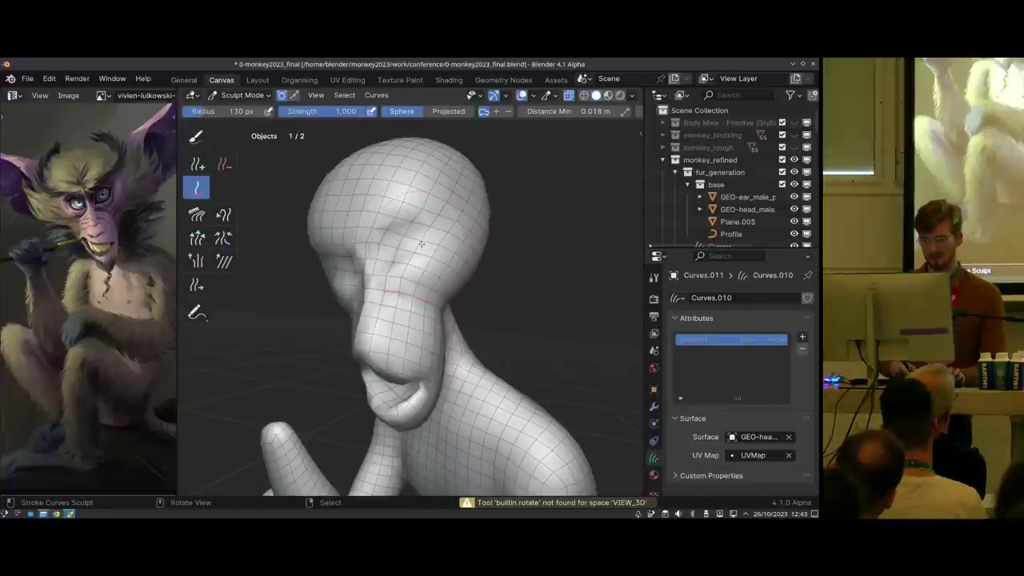
pyautogui.press('f')
pyautogui.click(343, 236)
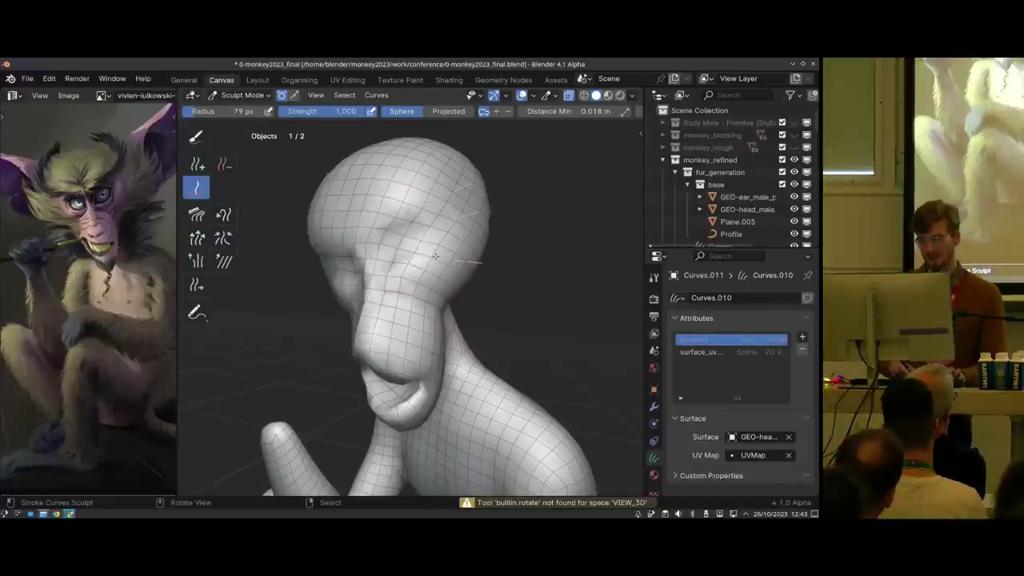
pyautogui.moveTo(439, 202); pyautogui.dragTo(404, 173, button='middle')
pyautogui.moveTo(412, 242)
pyautogui.mouseDown(button='middle')
pyautogui.moveTo(468, 242)
pyautogui.moveTo(477, 232)
pyautogui.moveTo(468, 285)
pyautogui.mouseUp(button='middle')
# Comb the new hairs upward using the Comb brush with a 225 px radius
pyautogui.click(196, 214)
pyautogui.press('f')
pyautogui.click(487, 288)
pyautogui.moveTo(486, 289); pyautogui.dragTo(510, 228)
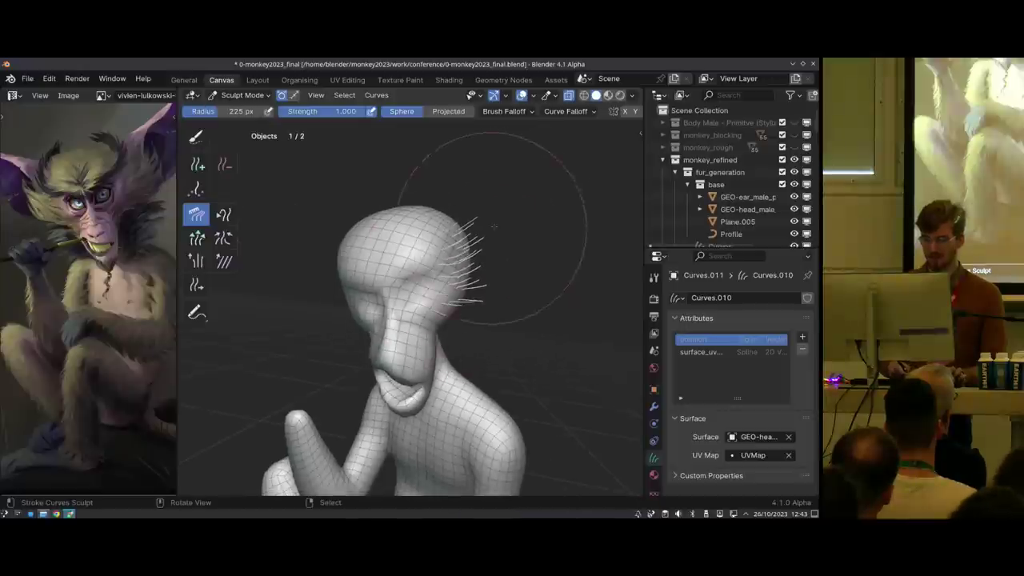
# Delete the test hair curves, leave local view and undo back to the cheek fur selection
pyautogui.hotkey('ctrl', 'Tab')
pyautogui.press('Delete')
pyautogui.press('/')
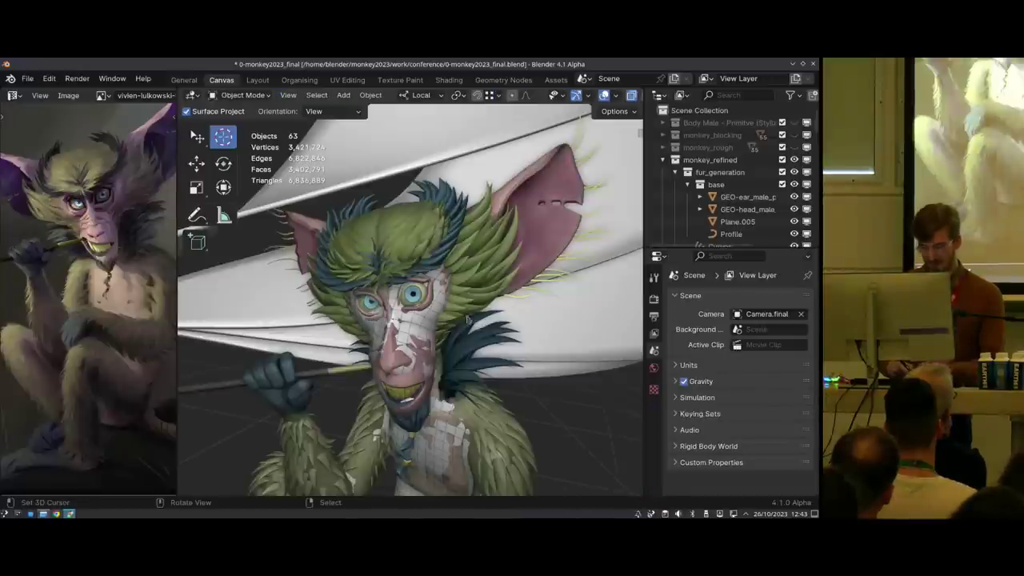
pyautogui.hotkey('ctrl', 'z')
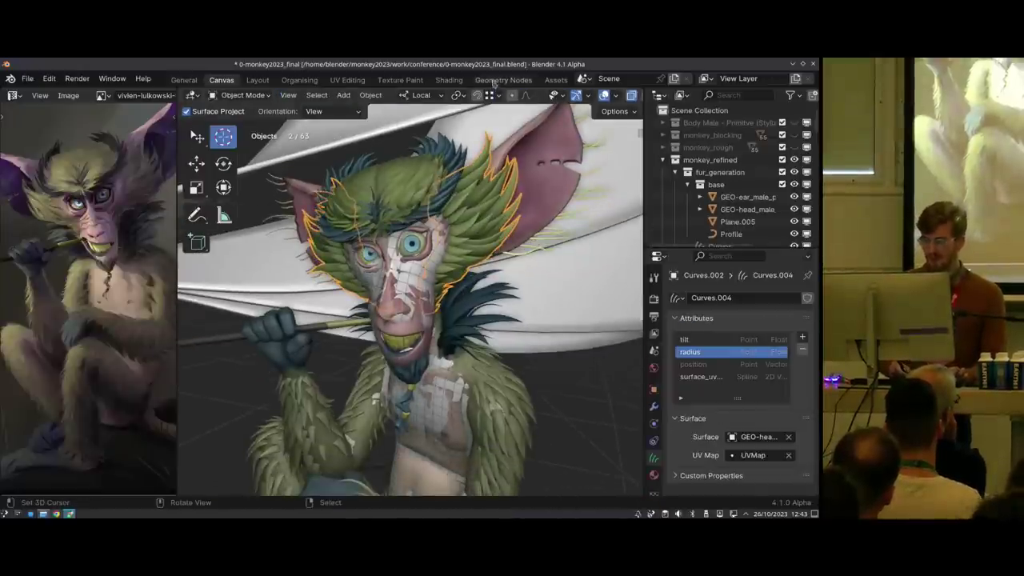
# Examine the cheek fur's Hair Edit node tree in the Geometry Nodes workspace and return to the Canvas workspace
pyautogui.click(503, 80)
pyautogui.moveTo(248, 359); pyautogui.dragTo(261, 349, button='middle')
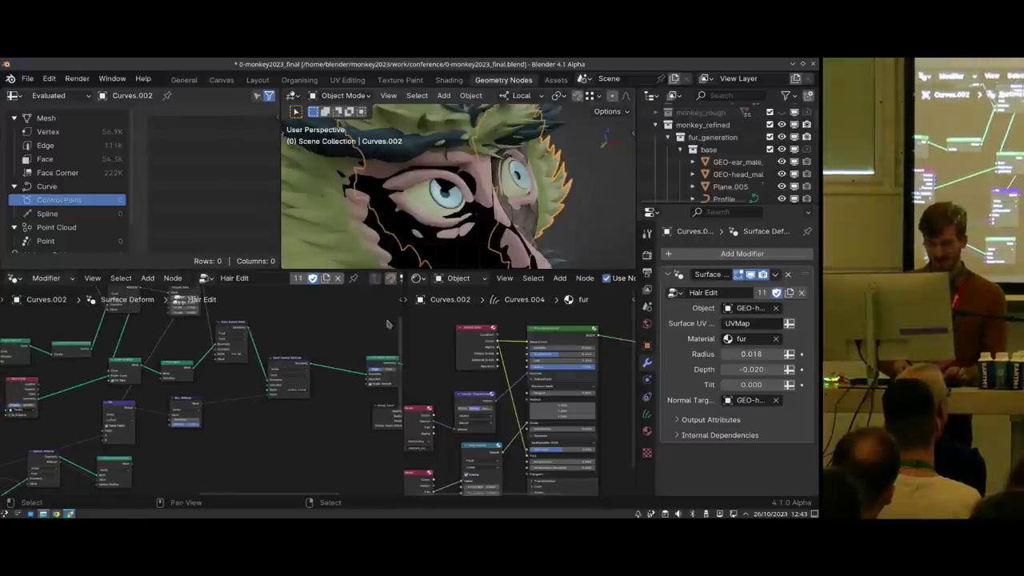
pyautogui.scroll(-5, 260, 355)
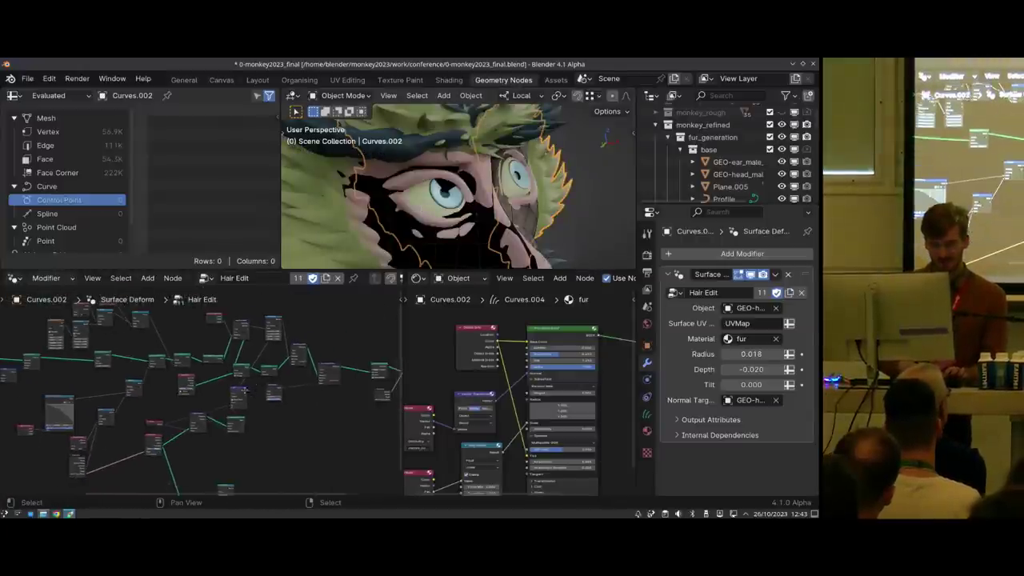
pyautogui.moveTo(186, 377); pyautogui.dragTo(225, 389, button='middle')
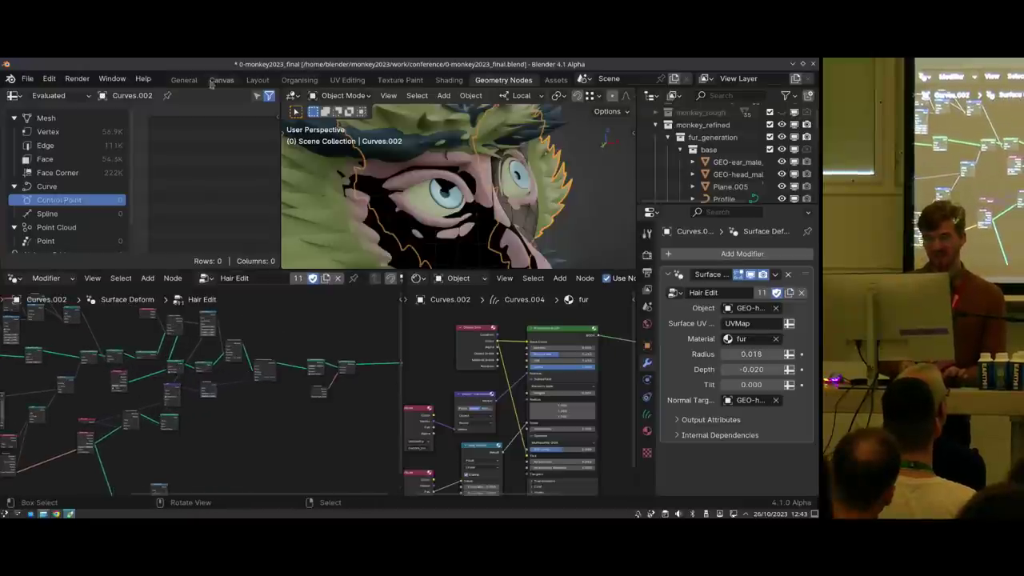
pyautogui.click(221, 80)
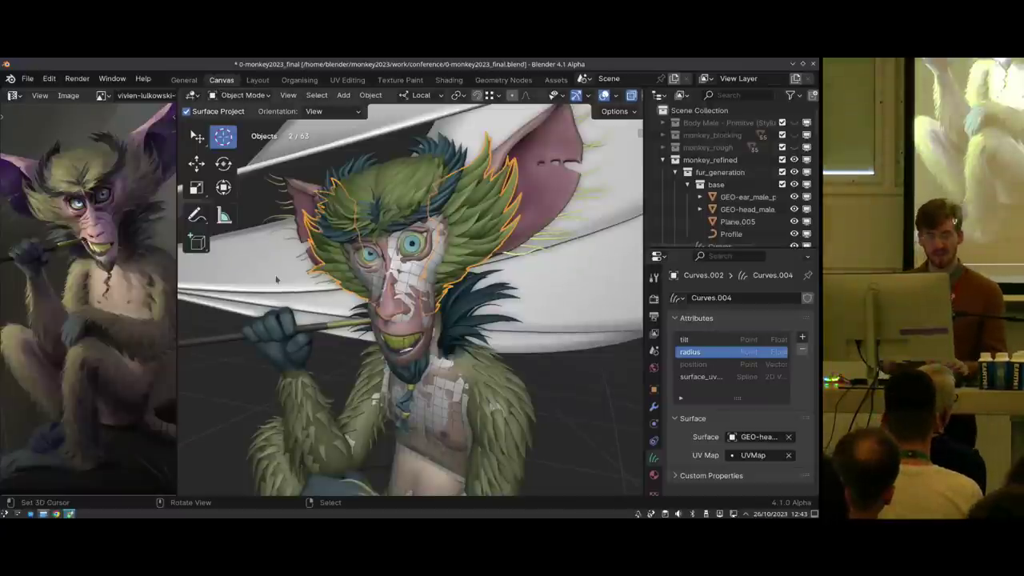
pyautogui.moveTo(438, 302)
pyautogui.mouseDown(button='middle')
pyautogui.moveTo(412, 307)
pyautogui.moveTo(449, 232)
pyautogui.mouseUp(button='middle')
pyautogui.keyDown('shift'); pyautogui.moveTo(512, 200); pyautogui.dragTo(432, 245, button='middle'); pyautogui.keyUp('shift')
pyautogui.hotkey('ctrl', 'Tab')
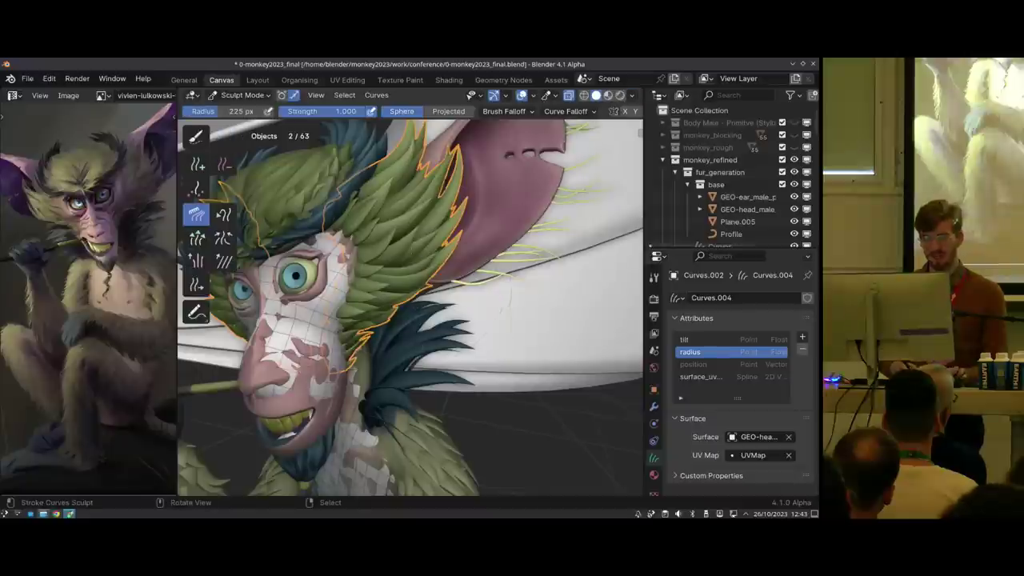
pyautogui.moveTo(390, 298); pyautogui.dragTo(394, 303, button='middle')
pyautogui.hotkey('ctrl', 'Tab')
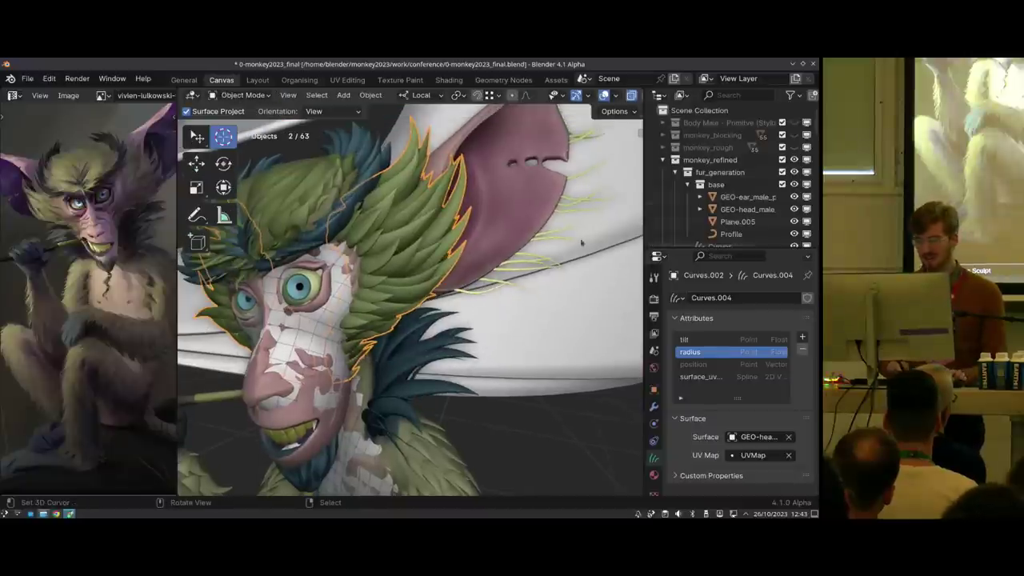
# Exclude the base collection from the view layer and enter Sculpt Mode on the cheek fur
pyautogui.click(783, 185)
pyautogui.hotkey('ctrl', 'Tab')
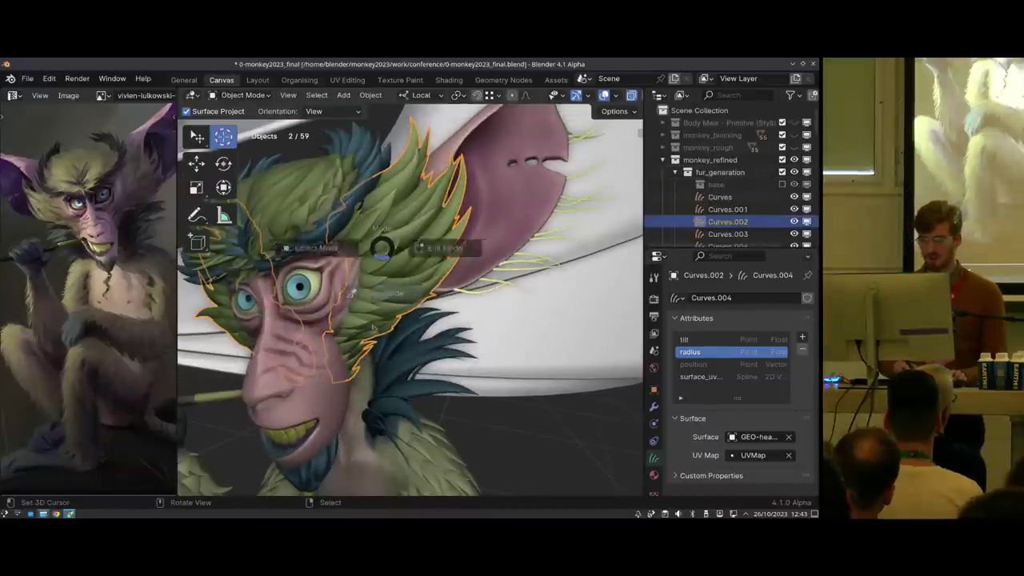
pyautogui.moveTo(416, 248); pyautogui.dragTo(397, 259, button='middle')
# Examine the cheek fur's Hair Edit modifier settings and the radius and tilt attributes of its curves data
pyautogui.click(655, 407)
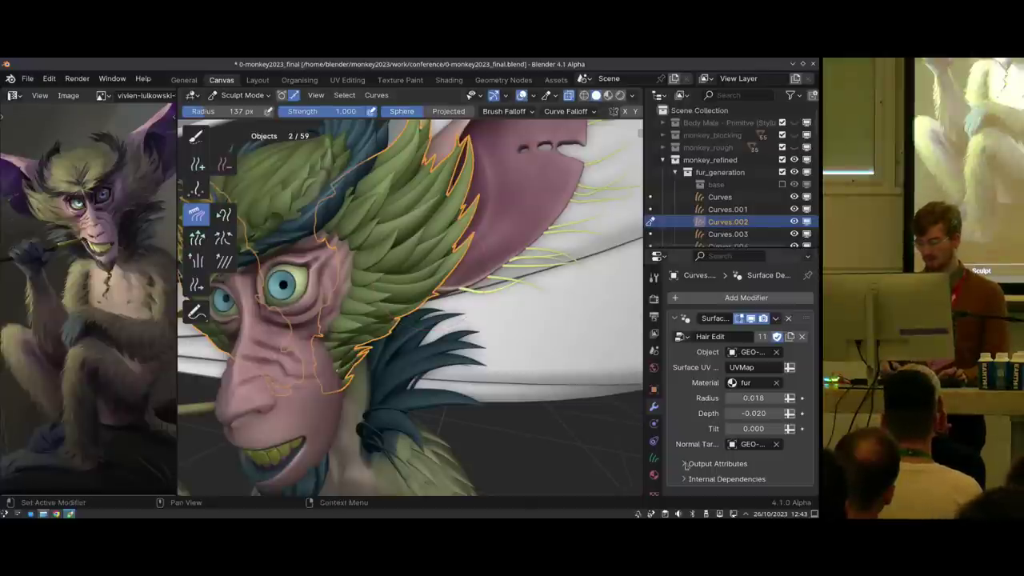
pyautogui.click(655, 457)
pyautogui.click(712, 340)
pyautogui.click(705, 352)
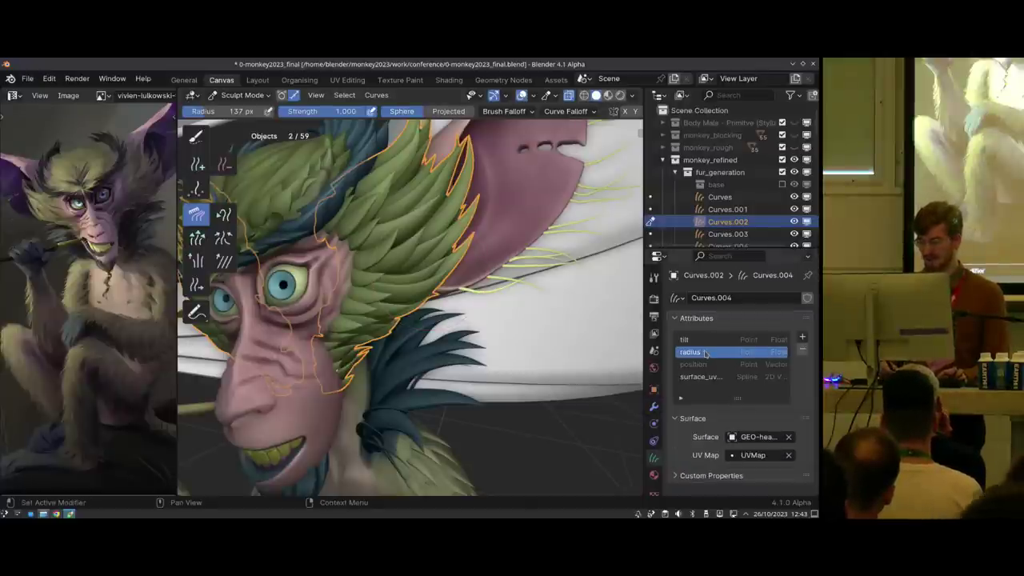
pyautogui.keyDown('shift'); pyautogui.moveTo(448, 329); pyautogui.dragTo(464, 344, button='middle'); pyautogui.keyUp('shift')
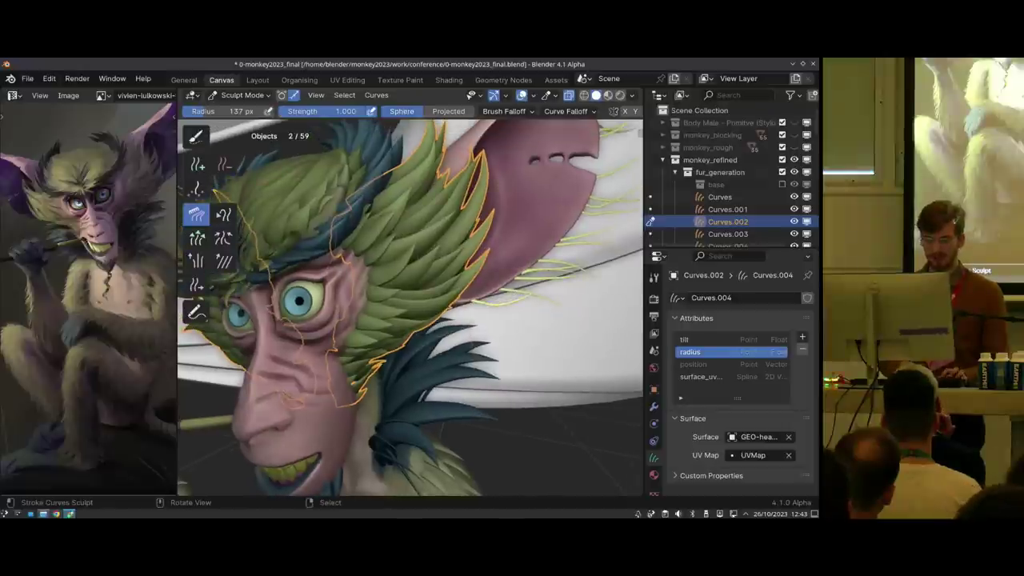
# Enter Edit Mode on the cheek fur and place the 3D cursor within it
pyautogui.click(196, 138)
pyautogui.hotkey('ctrl', 'Tab')
pyautogui.click(435, 289)
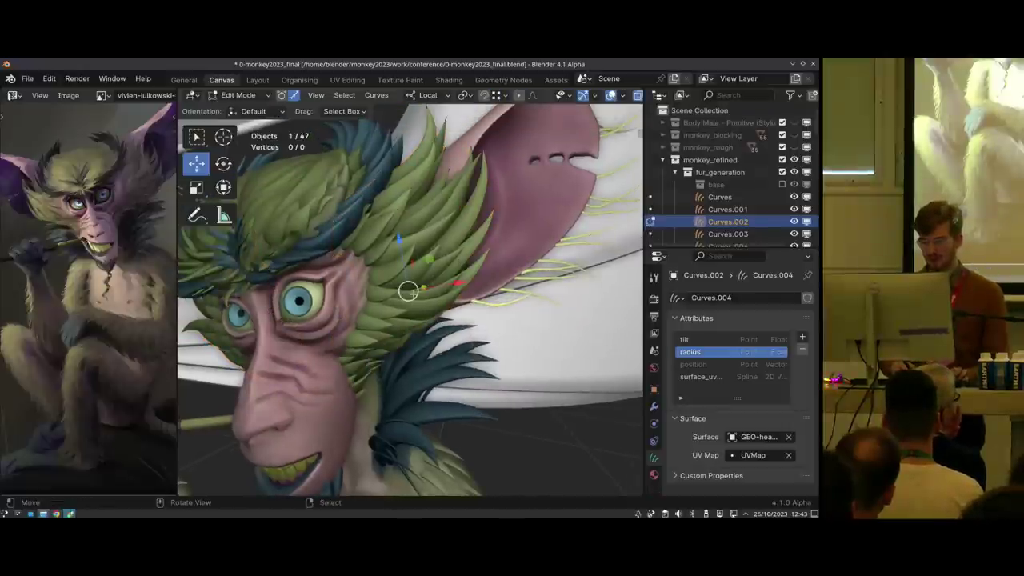
pyautogui.keyDown('shift'); pyautogui.rightClick(393, 319); pyautogui.keyUp('shift')
pyautogui.keyDown('shift'); pyautogui.rightClick(419, 302); pyautogui.keyUp('shift')
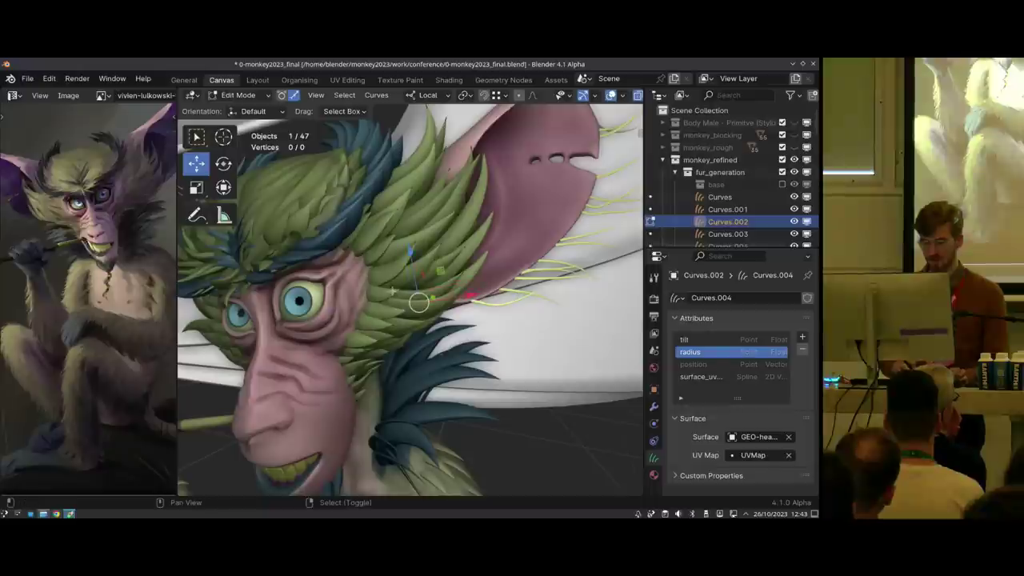
pyautogui.keyDown('shift'); pyautogui.rightClick(391, 306); pyautogui.keyUp('shift')
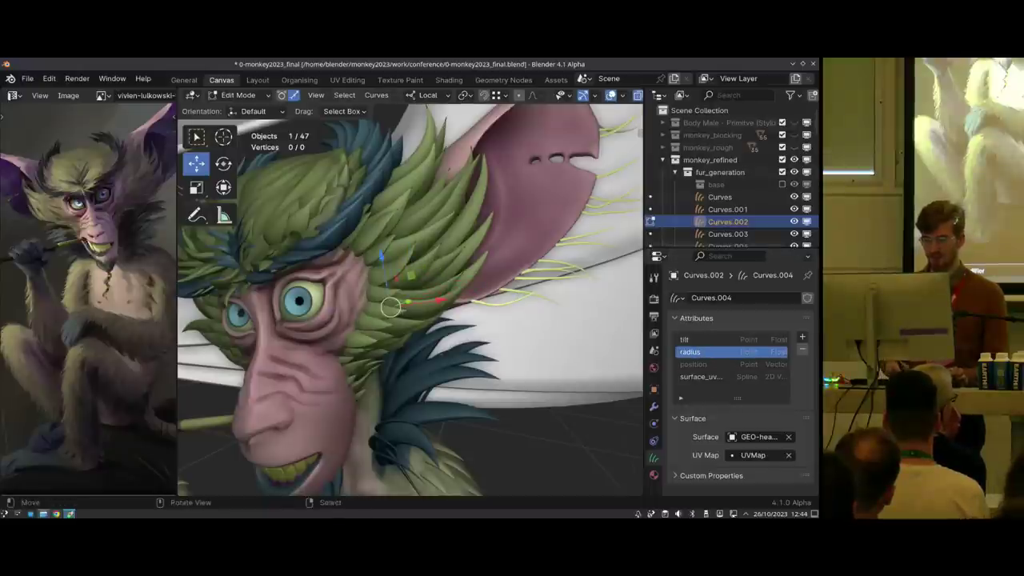
# Try Set Attribute on the cheek fur's radius with a value of about -0.003
pyautogui.scroll(2, 243, 412)
pyautogui.click(375, 95)
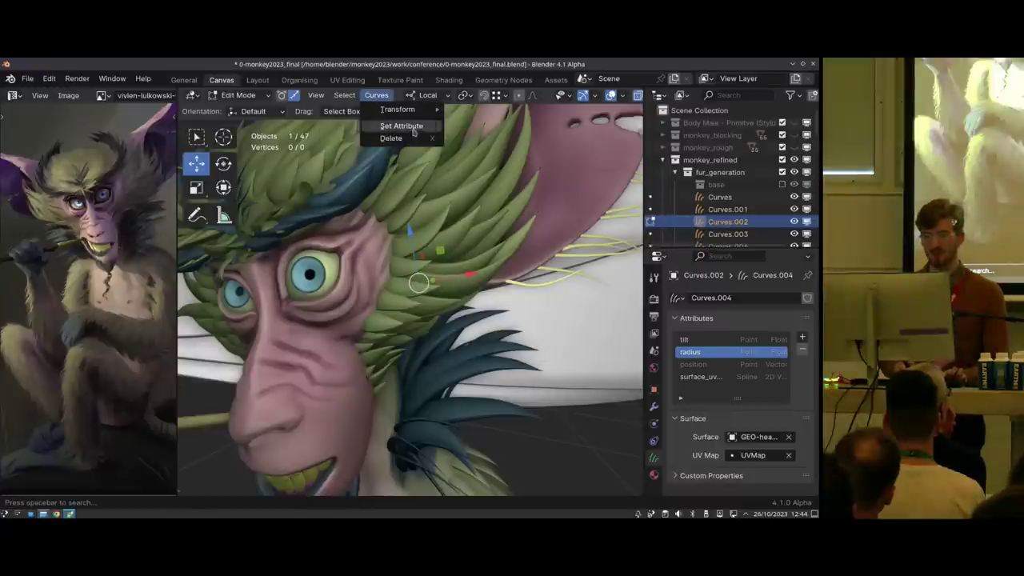
pyautogui.rightClick(410, 130)
pyautogui.press('Escape')
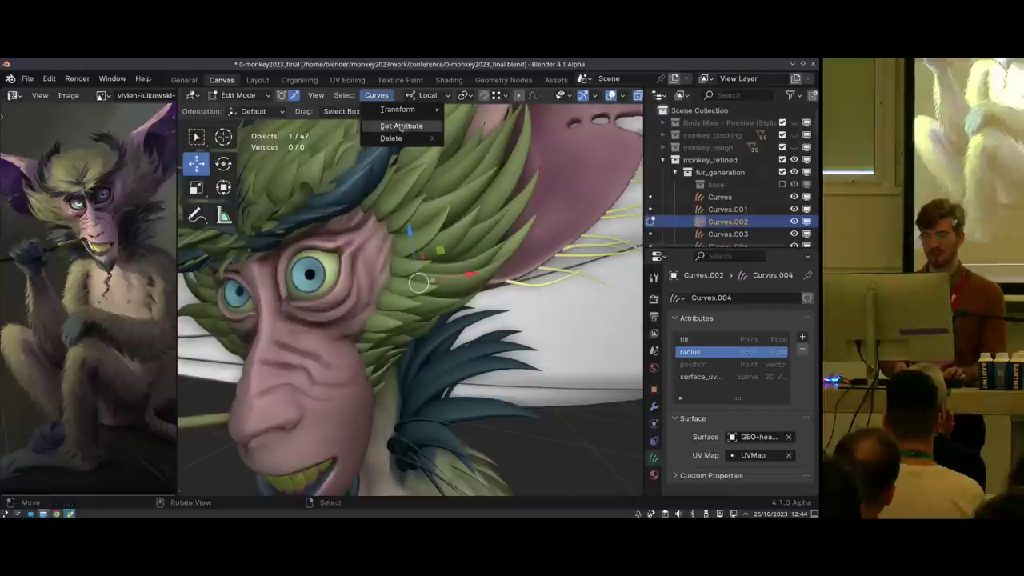
pyautogui.rightClick(401, 127)
pyautogui.click(398, 138)
pyautogui.hotkey('shift', 'e')
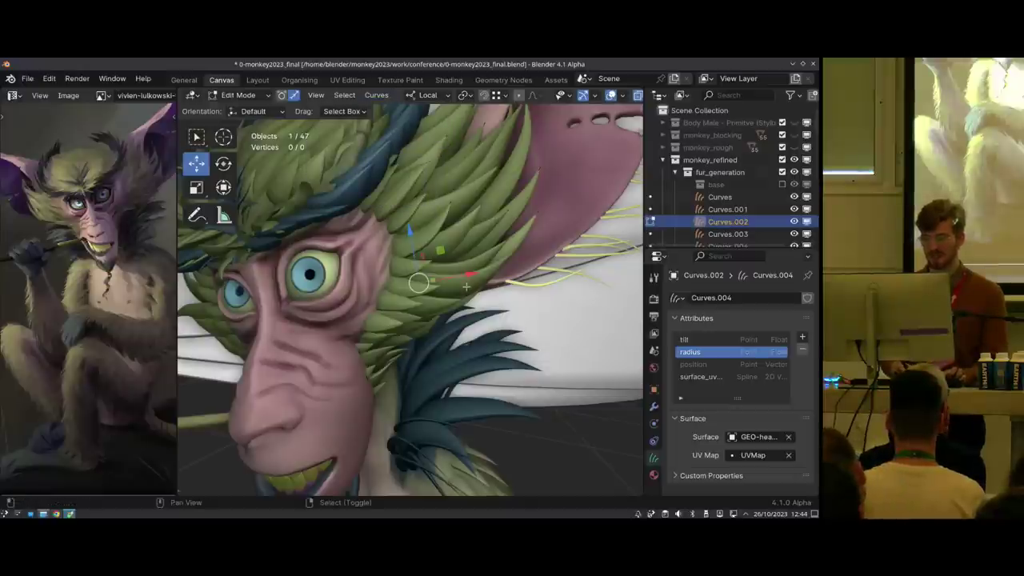
pyautogui.hotkey('shift', 'e')
pyautogui.moveTo(591, 312); pyautogui.dragTo(589, 311)
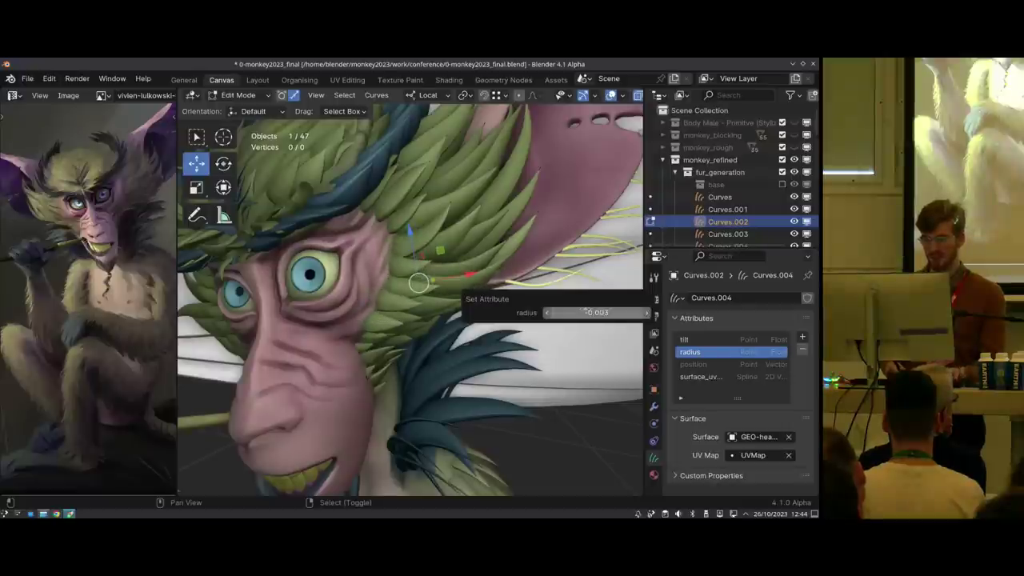
# Make the cheek fur's tilt attribute active and try changing its value with Set Attribute
pyautogui.click(704, 340)
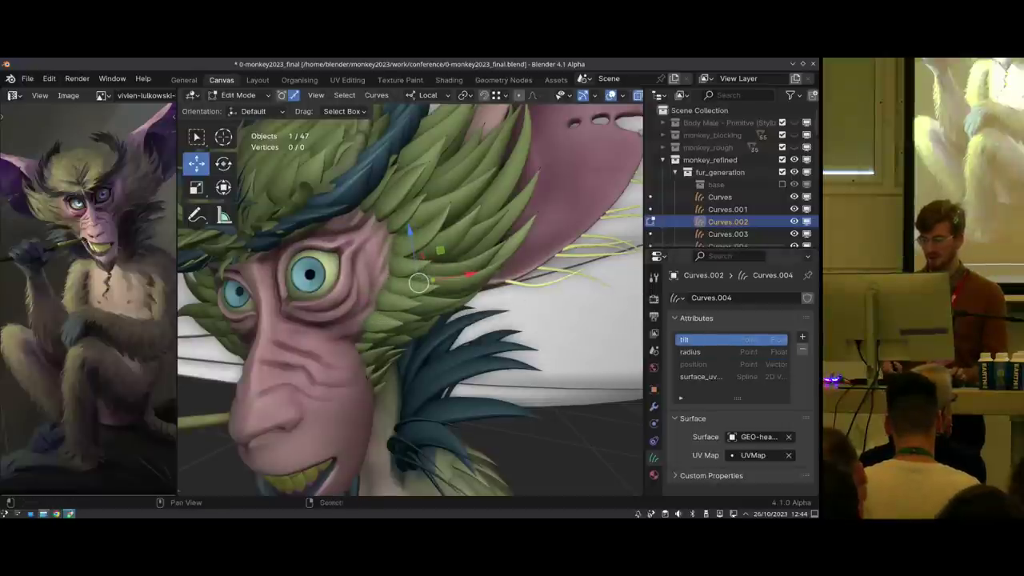
pyautogui.hotkey('shift', 'e')
pyautogui.moveTo(590, 291); pyautogui.dragTo(497, 293)
# Select the arm fur object in Object Mode and delete all of its curves in Edit Mode
pyautogui.scroll(-5, 504, 380)
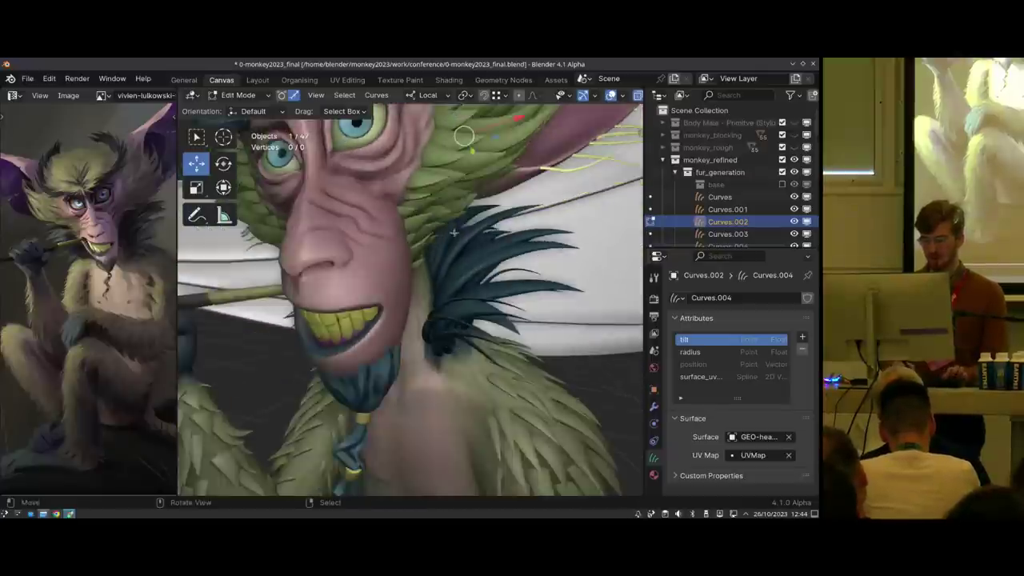
pyautogui.hotkey('ctrl', 'Tab')
pyautogui.click(413, 363)
pyautogui.click(436, 392)
pyautogui.scroll(1, 432, 392)
pyautogui.keyDown('shift'); pyautogui.moveTo(428, 392); pyautogui.dragTo(366, 286, button='middle'); pyautogui.keyUp('shift')
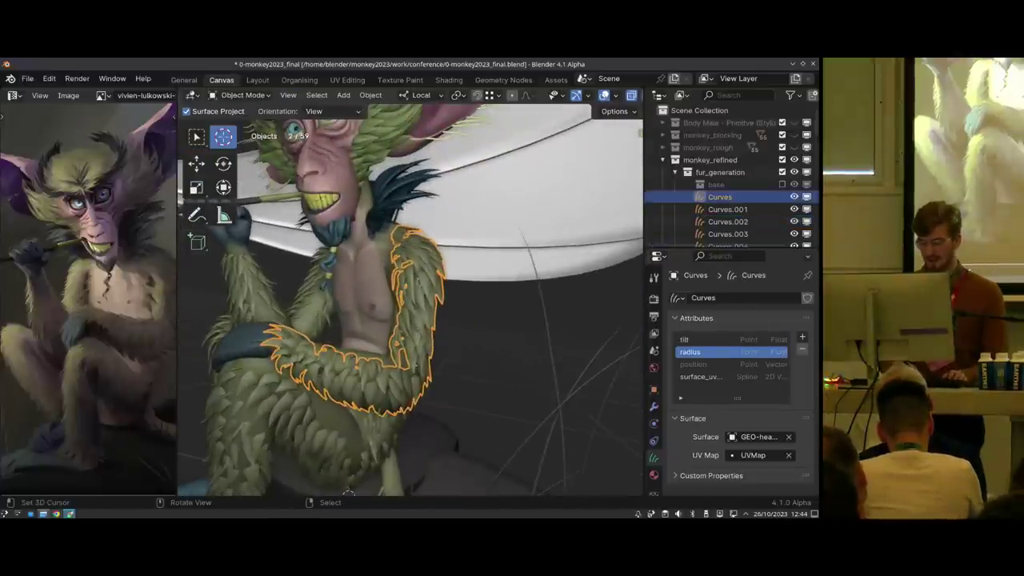
pyautogui.hotkey('ctrl', 'Tab')
pyautogui.click(472, 286)
pyautogui.press('a')
pyautogui.press('x')
pyautogui.keyDown('shift'); pyautogui.moveTo(437, 309); pyautogui.dragTo(453, 275, button='middle'); pyautogui.keyUp('shift')
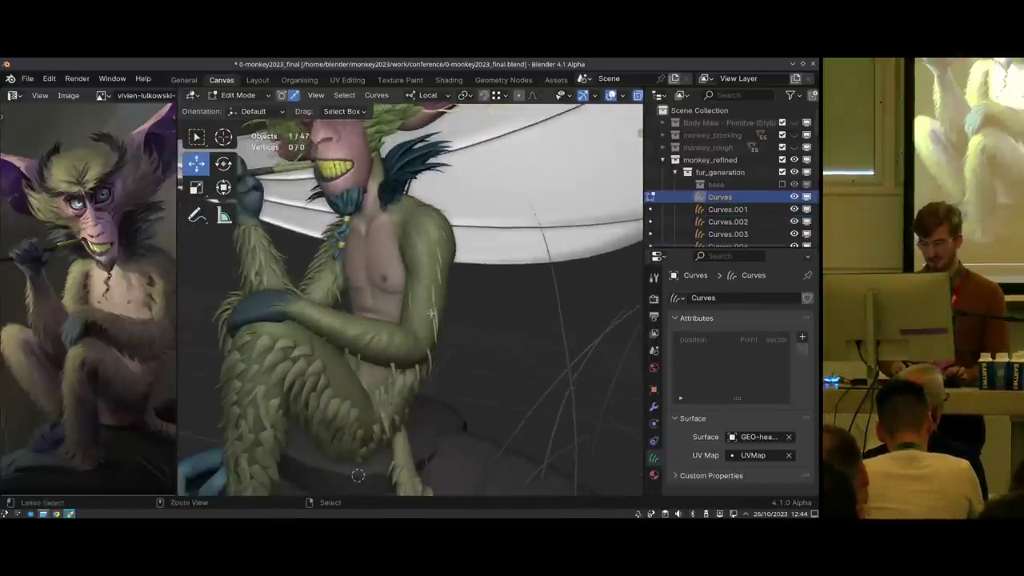
pyautogui.scroll(1, 456, 257)
# Enter Sculpt Mode on the emptied arm fur object and add a radius attribute to its curves data
pyautogui.hotkey('ctrl', 'Tab')
pyautogui.click(450, 308)
pyautogui.click(803, 337)
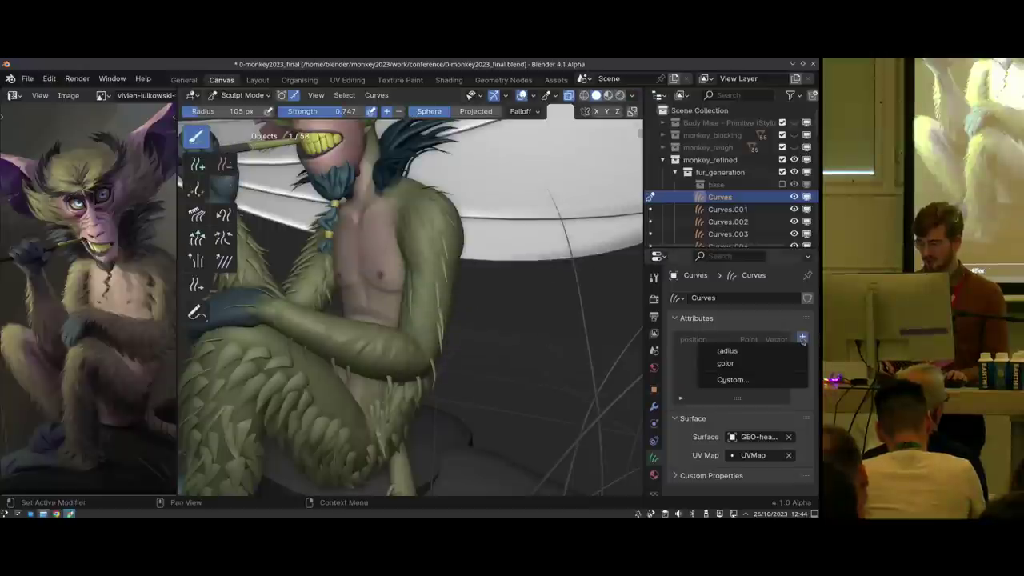
pyautogui.click(773, 352)
# Add a custom attribute named tilt with Point domain and Float data type to the arm fur curves
pyautogui.click(803, 337)
pyautogui.click(735, 380)
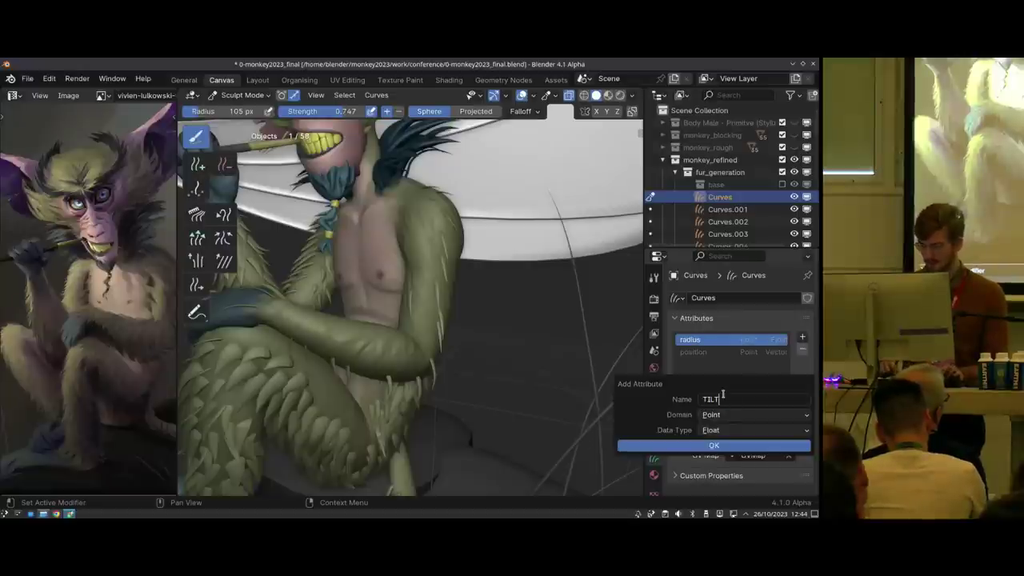
pyautogui.press('Return')
pyautogui.click(709, 400)
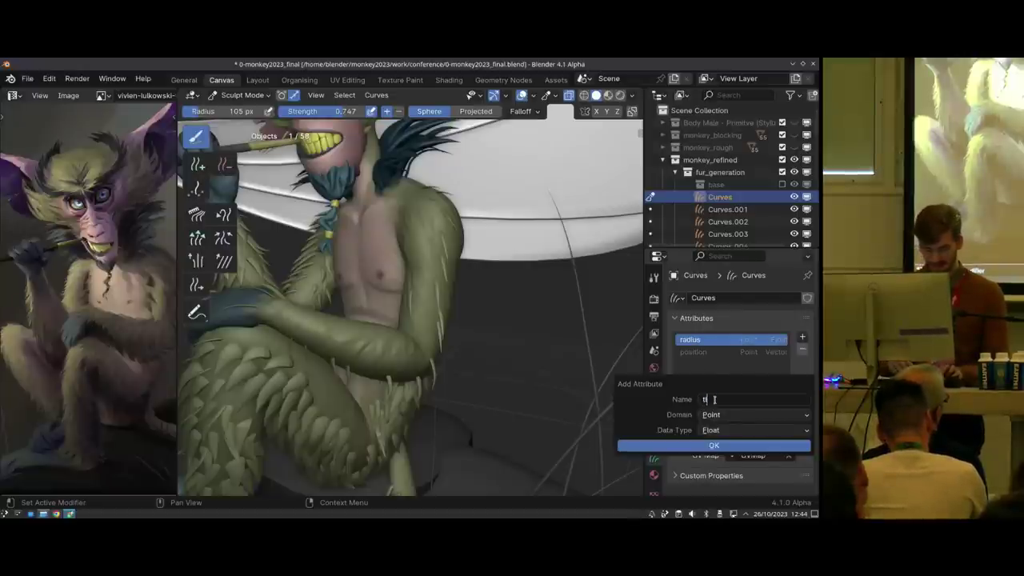
pyautogui.press('Return')
pyautogui.click(713, 445)
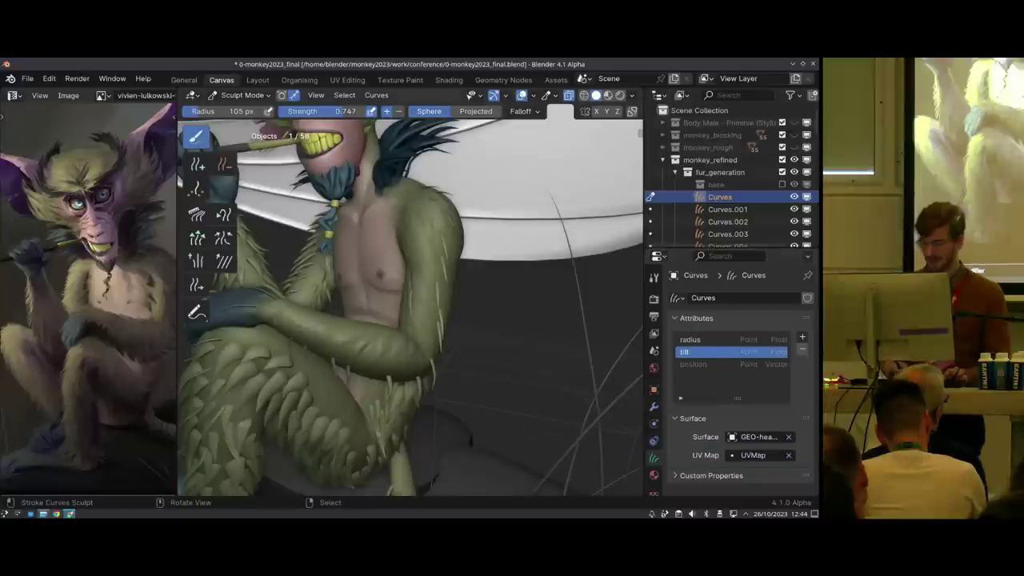
# Grow new curves down the upper arm using the Density brush with a 53 px radius and 0.018 m minimum distance
pyautogui.press('f')
pyautogui.click(423, 272)
pyautogui.click(197, 190)
pyautogui.moveTo(456, 210); pyautogui.dragTo(432, 218, button='middle')
pyautogui.press('f')
pyautogui.click(436, 214)
pyautogui.click(436, 215)
pyautogui.moveTo(425, 188)
pyautogui.mouseDown()
pyautogui.moveTo(432, 240)
pyautogui.moveTo(417, 308)
pyautogui.mouseUp()
pyautogui.moveTo(368, 304); pyautogui.dragTo(308, 207, button='middle')
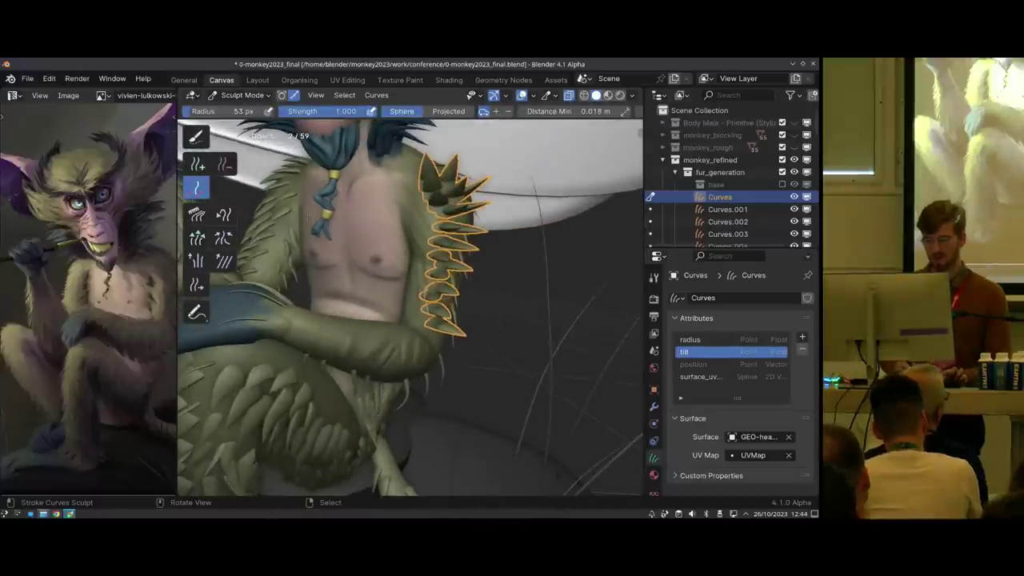
# Comb the new upper arm curves downward along the arm and set the Comb brush radius to 255 px
pyautogui.click(196, 214)
pyautogui.moveTo(417, 240)
pyautogui.mouseDown(button='middle')
pyautogui.moveTo(400, 272)
pyautogui.moveTo(475, 248)
pyautogui.mouseUp(button='middle')
pyautogui.press('f')
pyautogui.click(480, 260)
pyautogui.moveTo(472, 240)
pyautogui.mouseDown()
pyautogui.moveTo(452, 320)
pyautogui.moveTo(464, 360)
pyautogui.moveTo(505, 258)
pyautogui.mouseUp()
pyautogui.moveTo(505, 258); pyautogui.dragTo(479, 248, button='middle')
pyautogui.press('f')
pyautogui.moveTo(430, 362); pyautogui.dragTo(410, 316, button='middle')
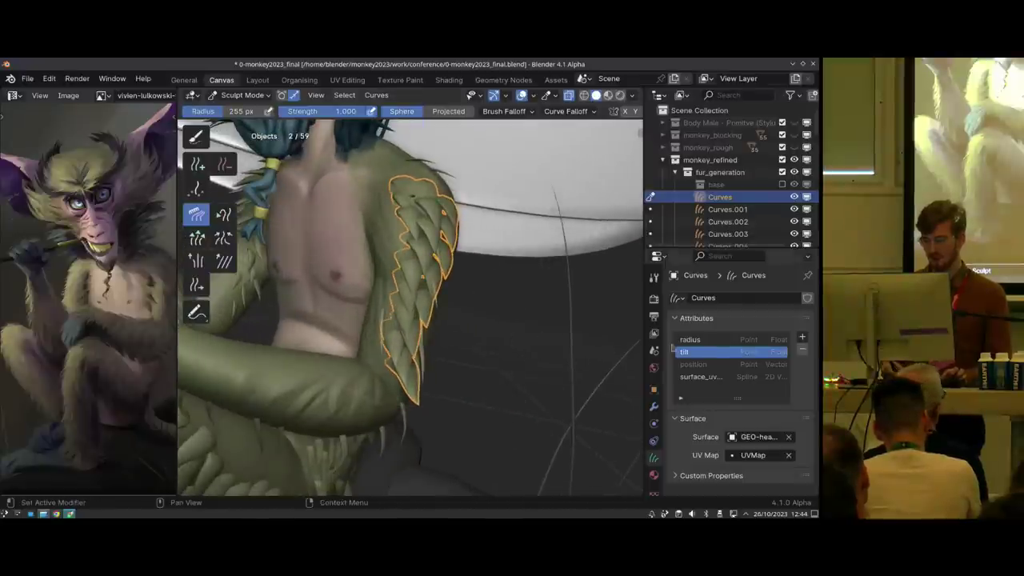
# Adjust the radius attribute of the new arm curves with Set Attribute in Edit Mode
pyautogui.click(682, 341)
pyautogui.moveTo(394, 244); pyautogui.dragTo(384, 279, button='middle')
pyautogui.hotkey('ctrl', 'Tab')
pyautogui.click(452, 311)
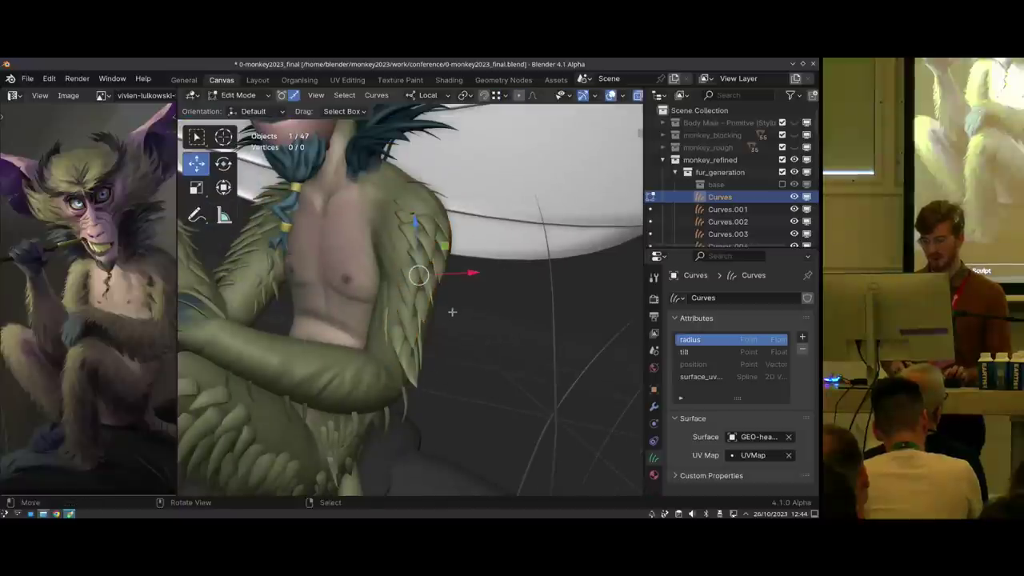
pyautogui.hotkey('shift', 'r')
pyautogui.moveTo(620, 331); pyautogui.dragTo(657, 340)
# Make the arm fur's tilt attribute active and adjust it with Set Attribute
pyautogui.click(687, 353)
pyautogui.hotkey('shift', 'r')
pyautogui.moveTo(398, 299); pyautogui.dragTo(478, 260, button='middle')
pyautogui.moveTo(428, 284)
pyautogui.mouseDown(button='middle')
pyautogui.moveTo(469, 283)
pyautogui.moveTo(489, 225)
pyautogui.mouseUp(button='middle')
pyautogui.rightClick(464, 254)
# Return the arm fur to Sculpt Mode and set the Comb brush radius to 186 px
pyautogui.hotkey('ctrl', 'Tab')
pyautogui.click(486, 243)
pyautogui.moveTo(494, 268)
pyautogui.mouseDown(button='middle')
pyautogui.moveTo(513, 270)
pyautogui.moveTo(483, 306)
pyautogui.mouseUp(button='middle')
pyautogui.press('f')
pyautogui.click(483, 273)
# Compare the upper arm fur in Edit Mode and Sculpt Mode from the front and side, ending in Sculpt Mode
pyautogui.hotkey('ctrl', 'Tab')
pyautogui.click(443, 268)
pyautogui.hotkey('ctrl', 'Tab')
pyautogui.click(501, 276)
pyautogui.hotkey('ctrl', 'Tab')
pyautogui.click(460, 330)
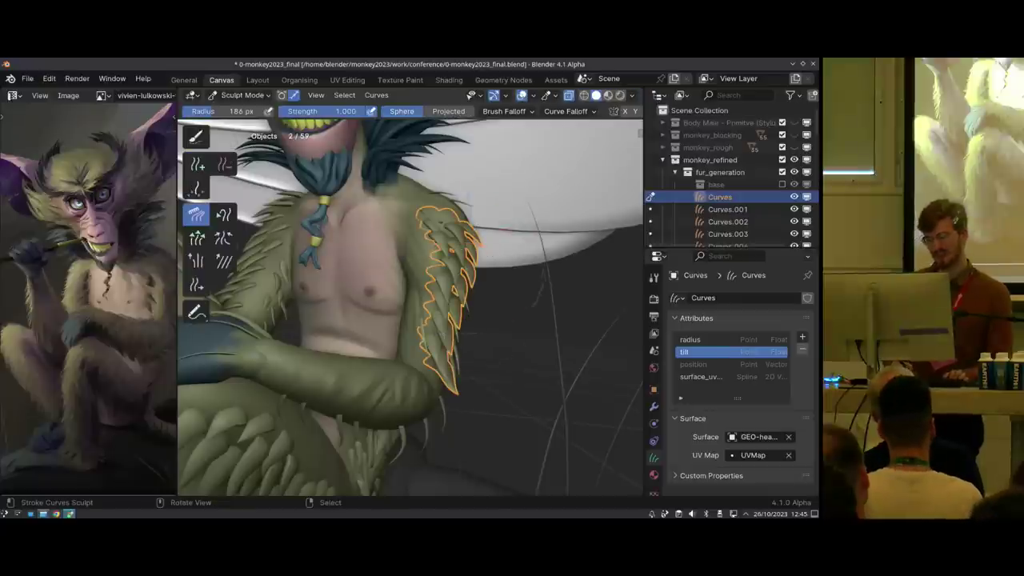
pyautogui.moveTo(434, 236); pyautogui.dragTo(412, 309, button='middle')
pyautogui.hotkey('ctrl', 'Tab')
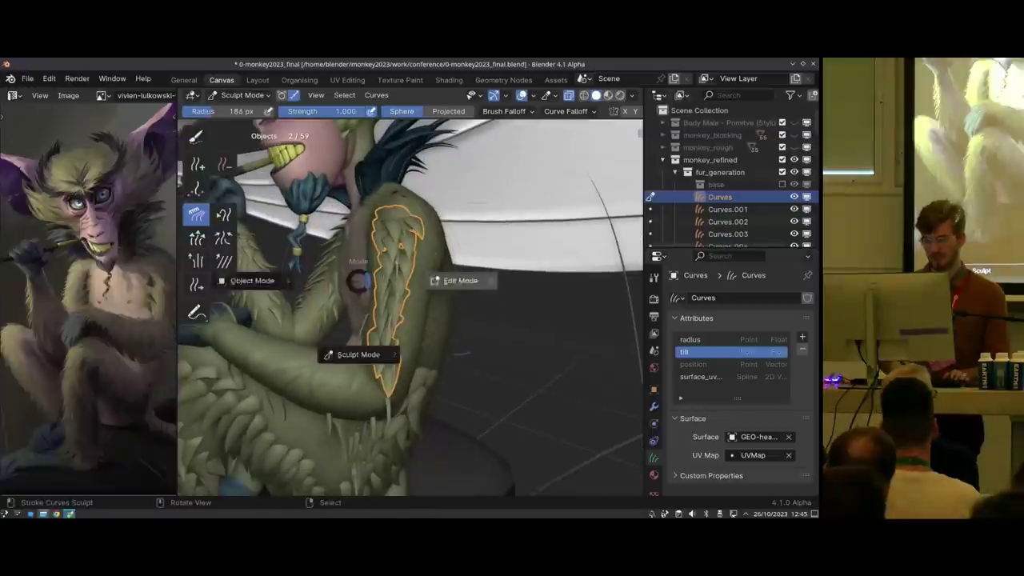
pyautogui.click(462, 281)
pyautogui.hotkey('ctrl', 'Tab')
pyautogui.click(416, 309)
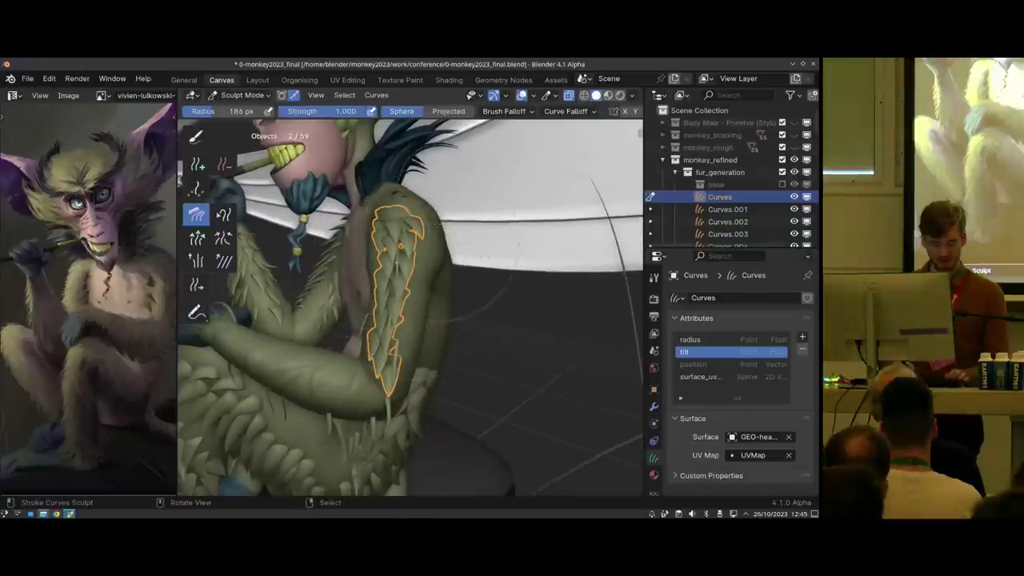
# Grow additional curves down the outer side of the upper arm with the Density brush
pyautogui.click(197, 190)
pyautogui.moveTo(456, 240); pyautogui.dragTo(388, 236, button='middle')
pyautogui.press('f')
pyautogui.click(386, 228)
pyautogui.press('f')
pyautogui.click(386, 216)
pyautogui.click(386, 211)
pyautogui.moveTo(386, 211); pyautogui.dragTo(368, 378)
pyautogui.moveTo(432, 297); pyautogui.dragTo(494, 297, button='middle')
# Comb the added curves on the outer upper arm downward with the Comb brush in Sculpt Mode
pyautogui.press('Tab')
pyautogui.moveTo(433, 263); pyautogui.dragTo(475, 237, button='middle')
pyautogui.hotkey('ctrl', 'Tab')
pyautogui.click(475, 309)
pyautogui.click(197, 214)
pyautogui.moveTo(376, 260); pyautogui.dragTo(436, 260, button='middle')
pyautogui.press('f')
pyautogui.click(481, 280)
pyautogui.press('f')
pyautogui.click(504, 288)
pyautogui.moveTo(504, 288)
pyautogui.mouseDown()
pyautogui.moveTo(498, 320)
pyautogui.moveTo(525, 392)
pyautogui.mouseUp()
pyautogui.moveTo(512, 340); pyautogui.dragTo(529, 400)
# Set the Comb brush radius to 238 px and smooth out the direction of the arm fur's lower section
pyautogui.moveTo(512, 352); pyautogui.dragTo(460, 352, button='middle')
pyautogui.press('f')
pyautogui.click(454, 356)
pyautogui.moveTo(454, 357); pyautogui.dragTo(460, 408)
pyautogui.moveTo(460, 384); pyautogui.dragTo(376, 378, button='middle')
pyautogui.moveTo(448, 368); pyautogui.dragTo(480, 365, button='middle')
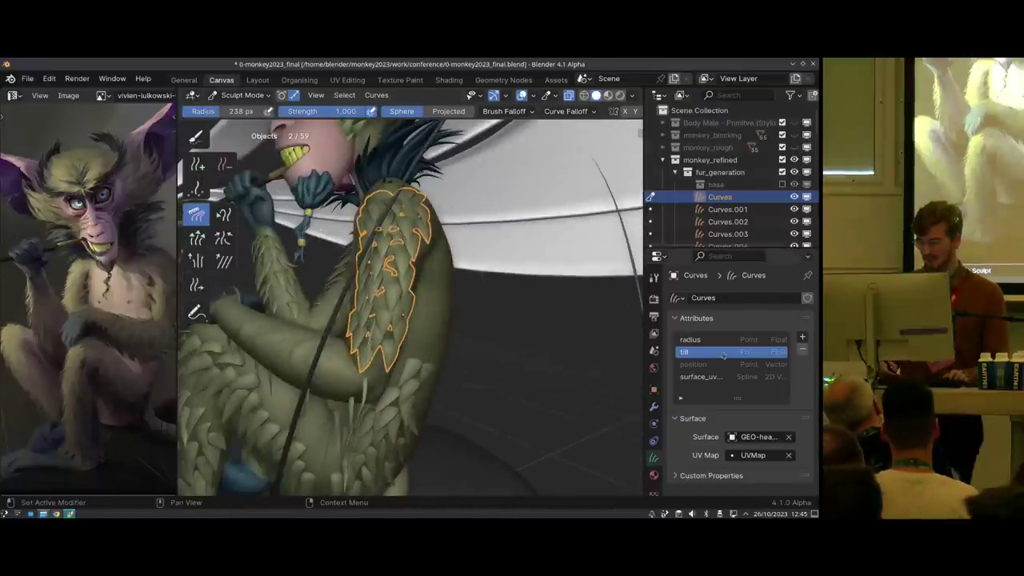
# Adjust the tilt attribute of the enlarged arm fur with Set Attribute in Edit Mode
pyautogui.hotkey('ctrl', 'Tab')
pyautogui.click(437, 281)
pyautogui.moveTo(438, 286); pyautogui.dragTo(513, 324, button='middle')
pyautogui.hotkey('shift', 'a')
pyautogui.moveTo(638, 334)
pyautogui.keyDown('shift'); pyautogui.mouseDown()
pyautogui.moveTo(600, 337)
pyautogui.moveTo(622, 340)
pyautogui.mouseUp(); pyautogui.keyUp('shift')
pyautogui.moveTo(480, 304); pyautogui.dragTo(446, 316, button='middle')
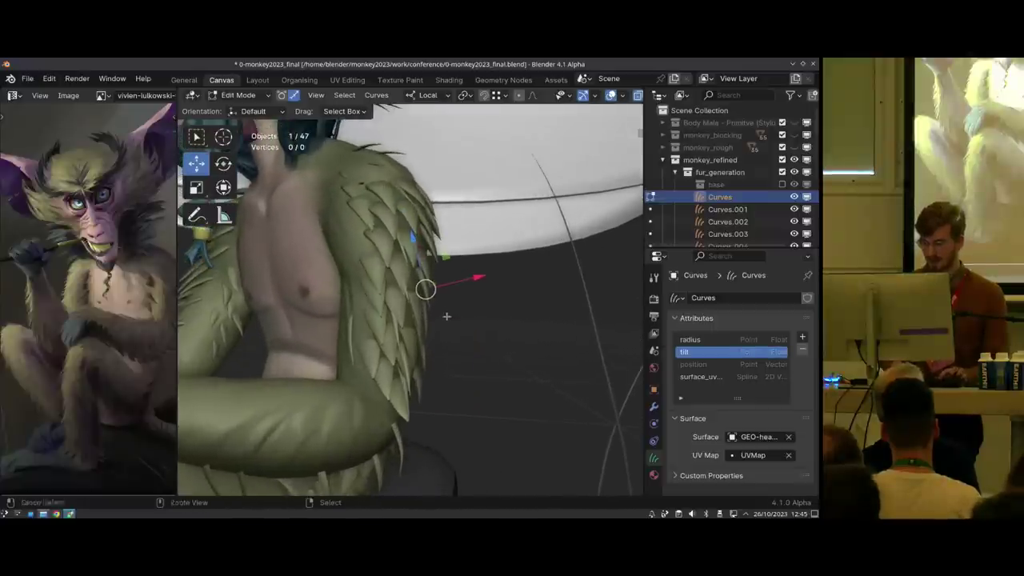
# Move the arm fur curves a small distance in Edit Mode and return to Sculpt Mode
pyautogui.press('g')
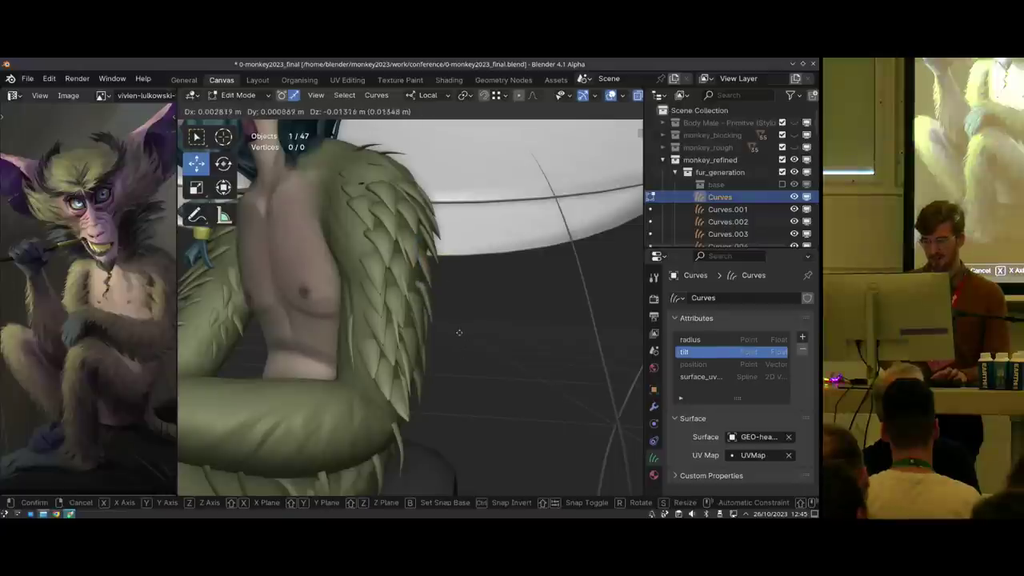
pyautogui.click(458, 330)
pyautogui.press('g')
pyautogui.click(433, 264)
pyautogui.press('g')
pyautogui.click(457, 229)
pyautogui.hotkey('ctrl', 'Tab')
pyautogui.click(450, 267)
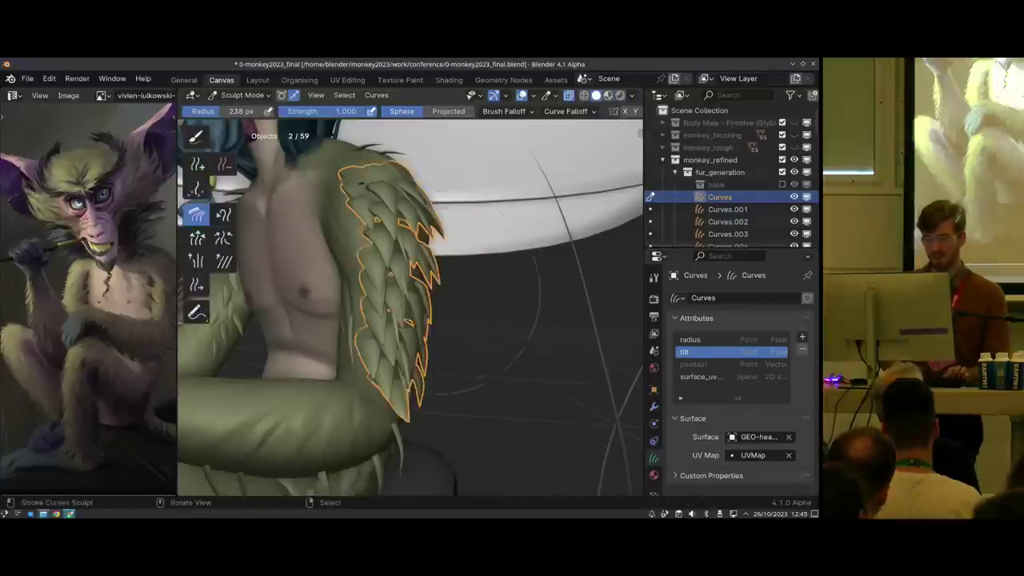
# Snap the arm fur curves to the nearest surface and set the Comb brush radius to 177 px
pyautogui.moveTo(439, 274); pyautogui.dragTo(403, 292, button='middle')
pyautogui.click(378, 96)
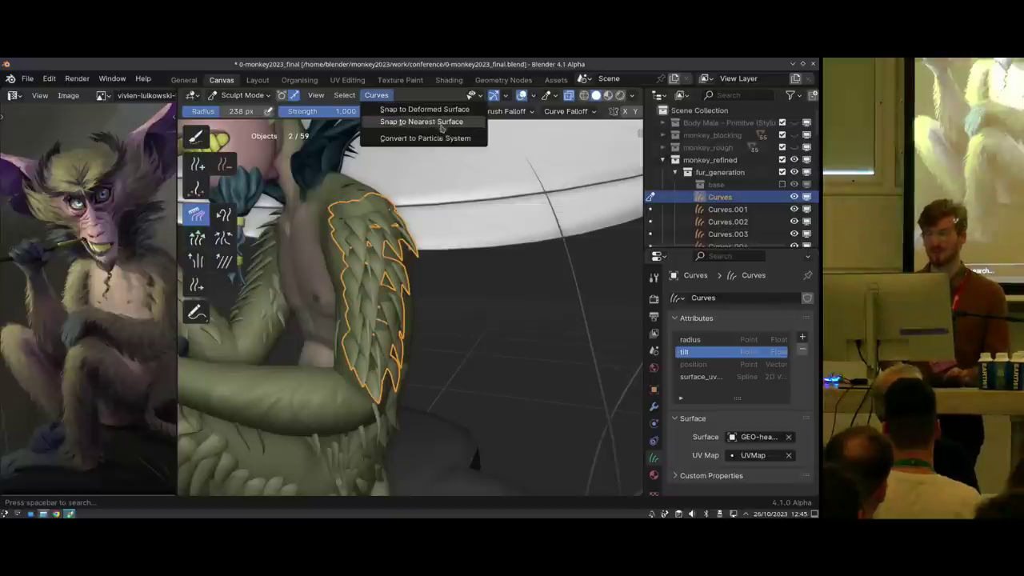
pyautogui.click(421, 122)
pyautogui.scroll(1, 416, 273)
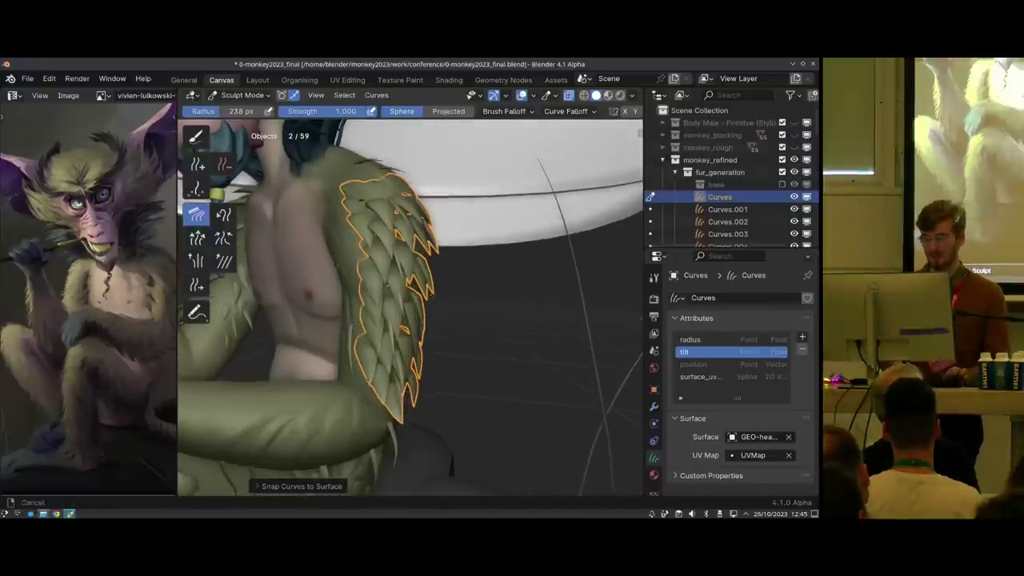
pyautogui.moveTo(416, 273); pyautogui.dragTo(440, 276, button='middle')
pyautogui.press('f')
pyautogui.click(420, 280)
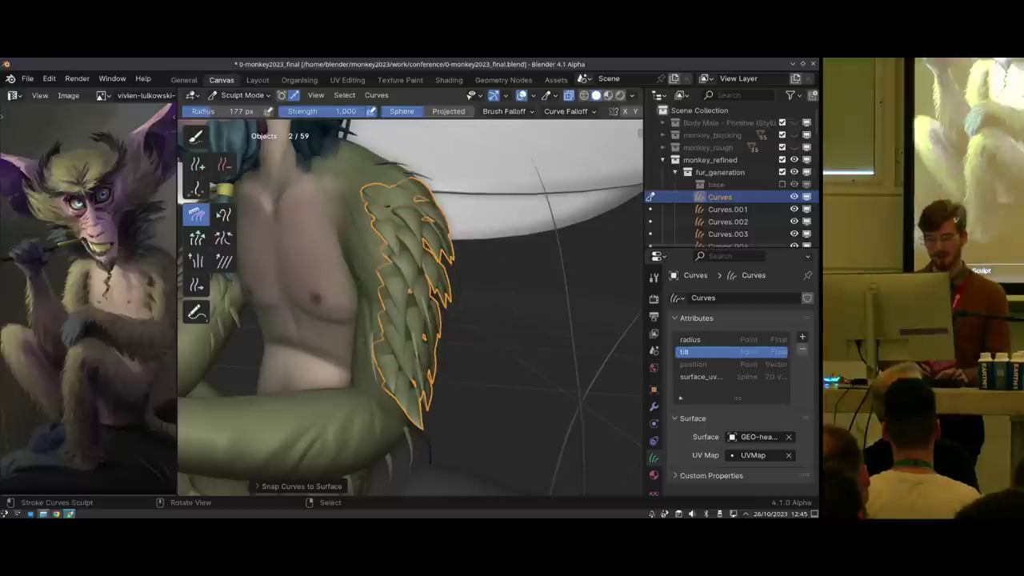
# Hide the arm fur's Surface Deform modifier in the viewport and try the Slide brush with a 130 px radius
pyautogui.click(196, 286)
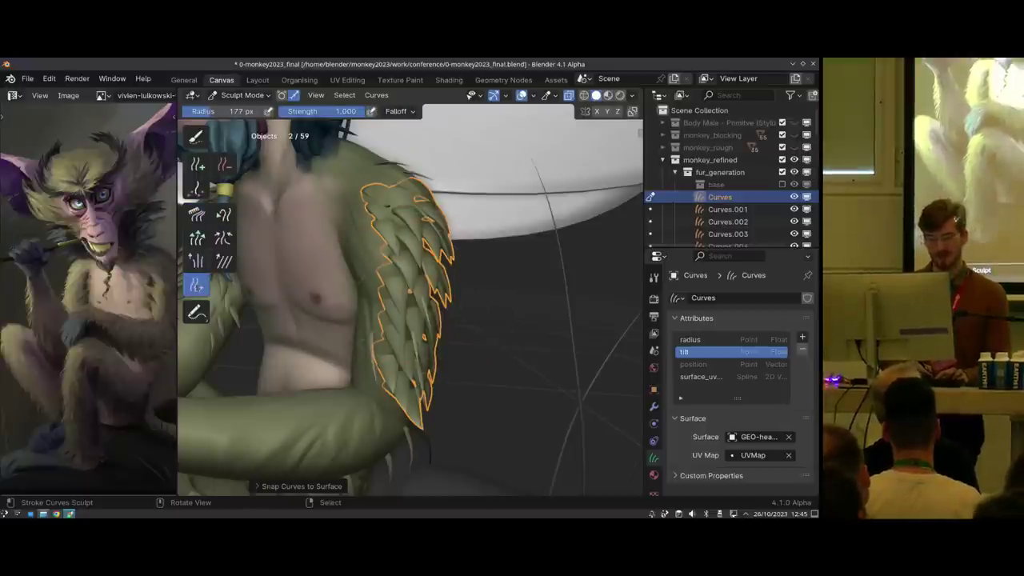
pyautogui.press('f')
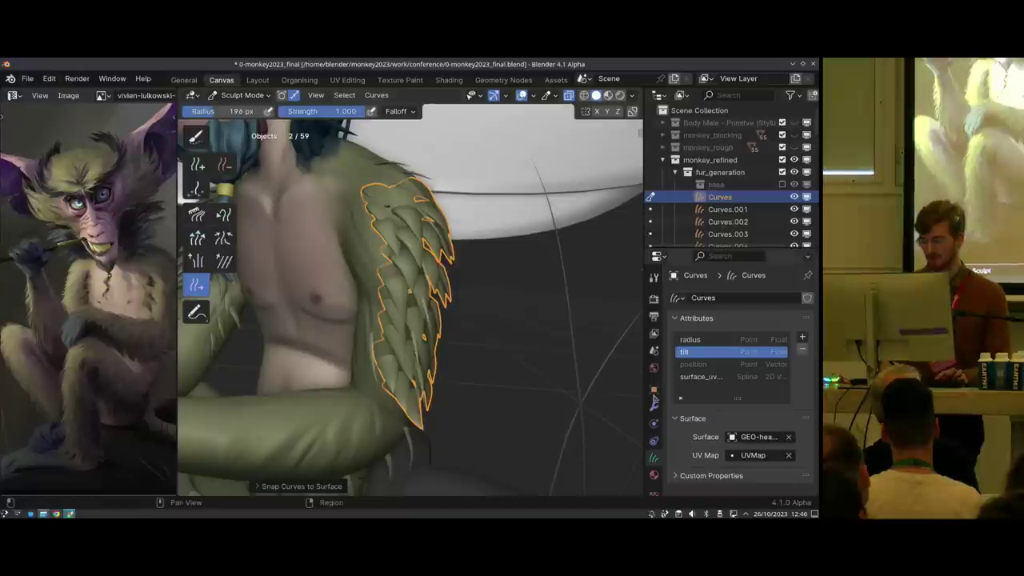
pyautogui.click(655, 405)
pyautogui.click(751, 318)
pyautogui.moveTo(456, 276); pyautogui.dragTo(460, 292, button='middle')
pyautogui.press('f')
pyautogui.click(444, 272)
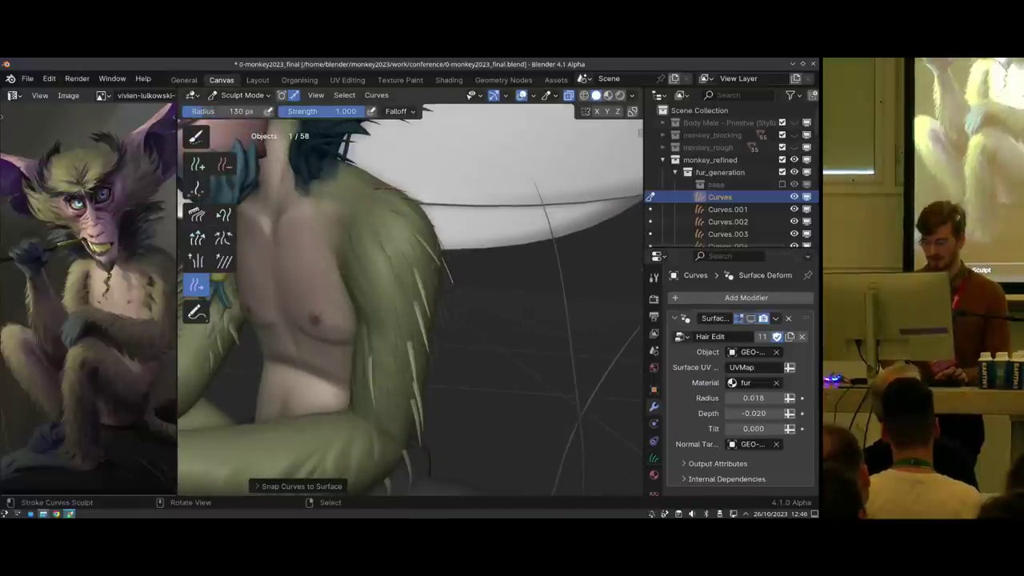
pyautogui.hotkey('ctrl', 'z')
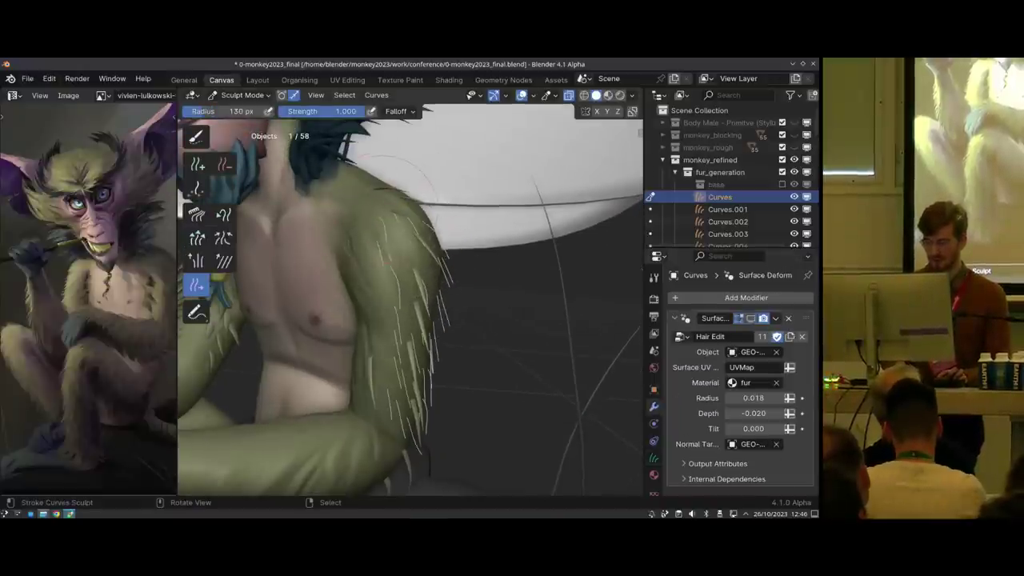
# Enlarge the Slide brush radius to 194 px and show the arm fur's Surface Deform modifier in the viewport again
pyautogui.moveTo(409, 250); pyautogui.dragTo(436, 266, button='middle')
pyautogui.press('f')
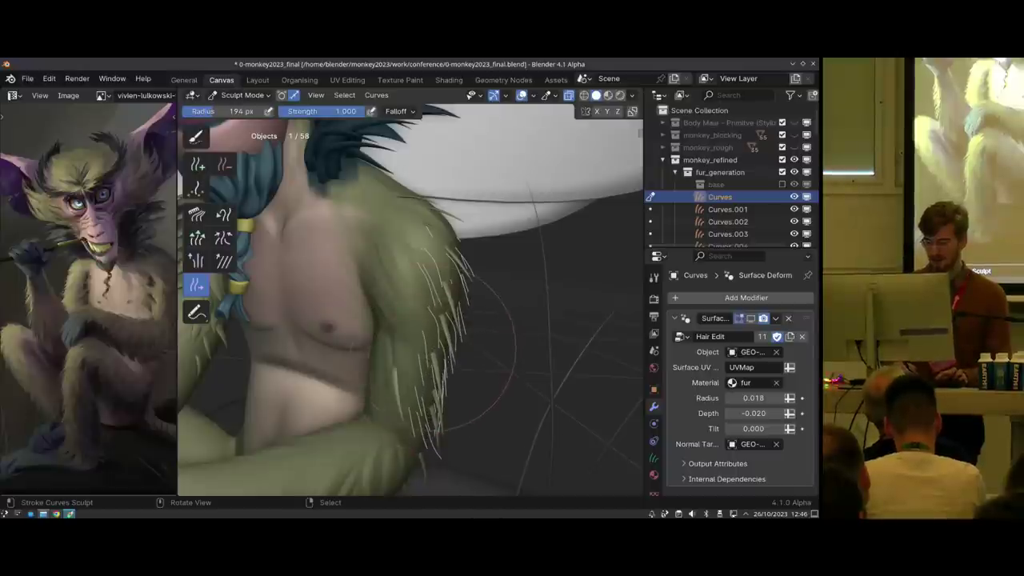
pyautogui.click(751, 318)
pyautogui.moveTo(481, 328); pyautogui.dragTo(501, 297, button='middle')
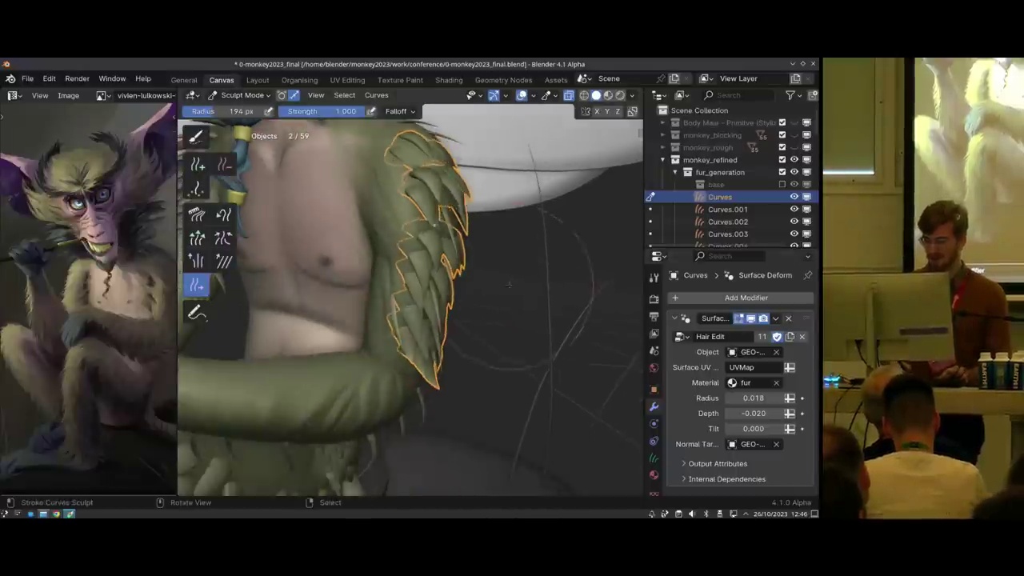
# Return the arm fur curves from Sculpt Mode to Object Mode and view the whole character
pyautogui.scroll(-1, 501, 297)
pyautogui.hotkey('ctrl', 'Tab')
pyautogui.click(398, 297)
pyautogui.keyDown('shift'); pyautogui.moveTo(436, 271); pyautogui.dragTo(472, 289, button='middle'); pyautogui.keyUp('shift')
pyautogui.scroll(-2, 472, 289)
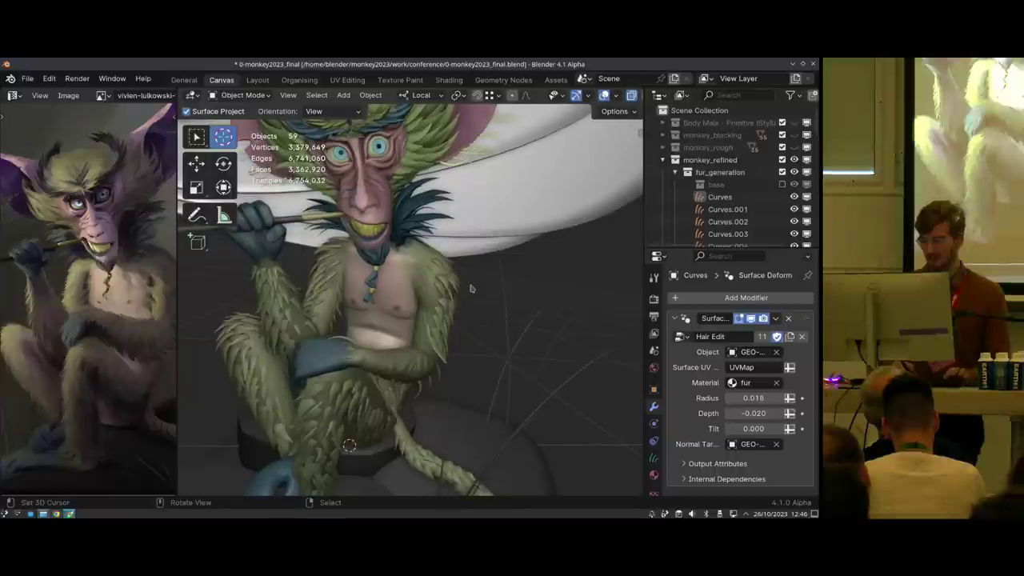
pyautogui.moveTo(276, 272); pyautogui.dragTo(356, 306, button='middle')
pyautogui.scroll(2, 326, 286)
# Switch to the Blender window with the 1-monkey2023_start file
pyautogui.hotkey('alt', 'Tab')
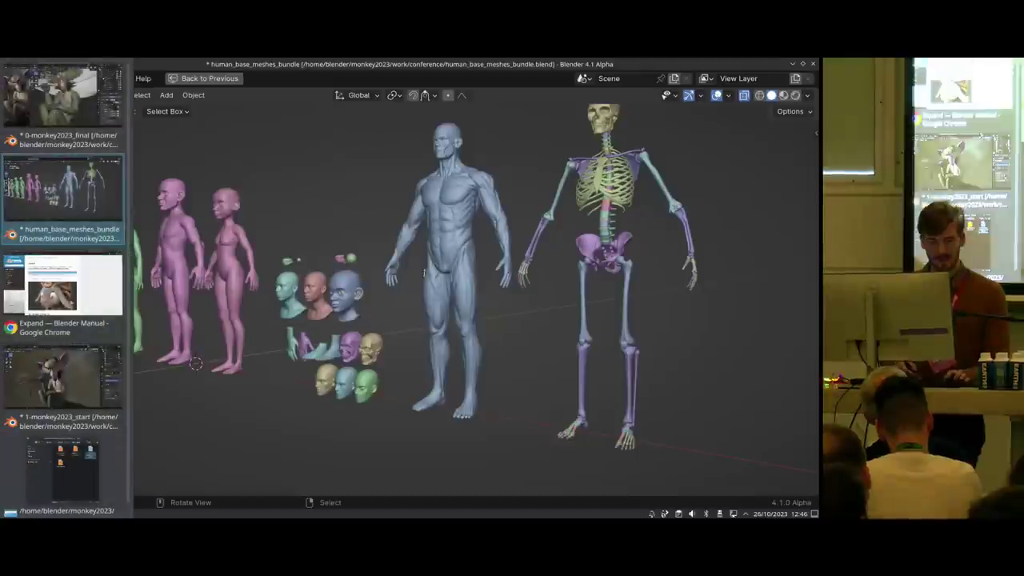
pyautogui.hotkey('alt', 'Tab')
pyautogui.hotkey('alt', 'Tab')
pyautogui.moveTo(195, 354); pyautogui.dragTo(458, 274, button='middle')
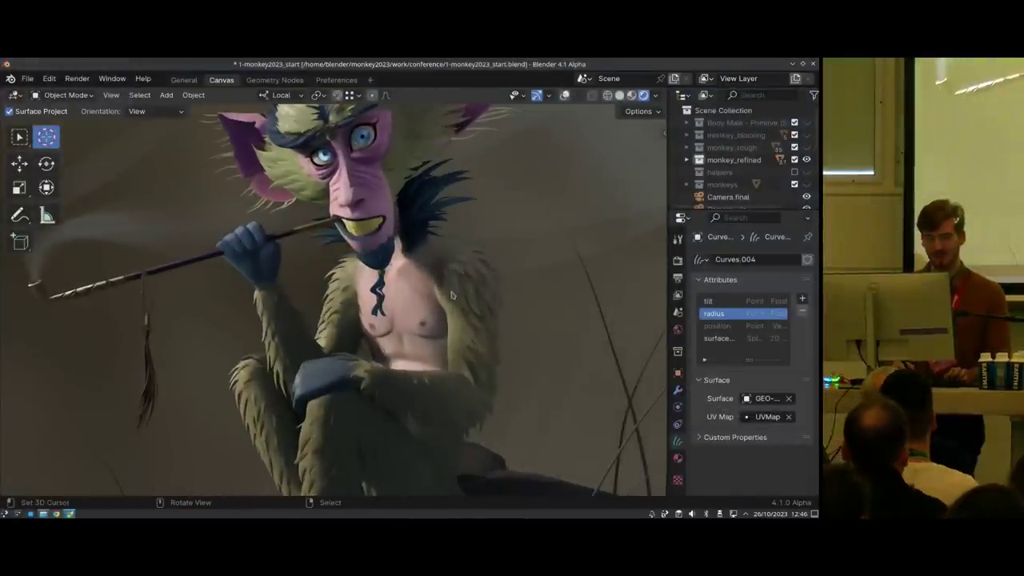
# Select the arm fur curves on the rendered monkey and open their modifier settings
pyautogui.rightClick(458, 316)
pyautogui.moveTo(458, 316); pyautogui.dragTo(437, 312, button='middle')
pyautogui.press('z')
pyautogui.moveTo(508, 318); pyautogui.dragTo(444, 308, button='middle')
pyautogui.scroll(1, 444, 309)
pyautogui.press('z')
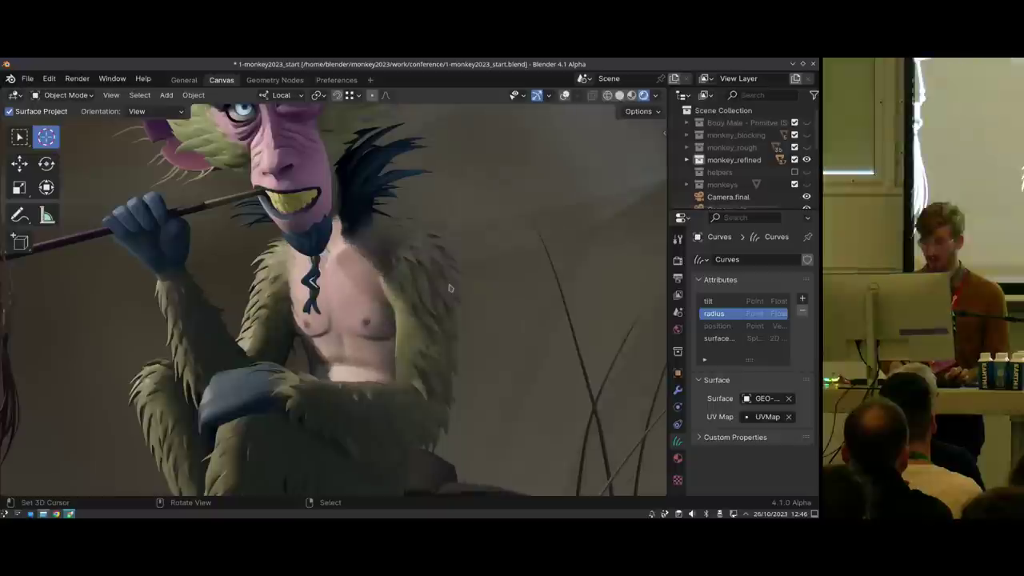
pyautogui.click(677, 390)
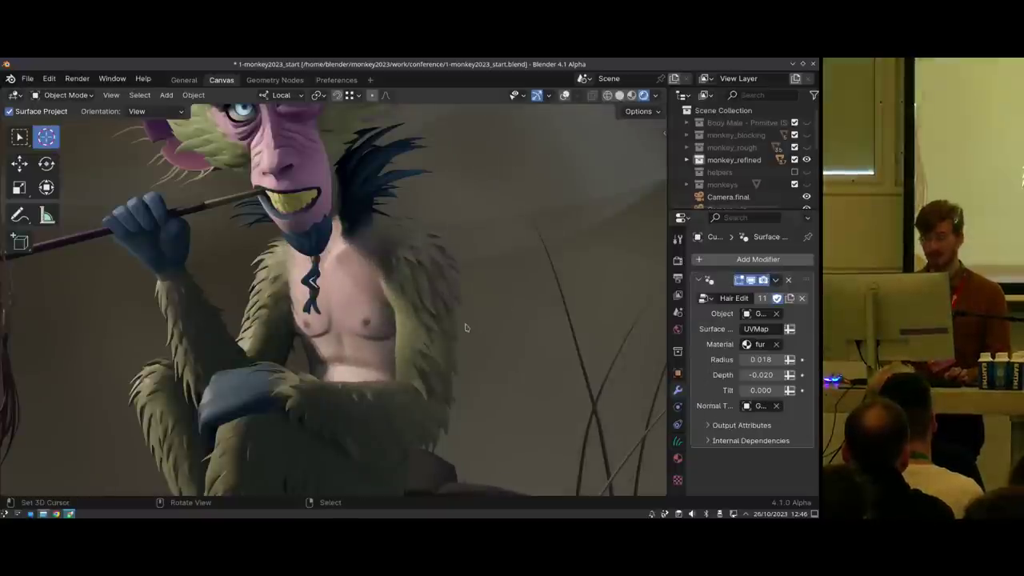
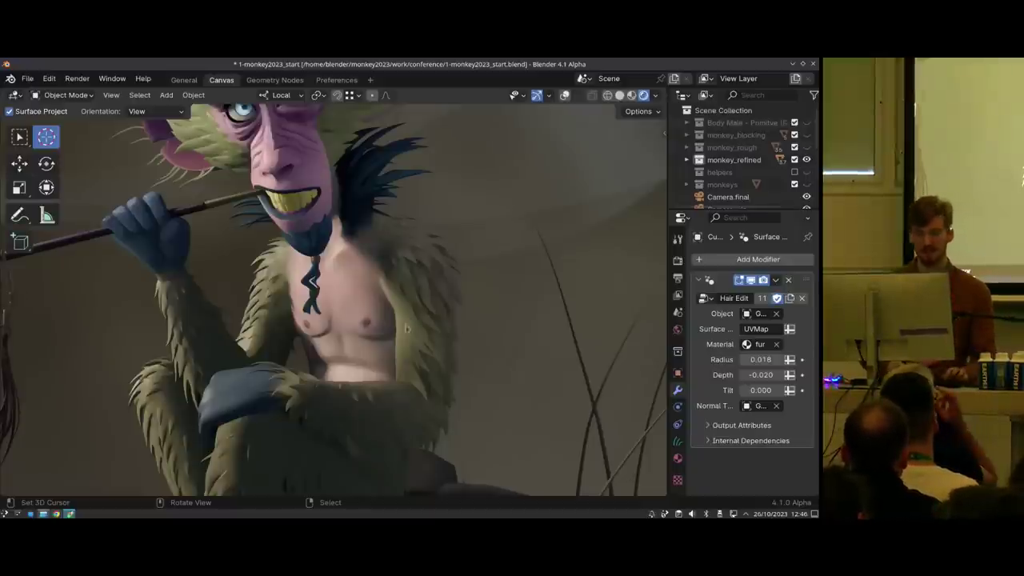
# Turn on the viewport overlays and reveal all hidden objects with nothing left selected
pyautogui.moveTo(503, 371); pyautogui.dragTo(378, 343, button='middle')
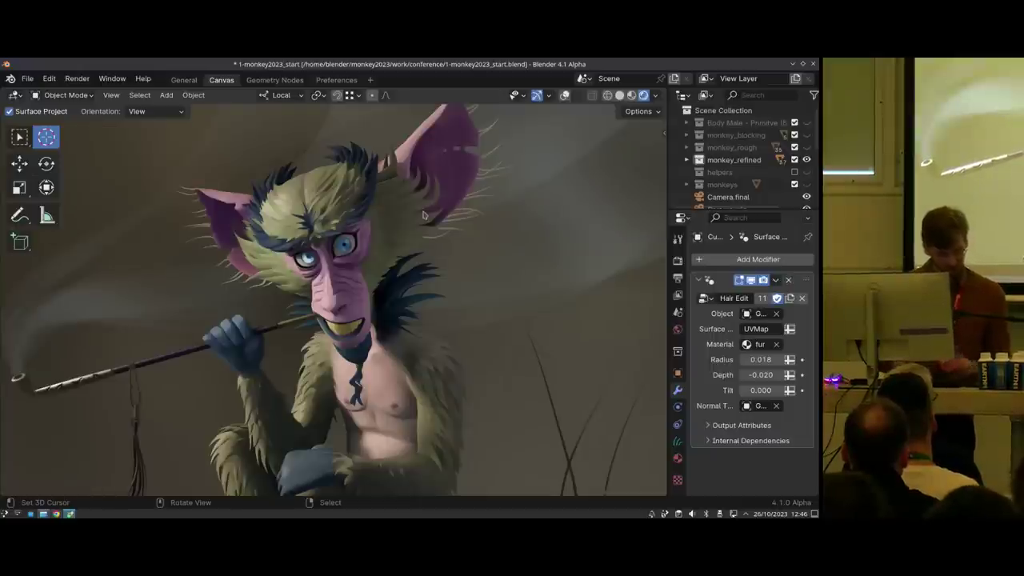
pyautogui.moveTo(424, 214); pyautogui.dragTo(348, 299, button='middle')
pyautogui.rightClick(311, 282)
pyautogui.hotkey('alt', 'shift', 'z')
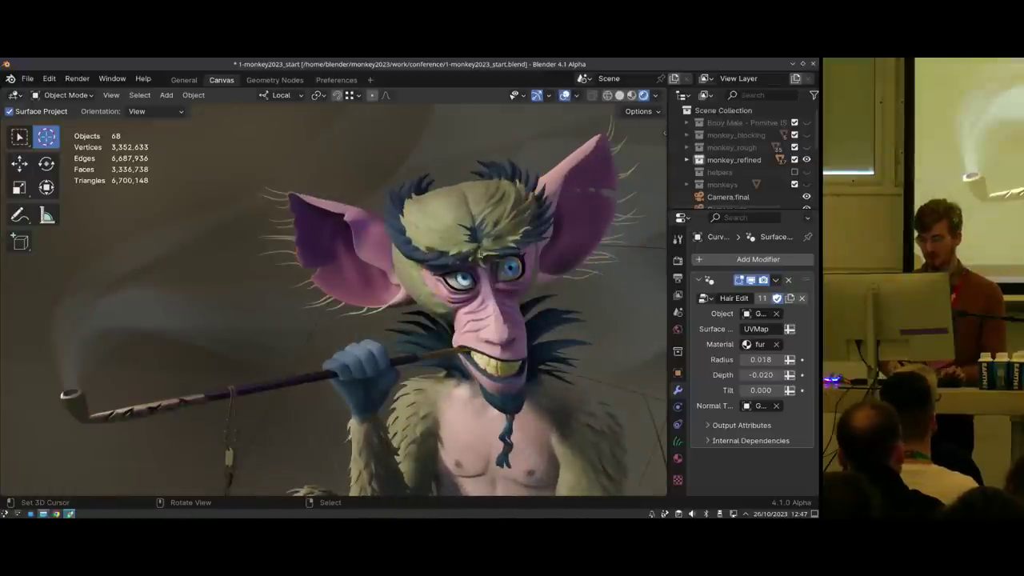
pyautogui.moveTo(411, 317); pyautogui.dragTo(390, 238, button='middle')
pyautogui.rightClick(411, 243)
pyautogui.hotkey('alt', 'h')
pyautogui.hotkey('alt', 'a')
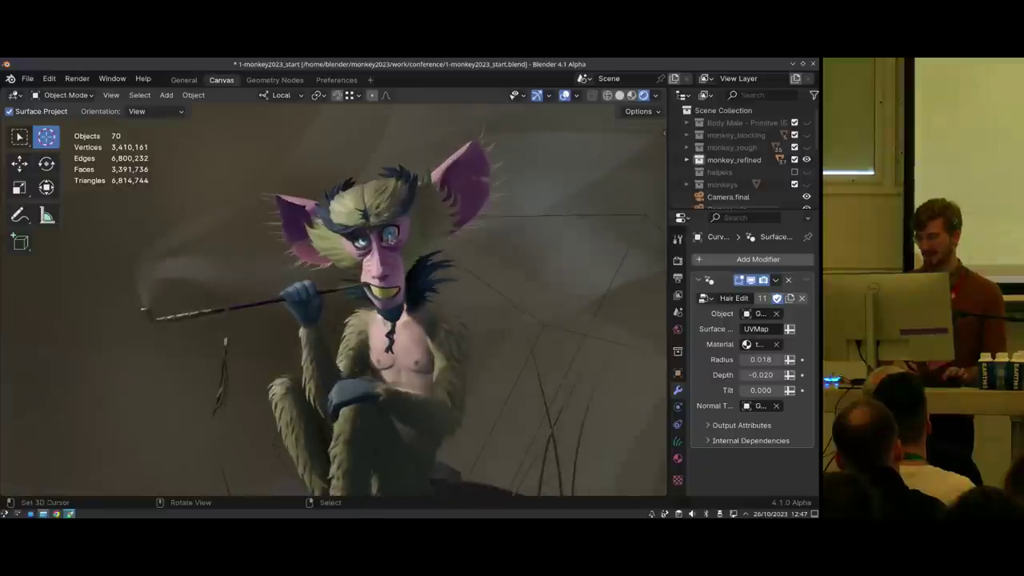
# Compare the rendered viewport with the compositor set to Disabled and to Always, ending on Always
pyautogui.click(656, 95)
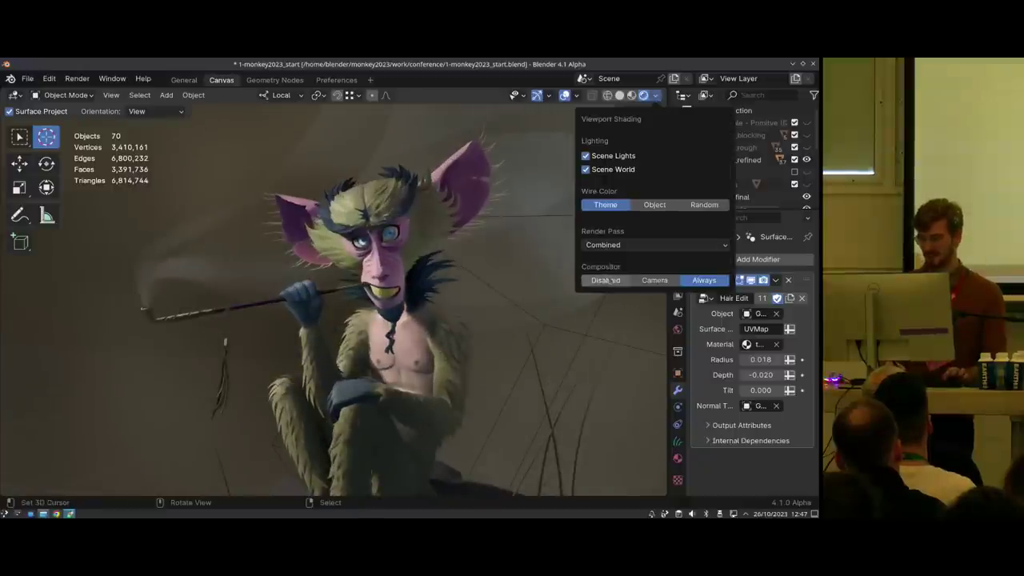
pyautogui.click(605, 280)
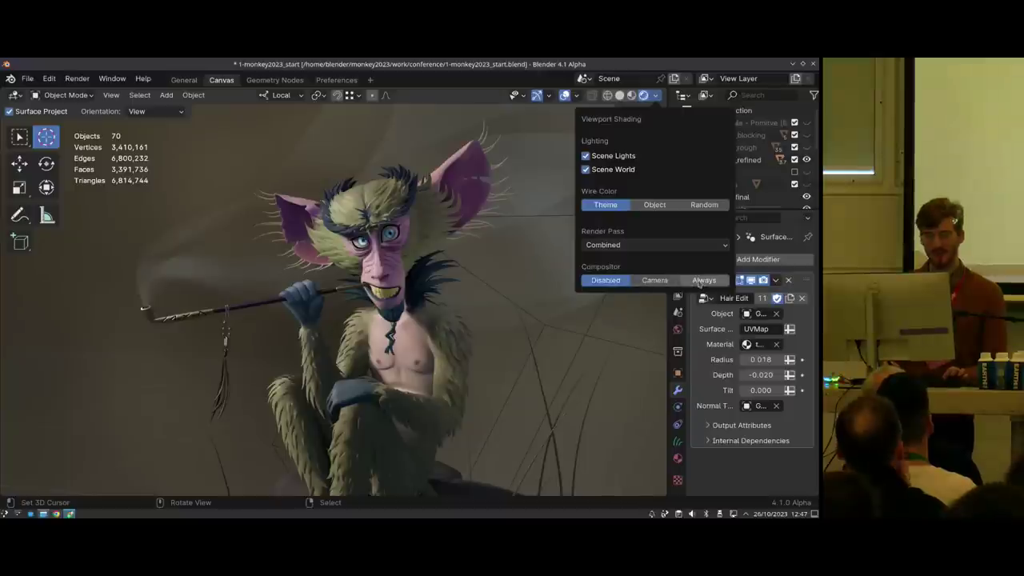
pyautogui.click(701, 280)
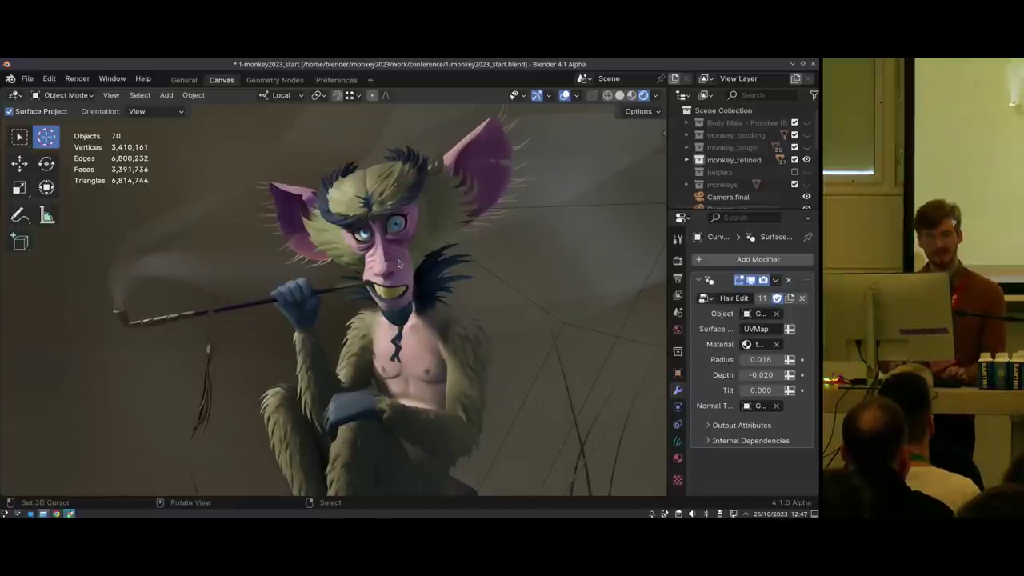
pyautogui.keyDown('shift'); pyautogui.moveTo(399, 264); pyautogui.dragTo(391, 271, button='middle'); pyautogui.keyUp('shift')
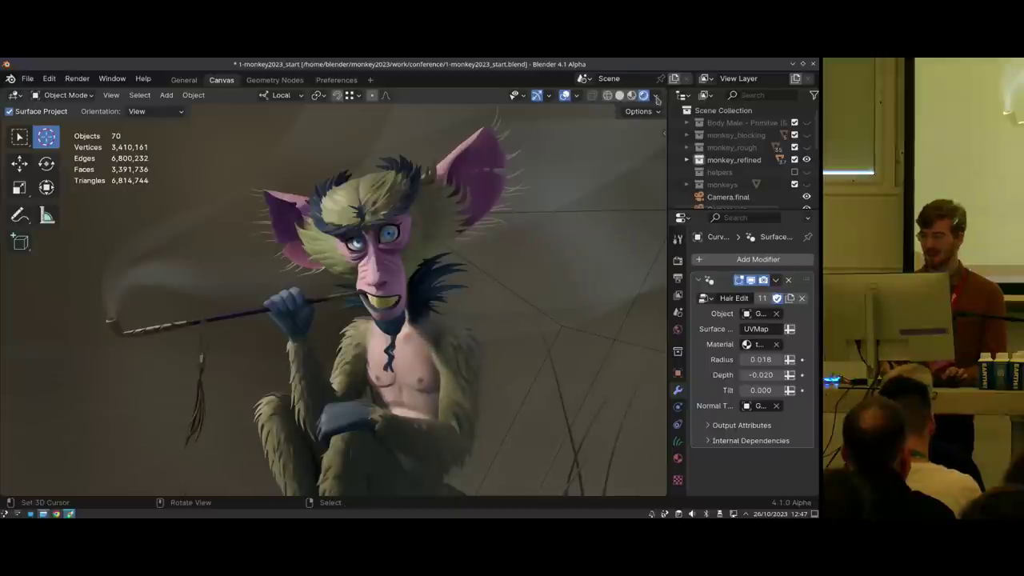
pyautogui.click(656, 95)
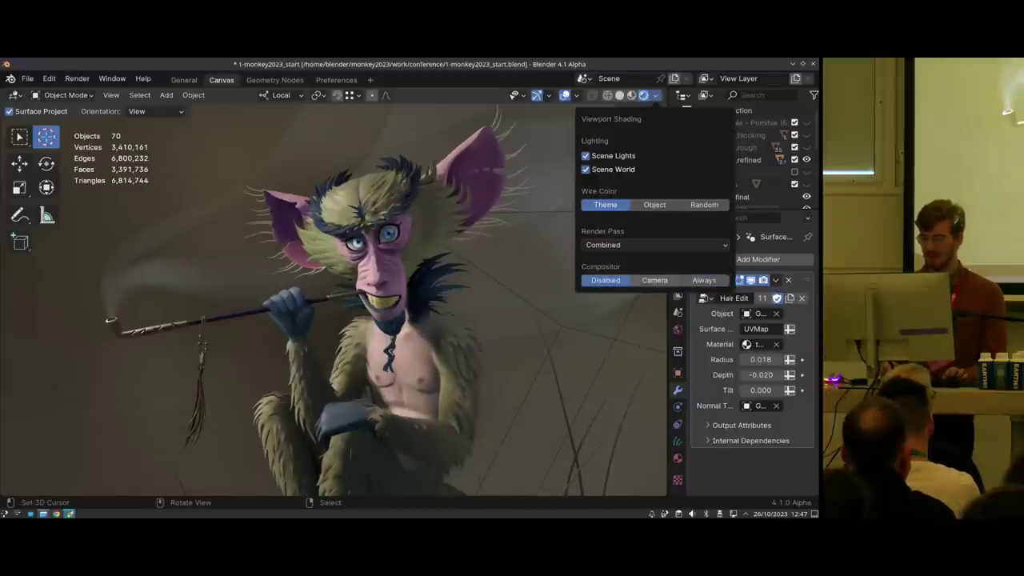
pyautogui.moveTo(448, 274)
pyautogui.mouseDown(button='middle')
pyautogui.moveTo(433, 274)
pyautogui.moveTo(428, 250)
pyautogui.mouseUp(button='middle')
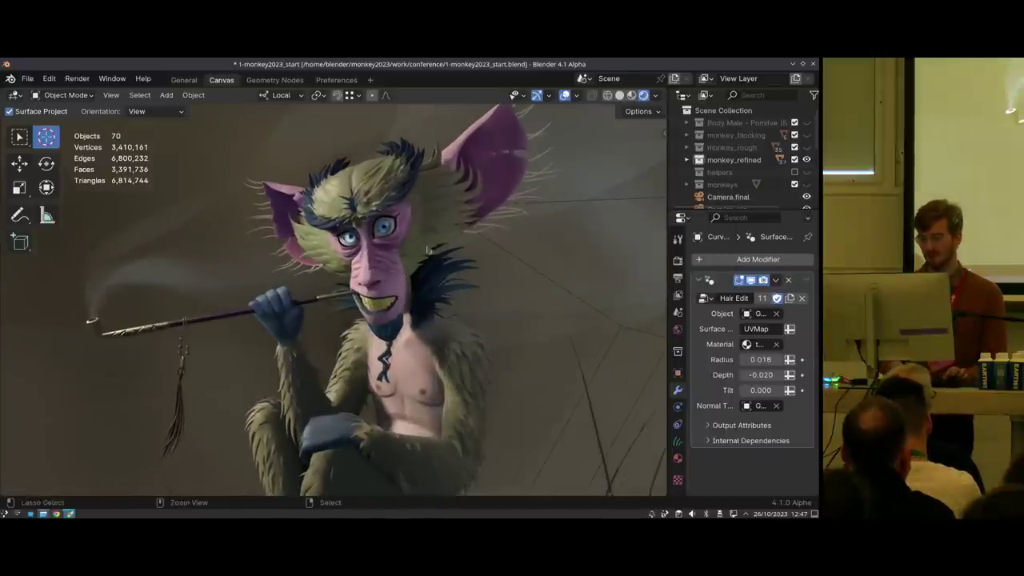
pyautogui.click(656, 95)
pyautogui.click(704, 282)
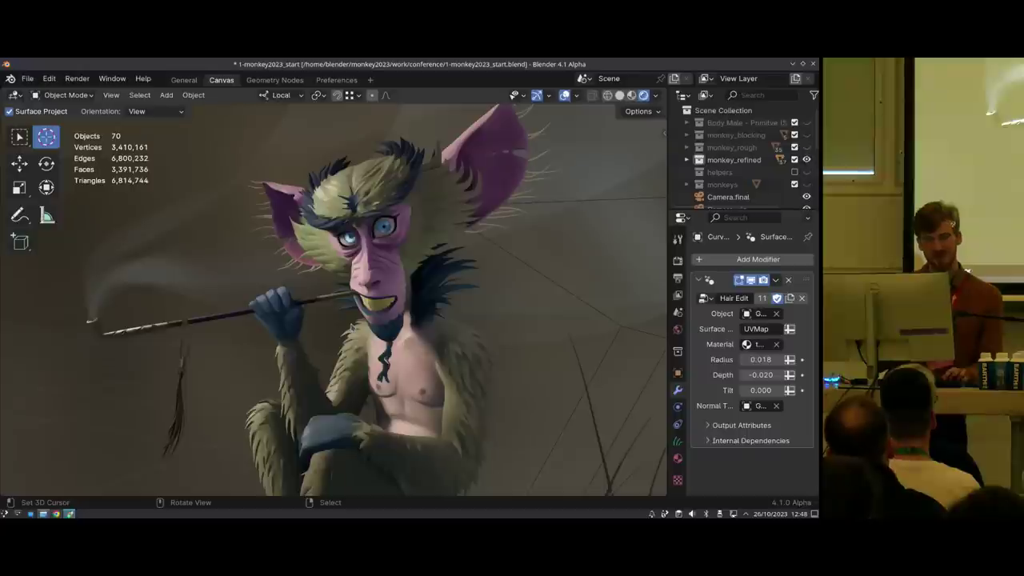
pyautogui.scroll(3, 384, 232)
pyautogui.click(381, 228)
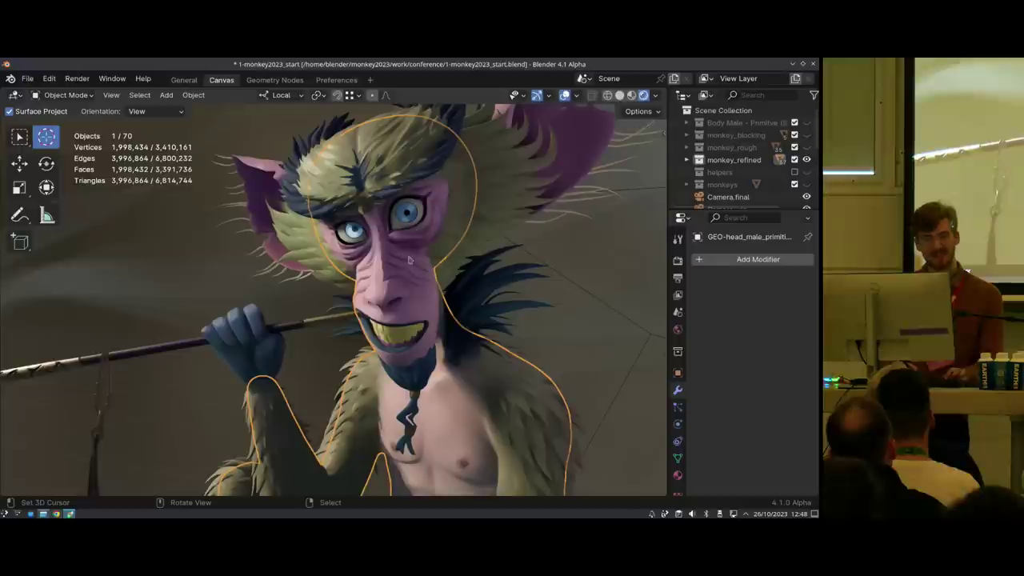
pyautogui.moveTo(406, 263); pyautogui.dragTo(393, 275, button='middle')
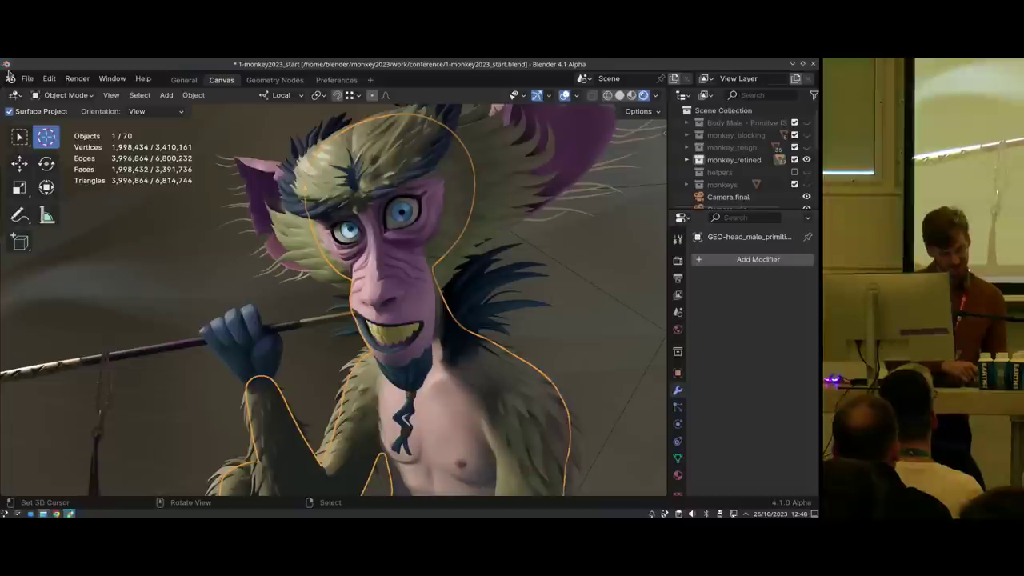
pyautogui.keyDown('shift'); pyautogui.rightClick(469, 250); pyautogui.keyUp('shift')
pyautogui.moveTo(389, 290)
pyautogui.keyDown('shift'); pyautogui.mouseDown(button='middle')
pyautogui.moveTo(385, 302)
pyautogui.moveTo(390, 296)
pyautogui.mouseUp(button='middle'); pyautogui.keyUp('shift')
pyautogui.rightClick(384, 302)
pyautogui.hotkey('alt', 'a')
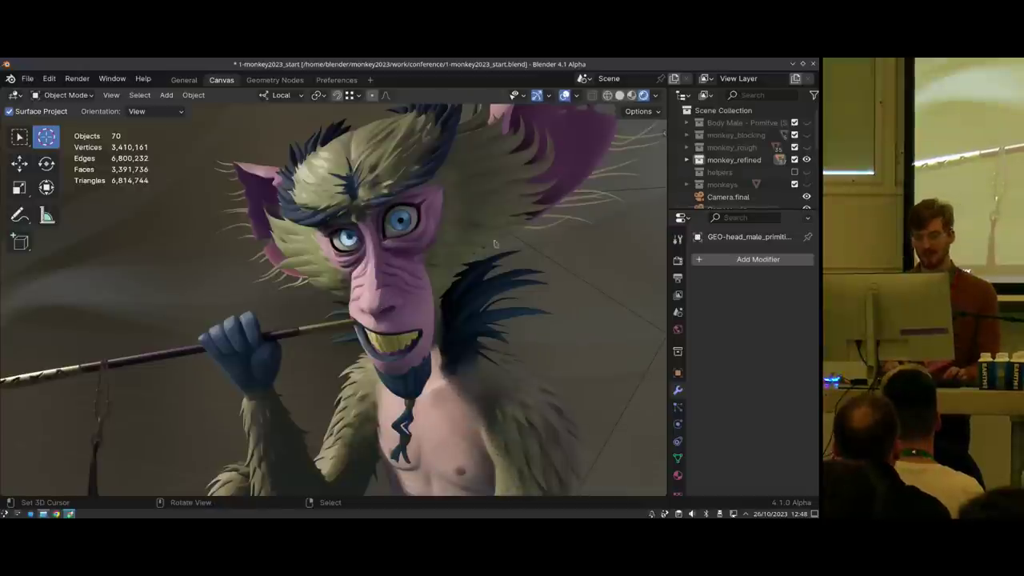
# Select the head mesh and create a new geometry node group of type Tool in the Geometry Nodes workspace
pyautogui.click(412, 285)
pyautogui.click(256, 82)
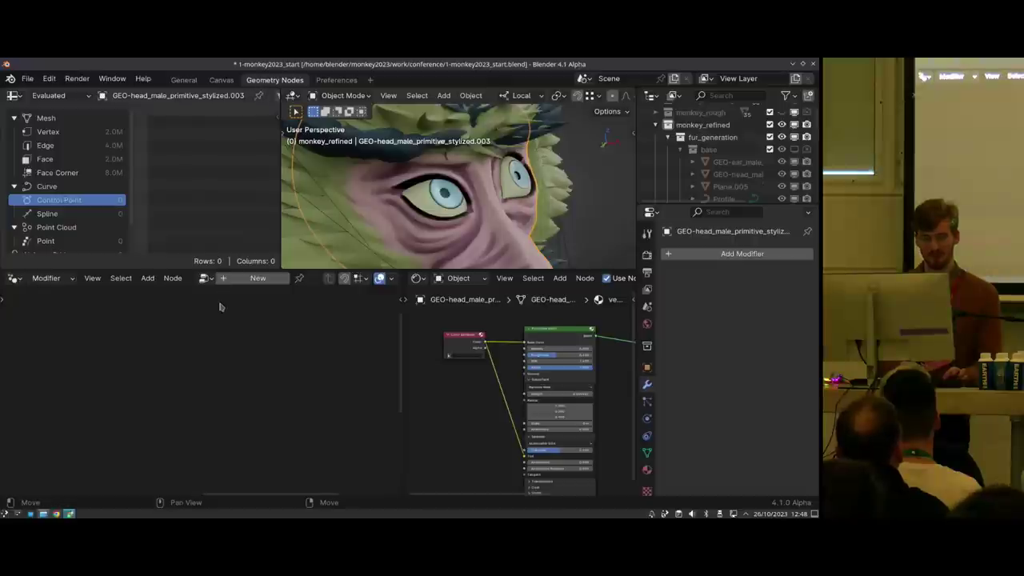
pyautogui.click(48, 277)
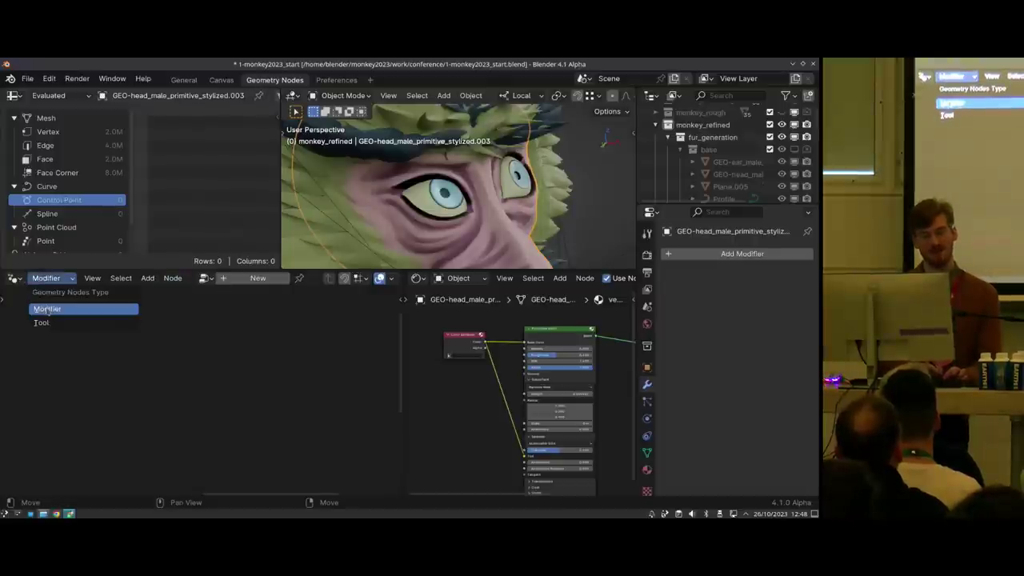
pyautogui.click(42, 322)
pyautogui.click(275, 281)
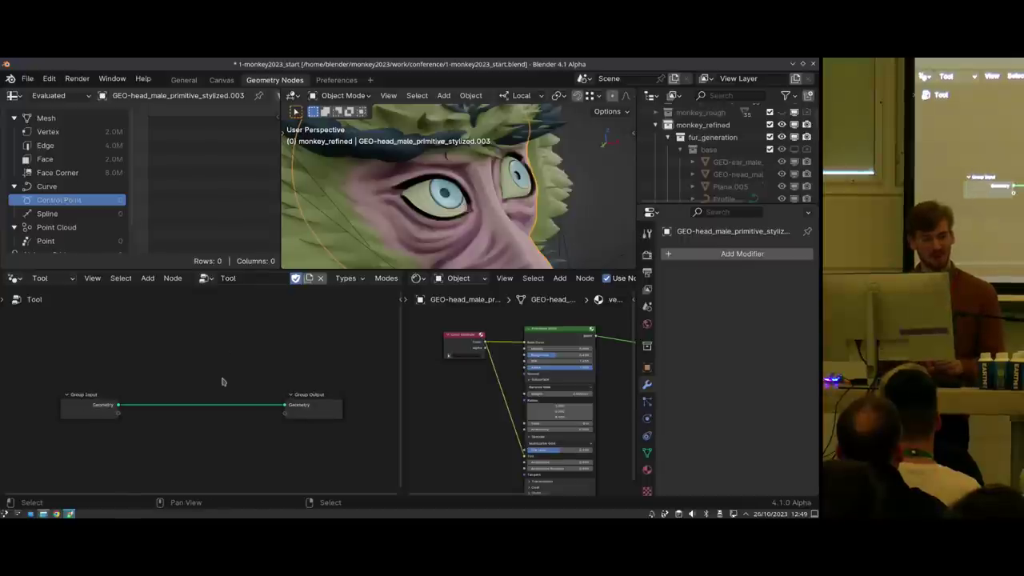
pyautogui.scroll(-6, 471, 228)
pyautogui.scroll(-4, 471, 228)
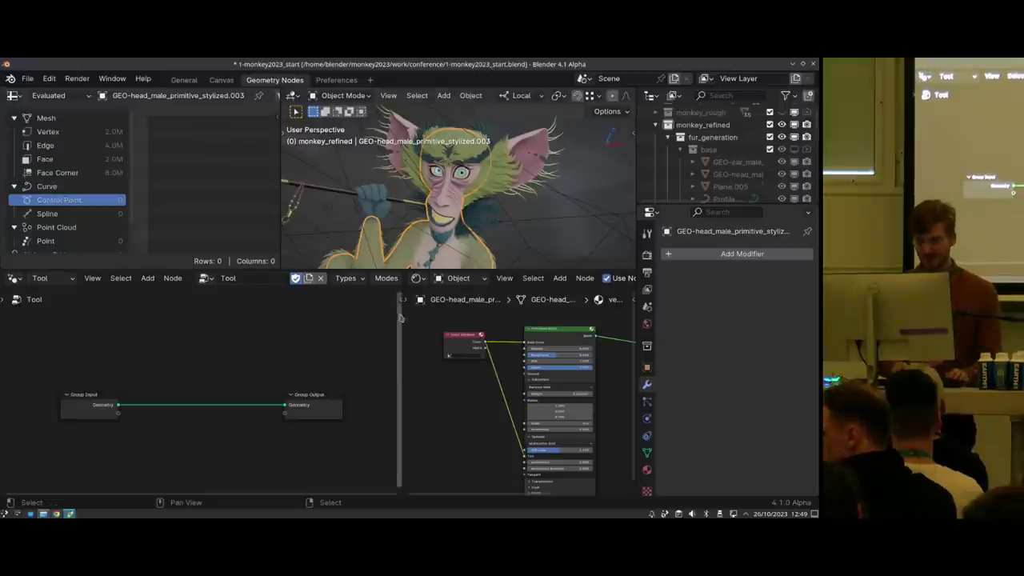
# Switch to Chrome and view the Toolbar and General sculpting pages of the Blender Manual
pyautogui.hotkey('alt', 'Tab')
pyautogui.hotkey('alt', 'Tab')
pyautogui.hotkey('alt', 'Tab')
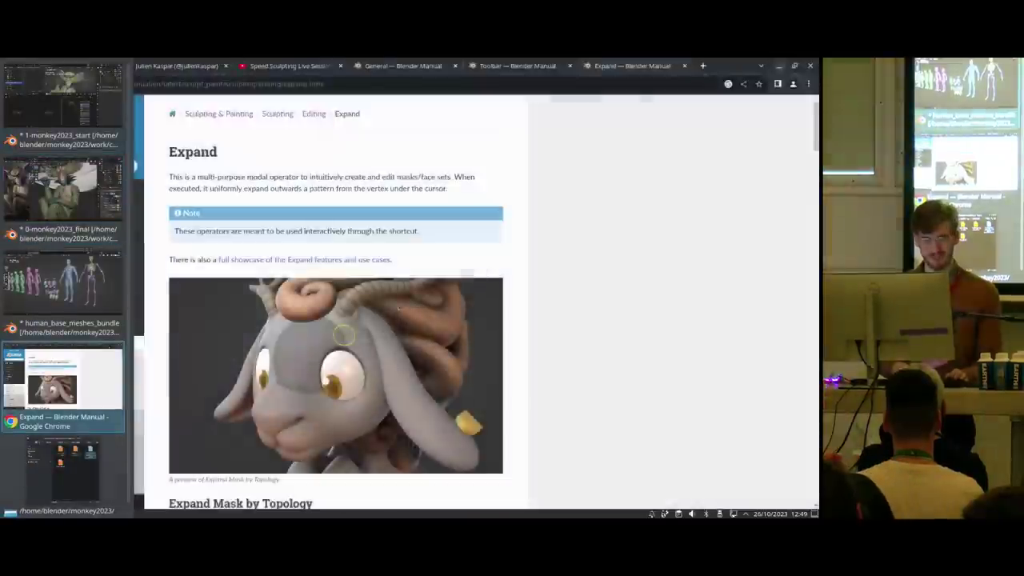
pyautogui.click(509, 68)
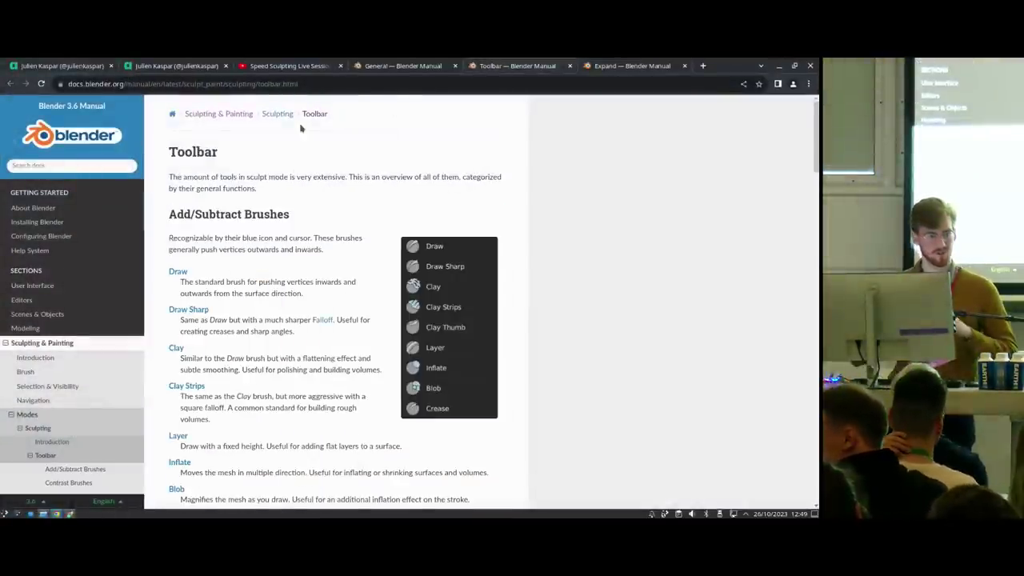
pyautogui.click(400, 68)
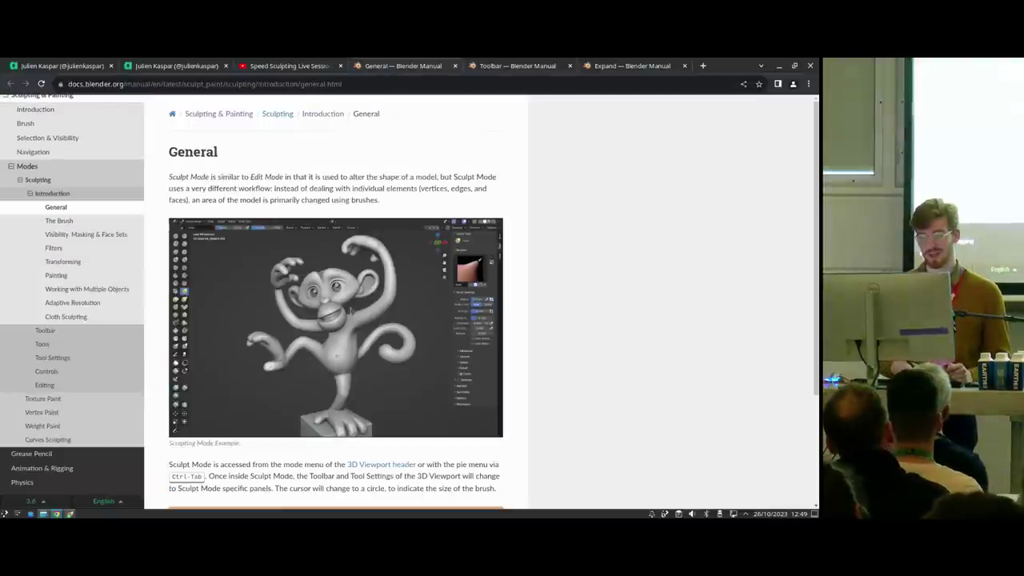